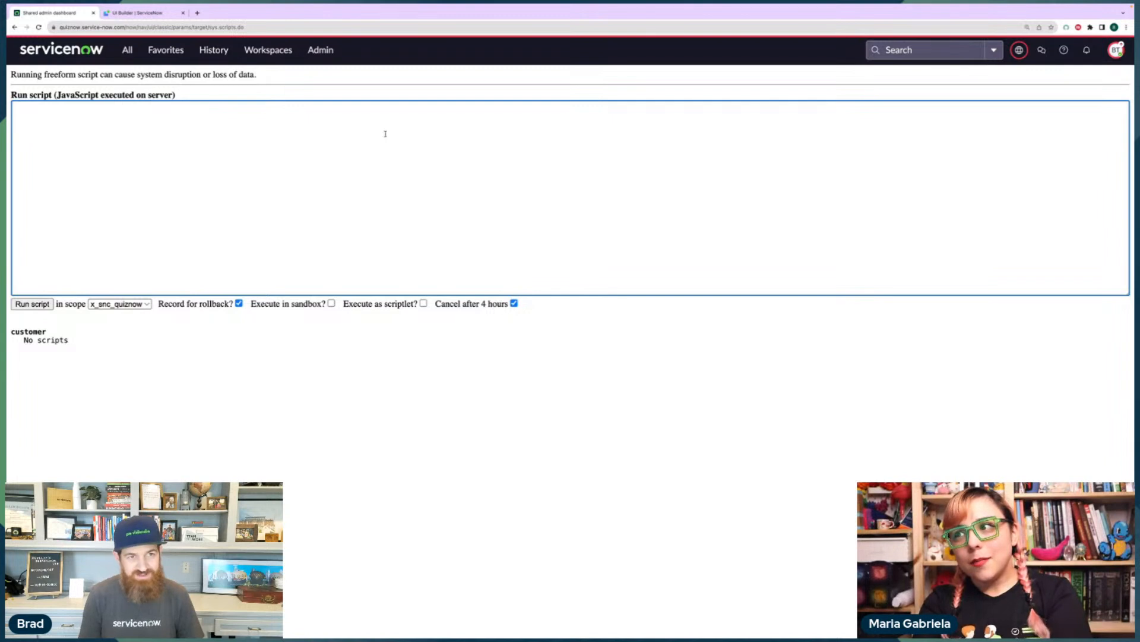
# Paste the quiz GlideRecord script into the background script box and enlarge the page for readability.
pyautogui.hotkey('ctrl', 'v')
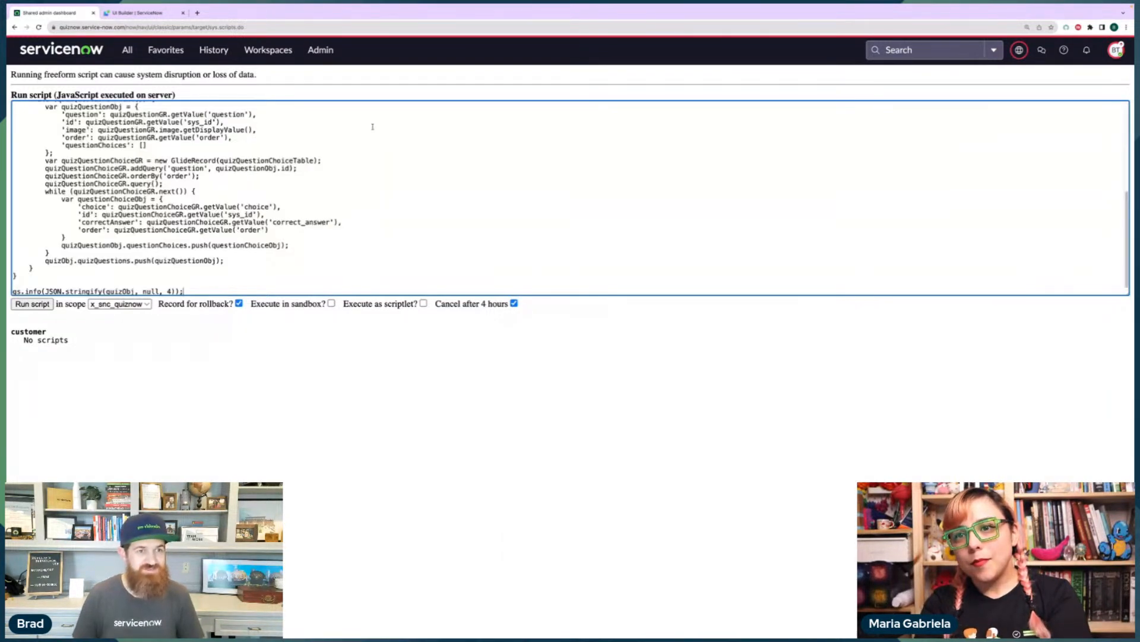
pyautogui.scroll(3, 337, 210)
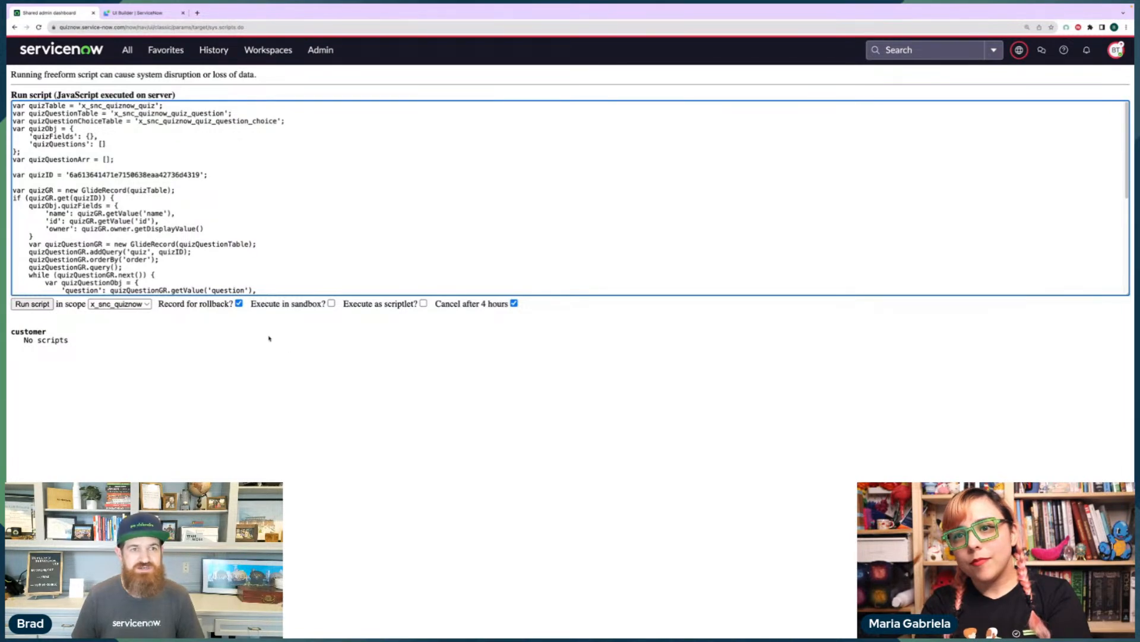
pyautogui.hotkey('ctrl', '+')
pyautogui.hotkey('ctrl', '+')
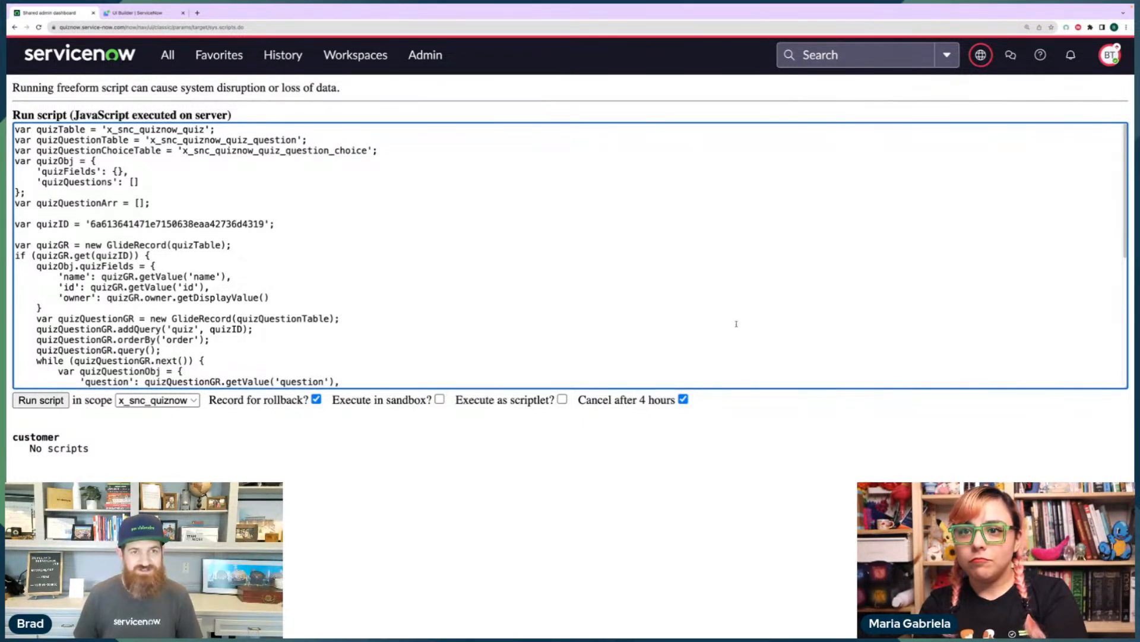
pyautogui.click(838, 418)
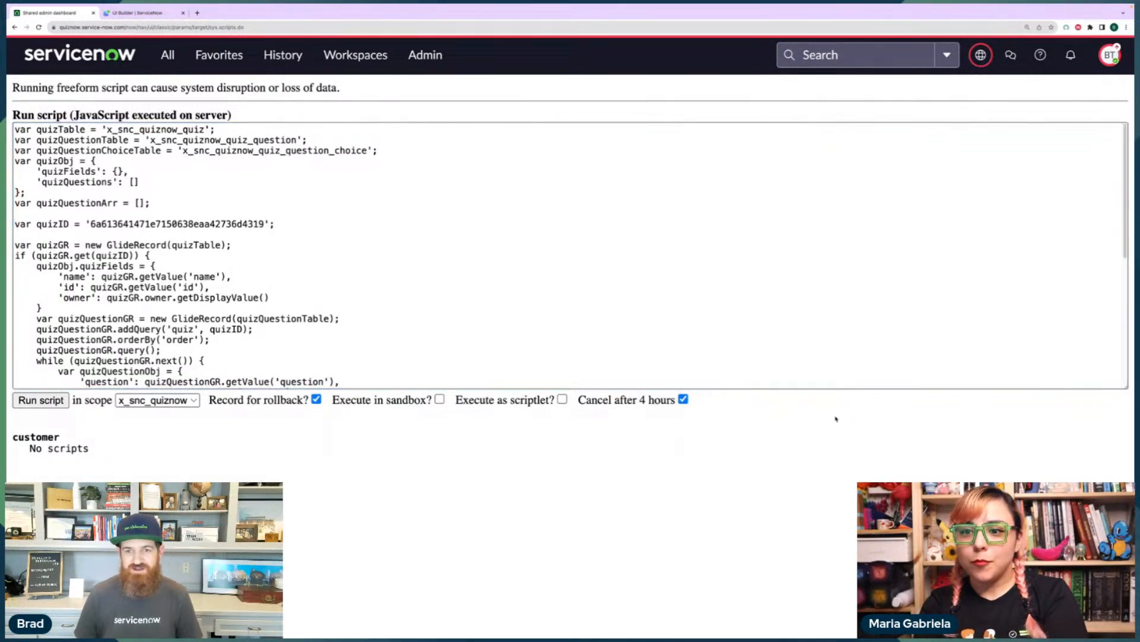
# Switch to Visual Studio Code with javascript.js open, and enlarge its window and text for readability.
pyautogui.hotkey('ctrl', 'Left')
pyautogui.moveTo(1132, 54); pyautogui.dragTo(303, 35)
pyautogui.click(464, 237)
pyautogui.click(596, 415)
pyautogui.moveTo(597, 413); pyautogui.dragTo(784, 563)
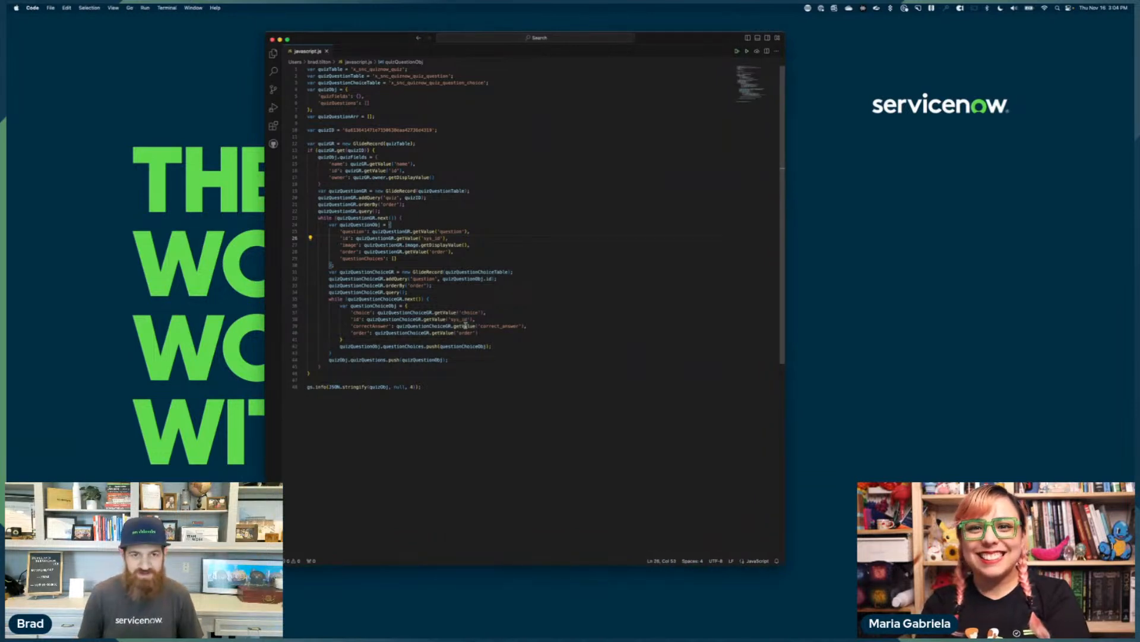
pyautogui.press('super+equal')
pyautogui.press('super+equal')
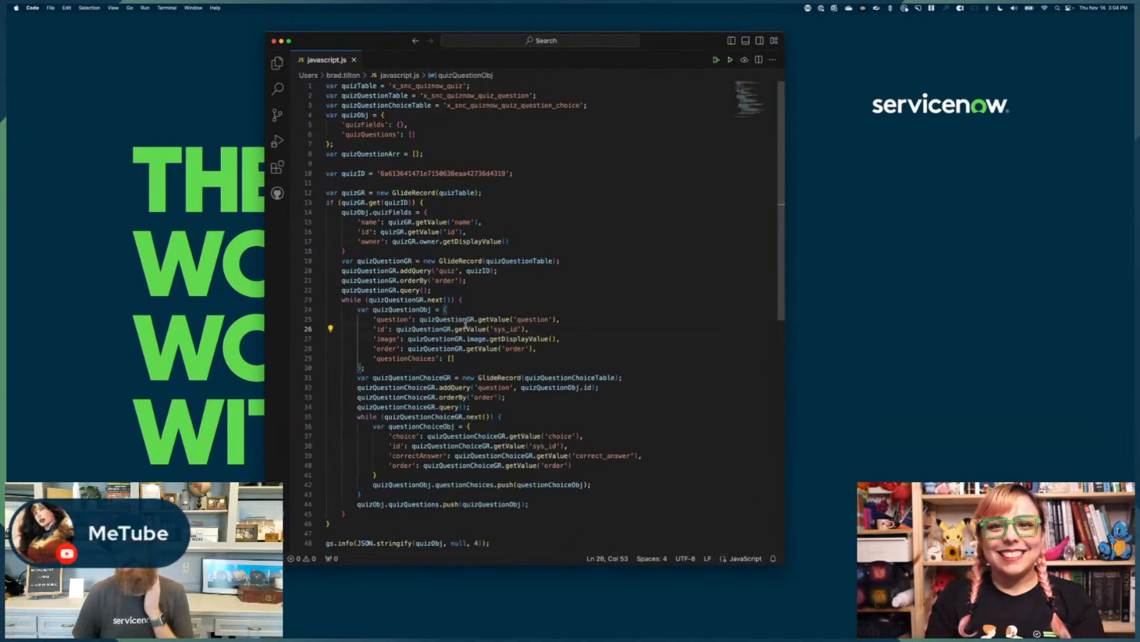
pyautogui.press('super+equal')
pyautogui.moveTo(784, 563); pyautogui.dragTo(924, 638)
pyautogui.moveTo(776, 48); pyautogui.dragTo(736, 30)
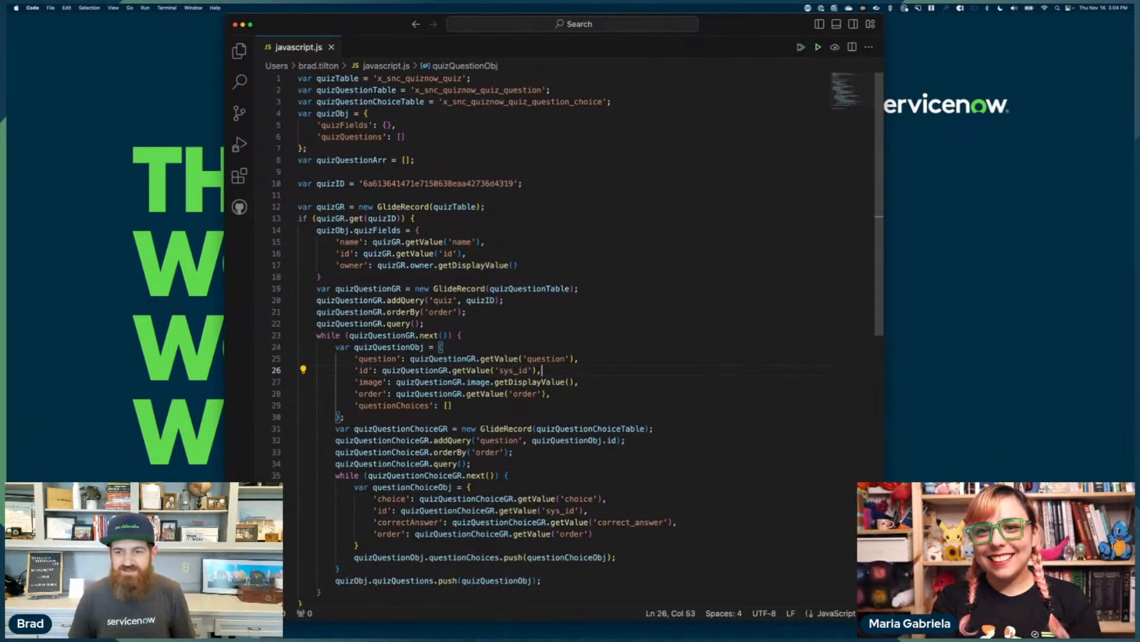
pyautogui.moveTo(883, 620); pyautogui.dragTo(930, 641)
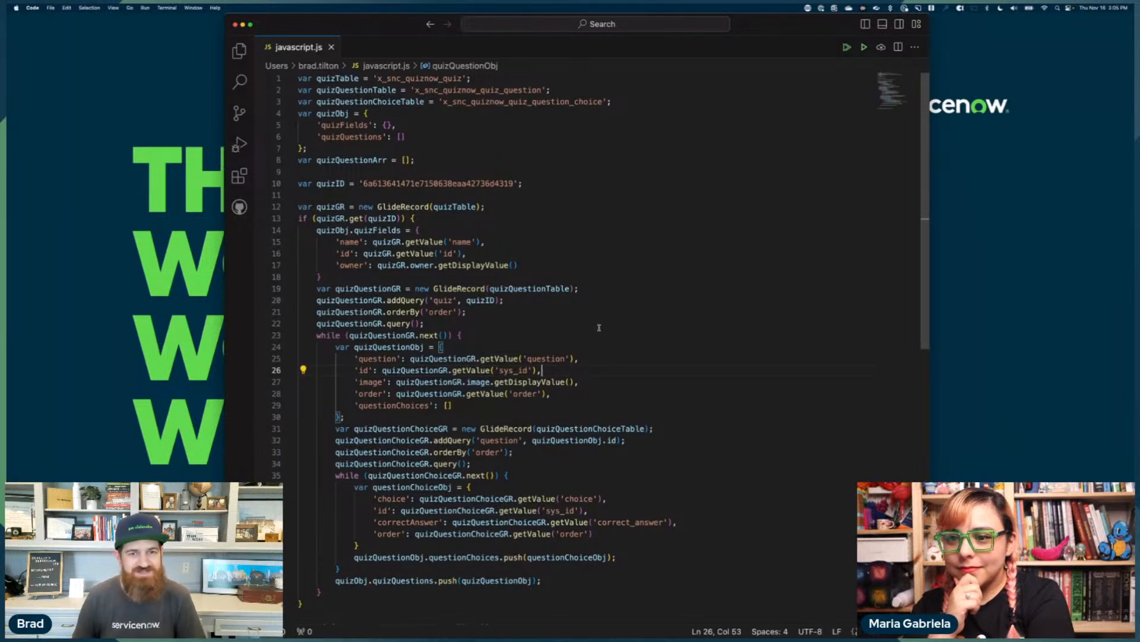
# Review the quiz script in javascript.js from the table variables down to the closing gs.info call.
pyautogui.click(403, 172)
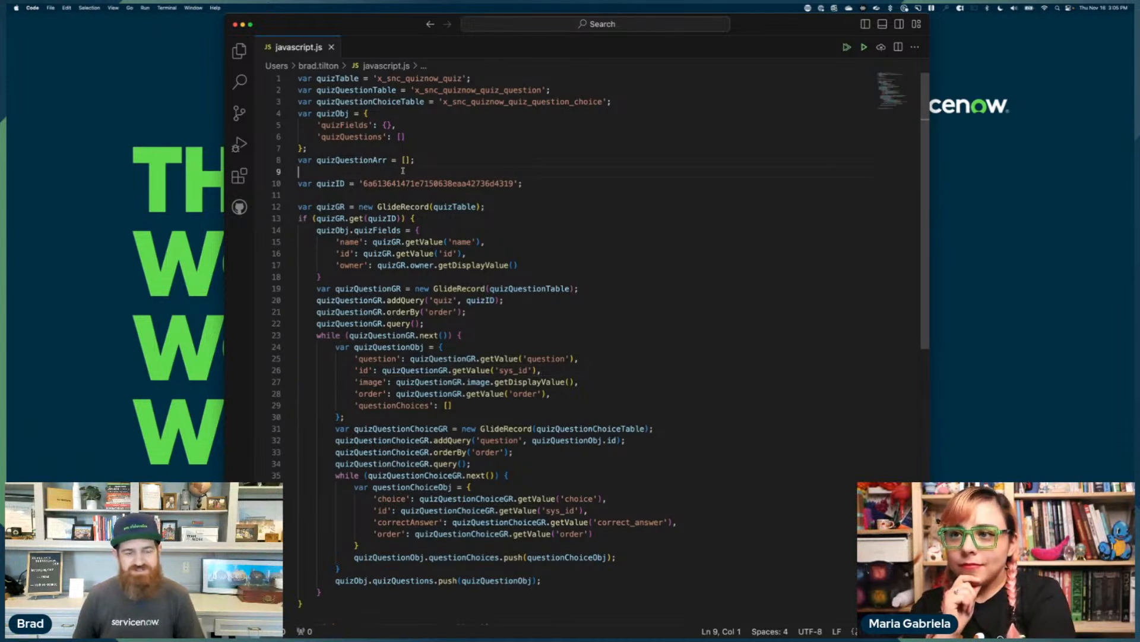
pyautogui.scroll(-3, 513, 410)
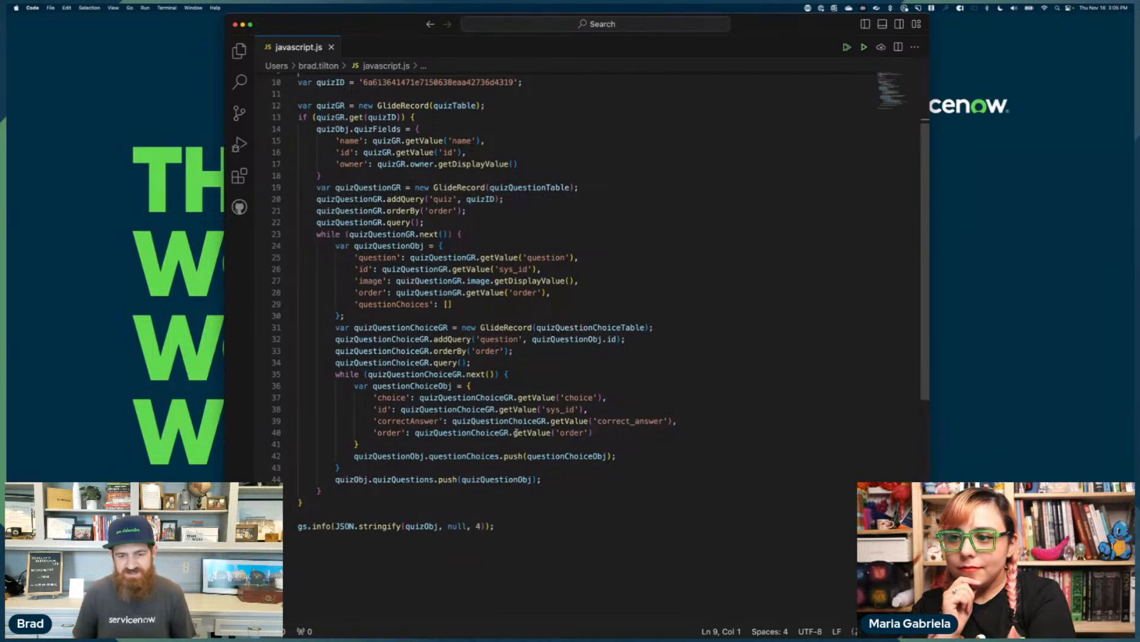
pyautogui.scroll(3, 534, 419)
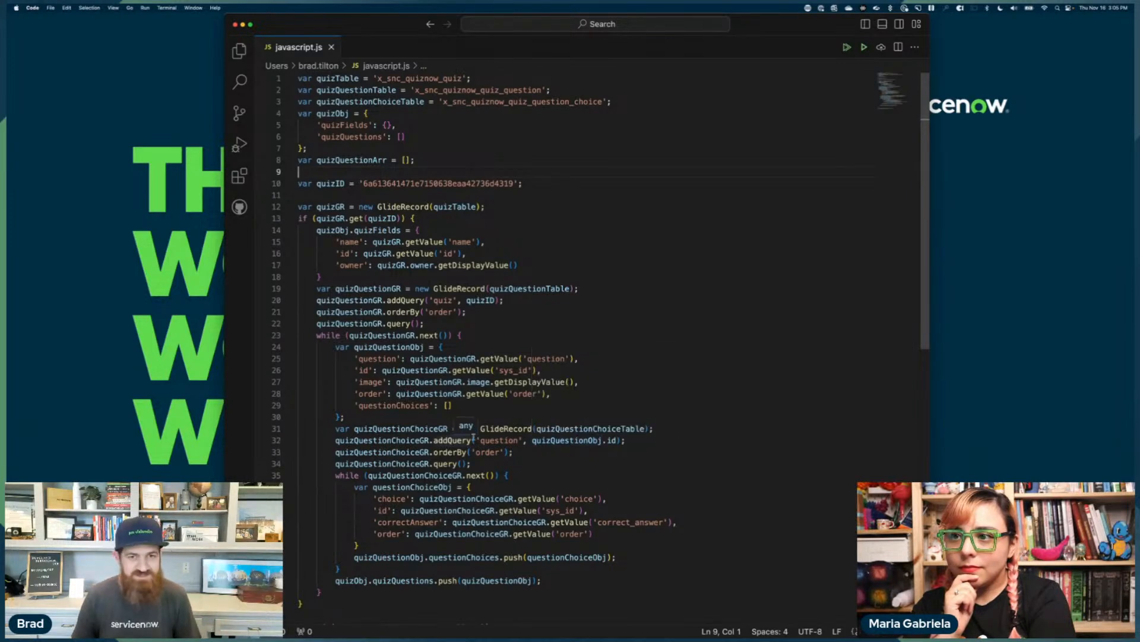
# Return to the ServiceNow background script page in the browser and run the quiz script in scope x_snc_quiznow.
pyautogui.press('super+a')
pyautogui.press('super+Tab')
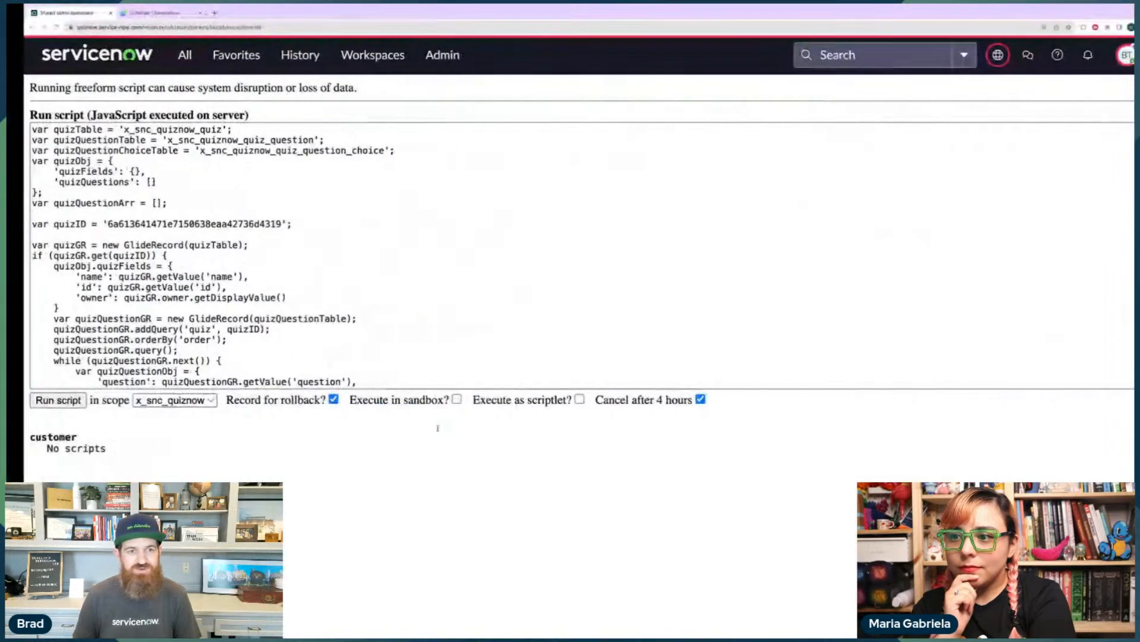
pyautogui.click(350, 278)
pyautogui.click(58, 401)
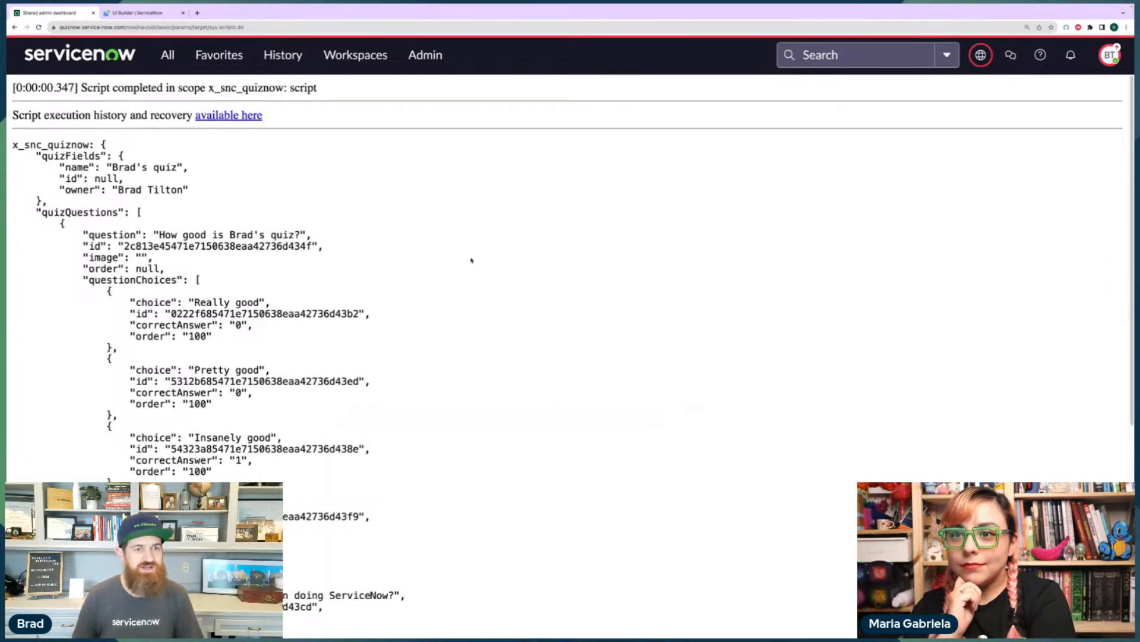
# Examine the script's JSON output, covering the quiz fields, each quiz question and its question choices.
pyautogui.scroll(-1, 472, 258)
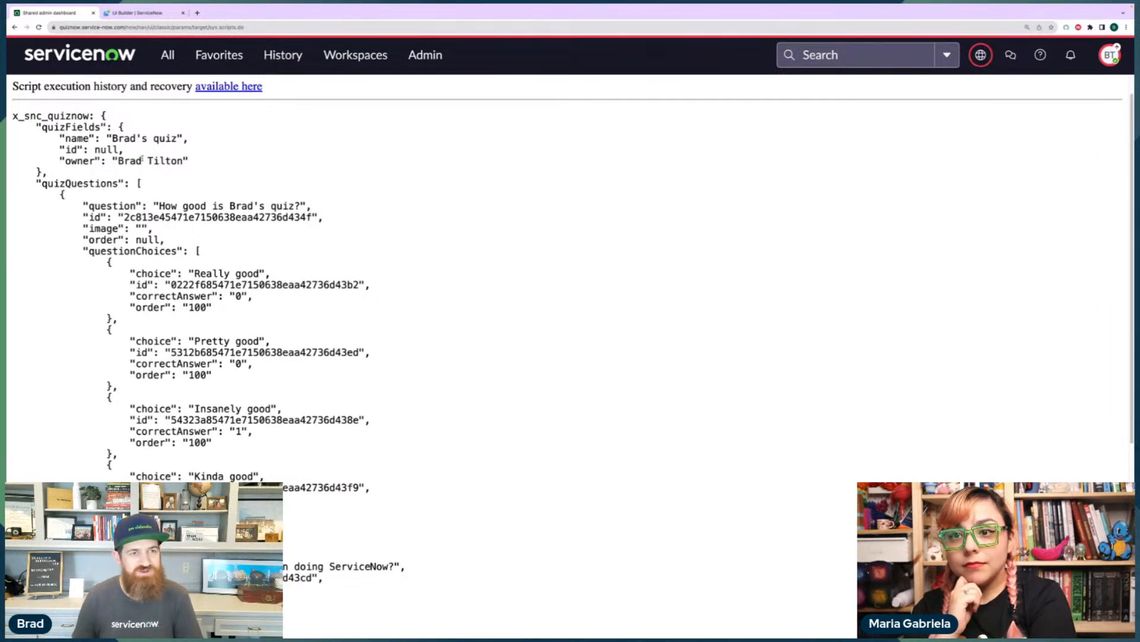
pyautogui.scroll(-1, 224, 178)
pyautogui.doubleClick(102, 138)
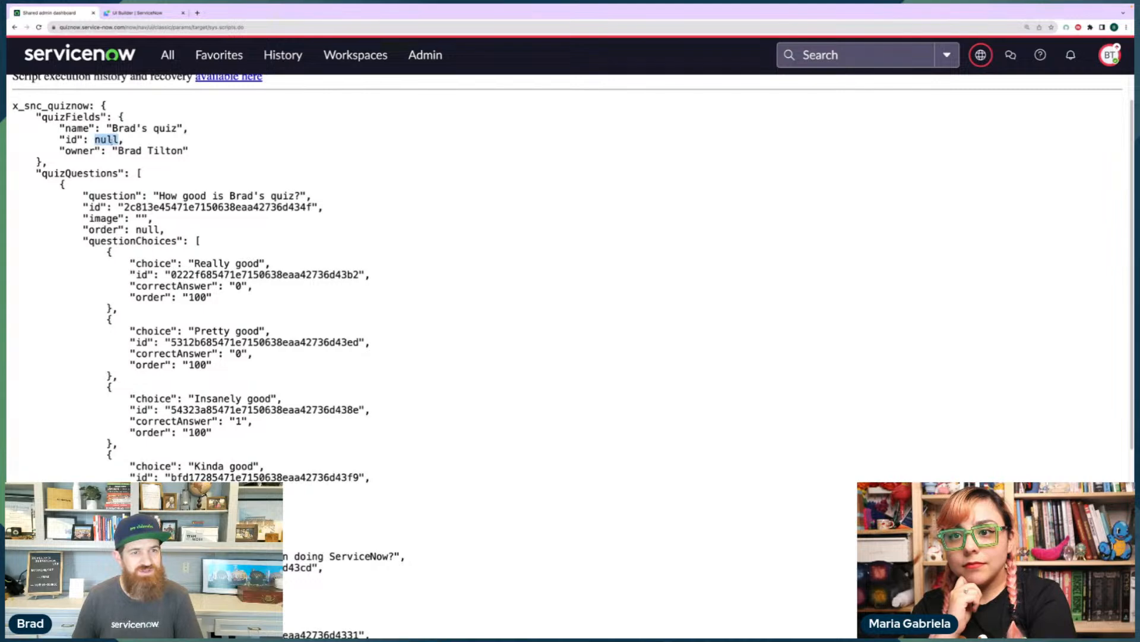
pyautogui.scroll(-3, 242, 214)
pyautogui.scroll(-15, 242, 214)
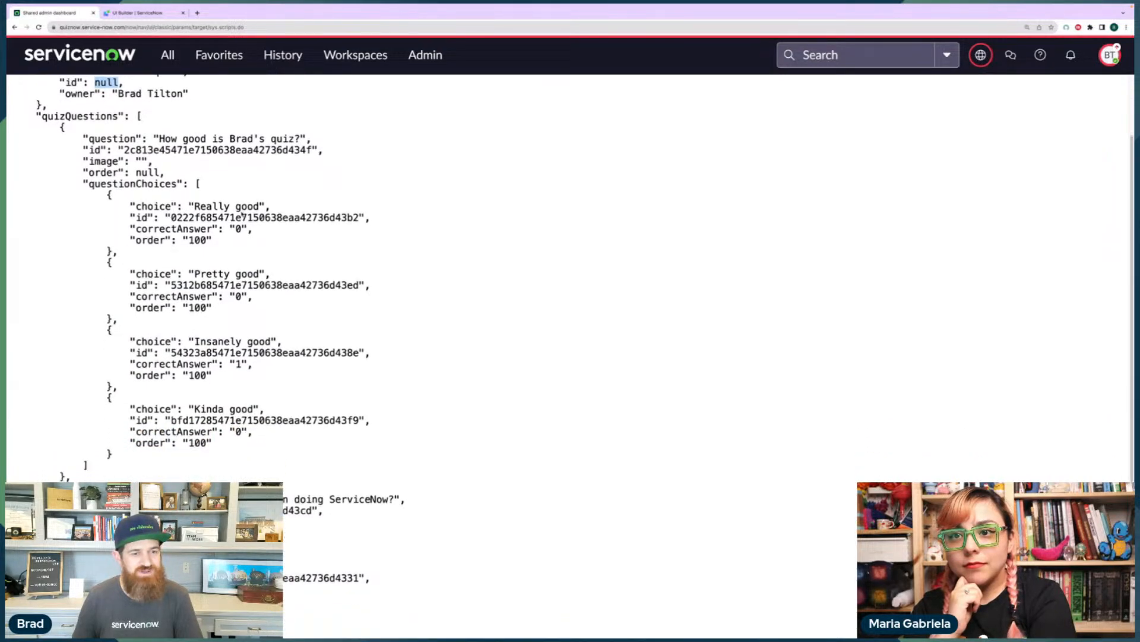
pyautogui.scroll(20, 242, 214)
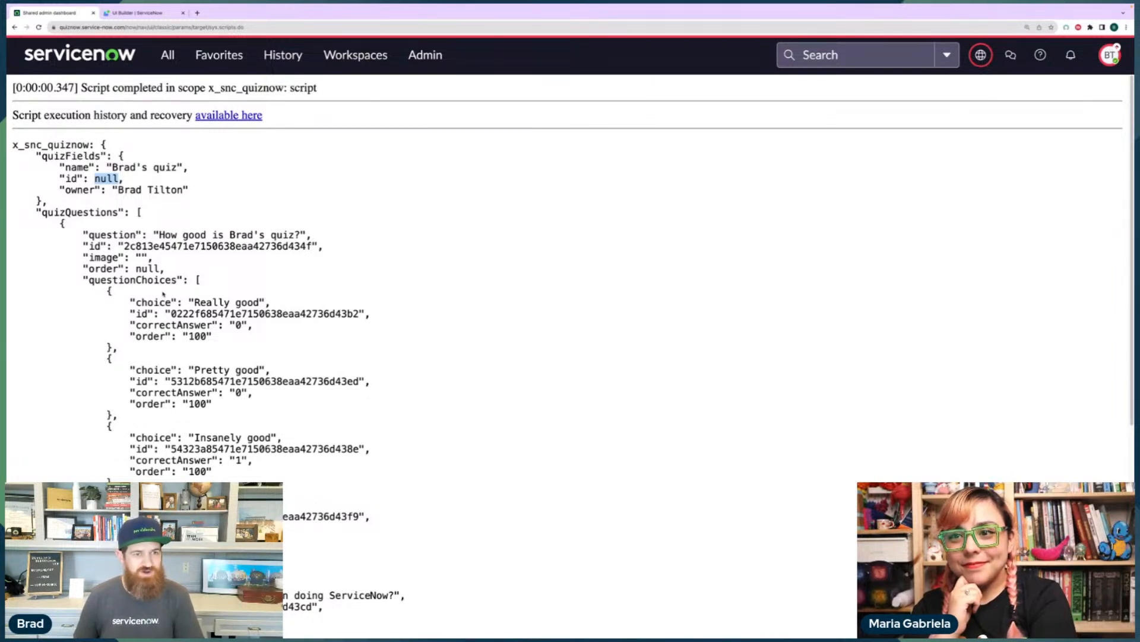
pyautogui.scroll(-2, 164, 294)
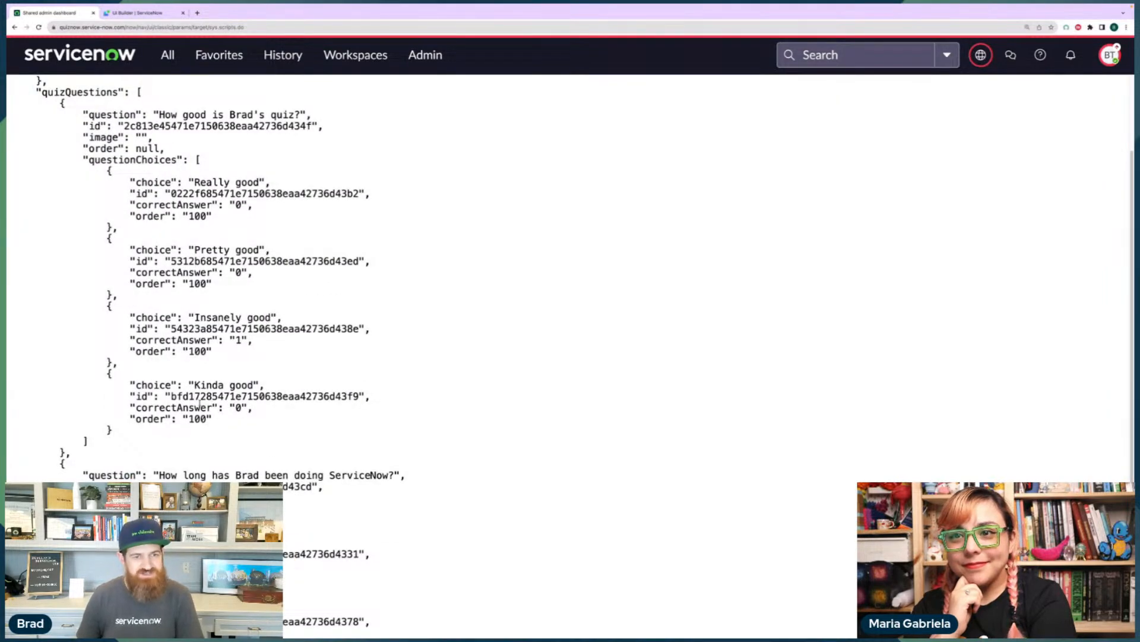
pyautogui.scroll(-4, 199, 406)
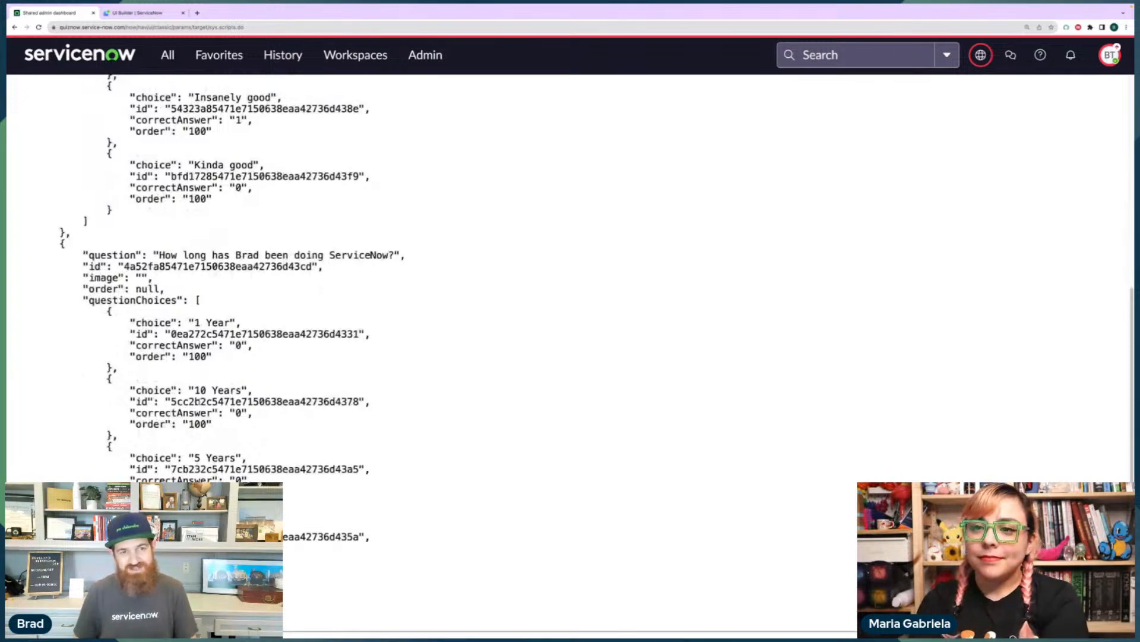
pyautogui.scroll(1, 190, 381)
pyautogui.scroll(5, 190, 381)
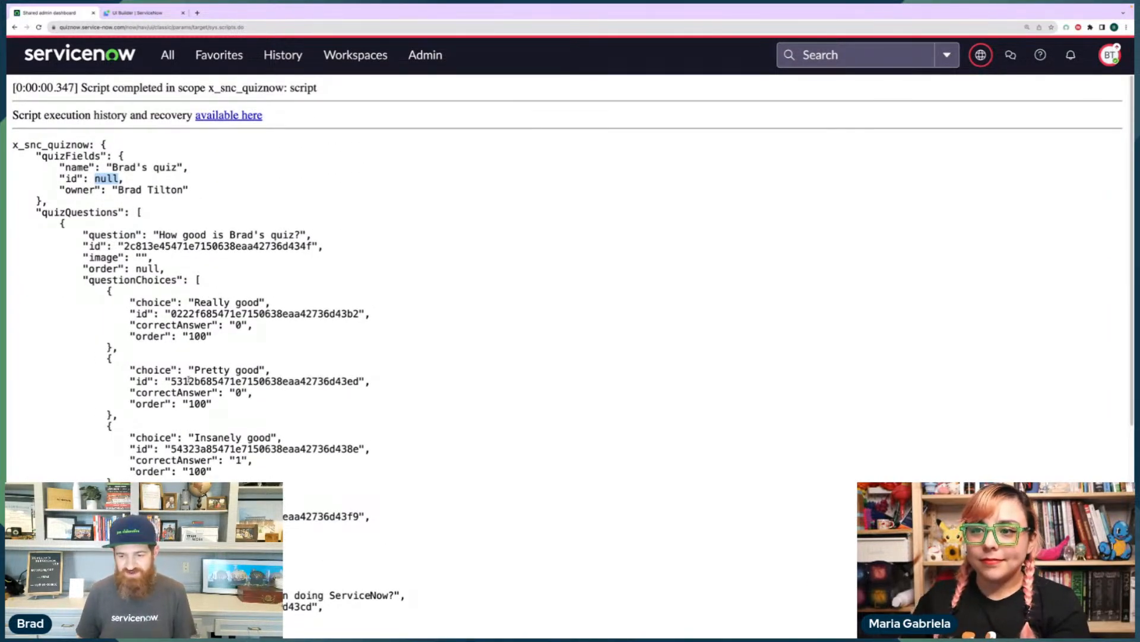
pyautogui.click(198, 268)
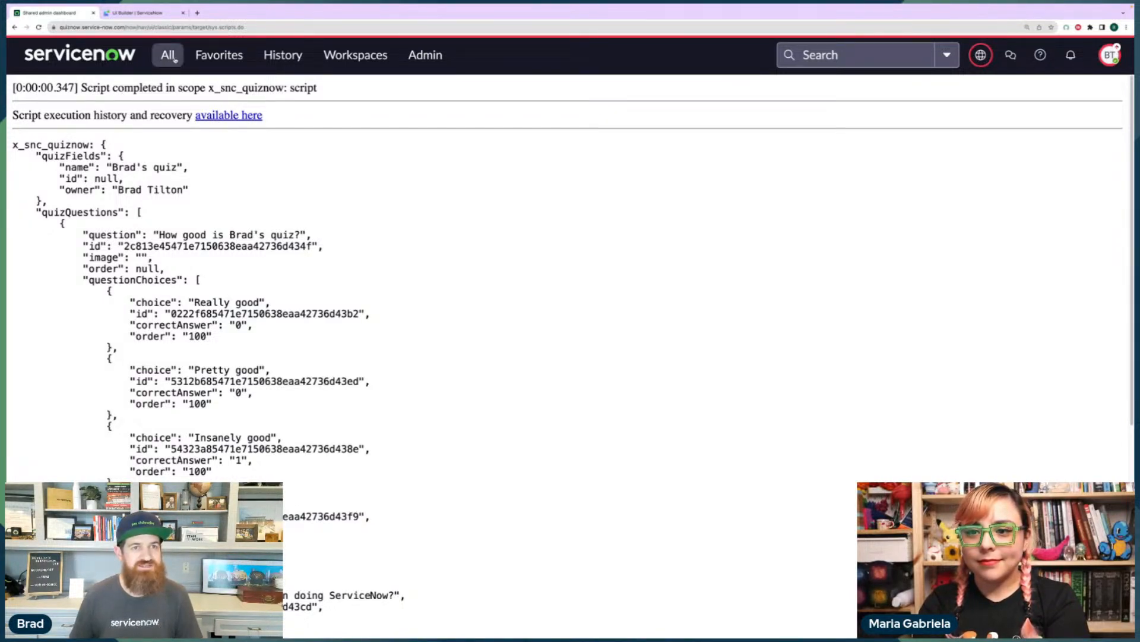
# Open the Default variant of the Quiz builder page in the UI Builder editor of QuizNow Workspace.
pyautogui.click(138, 12)
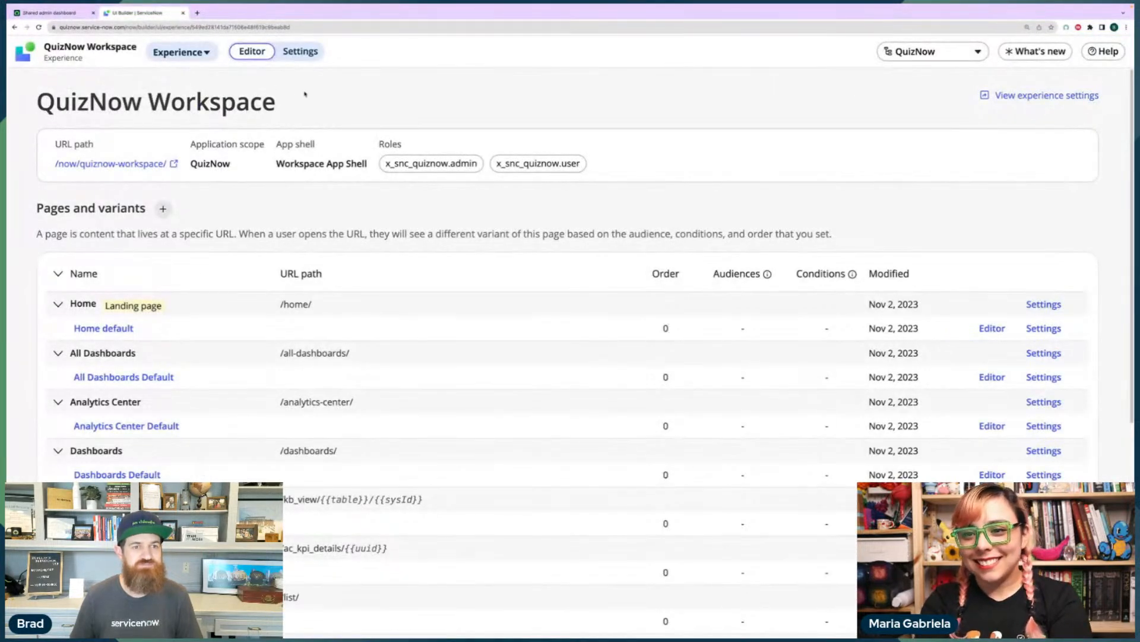
pyautogui.scroll(-4, 576, 295)
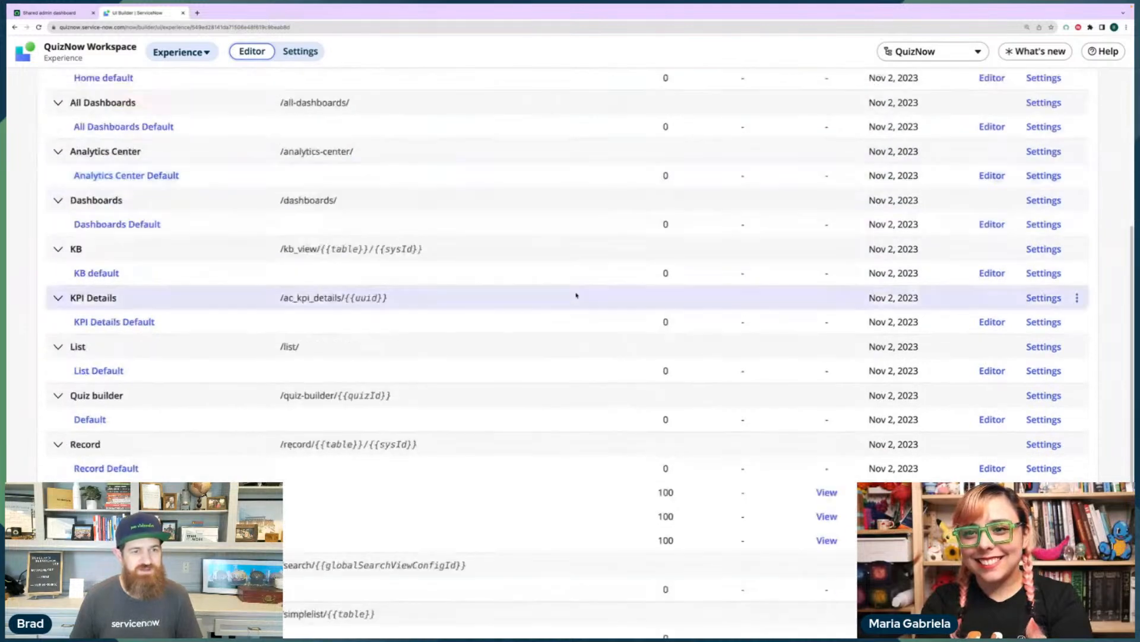
pyautogui.scroll(-2, 618, 305)
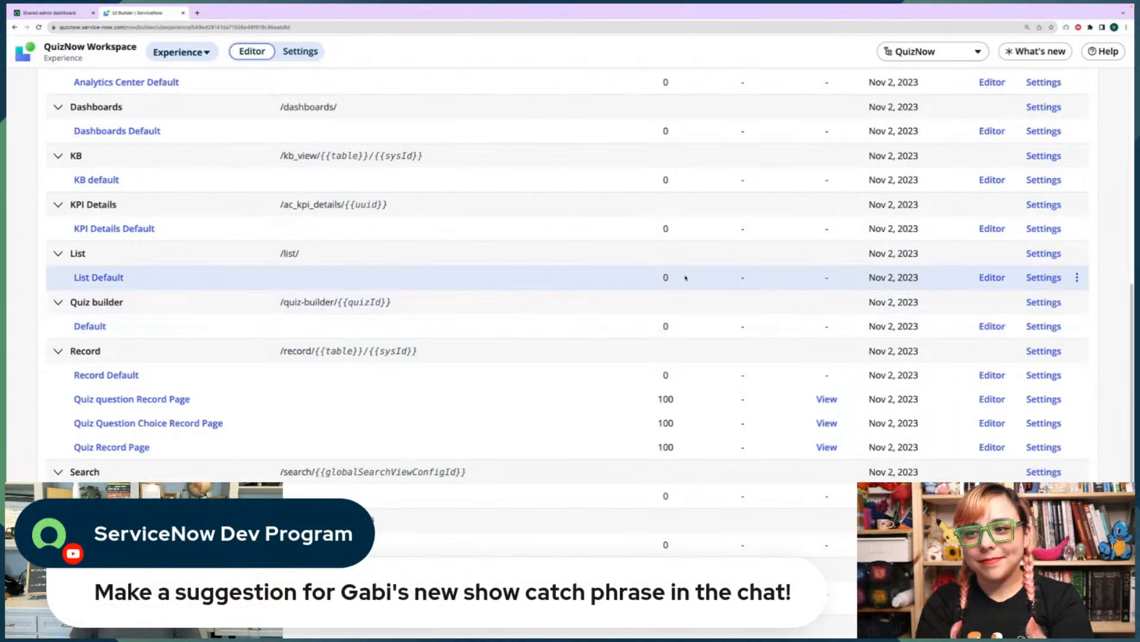
pyautogui.click(992, 326)
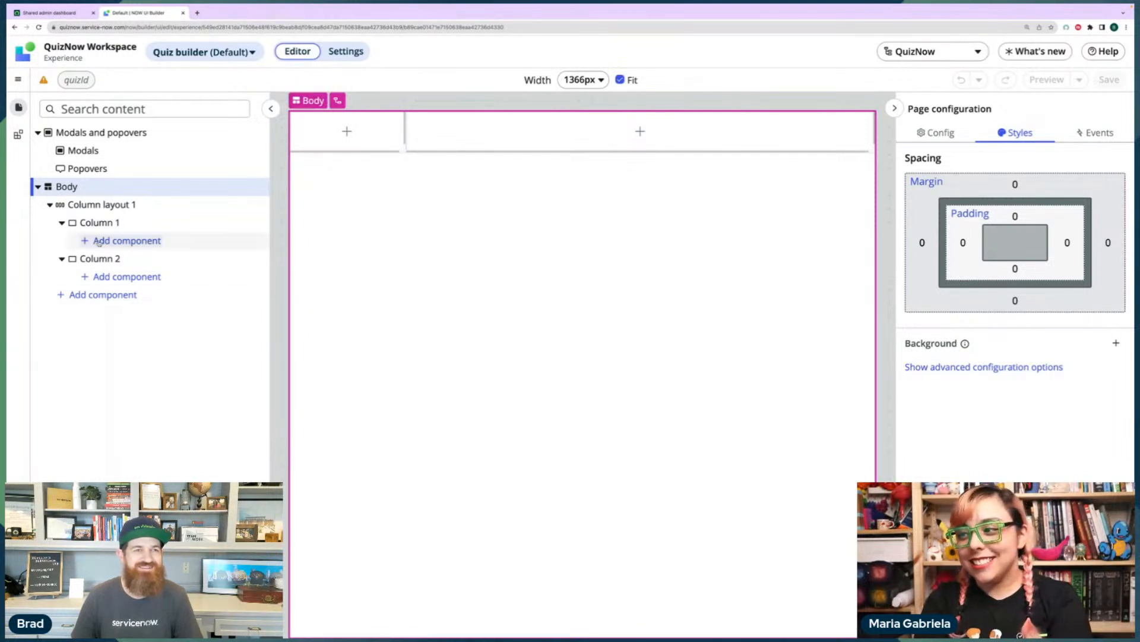
# Select Column layout 1, view the page's data resources and start a new Transform data resource.
pyautogui.click(111, 209)
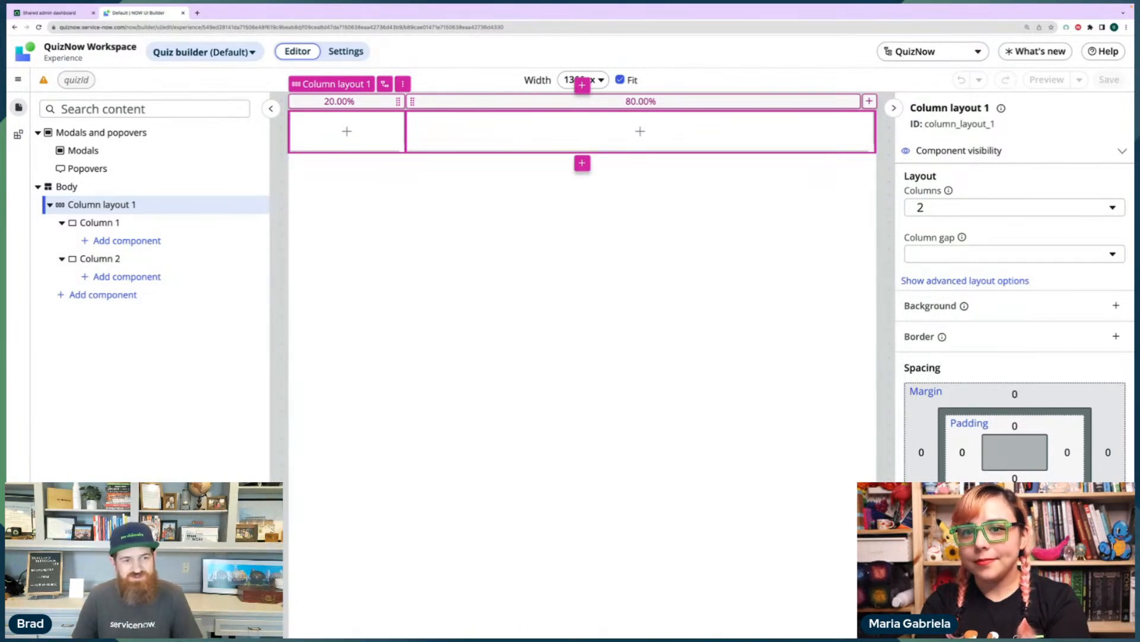
pyautogui.click(19, 573)
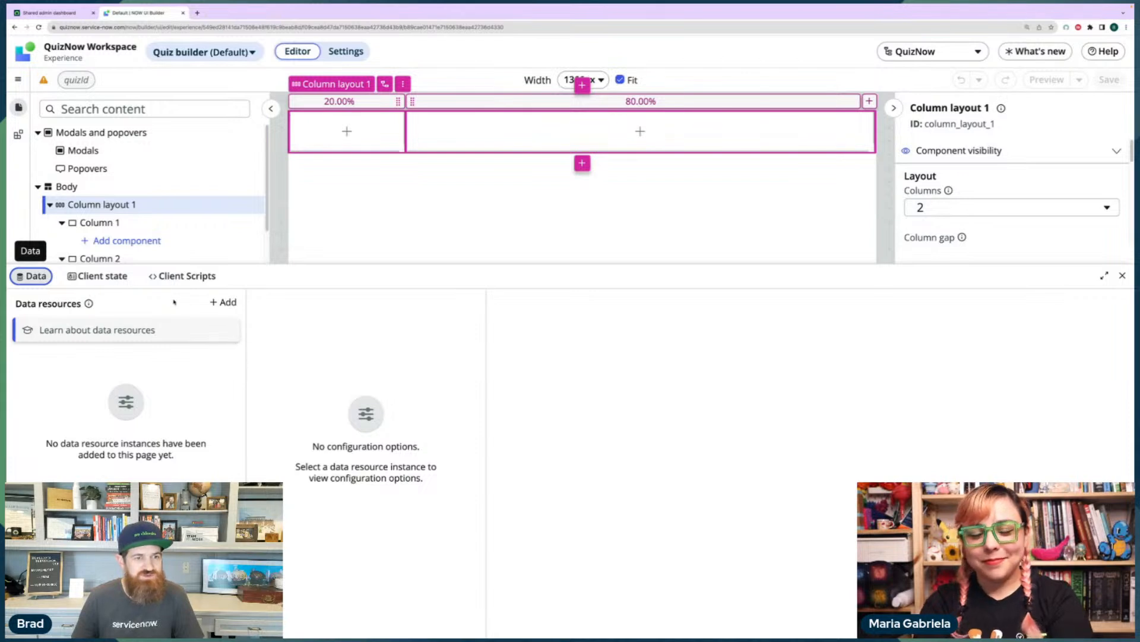
pyautogui.click(225, 303)
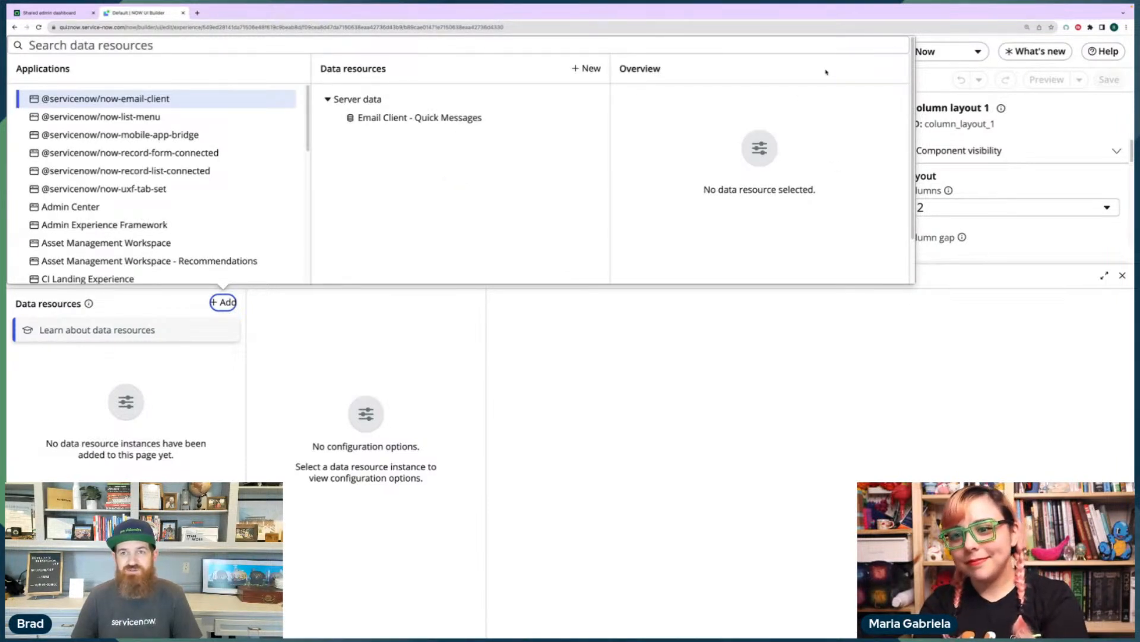
pyautogui.scroll(-1, 737, 173)
pyautogui.scroll(1, 736, 155)
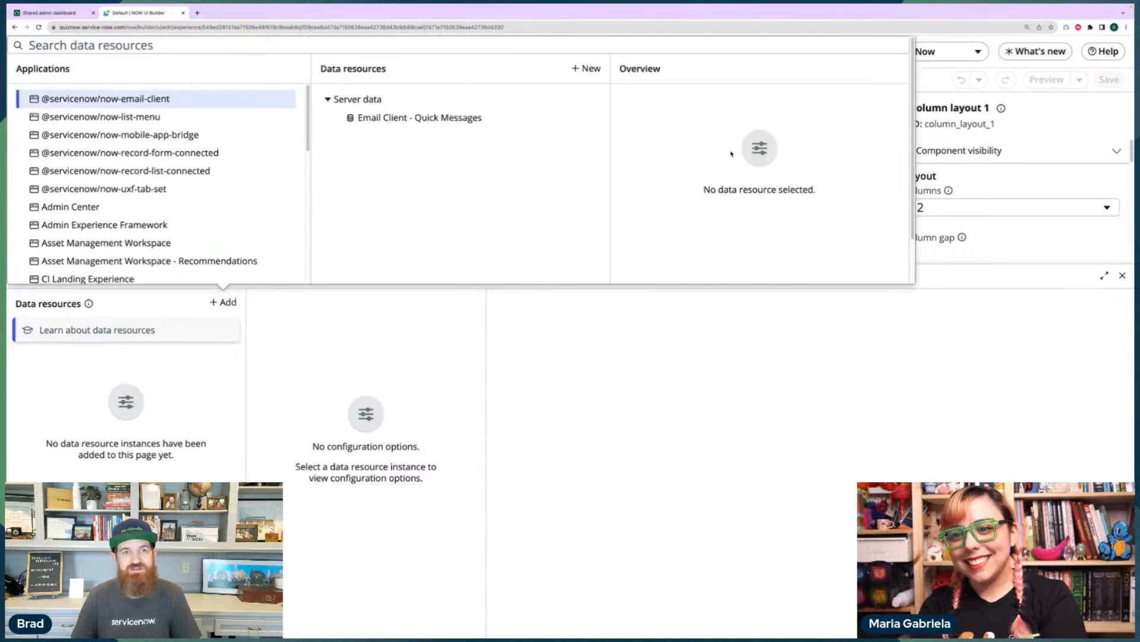
pyautogui.click(585, 69)
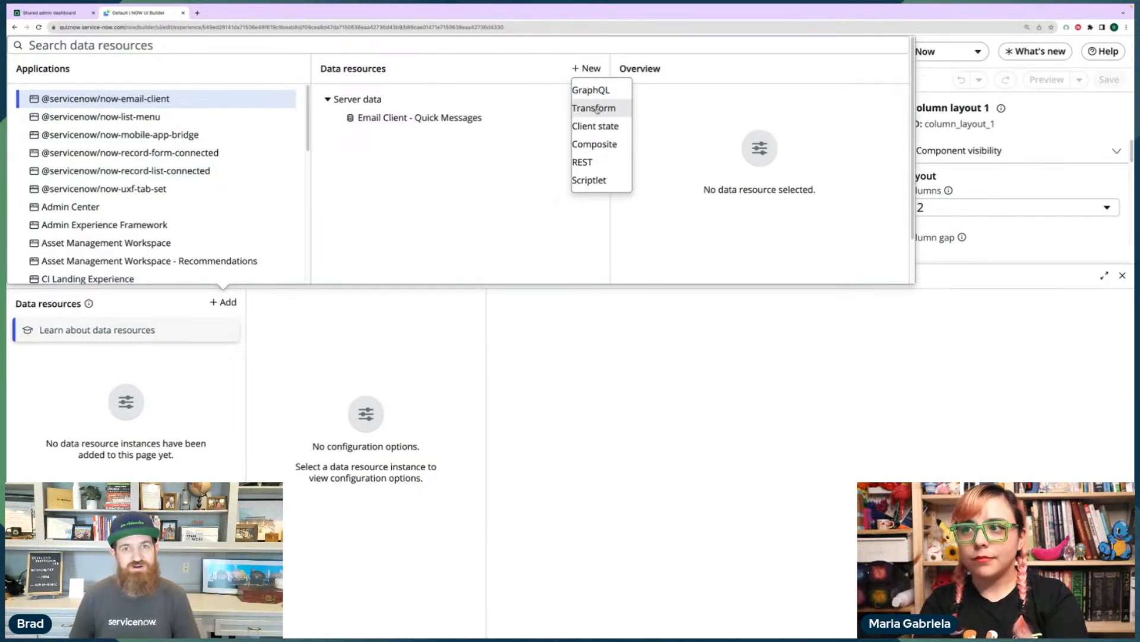
pyautogui.click(594, 108)
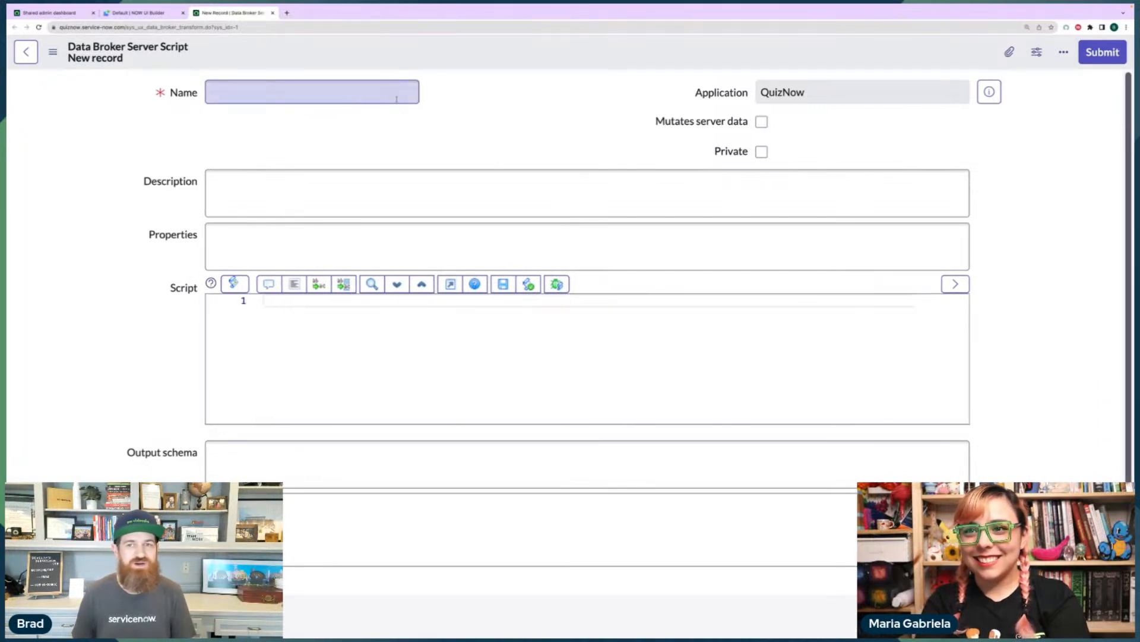
# Return to the script output page and search the application navigator for "transform".
pyautogui.click(64, 13)
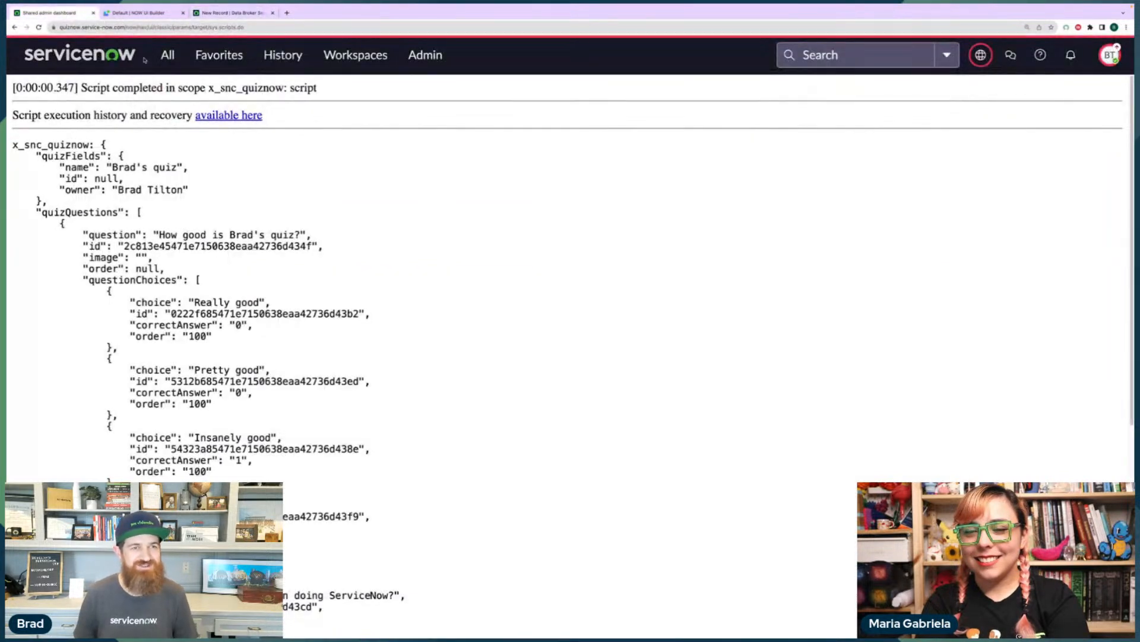
pyautogui.click(167, 55)
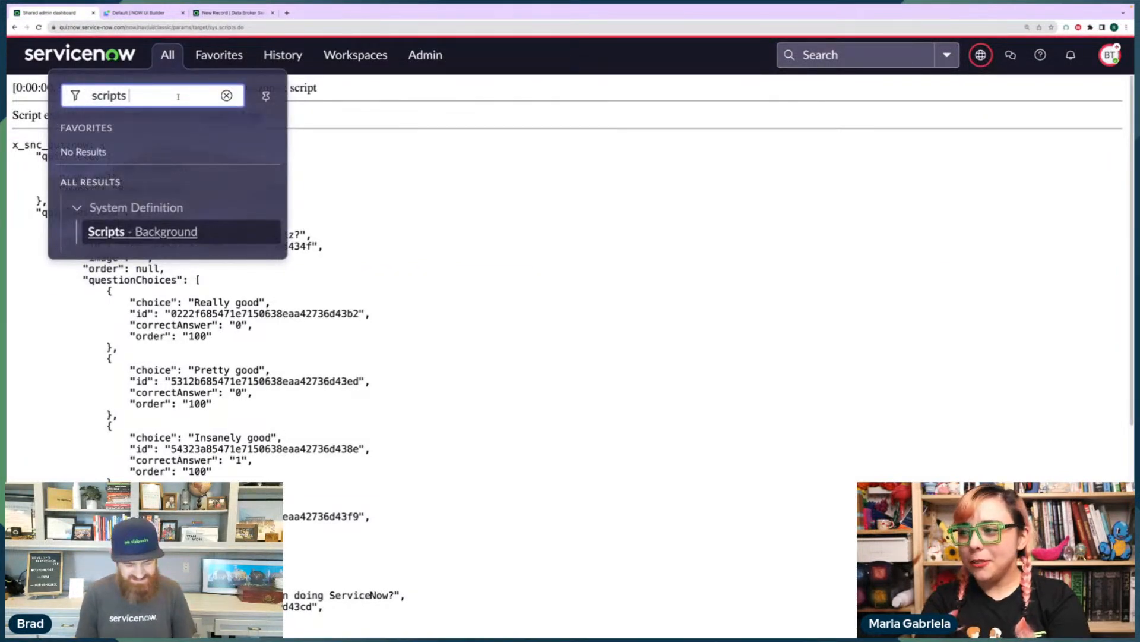
pyautogui.hotkey('ctrl', 'a')
pyautogui.press('BackSpace')
pyautogui.write('transform')
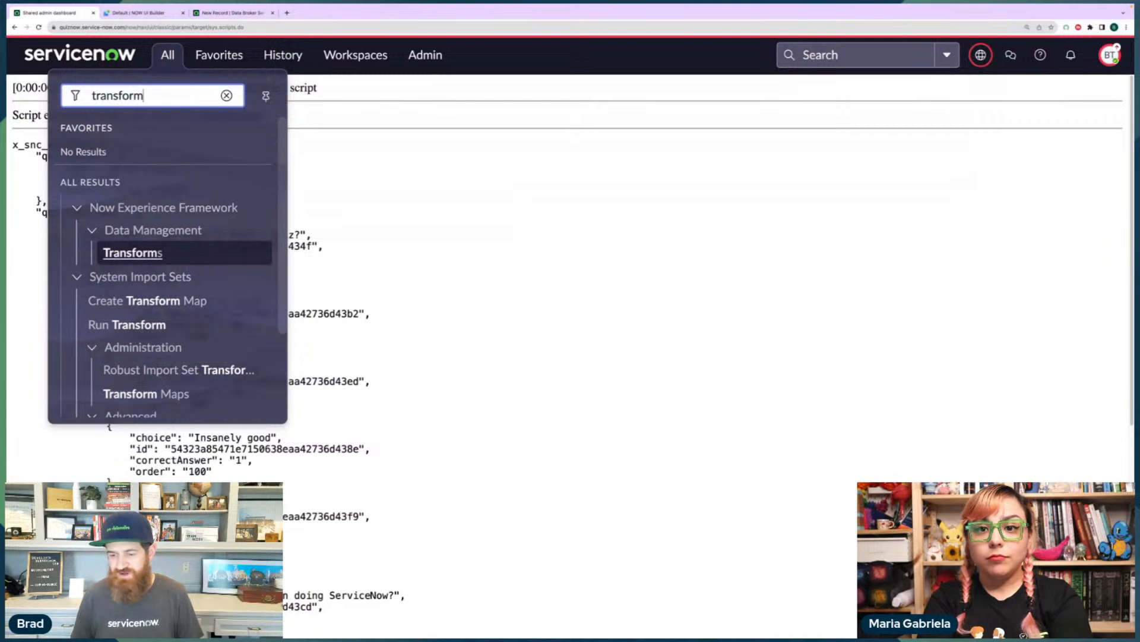
pyautogui.press('super+Tab')
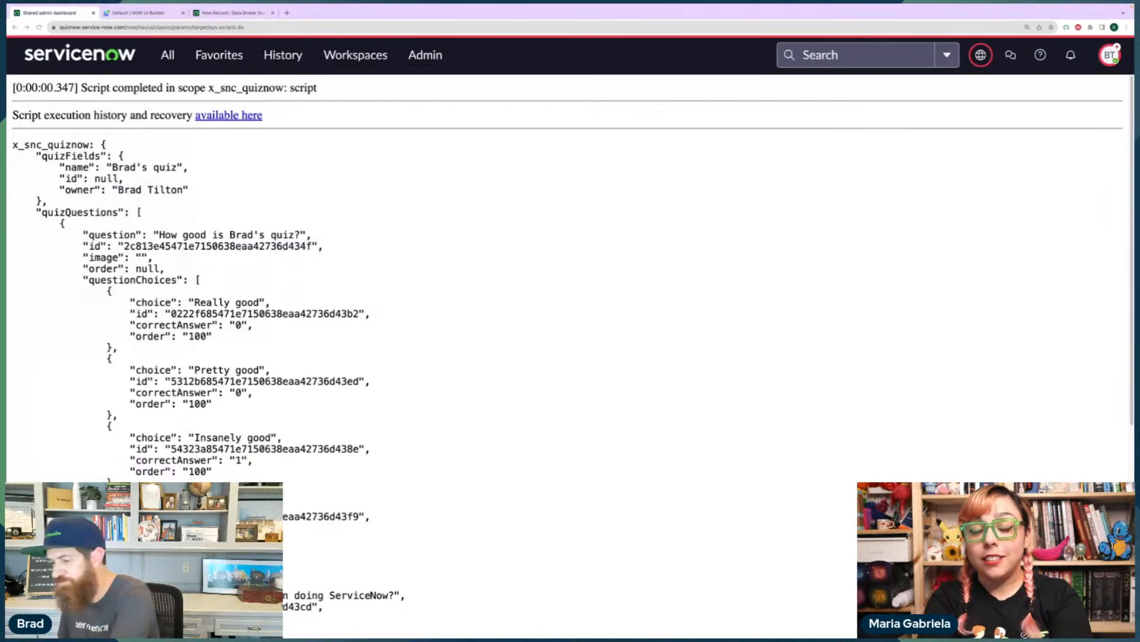
# Open the Transforms list under Now Experience Framework Data Management and browse the existing Data Broker Server Scripts.
pyautogui.click(167, 60)
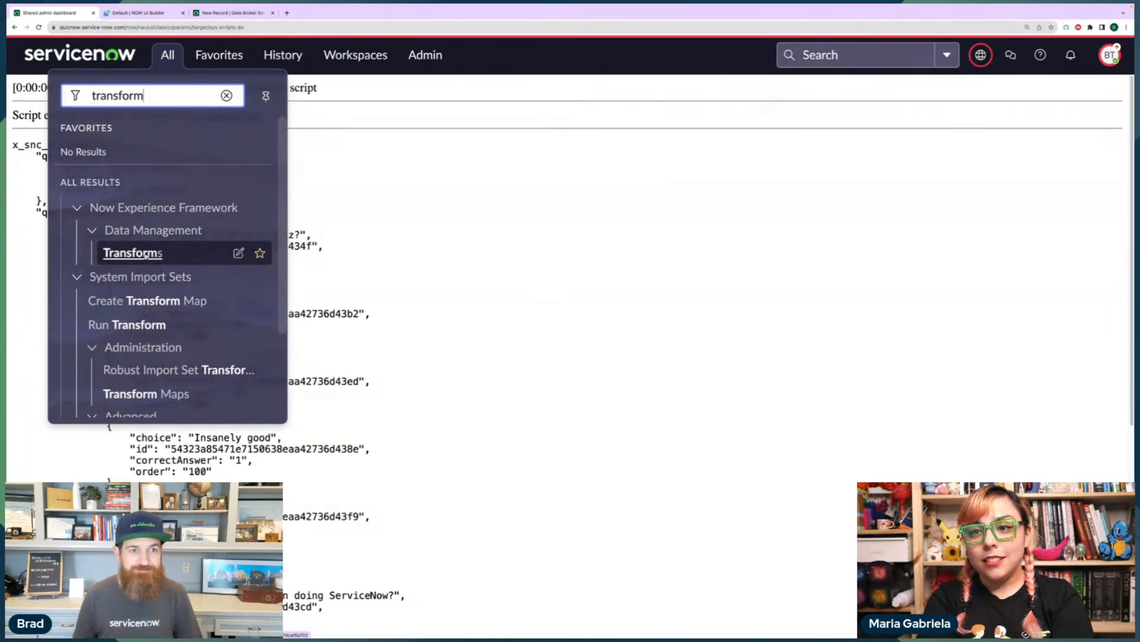
pyautogui.click(146, 254)
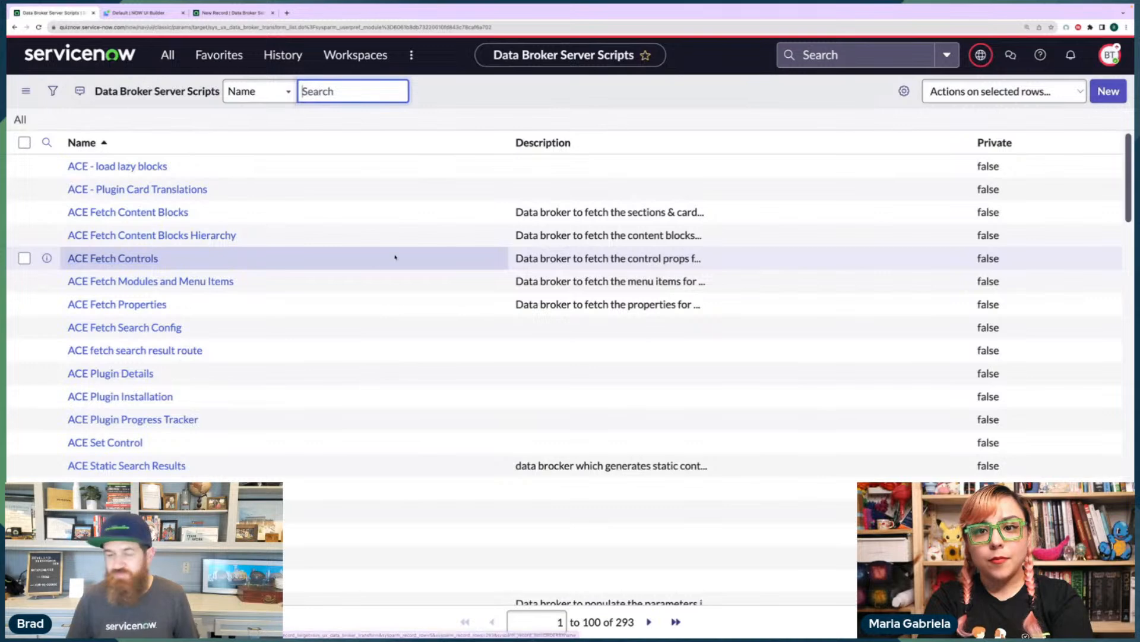
pyautogui.scroll(-3, 323, 329)
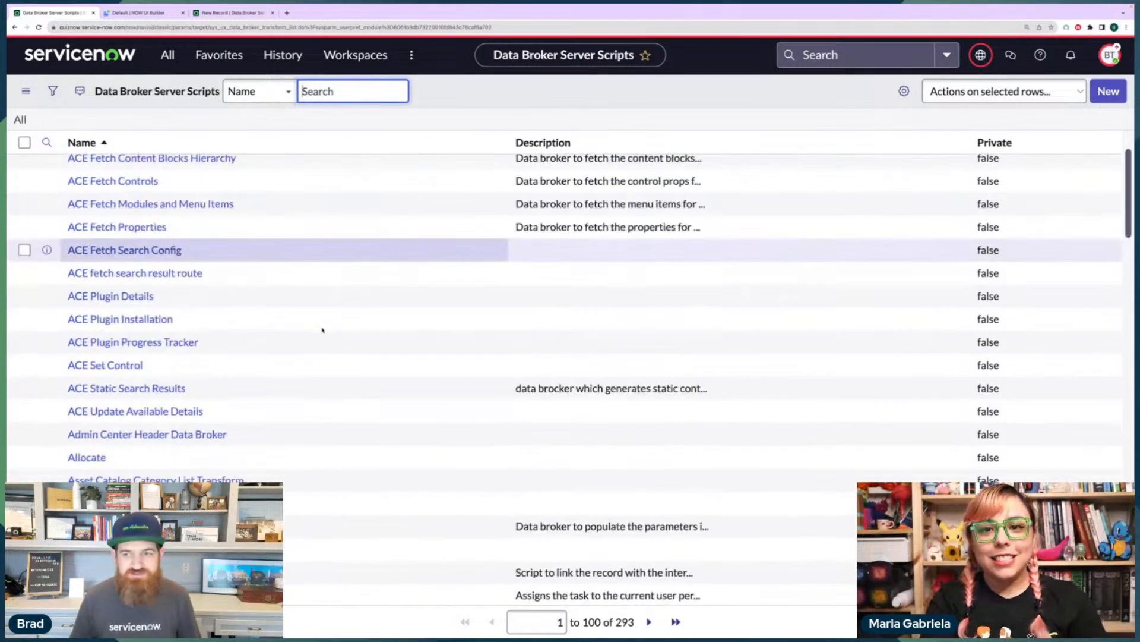
pyautogui.scroll(3, 323, 328)
pyautogui.scroll(-10, 293, 305)
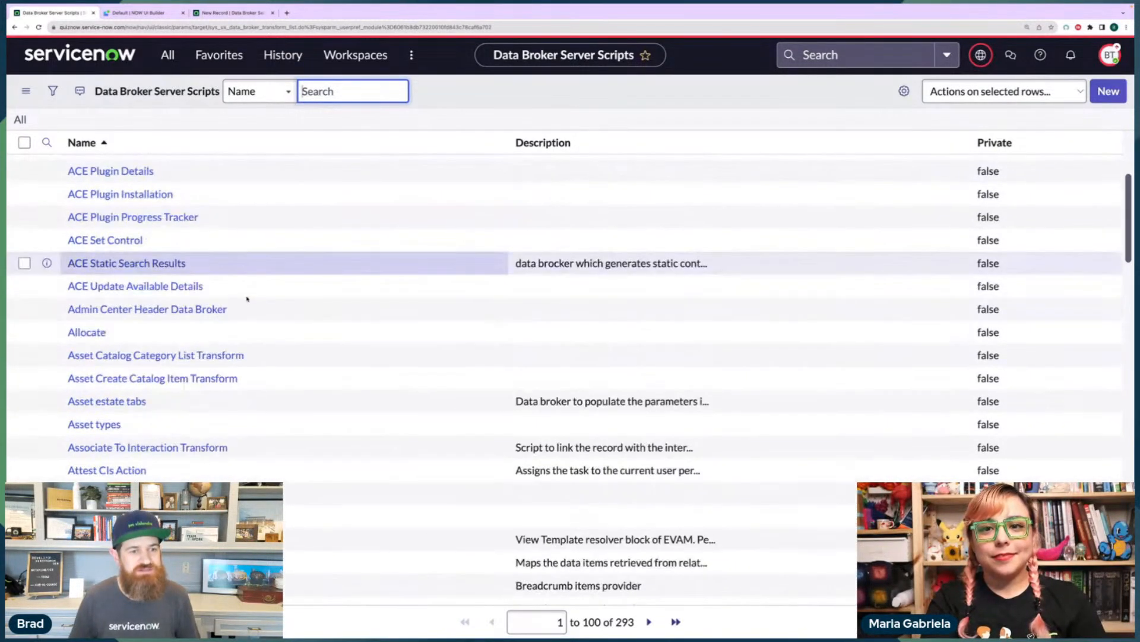
pyautogui.scroll(-9, 248, 298)
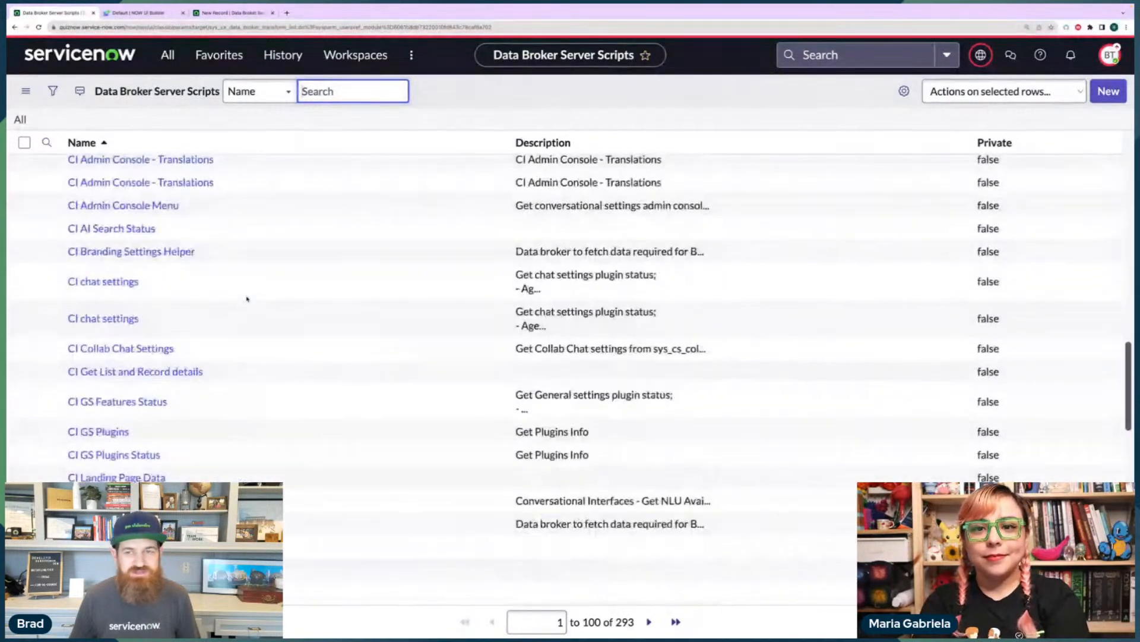
pyautogui.scroll(20, 247, 299)
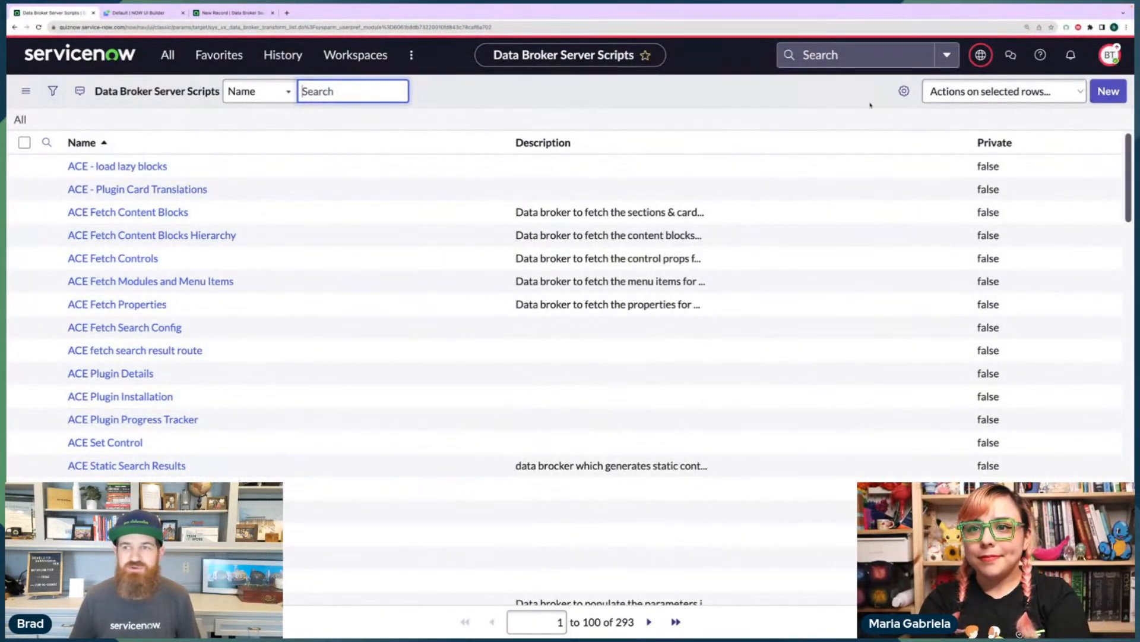
# Add the Updated and Updated by columns to the Data Broker Server Scripts list and sort it by Updated in descending order.
pyautogui.click(900, 96)
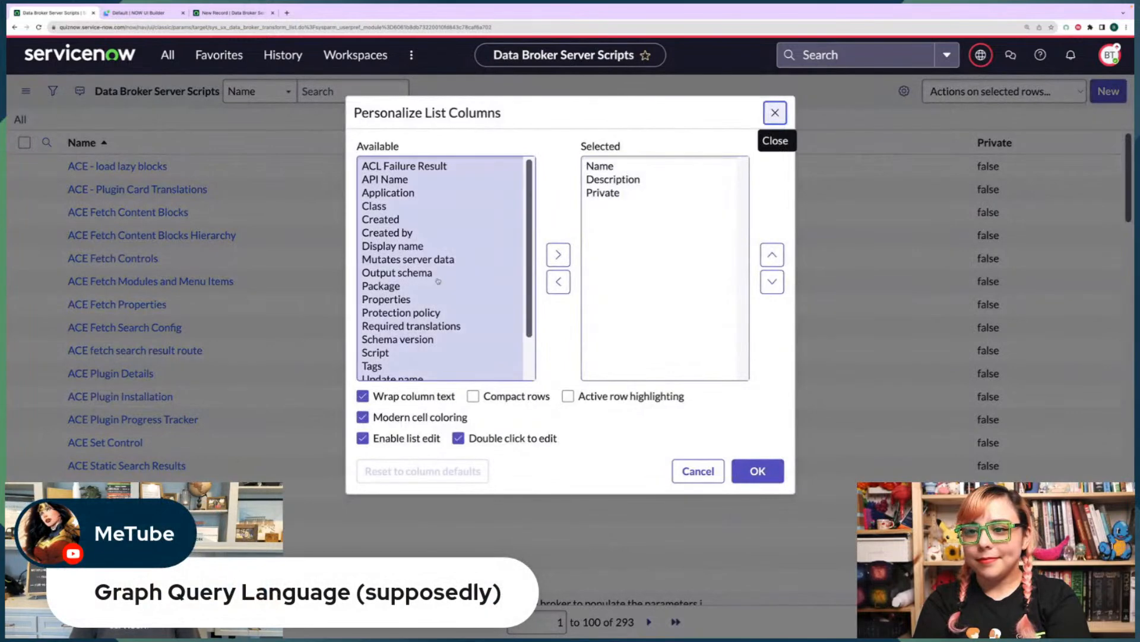
pyautogui.scroll(-1, 437, 279)
pyautogui.click(412, 344)
pyautogui.doubleClick(412, 345)
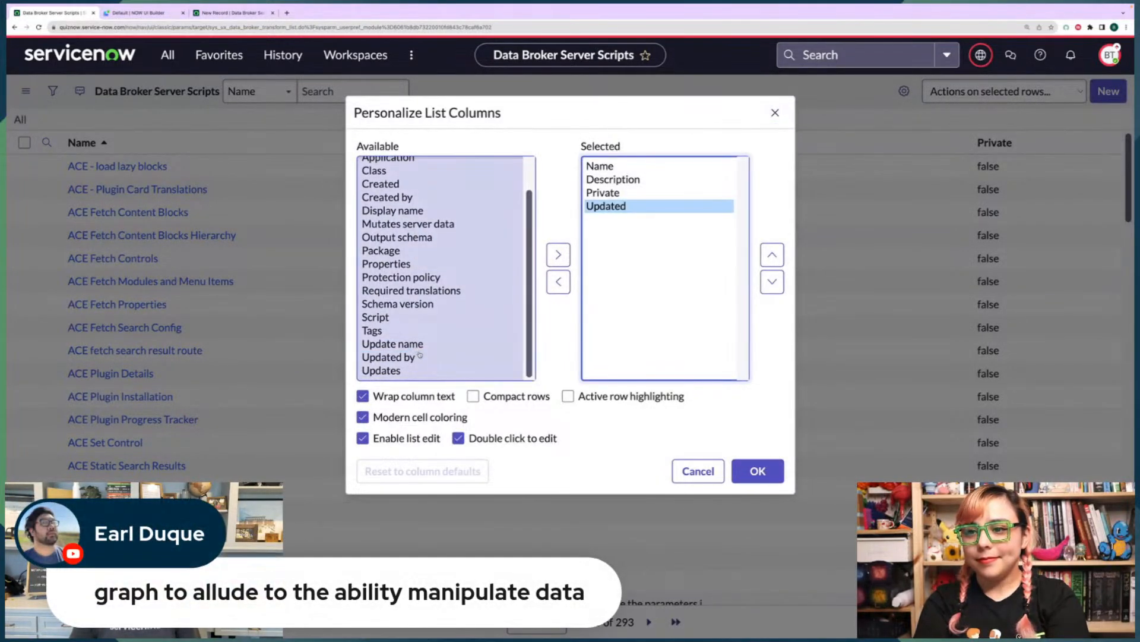
pyautogui.doubleClick(412, 345)
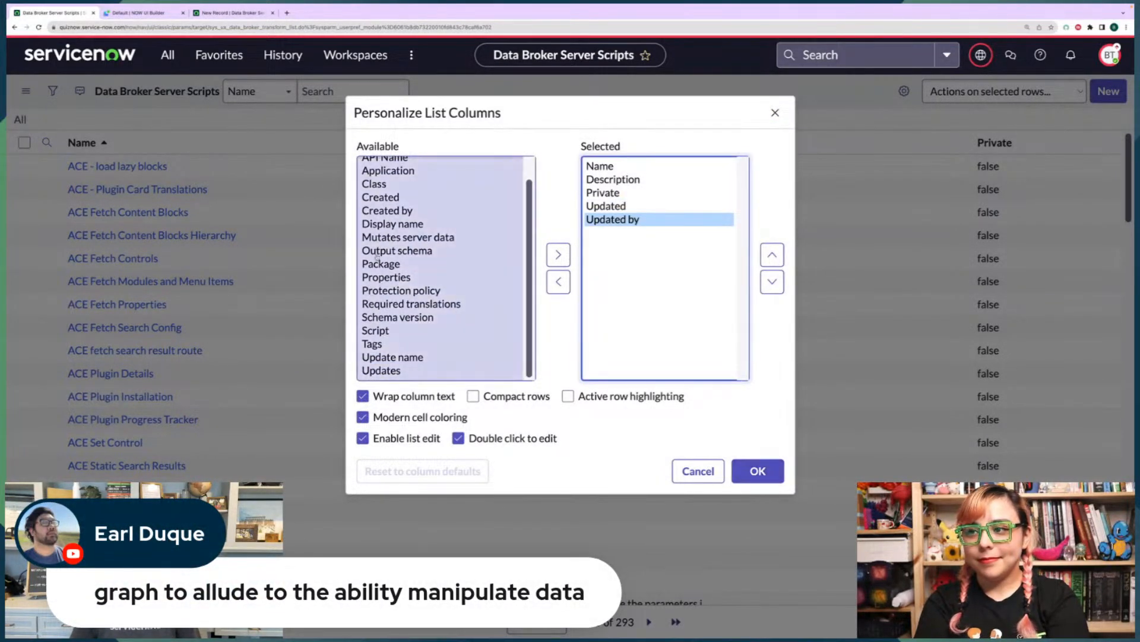
pyautogui.click(759, 472)
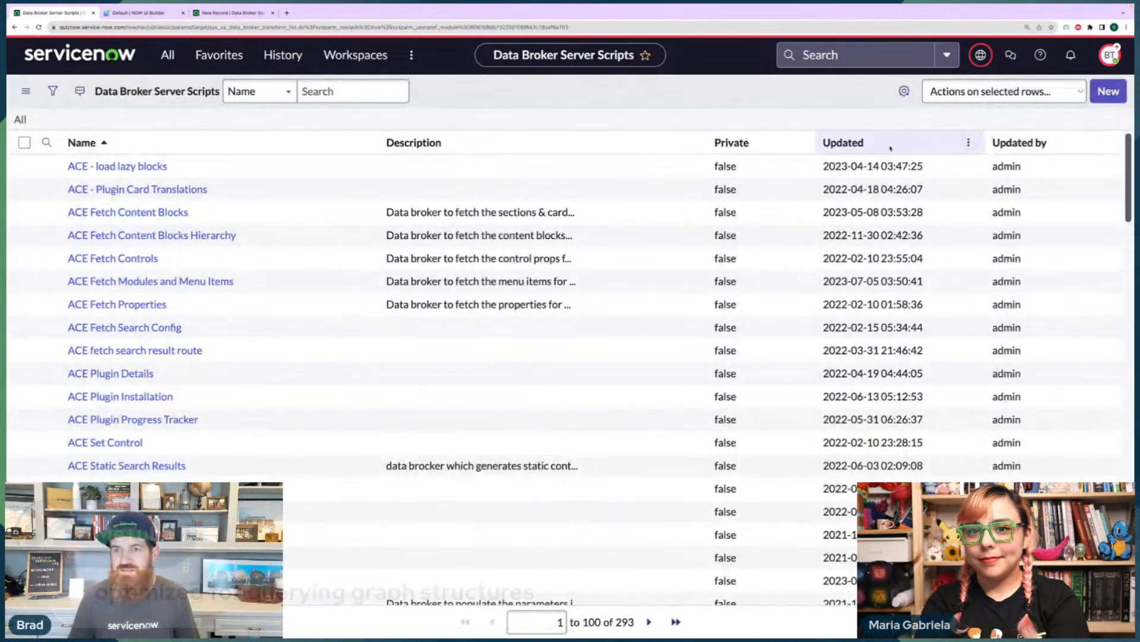
pyautogui.rightClick(850, 144)
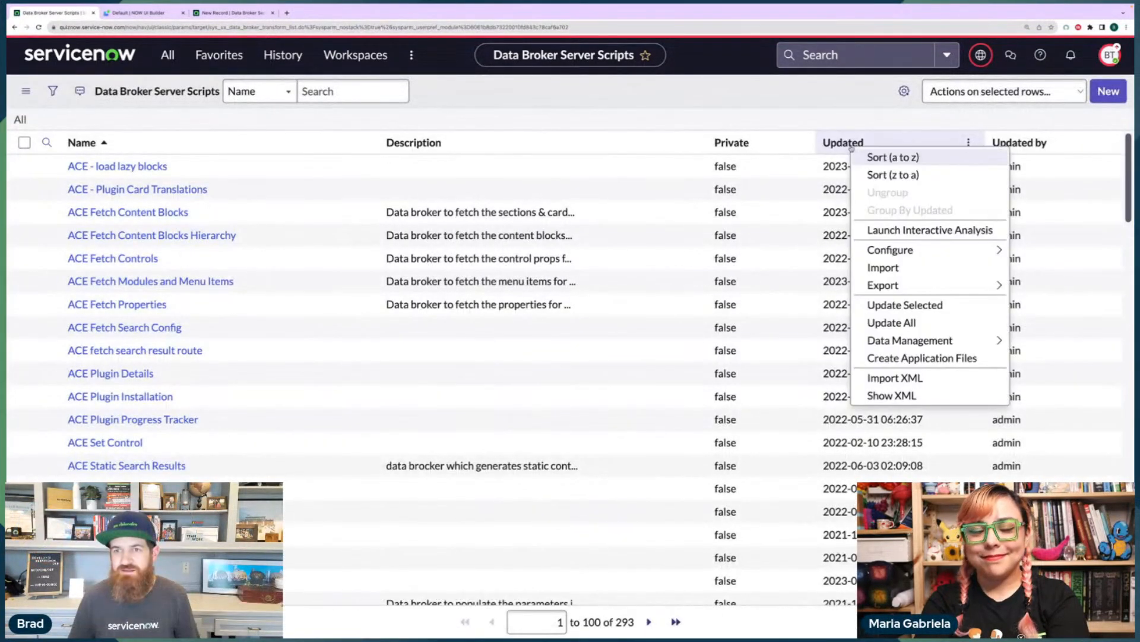
pyautogui.click(878, 176)
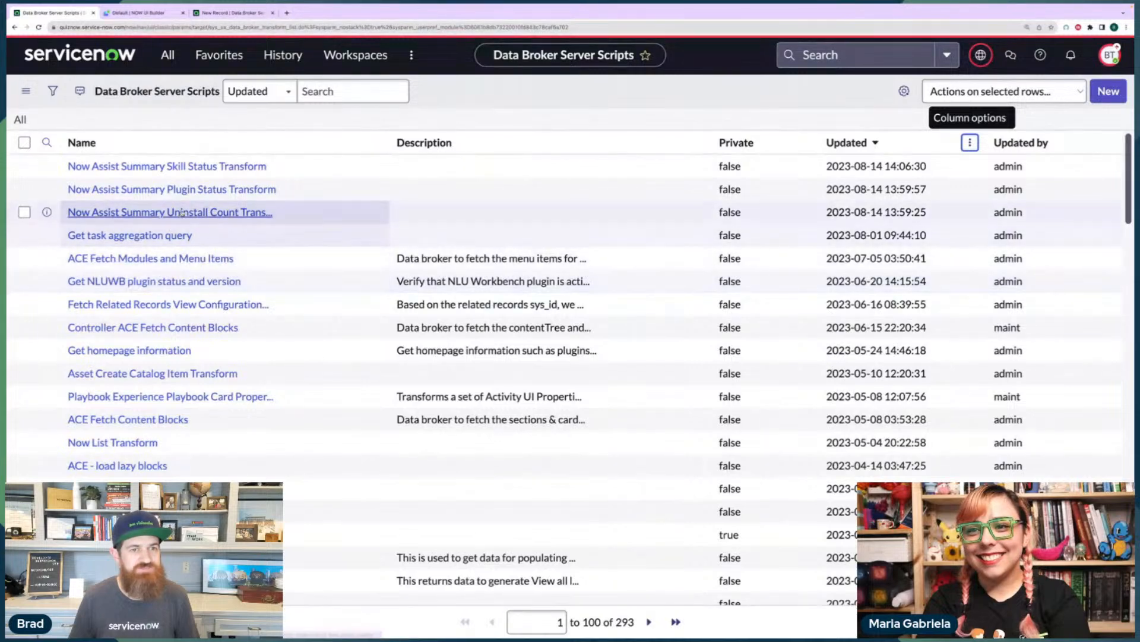
# Look through the recently updated scripts and open the Now List Transform record as an example.
pyautogui.scroll(-1, 295, 278)
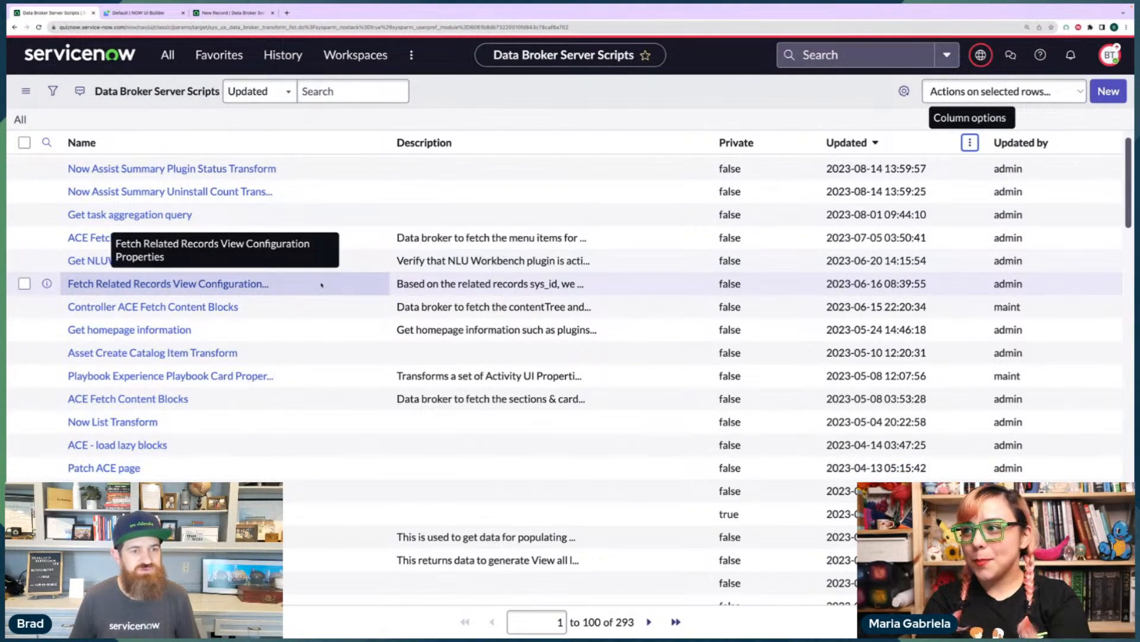
pyautogui.scroll(-2, 321, 284)
pyautogui.scroll(-2, 250, 342)
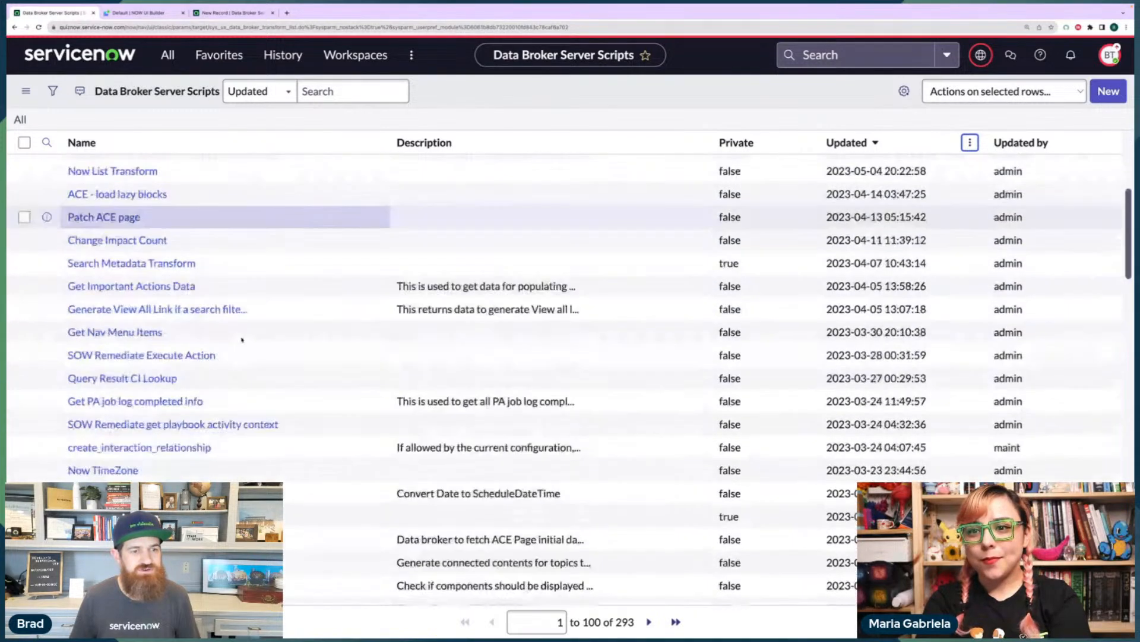
pyautogui.scroll(-1, 313, 365)
pyautogui.scroll(2, 313, 365)
pyautogui.scroll(2, 313, 365)
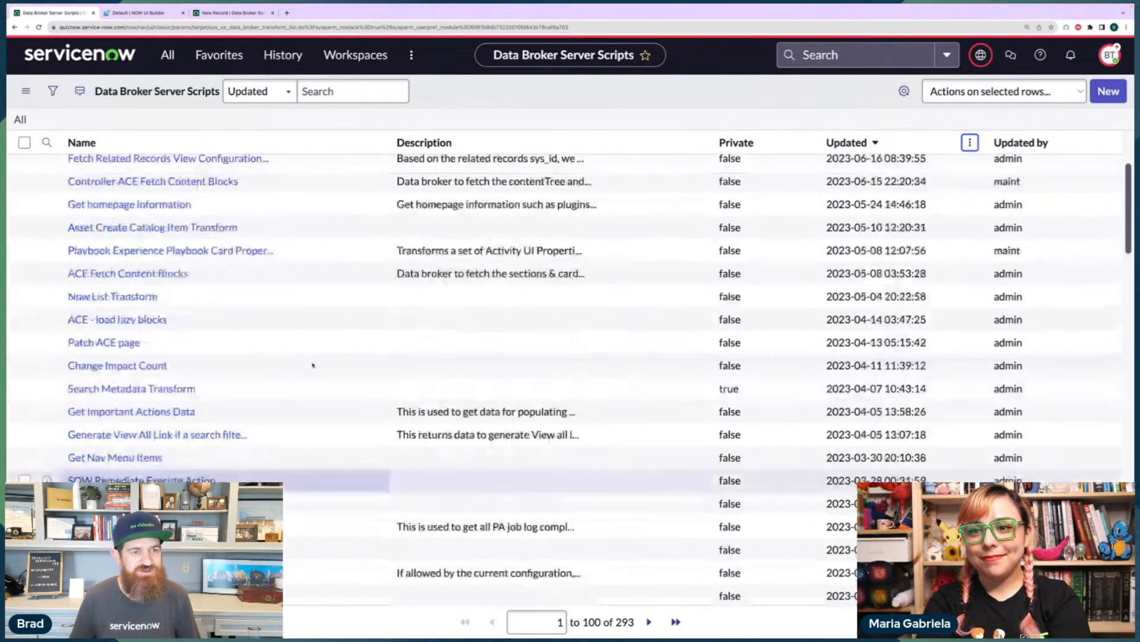
pyautogui.click(128, 298)
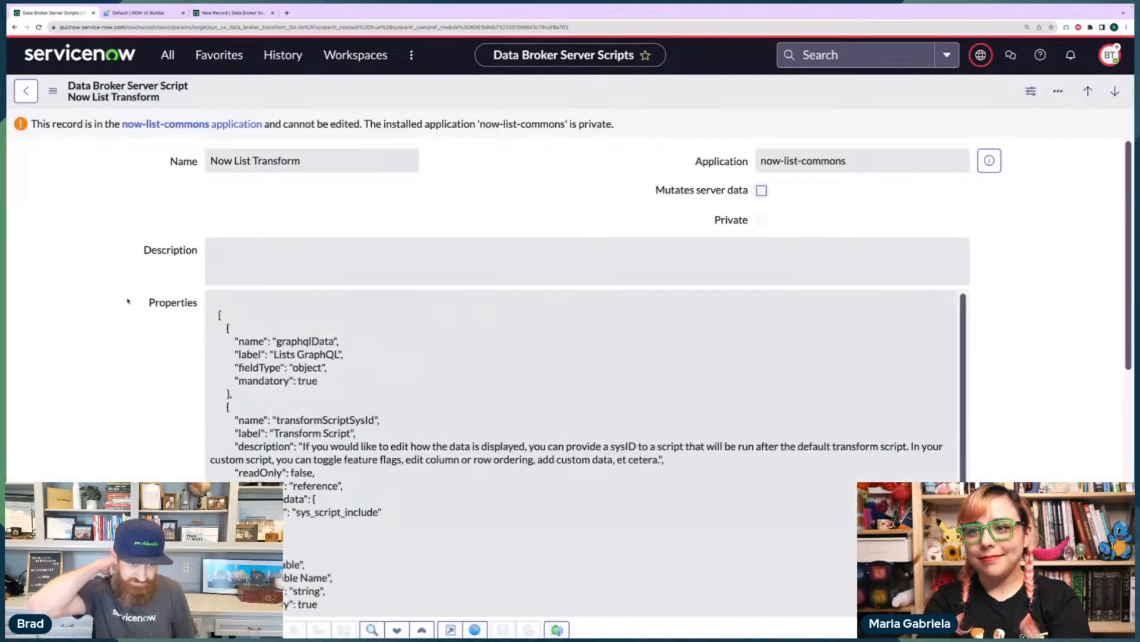
# Examine the Now List Transform record, covering its Properties JSON and its transform(input) script through to the return statement.
pyautogui.scroll(-3, 183, 385)
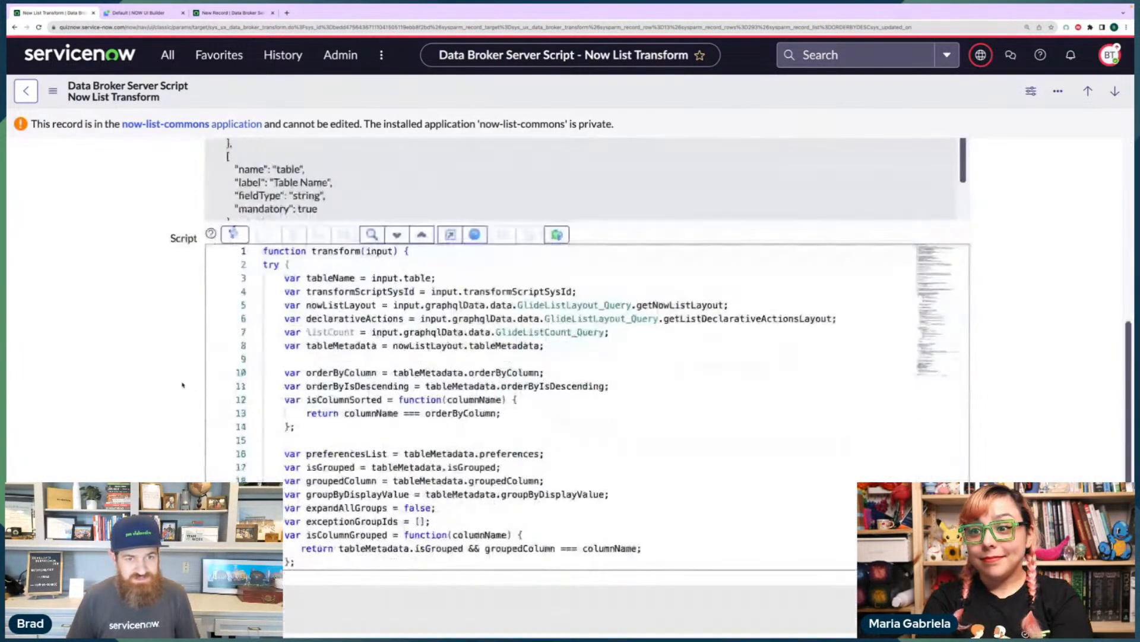
pyautogui.scroll(5, 182, 385)
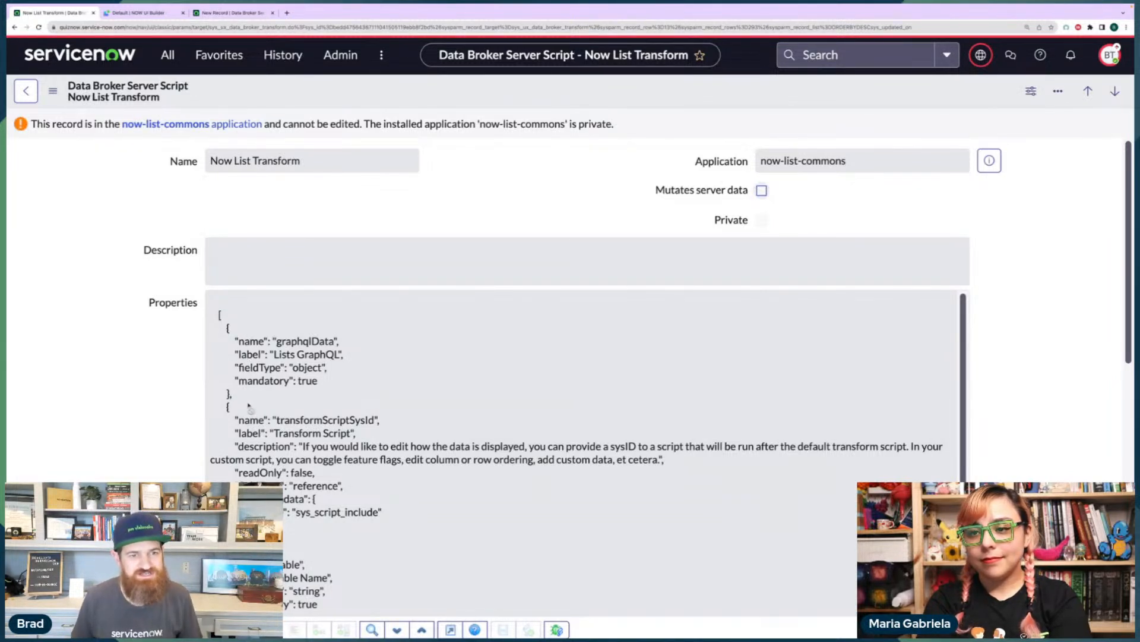
pyautogui.scroll(-1, 287, 434)
pyautogui.scroll(1, 288, 435)
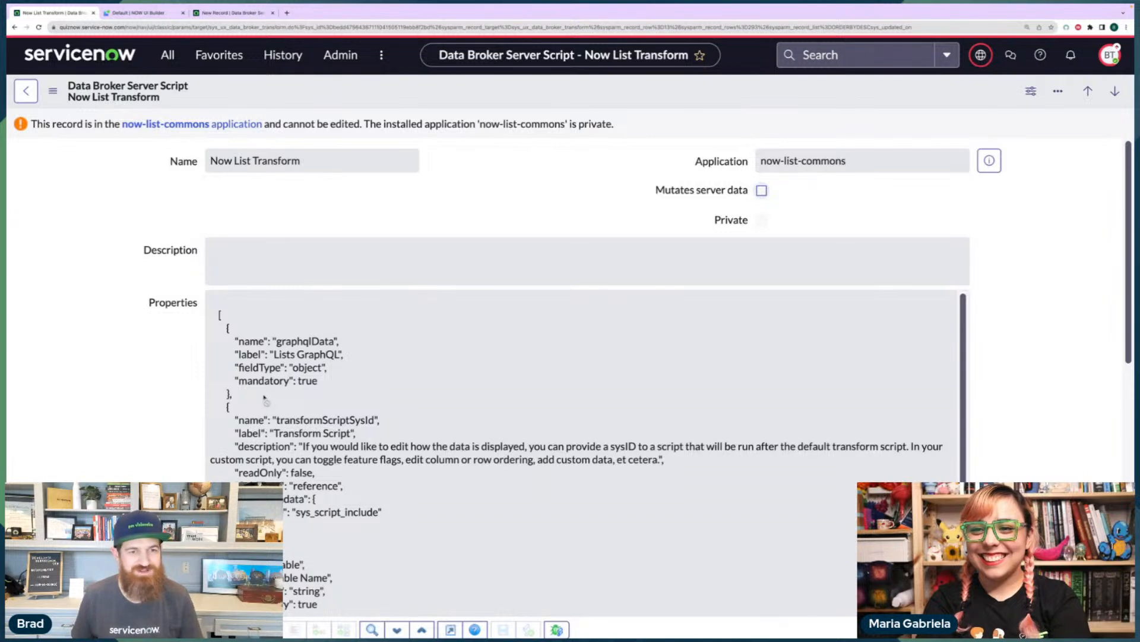
pyautogui.scroll(-5, 138, 388)
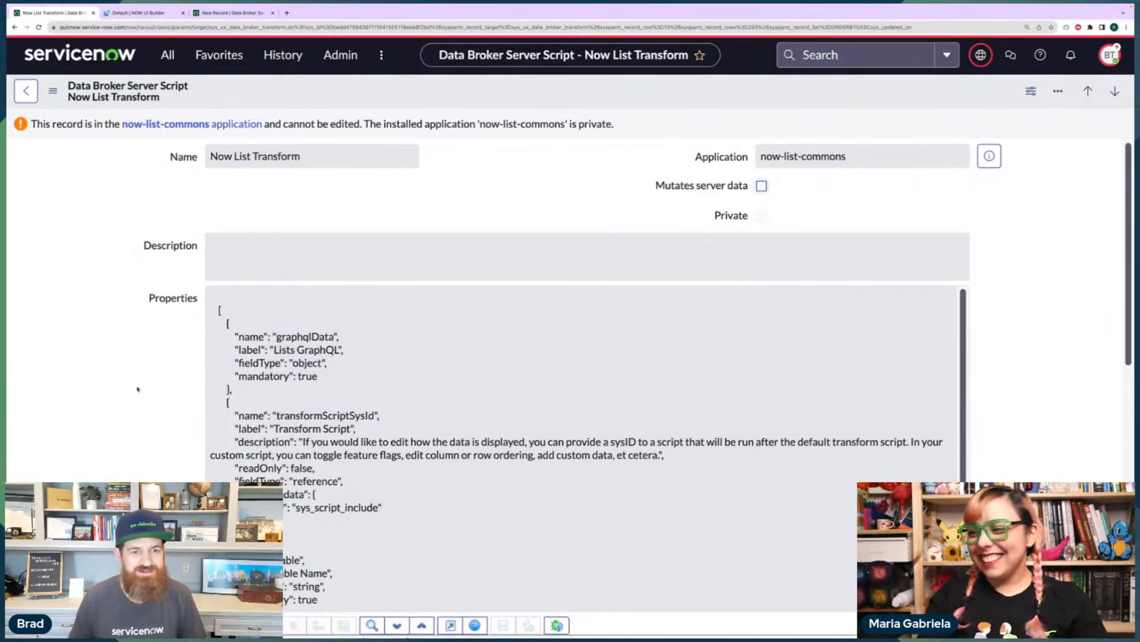
pyautogui.scroll(-20, 320, 375)
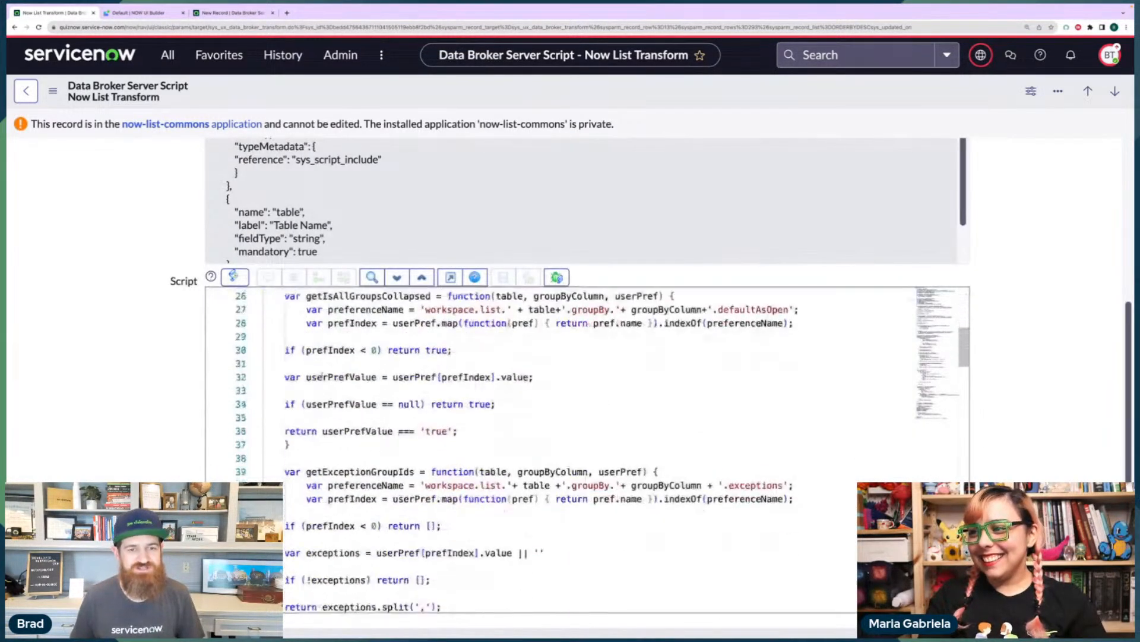
pyautogui.scroll(8, 323, 378)
pyautogui.scroll(-1, 323, 377)
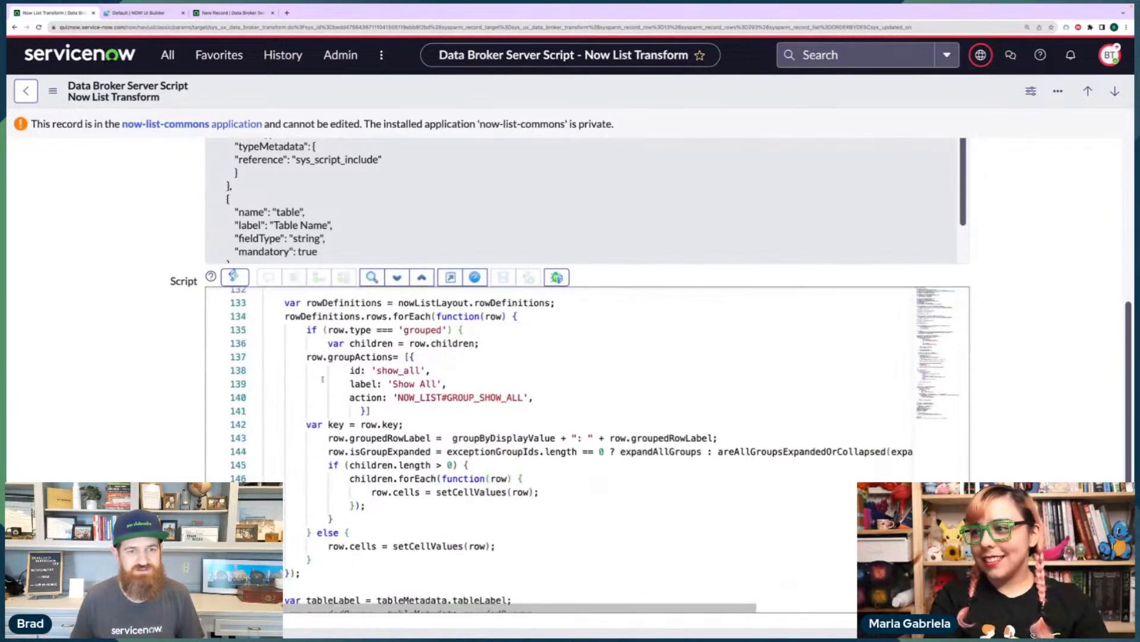
pyautogui.scroll(-12, 323, 380)
pyautogui.scroll(12, 323, 380)
pyautogui.scroll(-1, 324, 381)
pyautogui.scroll(-10, 324, 381)
pyautogui.scroll(1, 324, 381)
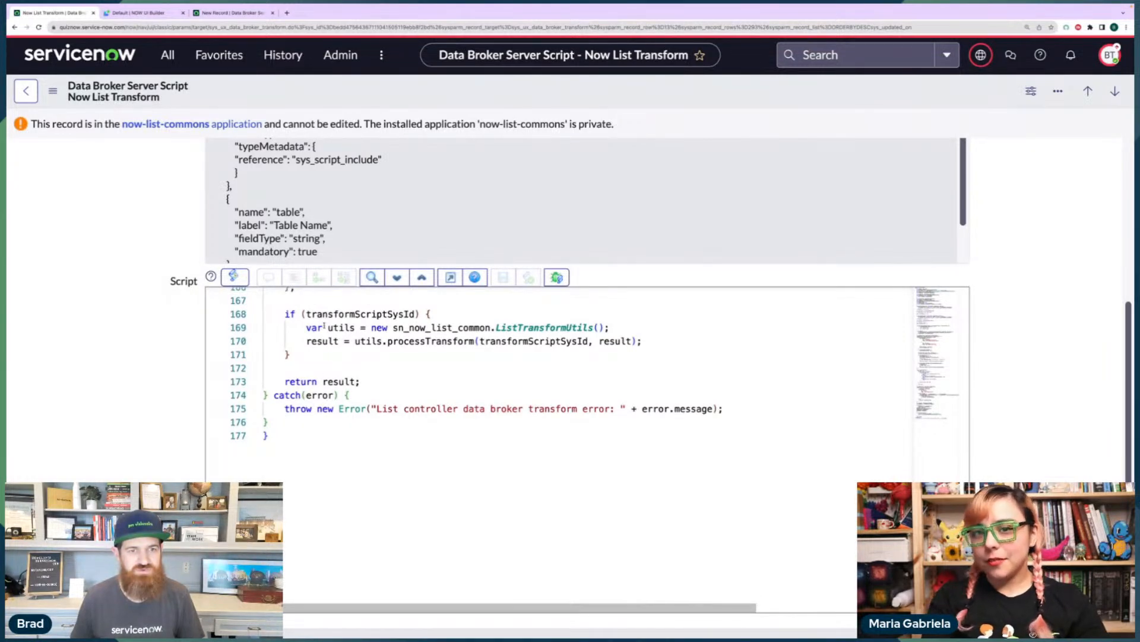
pyautogui.scroll(20, 336, 385)
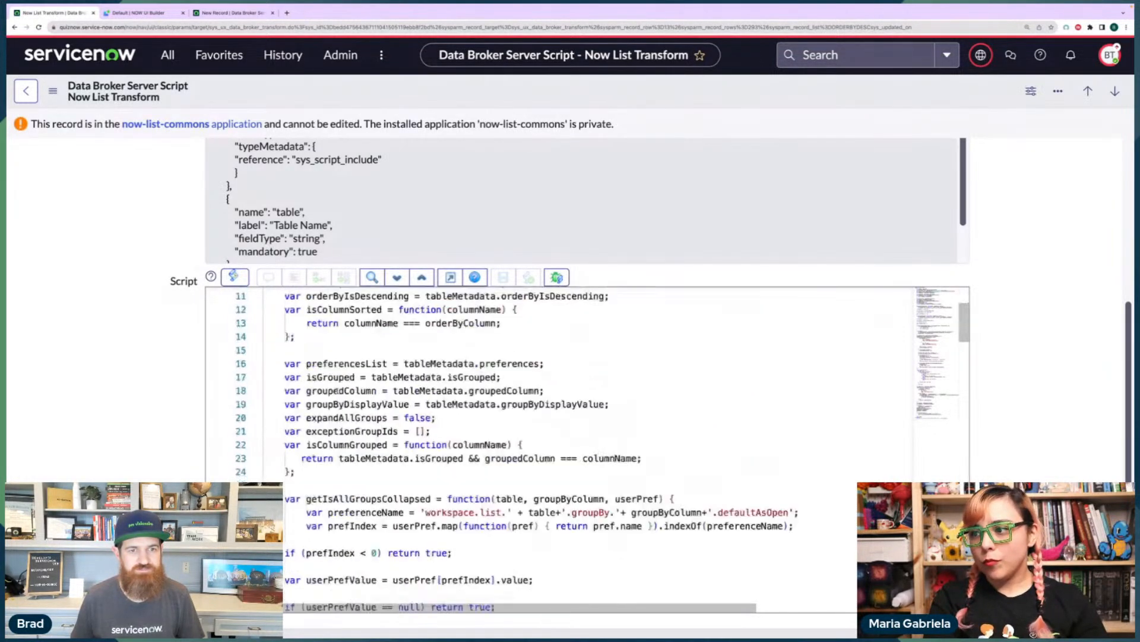
pyautogui.scroll(10, 149, 343)
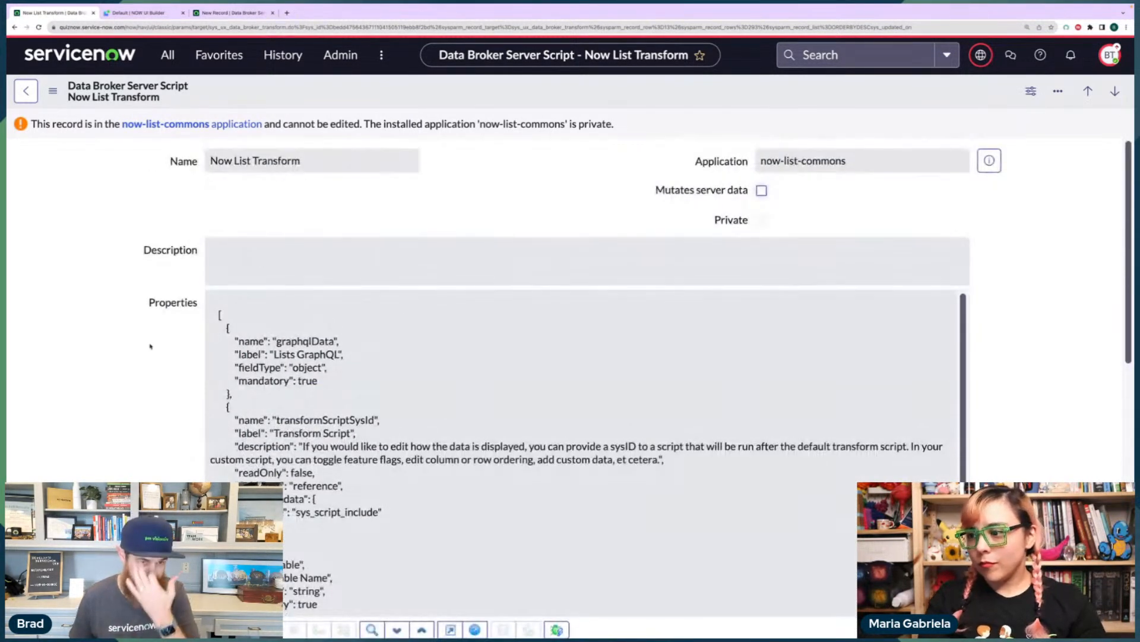
# Return to the new Data Broker Server Script record and name it "Get Quiz Structure".
pyautogui.click(246, 13)
pyautogui.click(241, 95)
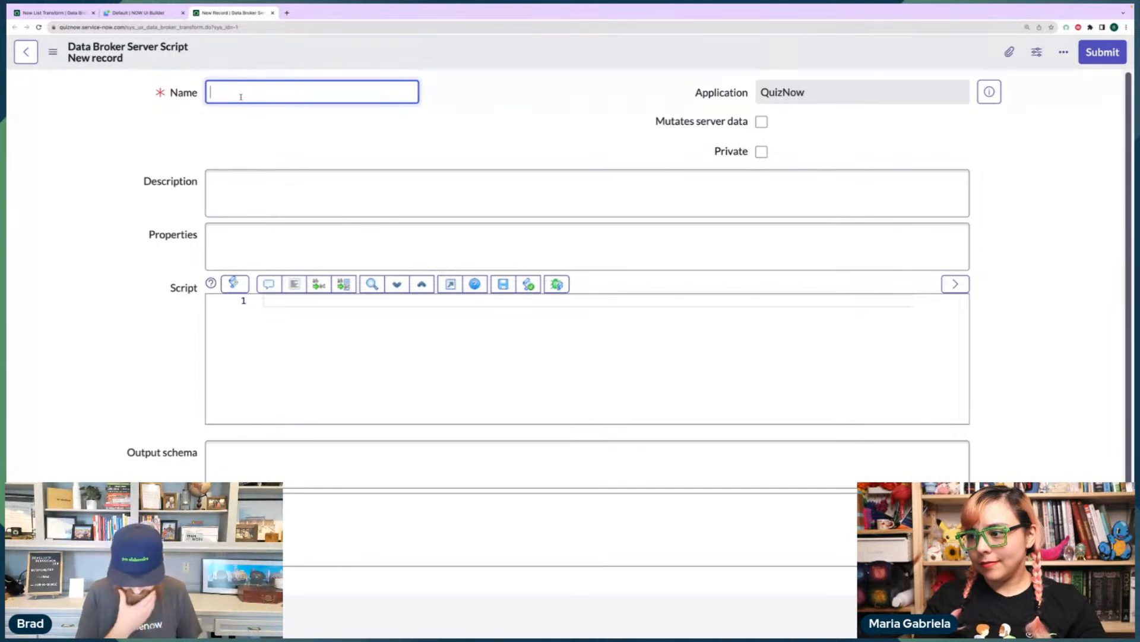
pyautogui.write('Get Q')
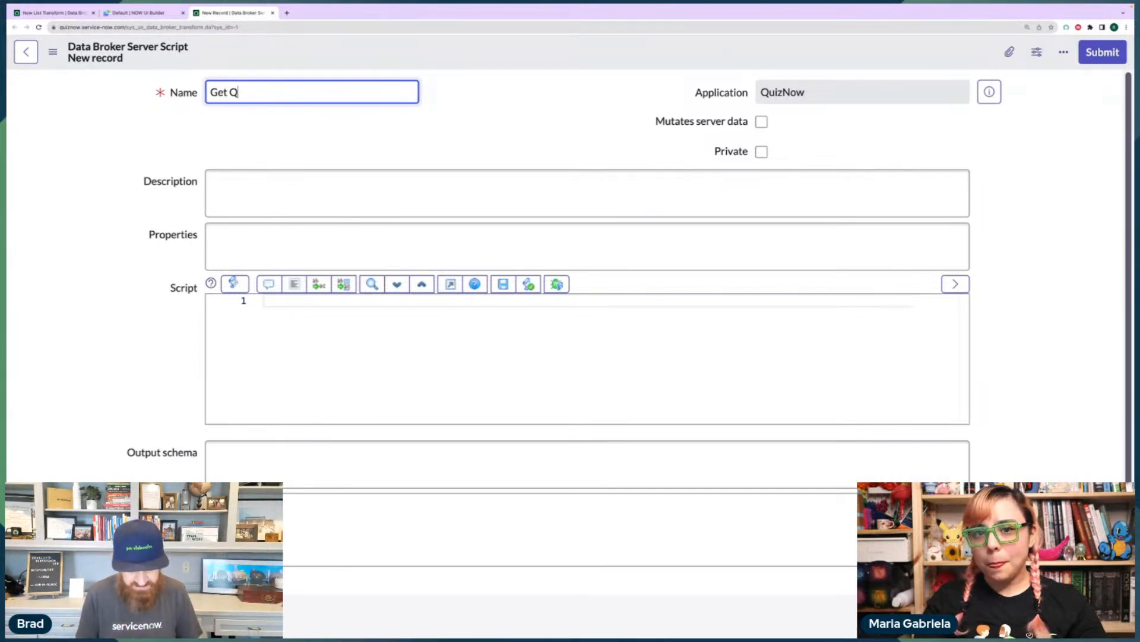
pyautogui.write('uiz Structure')
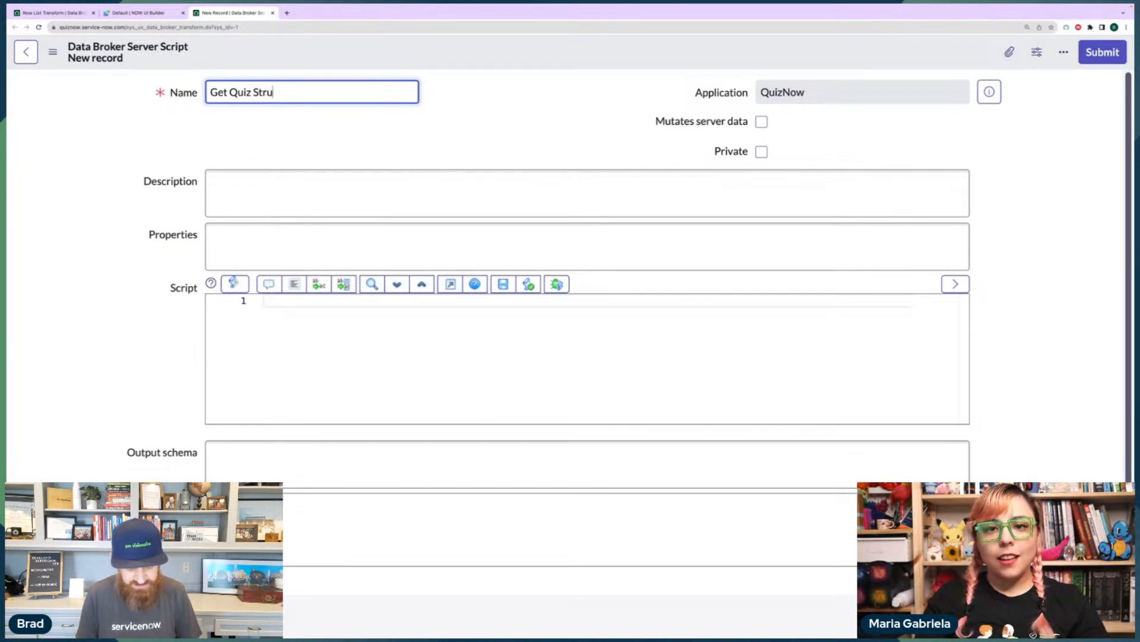
pyautogui.click(507, 125)
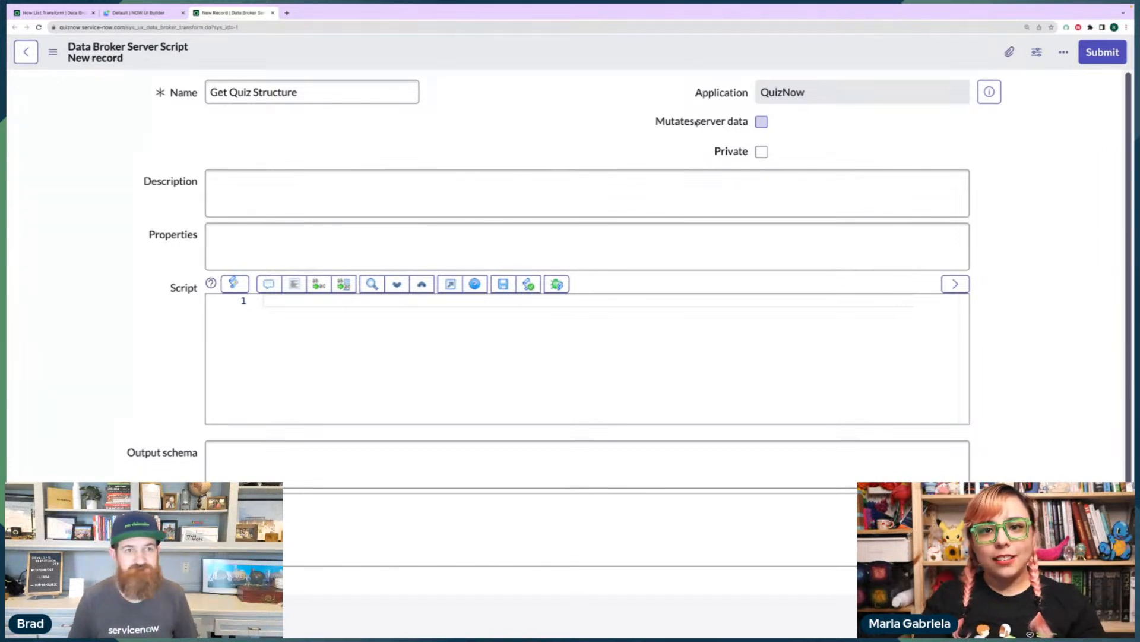
# Enter a JSON array containing one empty object, with a blank line inside its braces, as the new script's Properties.
pyautogui.click(283, 246)
pyautogui.write('[')
pyautogui.press('Return')
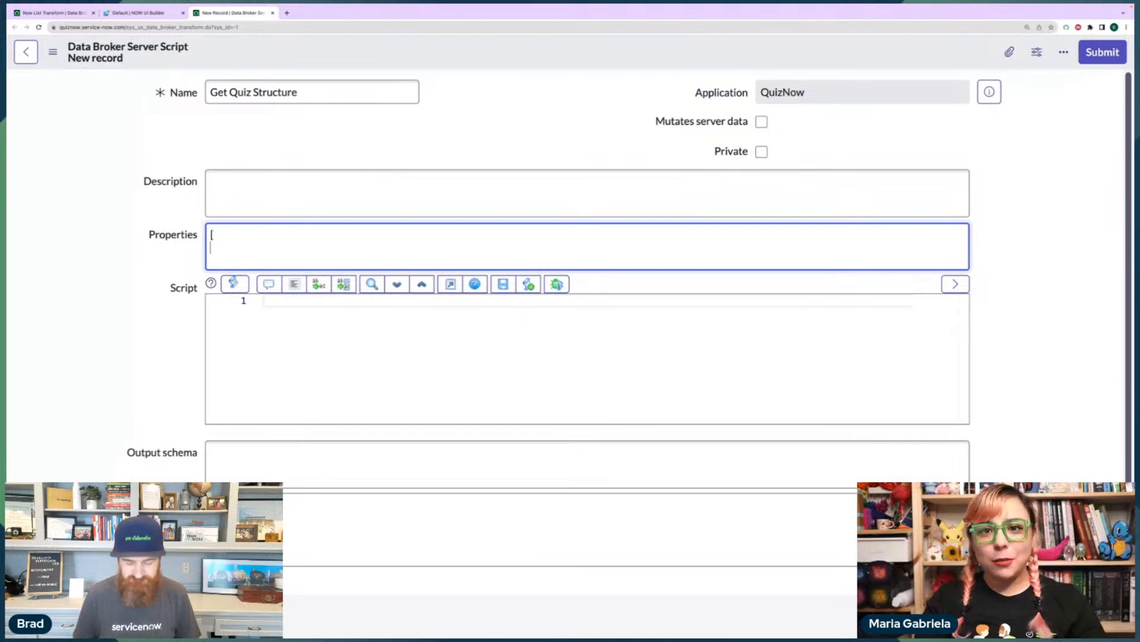
pyautogui.write('{')
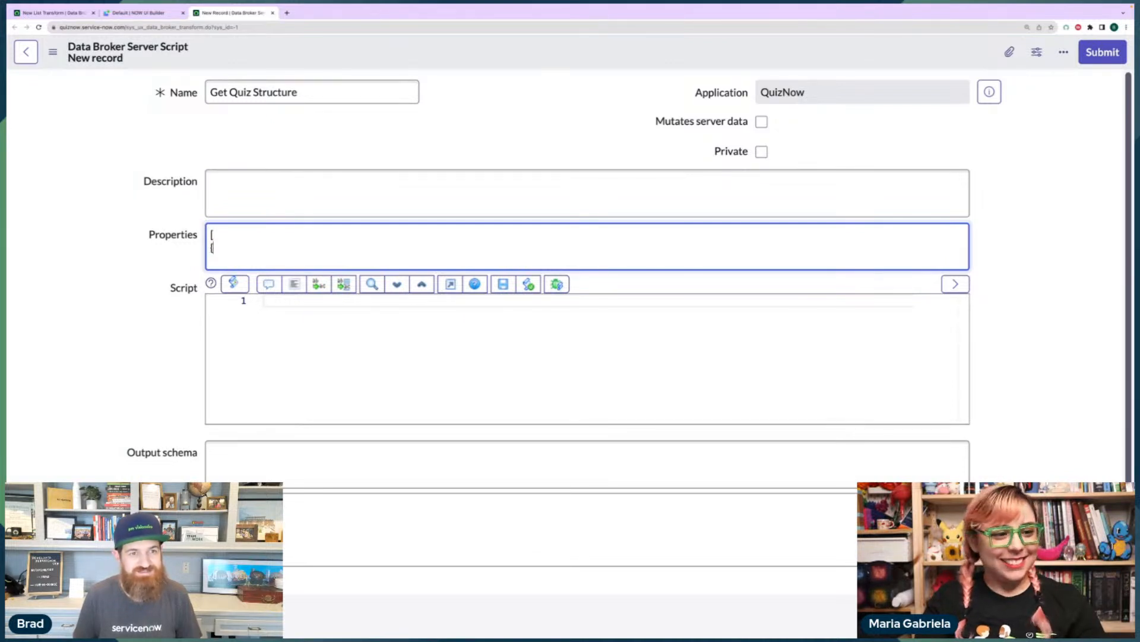
pyautogui.press('Return')
pyautogui.press('Return')
pyautogui.write('}')
pyautogui.press('Return')
pyautogui.write(']')
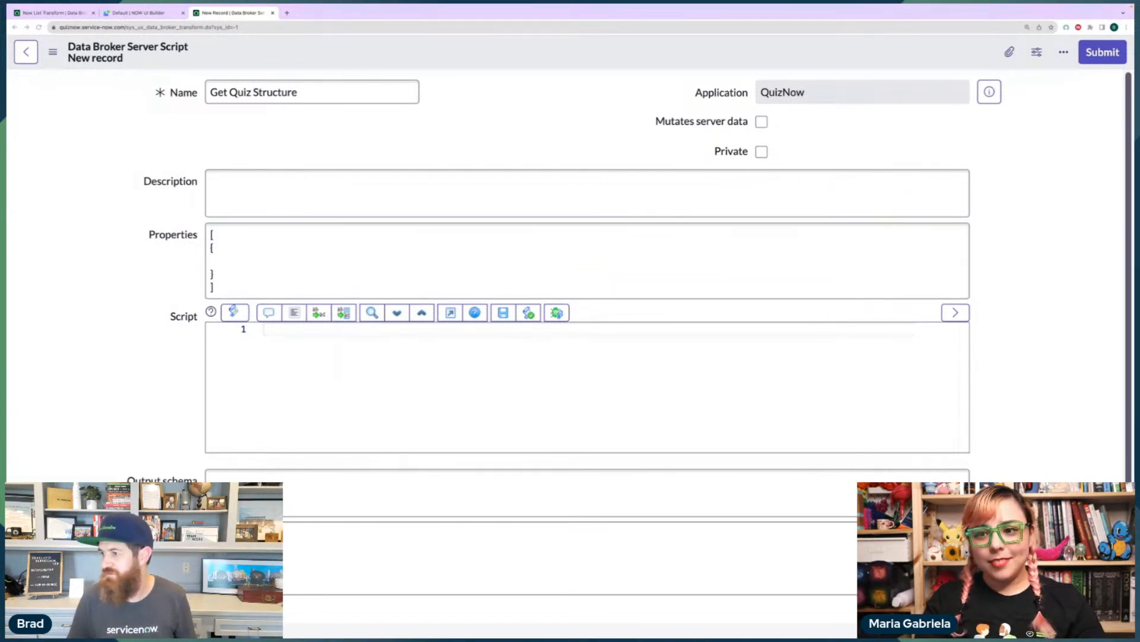
# Open the ServiceNow Community article "All About Data Resources in UI Builder" (ta-p/2360643) in a new browser tab.
pyautogui.click(287, 12)
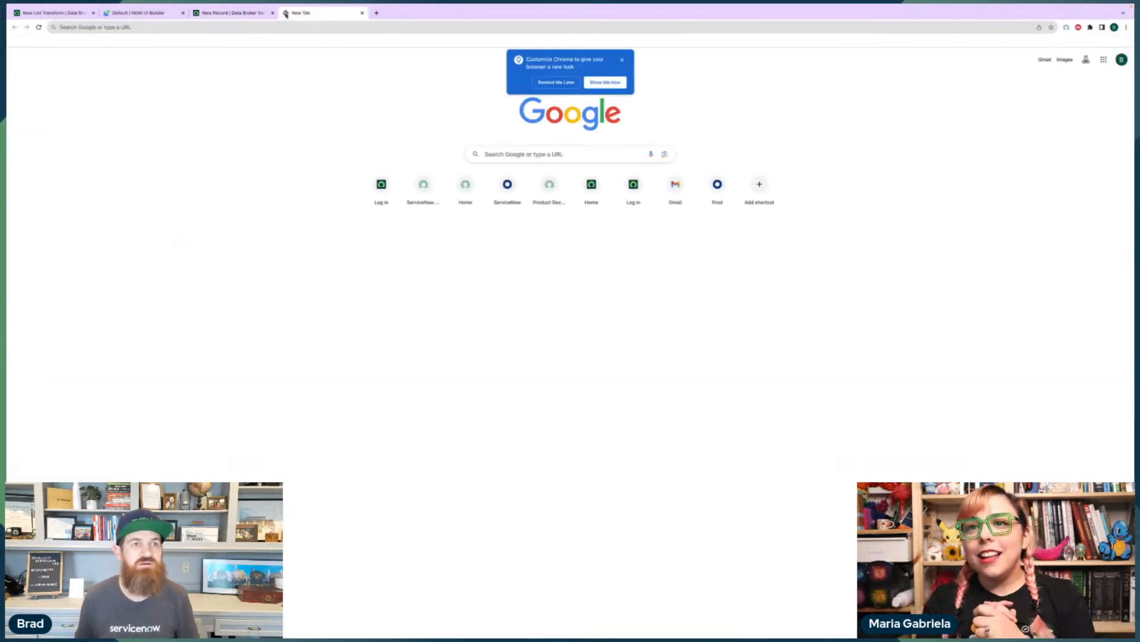
pyautogui.click(314, 27)
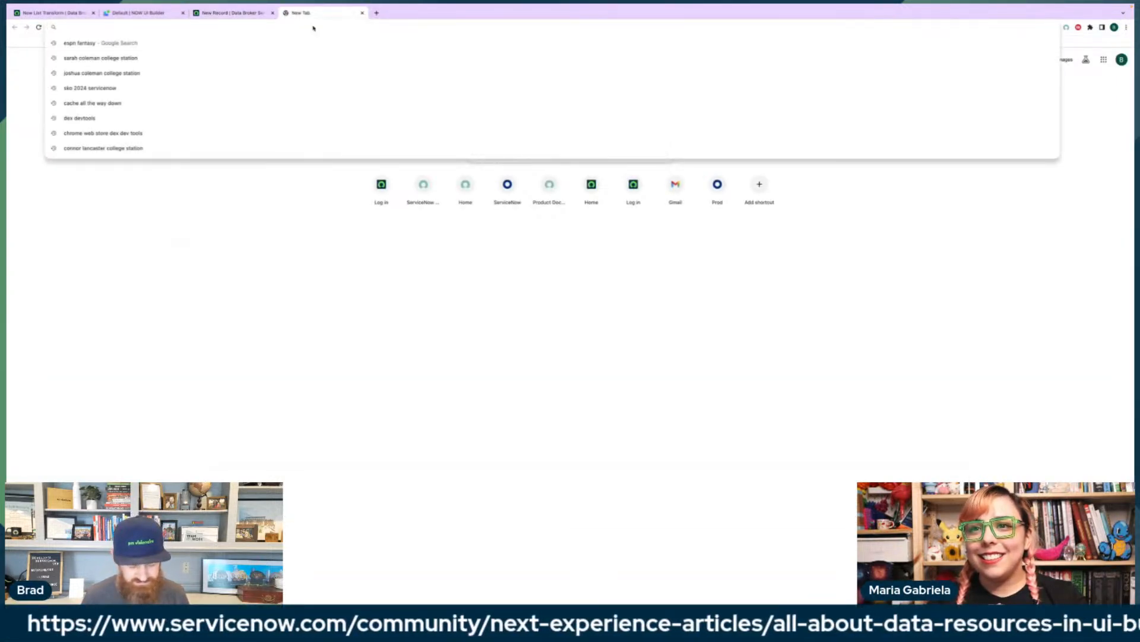
pyautogui.write('https://www.servicenow.com/community/next-experience-articles/all-about-data-resources-in-ui-builder/ta-p/2360643')
pyautogui.press('Return')
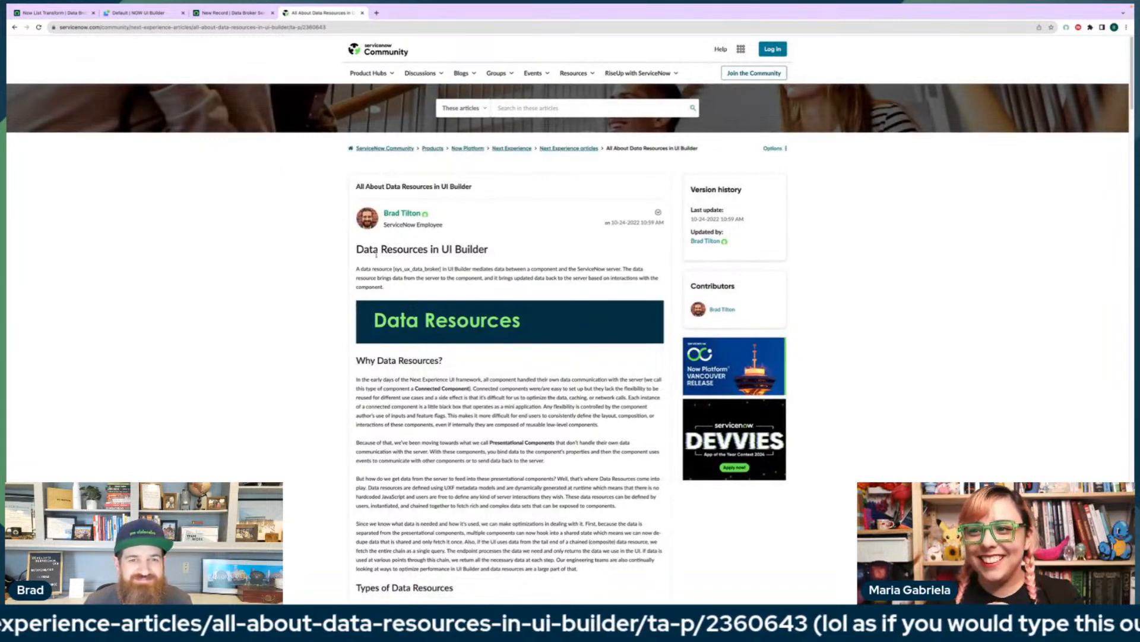
# Review the article's Read vs Mutate section on the Mutates server data option, and return to the new Get Quiz Structure record.
pyautogui.scroll(-10, 224, 330)
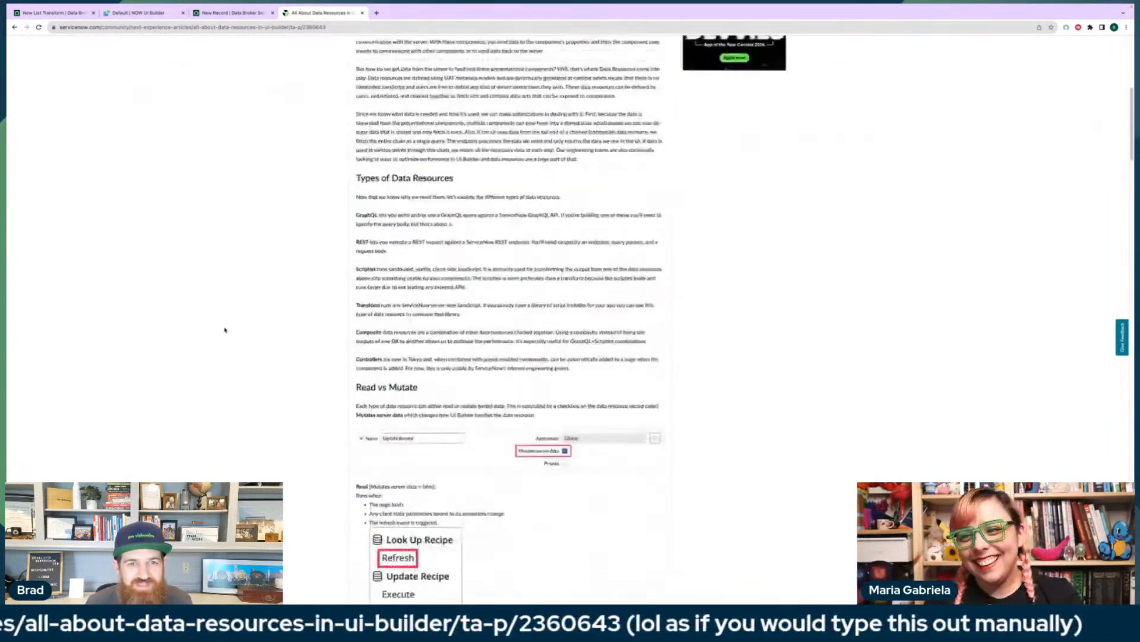
pyautogui.scroll(-3, 225, 330)
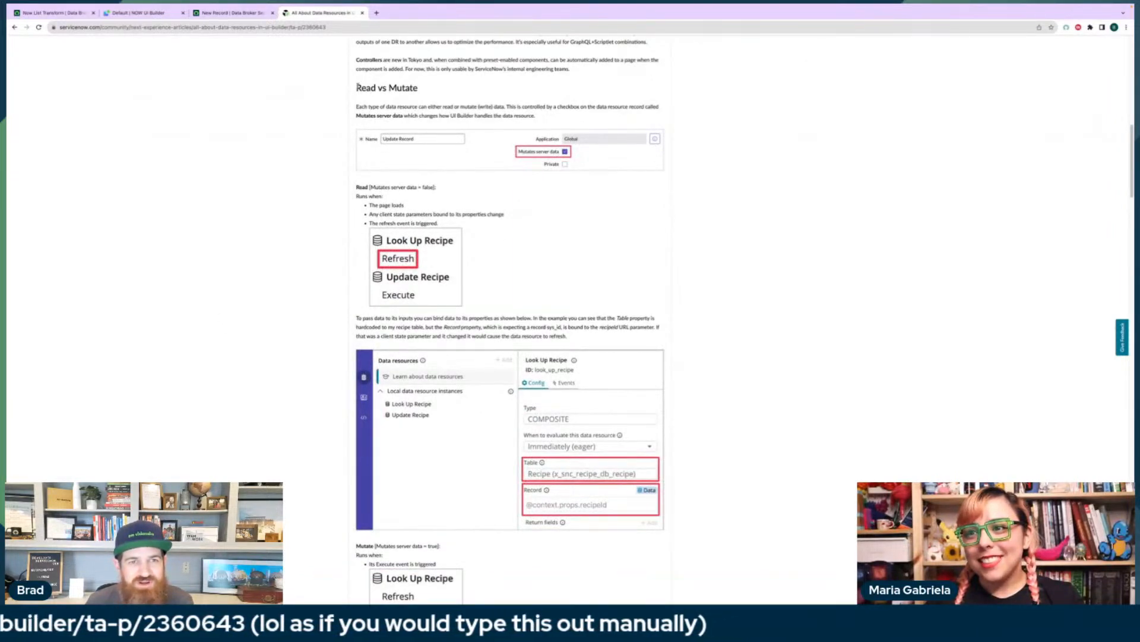
pyautogui.moveTo(357, 87); pyautogui.dragTo(606, 192)
pyautogui.click(608, 195)
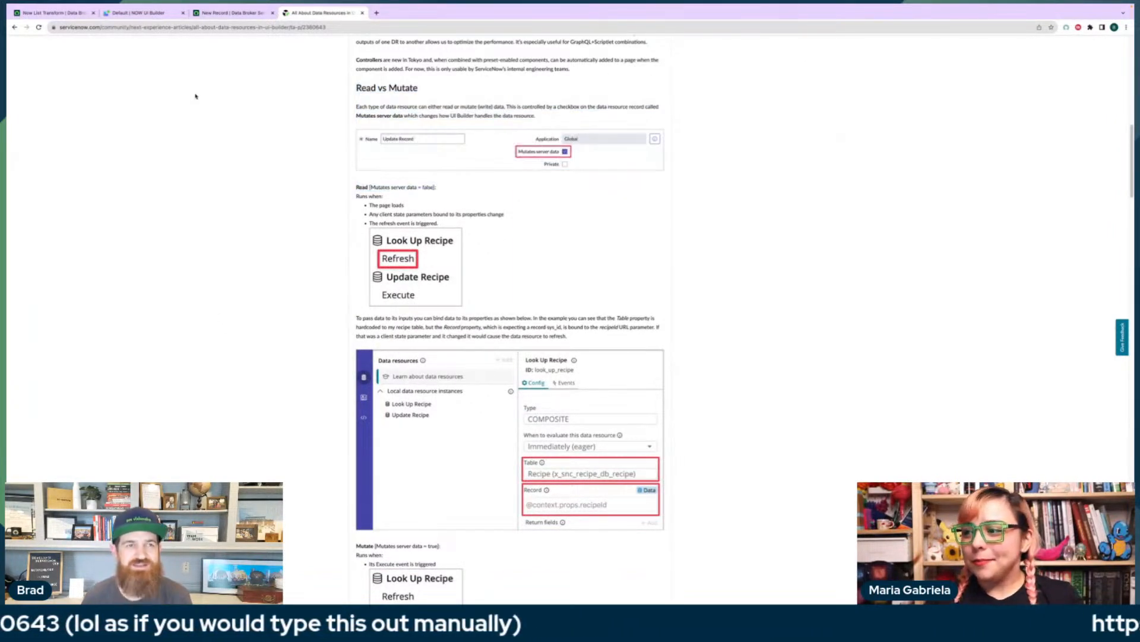
pyautogui.click(54, 13)
pyautogui.click(232, 13)
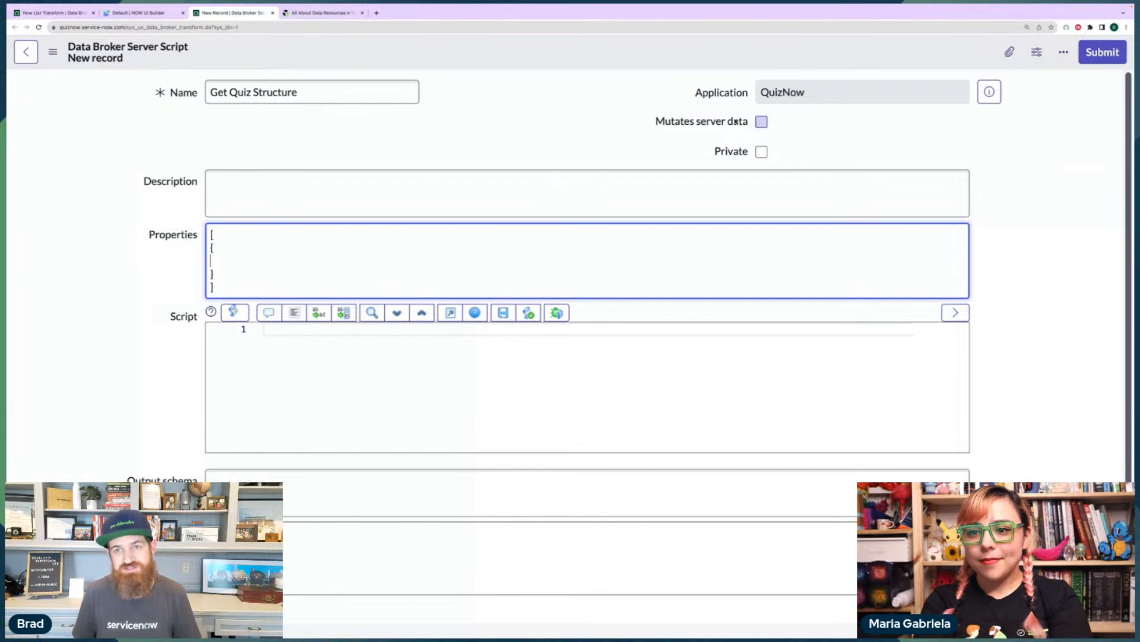
pyautogui.click(802, 136)
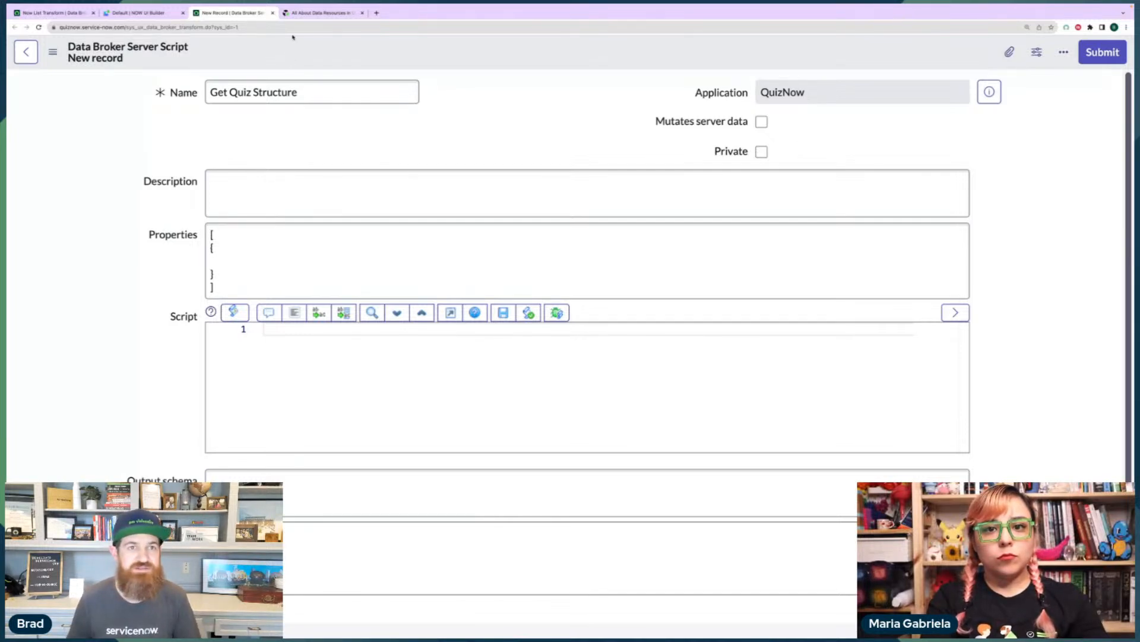
# From the article's Anatomy of a Data Resource section, open the linked "Component and Data Resource Properties in UI Builder" article in a new tab.
pyautogui.click(320, 12)
pyautogui.scroll(-10, 216, 254)
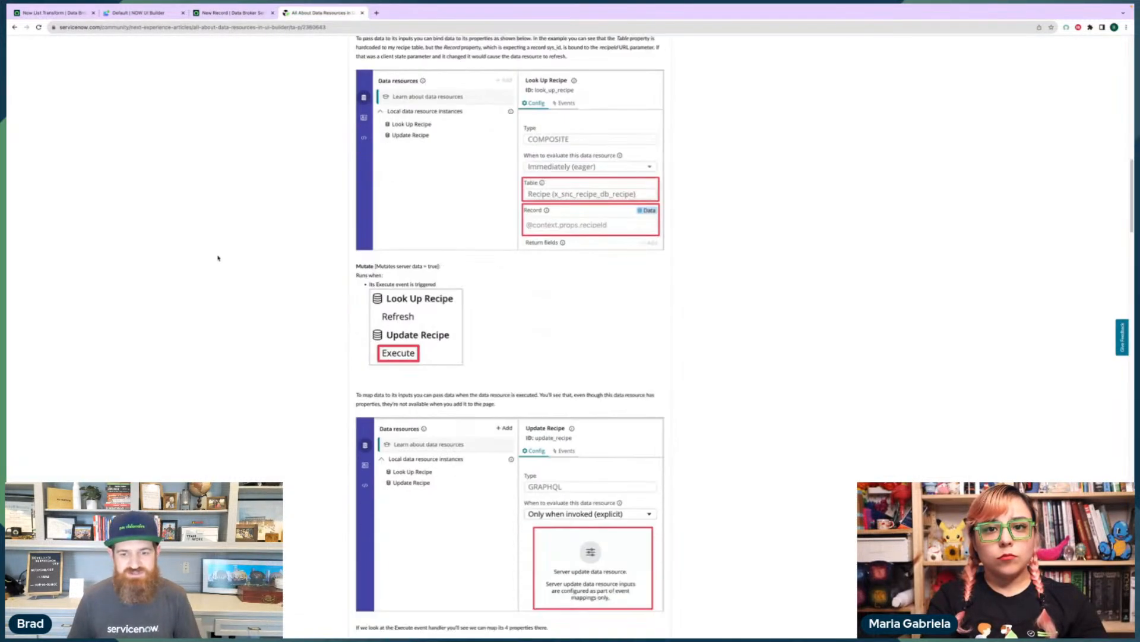
pyautogui.scroll(-6, 218, 258)
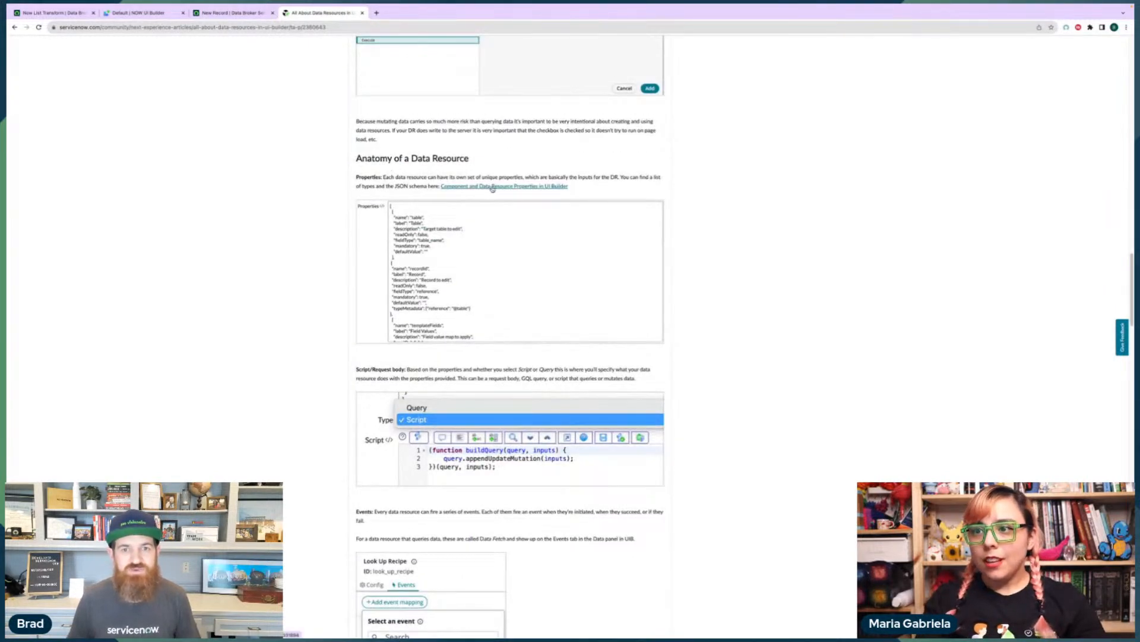
pyautogui.rightClick(496, 188)
pyautogui.click(499, 192)
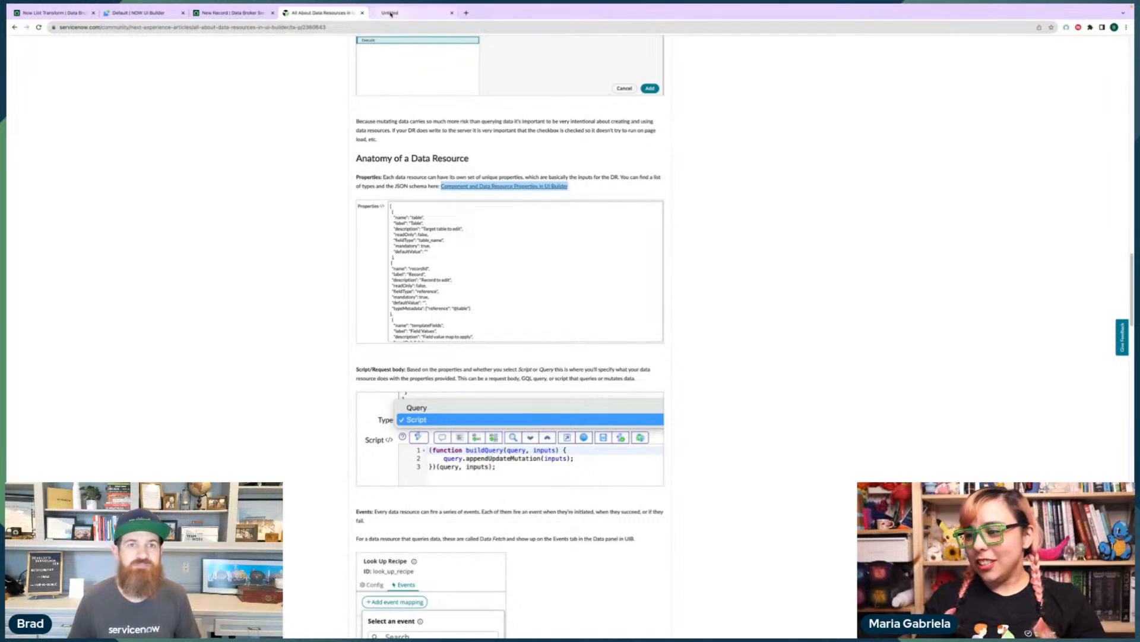
pyautogui.click(387, 13)
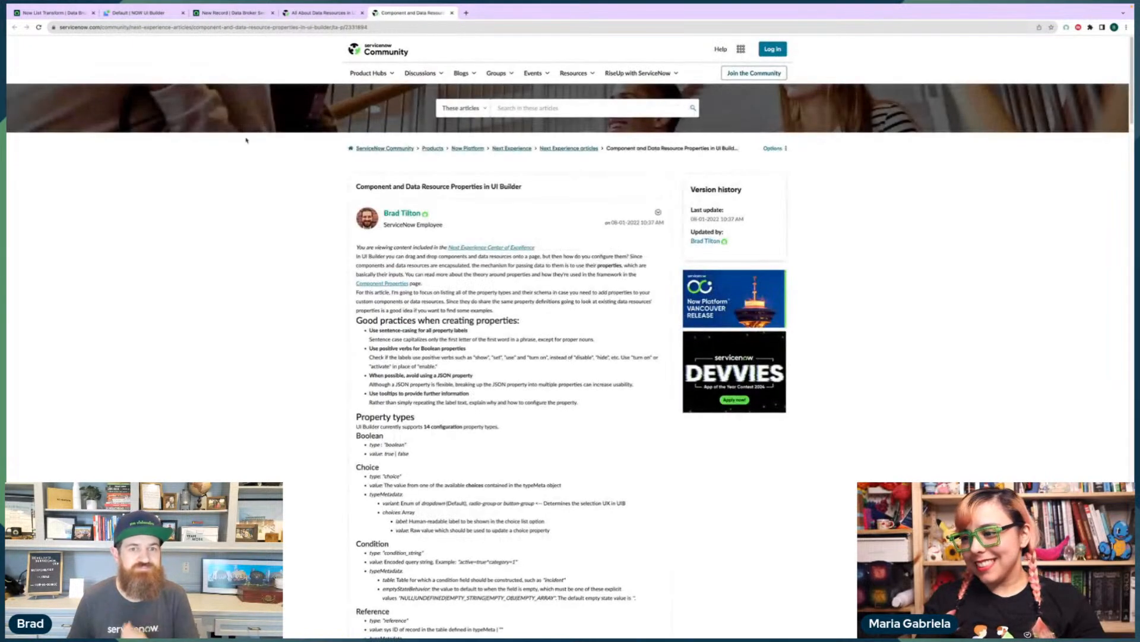
# Examine the property types in the article, focusing on the Reference type's typeMetadata with its reference and emptyStateBehavior entries.
pyautogui.scroll(-1, 307, 329)
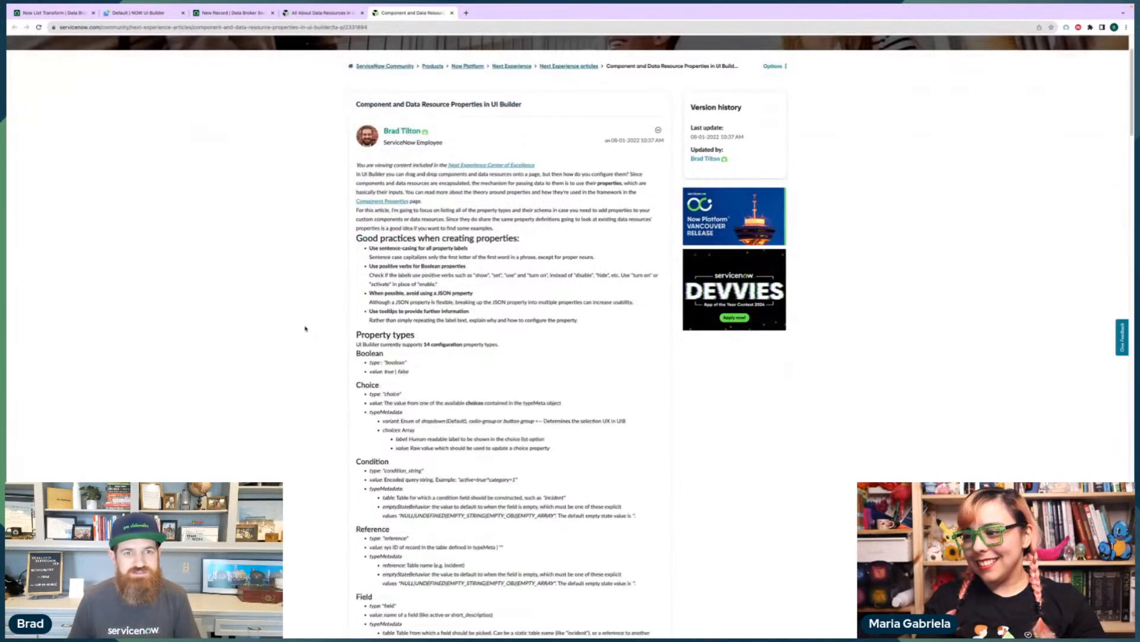
pyautogui.scroll(-7, 305, 328)
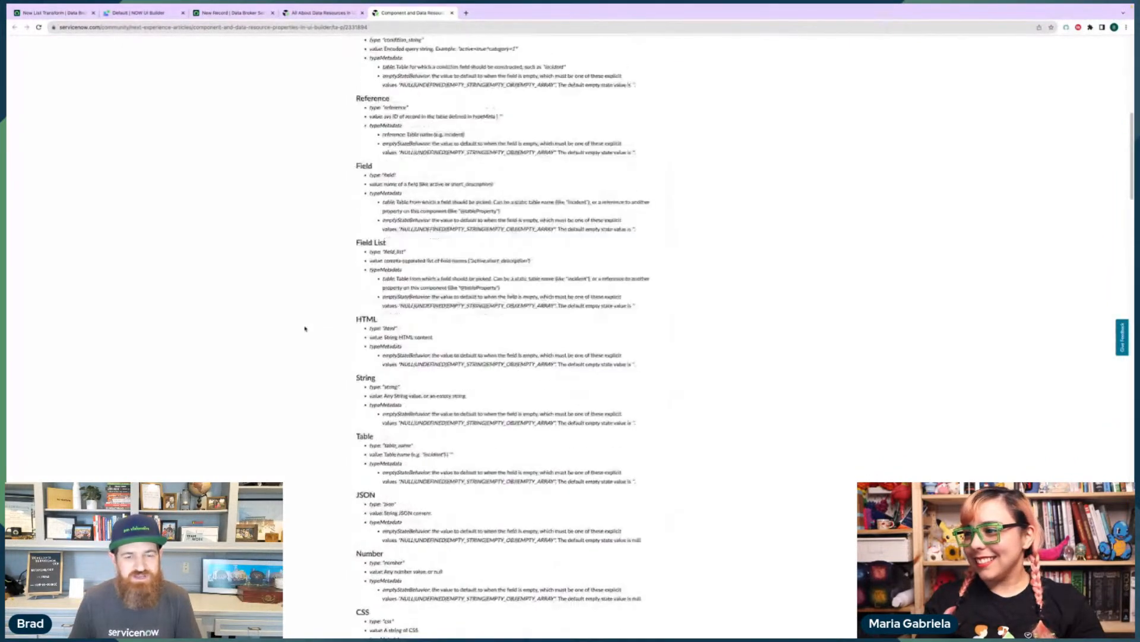
pyautogui.scroll(4, 350, 379)
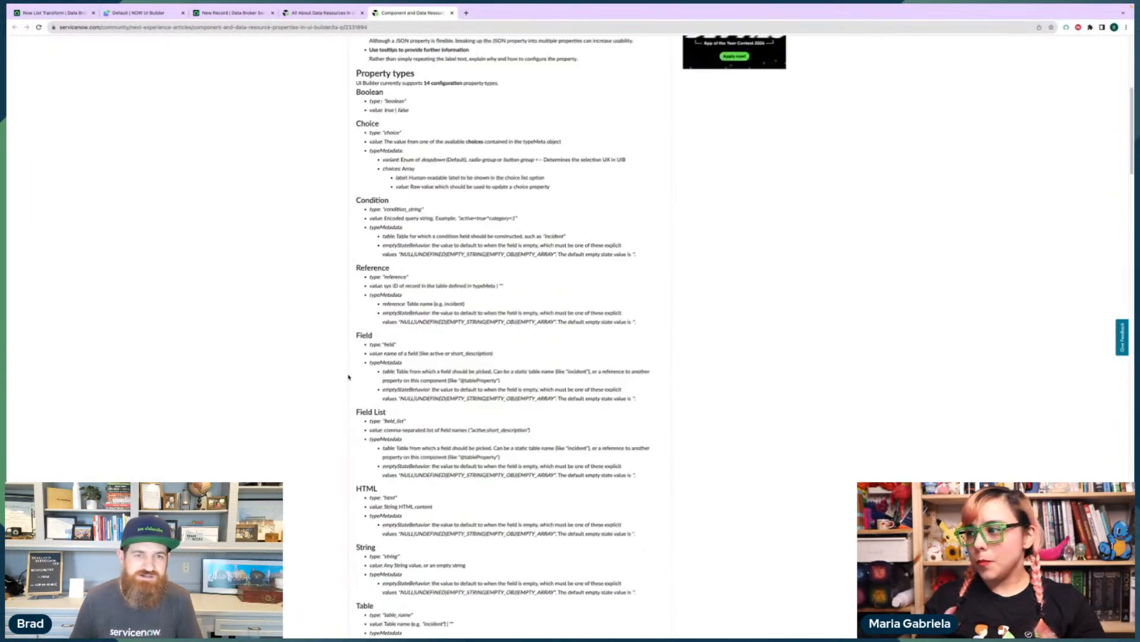
pyautogui.doubleClick(373, 304)
pyautogui.click(409, 308)
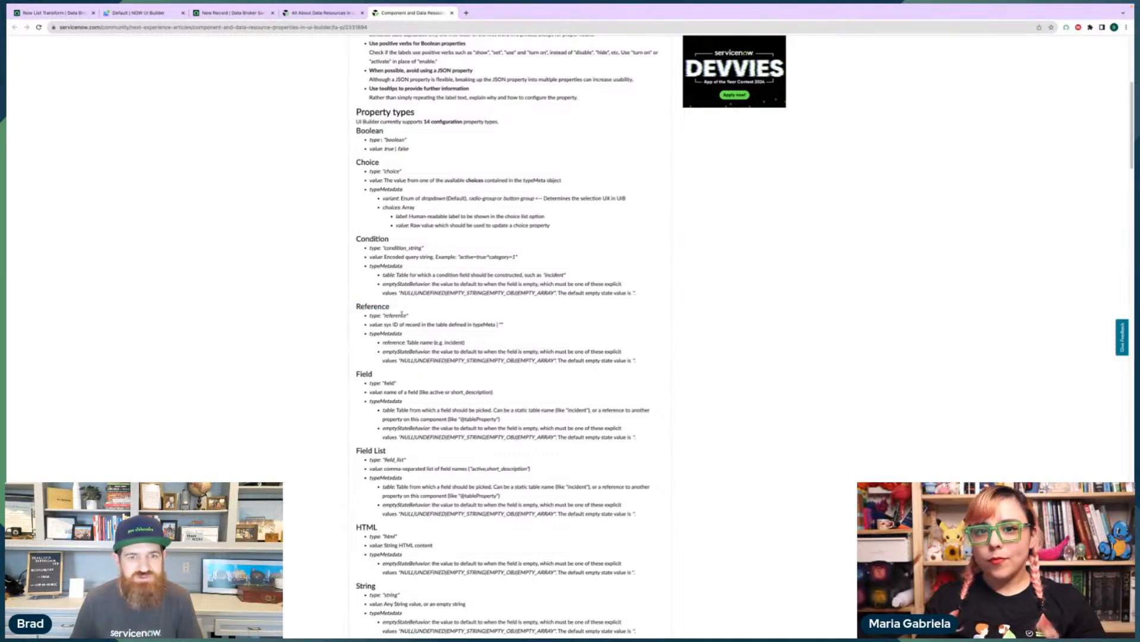
pyautogui.doubleClick(393, 342)
pyautogui.doubleClick(395, 351)
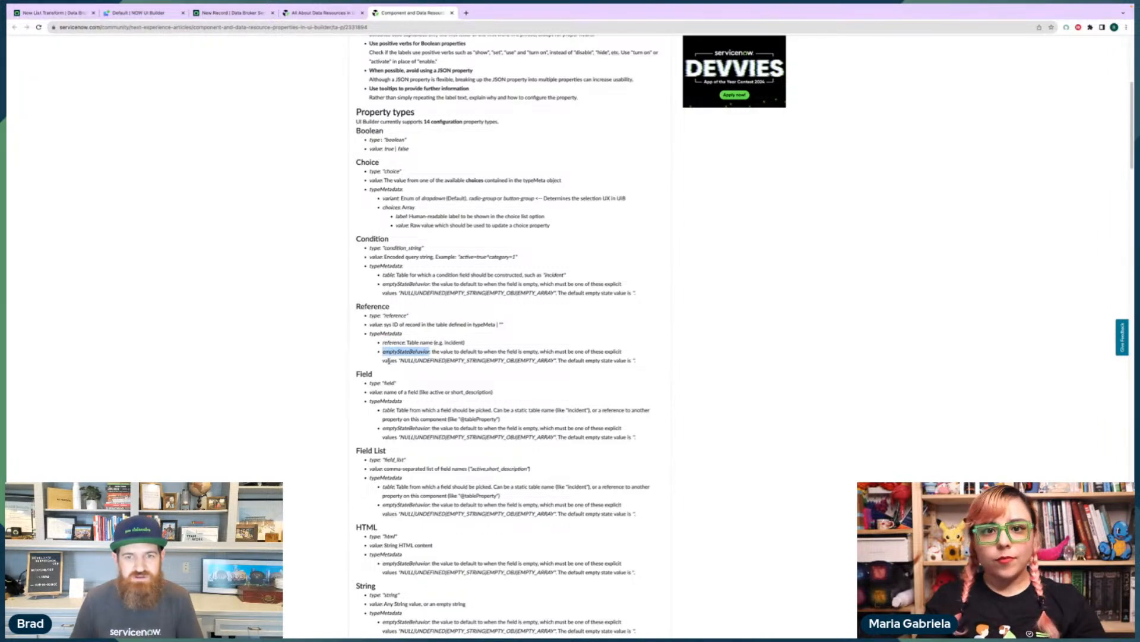
pyautogui.click(393, 350)
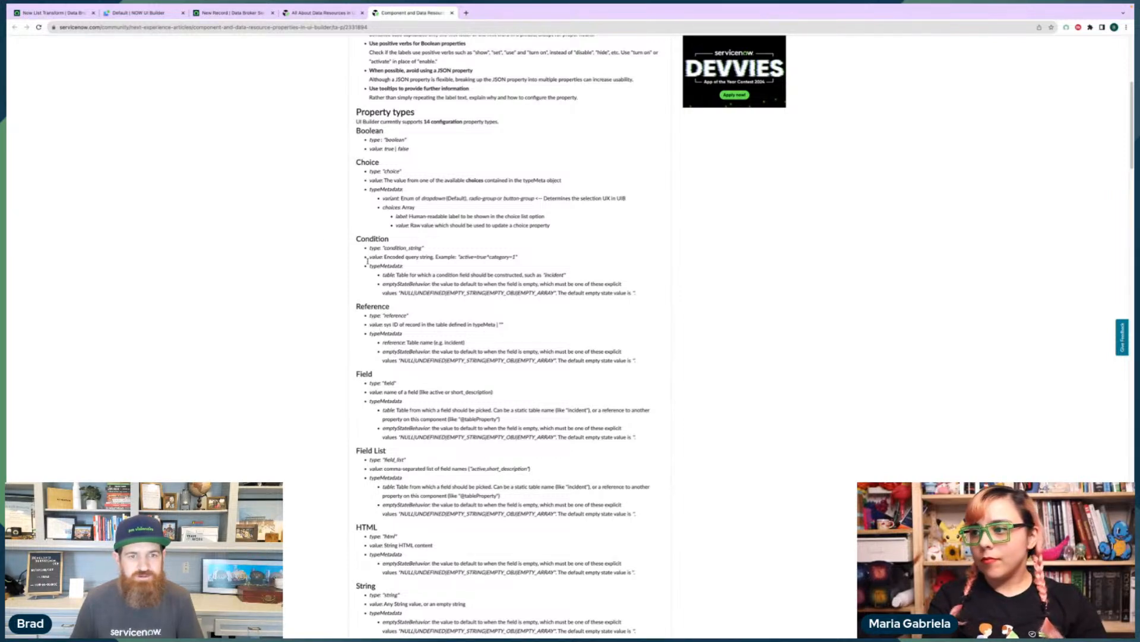
# Copy the transformScriptSysId property object from the Properties JSON of the Now List Transform record.
pyautogui.click(84, 14)
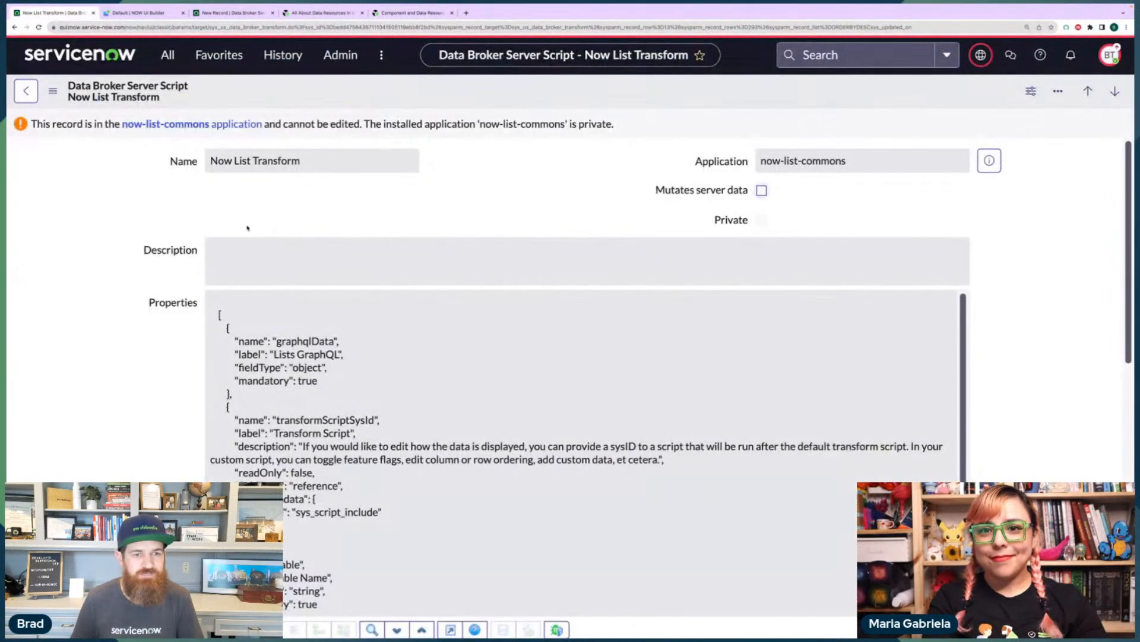
pyautogui.scroll(-1, 307, 382)
pyautogui.scroll(-1, 307, 382)
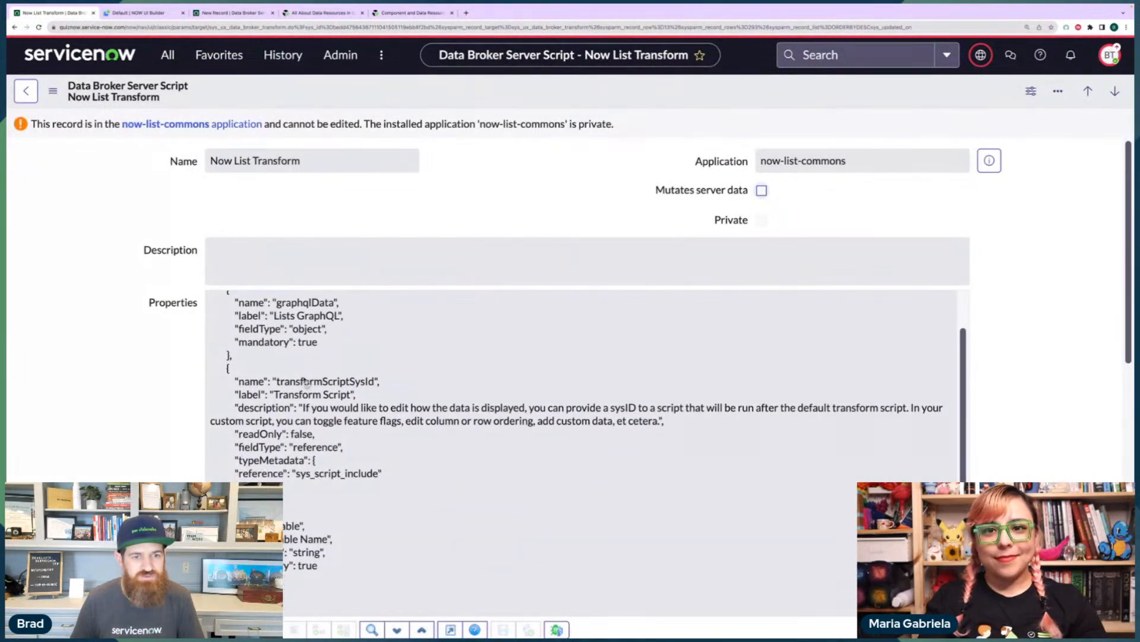
pyautogui.click(267, 395)
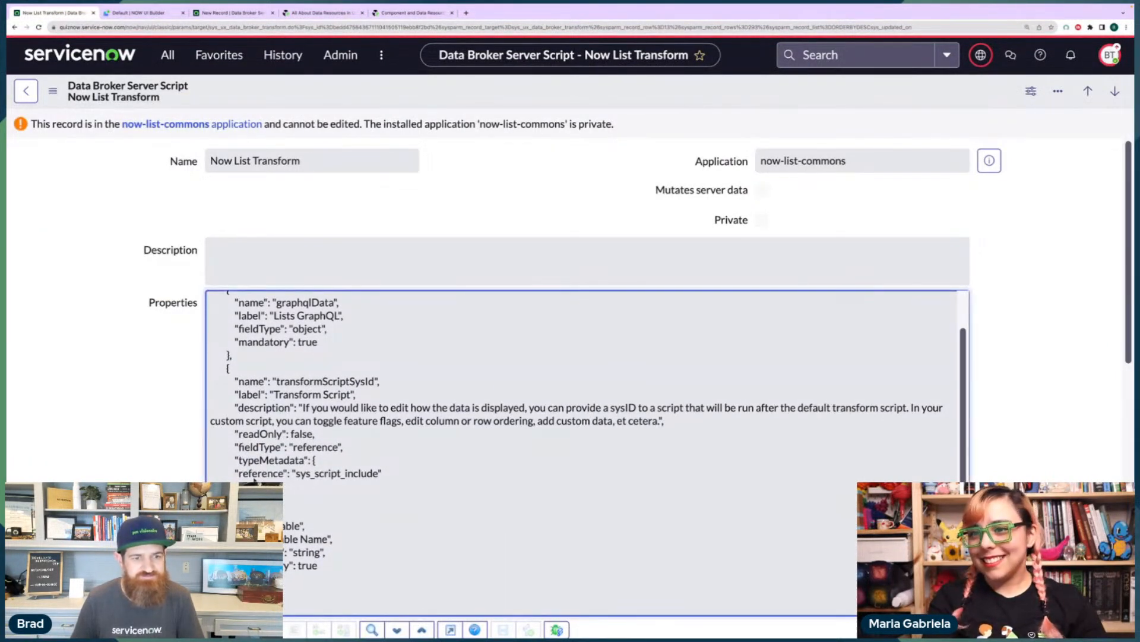
pyautogui.moveTo(384, 473); pyautogui.dragTo(193, 370)
pyautogui.hotkey('ctrl', 'c')
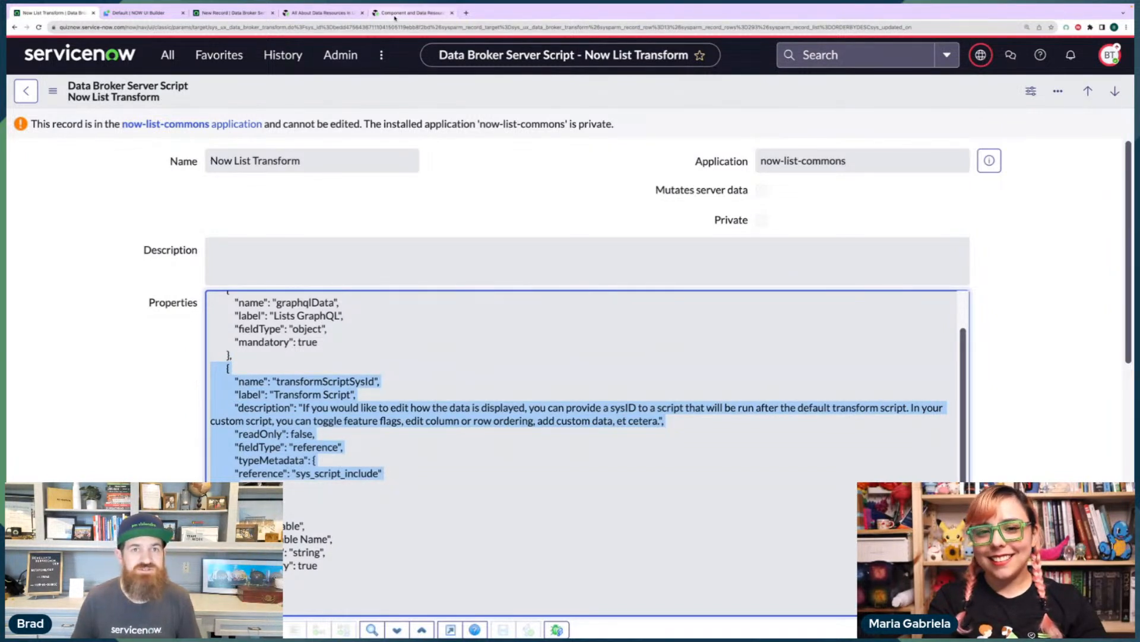
# Replace the empty object in the Get Quiz Structure record's Properties with the copied property object, without its trailing comma.
pyautogui.click(232, 13)
pyautogui.click(240, 234)
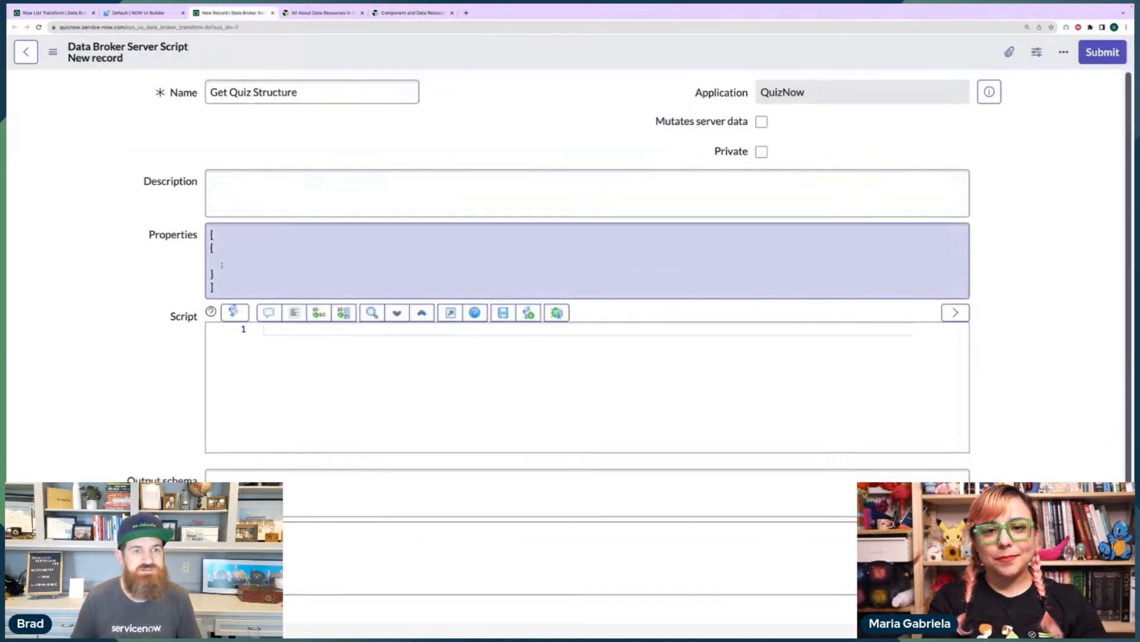
pyautogui.moveTo(222, 273); pyautogui.dragTo(198, 250)
pyautogui.hotkey('ctrl', 'v')
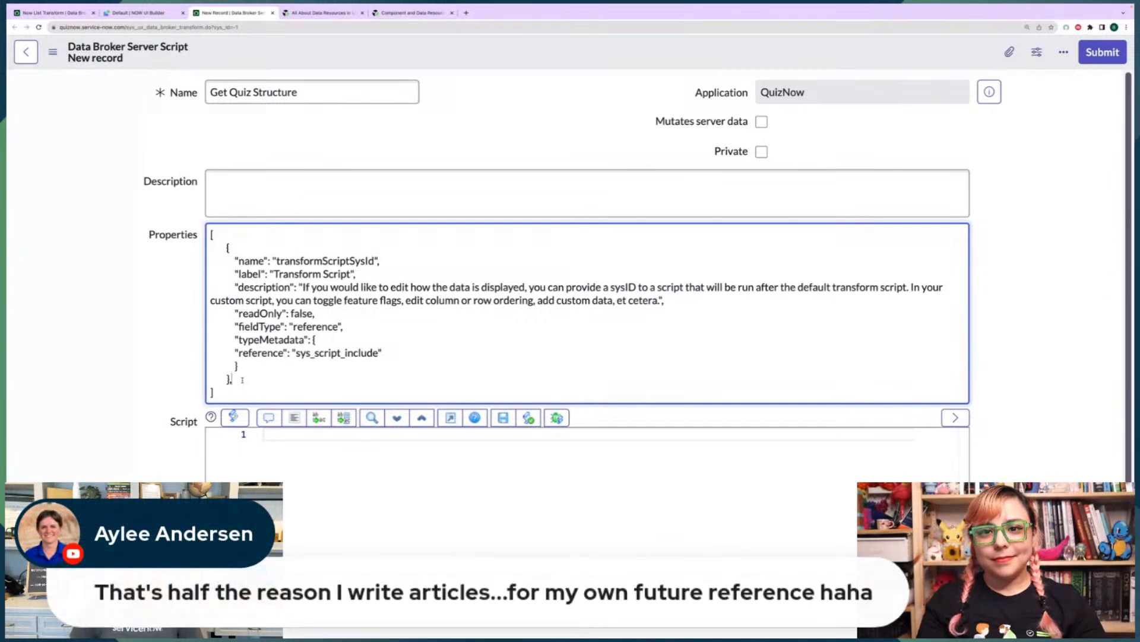
# Set the pasted property's name to "quizId" and its label to "Quiz".
pyautogui.doubleClick(316, 260)
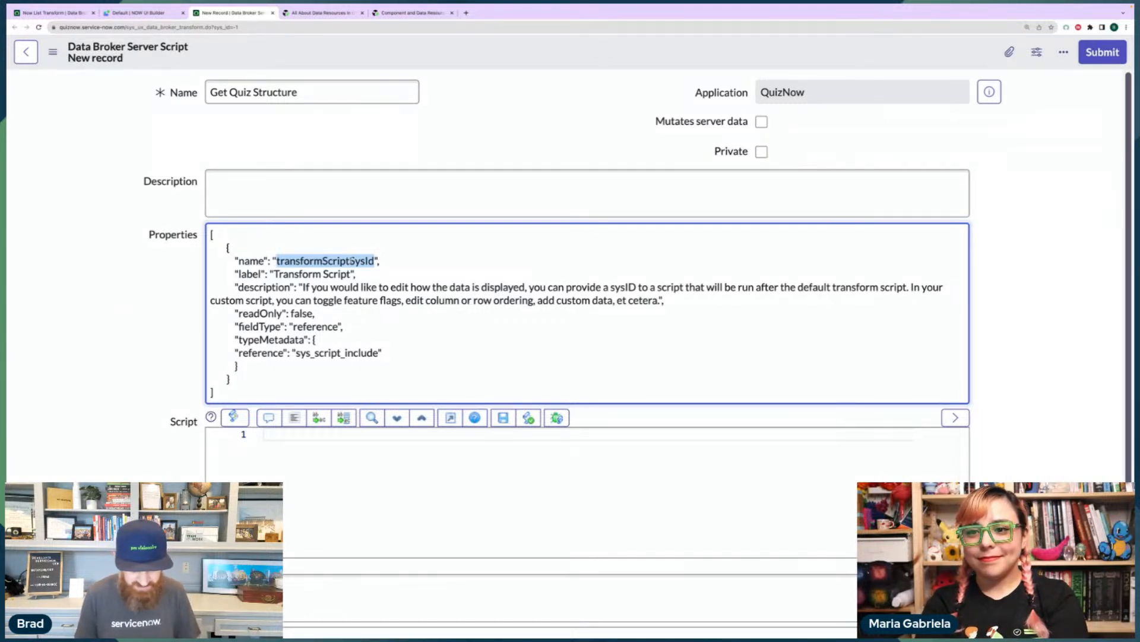
pyautogui.write('quizId')
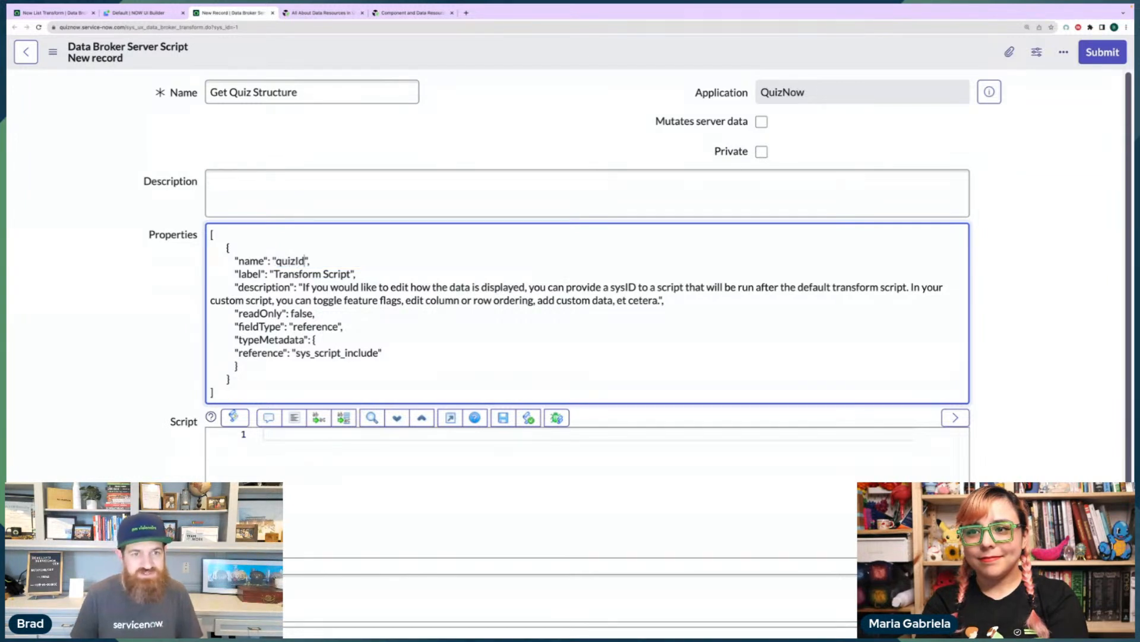
pyautogui.moveTo(353, 273); pyautogui.dragTo(274, 273)
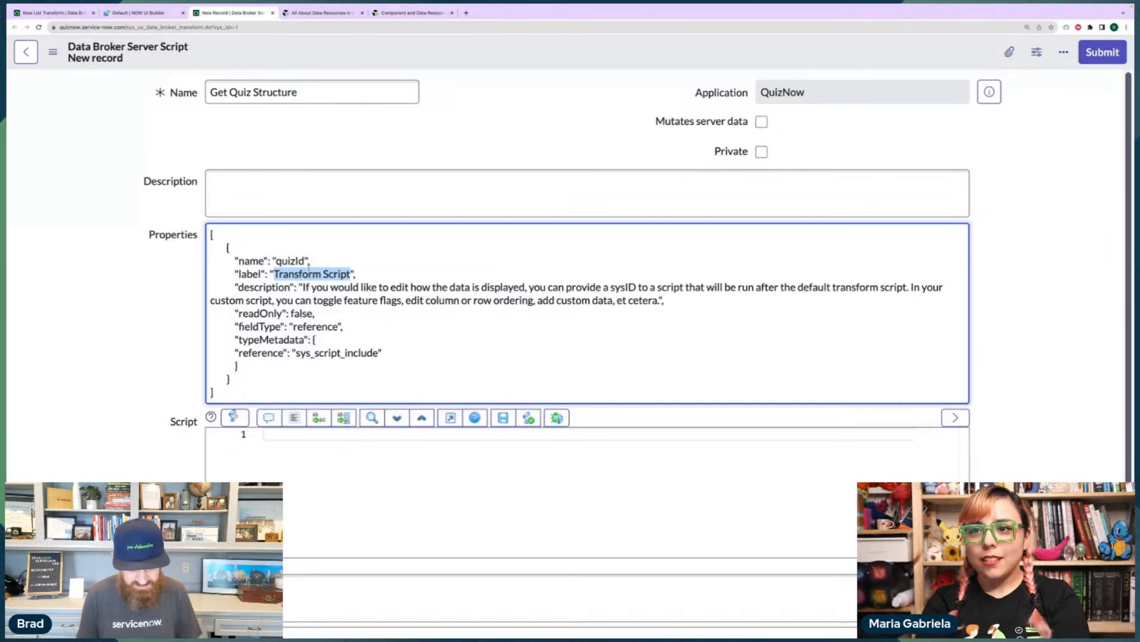
pyautogui.write('Quiz')
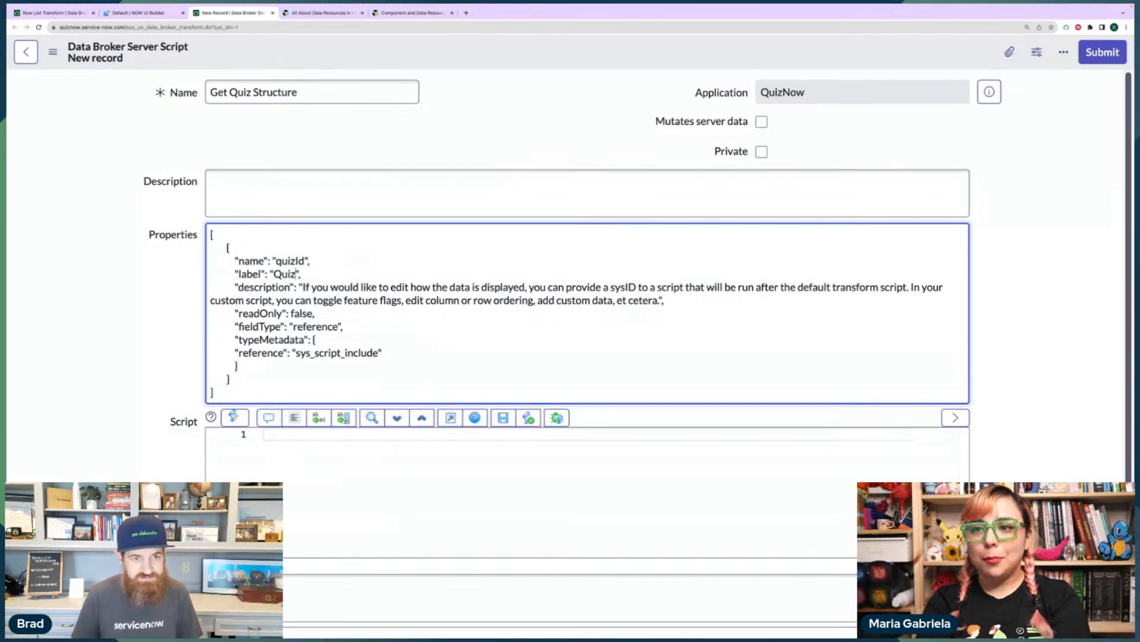
# Indent the "reference" line one level inside the property's typeMetadata object.
pyautogui.moveTo(658, 301); pyautogui.dragTo(303, 288)
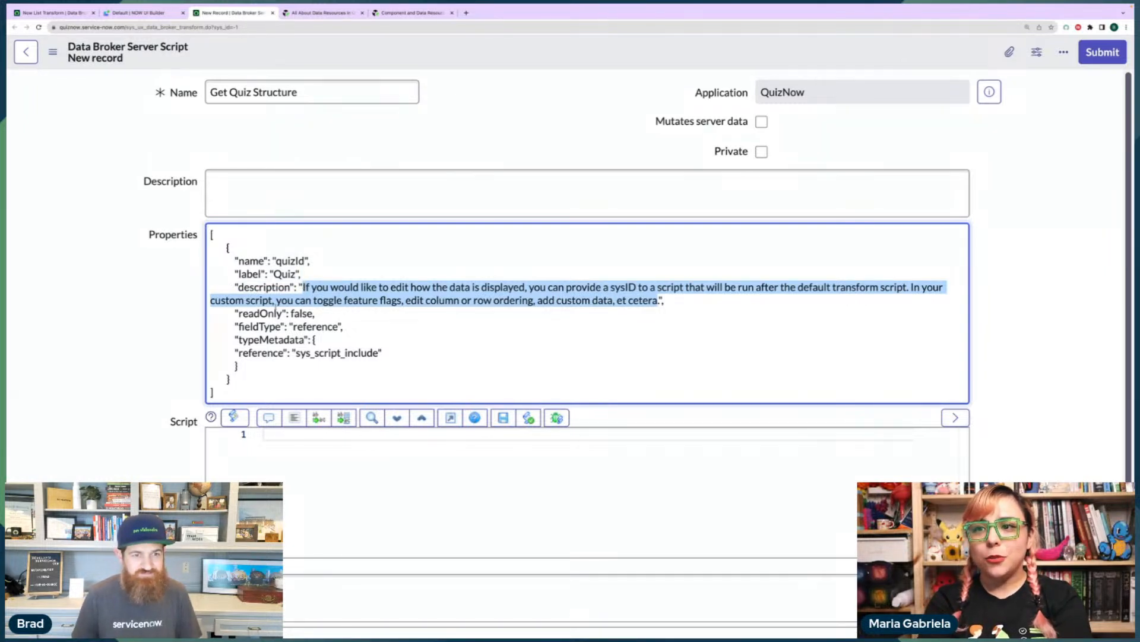
pyautogui.moveTo(235, 341); pyautogui.dragTo(217, 345)
pyautogui.click(236, 353)
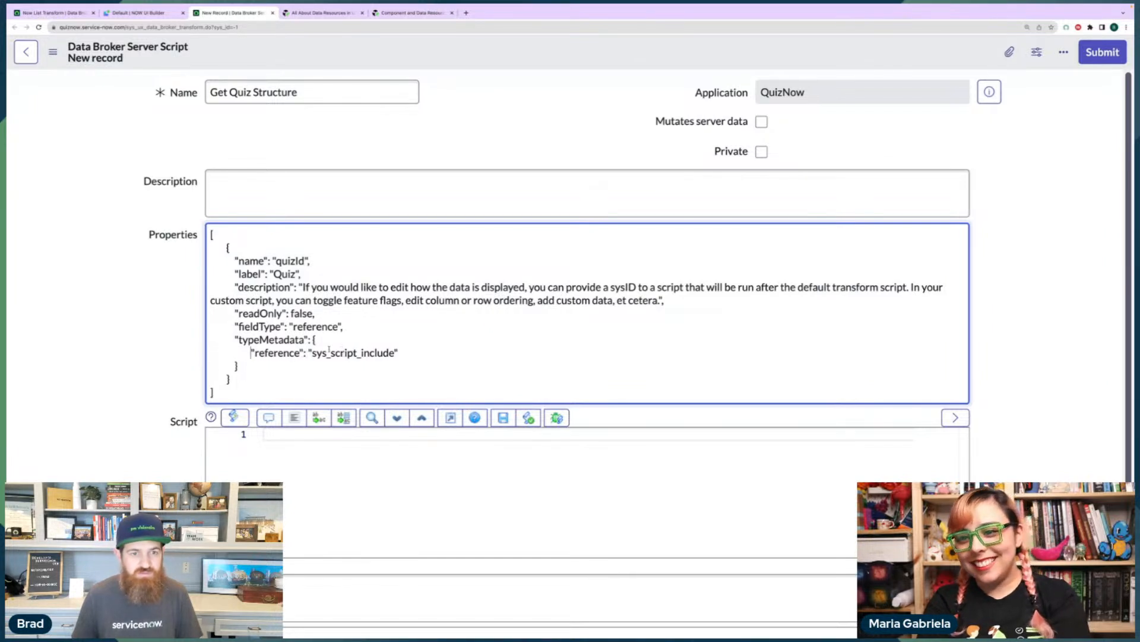
pyautogui.press('Tab')
pyautogui.click(284, 353)
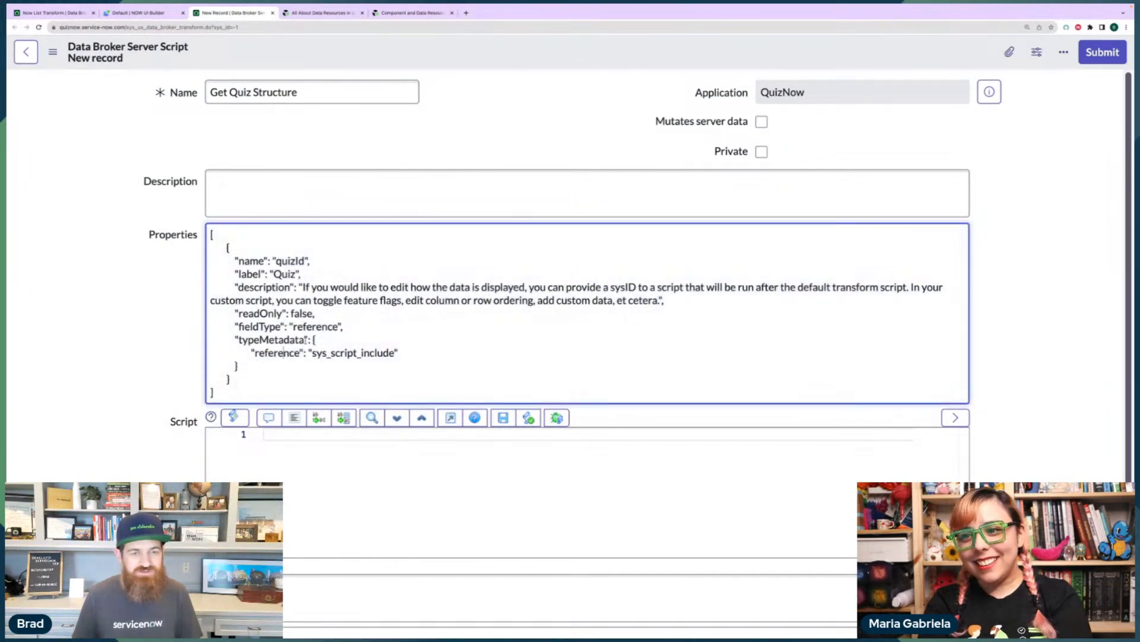
pyautogui.press('Tab')
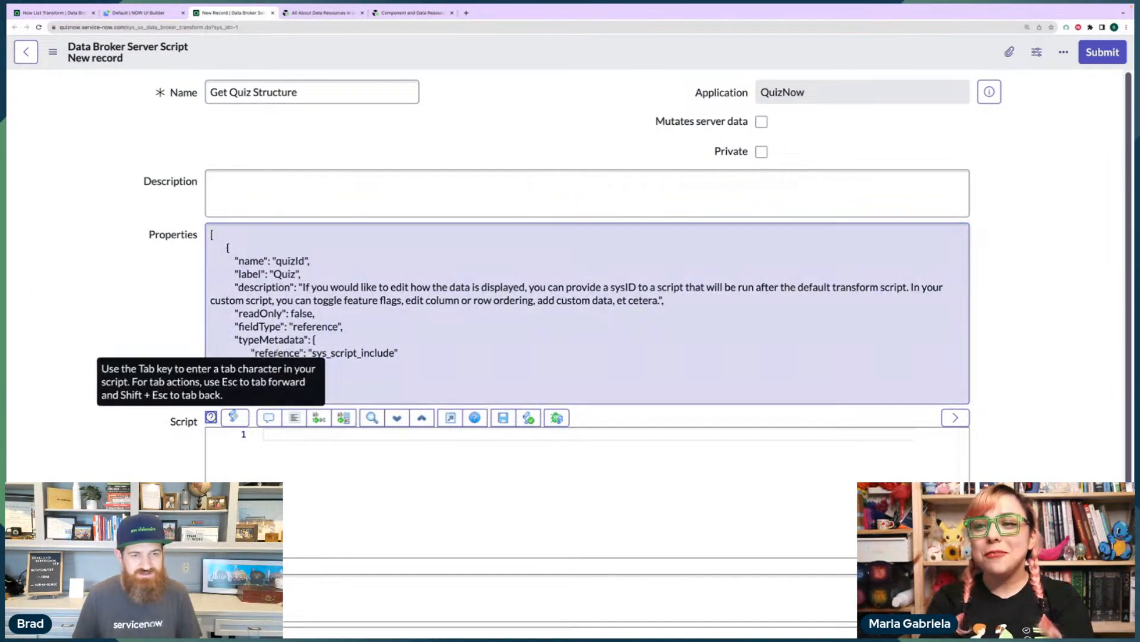
pyautogui.click(281, 352)
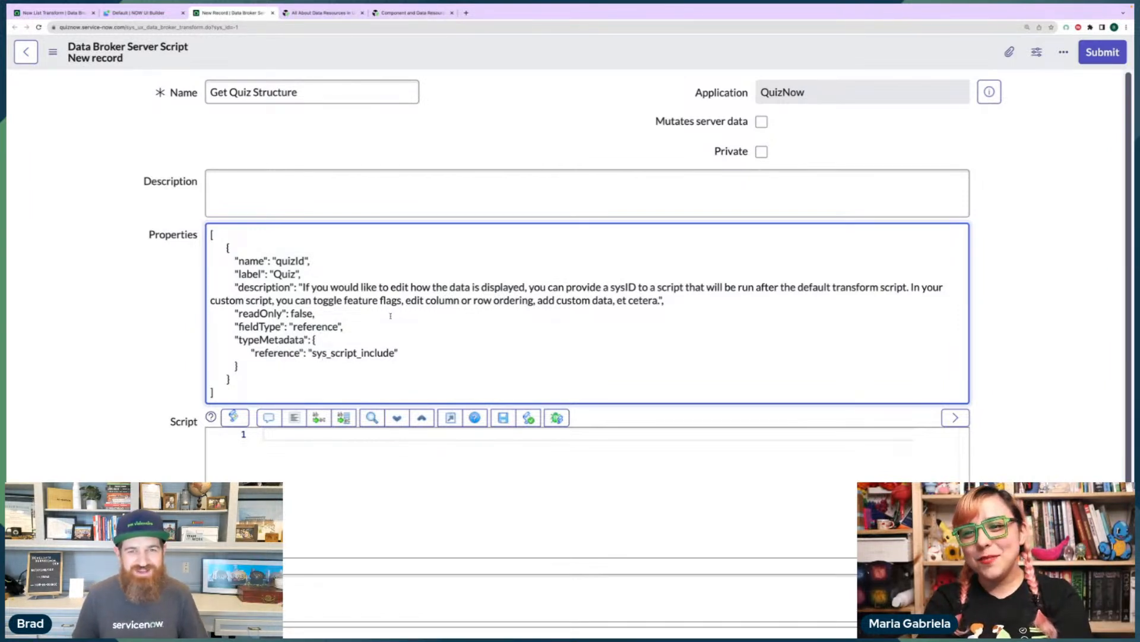
# Replace the quizId property's description text with "Choose a quiz.".
pyautogui.moveTo(658, 299); pyautogui.dragTo(303, 287)
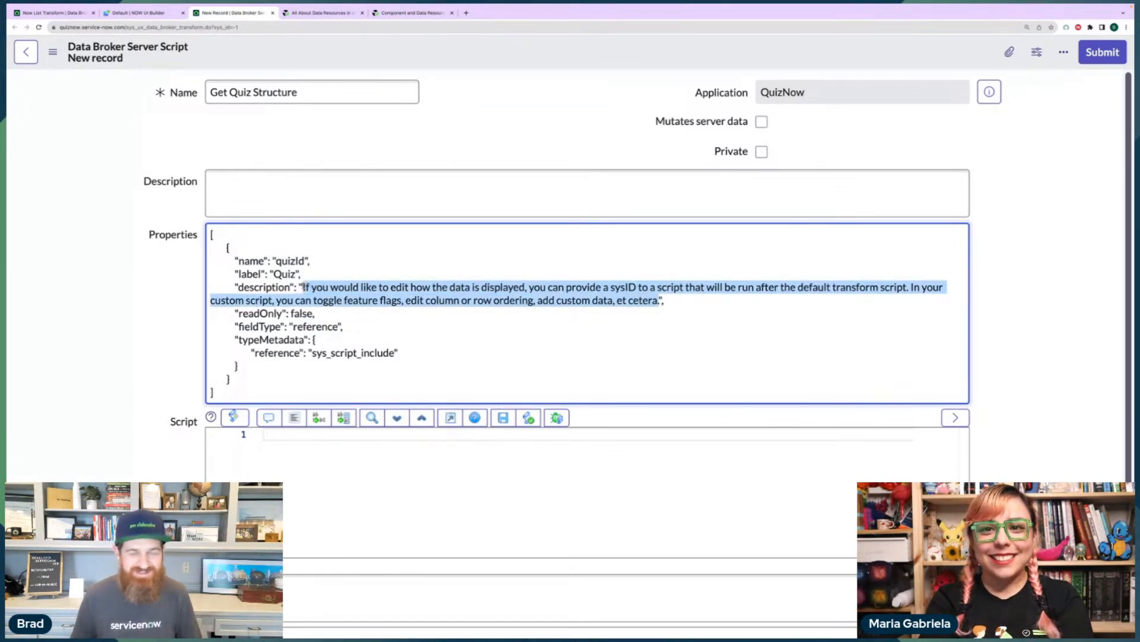
pyautogui.press('BackSpace')
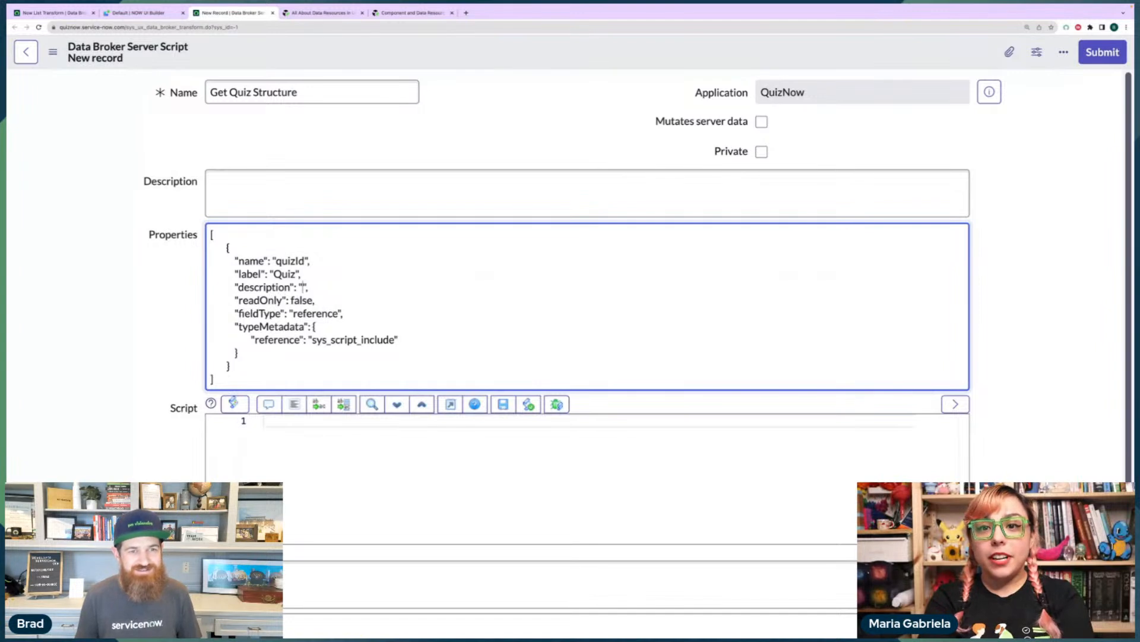
pyautogui.write('Choose a quiz.')
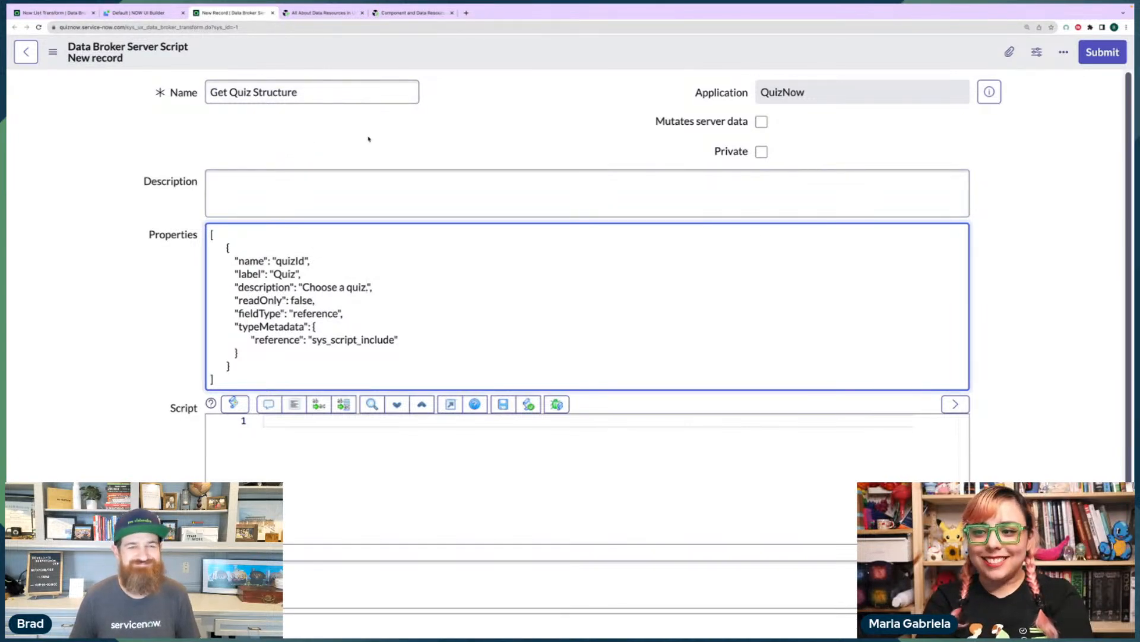
# Switch to Visual Studio Code, copy the table name x_snc_quiznow_quiz from javascript.js, and return to the Get Quiz Structure record.
pyautogui.hotkey('ctrl', 'Left')
pyautogui.click(481, 207)
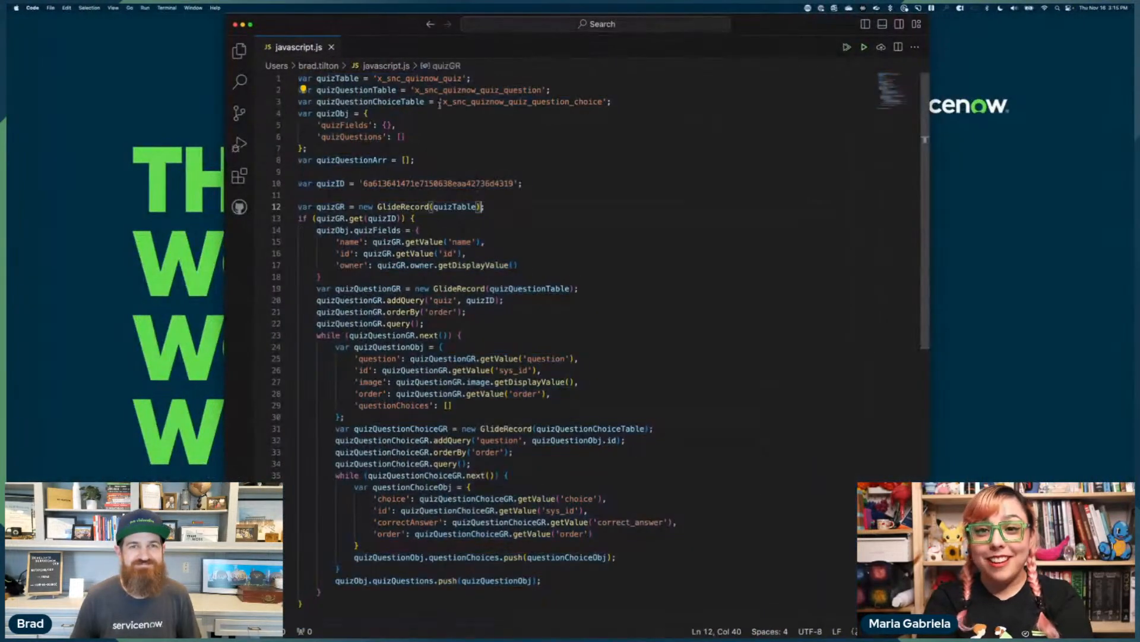
pyautogui.doubleClick(422, 79)
pyautogui.hotkey('ctrl', 'c')
pyautogui.hotkey('ctrl', 'Right')
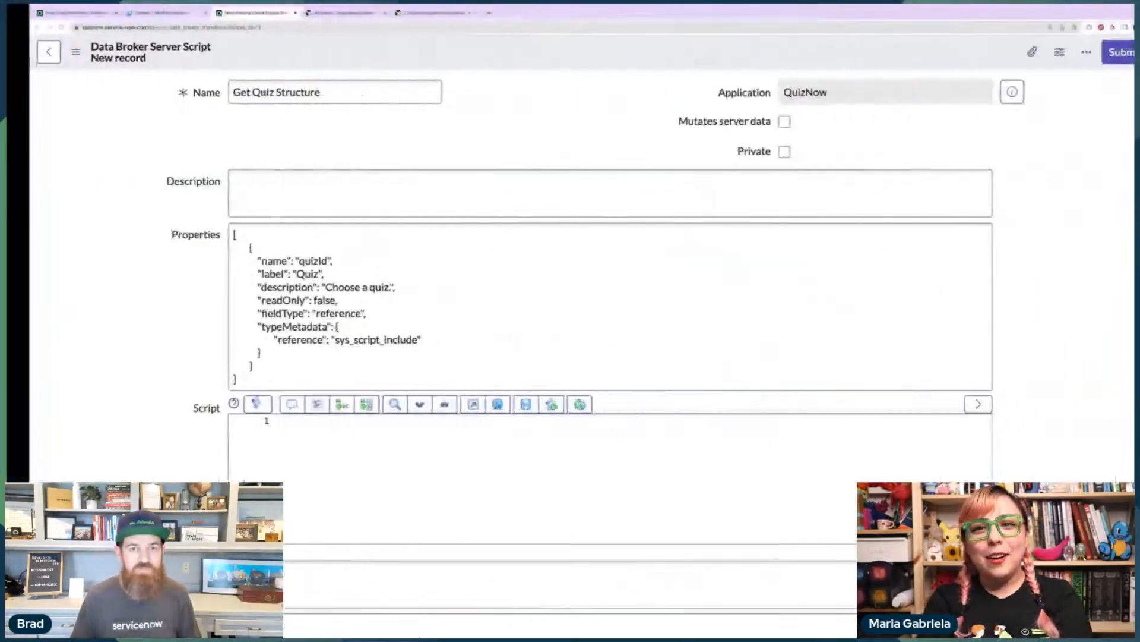
# Set the quizId property's reference table to x_snc_quiznow_quiz.
pyautogui.doubleClick(336, 339)
pyautogui.hotkey('ctrl', 'v')
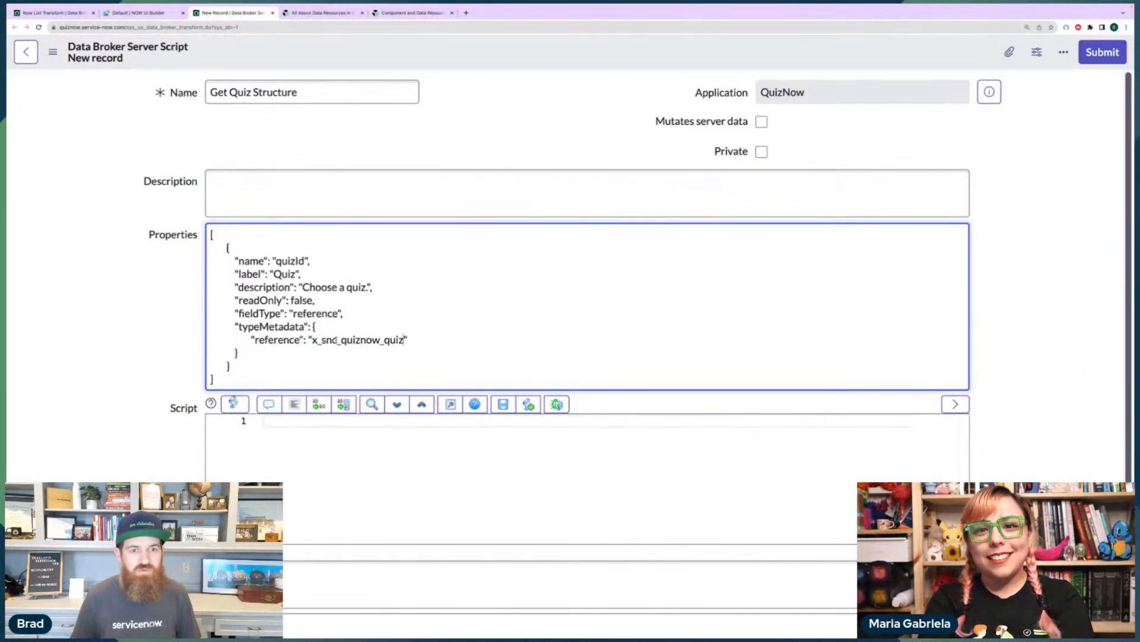
pyautogui.click(270, 191)
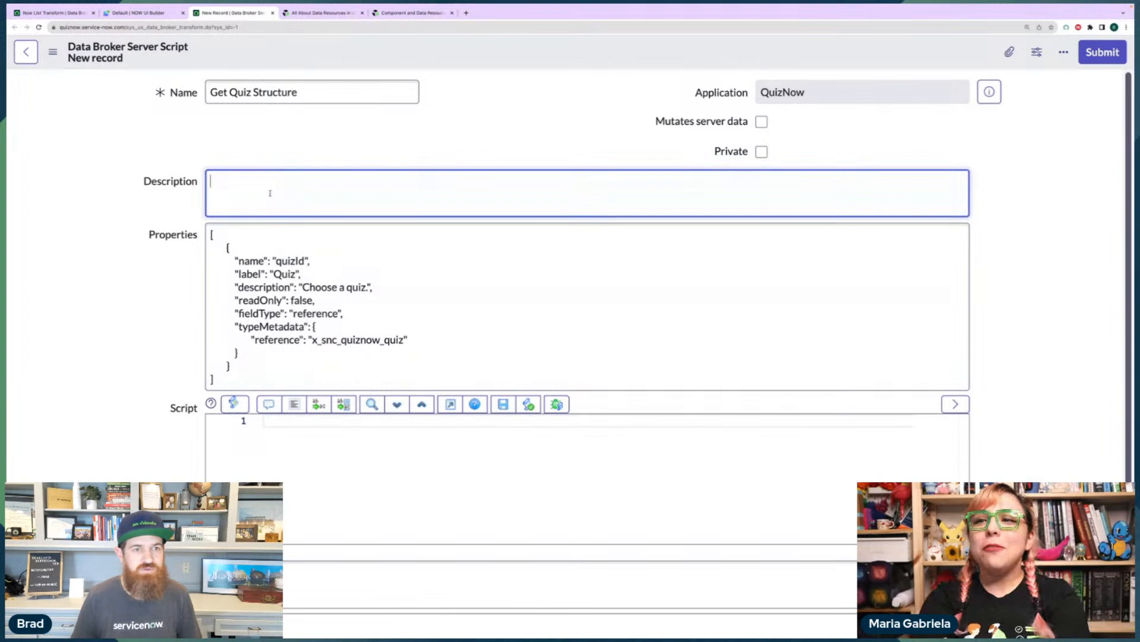
# Add a "mandatory": true entry below the label in the quizId property definition.
pyautogui.scroll(-1, 48, 330)
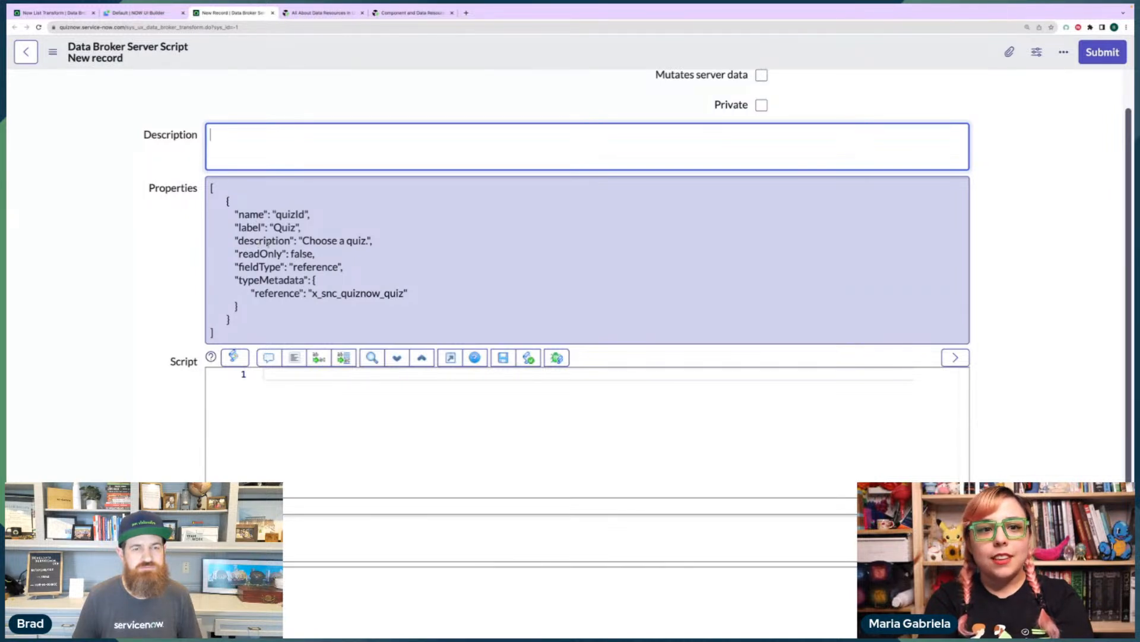
pyautogui.click(314, 226)
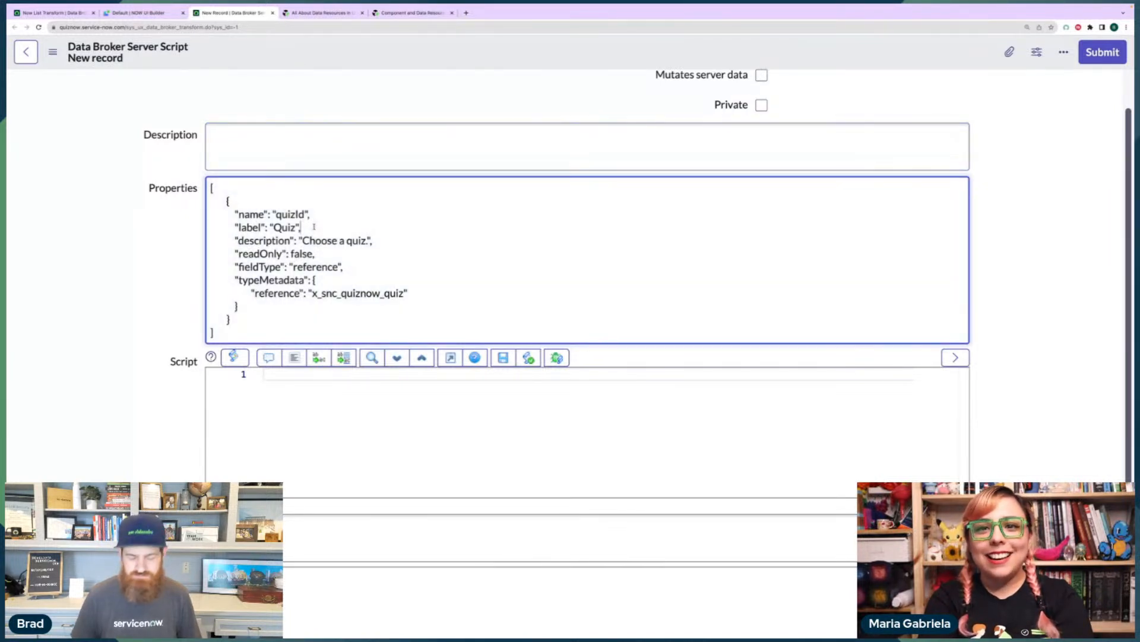
pyautogui.press('Return')
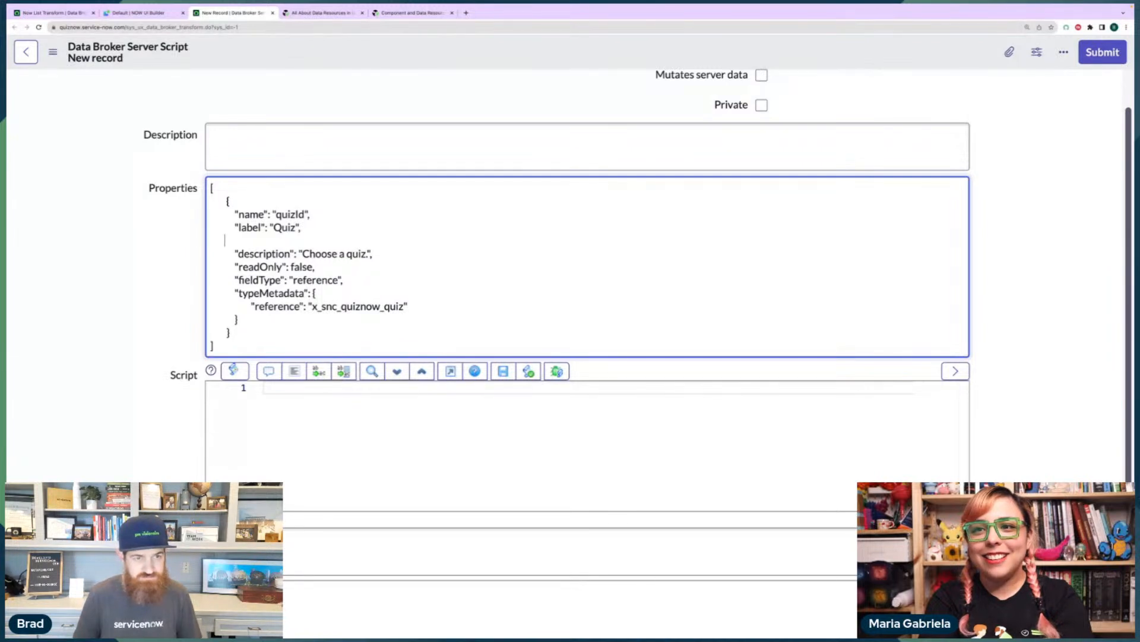
pyautogui.write('"')
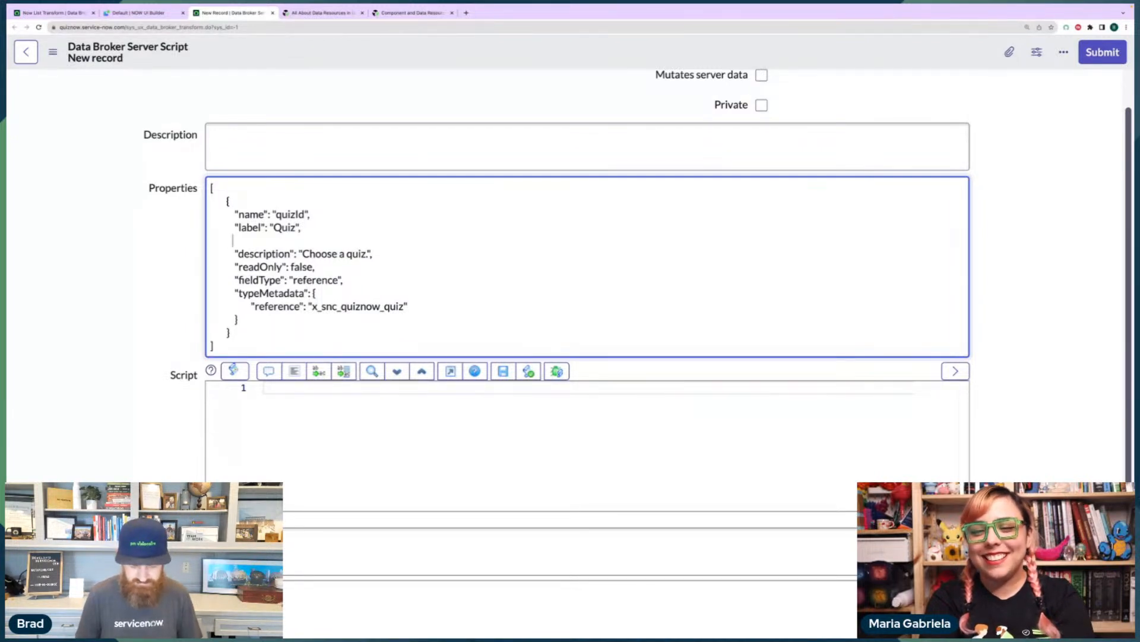
pyautogui.press('BackSpace')
pyautogui.write('"mandaotr')
pyautogui.press('BackSpace')
pyautogui.press('BackSpace')
pyautogui.press('BackSpace')
pyautogui.write('tory')
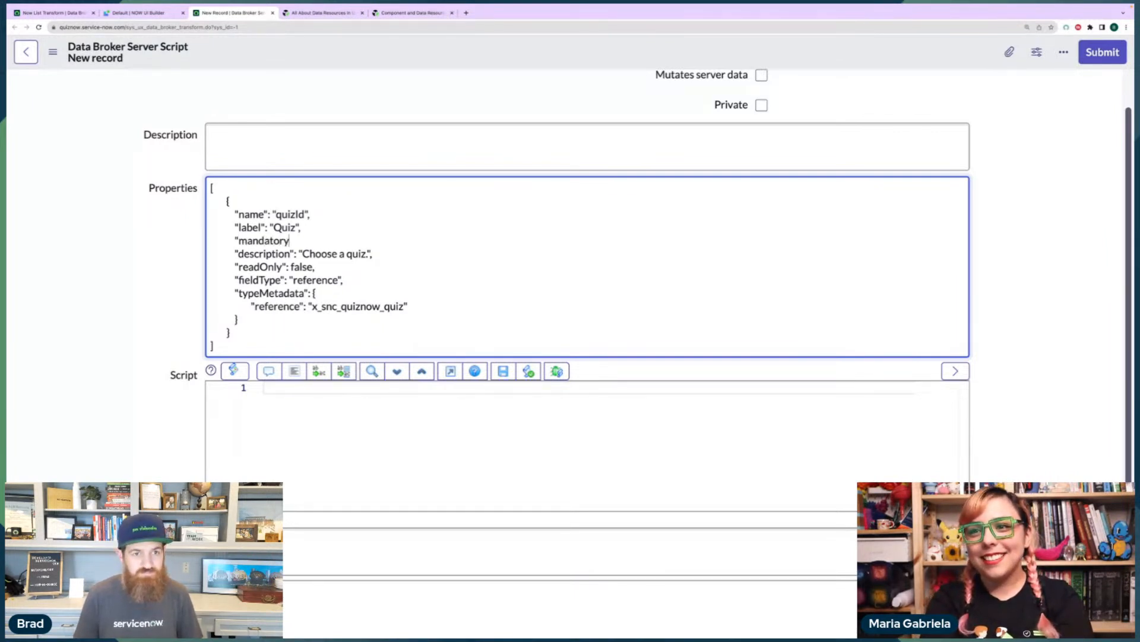
pyautogui.write('": tr')
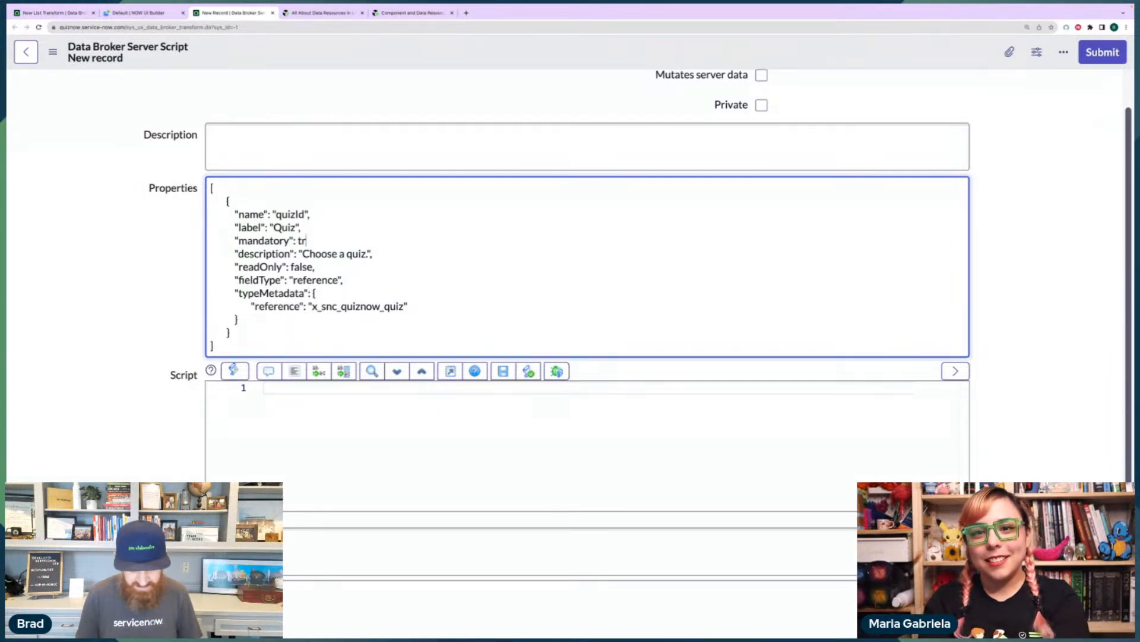
pyautogui.write('ue,')
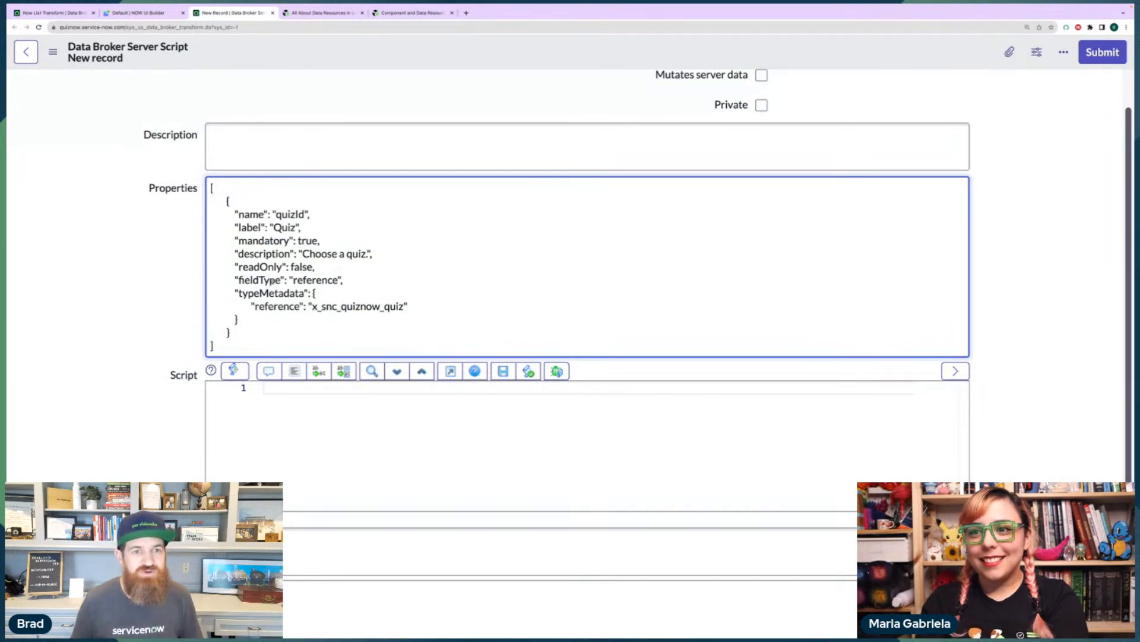
pyautogui.click(160, 289)
# Start the script with an empty anonymous function that takes input as its parameter.
pyautogui.scroll(-2, 178, 288)
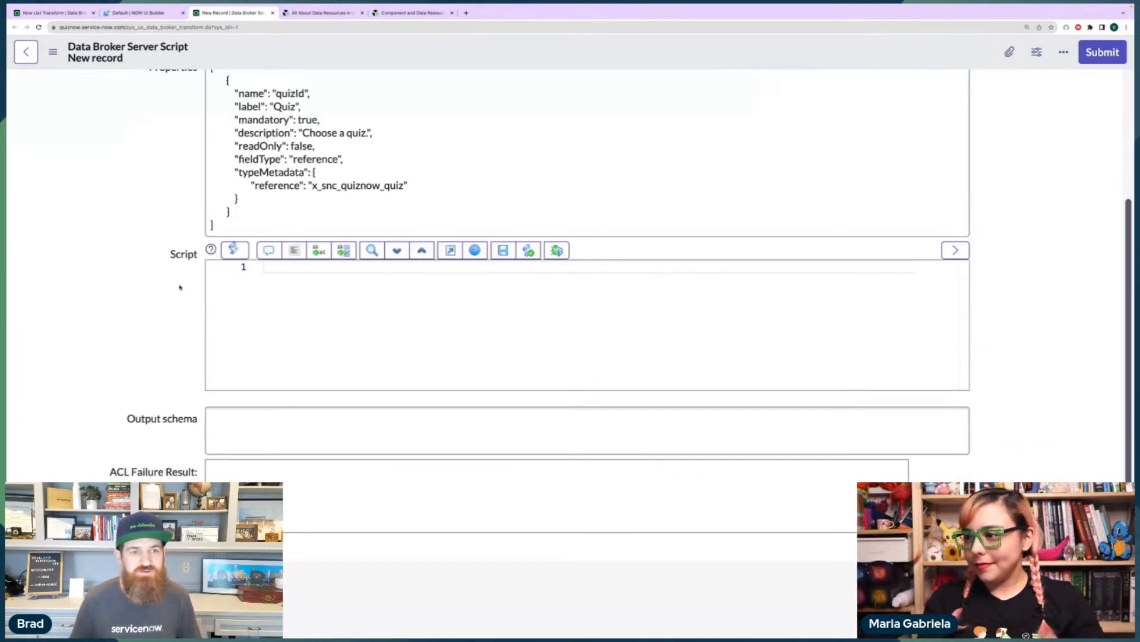
pyautogui.click(302, 282)
pyautogui.write('function')
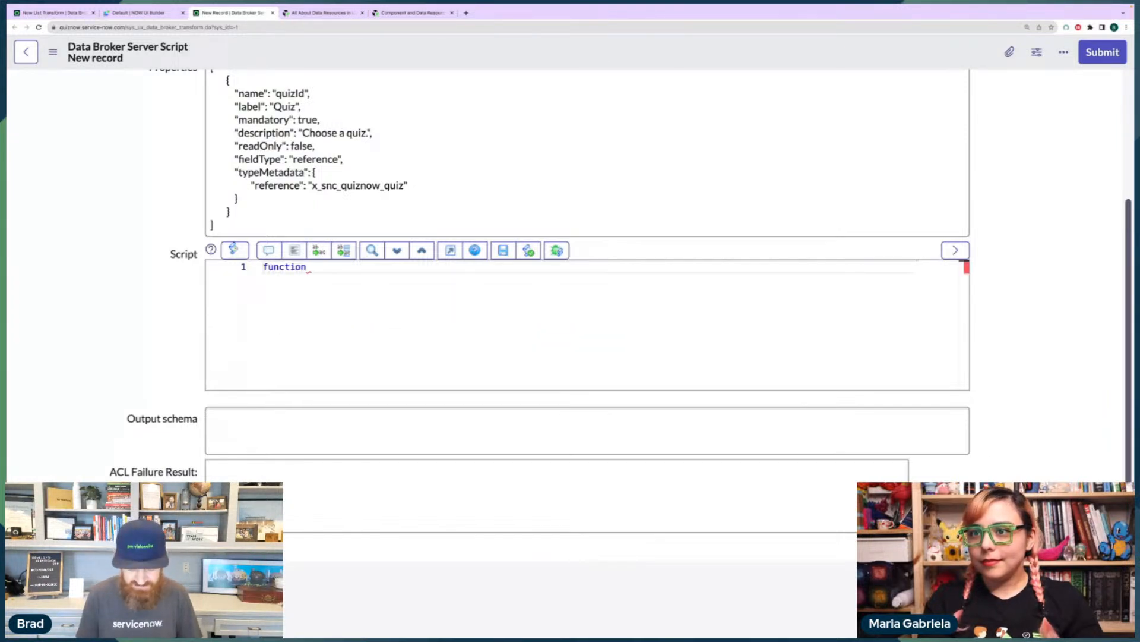
pyautogui.write(' (input)')
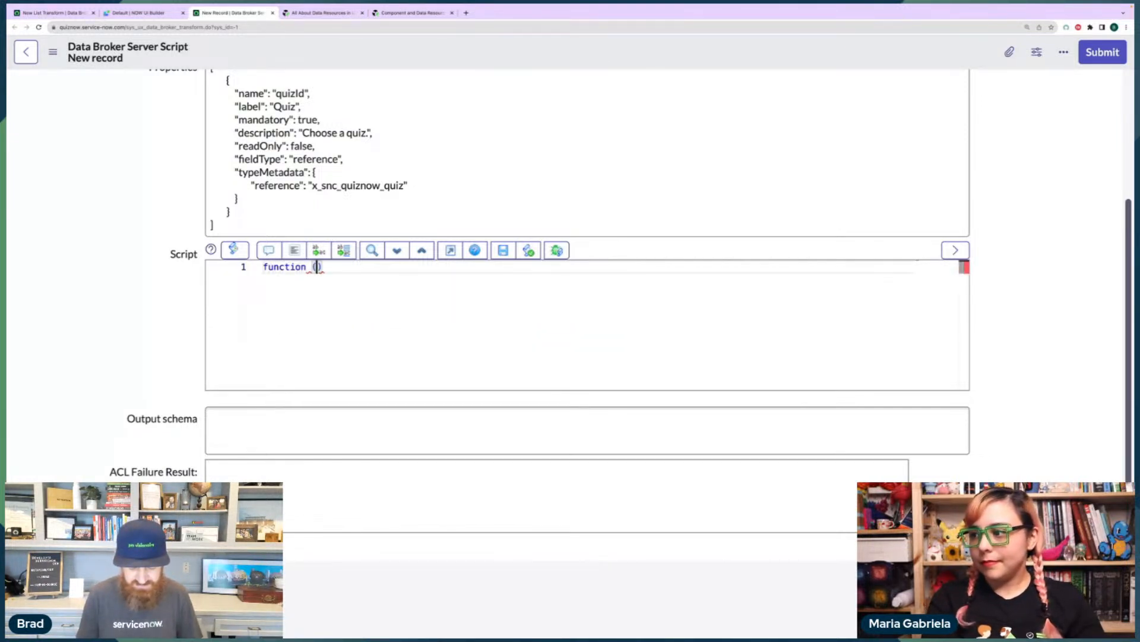
pyautogui.write(' {')
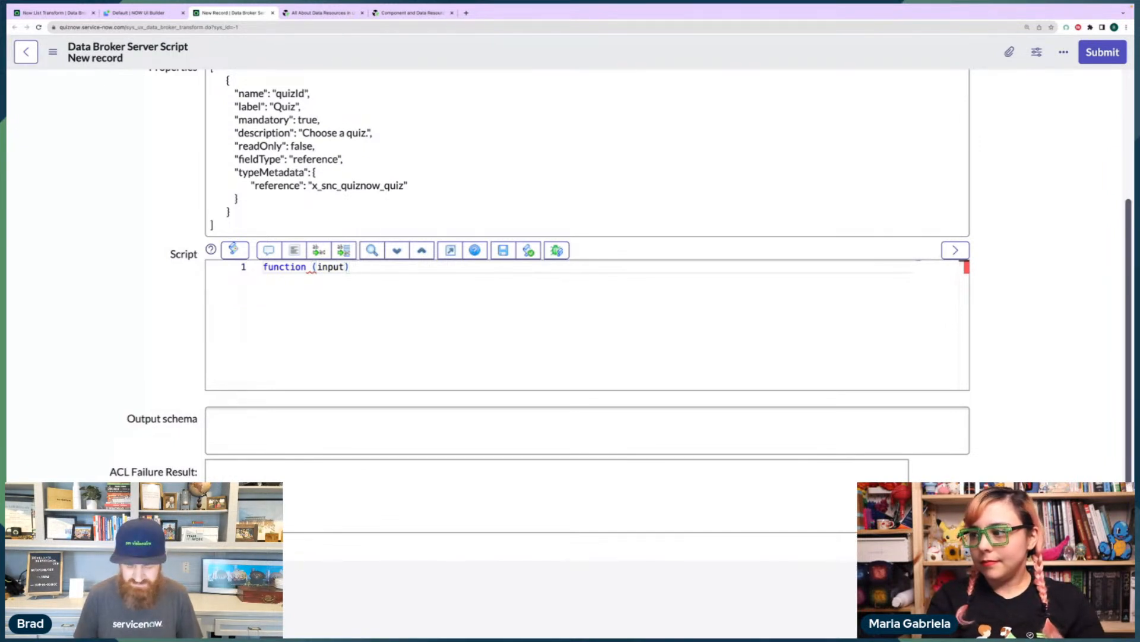
pyautogui.press('Return')
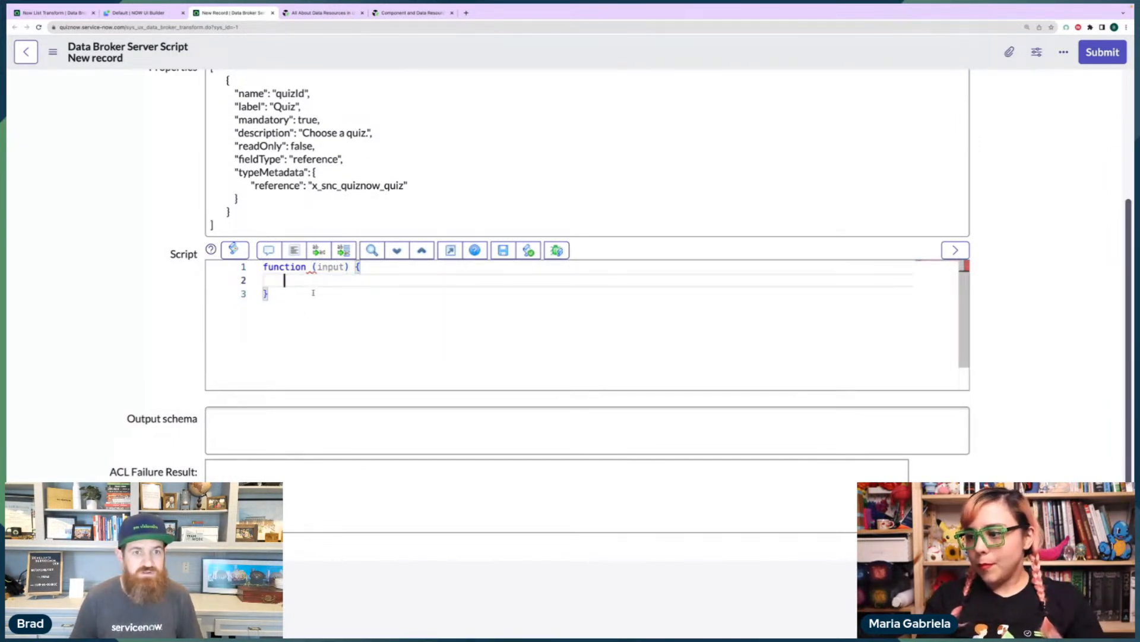
# Copy all the code in javascript.js from Visual Studio Code and paste it into the function body of the Get Quiz Structure script.
pyautogui.hotkey('ctrl', 'Left')
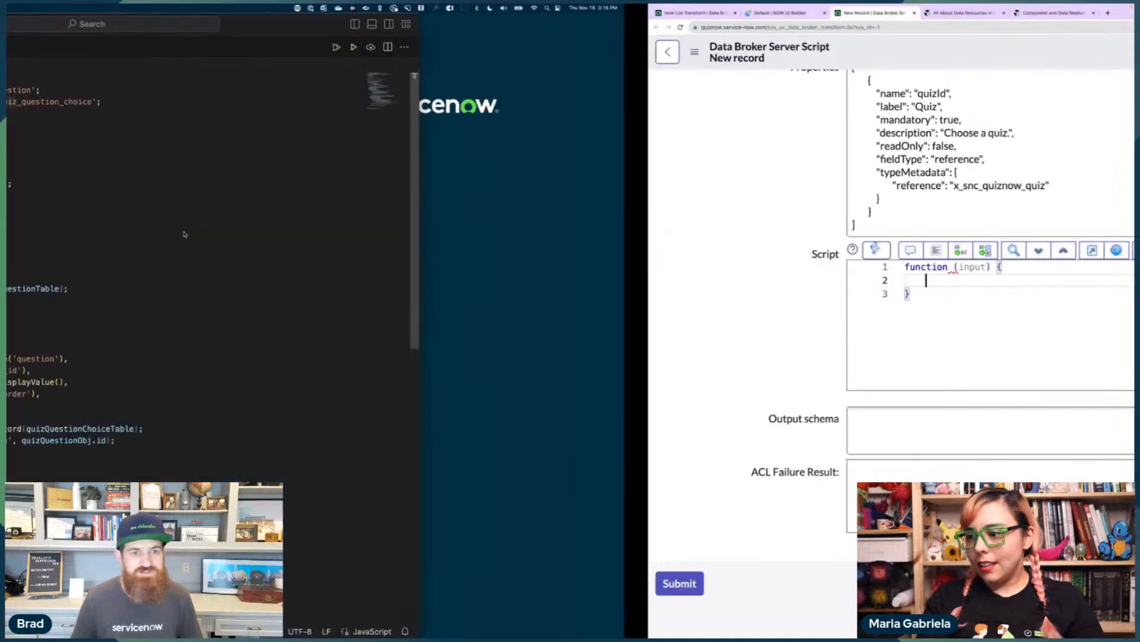
pyautogui.click(392, 346)
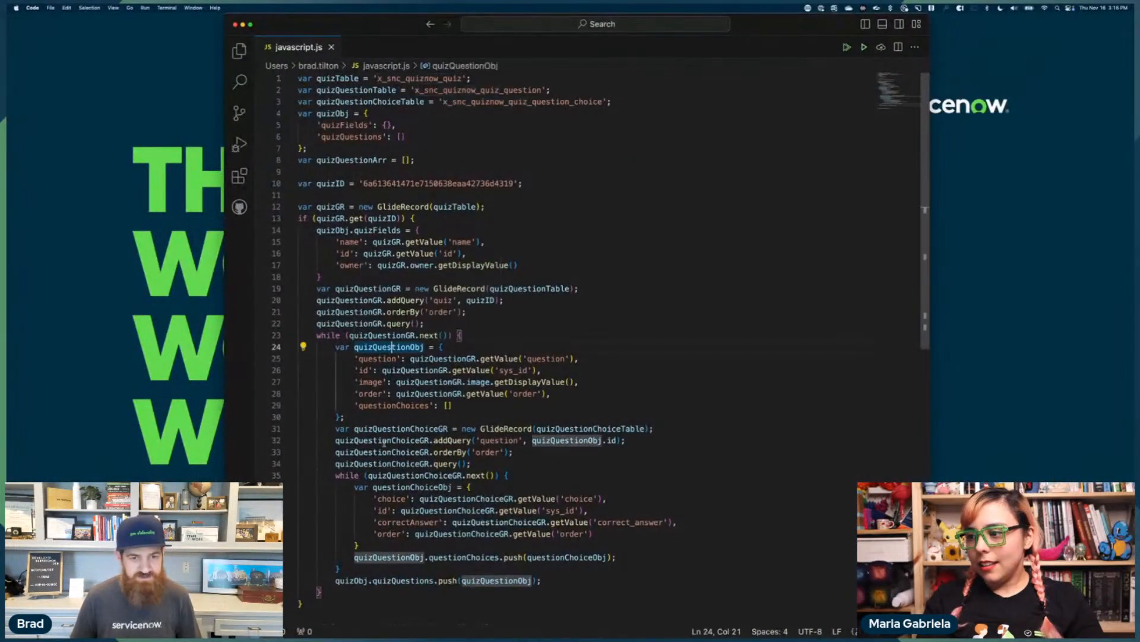
pyautogui.moveTo(312, 602); pyautogui.dragTo(279, 79)
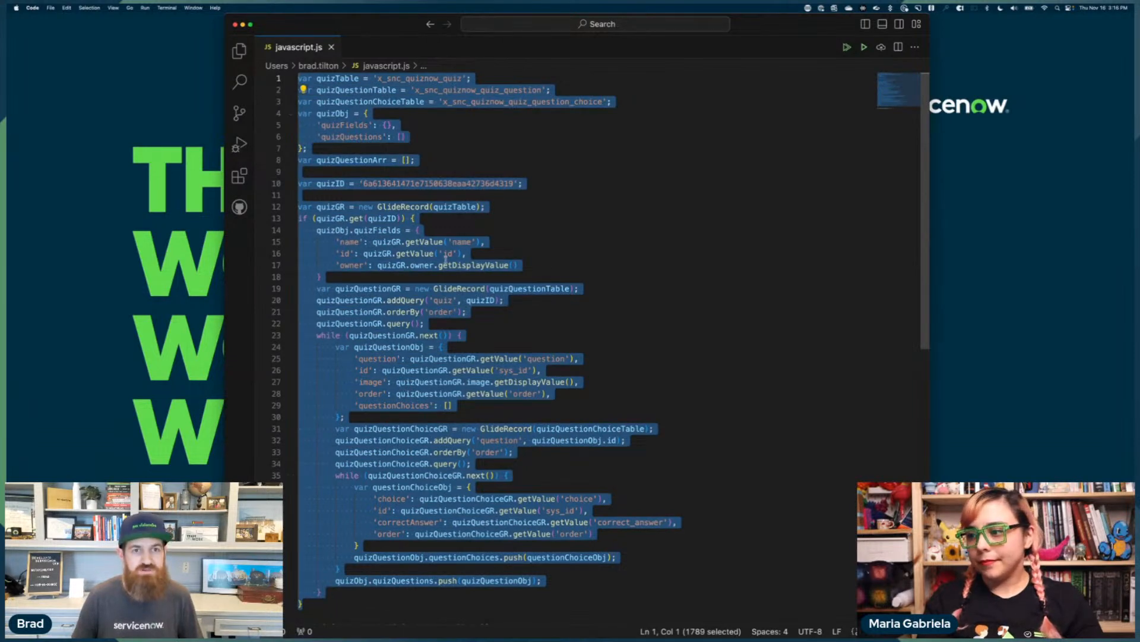
pyautogui.hotkey('ctrl', 'Right')
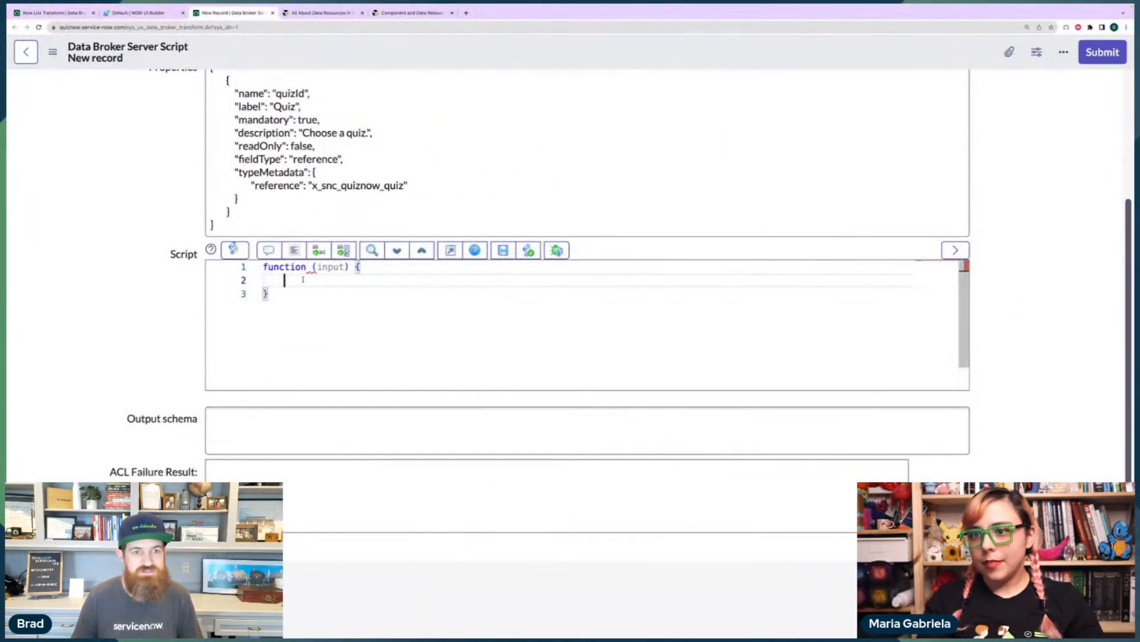
pyautogui.hotkey('ctrl', 'v')
pyautogui.scroll(10, 346, 313)
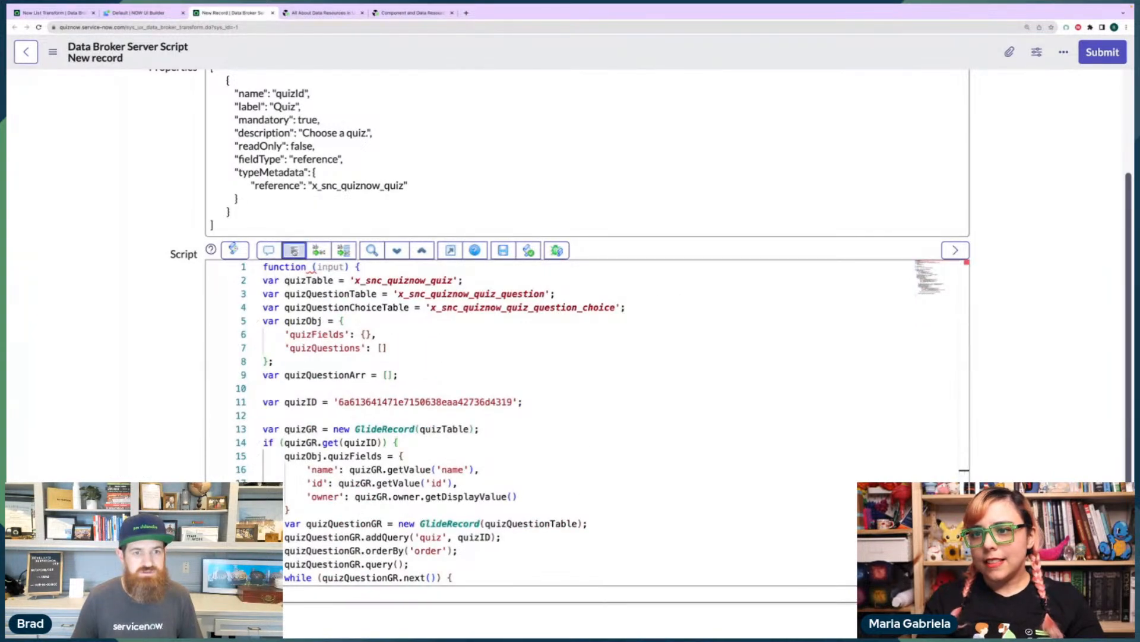
# Format the script code and put a space between "function" and "(input)".
pyautogui.click(294, 250)
pyautogui.click(376, 268)
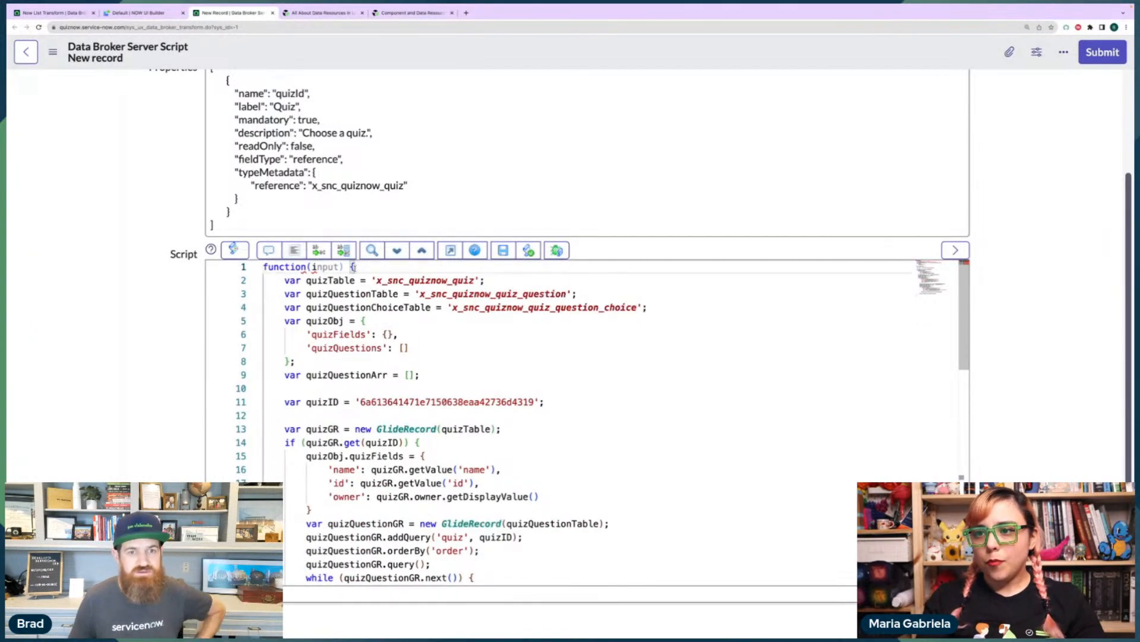
pyautogui.click(307, 267)
pyautogui.click(383, 267)
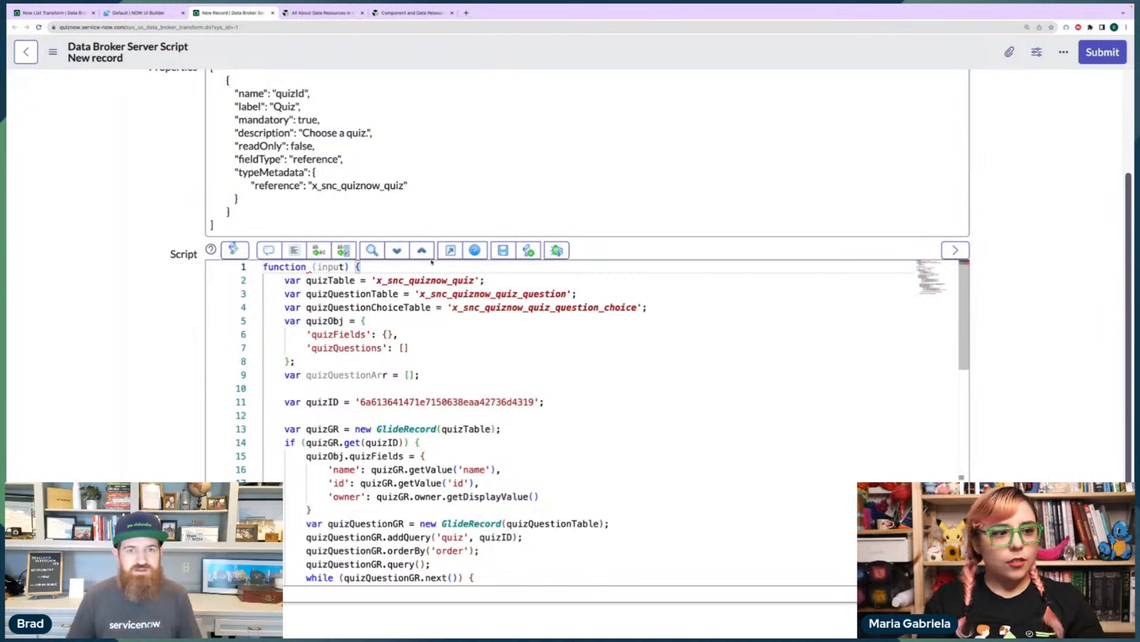
# Insert "var quizID = input.quizId;" as the first line of the function body, reusing the property name from the Properties JSON.
pyautogui.click(450, 250)
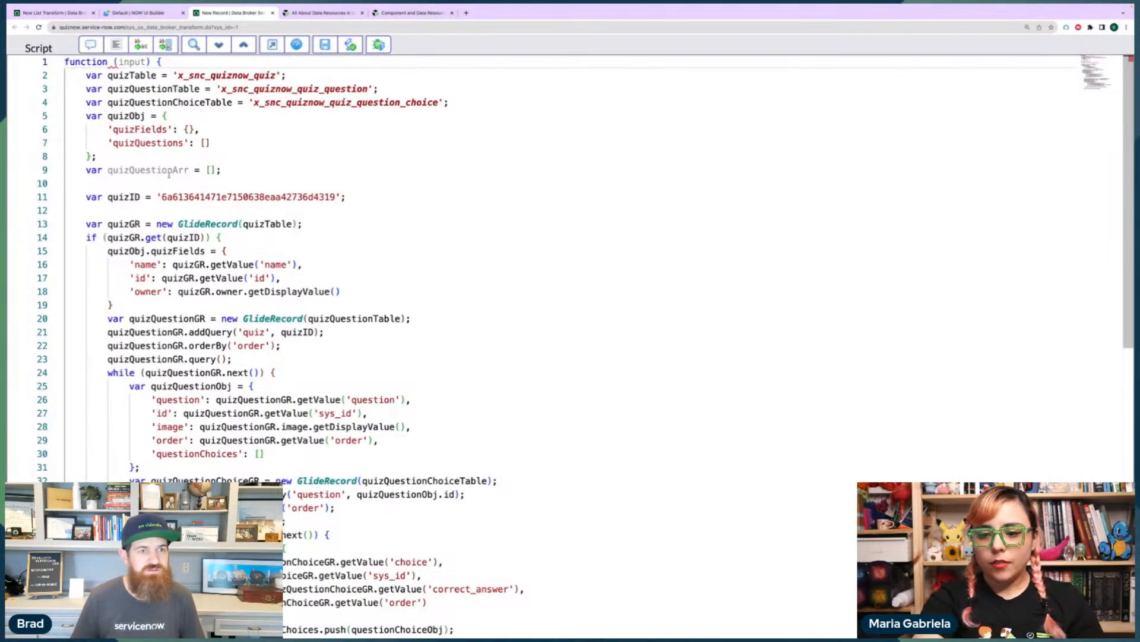
pyautogui.click(81, 74)
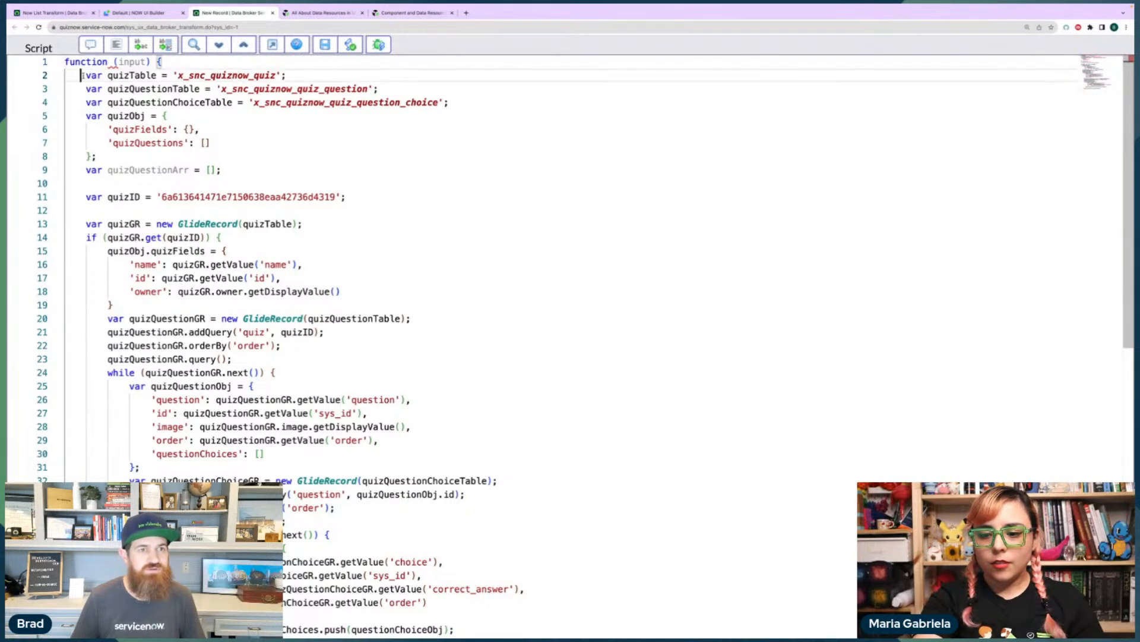
pyautogui.moveTo(157, 196); pyautogui.dragTo(85, 197)
pyautogui.press('super+c')
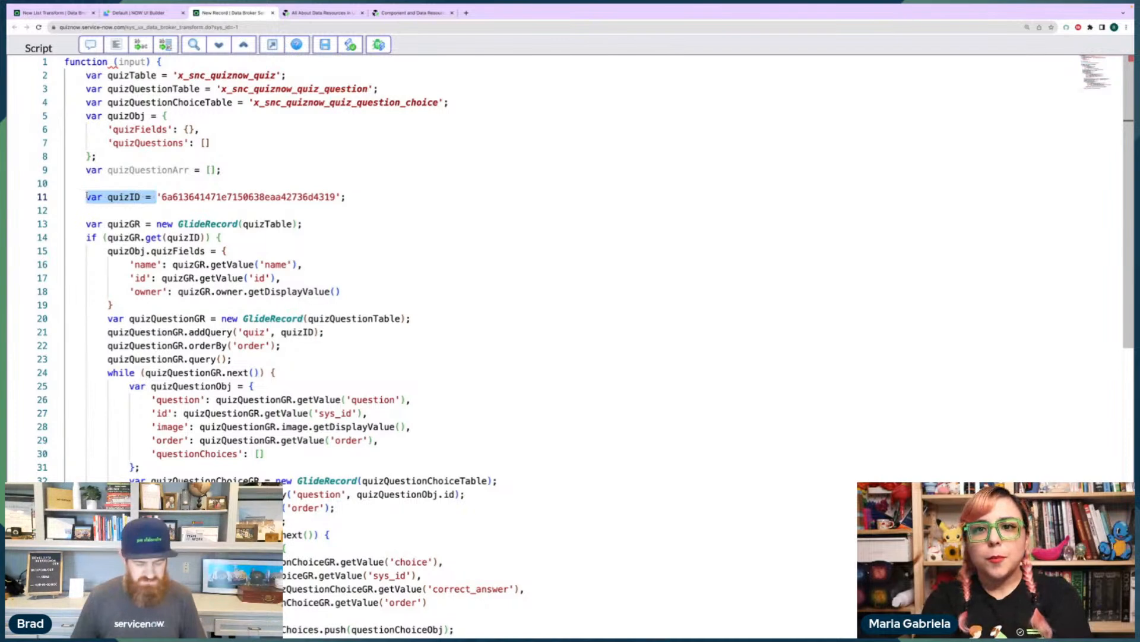
pyautogui.click(88, 76)
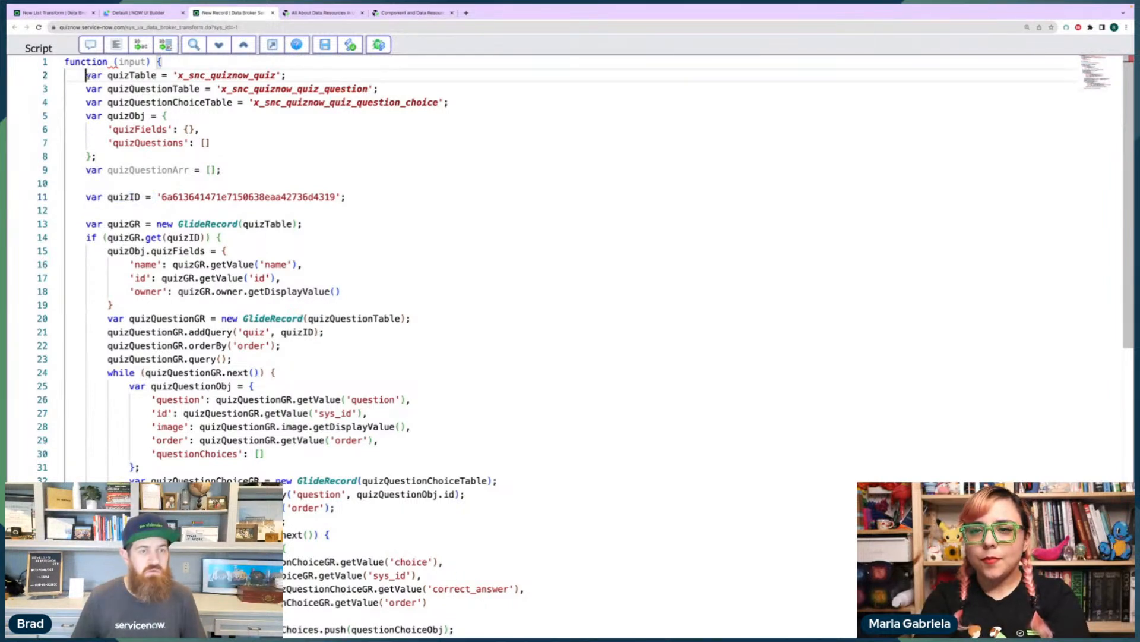
pyautogui.press('Return')
pyautogui.press('Up')
pyautogui.press('super+v')
pyautogui.write('input.')
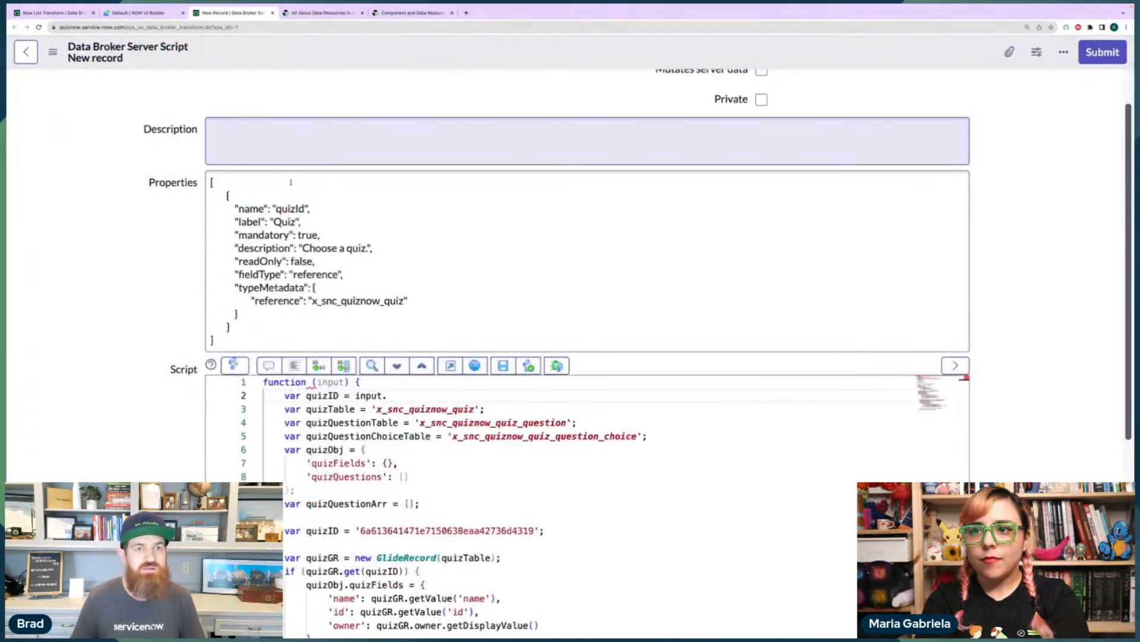
pyautogui.doubleClick(290, 209)
pyautogui.hotkey('ctrl', 'c')
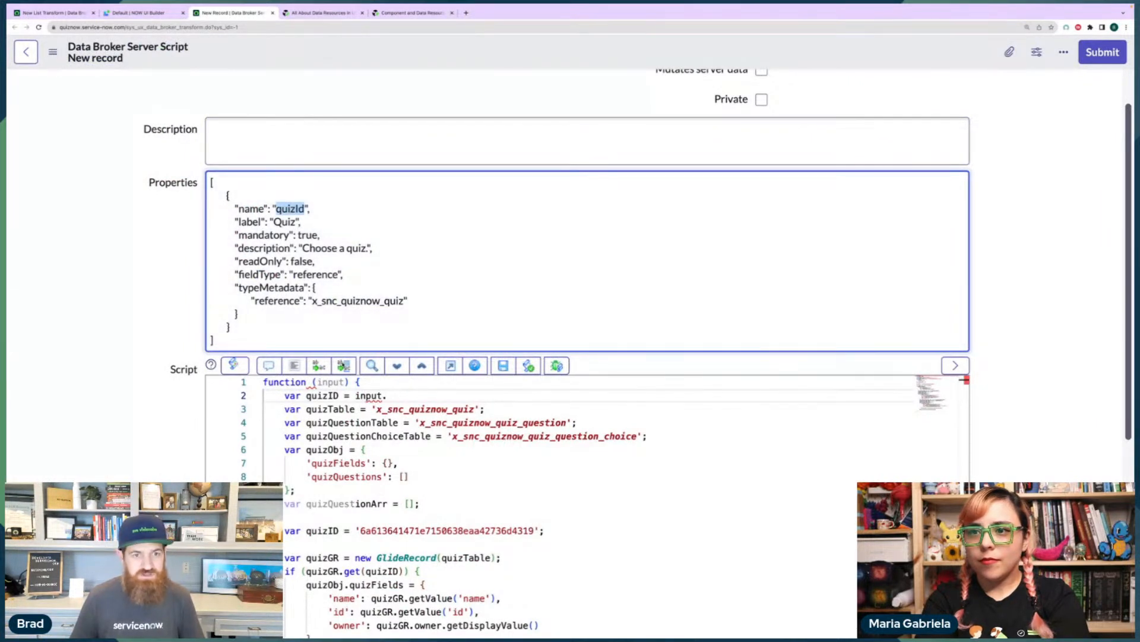
pyautogui.click(424, 396)
pyautogui.hotkey('ctrl', 'v')
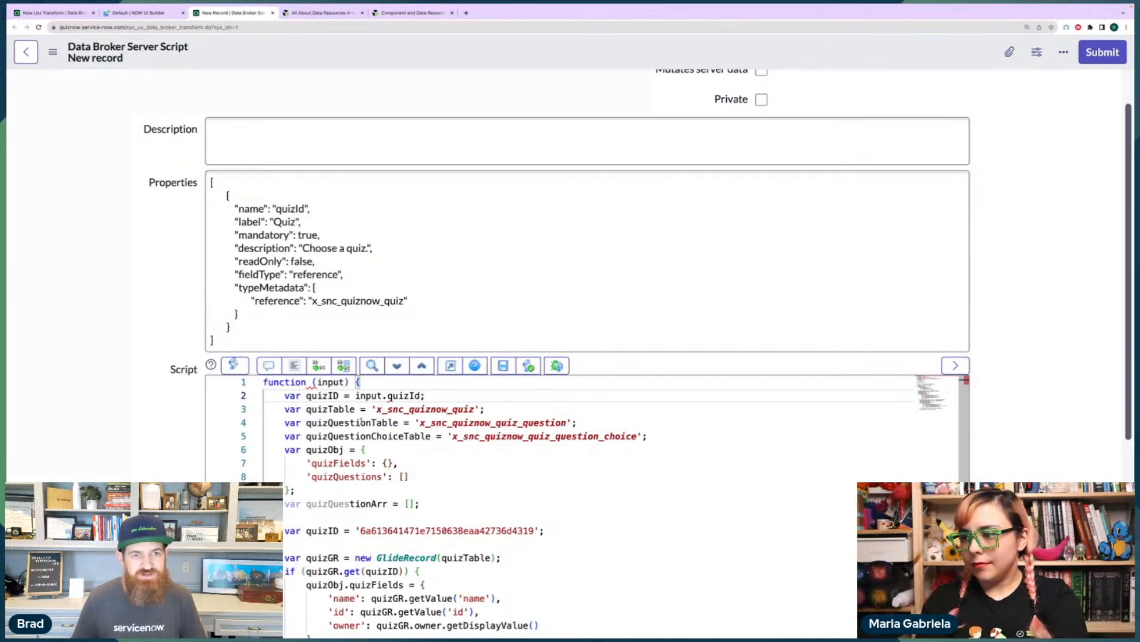
# Delete the hard-coded quizID declaration and the extra blank line above the quizGR declaration.
pyautogui.scroll(-2, 363, 413)
pyautogui.scroll(2, 363, 413)
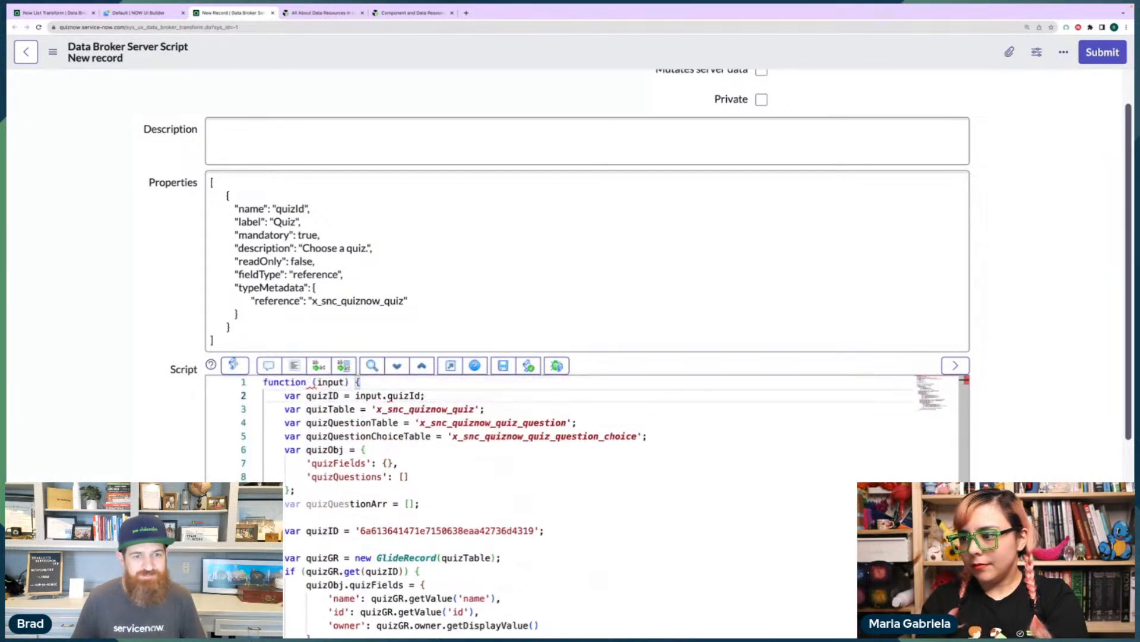
pyautogui.tripleClick(324, 530)
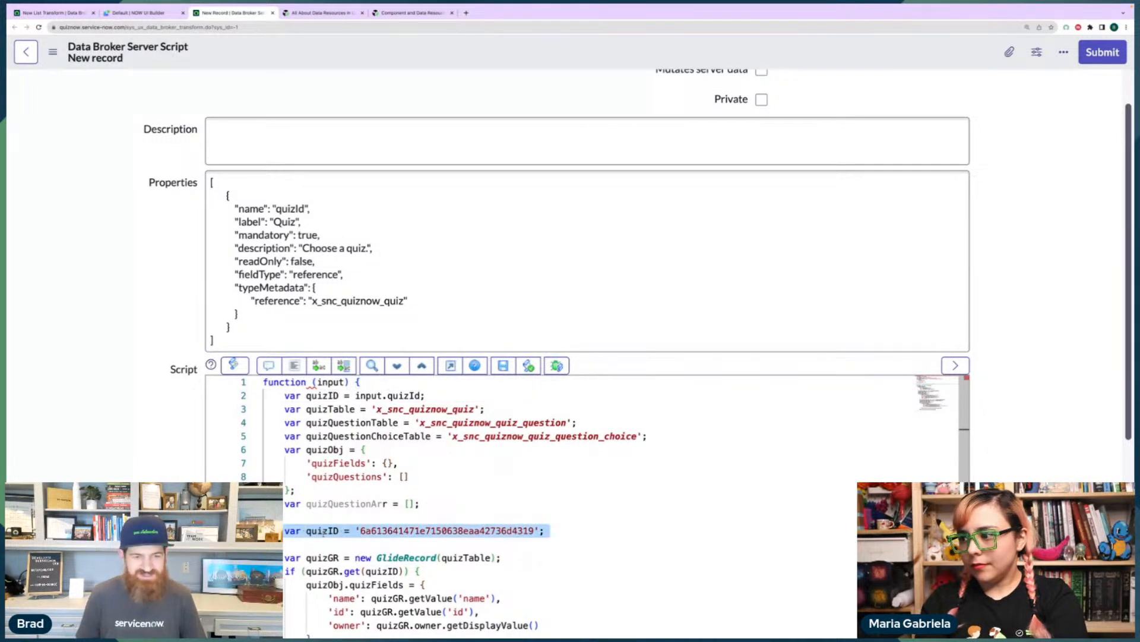
pyautogui.press('BackSpace')
pyautogui.press('BackSpace')
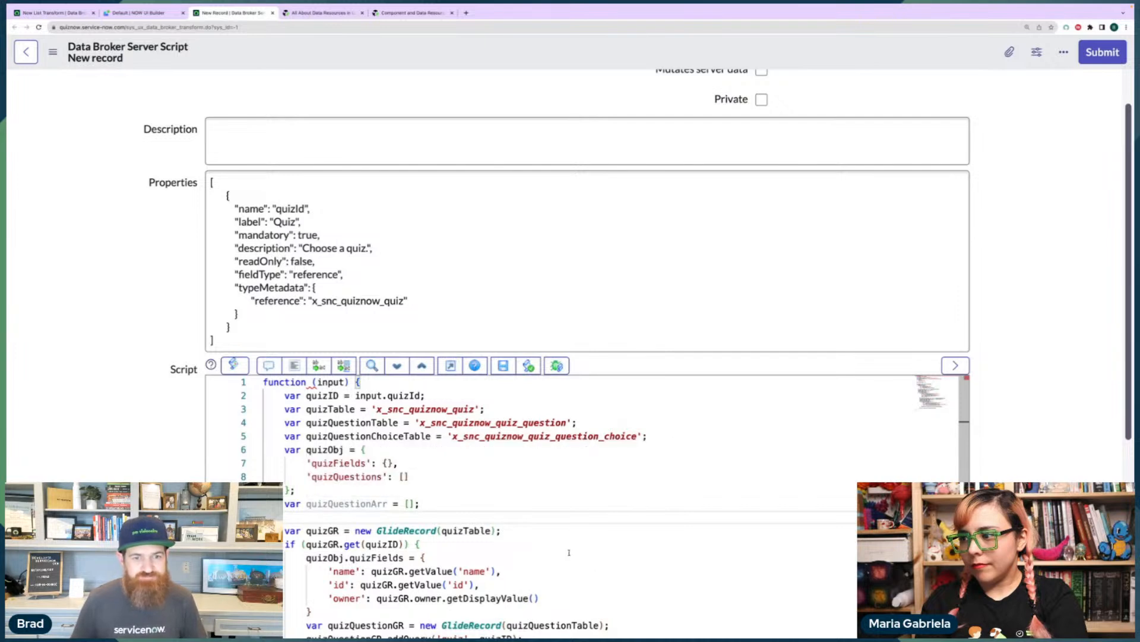
# Review the script in the expanded editor, from the quizObj declaration to the function's closing braces.
pyautogui.scroll(-1, 547, 538)
pyautogui.scroll(-1, 486, 499)
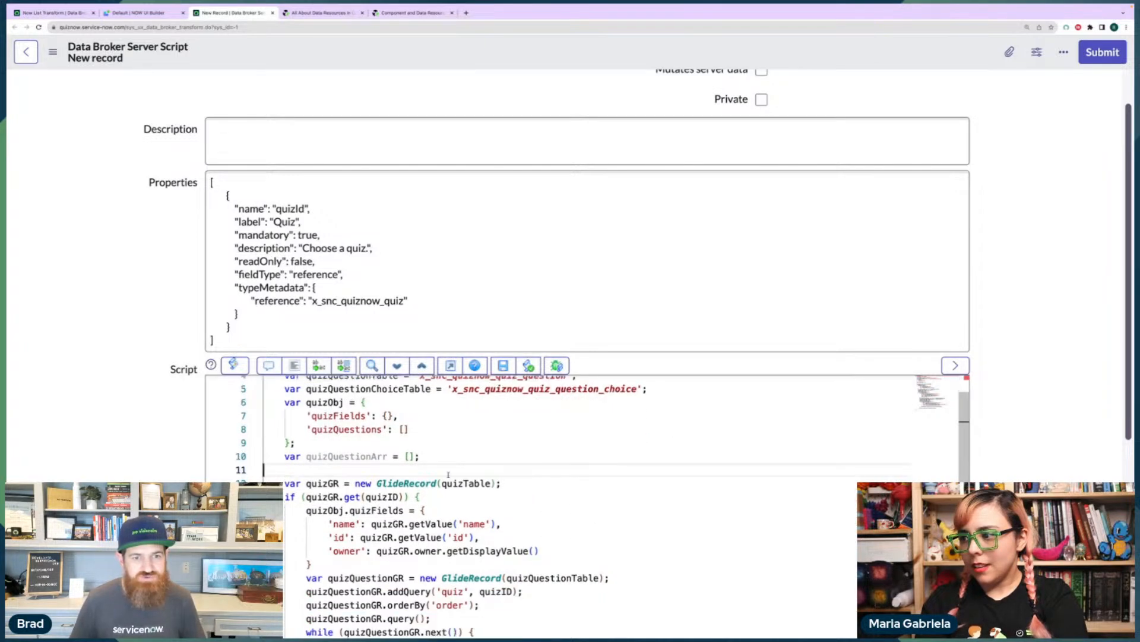
pyautogui.doubleClick(328, 402)
pyautogui.scroll(-9, 416, 426)
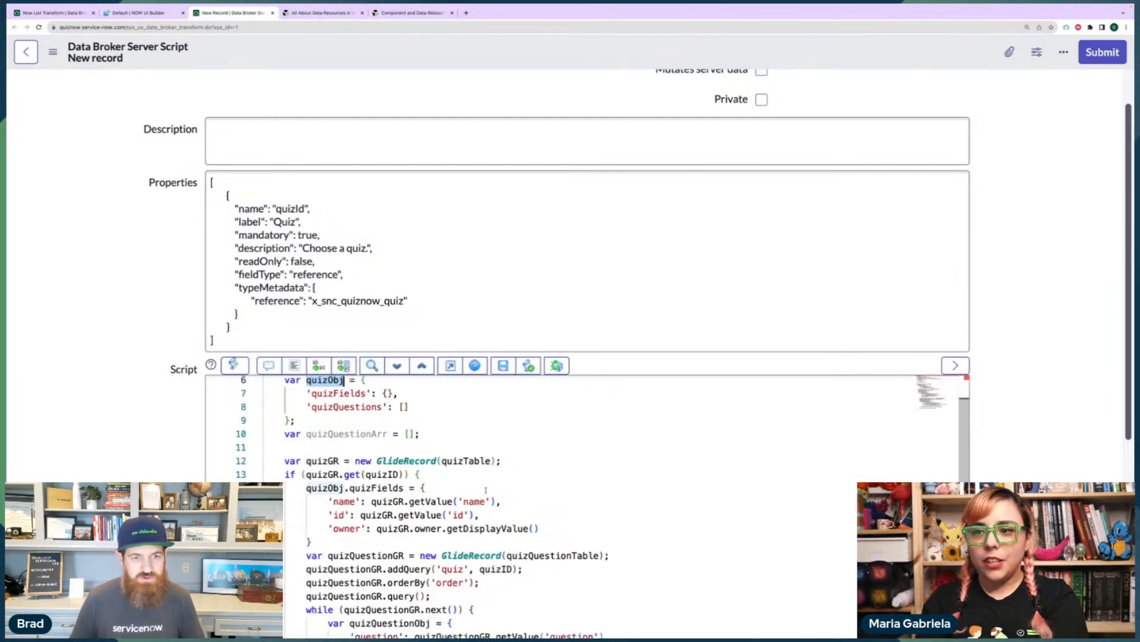
pyautogui.click(450, 365)
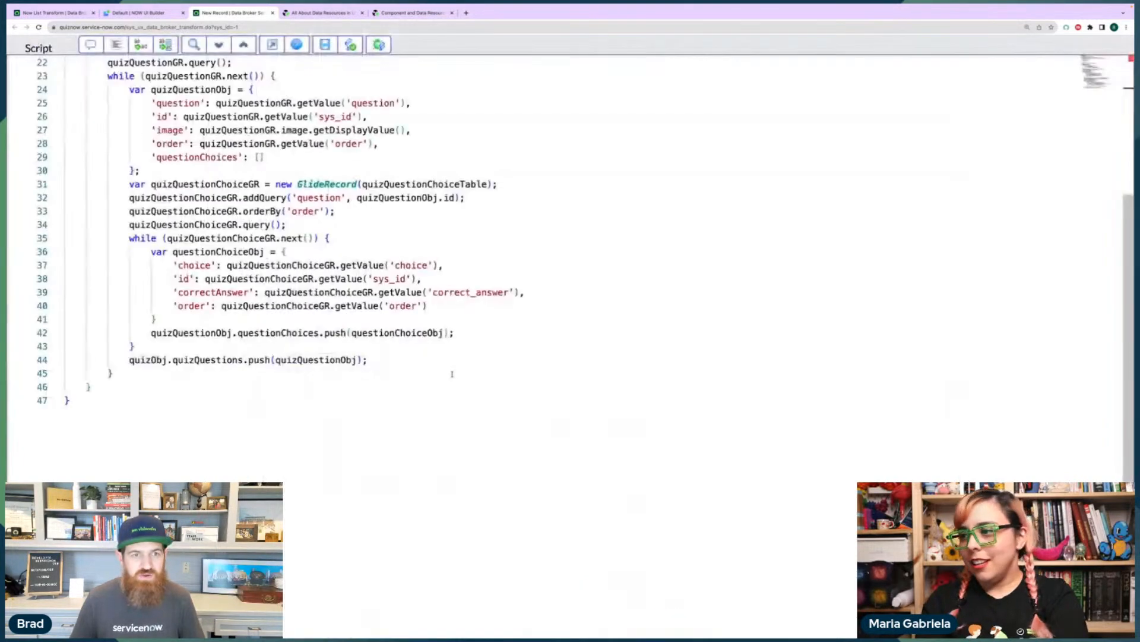
pyautogui.click(124, 384)
pyautogui.scroll(10, 124, 383)
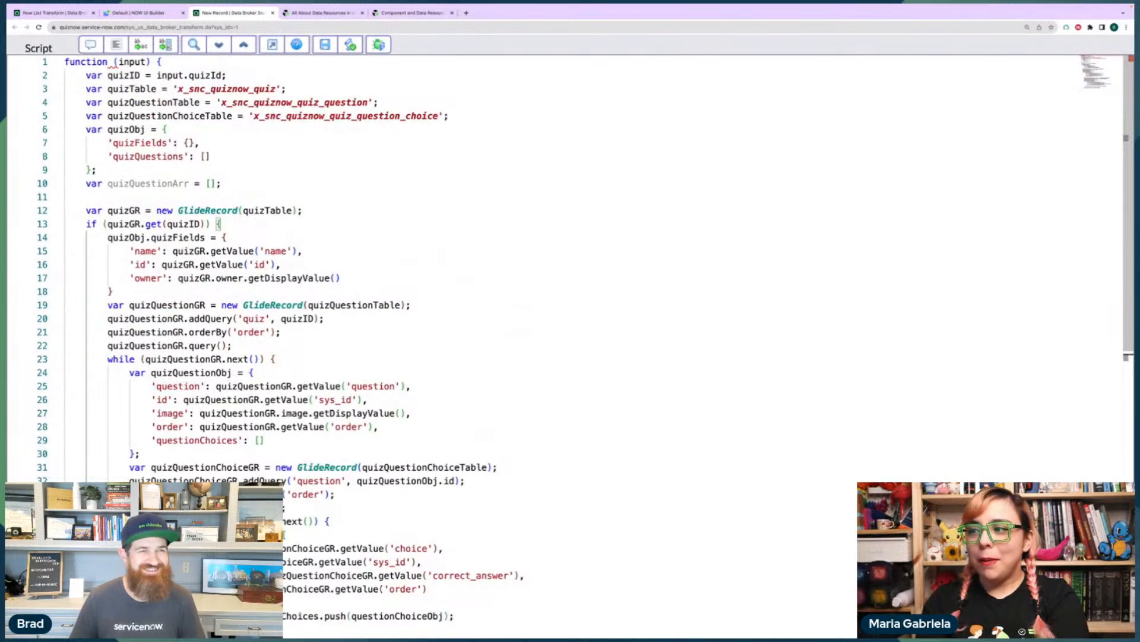
# Add "return quizObj;" before the function's closing brace, separated by a blank line from the code above and followed by an empty line.
pyautogui.click(170, 62)
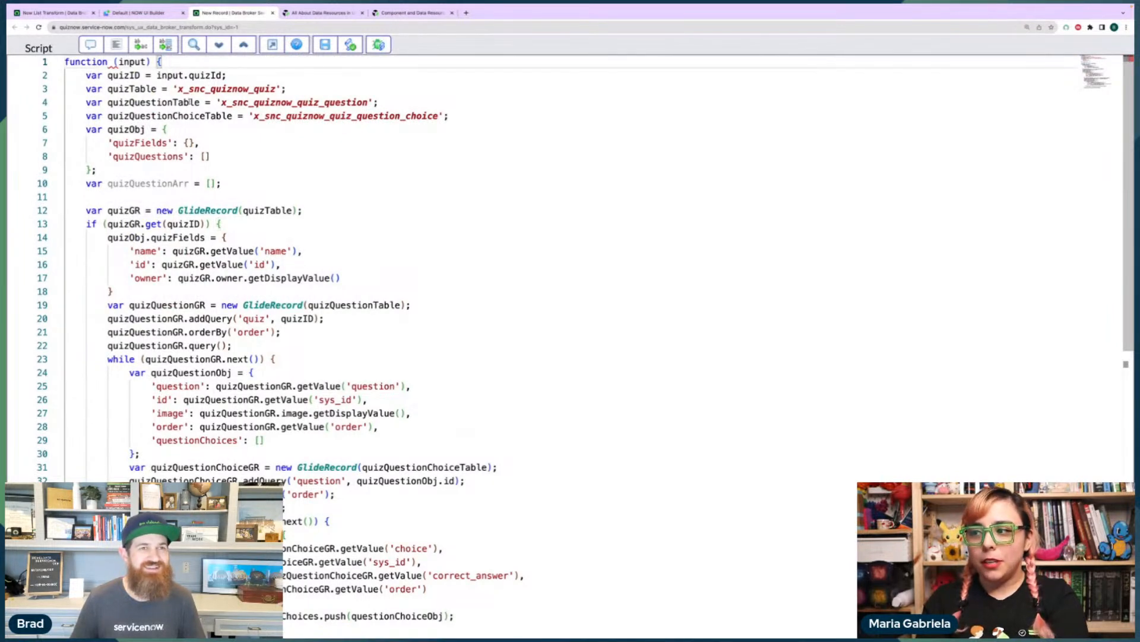
pyautogui.scroll(-7, 142, 311)
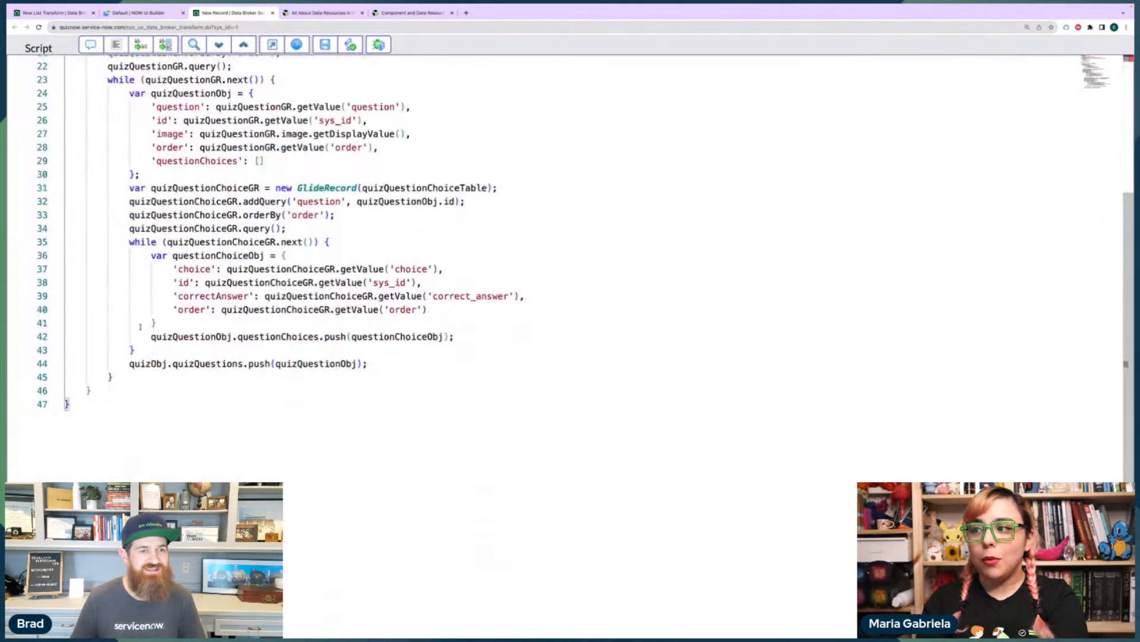
pyautogui.click(123, 392)
pyautogui.press('Return')
pyautogui.press('Return')
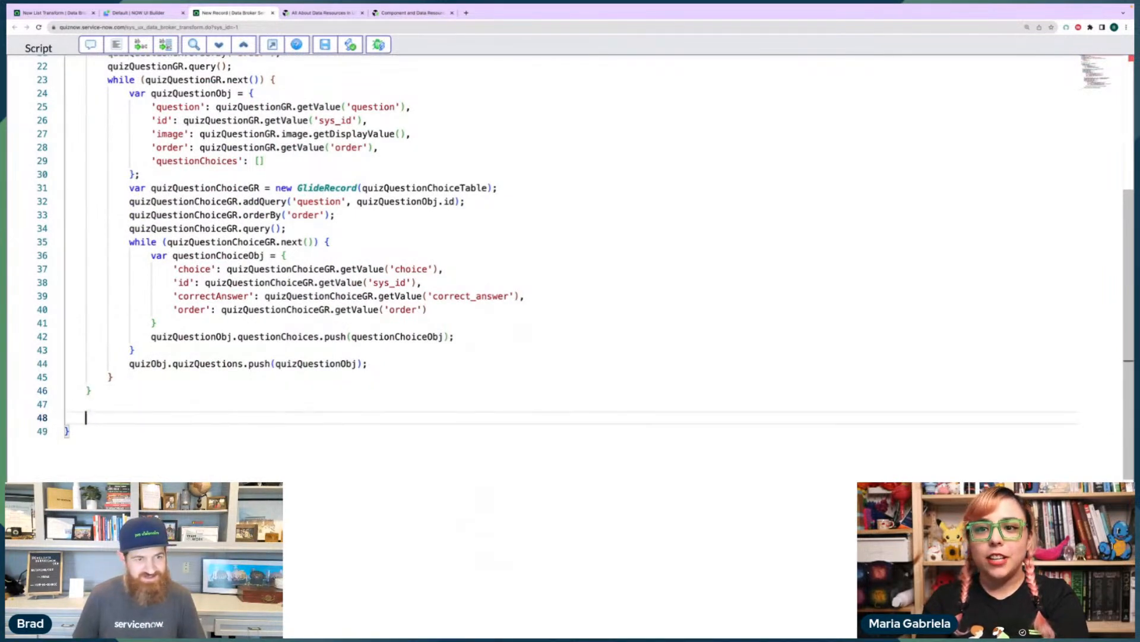
pyautogui.write('return')
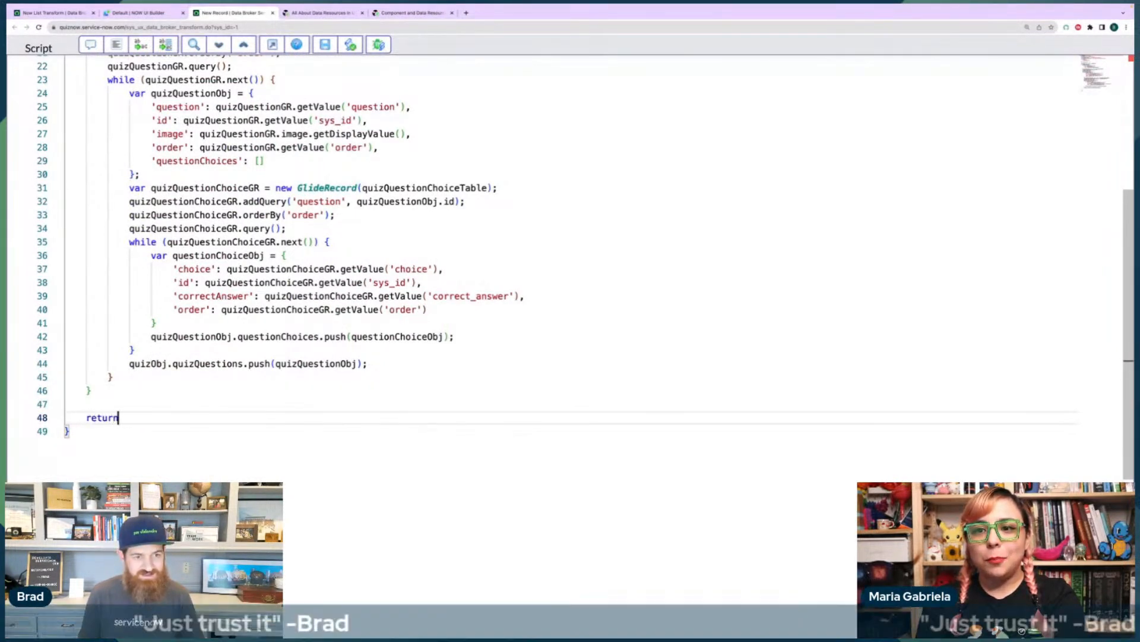
pyautogui.write(' quizObj;')
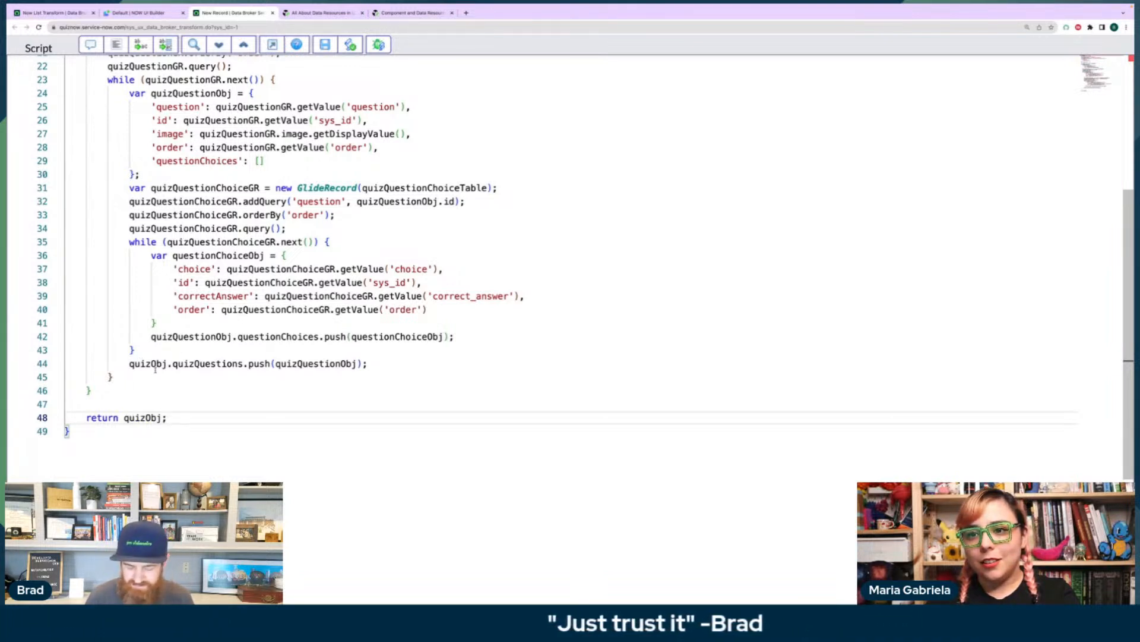
pyautogui.press('Return')
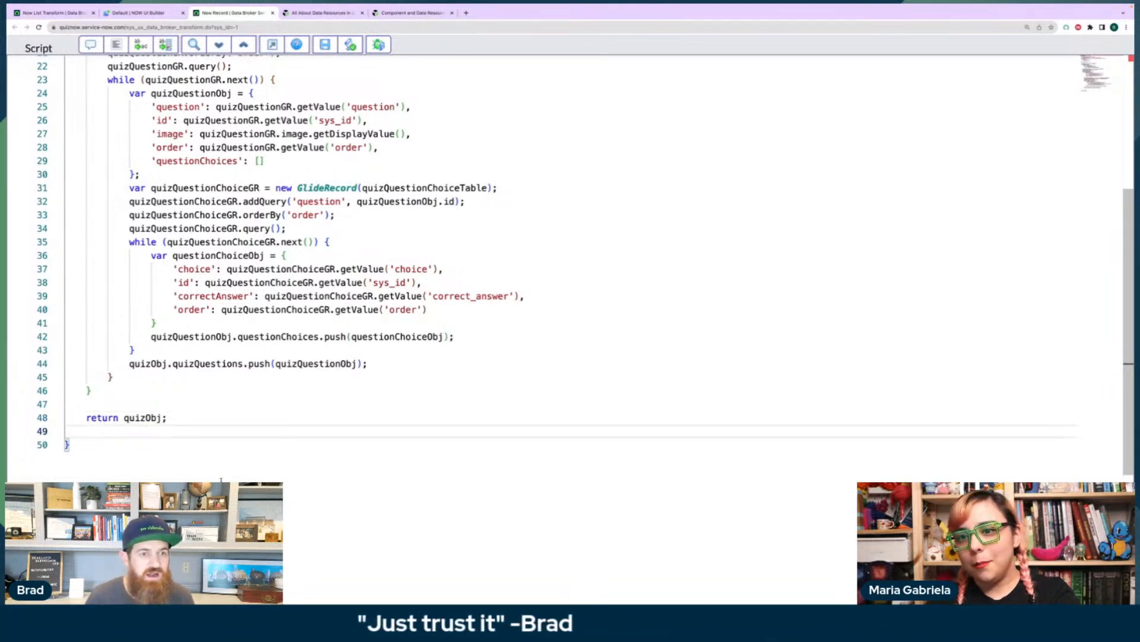
# Check the quizQuestionArr declaration and the quizGR line in the script, and leave the expanded editor.
pyautogui.scroll(7, 221, 392)
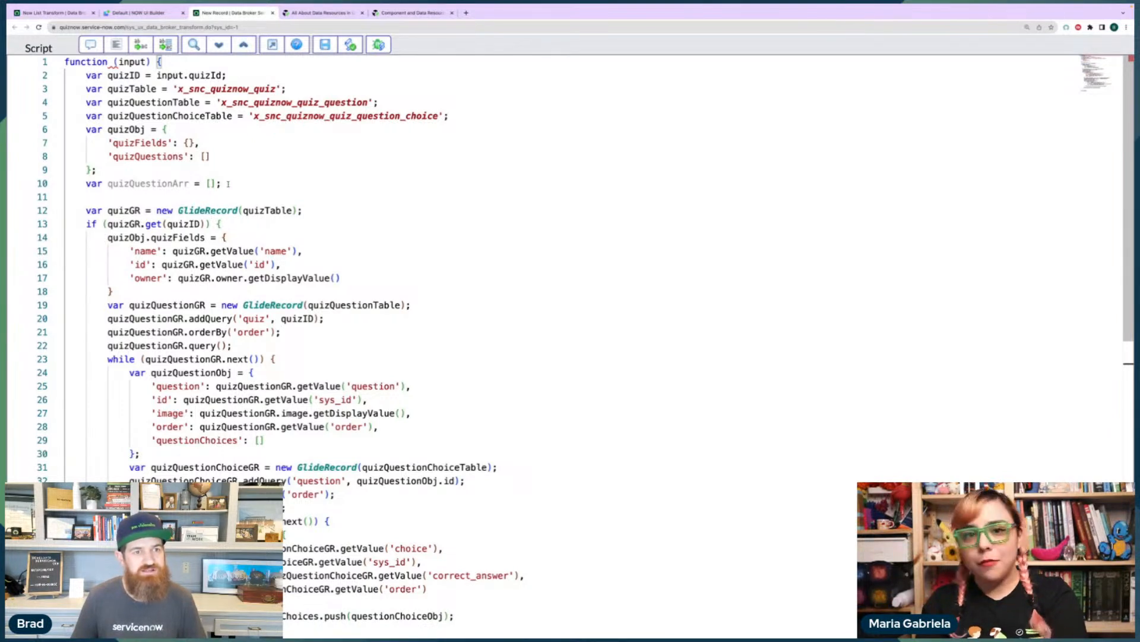
pyautogui.doubleClick(165, 183)
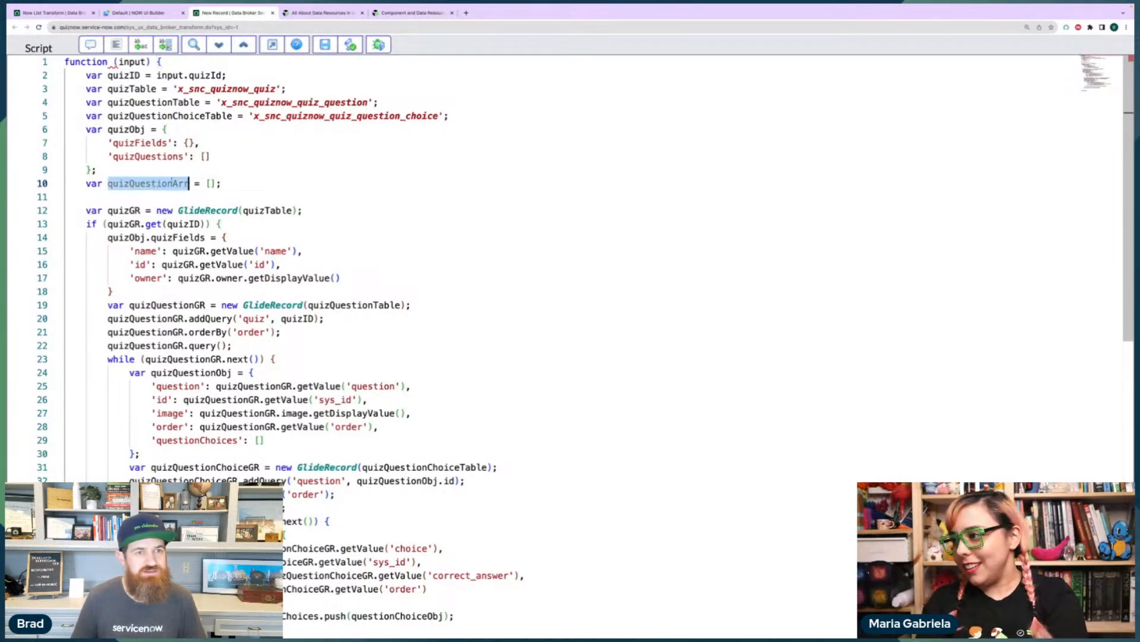
pyautogui.click(220, 184)
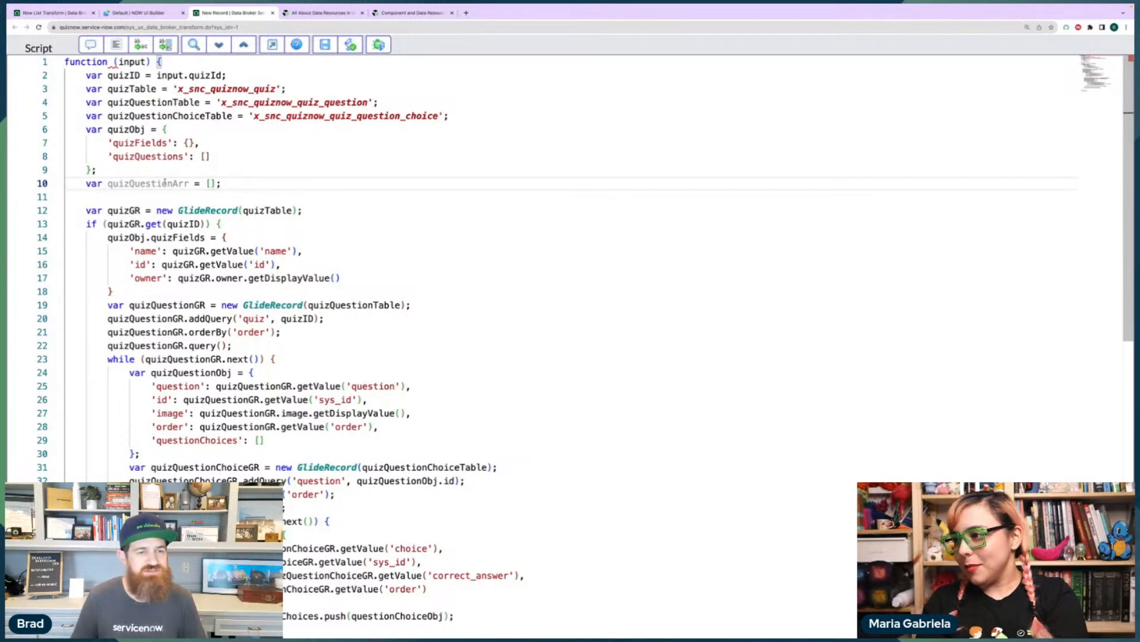
pyautogui.click(242, 211)
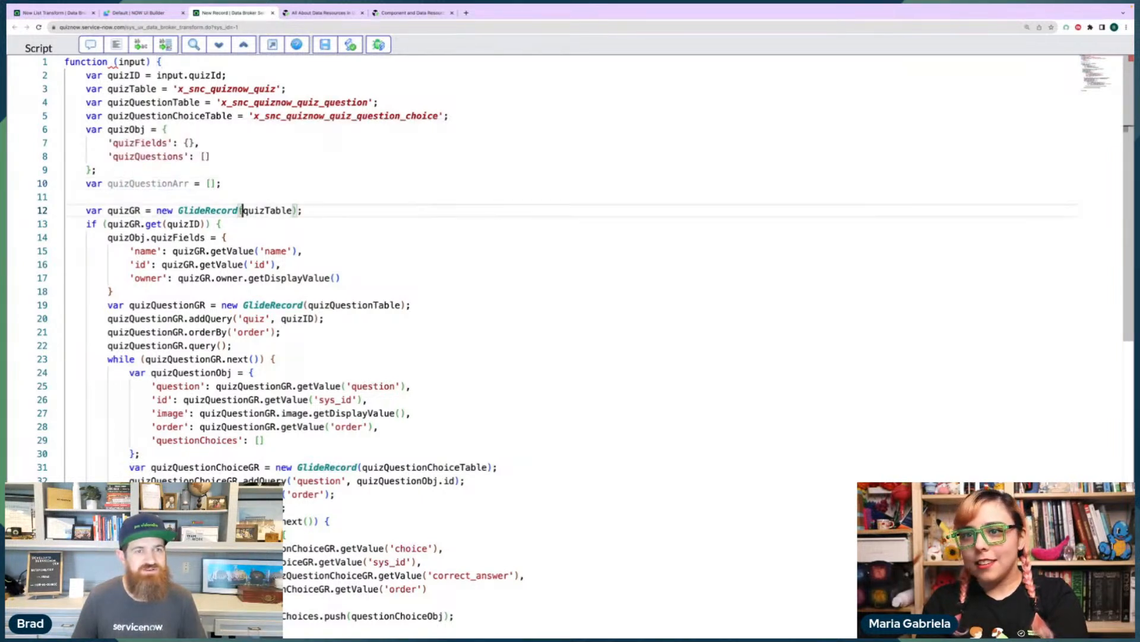
pyautogui.click(272, 44)
# Try to save the new Get Quiz Structure record after looking over its properties and script.
pyautogui.scroll(-5, 109, 242)
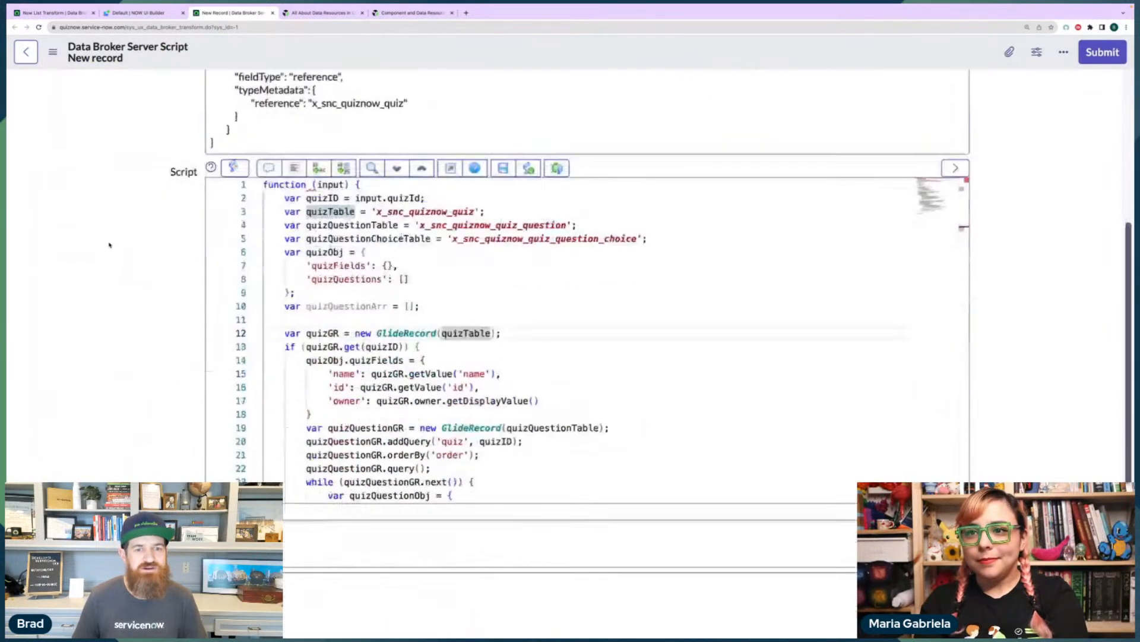
pyautogui.scroll(6, 109, 245)
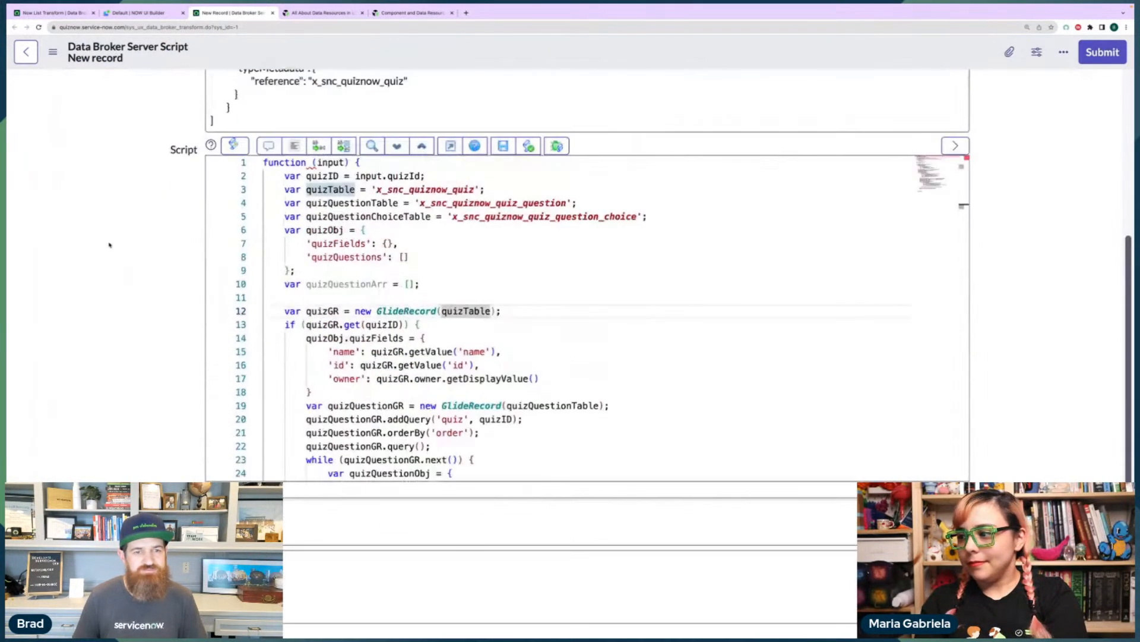
pyautogui.scroll(-3, 152, 304)
pyautogui.scroll(-1, 308, 298)
pyautogui.scroll(1, 308, 298)
pyautogui.moveTo(310, 274)
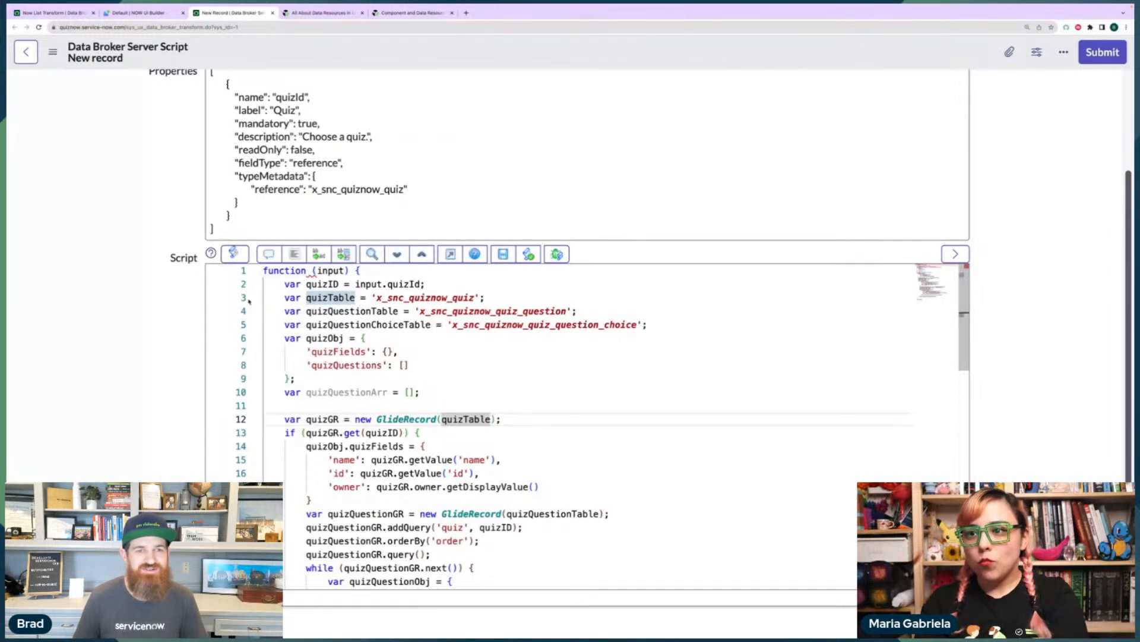
pyautogui.scroll(3, 108, 233)
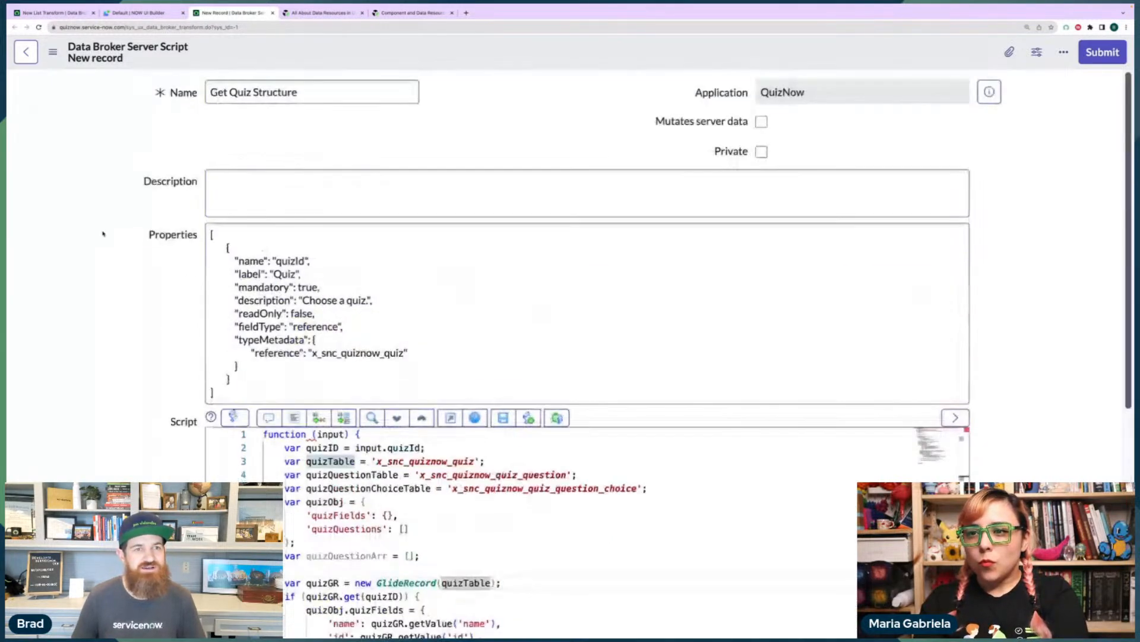
pyautogui.rightClick(458, 61)
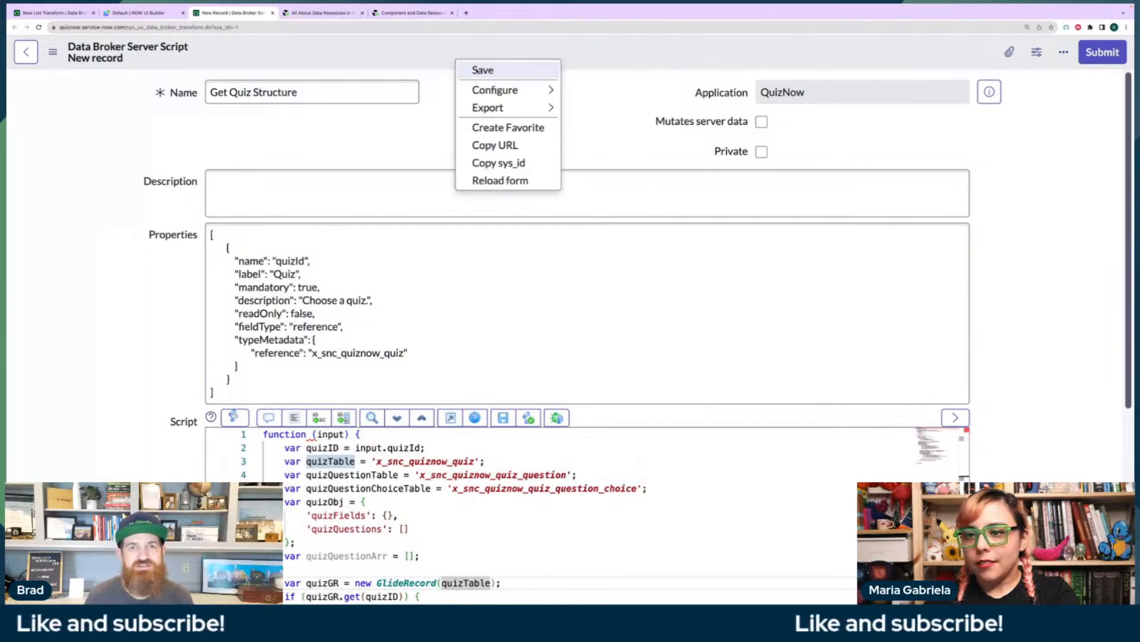
pyautogui.click(477, 71)
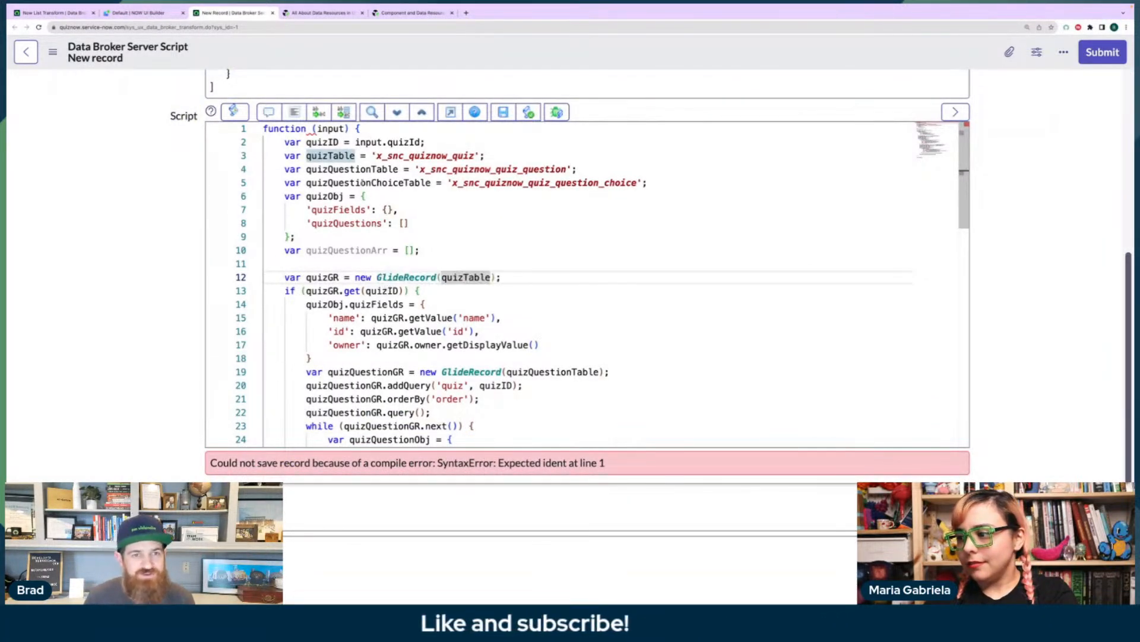
# Inspect the syntax error on line 1 and compare the function declaration with the one in the Now List Transform record.
pyautogui.click(312, 128)
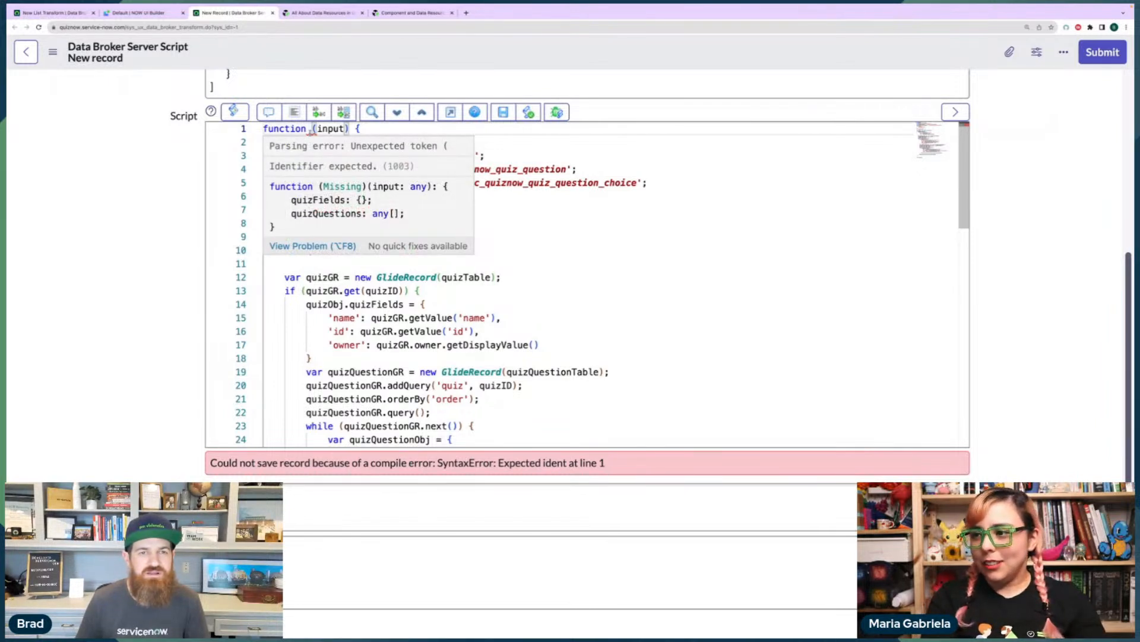
pyautogui.click(419, 127)
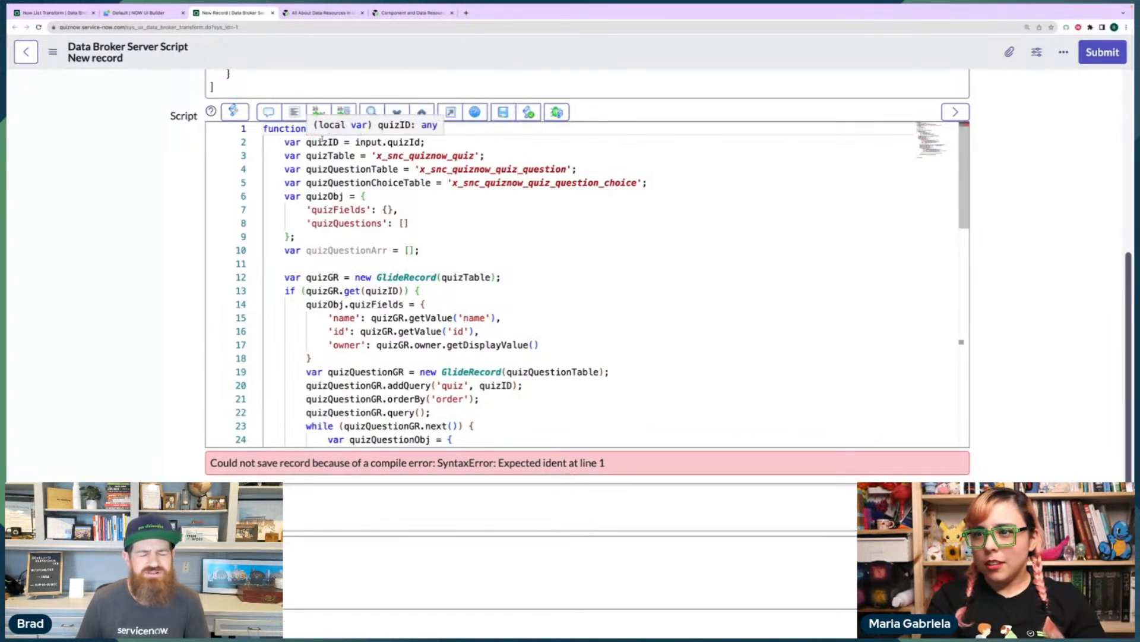
pyautogui.click(47, 12)
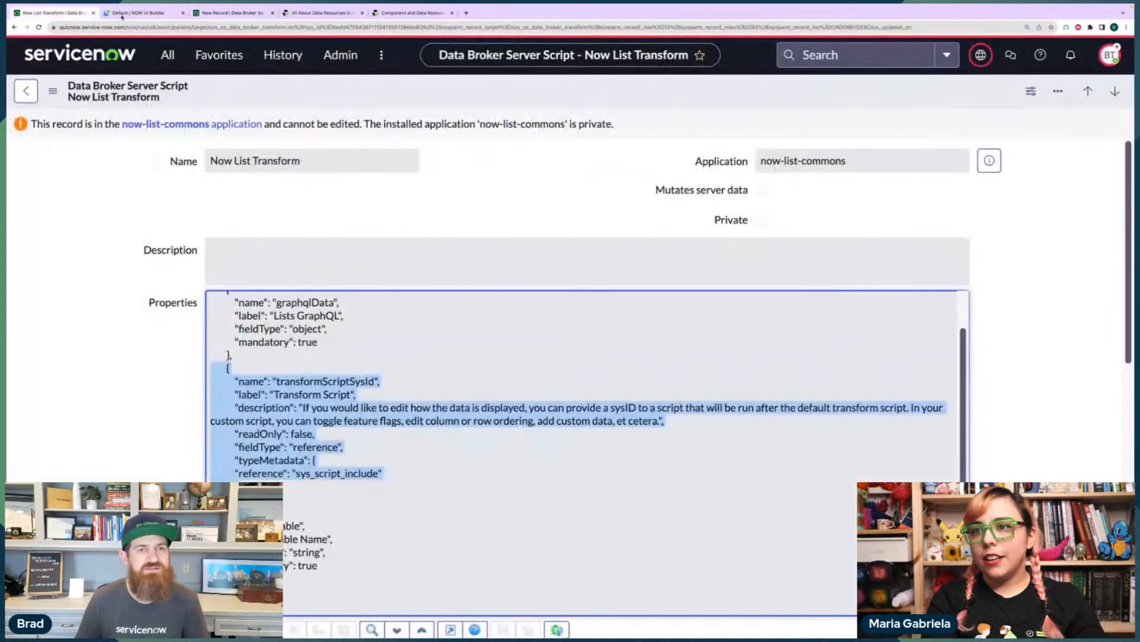
pyautogui.scroll(-3, 150, 458)
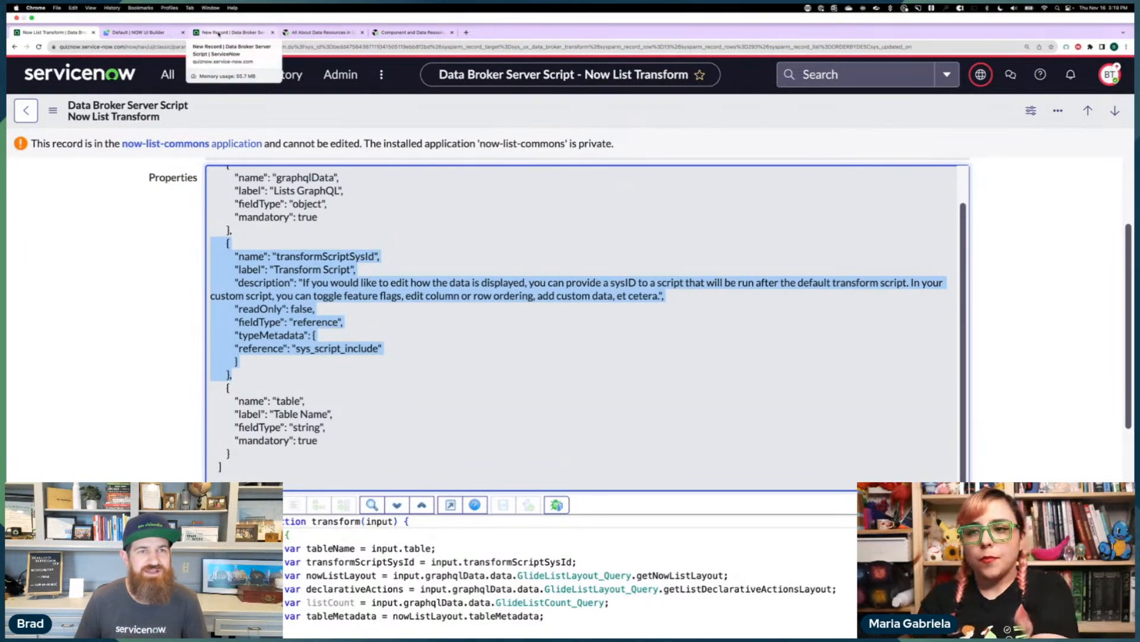
pyautogui.click(220, 34)
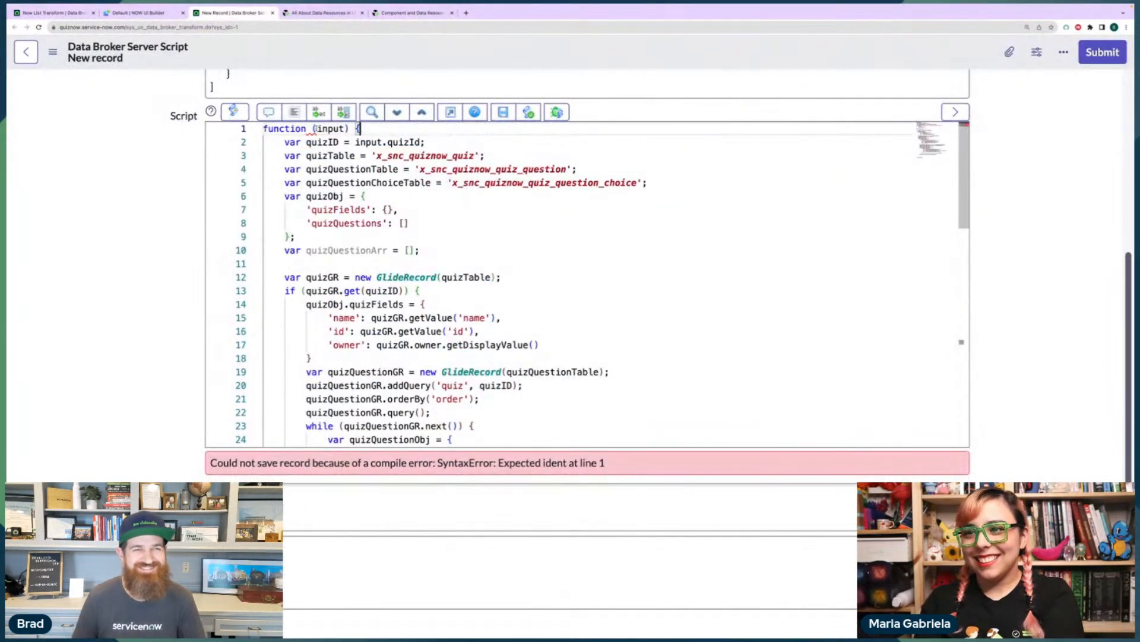
# Name the script's function "transform" so line 1 reads "function transform(input) {", and save the record.
pyautogui.click(311, 128)
pyautogui.write('transfo')
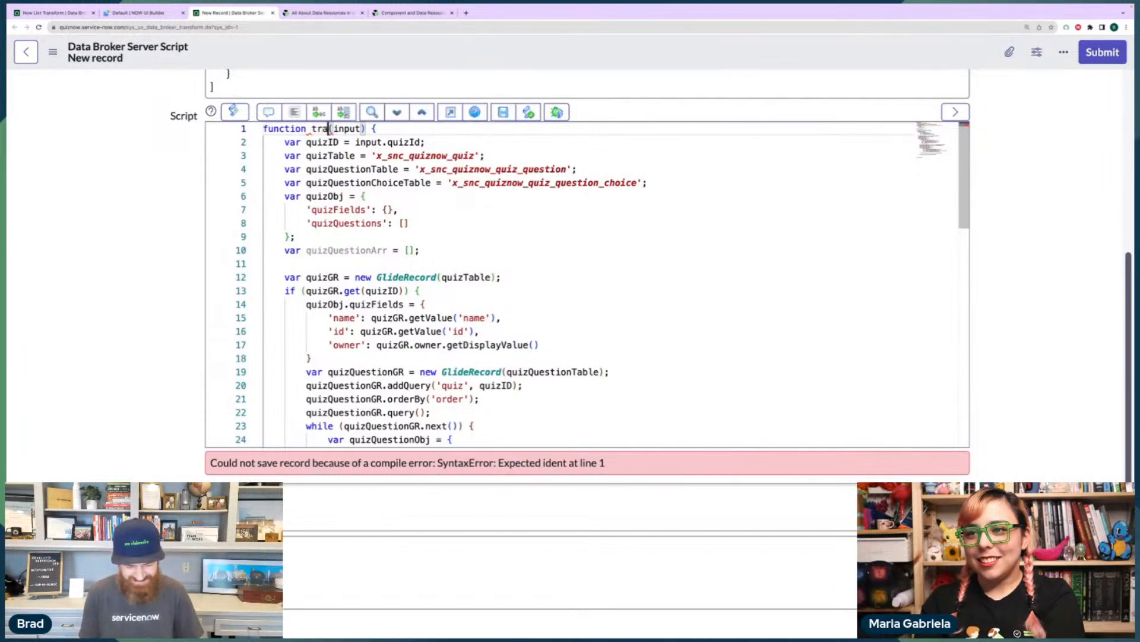
pyautogui.write('rm')
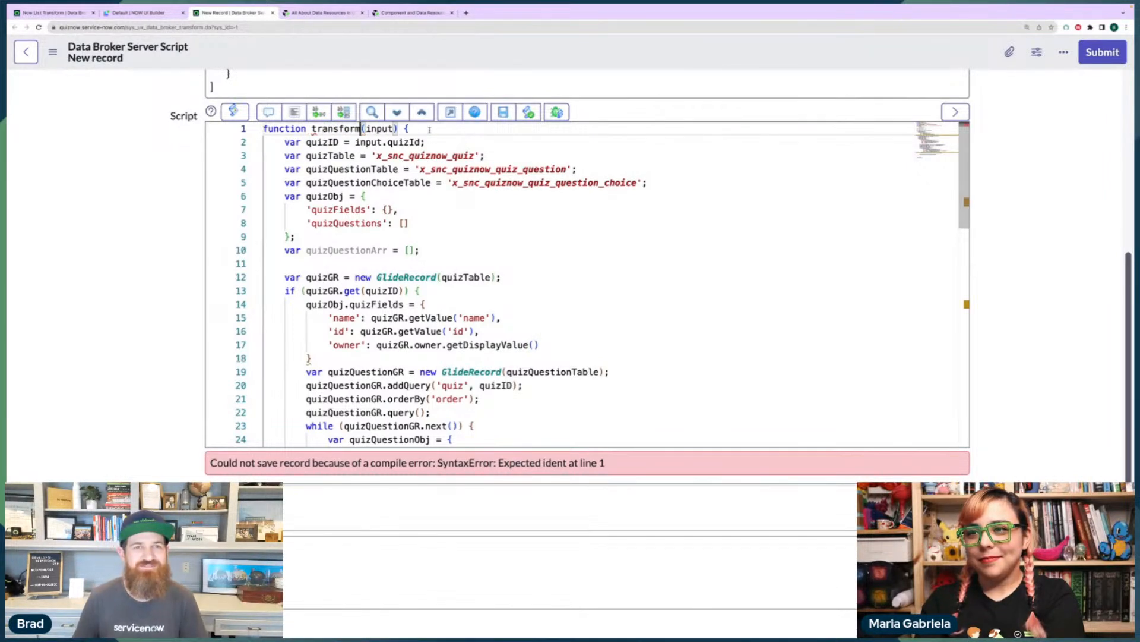
pyautogui.rightClick(320, 62)
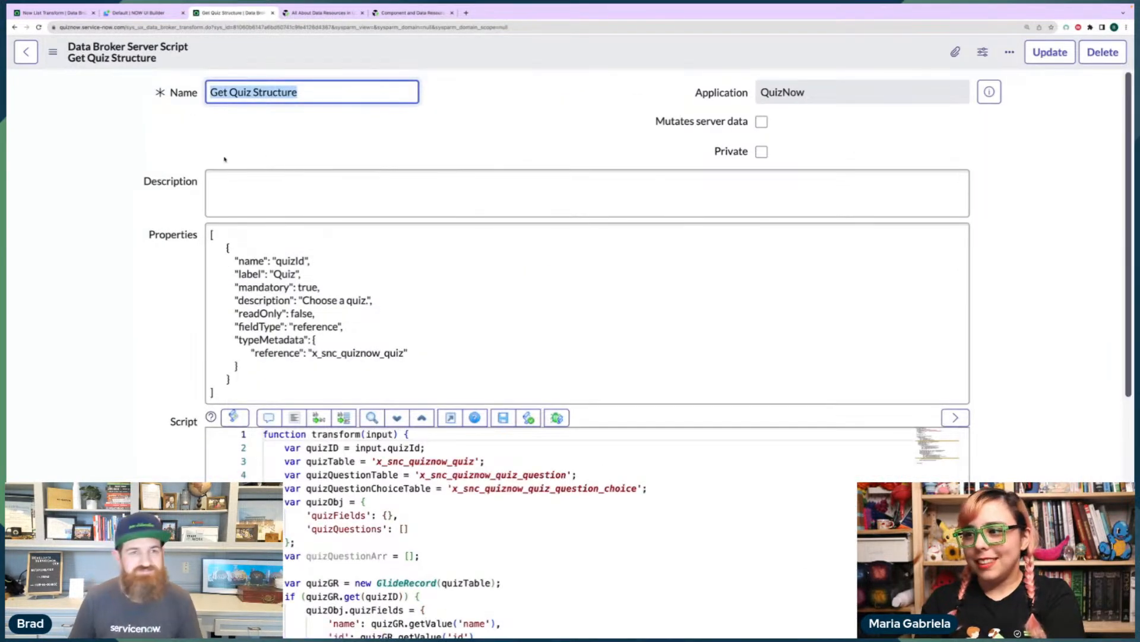
# Copy the sys_id of the Get Quiz Structure record and dismiss the notification.
pyautogui.rightClick(449, 55)
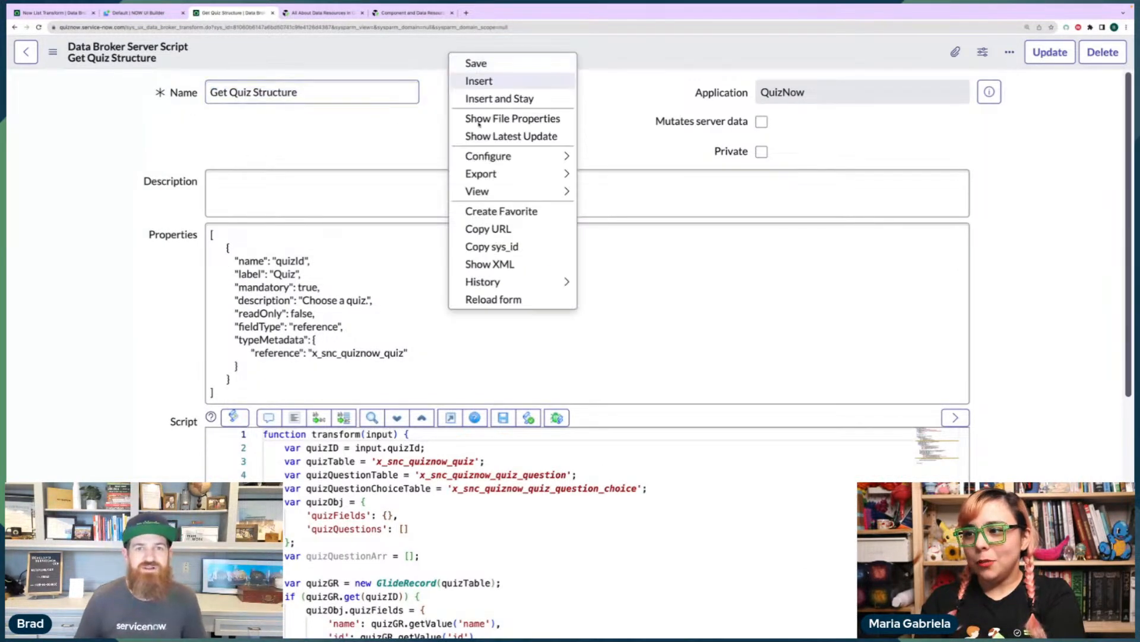
pyautogui.click(488, 247)
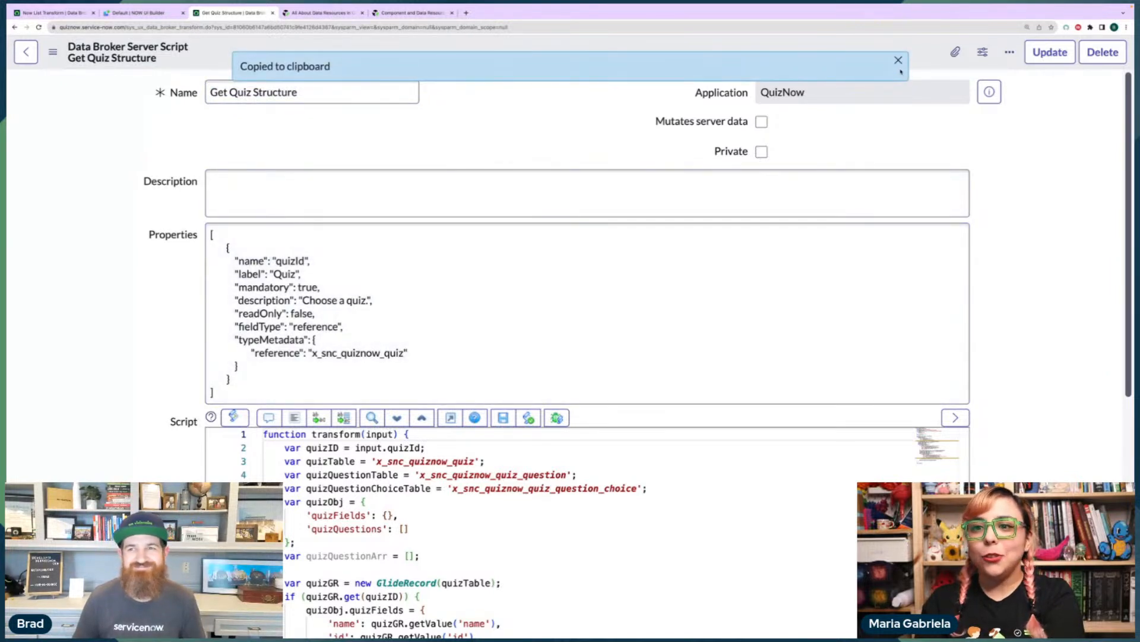
pyautogui.click(899, 62)
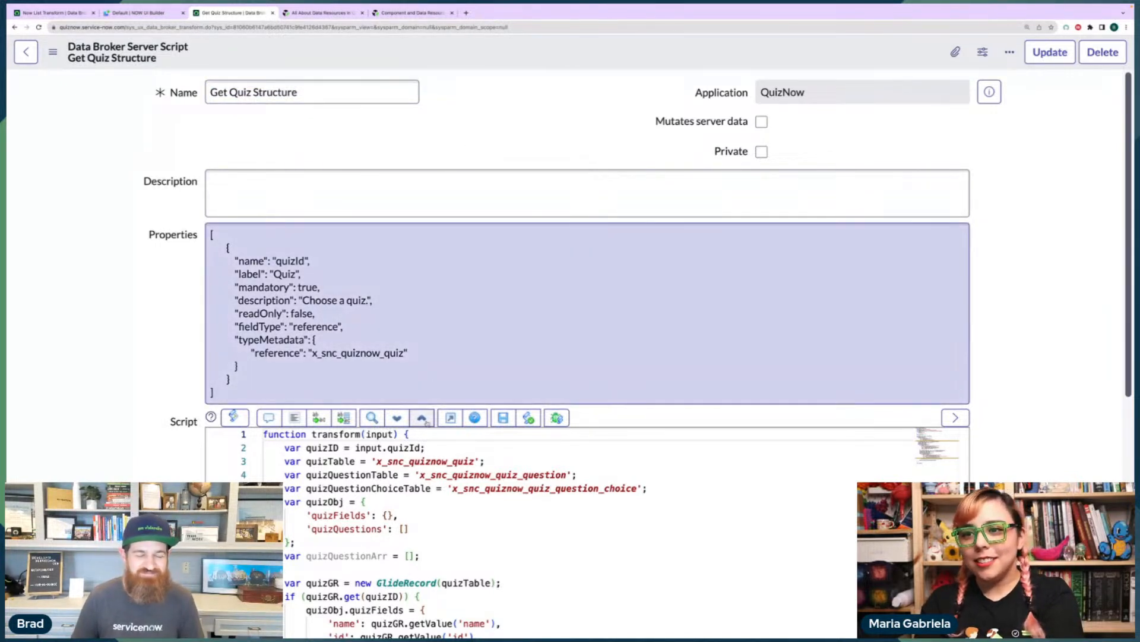
pyautogui.scroll(-2, 121, 472)
pyautogui.scroll(-2, 121, 472)
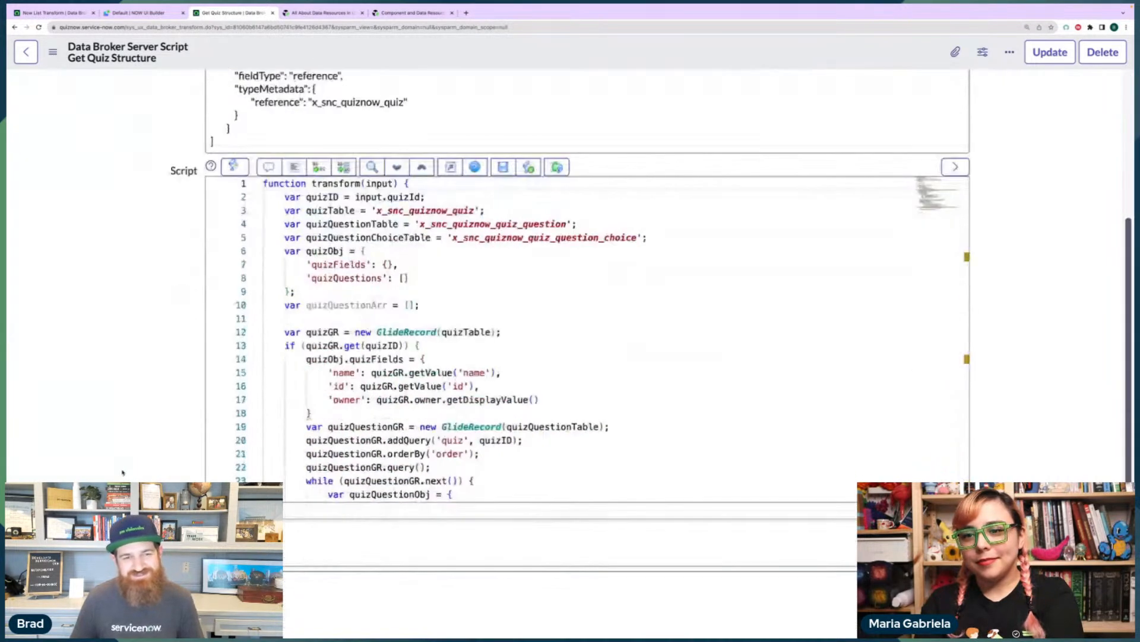
pyautogui.moveTo(308, 414)
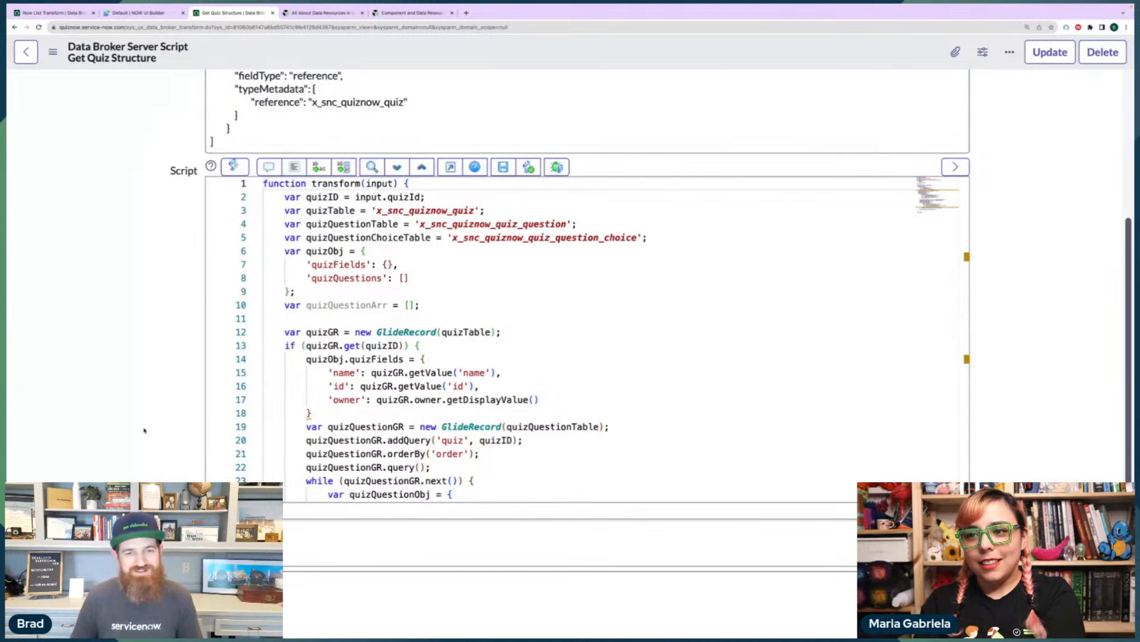
pyautogui.scroll(4, 146, 429)
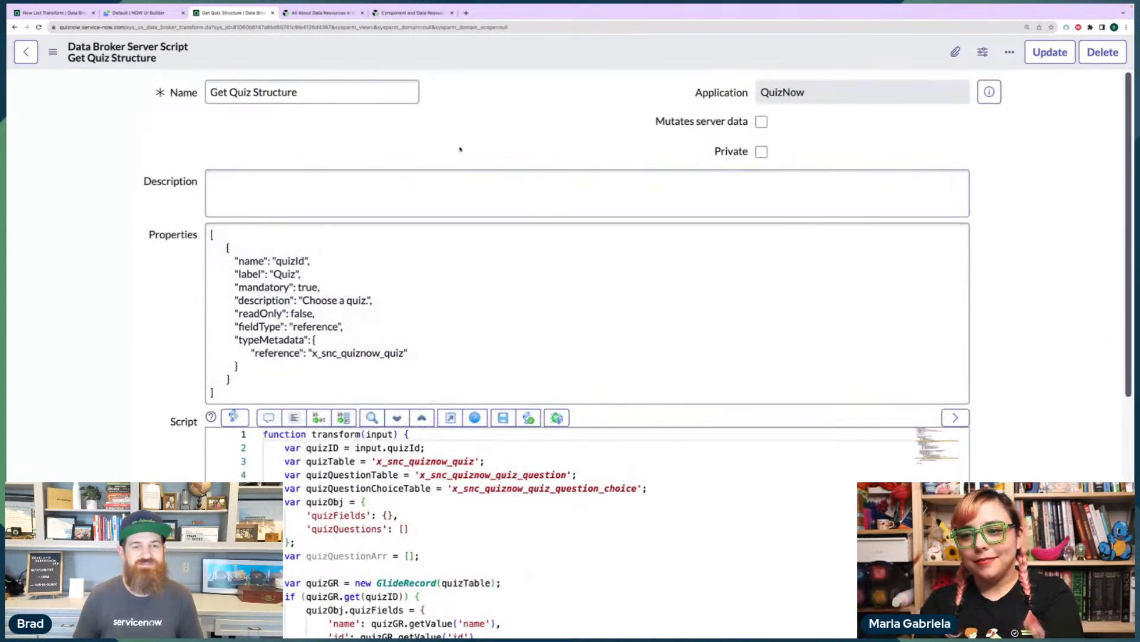
pyautogui.scroll(-1, 144, 331)
pyautogui.scroll(1, 144, 331)
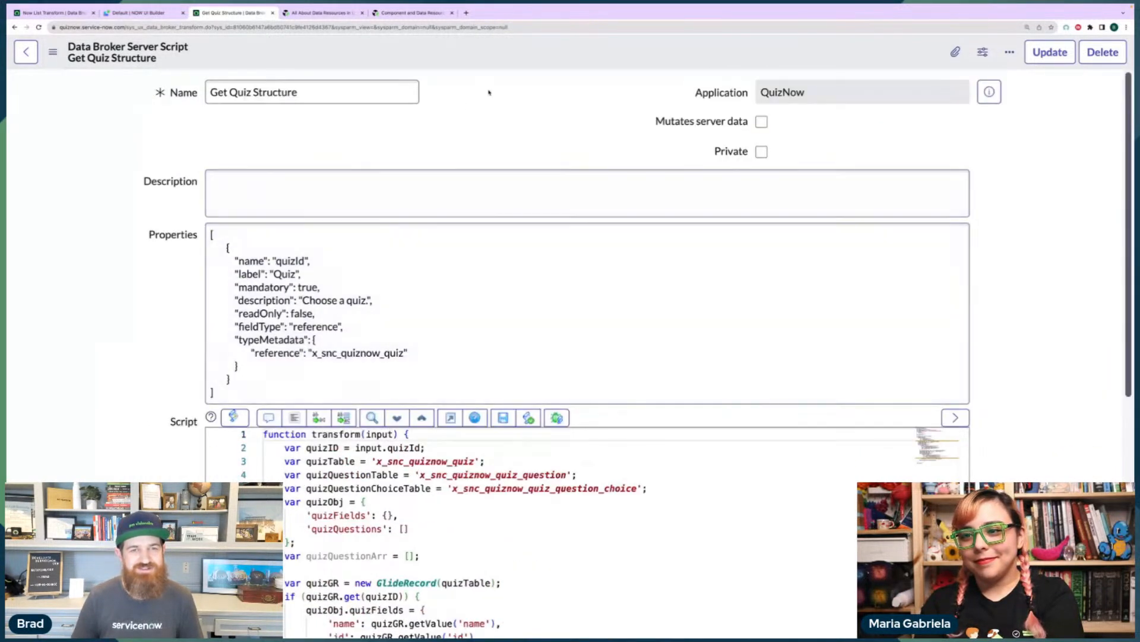
# Search the navigator for "acl" from the Now List Transform page, open Access Controls and start a new Access Control record.
pyautogui.click(53, 13)
pyautogui.click(168, 54)
pyautogui.hotkey('ctrl', 'a')
pyautogui.press('BackSpace')
pyautogui.write('acl')
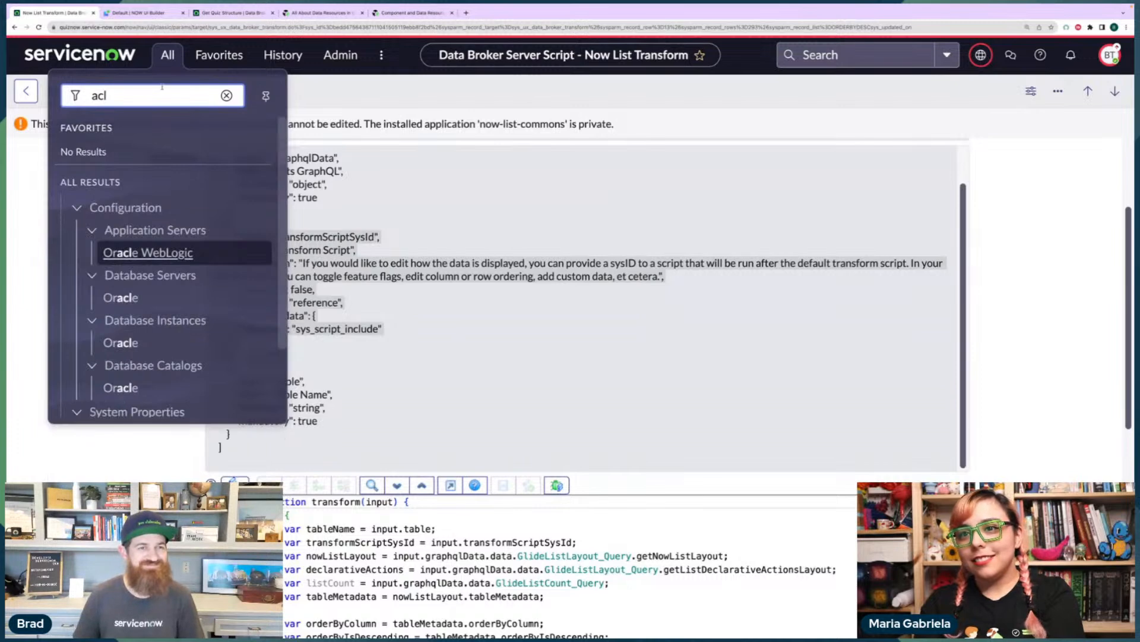
pyautogui.scroll(-2, 165, 238)
pyautogui.click(165, 396)
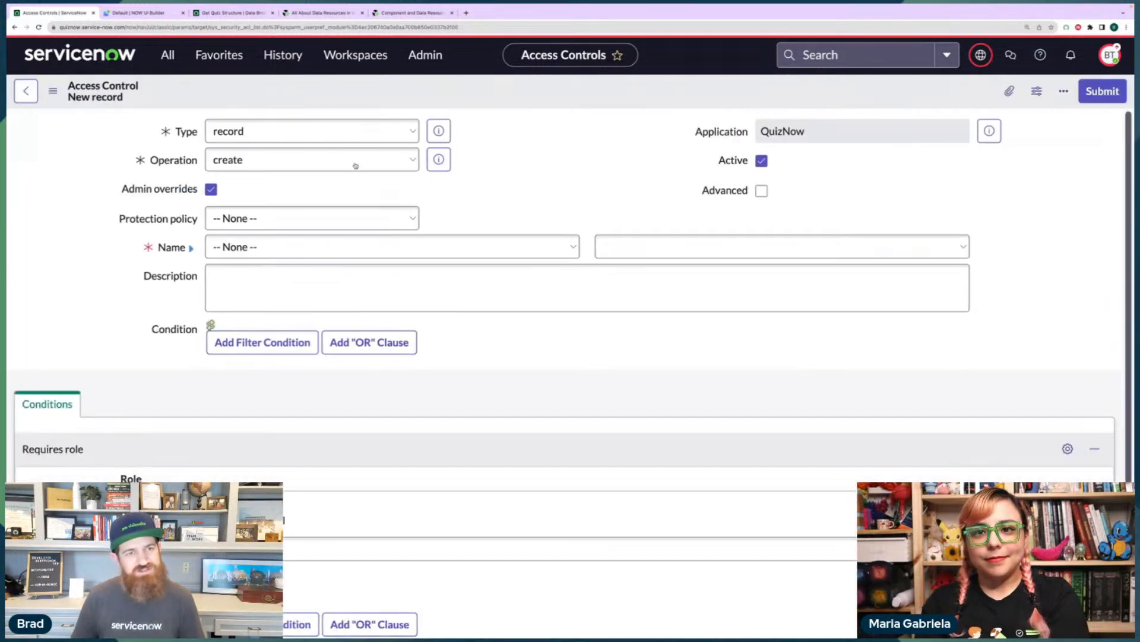
# Set the new access control's type to ux_data_broker and its operation to read.
pyautogui.click(352, 131)
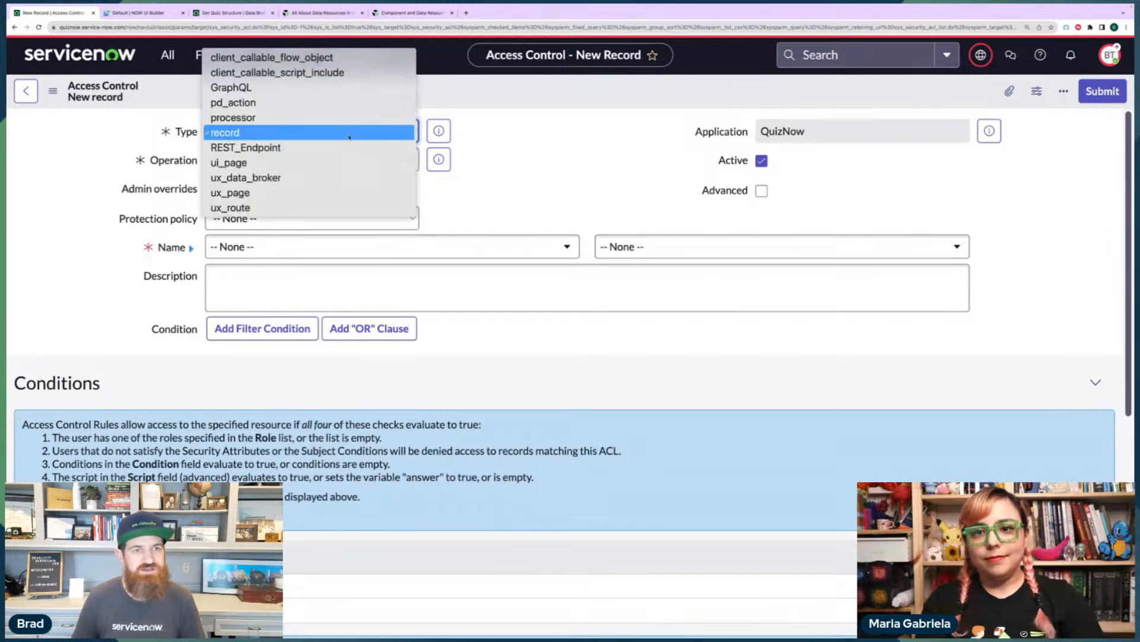
pyautogui.click(273, 177)
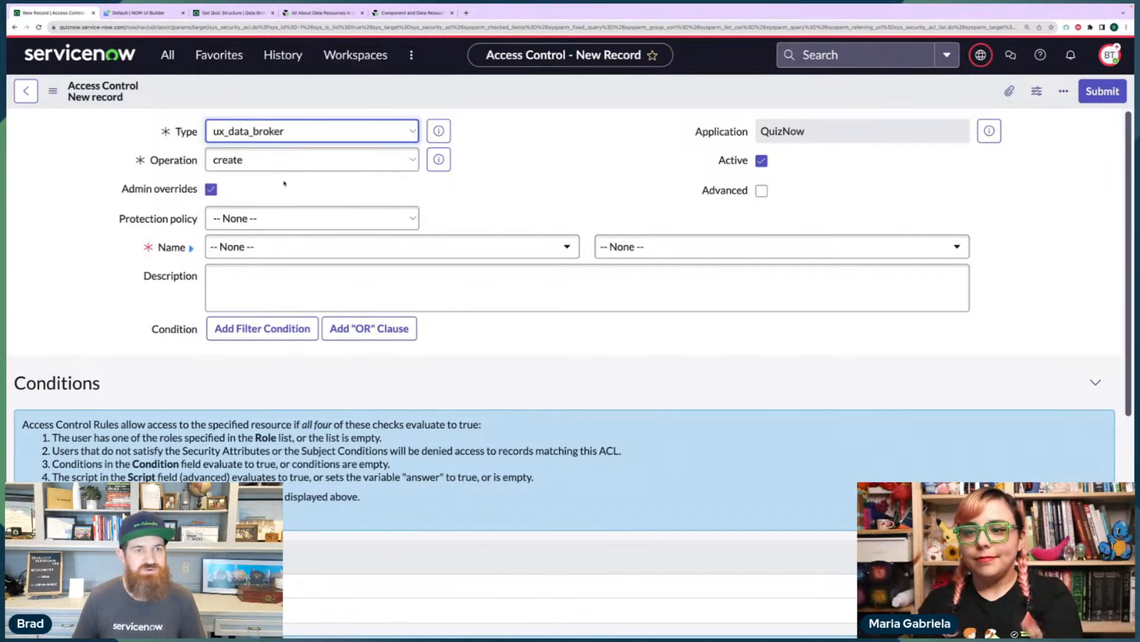
pyautogui.click(380, 162)
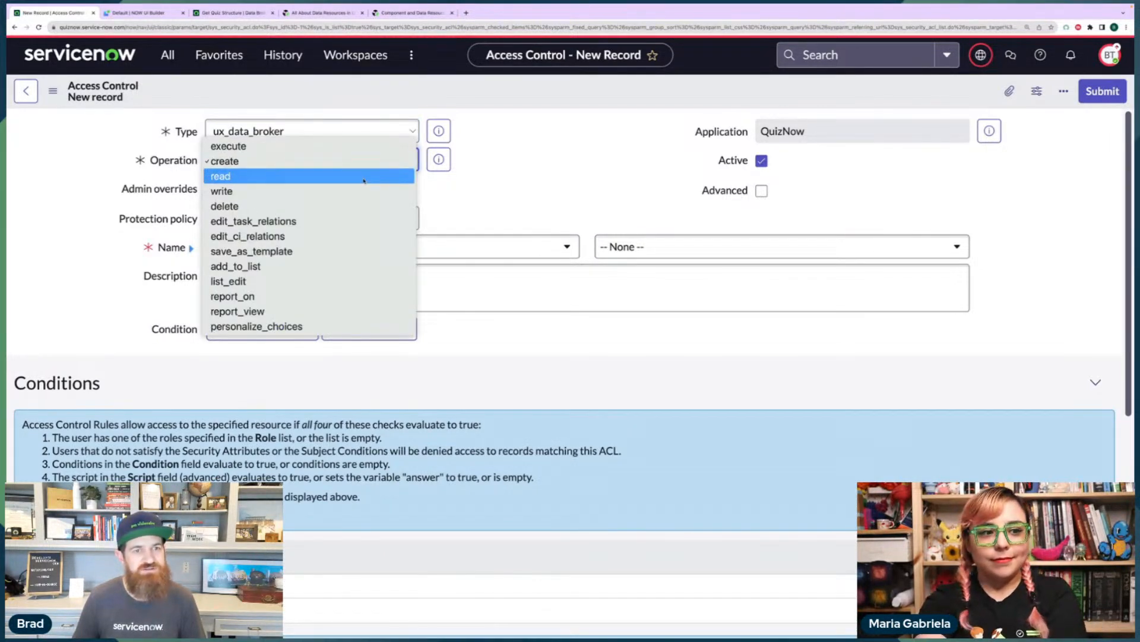
pyautogui.click(364, 177)
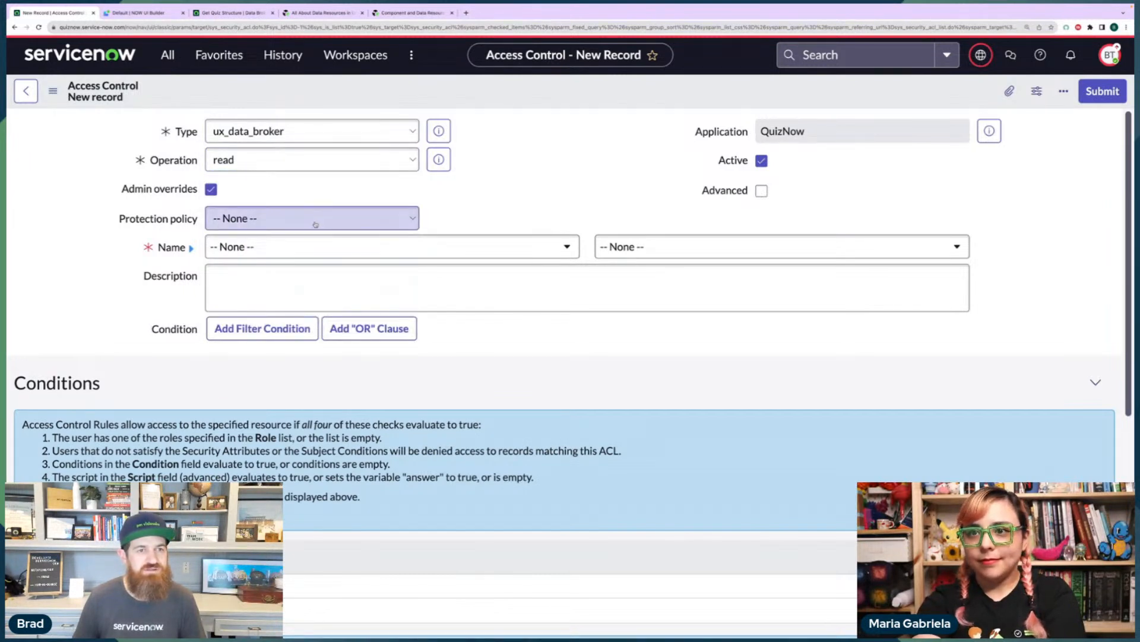
# Name the access control with the copied sys_id 81060b6147a6bd50741c9fe4126d4367, review its conditions and submit the record.
pyautogui.click(229, 246)
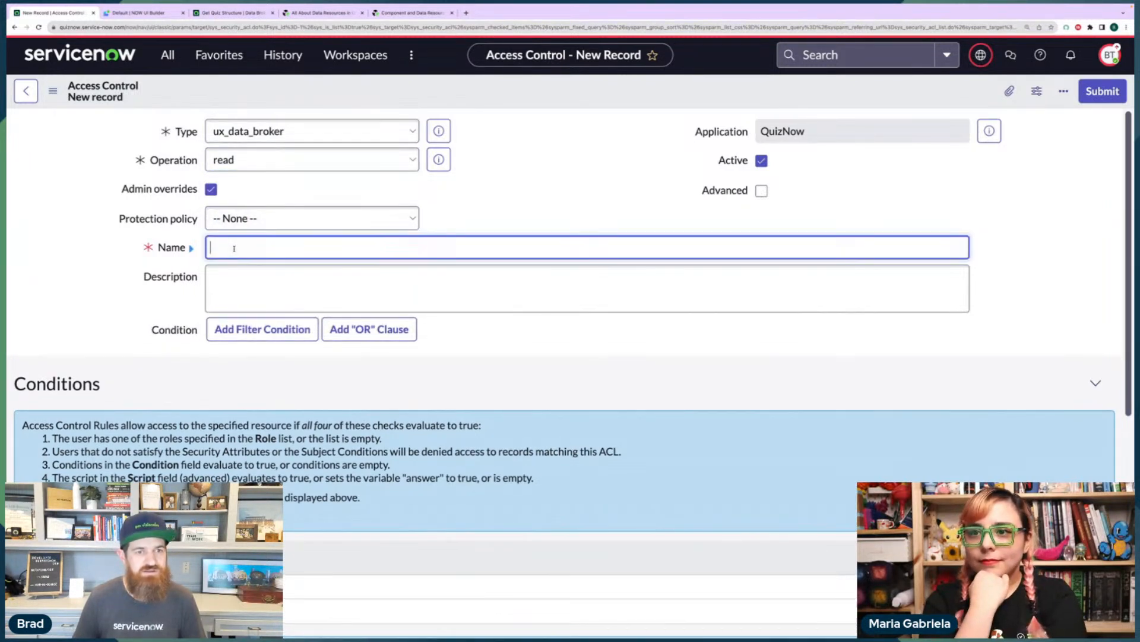
pyautogui.write('81060b6147a6bd50741c9fe4126d4367')
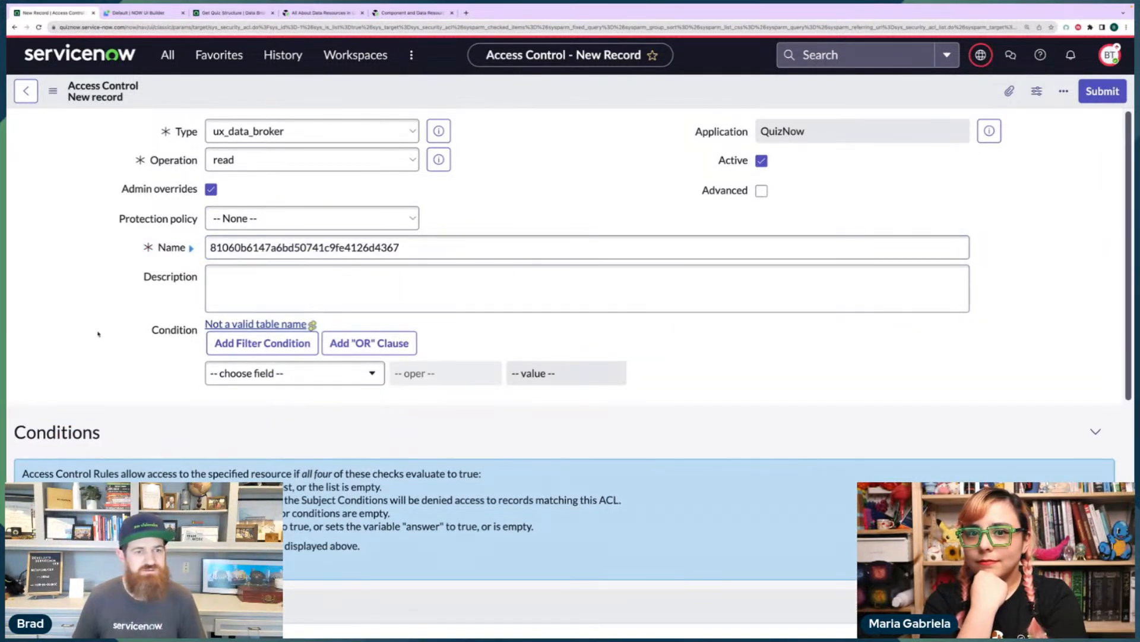
pyautogui.scroll(-6, 97, 330)
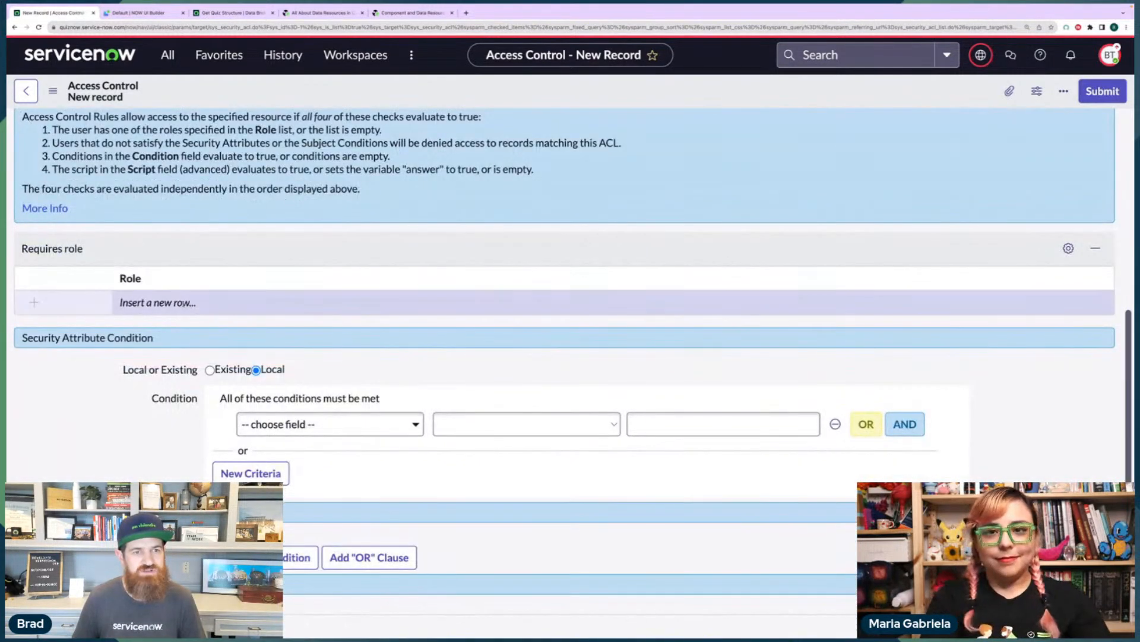
pyautogui.scroll(-1, 257, 356)
pyautogui.scroll(6, 272, 392)
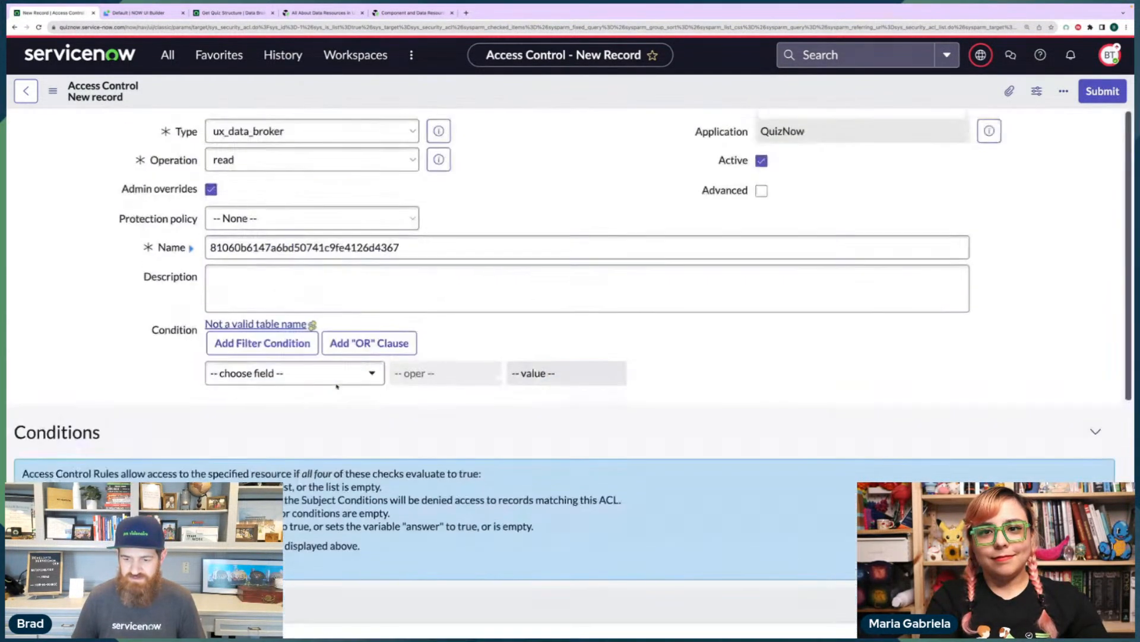
pyautogui.click(1100, 97)
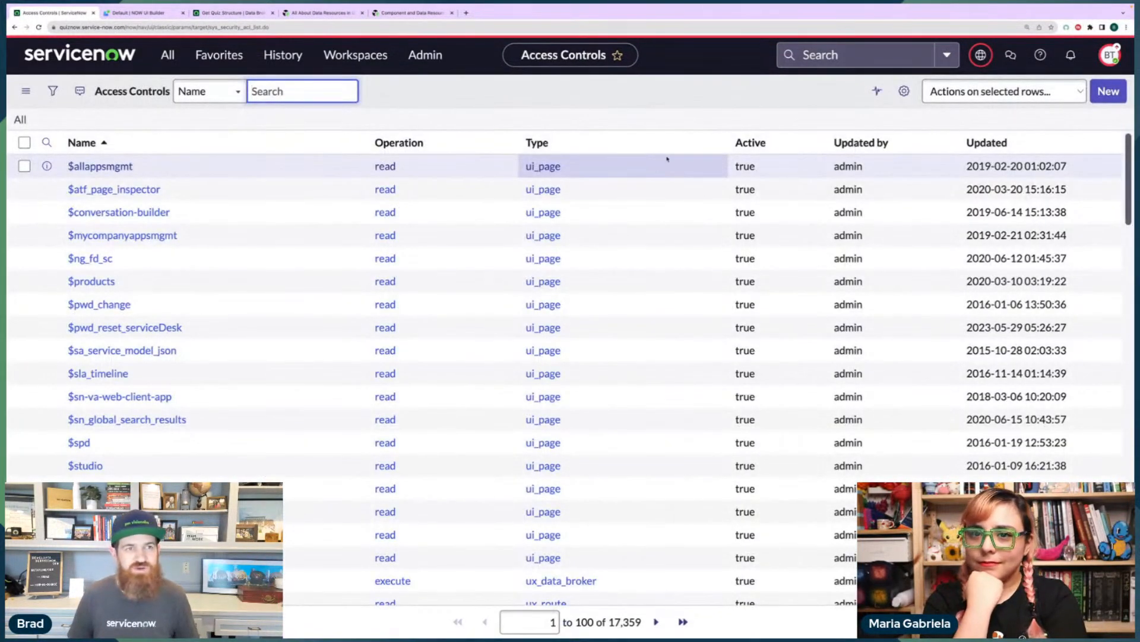
# Switch to UI Builder, search the data resources for "quiz" and add Get Quiz Structure to the Quiz builder page.
pyautogui.click(179, 13)
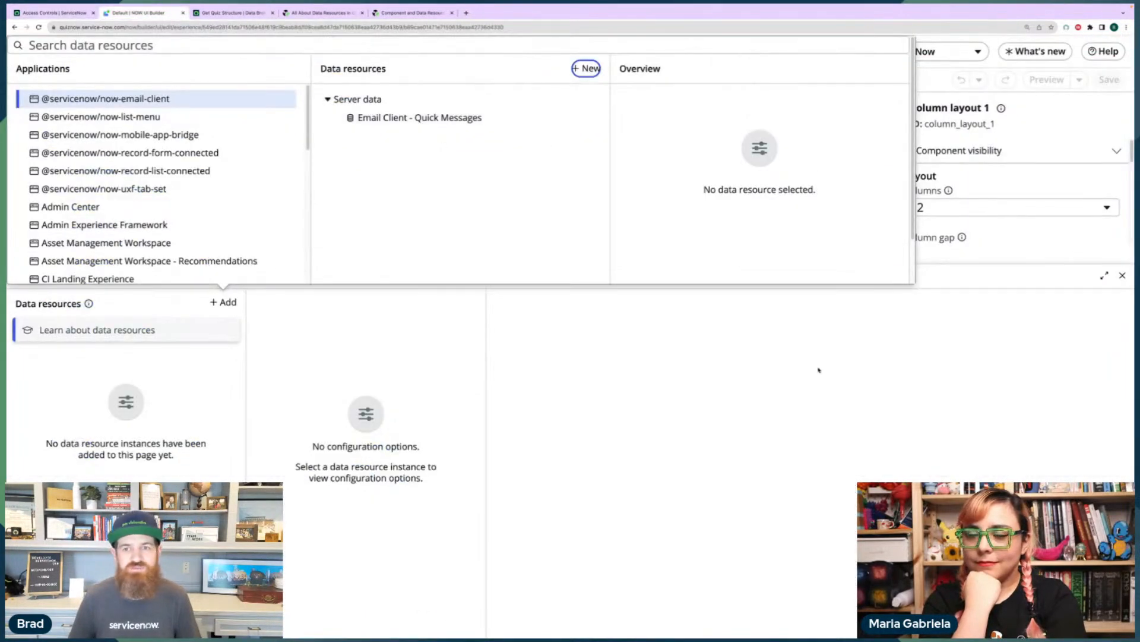
pyautogui.click(816, 351)
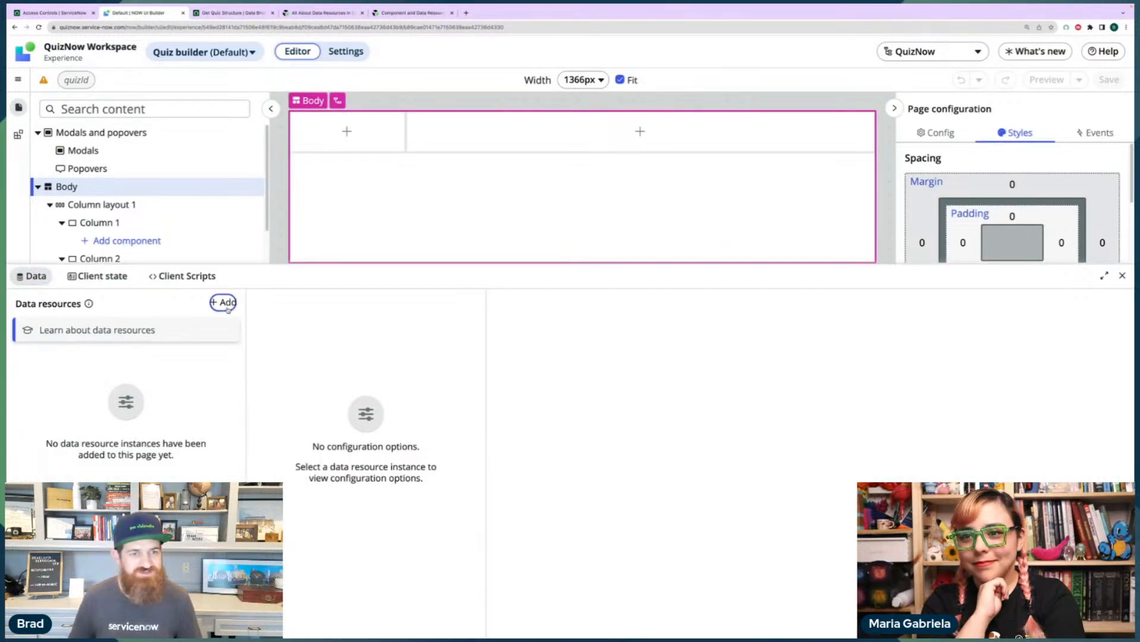
pyautogui.click(223, 301)
pyautogui.write('quiz')
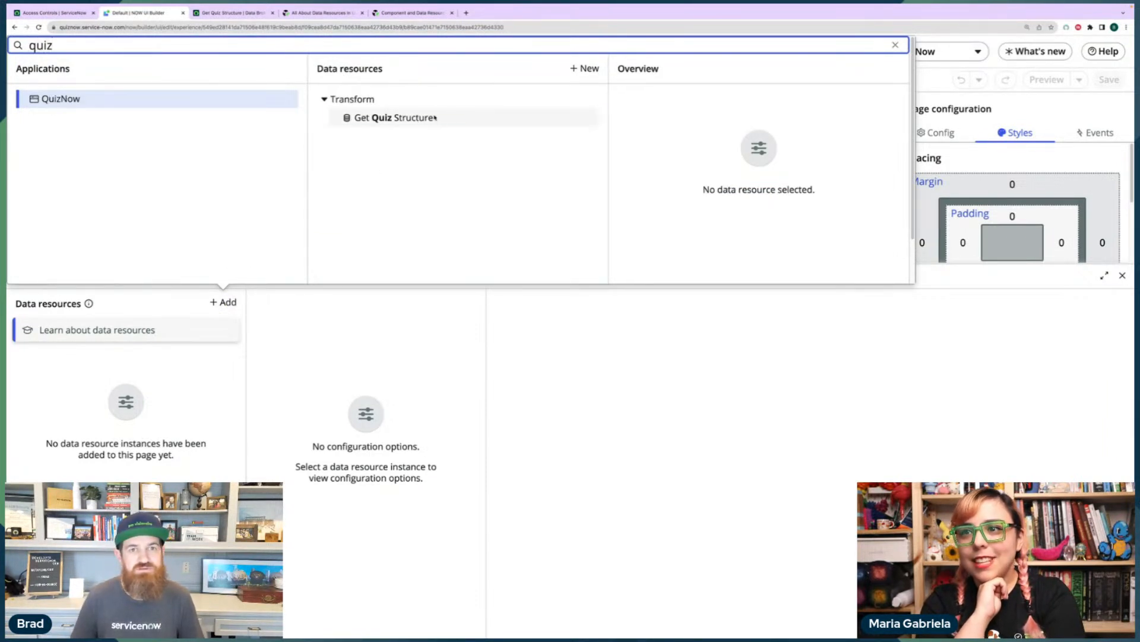
pyautogui.click(404, 118)
pyautogui.scroll(-1, 765, 207)
pyautogui.scroll(-1, 764, 207)
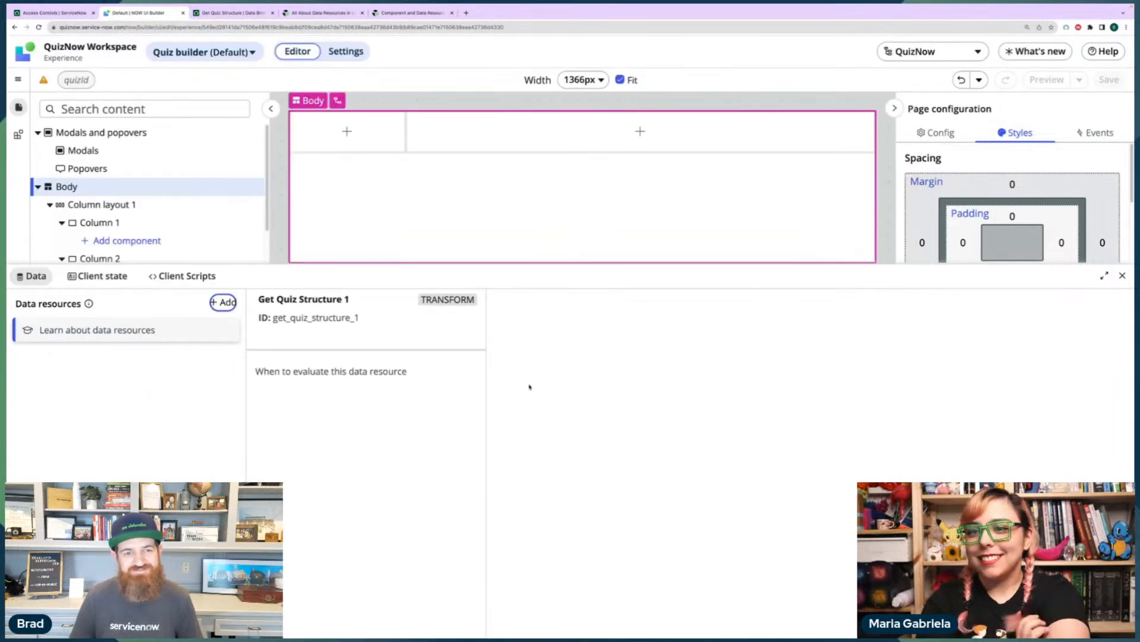
# Inspect the error output of the Get Quiz Structure instance and select an existing quiz as its Quiz input.
pyautogui.doubleClick(576, 377)
pyautogui.tripleClick(669, 378)
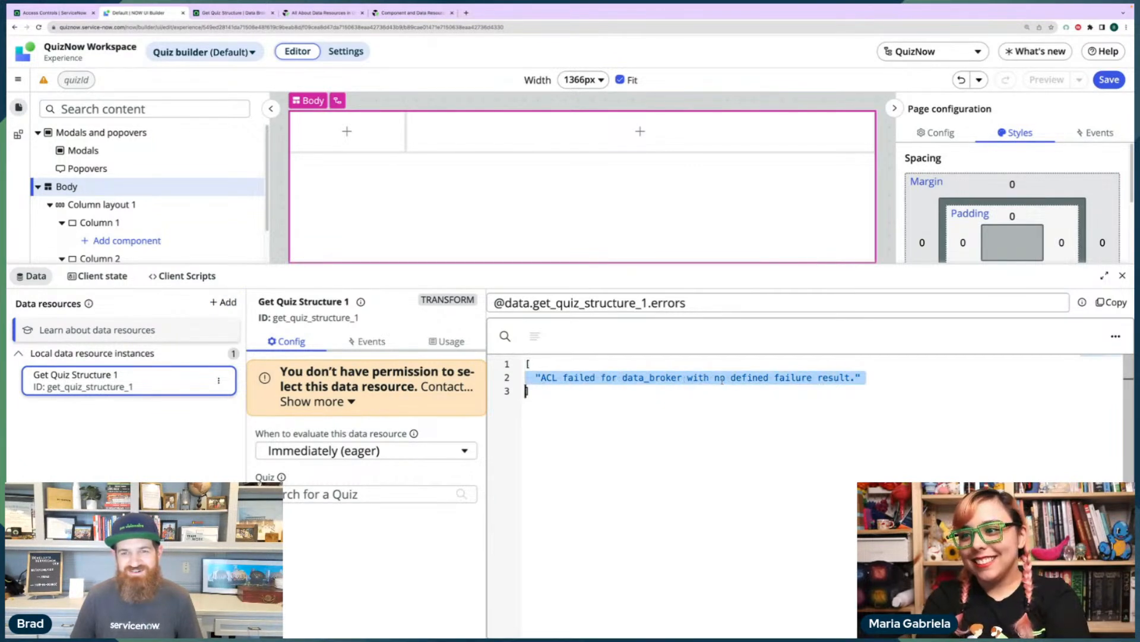
pyautogui.click(619, 392)
pyautogui.click(311, 496)
pyautogui.click(308, 514)
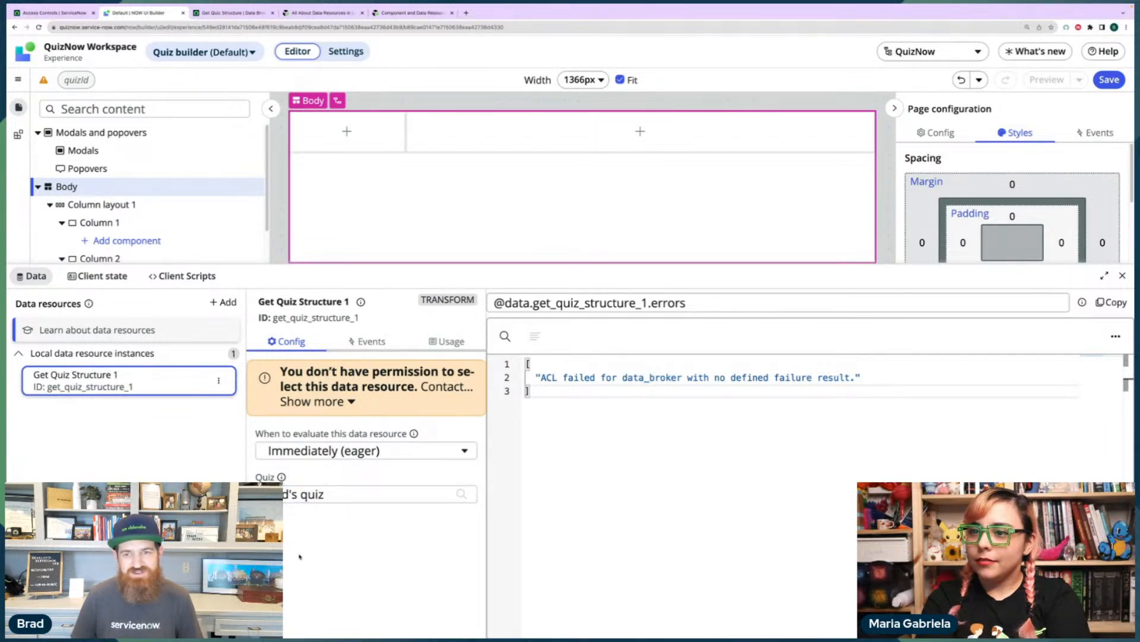
# Search the web in a new browser tab for "developer blog data resources" and open the ServiceNow "UI Builder - Data Resources" post.
pyautogui.click(38, 15)
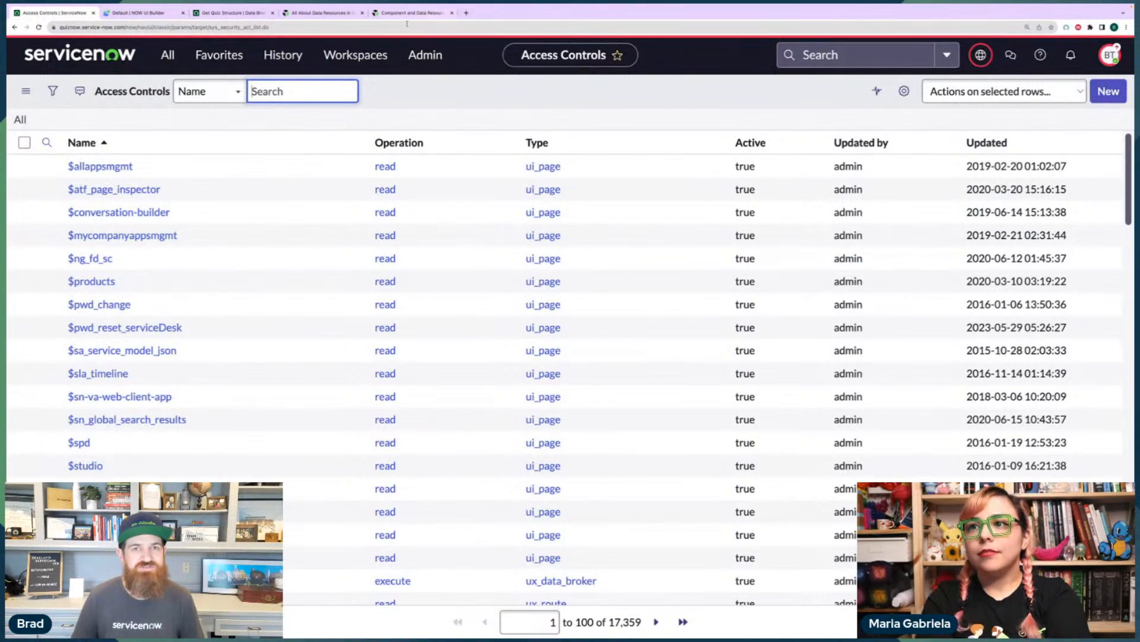
pyautogui.click(467, 13)
pyautogui.write('developer blog da')
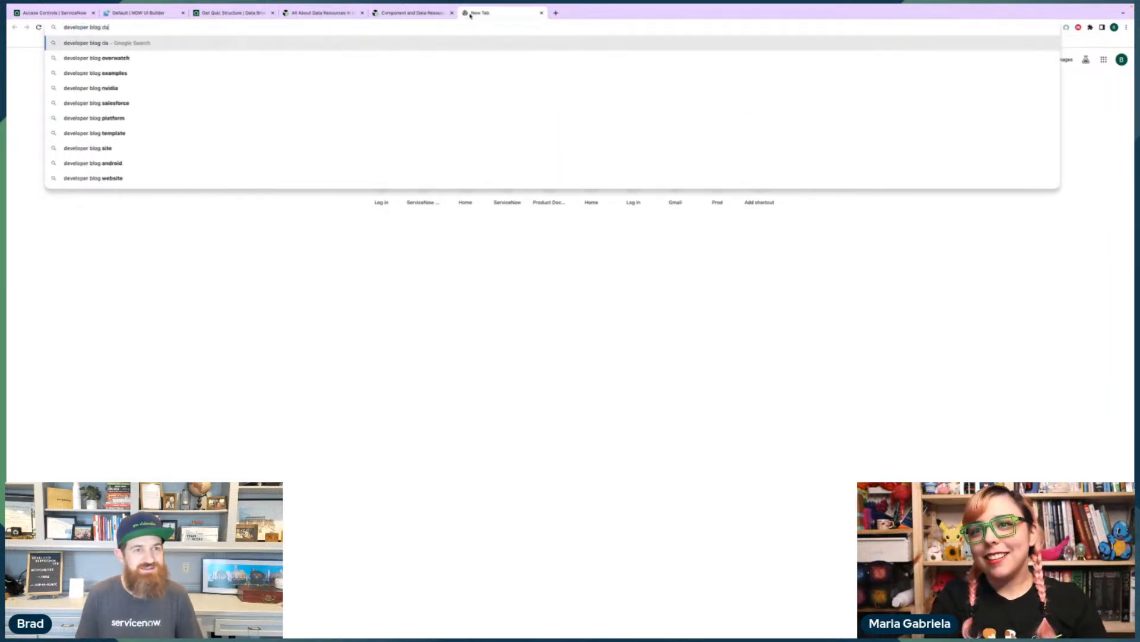
pyautogui.write('ta resources')
pyautogui.press('Return')
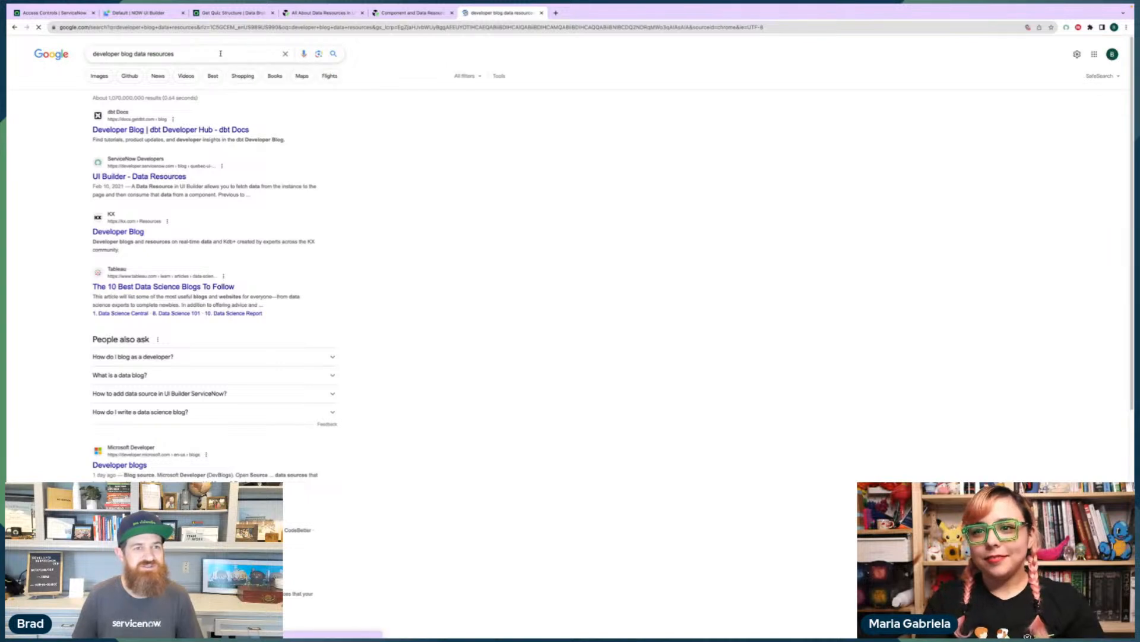
pyautogui.click(166, 176)
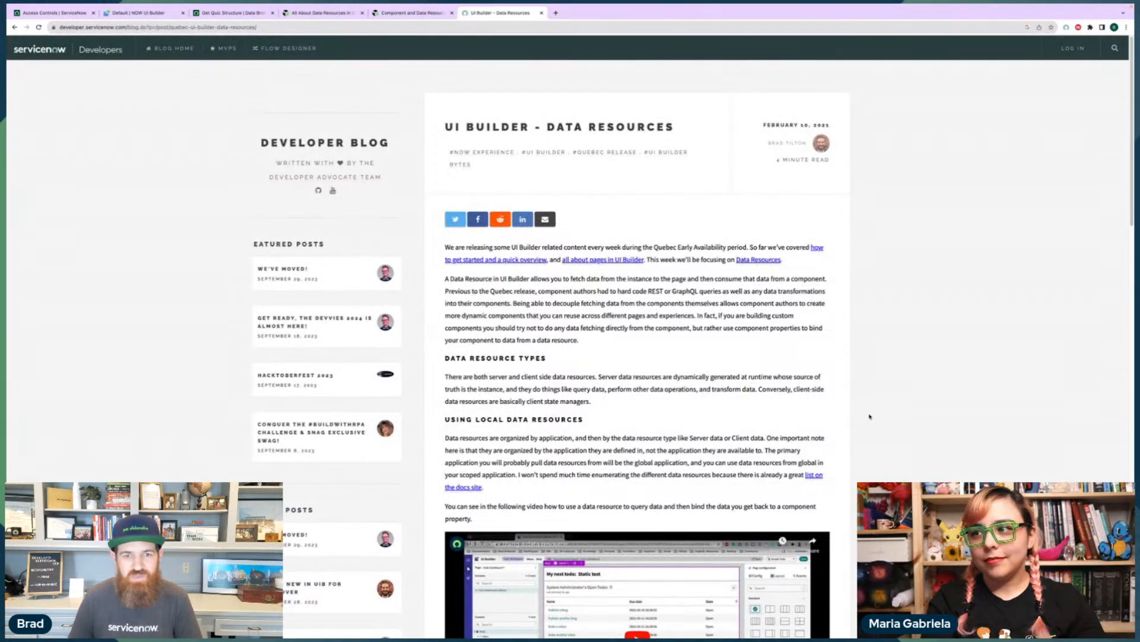
# Read the blog post's steps for creating a data resource to check which ACL operation it needs.
pyautogui.scroll(-15, 870, 415)
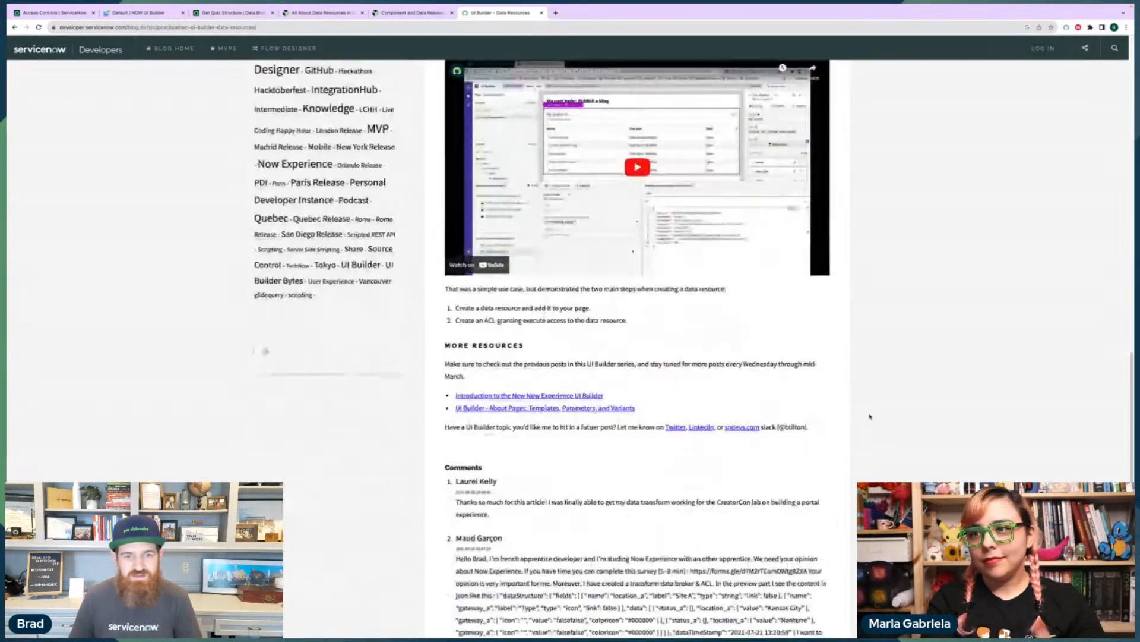
pyautogui.moveTo(456, 321); pyautogui.dragTo(633, 321)
pyautogui.click(635, 323)
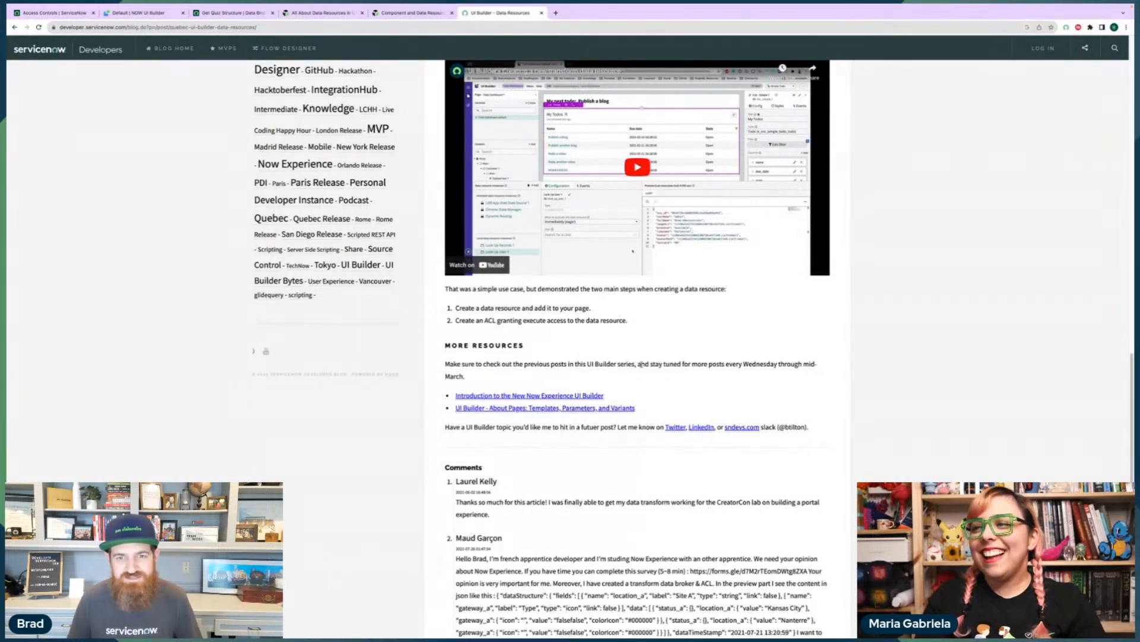
pyautogui.scroll(1, 794, 374)
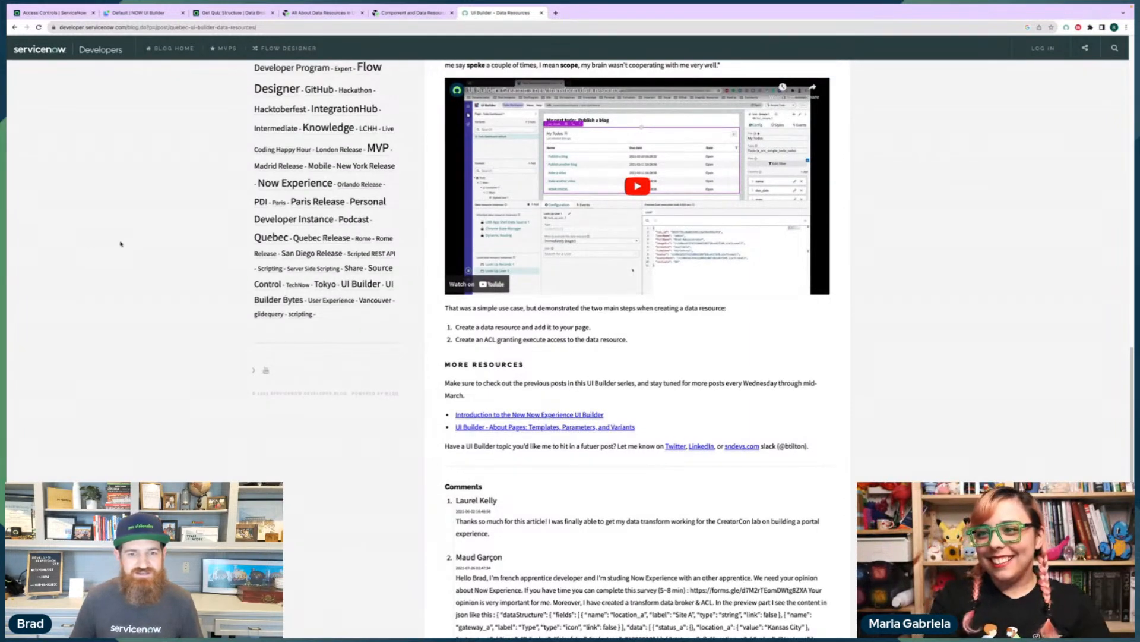
# Sort the Access Controls list by Updated, newest first, and filter it to records of type ux_data_broker.
pyautogui.click(54, 12)
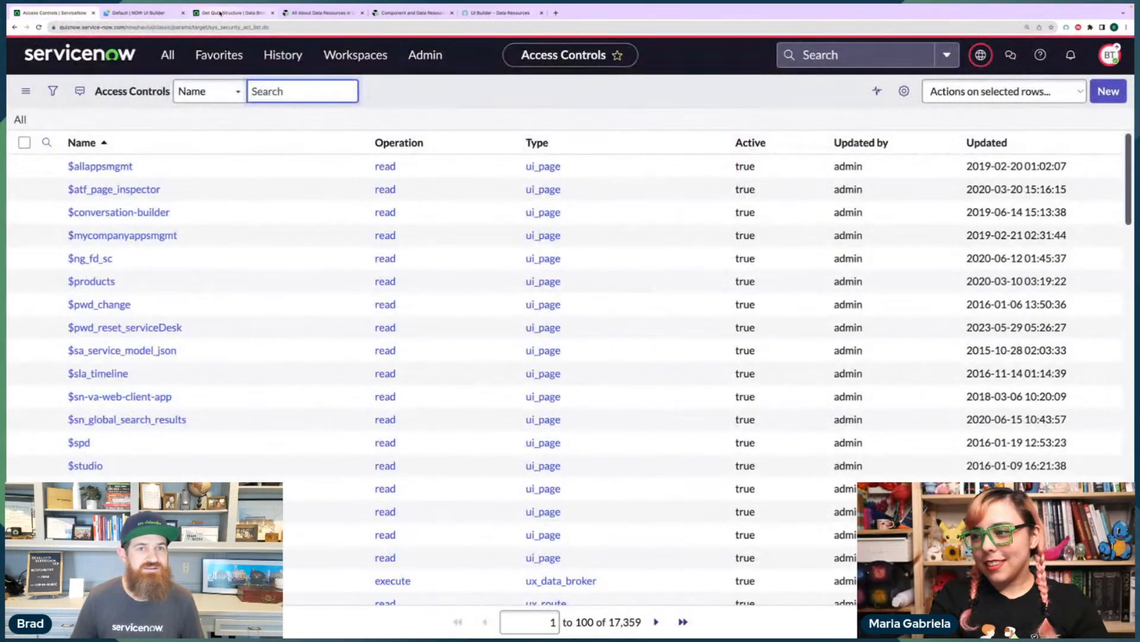
pyautogui.rightClick(980, 143)
pyautogui.press('Escape')
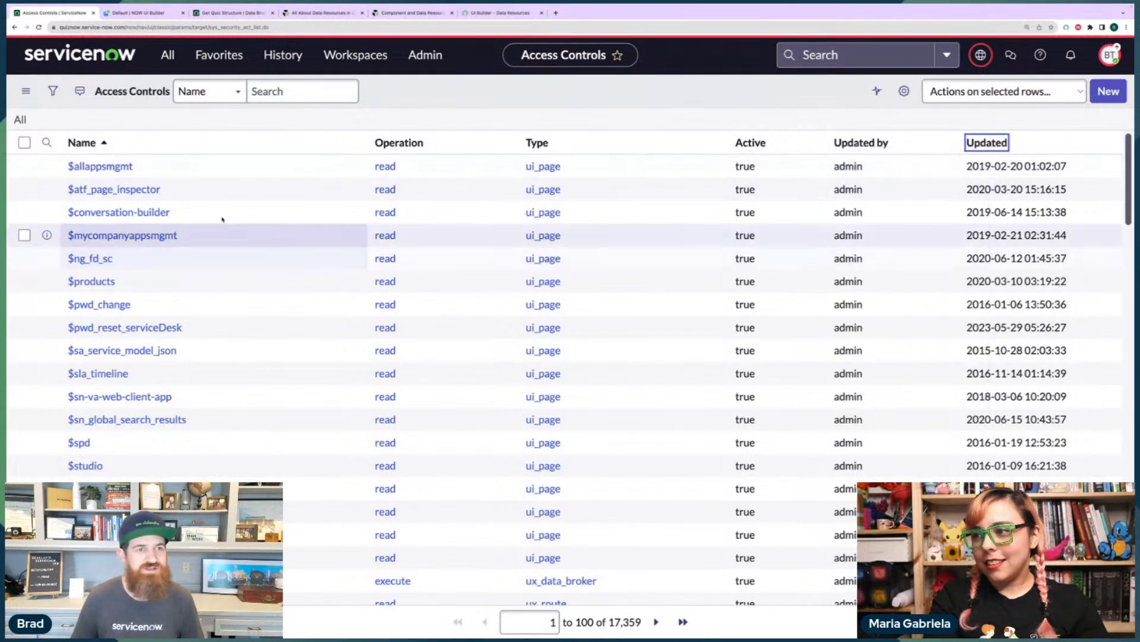
pyautogui.press('Return')
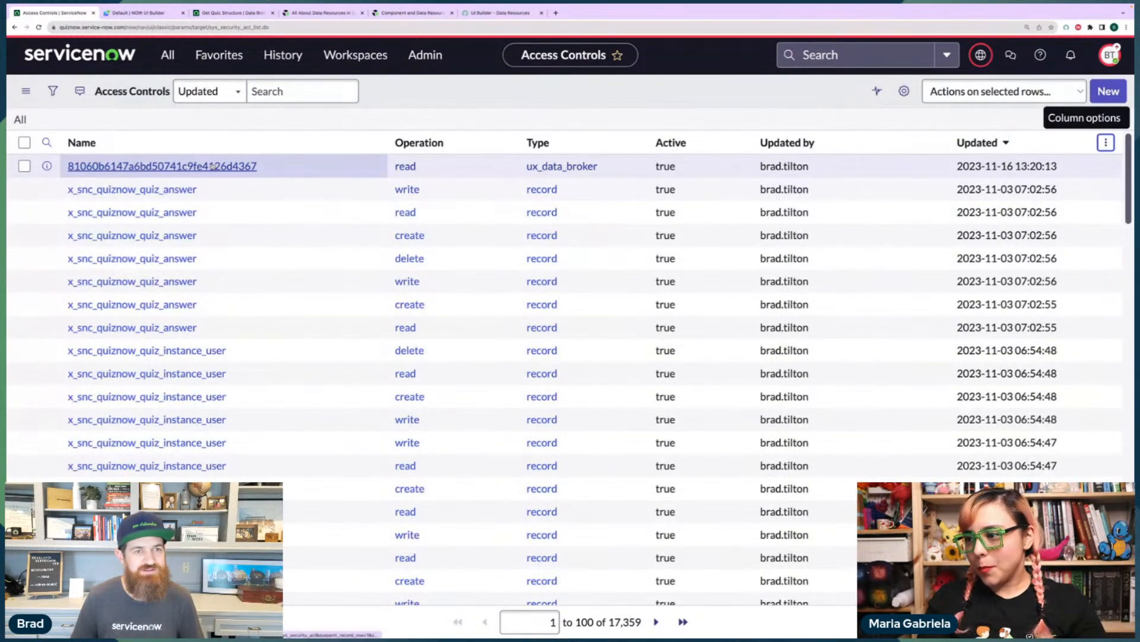
pyautogui.rightClick(625, 167)
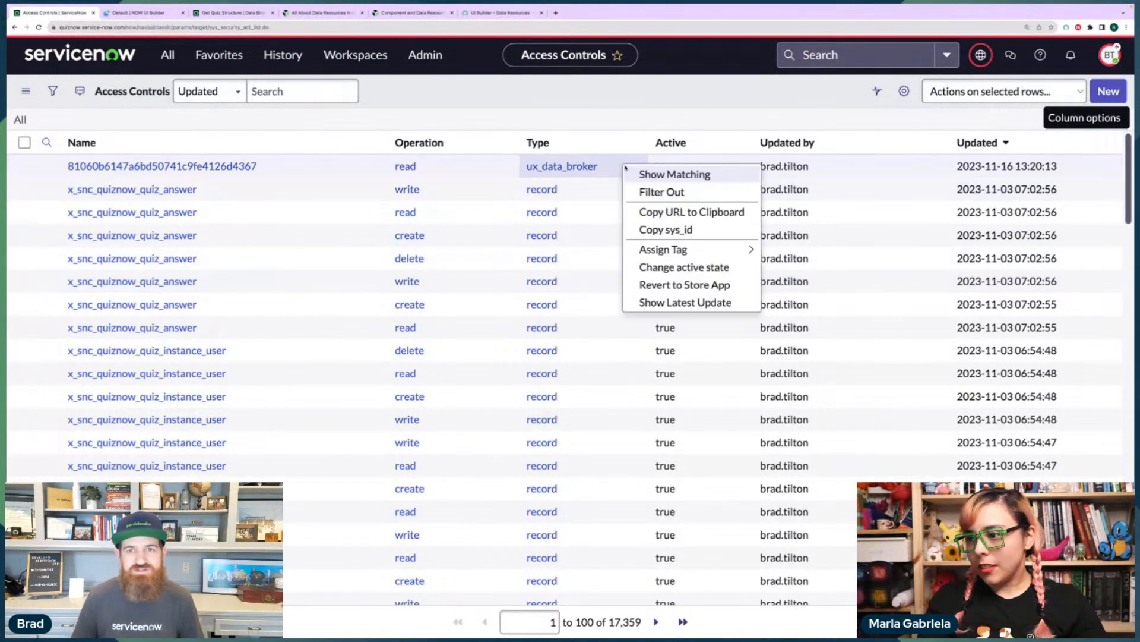
pyautogui.click(653, 174)
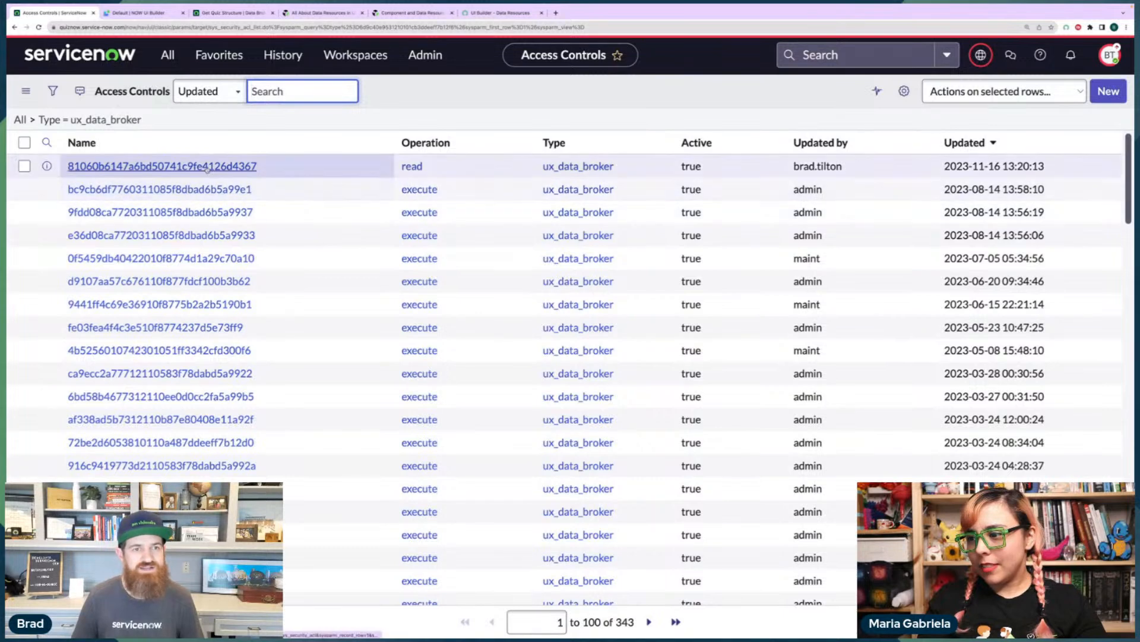
pyautogui.click(200, 190)
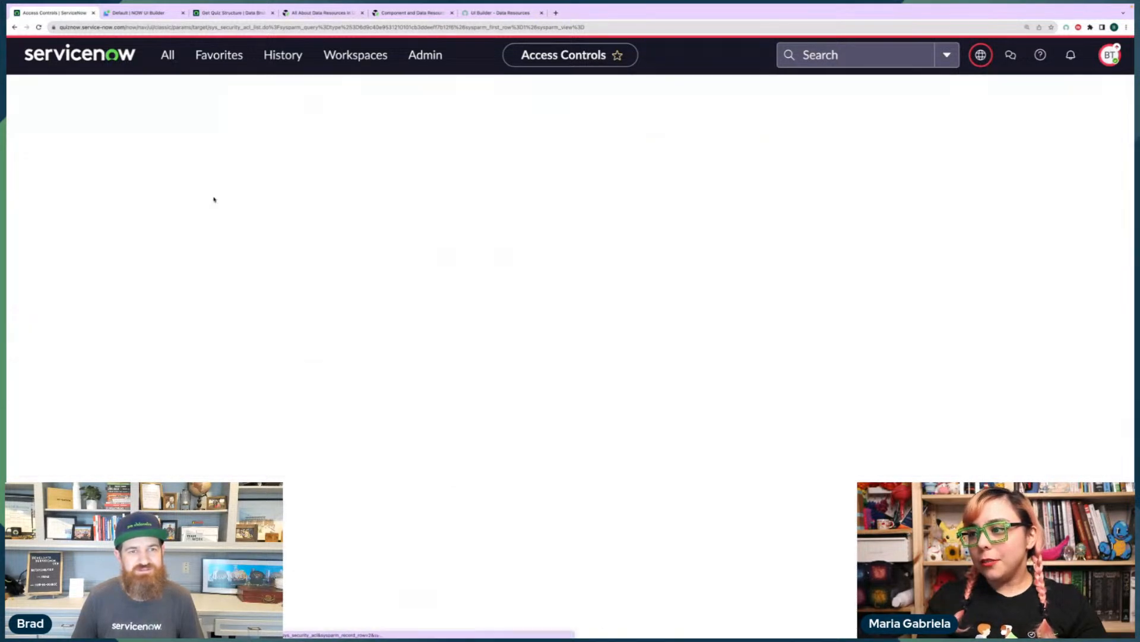
pyautogui.scroll(-5, 483, 259)
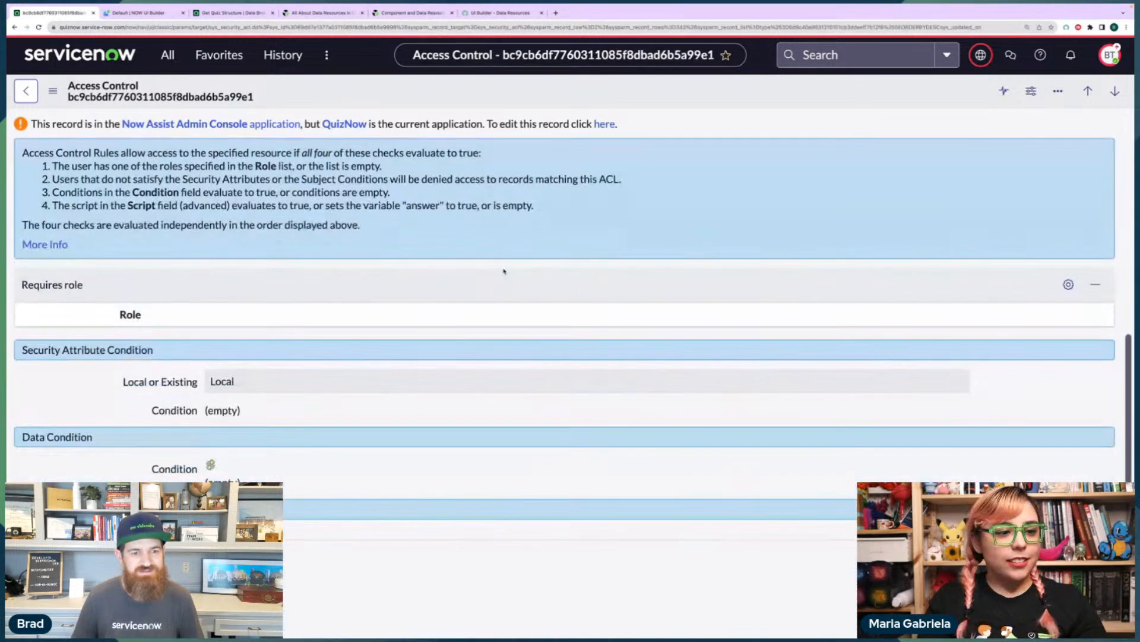
pyautogui.scroll(5, 503, 271)
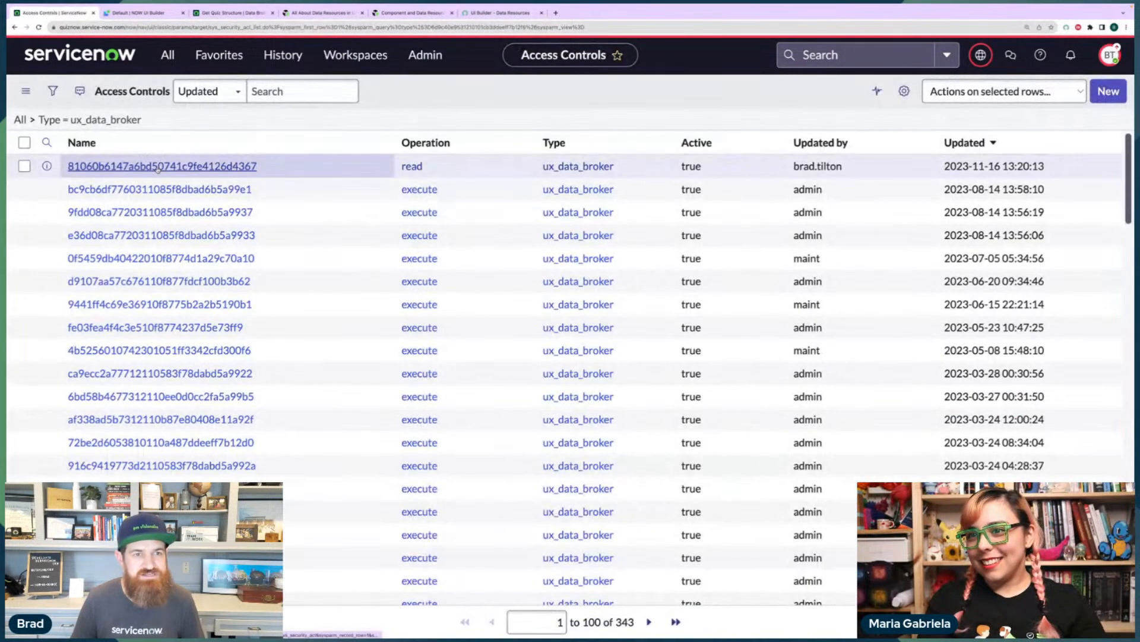
# Open the access control created for Get Quiz Structure, set its operation to execute and update the record.
pyautogui.click(157, 169)
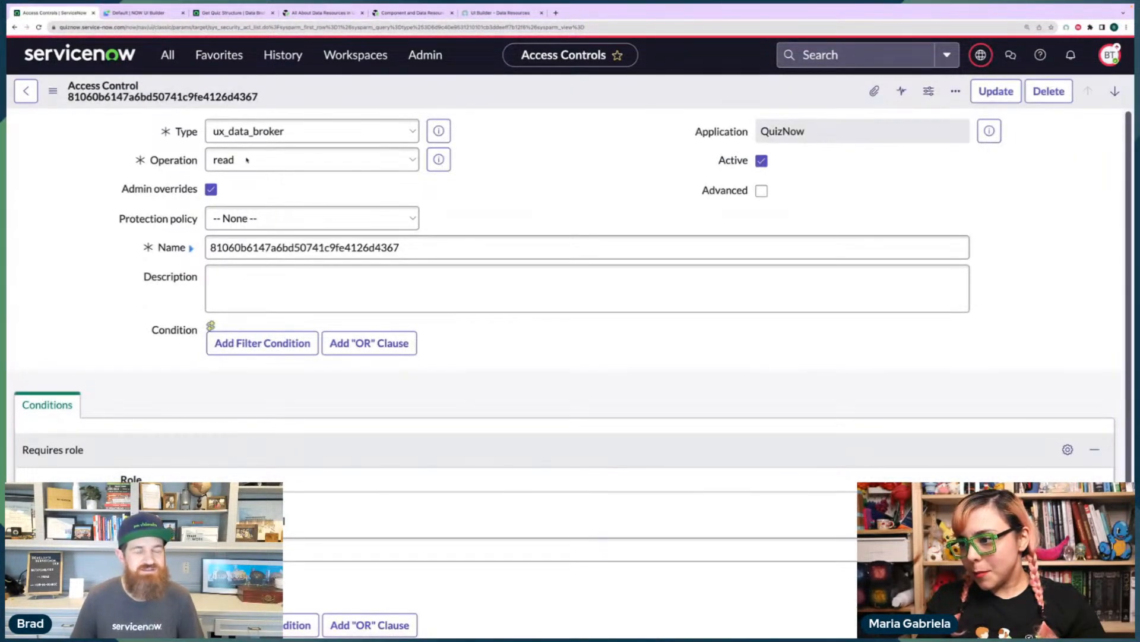
pyautogui.click(247, 160)
pyautogui.click(250, 132)
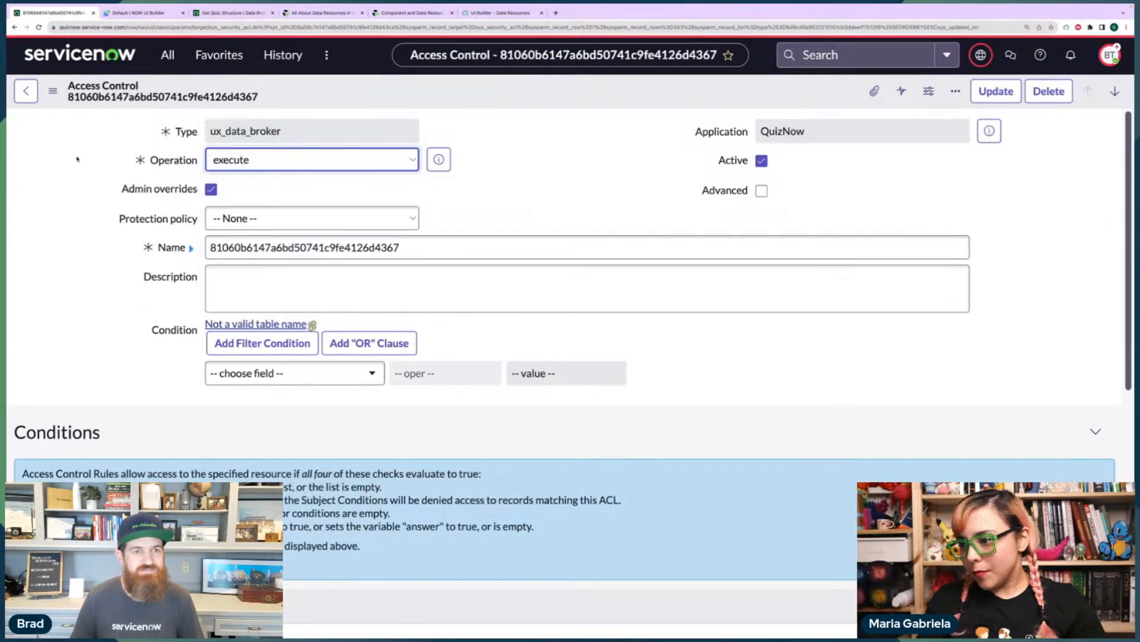
pyautogui.click(996, 91)
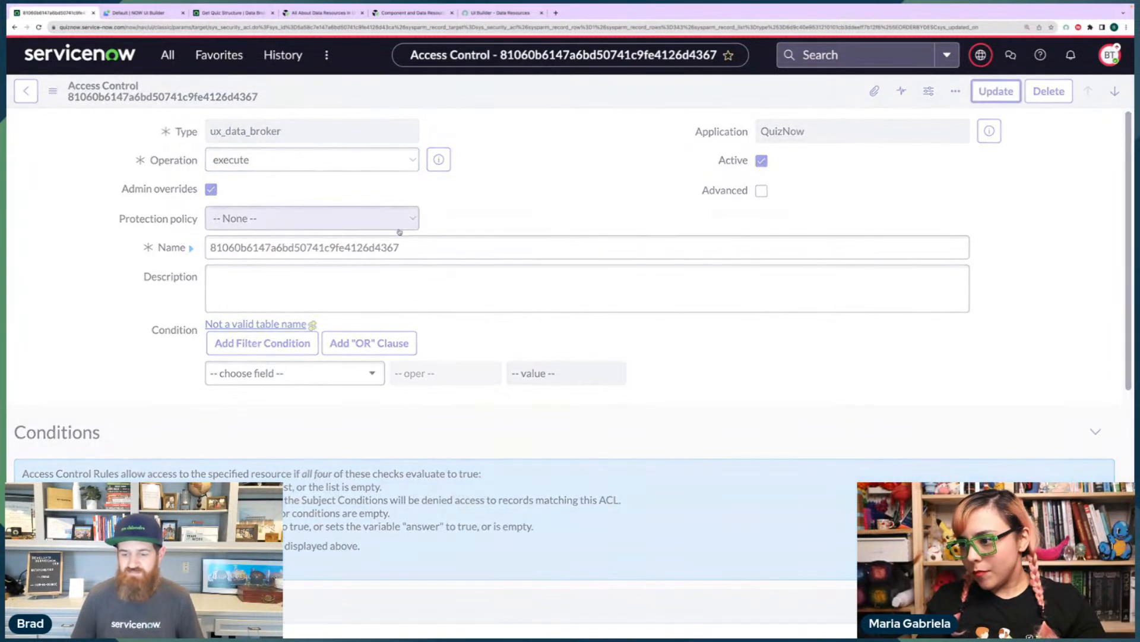
# Return to UI Builder and save the Quiz builder page.
pyautogui.click(119, 13)
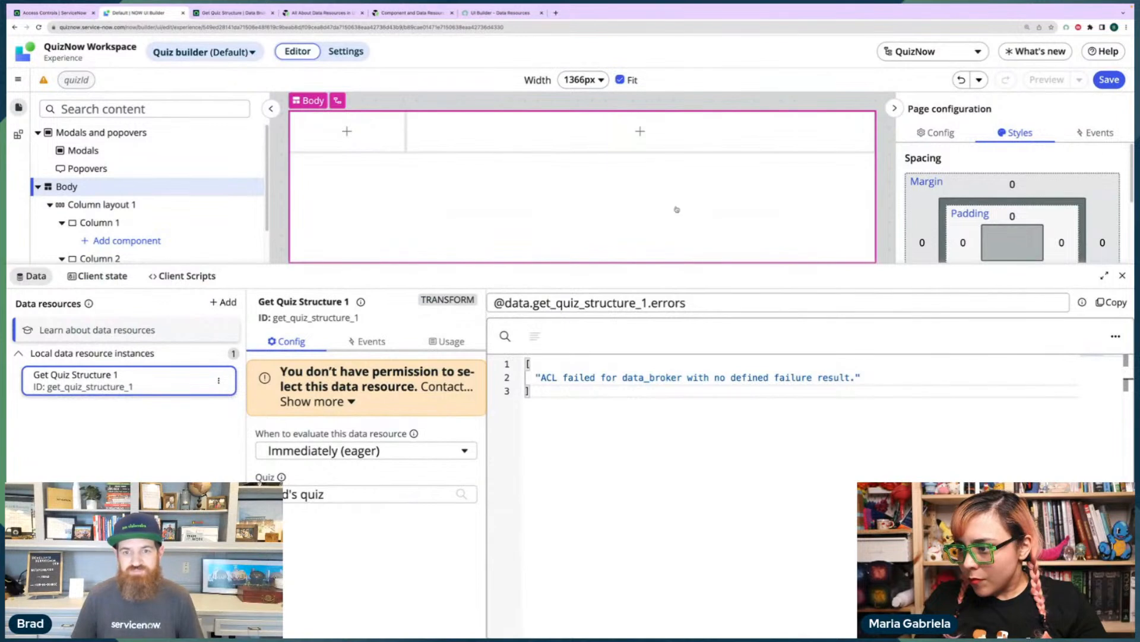
pyautogui.click(1098, 86)
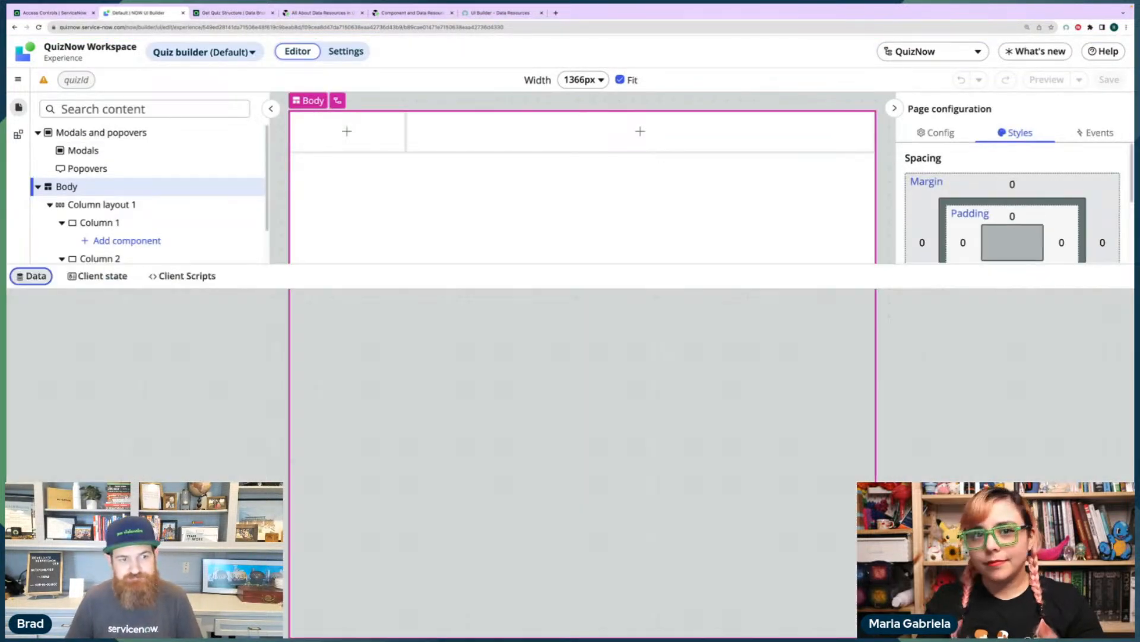
# Open the Get Quiz Structure 1 data resource instance and examine the quiz id and question order values in its output.
pyautogui.click(31, 275)
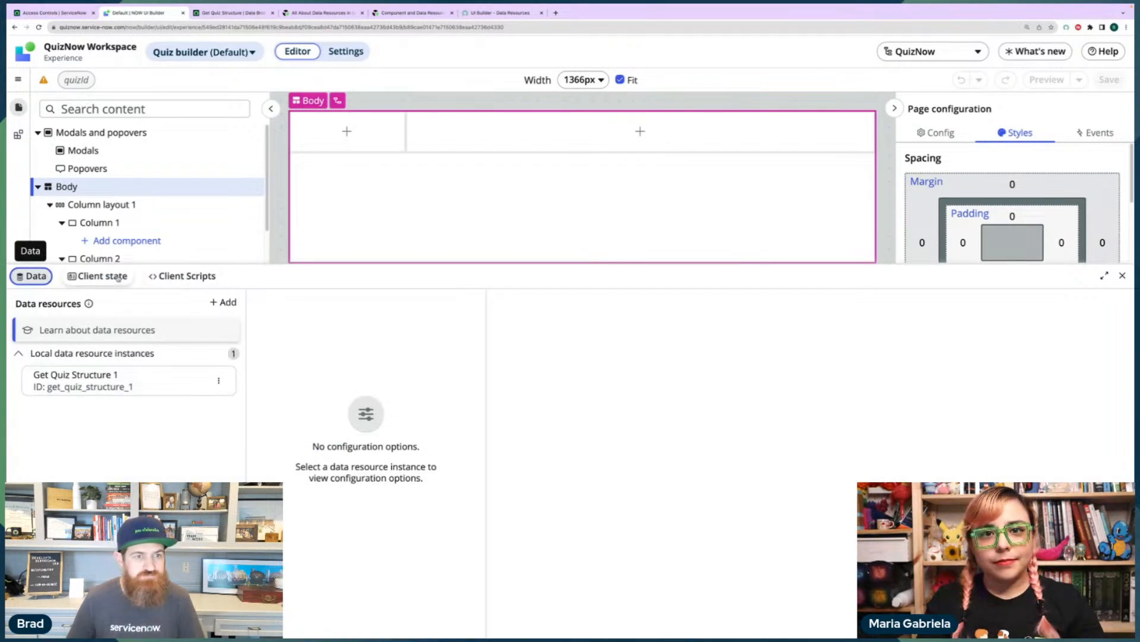
pyautogui.click(107, 386)
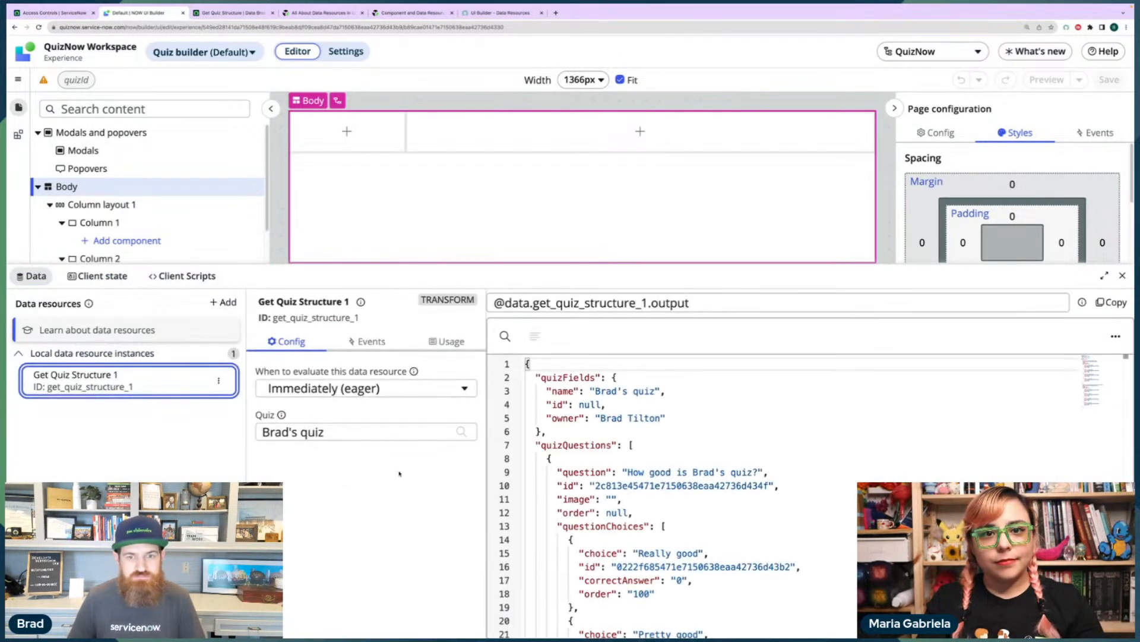
pyautogui.doubleClick(588, 404)
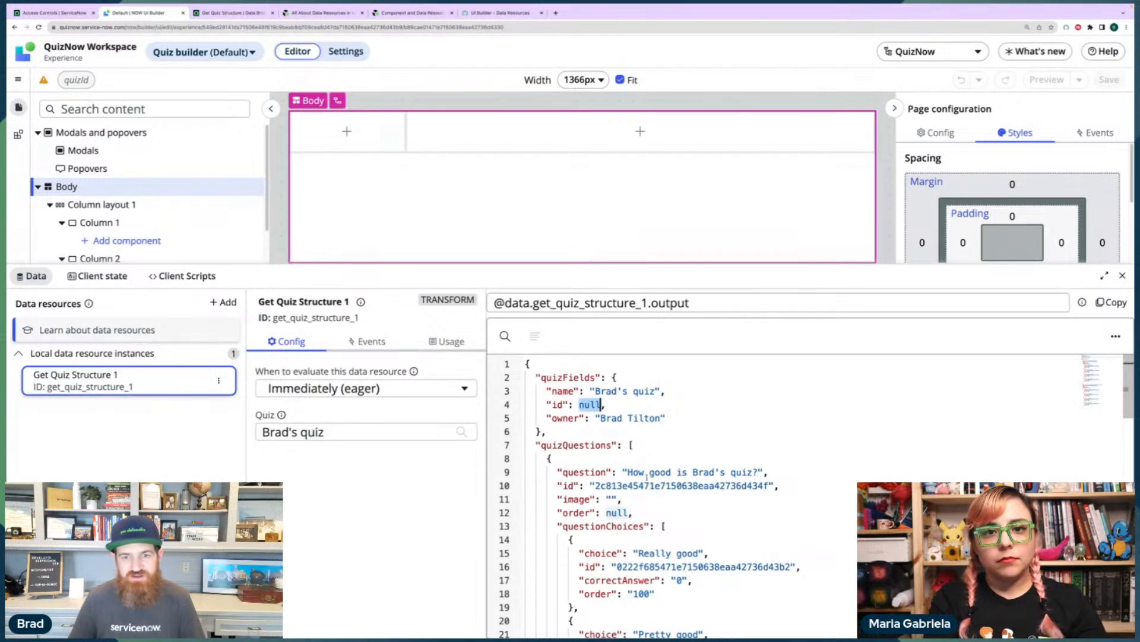
pyautogui.scroll(-7, 648, 477)
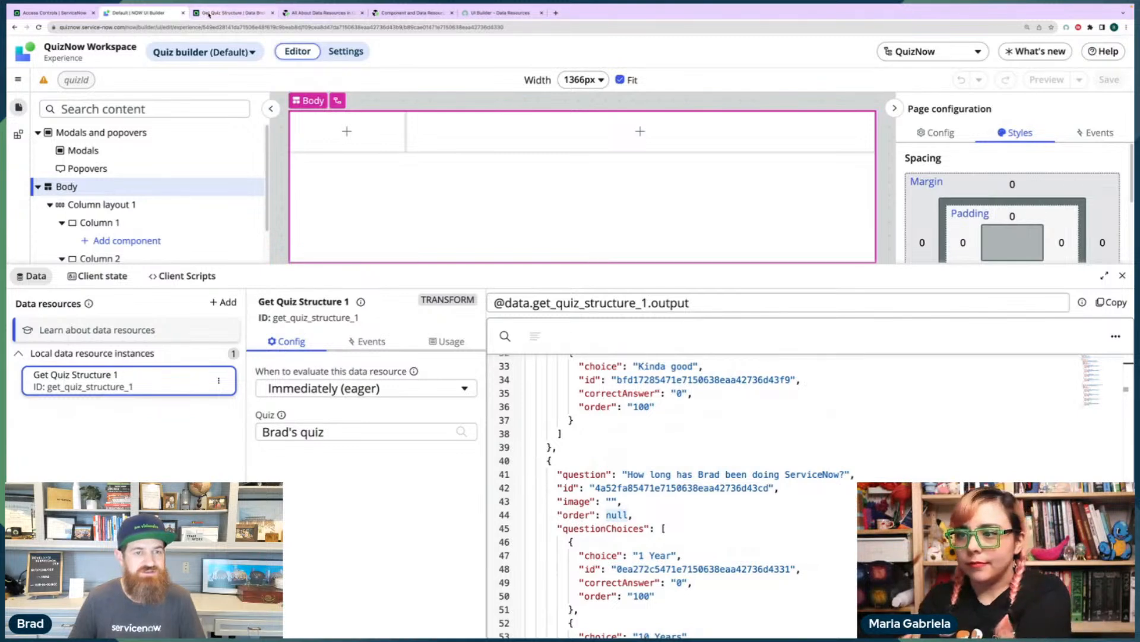
# In the Get Quiz Structure server script, make the quizFields id read the 'sys_id' value from quizGR.
pyautogui.click(220, 12)
pyautogui.scroll(-4, 120, 400)
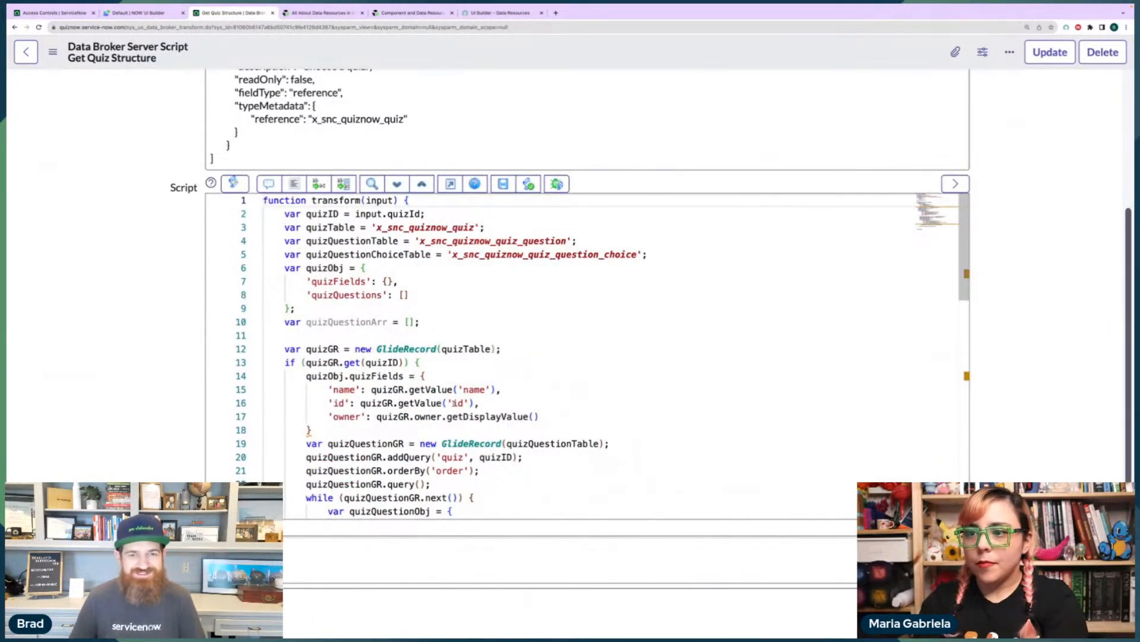
pyautogui.doubleClick(458, 403)
pyautogui.write('sys_id')
# Check the remaining script for the field names it reads, especially 'order' in the question and question choice objects.
pyautogui.scroll(-7, 457, 402)
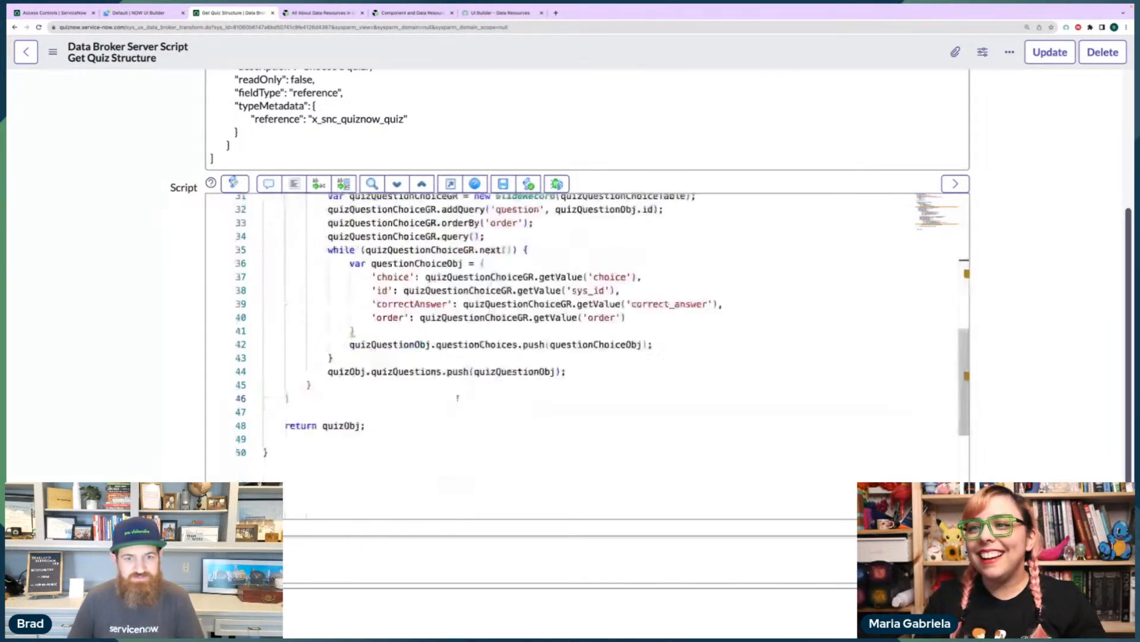
pyautogui.scroll(5, 499, 396)
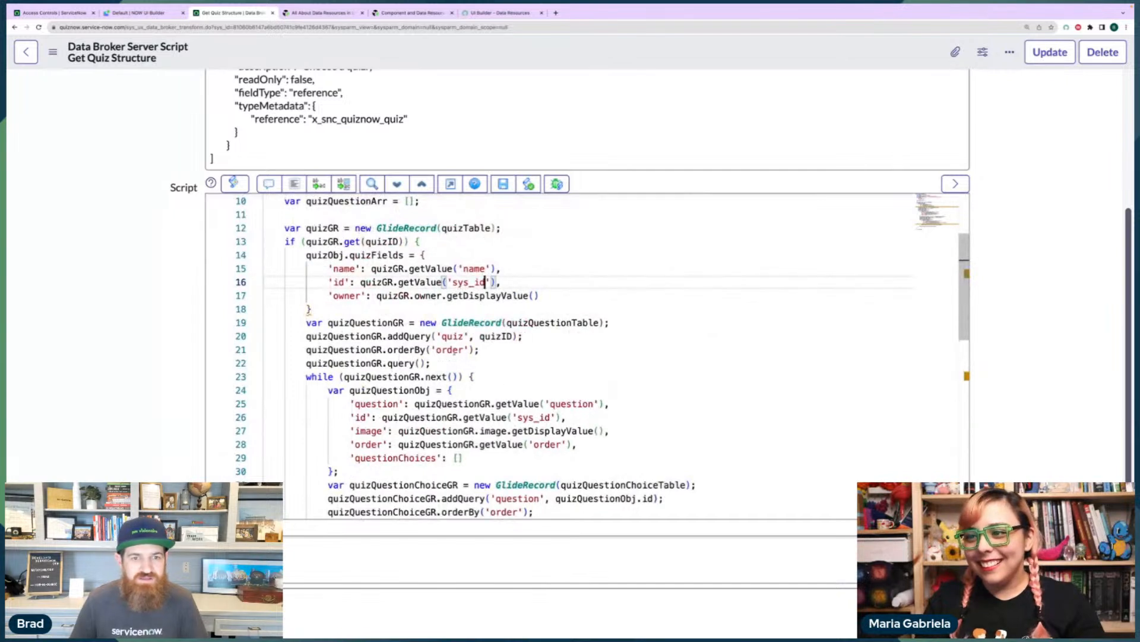
pyautogui.scroll(-1, 489, 369)
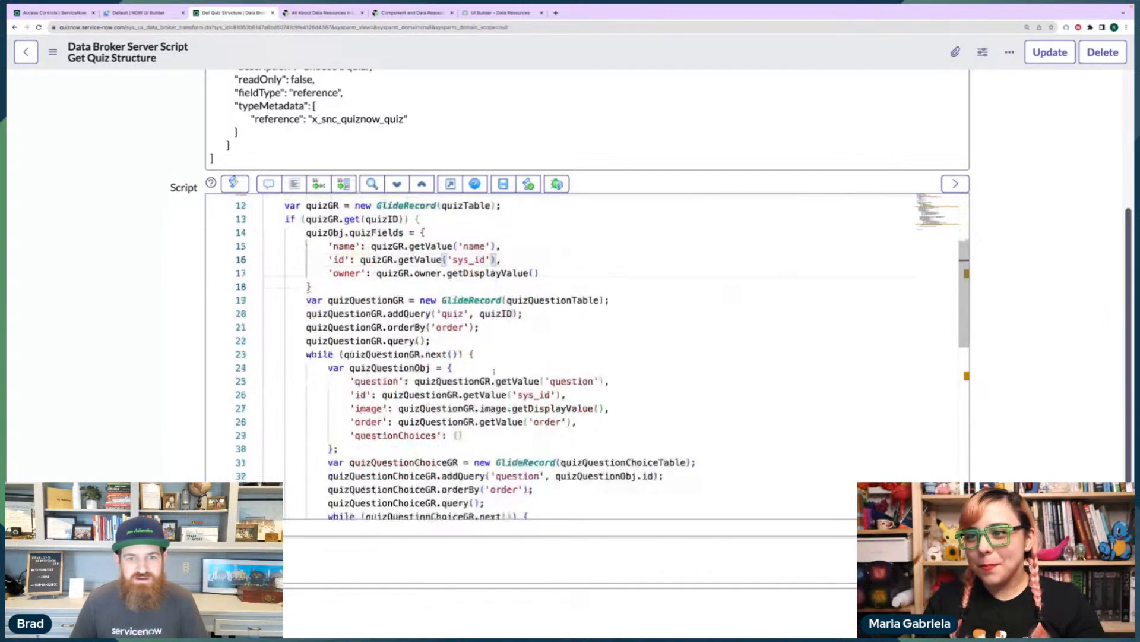
pyautogui.doubleClick(547, 422)
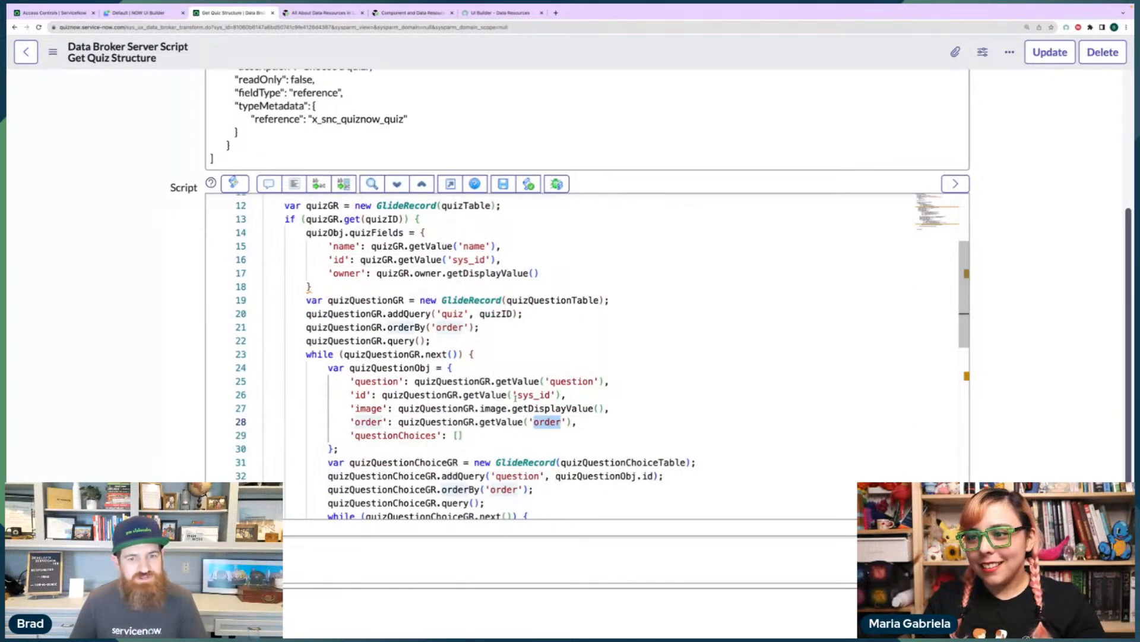
pyautogui.scroll(-3, 516, 396)
pyautogui.doubleClick(602, 485)
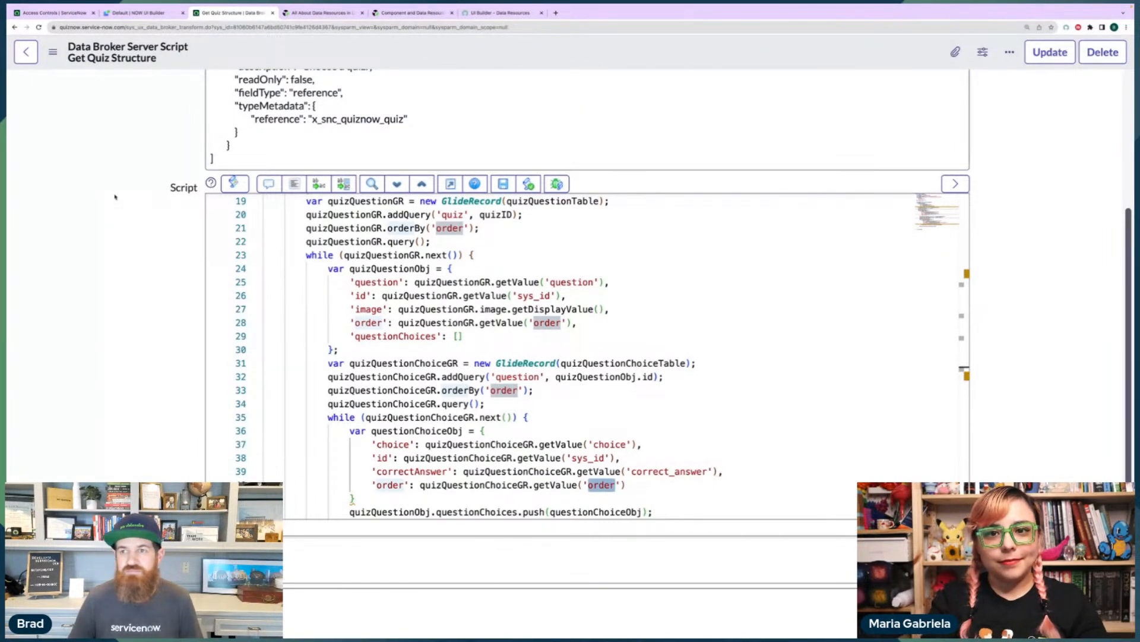
# Save the Get Quiz Structure data broker server script record.
pyautogui.press('super+s')
pyautogui.click(672, 394)
pyautogui.rightClick(783, 57)
pyautogui.click(809, 70)
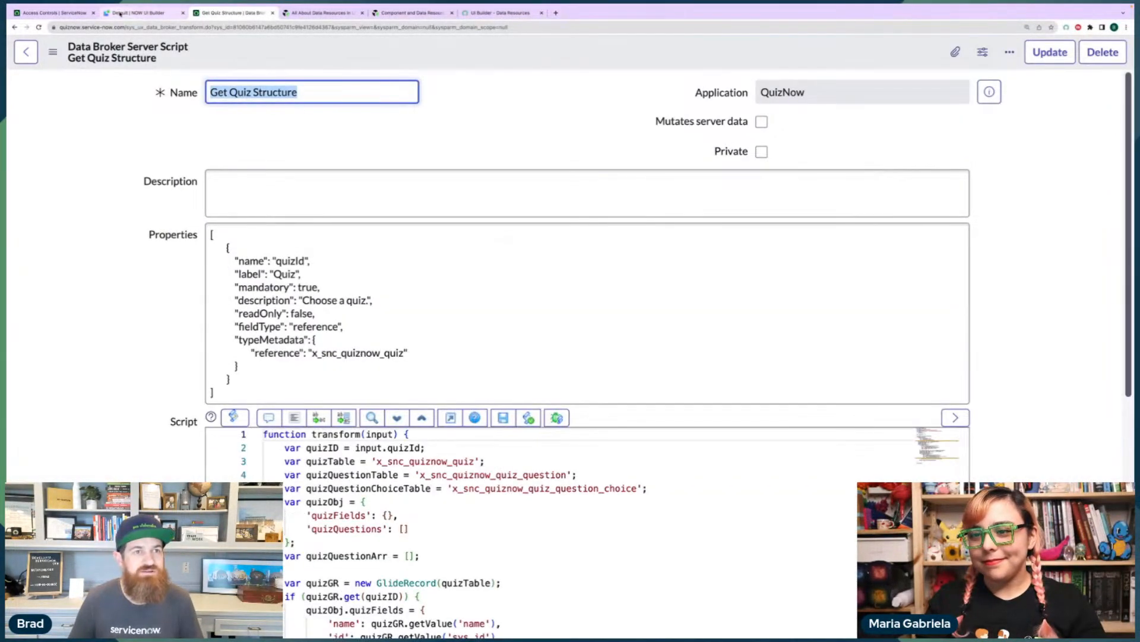
# Return to UI Builder and review the Get Quiz Structure 1 output, checking the quiz id, question order and nested question choices.
pyautogui.click(120, 12)
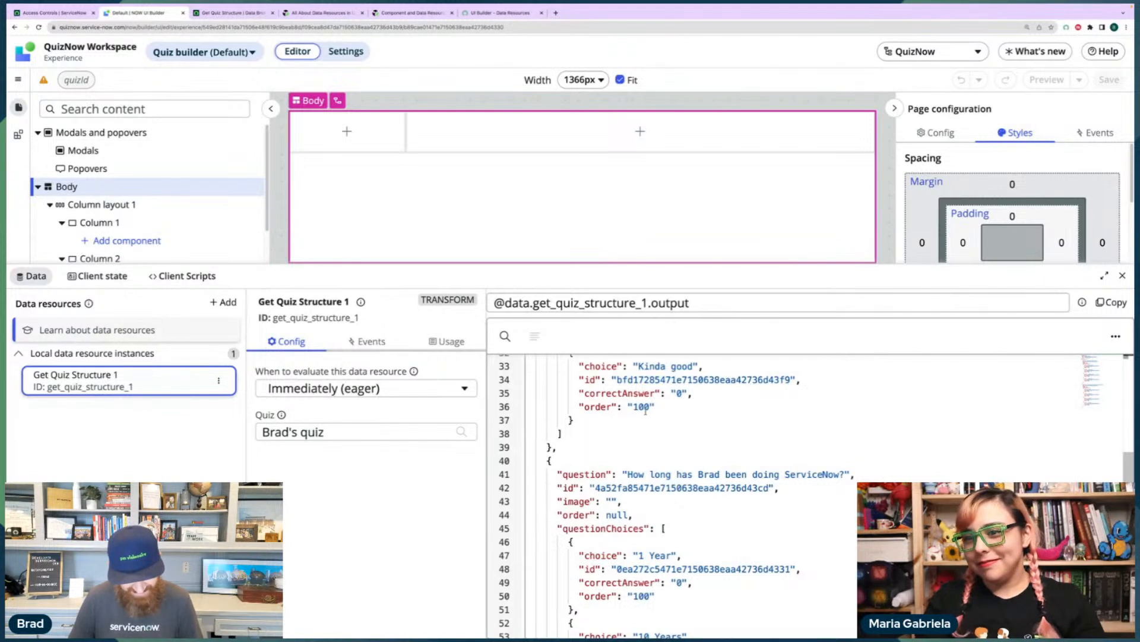
pyautogui.scroll(-3, 647, 410)
pyautogui.scroll(10, 647, 410)
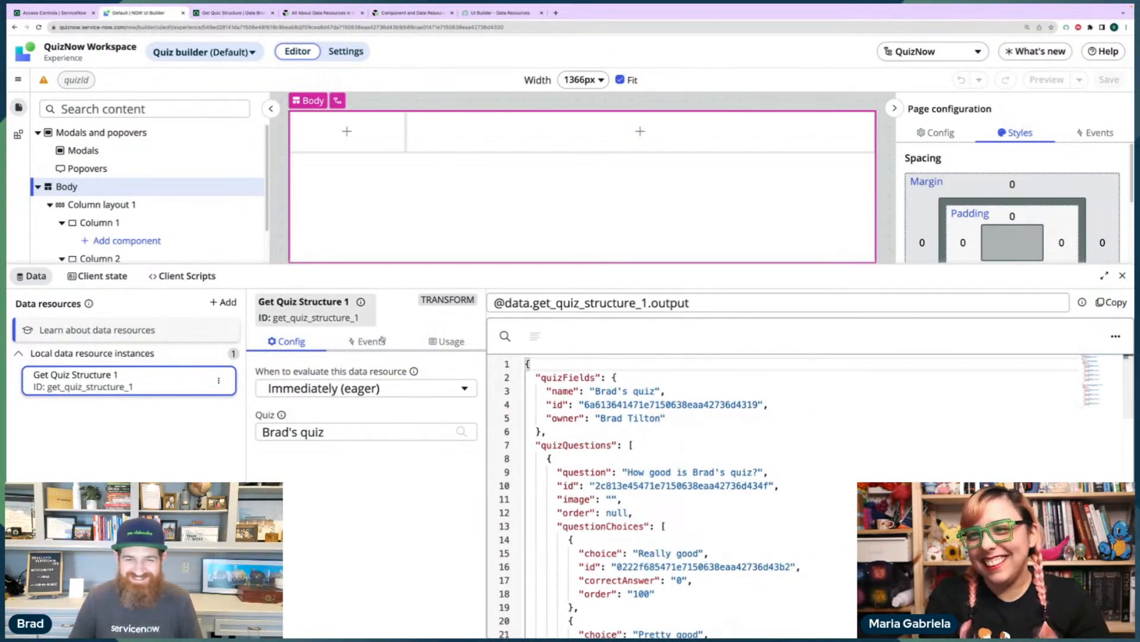
pyautogui.scroll(-2, 778, 511)
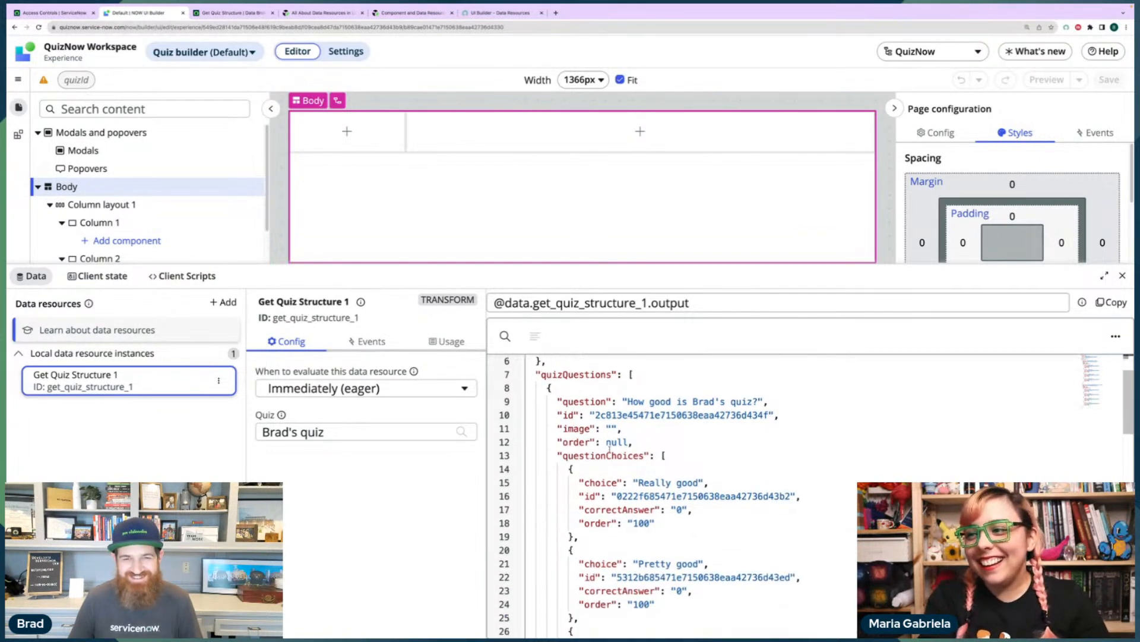
pyautogui.doubleClick(620, 442)
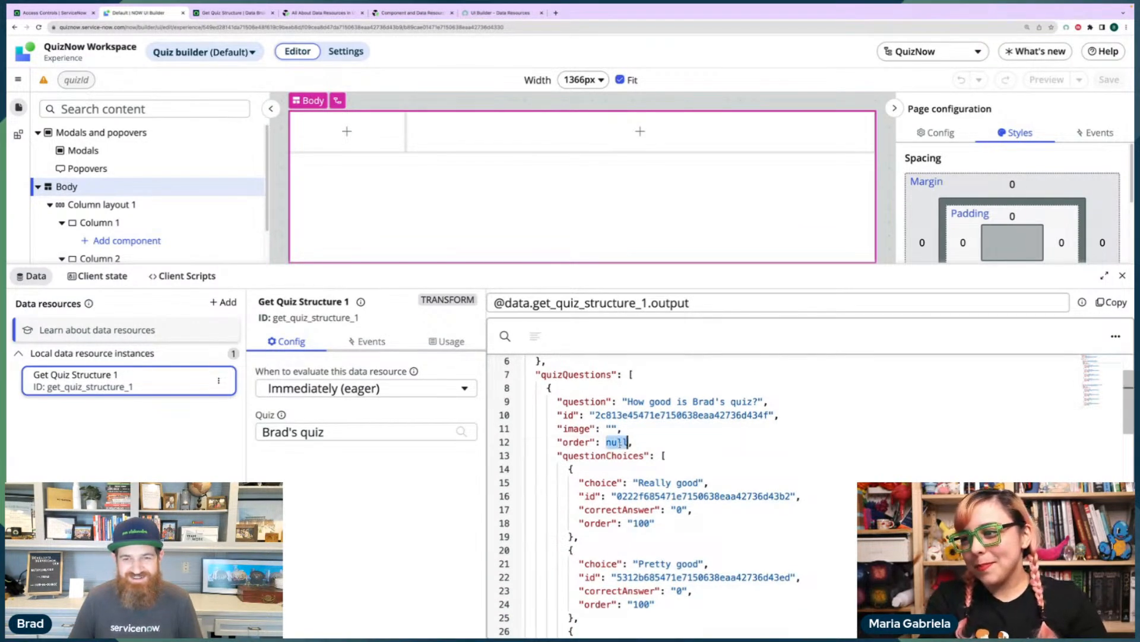
pyautogui.scroll(-15, 638, 445)
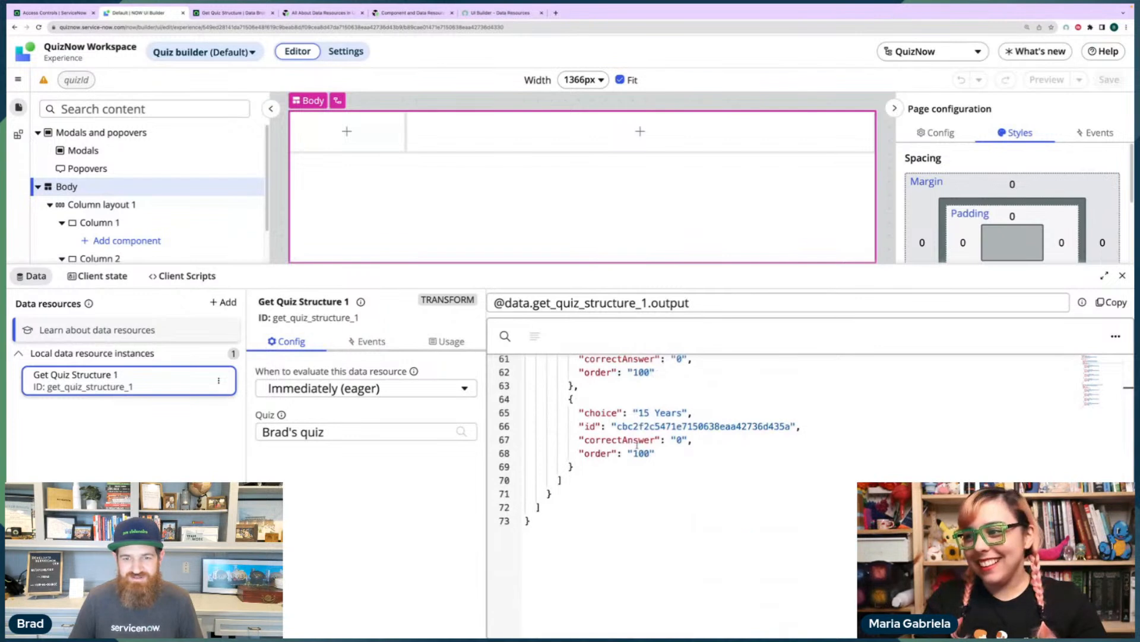
pyautogui.scroll(17, 638, 444)
pyautogui.scroll(-11, 638, 445)
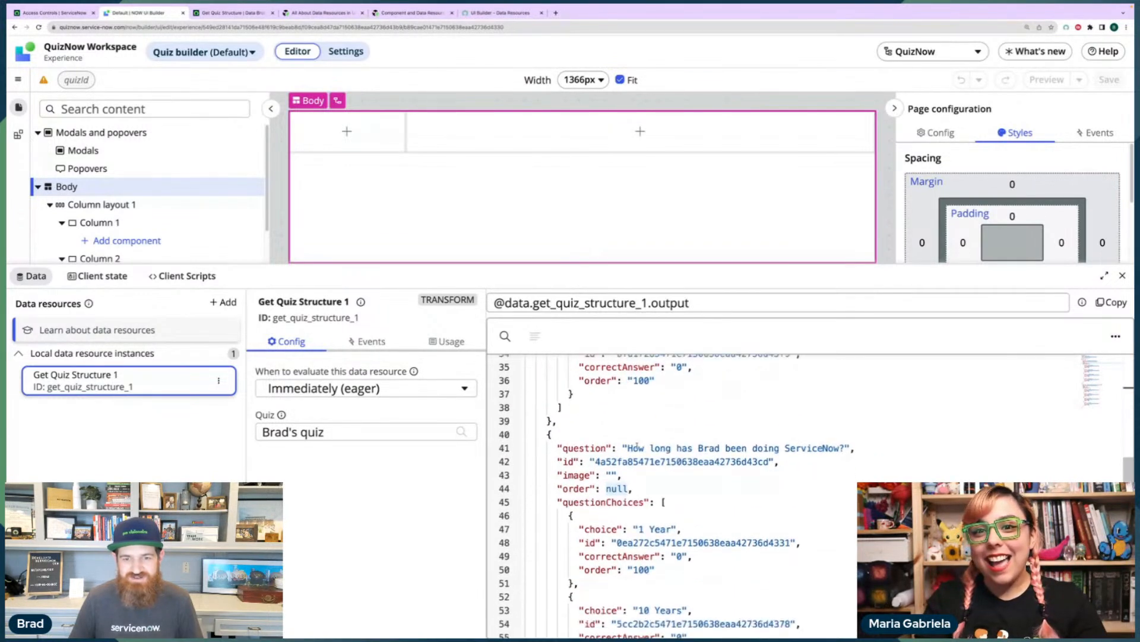
pyautogui.scroll(4, 637, 447)
pyautogui.scroll(-2, 636, 446)
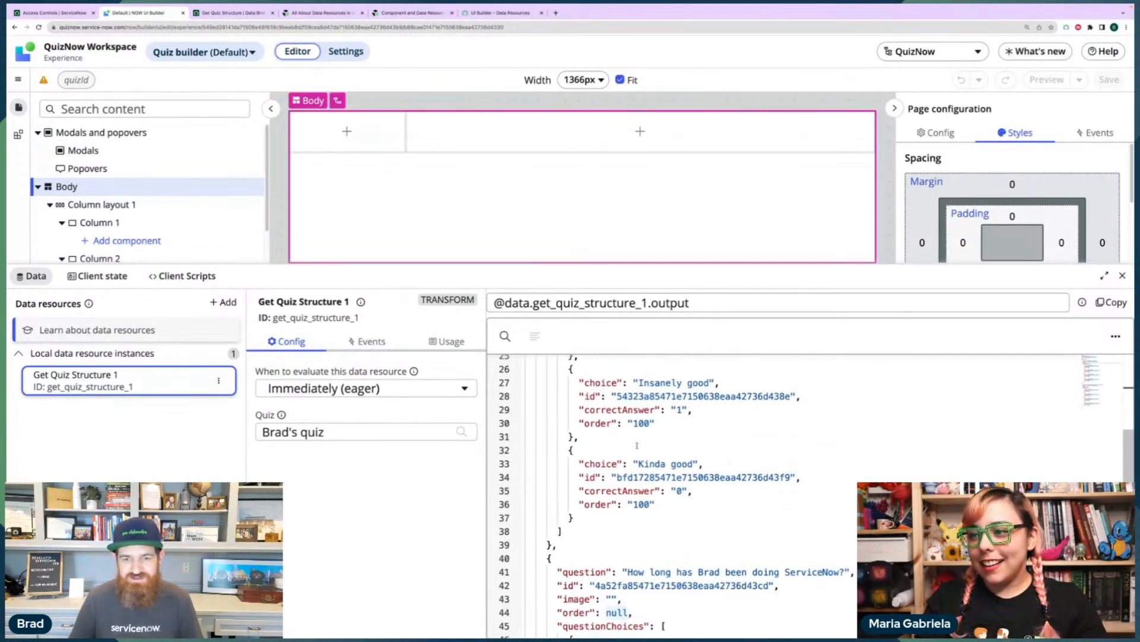
pyautogui.scroll(9, 637, 444)
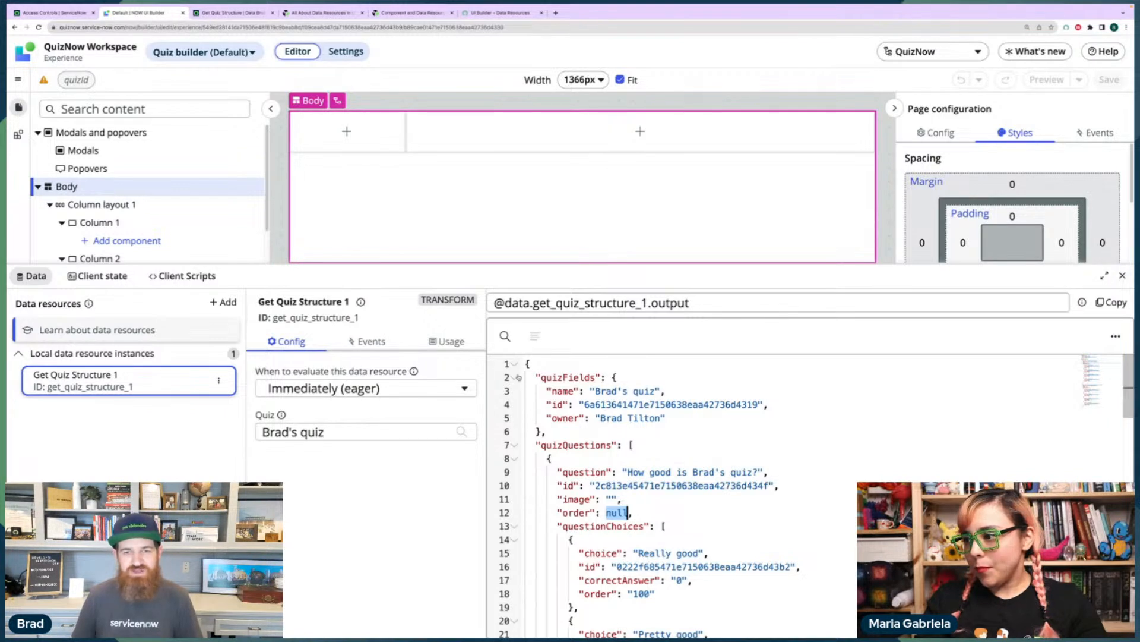
pyautogui.scroll(-4, 637, 494)
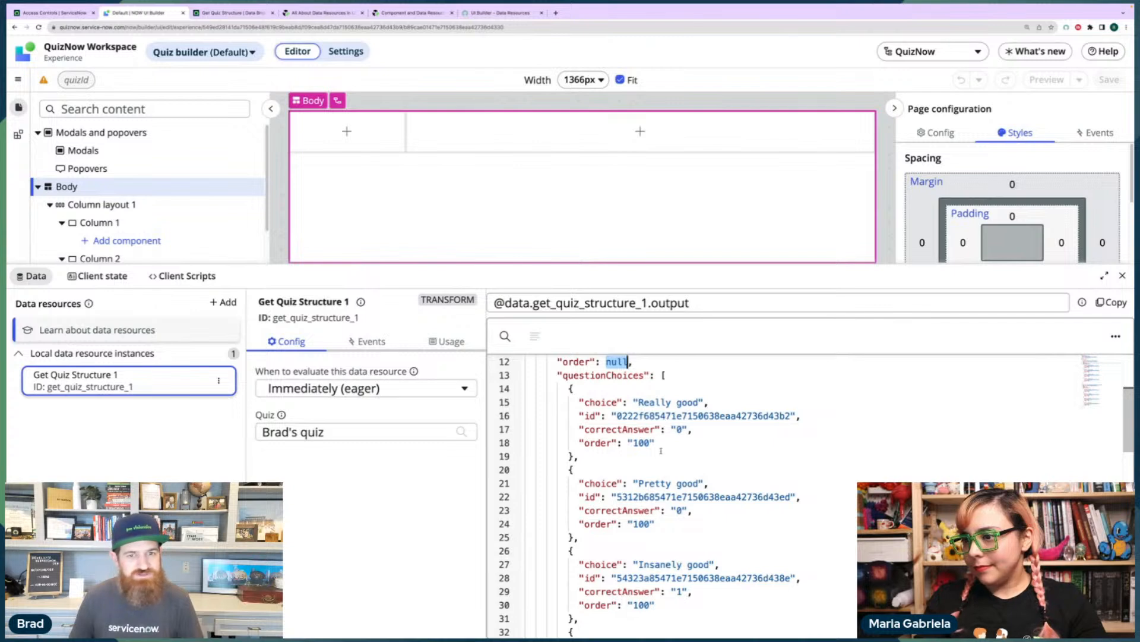
# Close the data resource view and add a Flexbox layout container inside Column 2.
pyautogui.click(1122, 277)
pyautogui.click(145, 279)
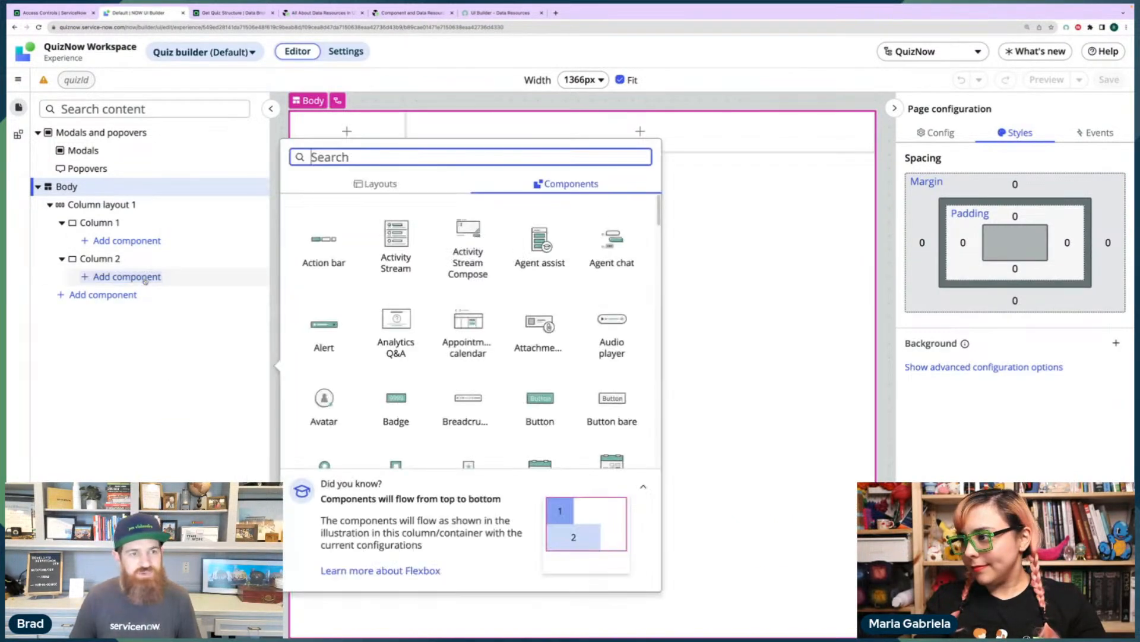
pyautogui.click(398, 185)
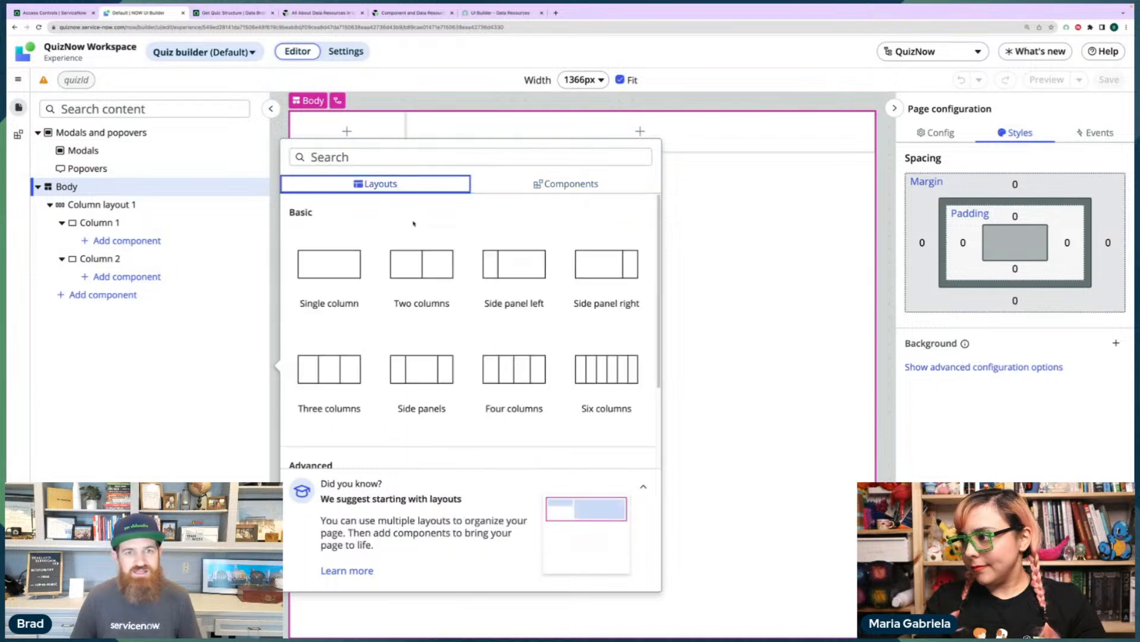
pyautogui.scroll(-3, 416, 386)
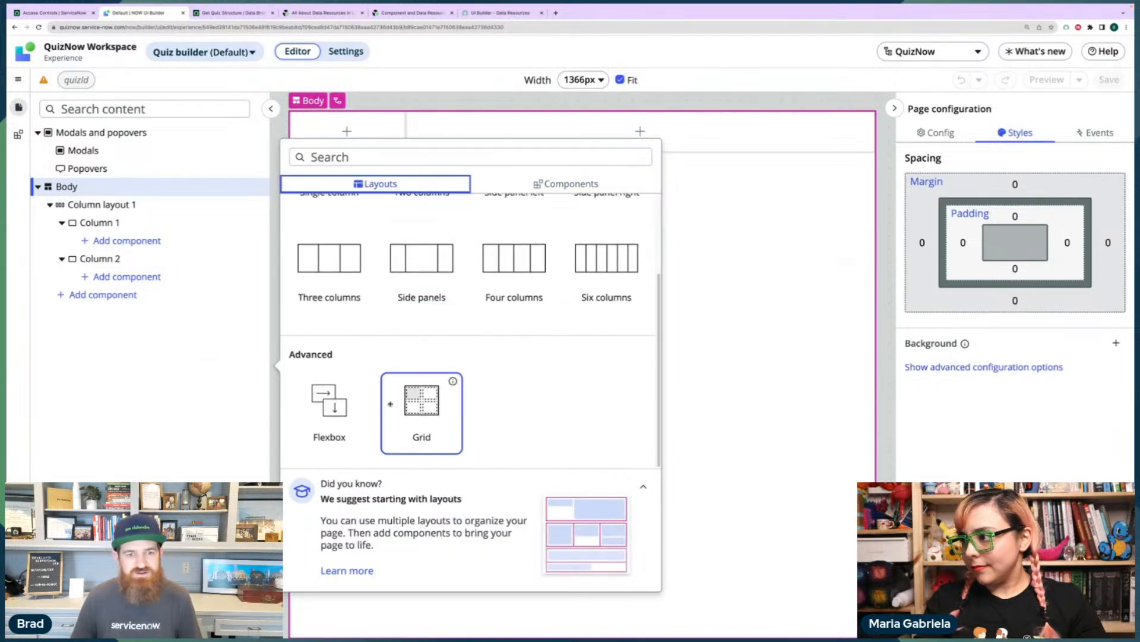
pyautogui.click(342, 409)
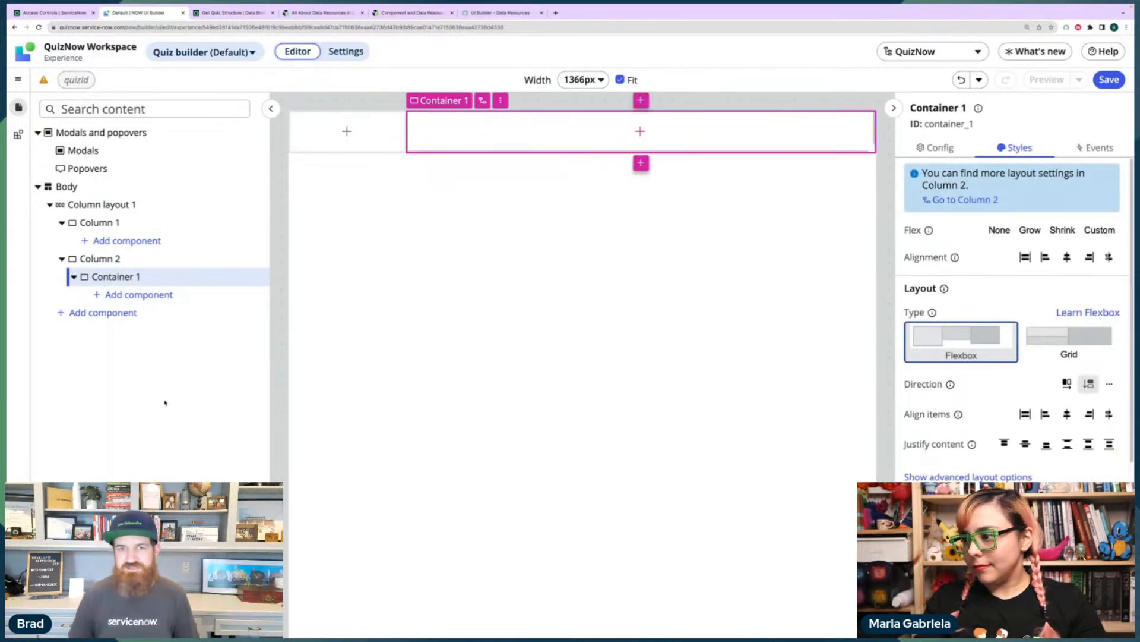
pyautogui.click(139, 296)
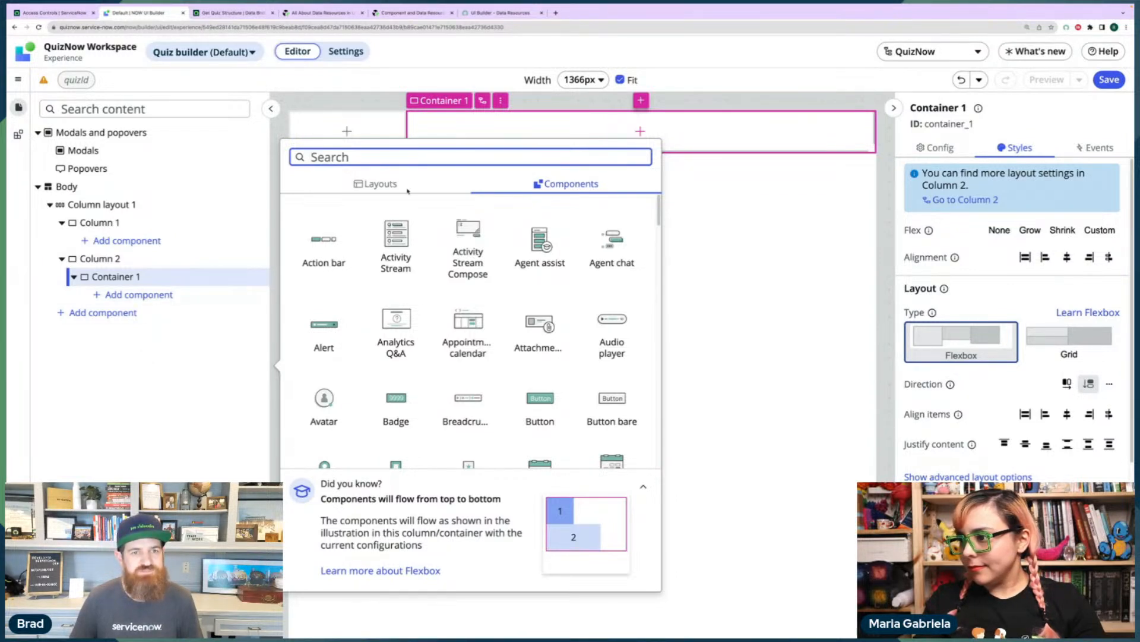
pyautogui.write('sty')
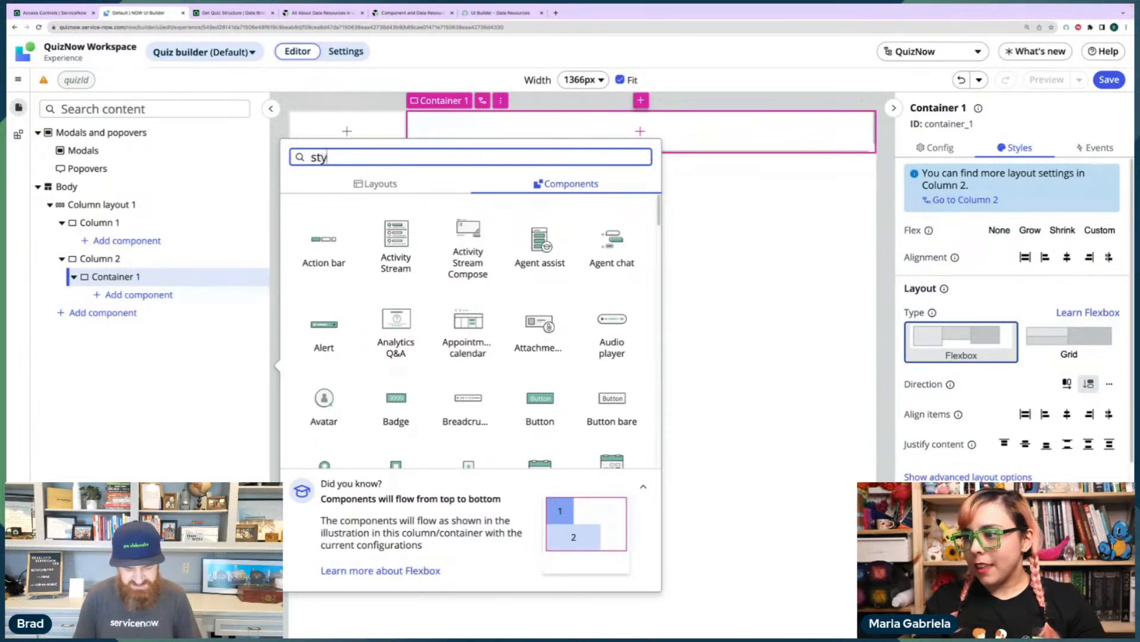
pyautogui.press('BackSpace')
pyautogui.press('BackSpace')
pyautogui.press('BackSpace')
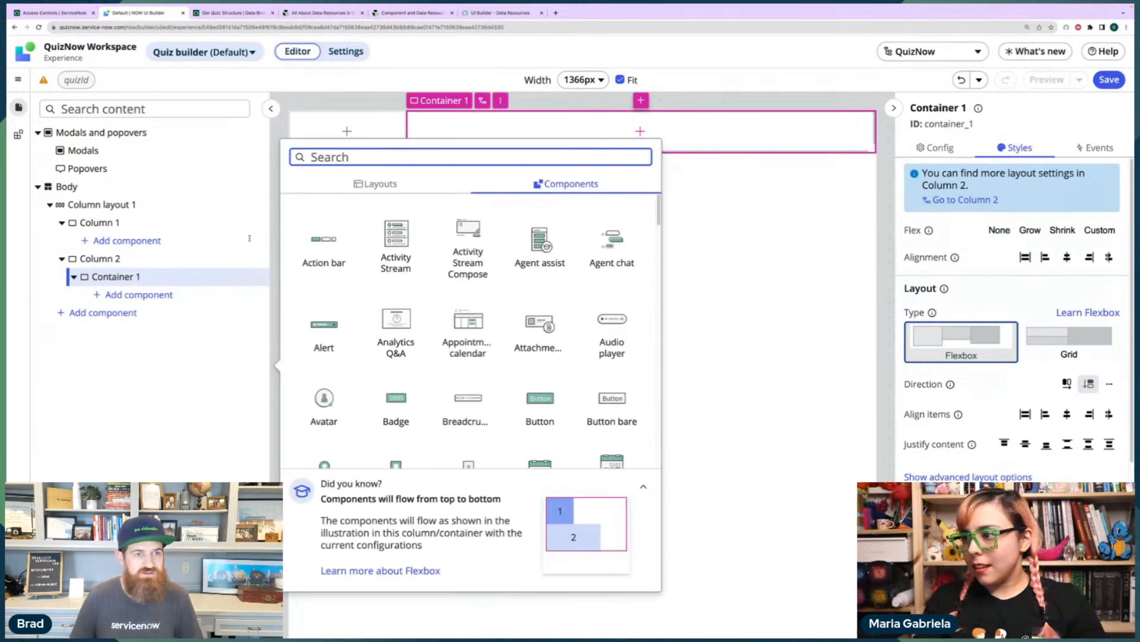
pyautogui.click(152, 300)
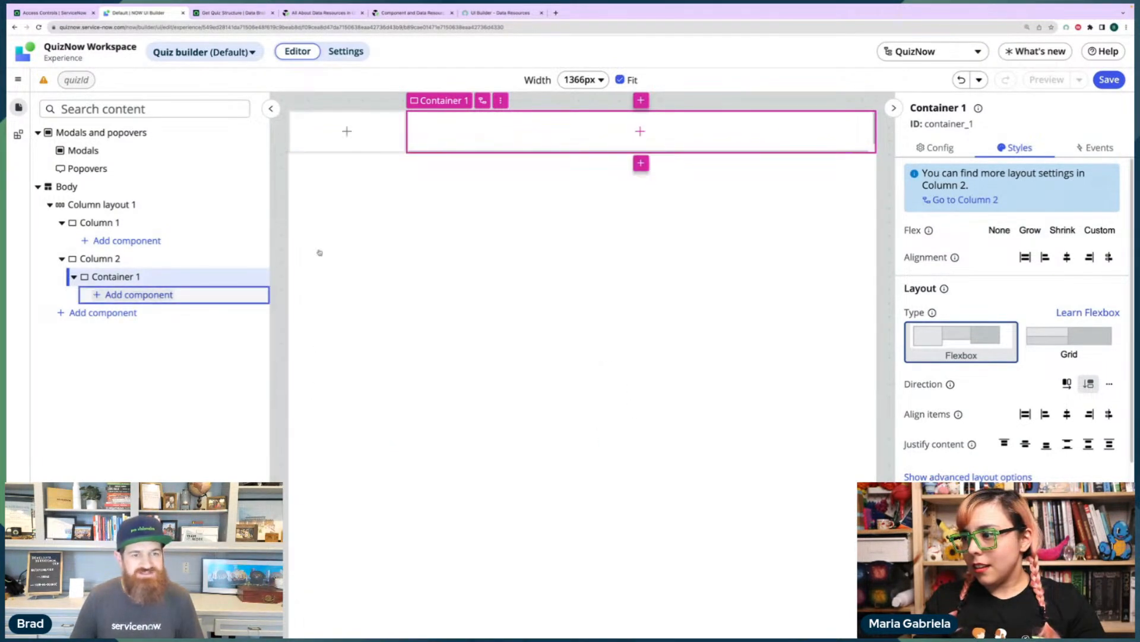
# Add a Stylized text component to Container 1 and choose None as its preset.
pyautogui.click(116, 299)
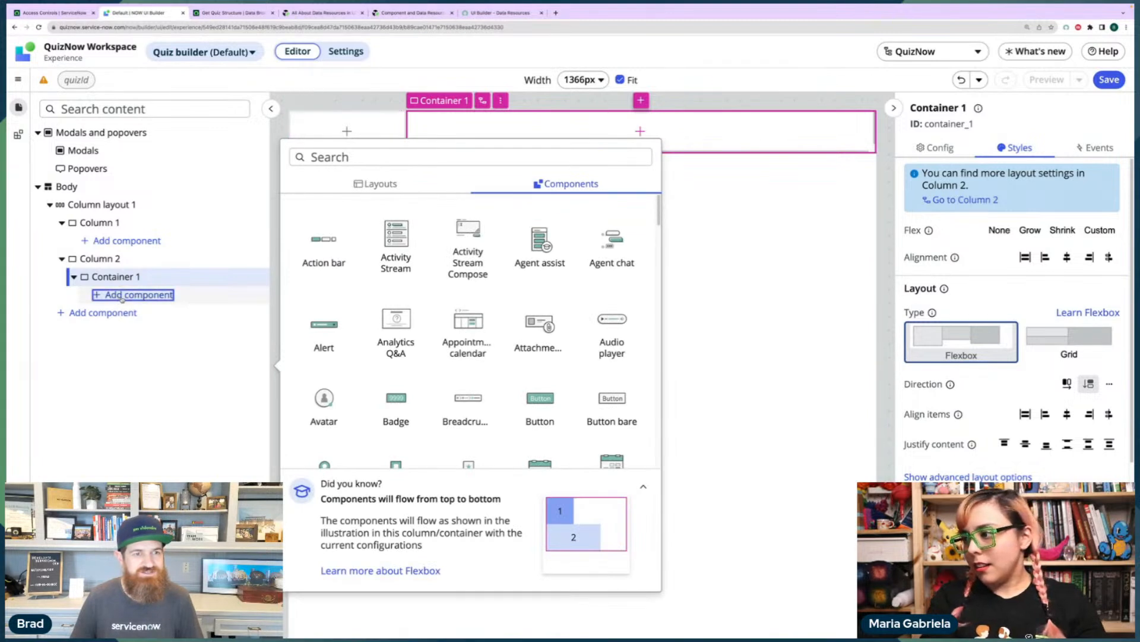
pyautogui.write('stylized')
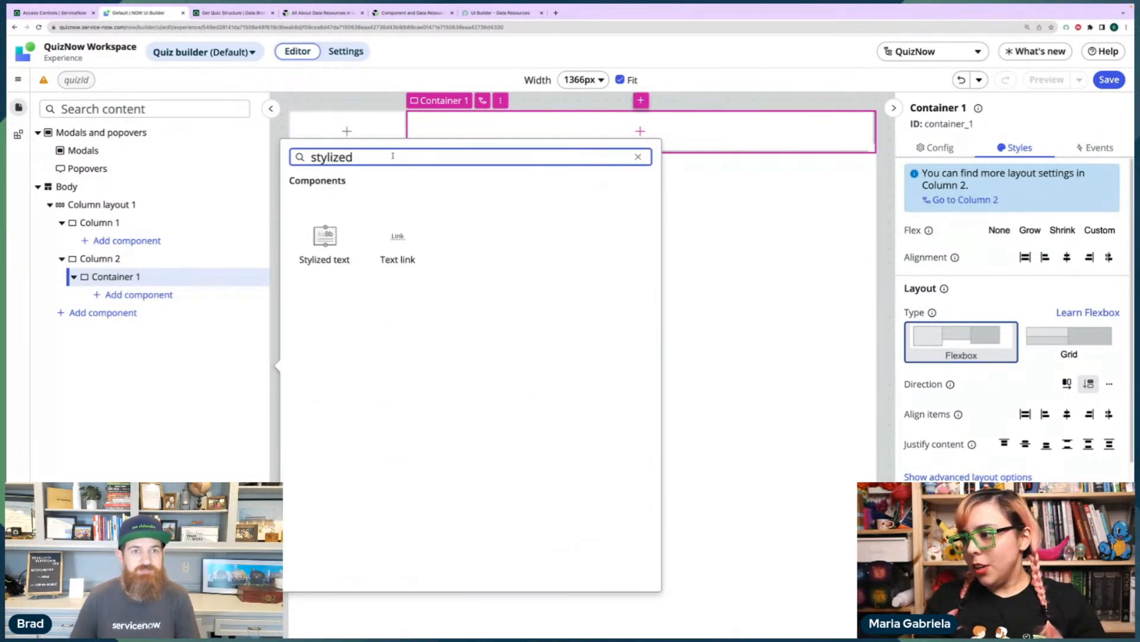
pyautogui.click(338, 254)
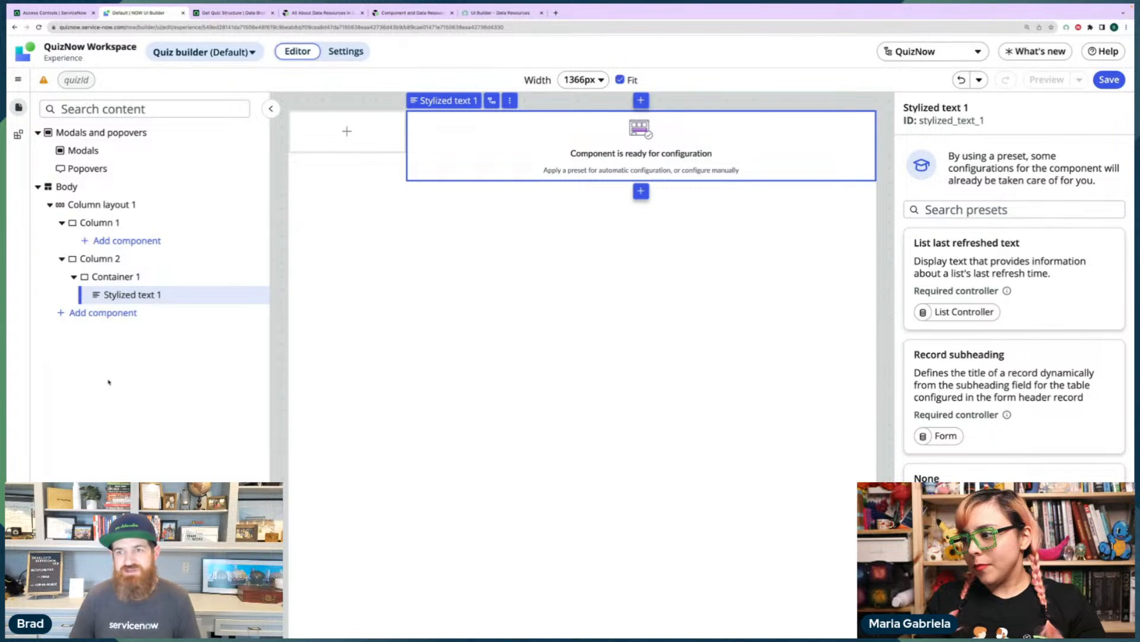
pyautogui.click(1004, 493)
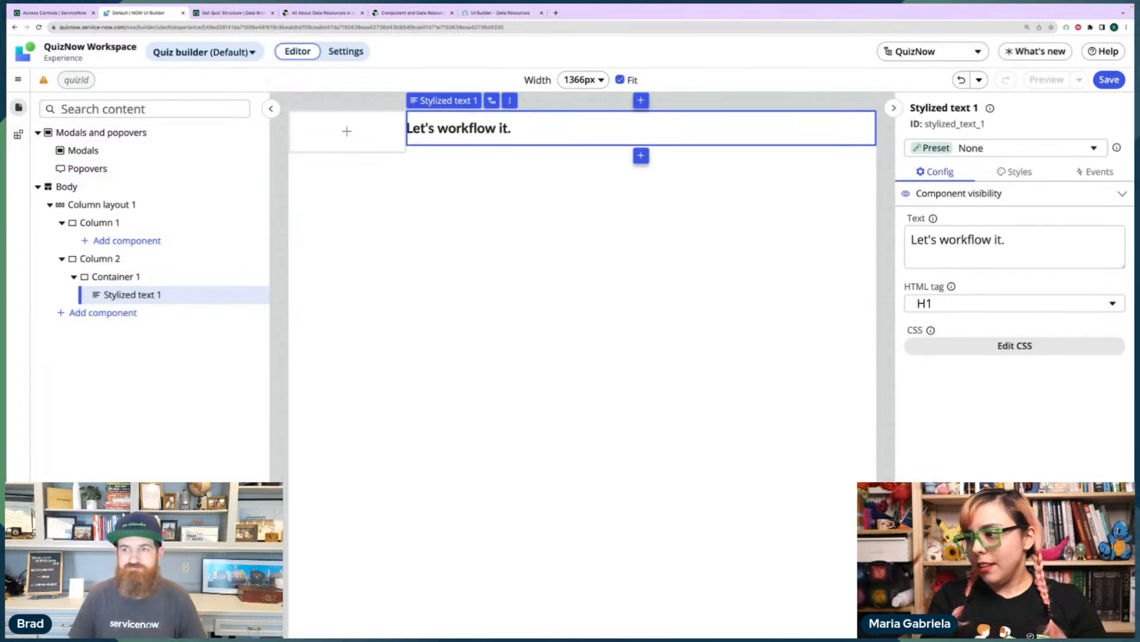
pyautogui.click(993, 241)
pyautogui.hotkey('ctrl', 'a')
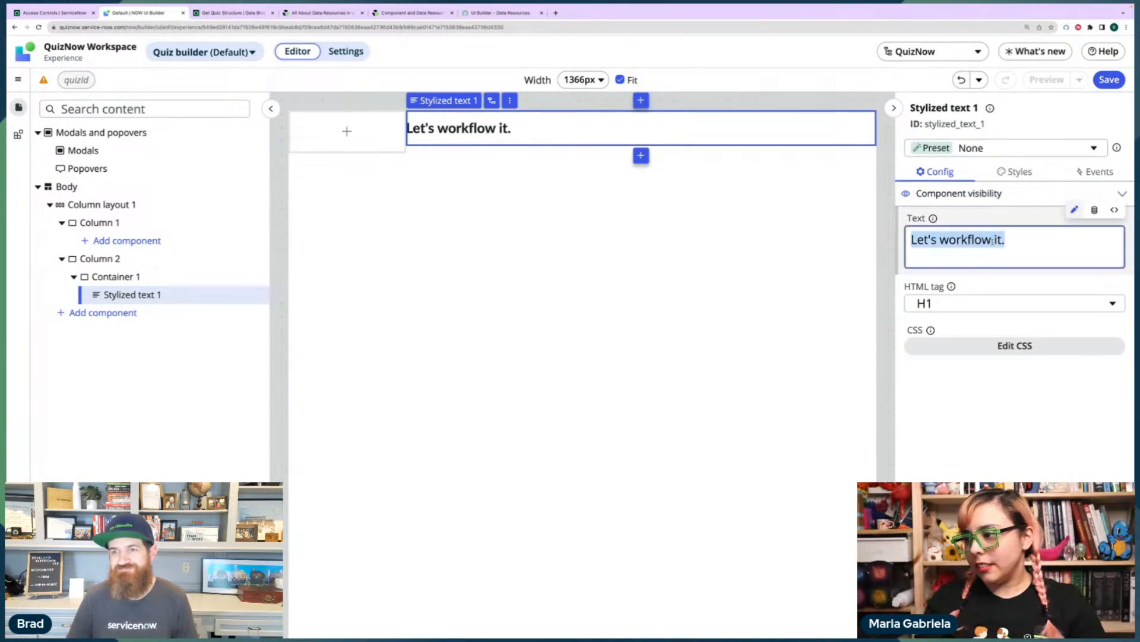
pyautogui.click(990, 397)
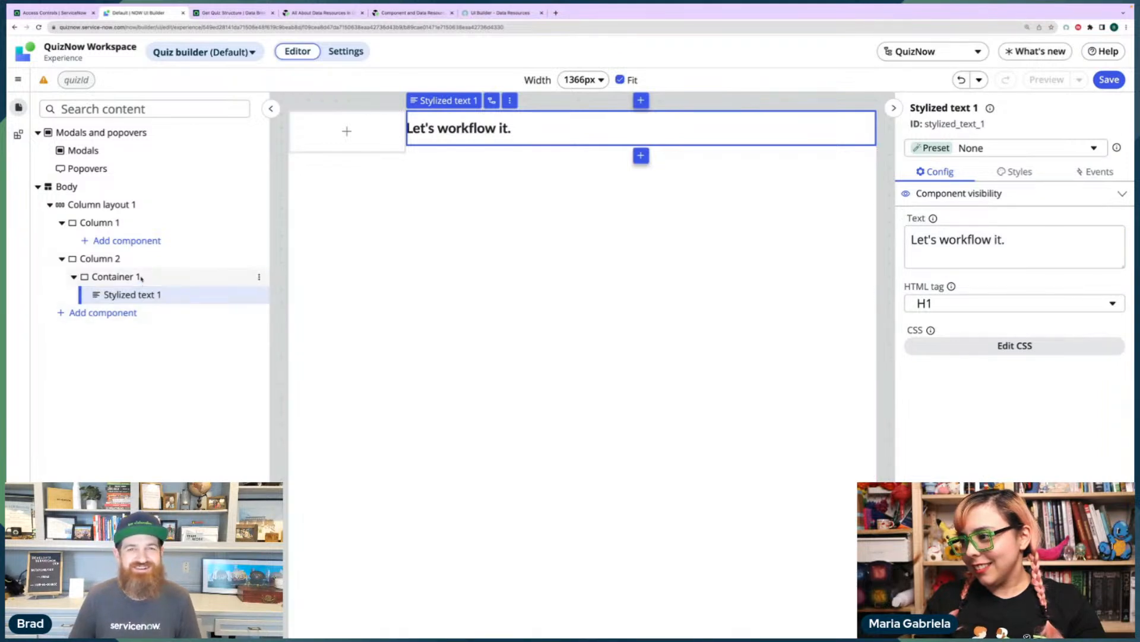
# Insert a single-column layout above Column layout 1 and move Stylized text 1 into its Column 1.
pyautogui.click(112, 205)
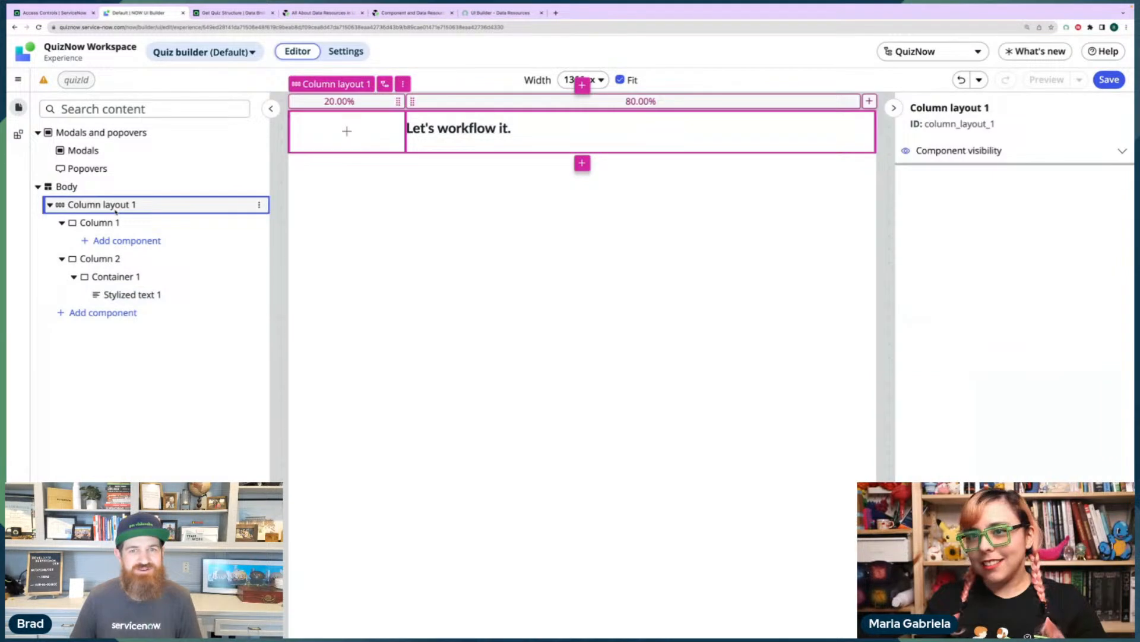
pyautogui.click(583, 86)
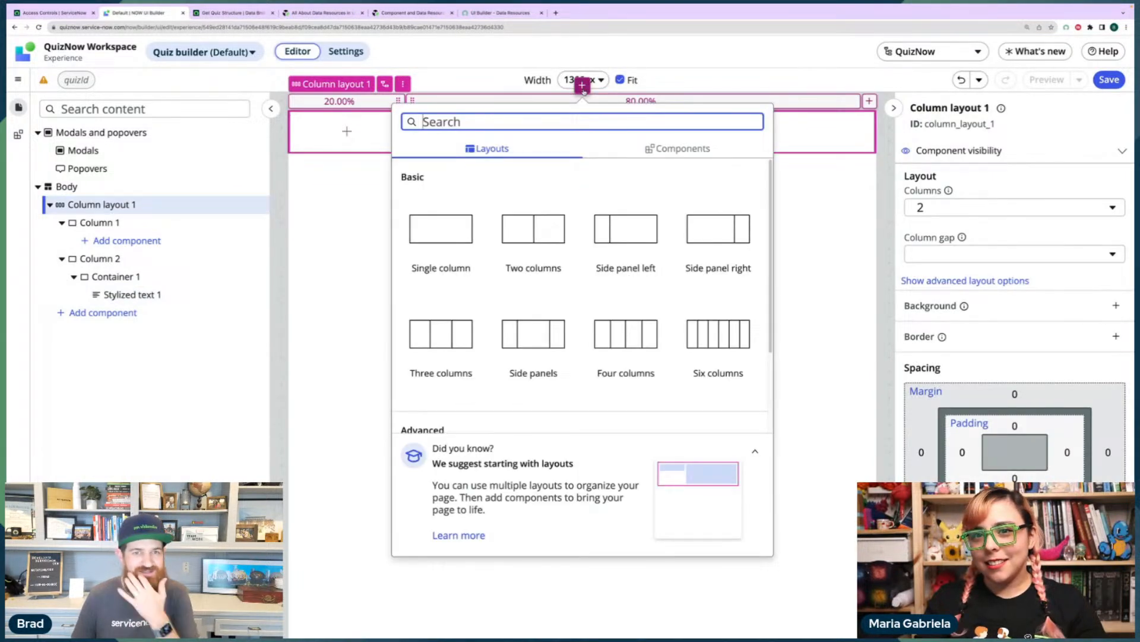
pyautogui.click(439, 239)
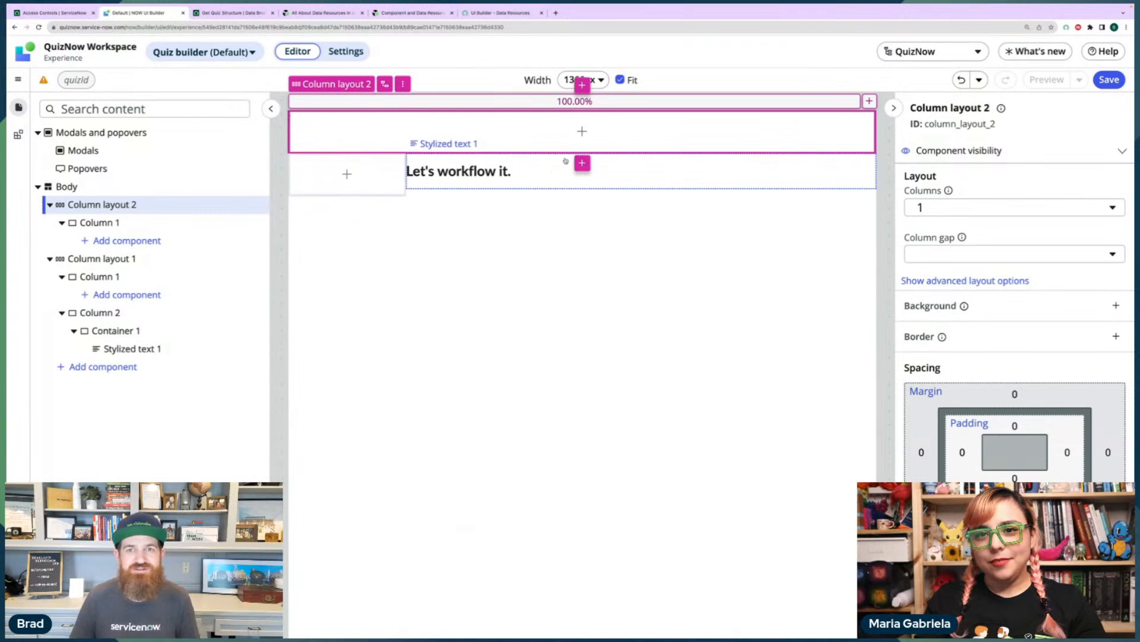
pyautogui.click(106, 349)
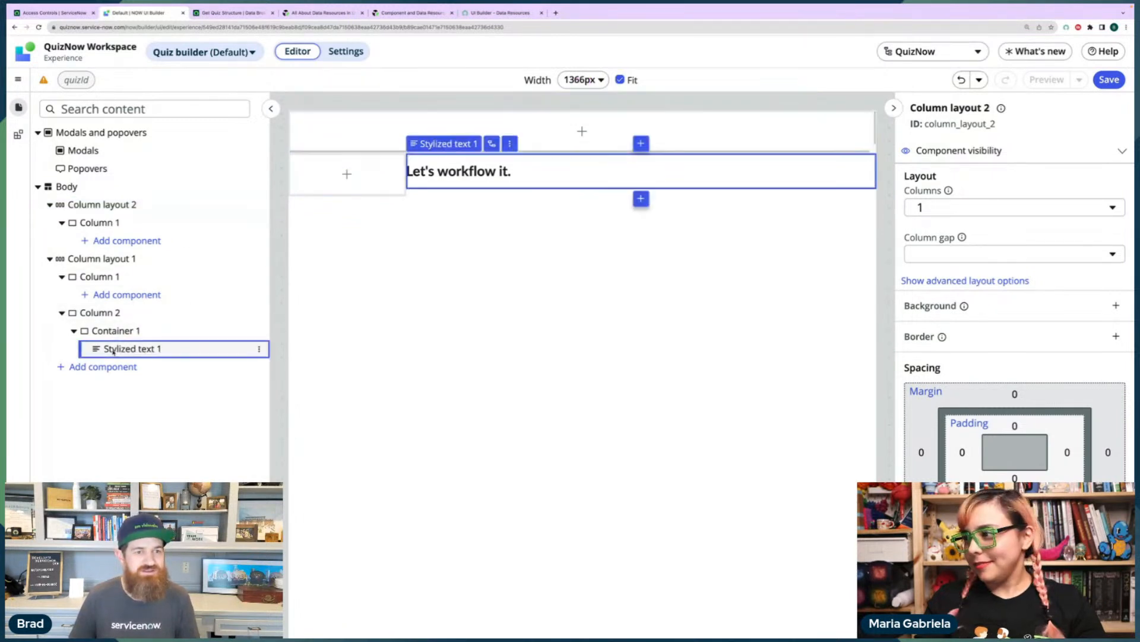
pyautogui.moveTo(106, 351); pyautogui.dragTo(126, 231)
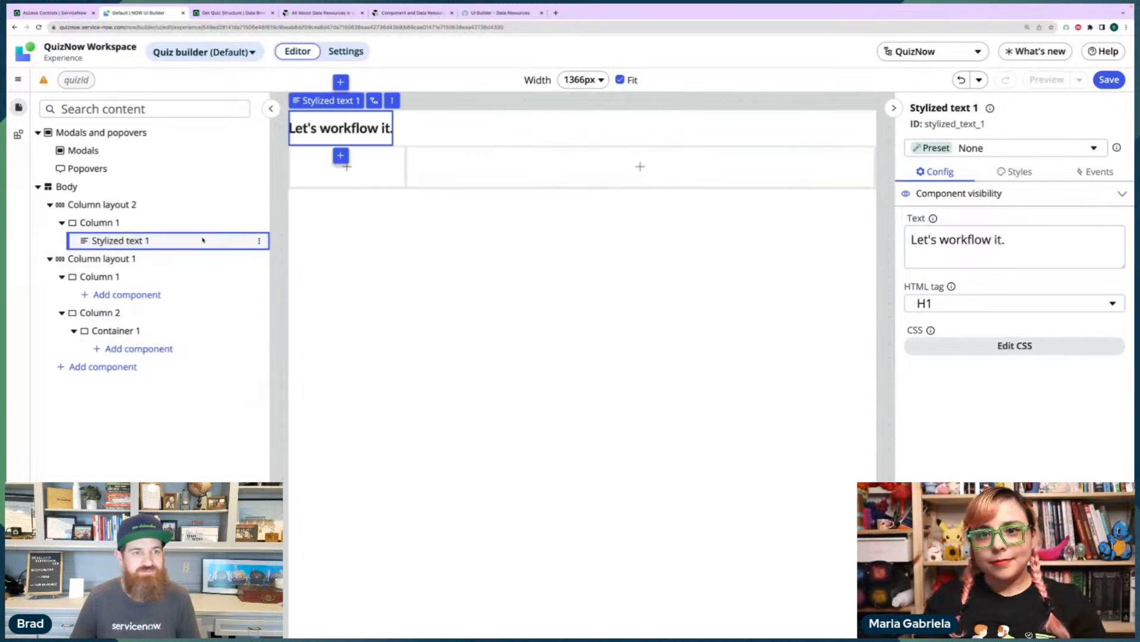
# Center-align the items in Column 1 of Column layout 2 and give the column a background color.
pyautogui.click(112, 222)
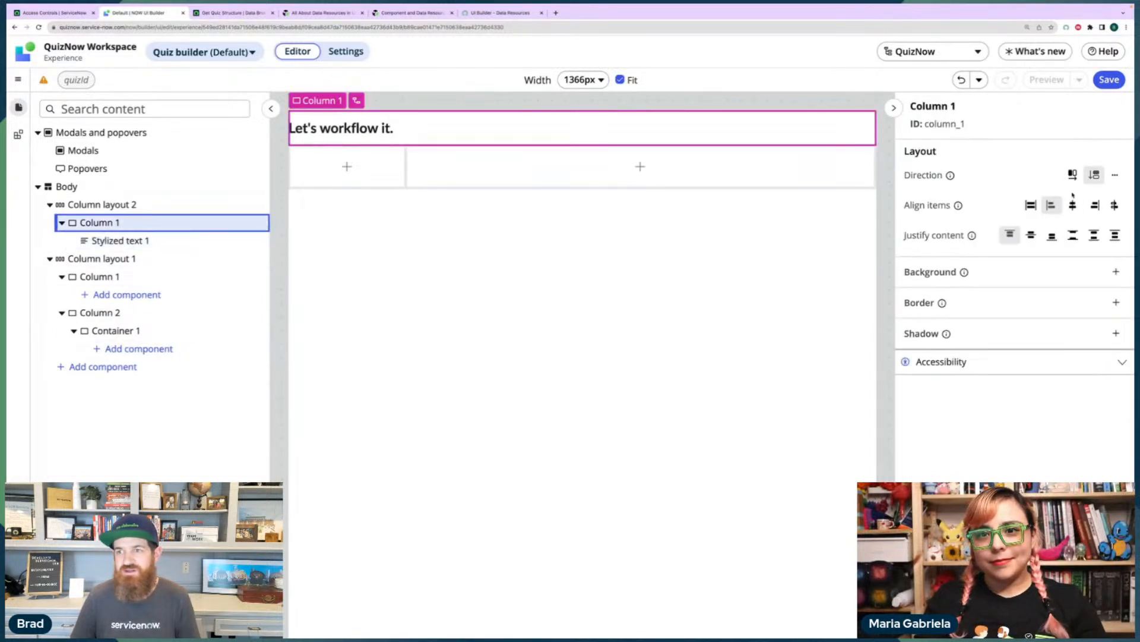
pyautogui.click(1073, 206)
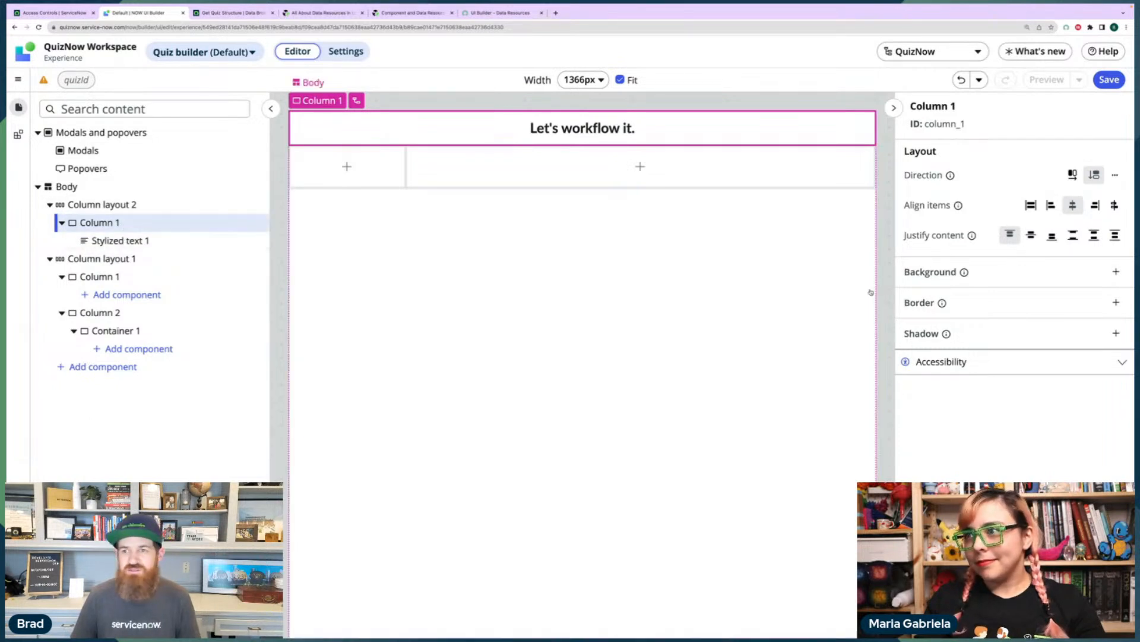
pyautogui.click(1038, 271)
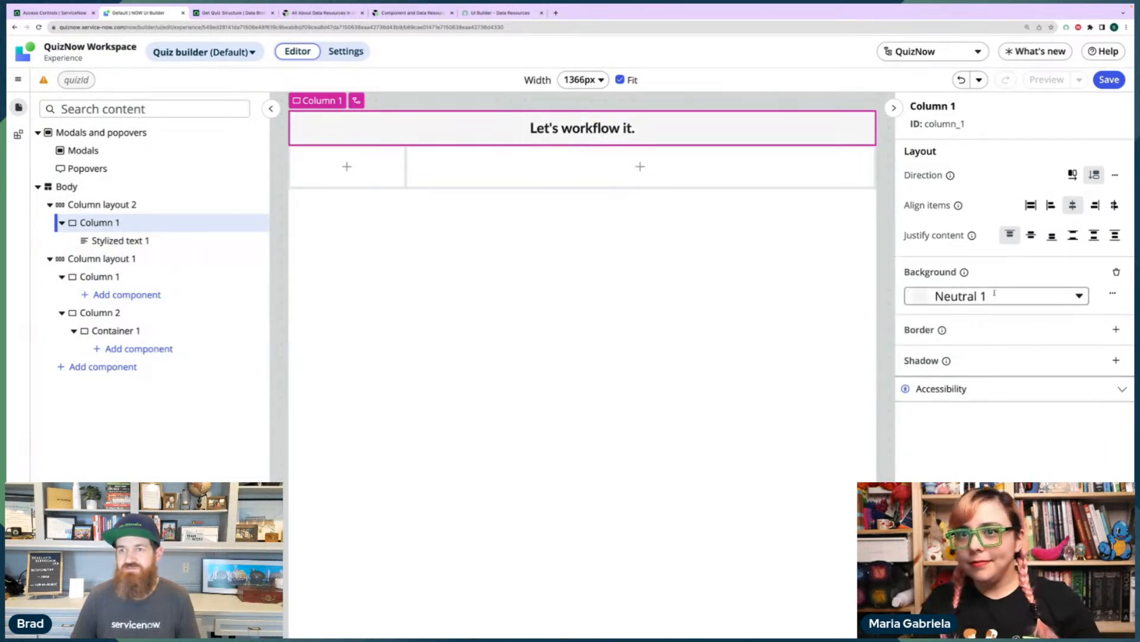
pyautogui.click(1082, 297)
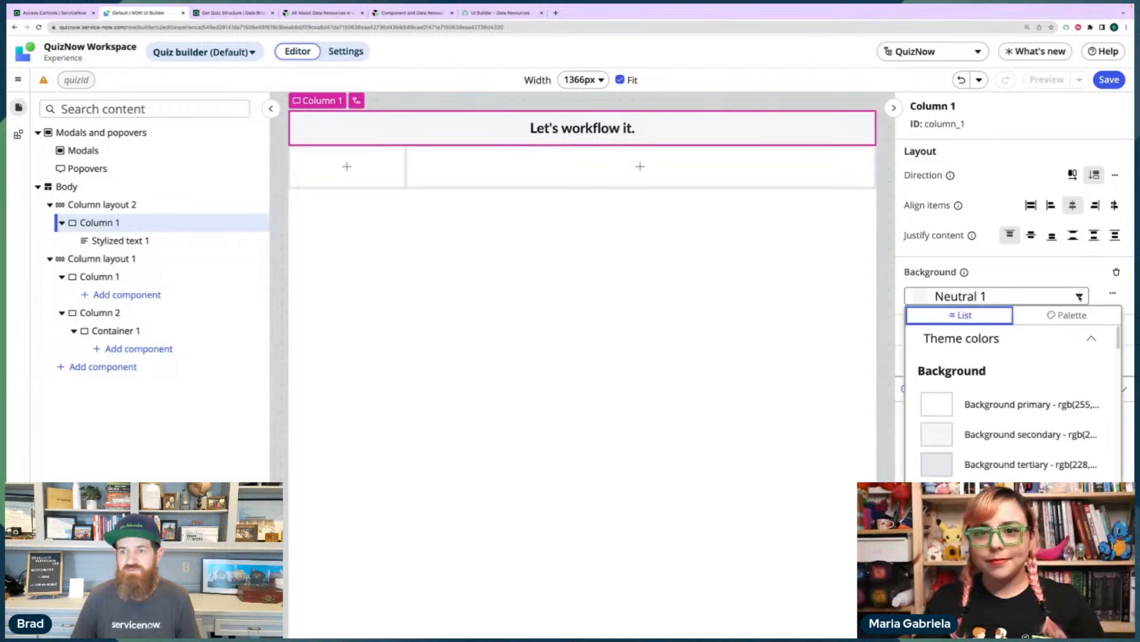
pyautogui.scroll(-8, 1015, 427)
pyautogui.scroll(-3, 1015, 427)
pyautogui.scroll(10, 1015, 427)
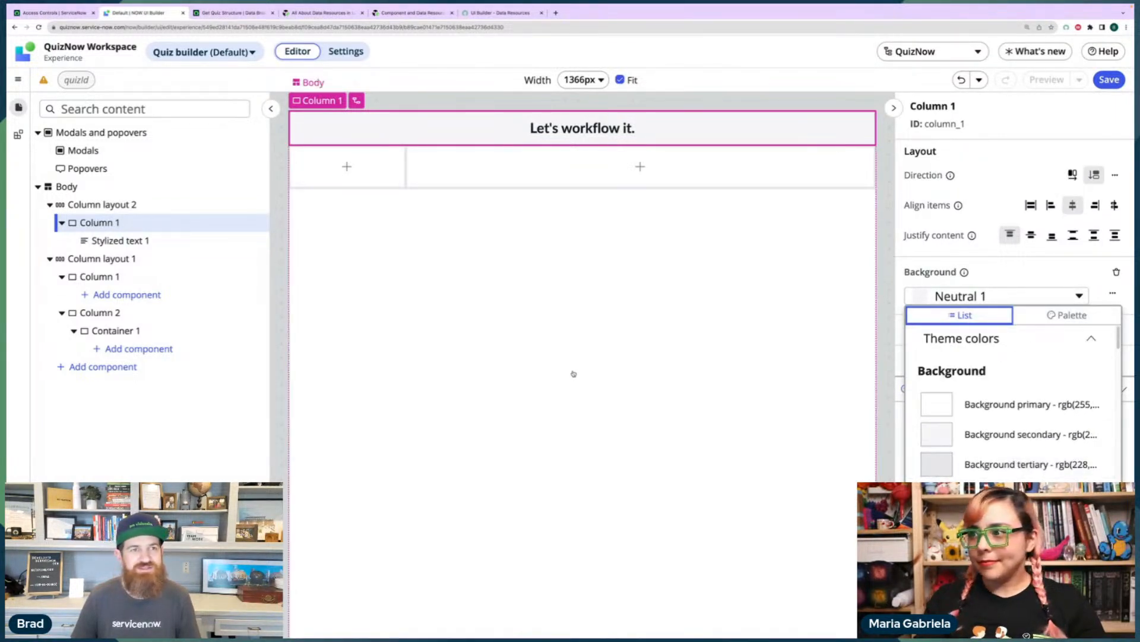
pyautogui.click(573, 373)
pyautogui.click(68, 13)
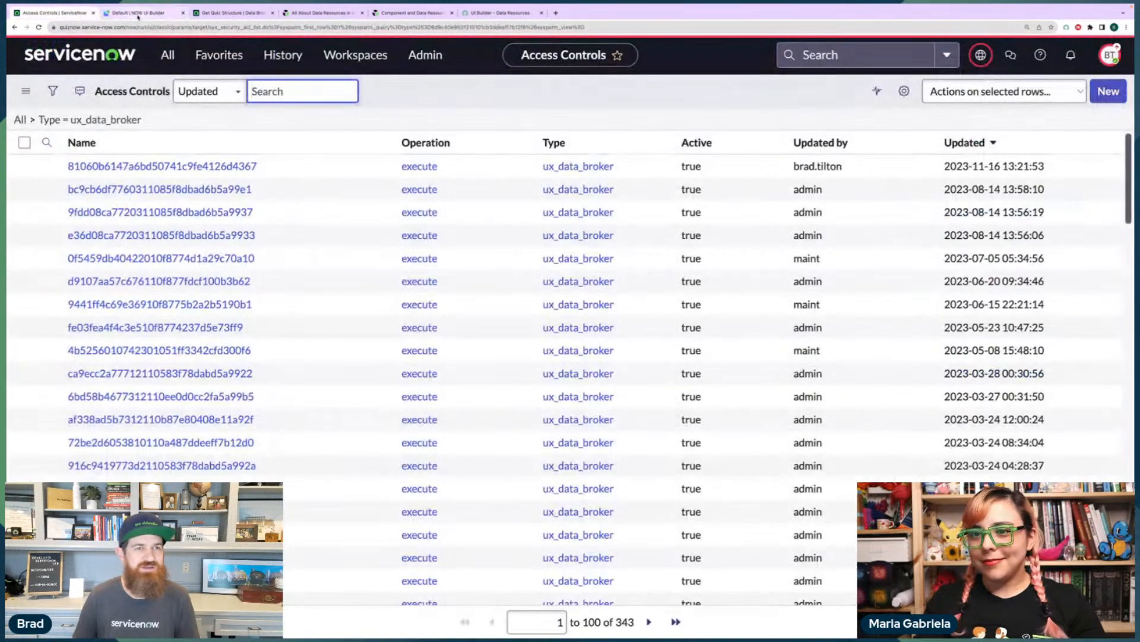
pyautogui.click(139, 13)
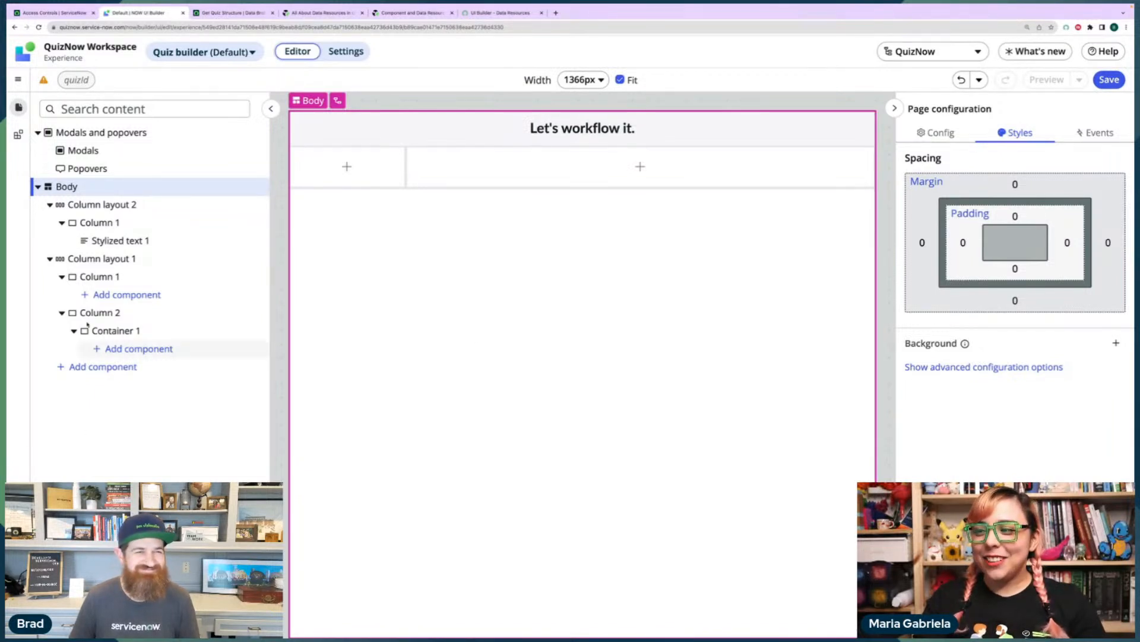
# Switch the Text property of Stylized text 1 from static text to data binding.
pyautogui.click(226, 236)
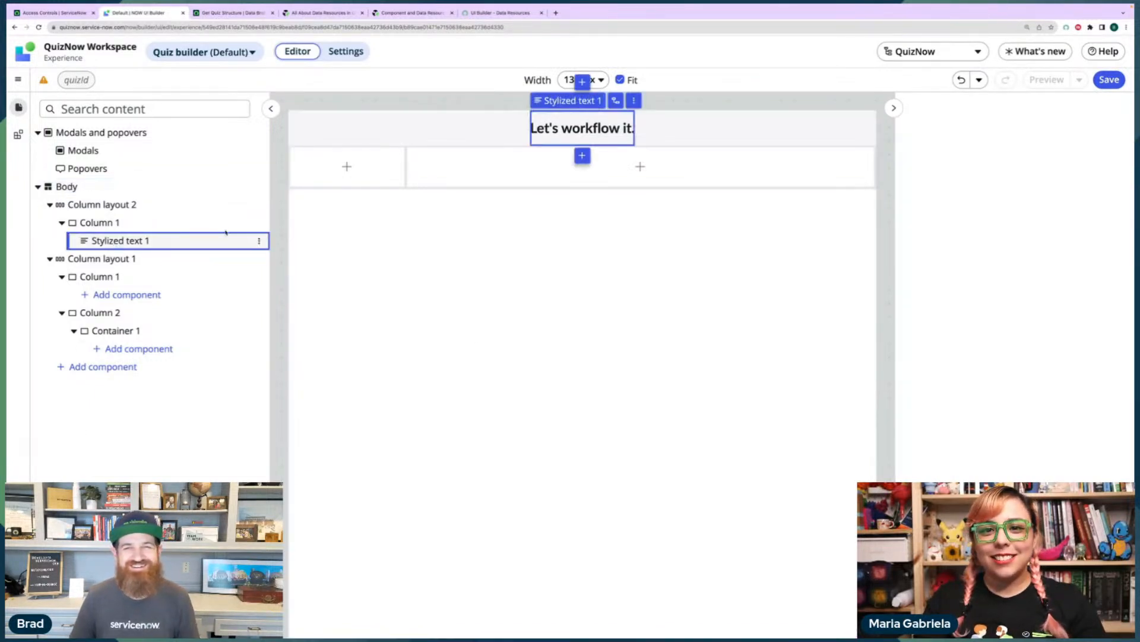
pyautogui.tripleClick(964, 240)
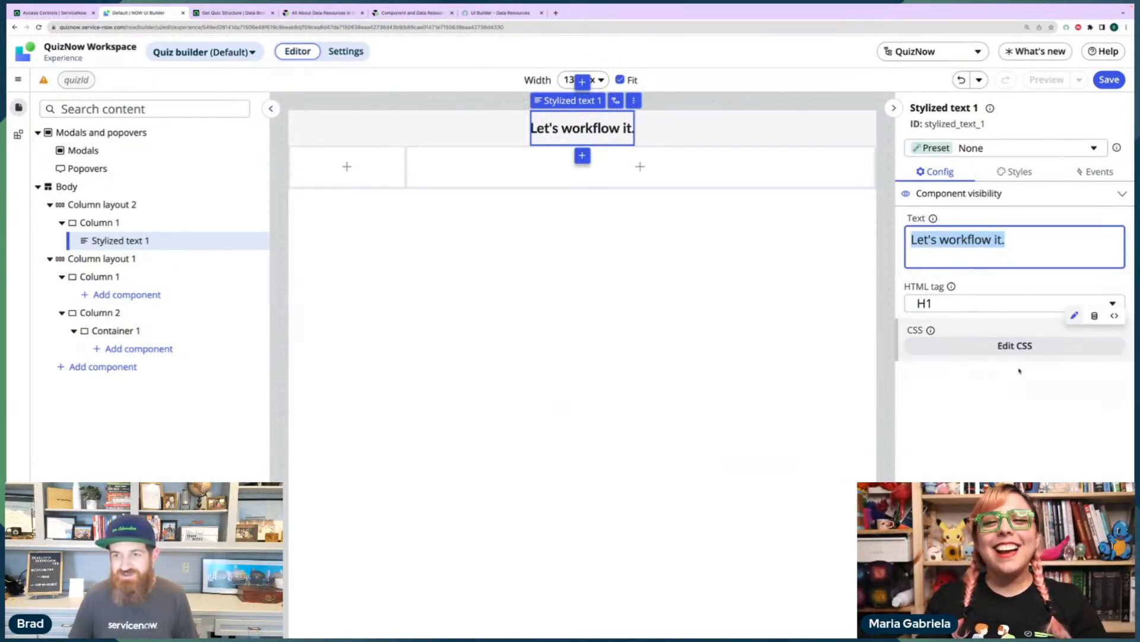
pyautogui.click(1096, 211)
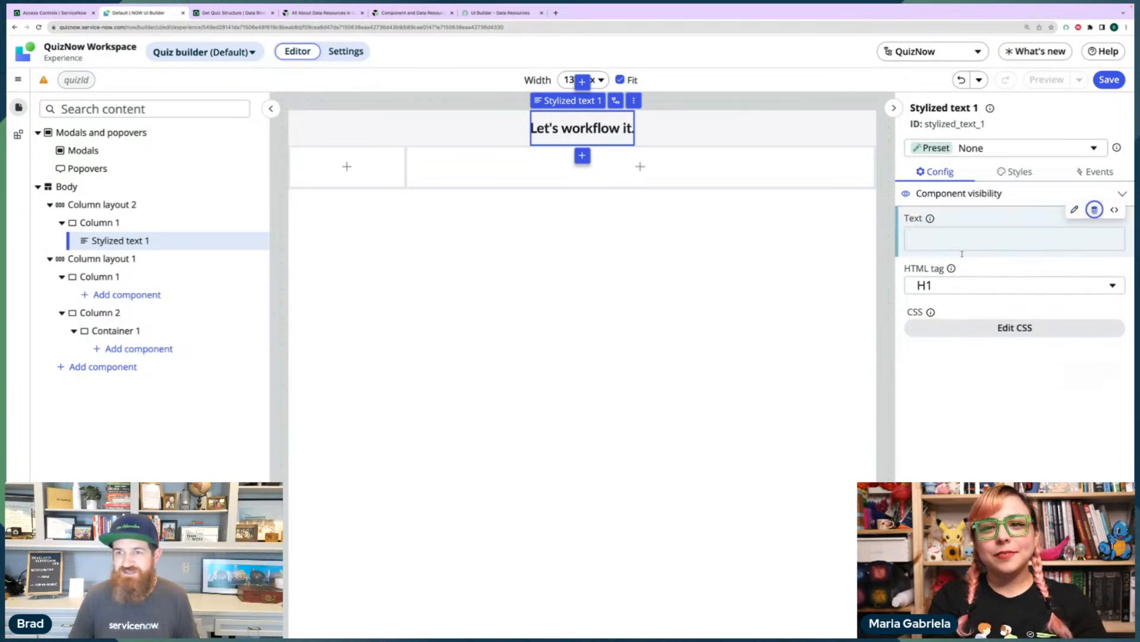
pyautogui.click(950, 240)
pyautogui.write('@s')
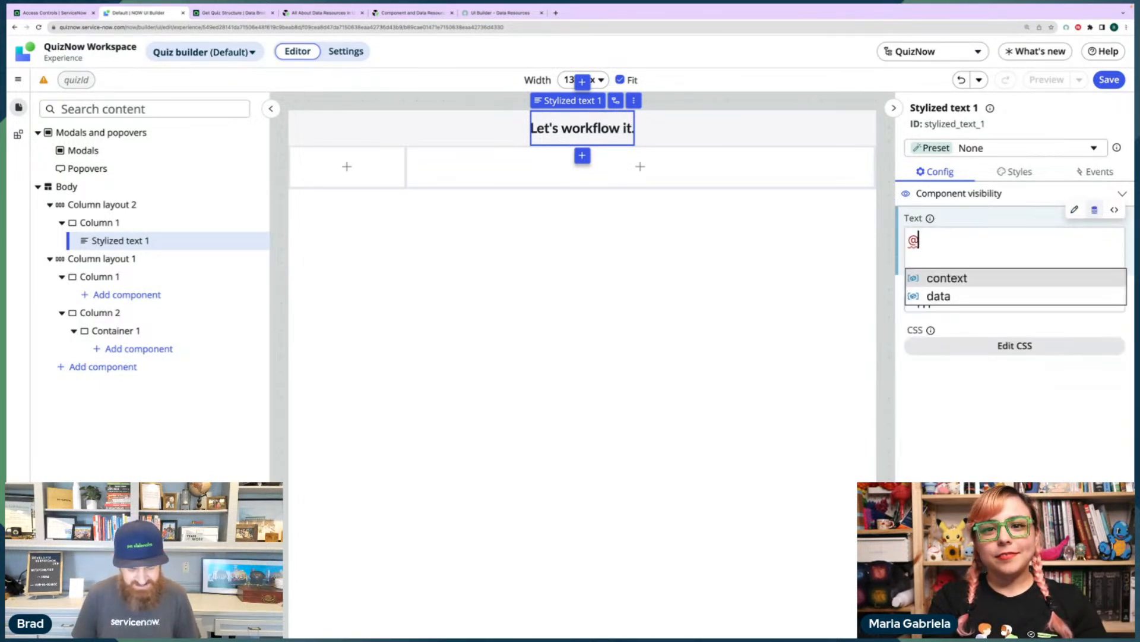
pyautogui.press('BackSpace')
pyautogui.press('BackSpace')
pyautogui.write('@data.')
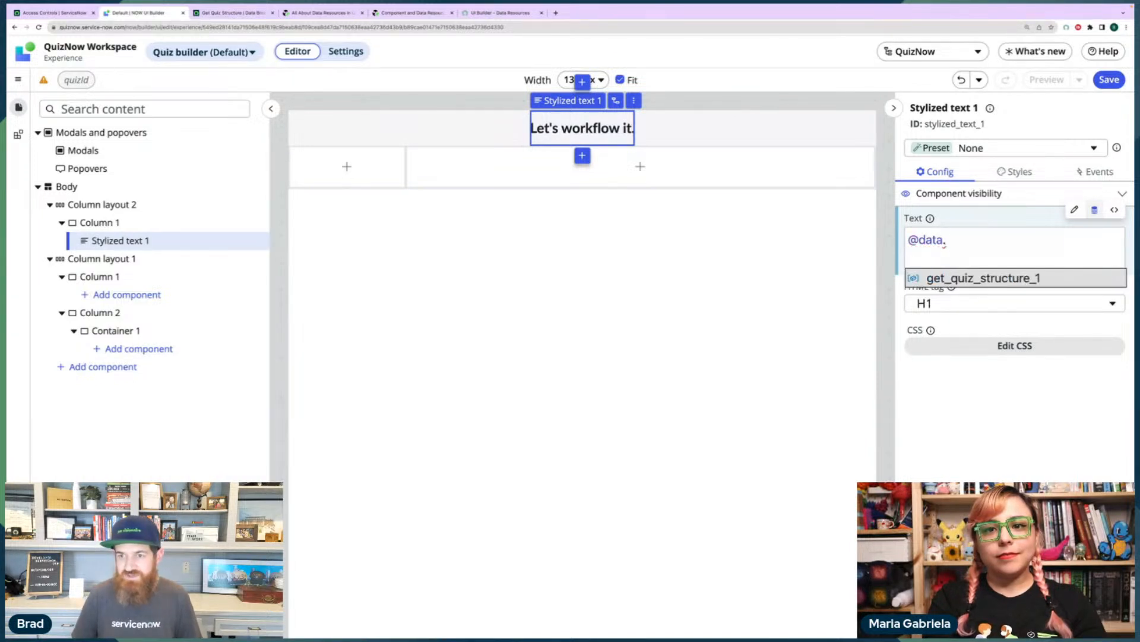
pyautogui.press('Tab')
pyautogui.write('.')
pyautogui.press('Tab')
pyautogui.write('.')
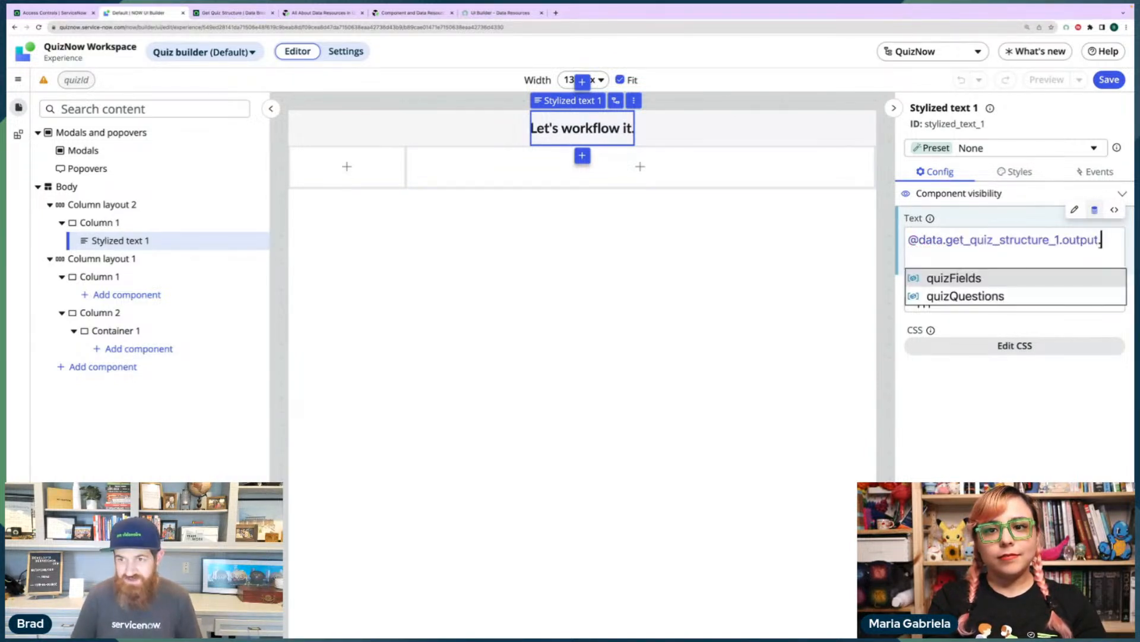
pyautogui.press('Tab')
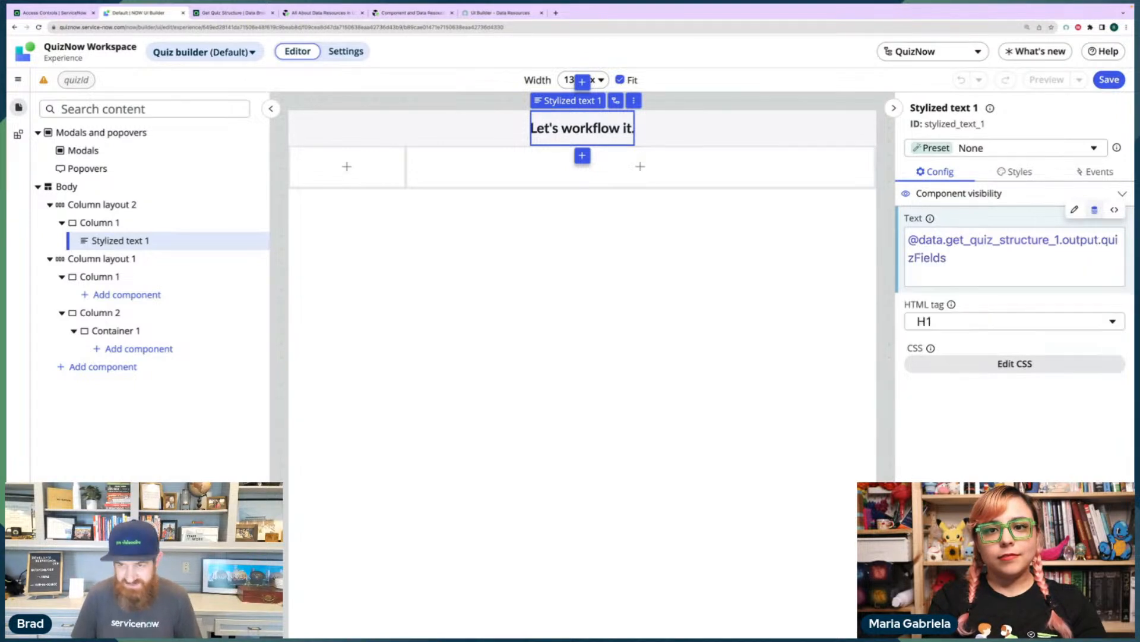
pyautogui.write('.')
pyautogui.press('Down')
pyautogui.press('Tab')
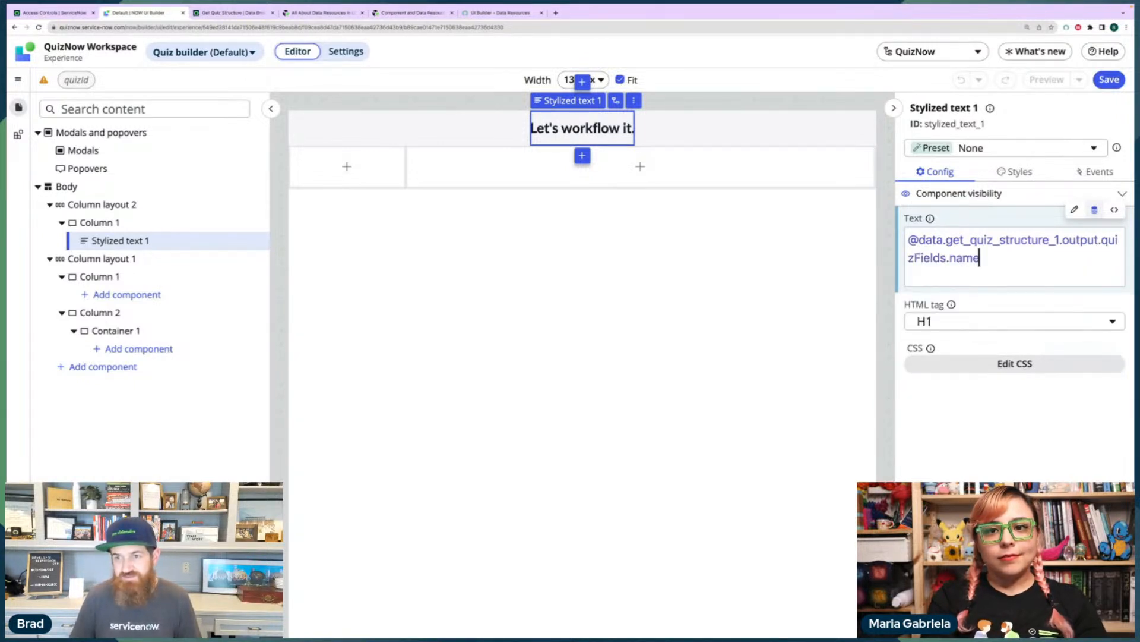
pyautogui.click(1018, 450)
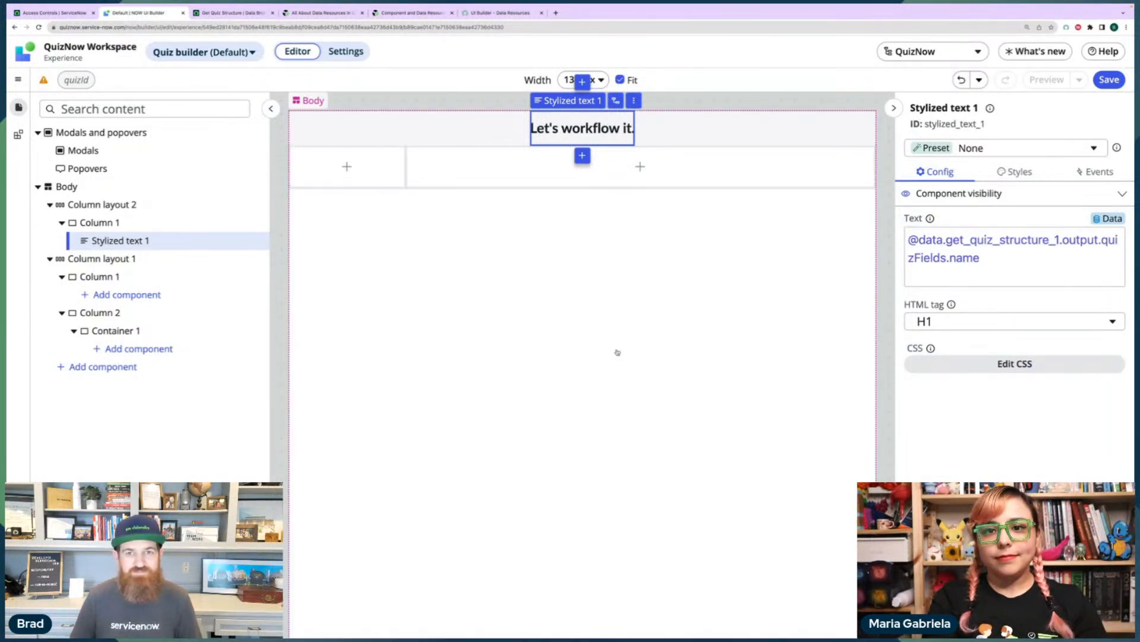
pyautogui.hotkey('ctrl', 's')
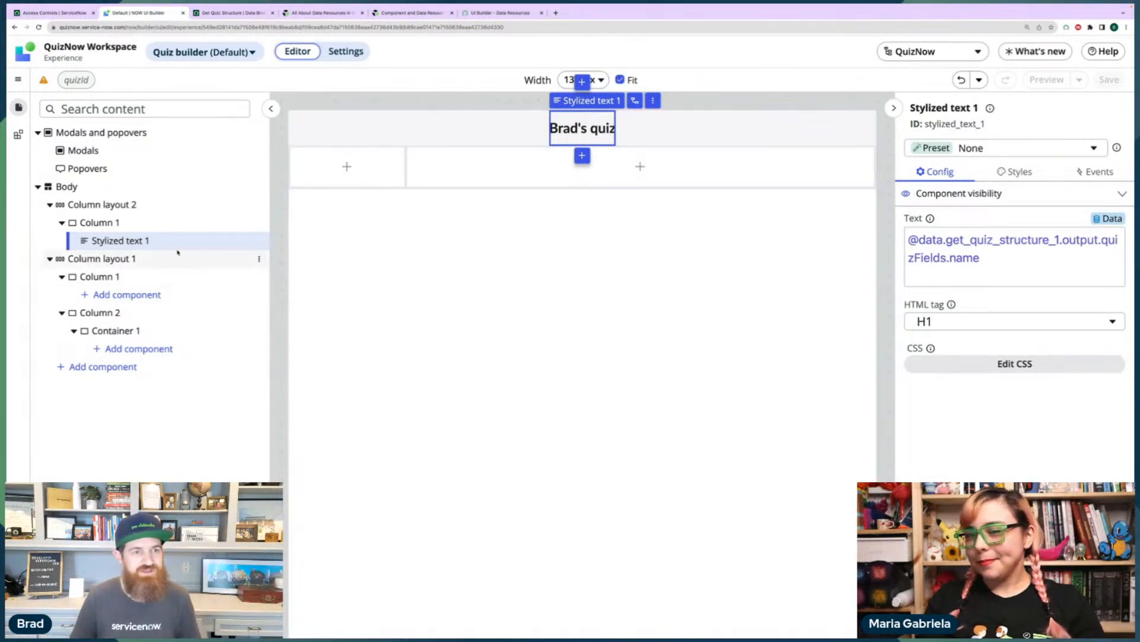
# Set the background of Column 1 in Column layout 2 to Surface brand 2.
pyautogui.click(124, 223)
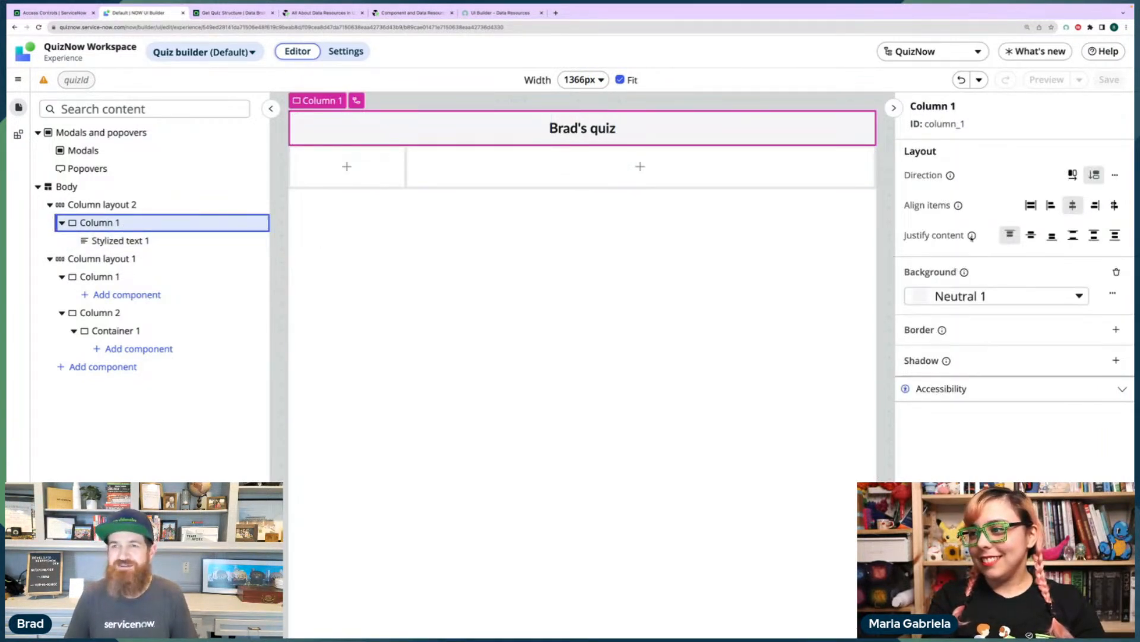
pyautogui.click(1078, 296)
pyautogui.scroll(-1, 939, 451)
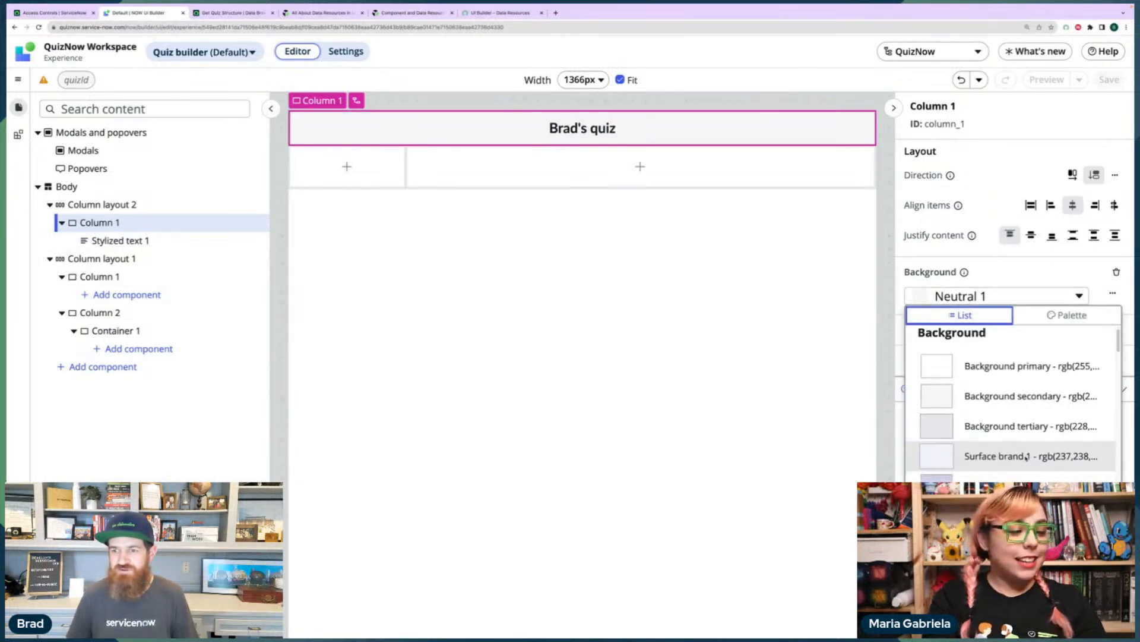
pyautogui.click(936, 455)
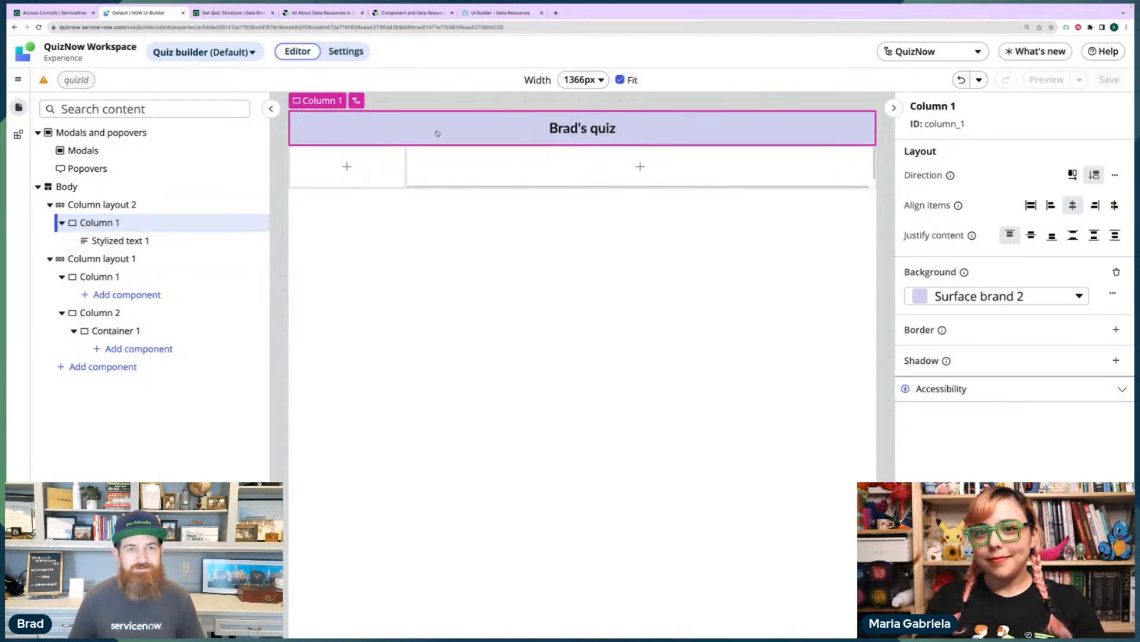
# Check the Get Quiz Structure 1 output and add a Repeater component to Container 1.
pyautogui.click(137, 351)
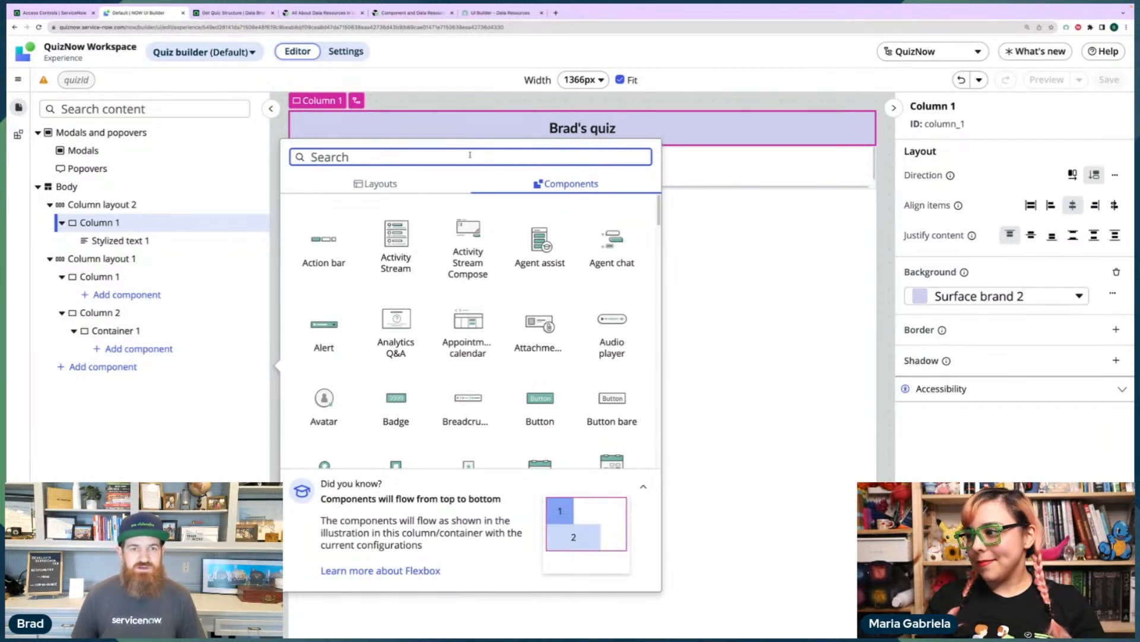
pyautogui.click(163, 477)
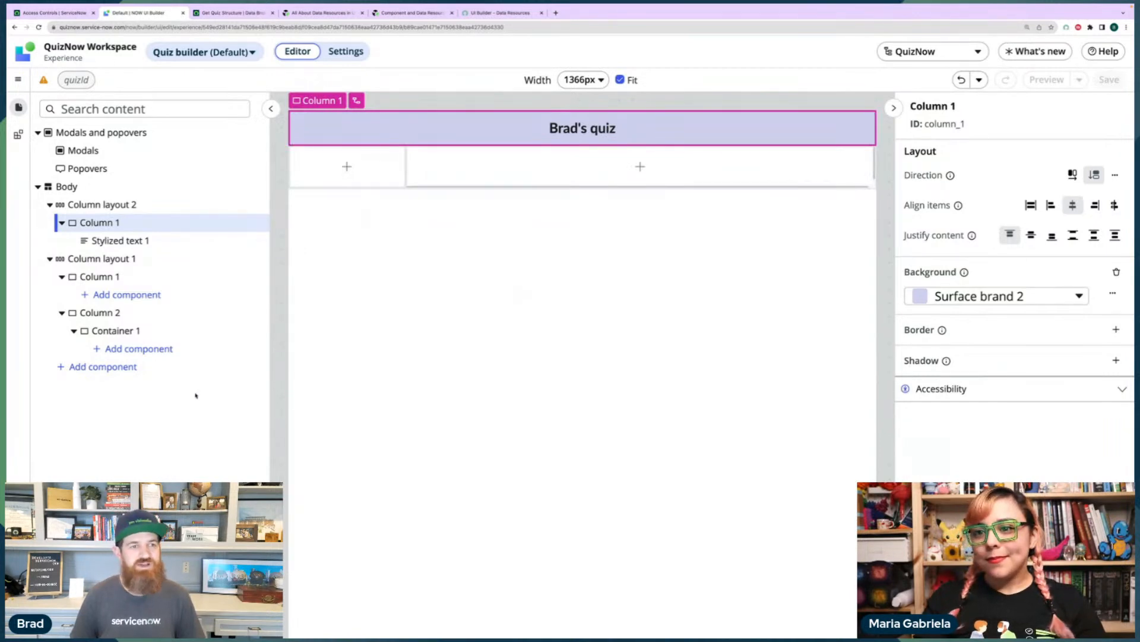
pyautogui.click(31, 626)
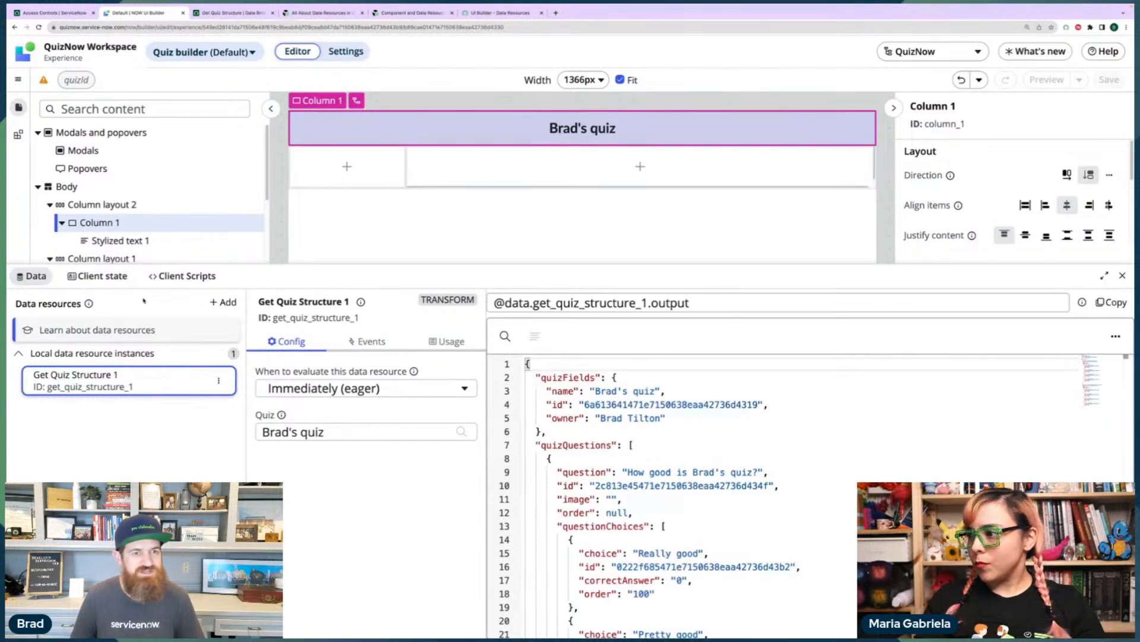
pyautogui.click(1122, 275)
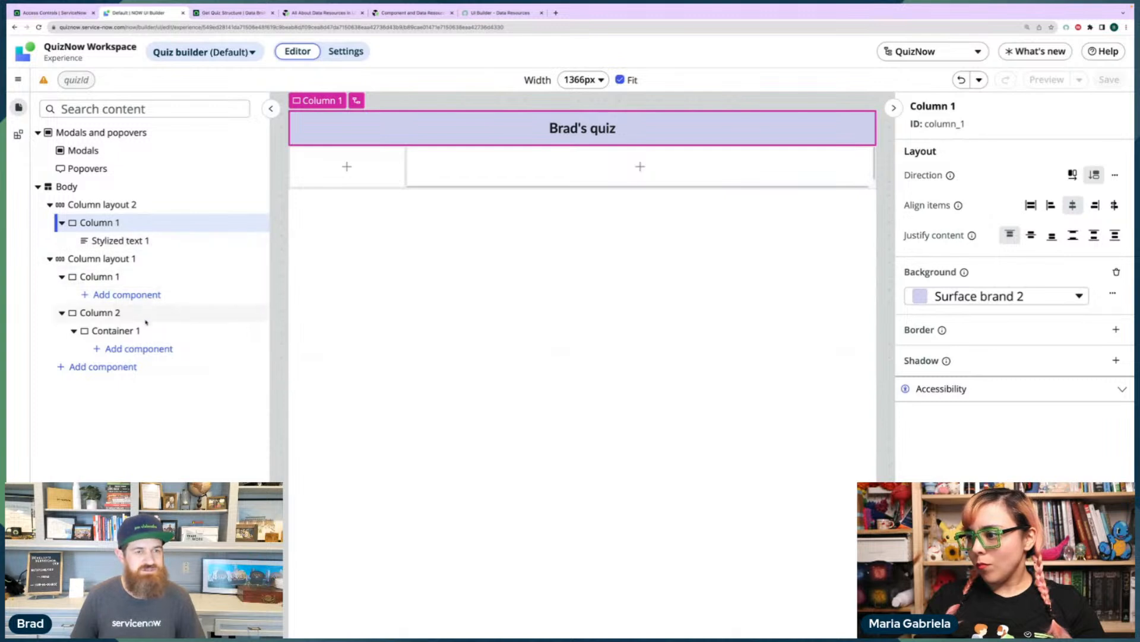
pyautogui.click(149, 350)
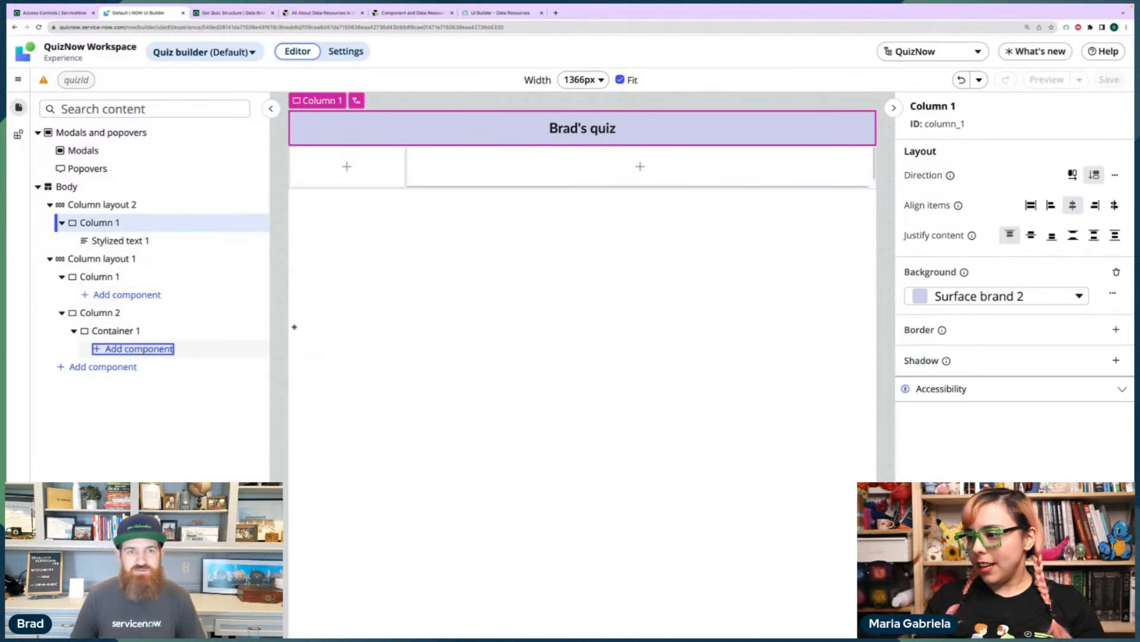
pyautogui.write('repeater')
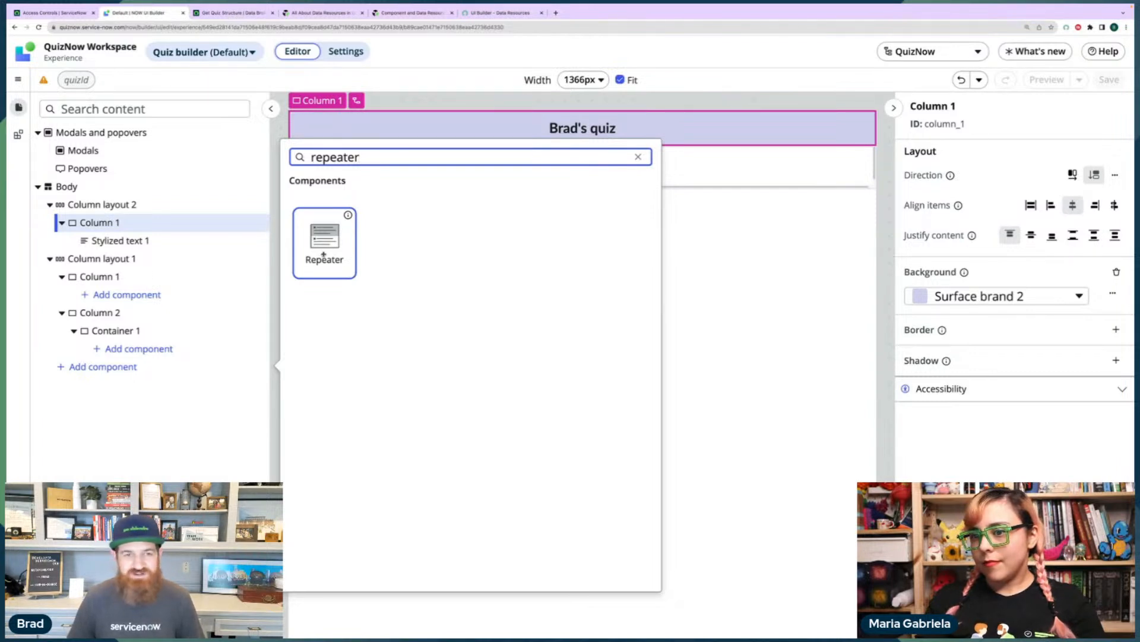
pyautogui.click(326, 244)
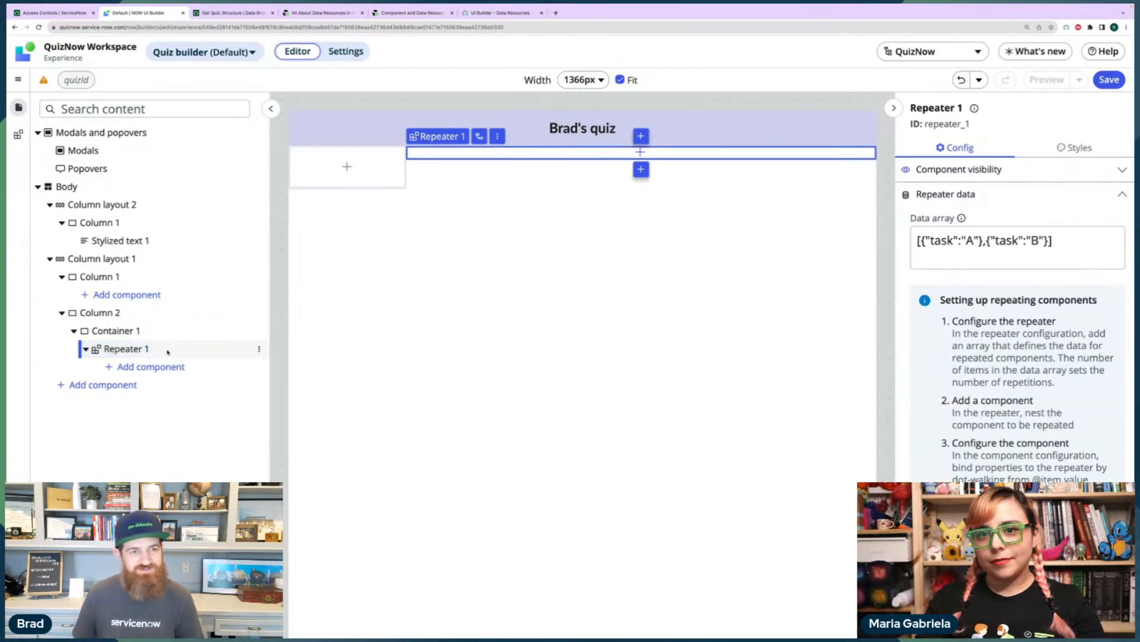
pyautogui.moveTo(1031, 231)
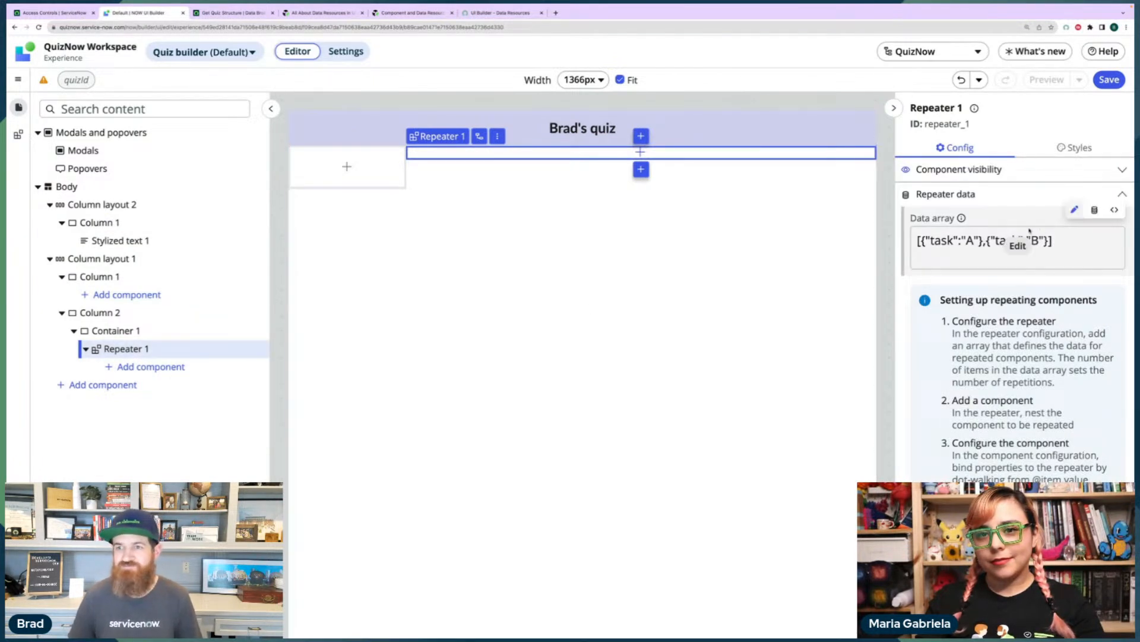
pyautogui.click(1094, 209)
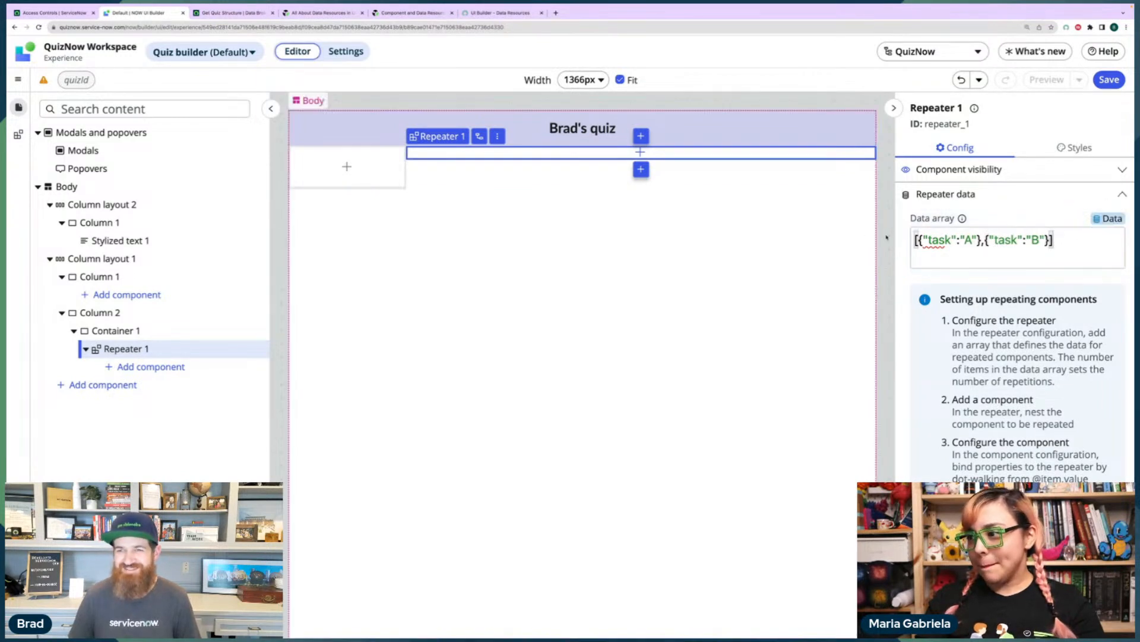
pyautogui.tripleClick(957, 240)
pyautogui.press('BackSpace')
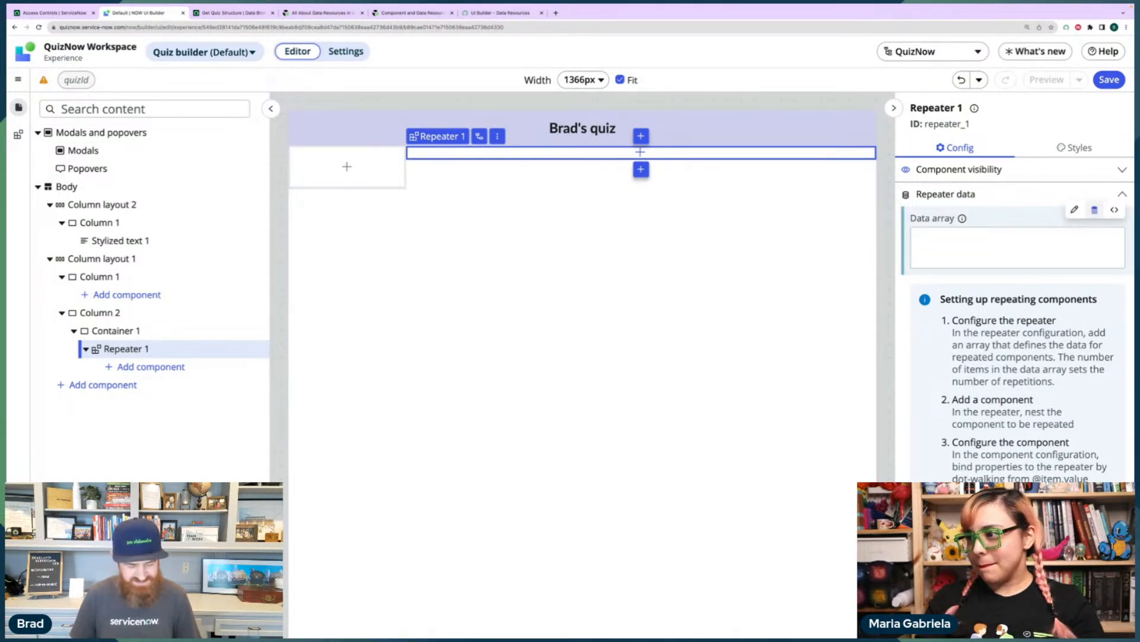
pyautogui.write('@data.')
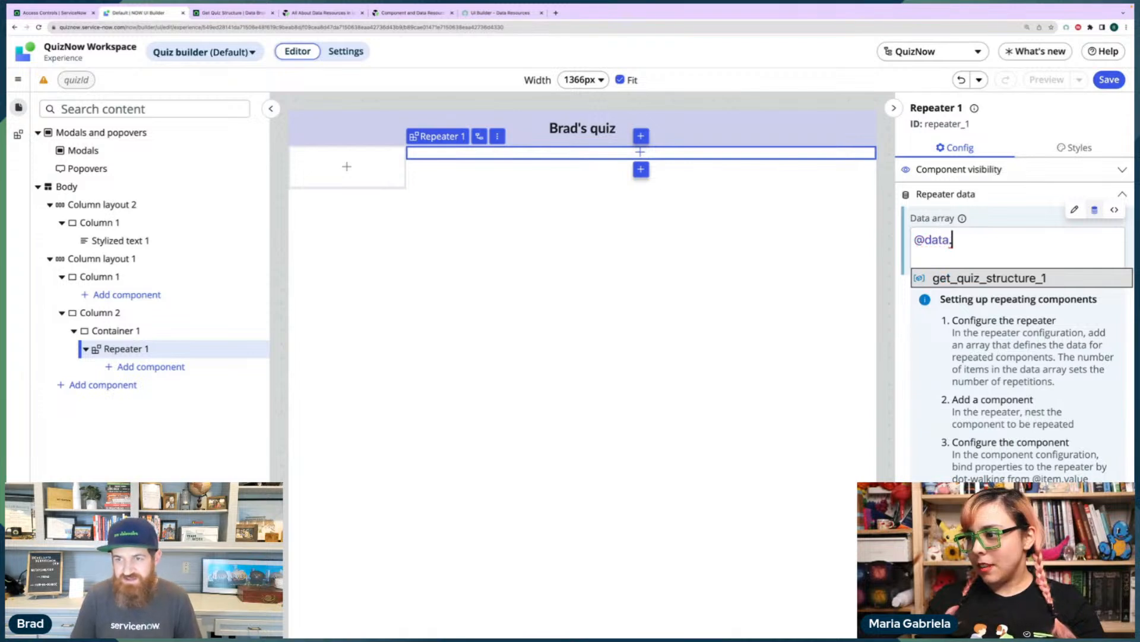
pyautogui.press('Return')
pyautogui.write('.')
pyautogui.press('Return')
pyautogui.write('.output.')
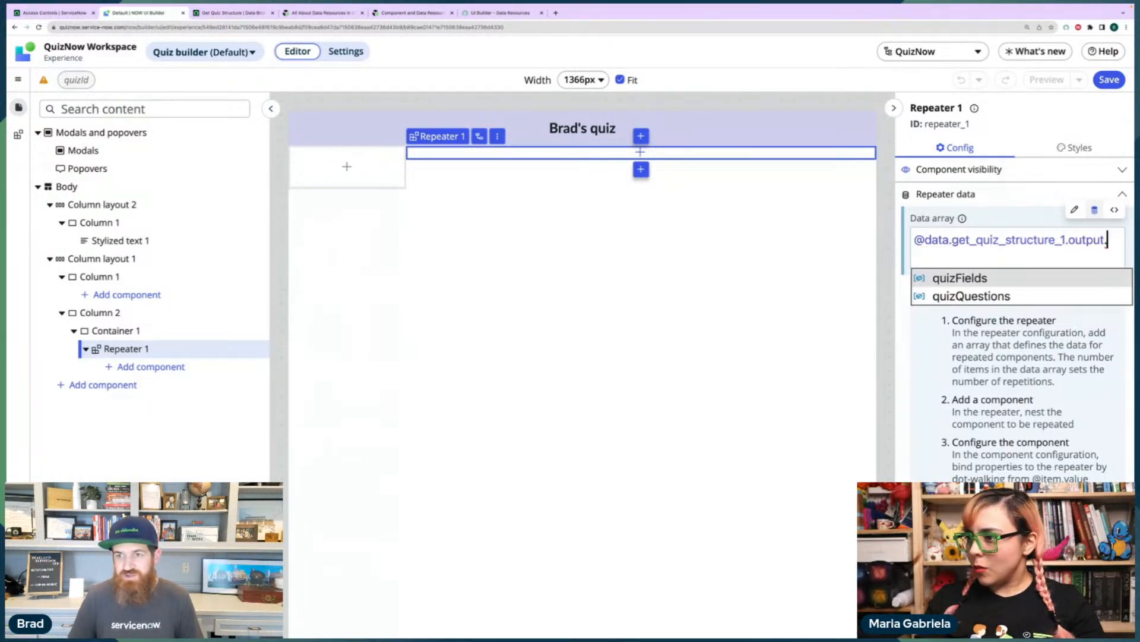
pyautogui.press('Down')
pyautogui.press('Return')
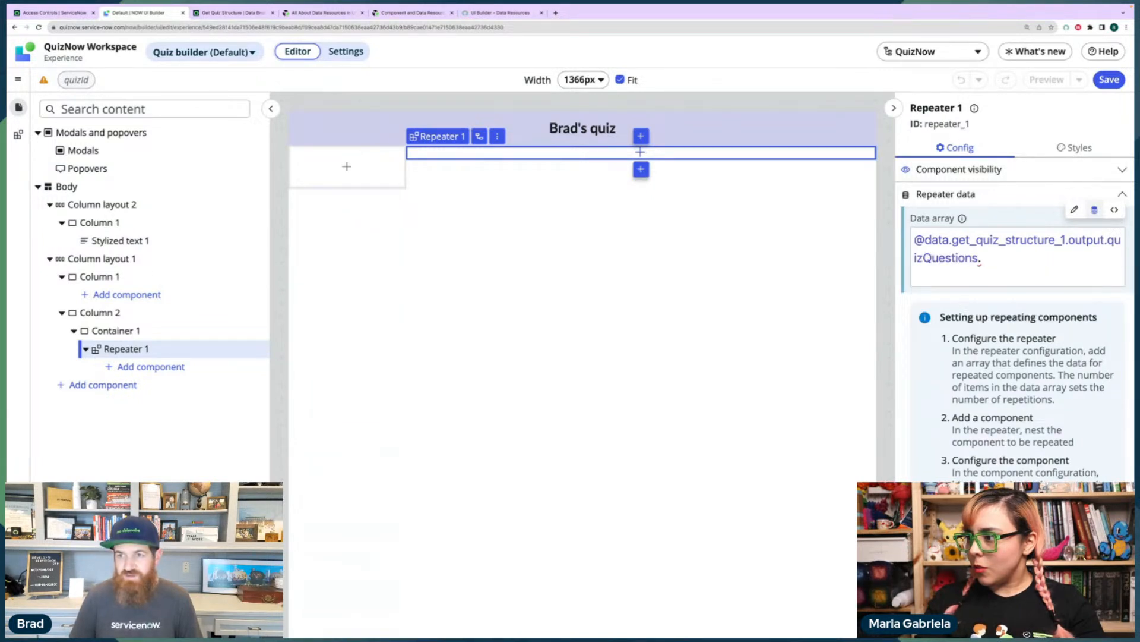
pyautogui.click(996, 397)
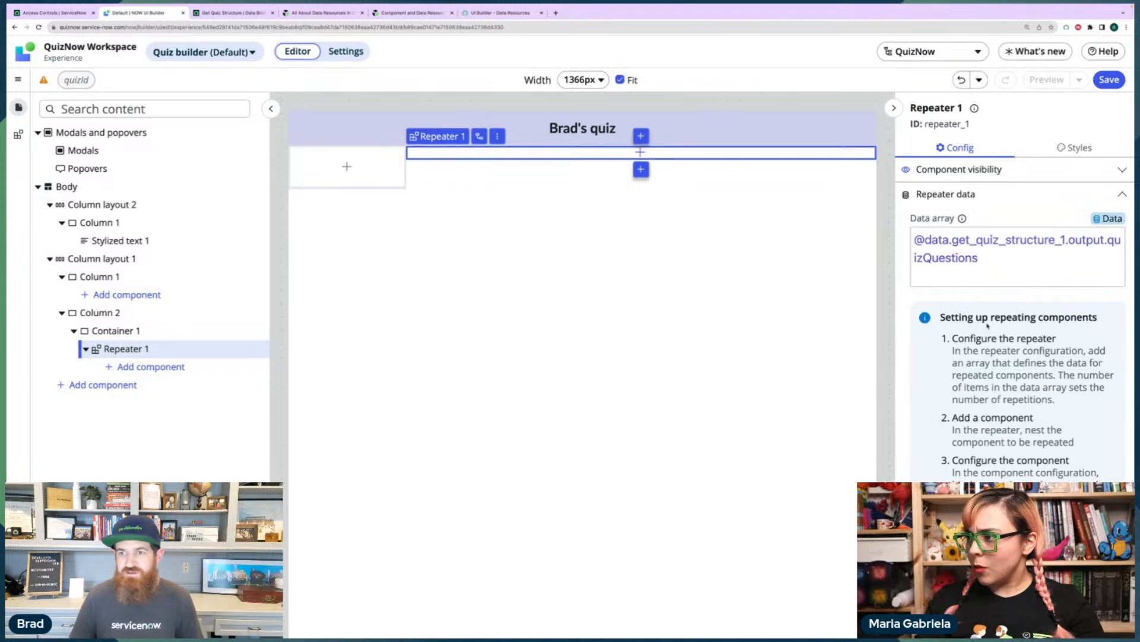
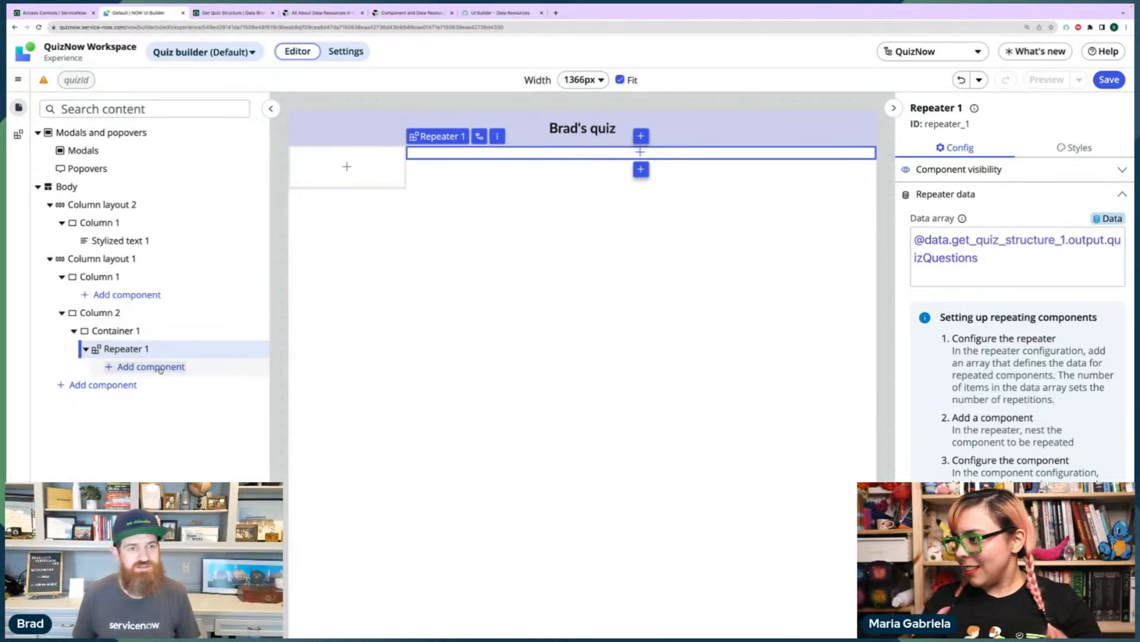
# Add a Single column layout inside Repeater 1.
pyautogui.click(161, 369)
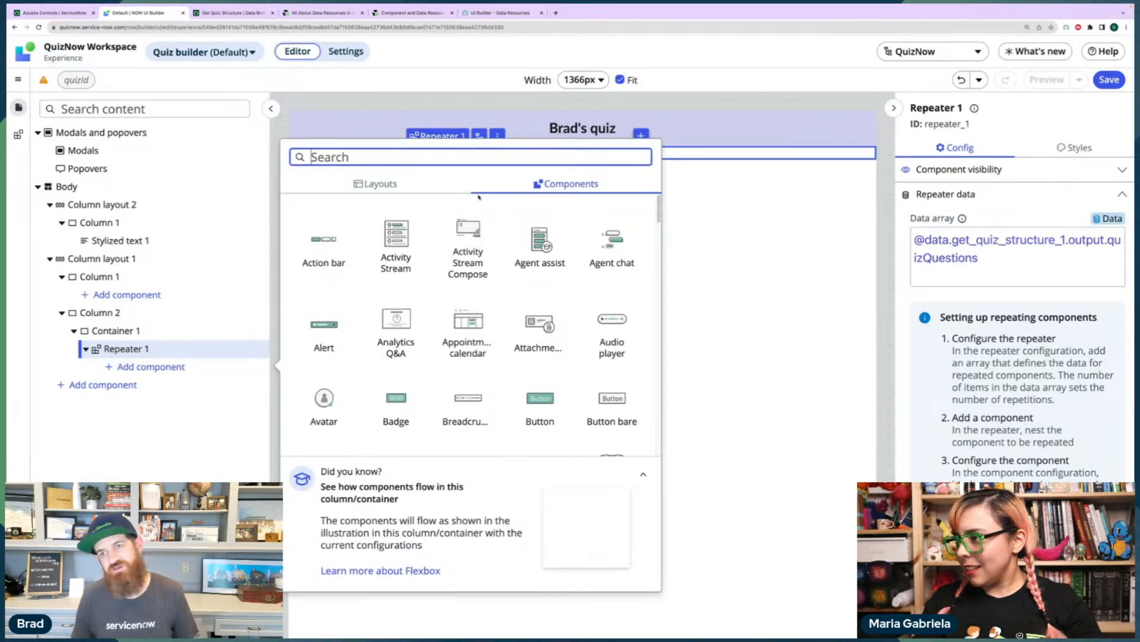
pyautogui.click(395, 185)
pyautogui.scroll(-2, 426, 339)
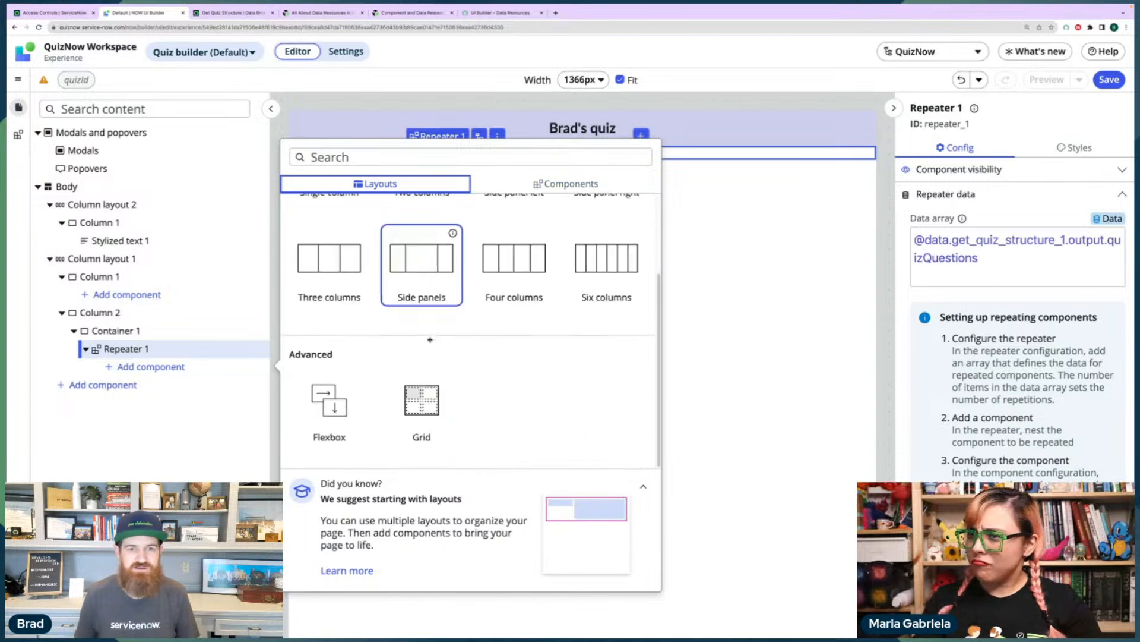
pyautogui.scroll(2, 374, 380)
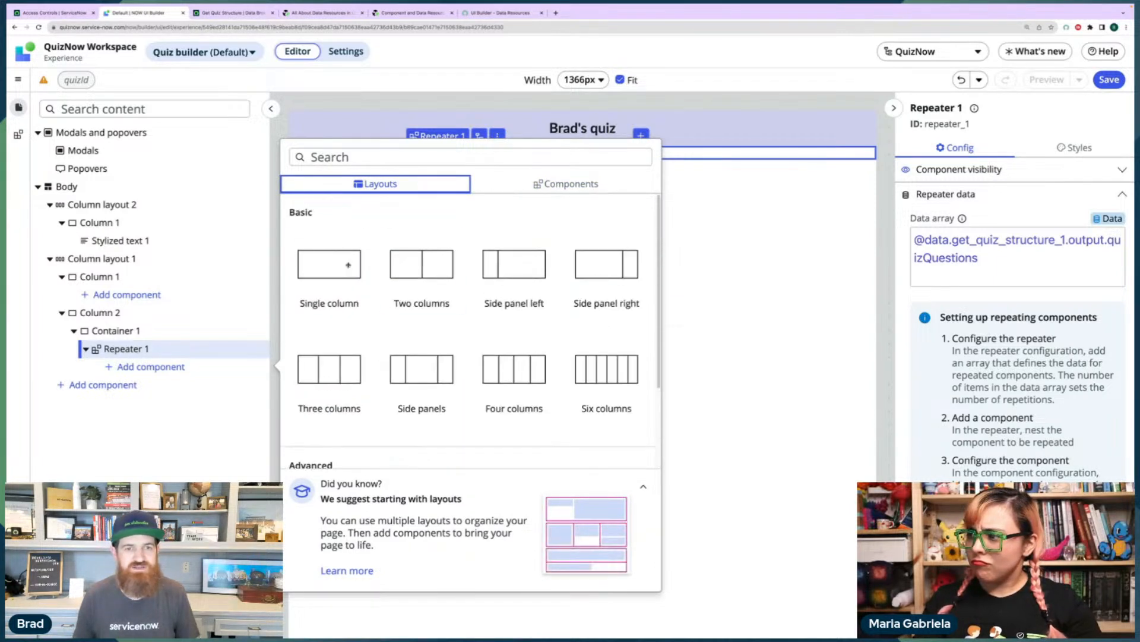
pyautogui.click(315, 262)
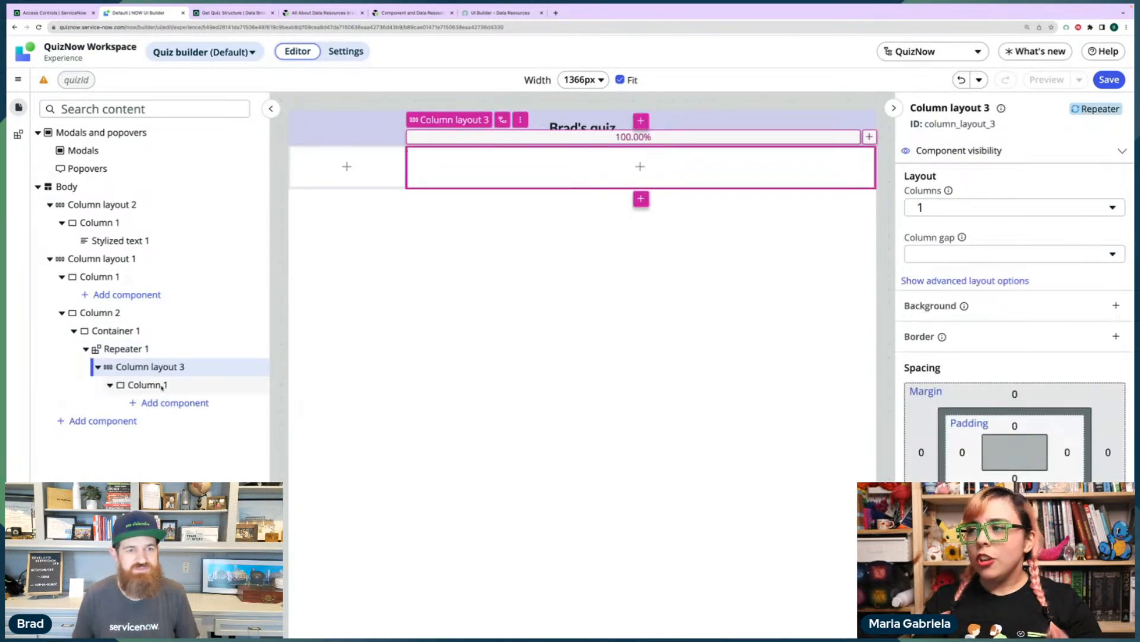
# Add a solid border with 1px thickness to Column 1 in Column layout 3.
pyautogui.click(147, 385)
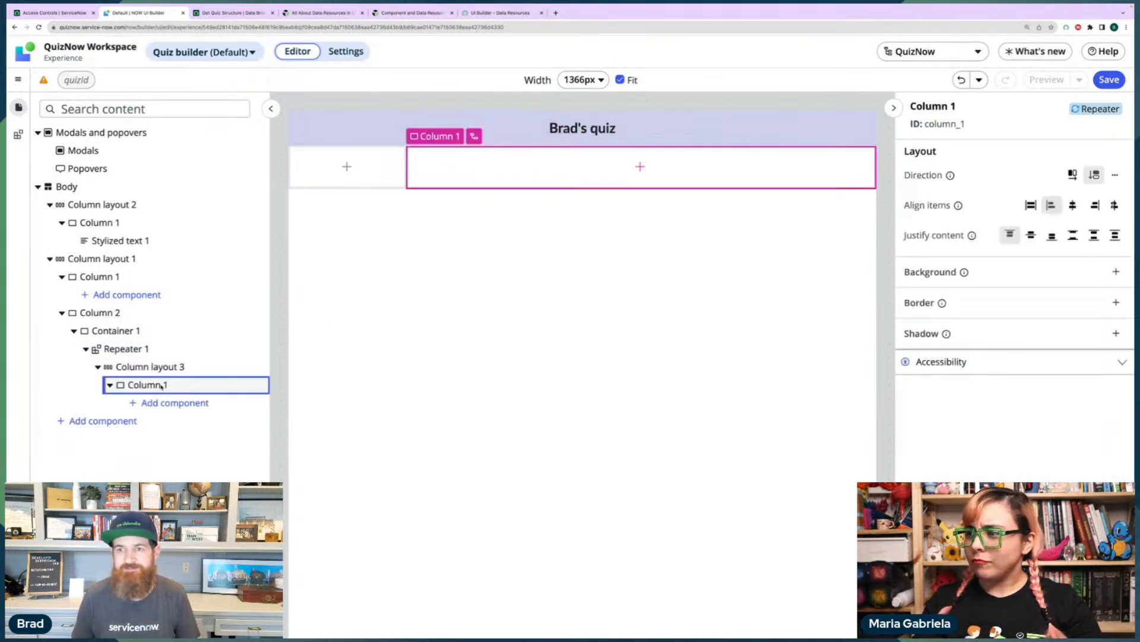
pyautogui.click(998, 303)
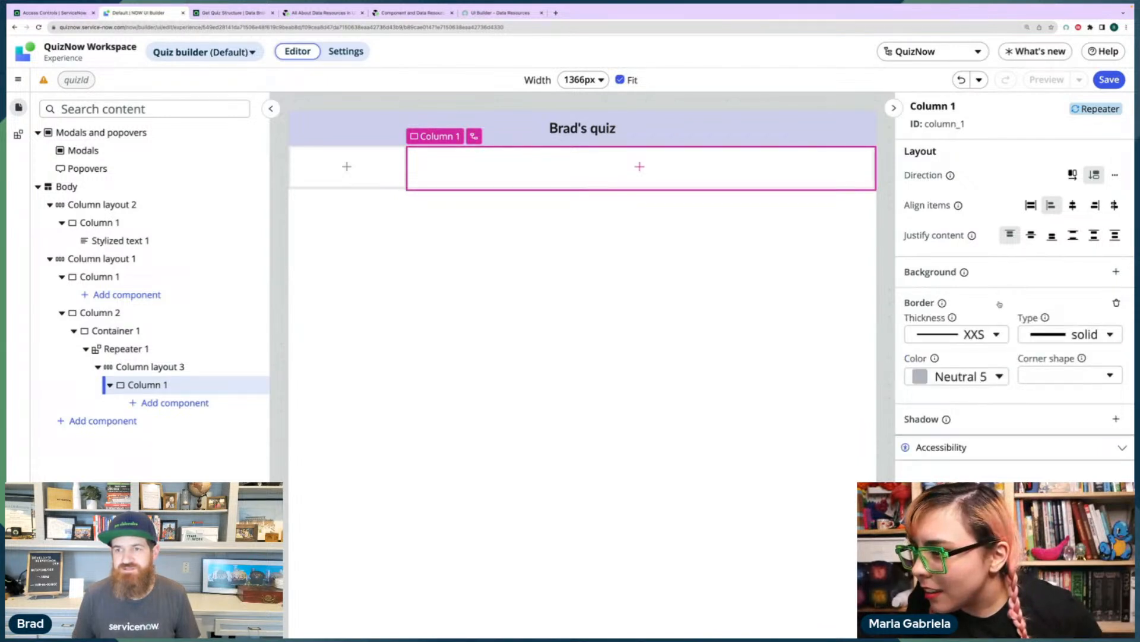
pyautogui.click(995, 335)
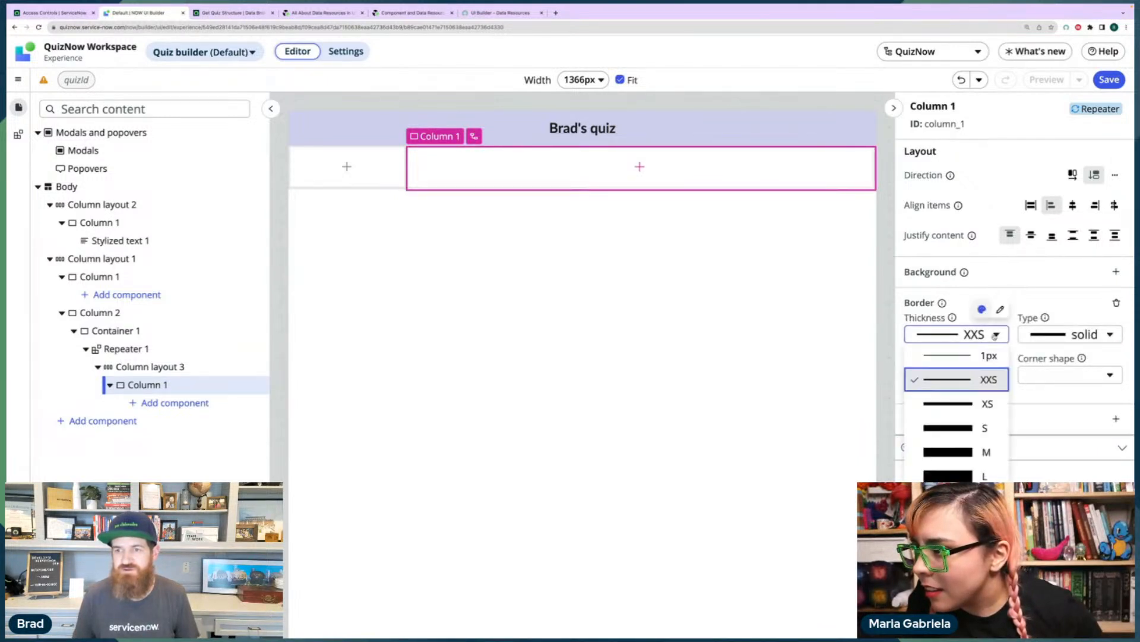
pyautogui.click(975, 355)
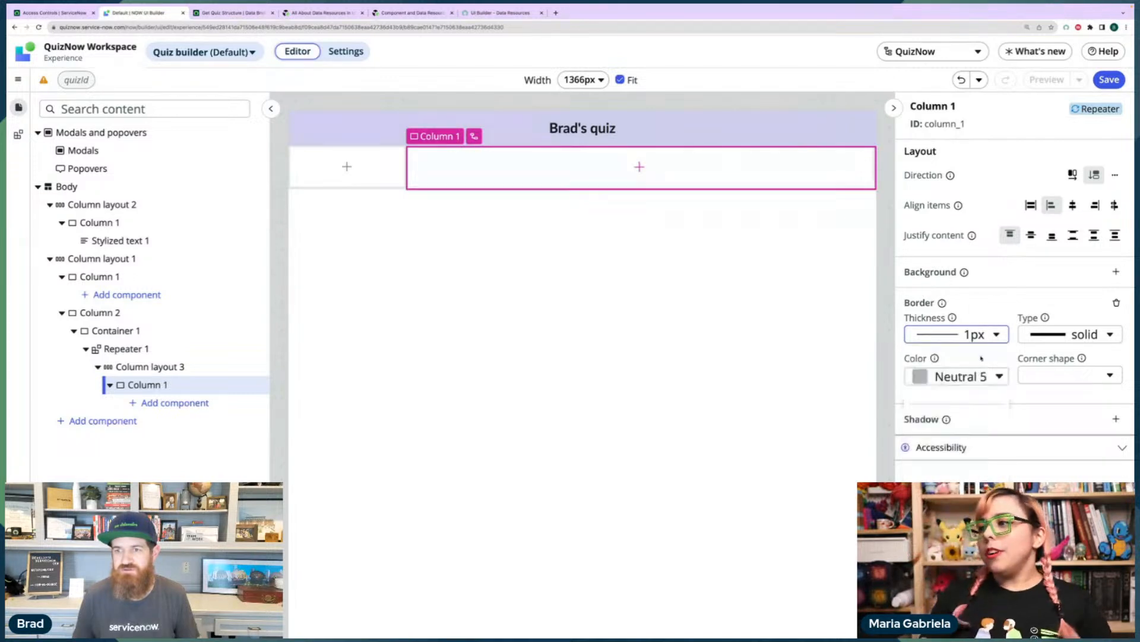
pyautogui.click(1062, 336)
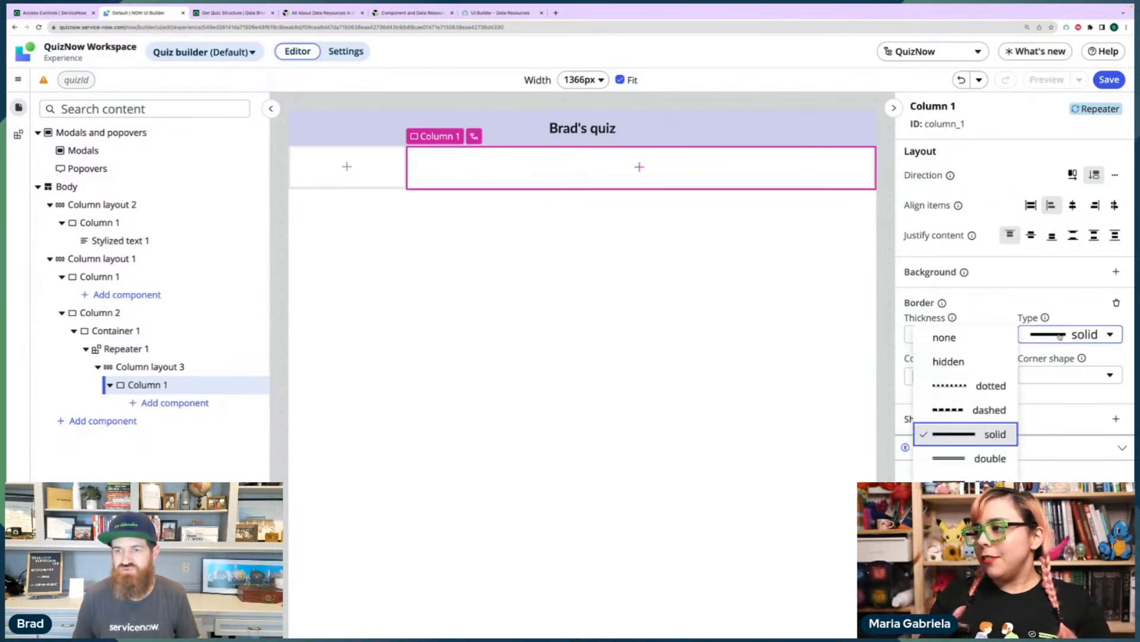
pyautogui.click(1060, 336)
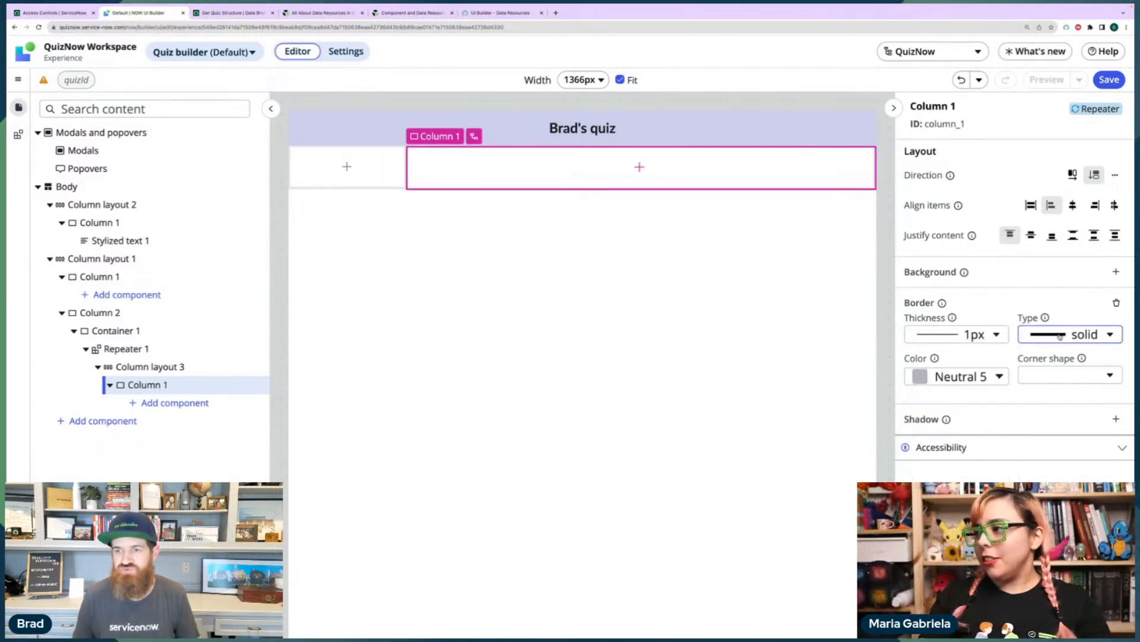
# Set the border color of Column 1 in Column layout 3 to Background secondary.
pyautogui.click(1001, 376)
pyautogui.click(1021, 397)
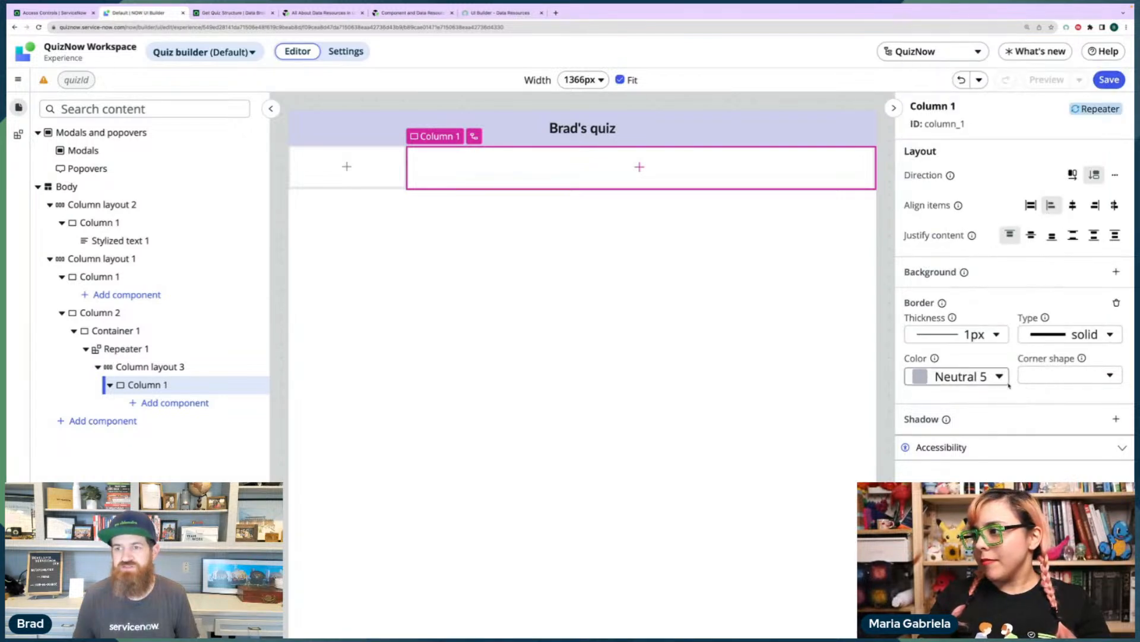
pyautogui.click(1002, 377)
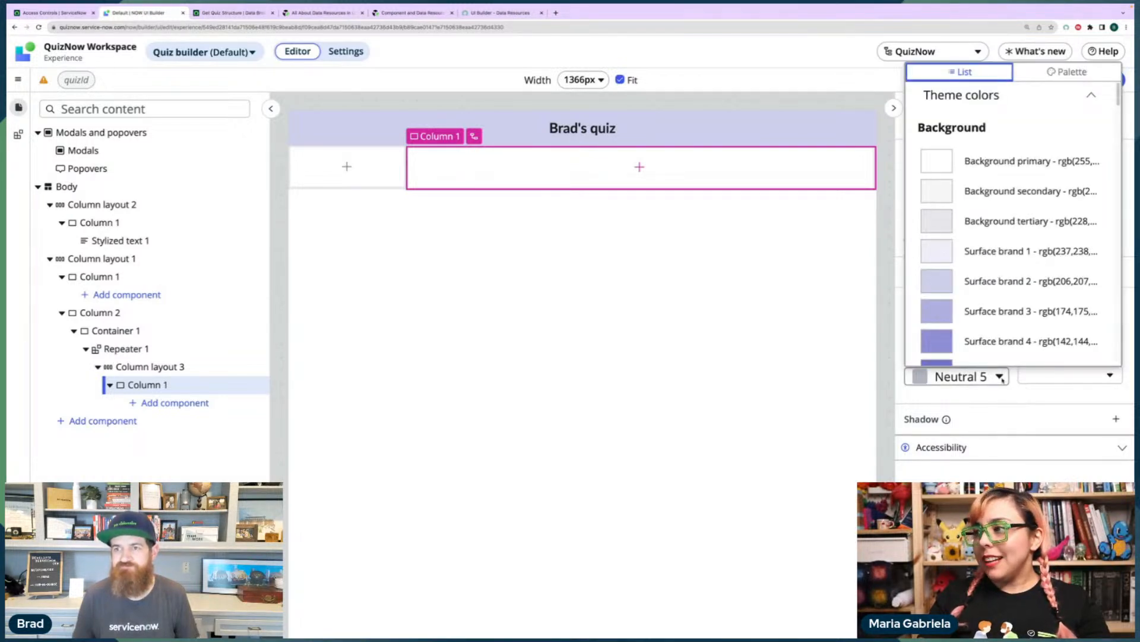
pyautogui.click(1020, 191)
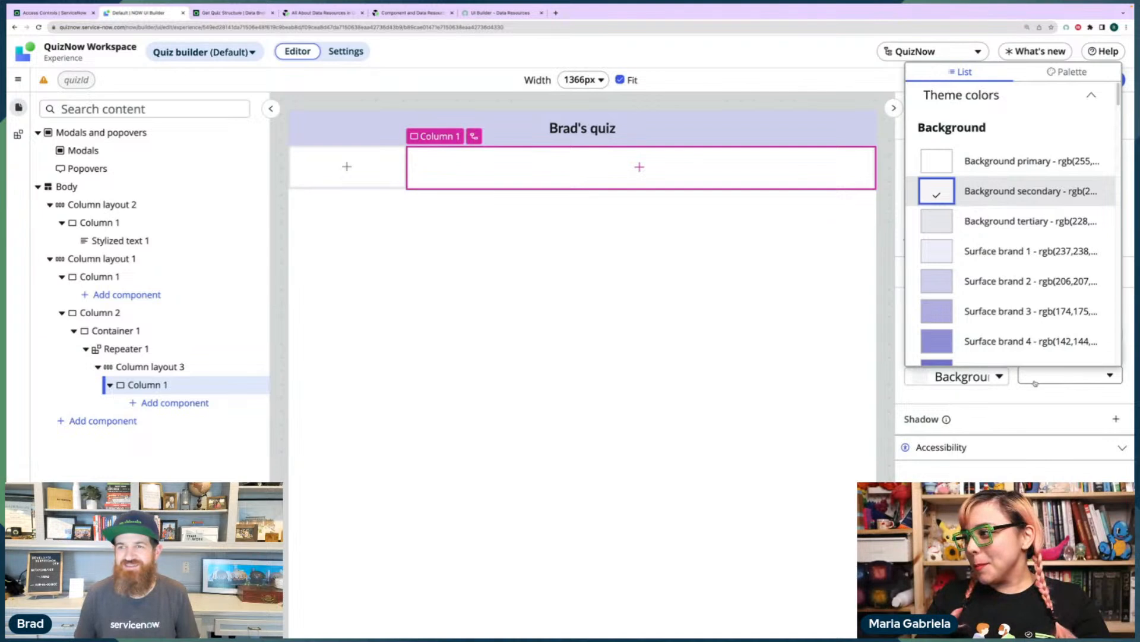
pyautogui.click(1032, 414)
pyautogui.click(1014, 421)
pyautogui.click(1010, 423)
pyautogui.click(1011, 423)
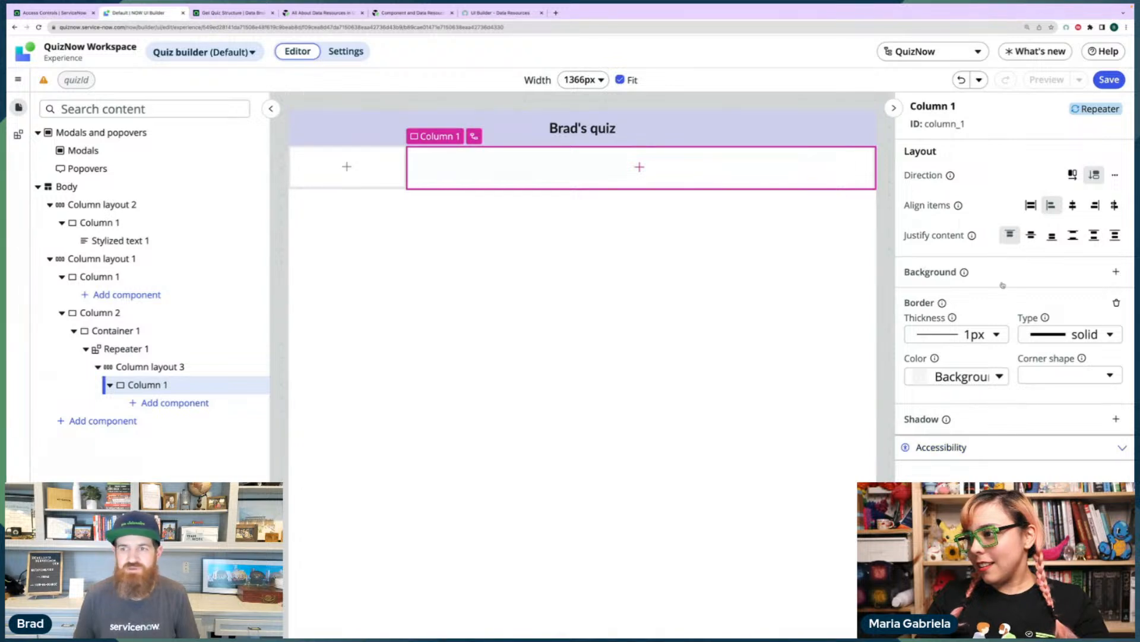
# Set the border color of Column 1 in Column layout 3 to Background tertiary.
pyautogui.click(997, 383)
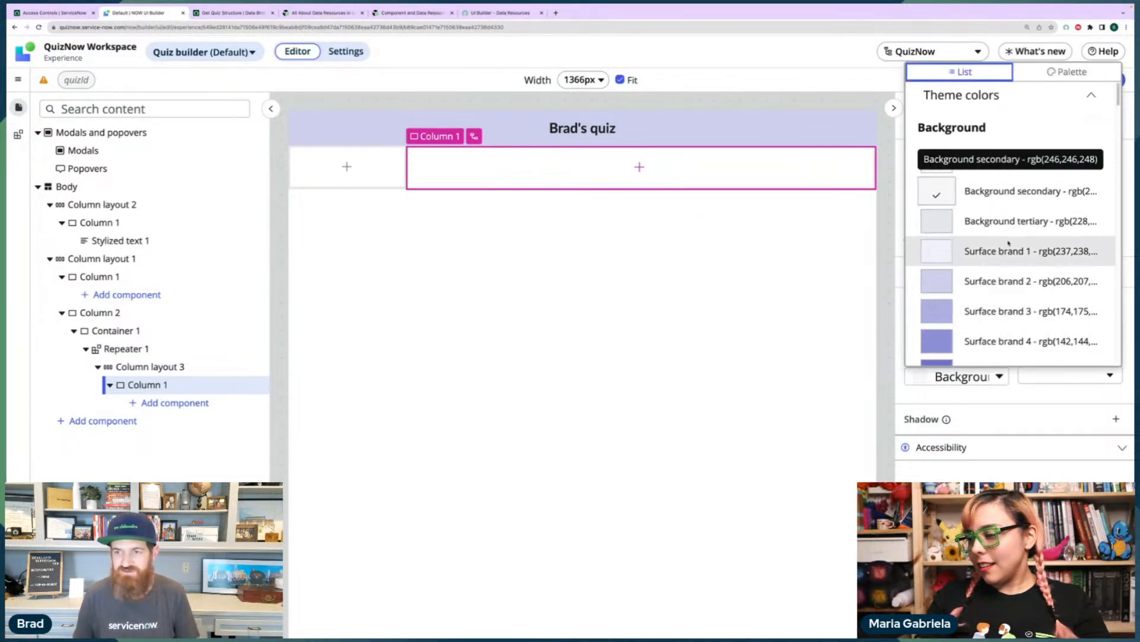
pyautogui.scroll(-3, 1012, 250)
pyautogui.scroll(-10, 1011, 255)
pyautogui.scroll(13, 1011, 255)
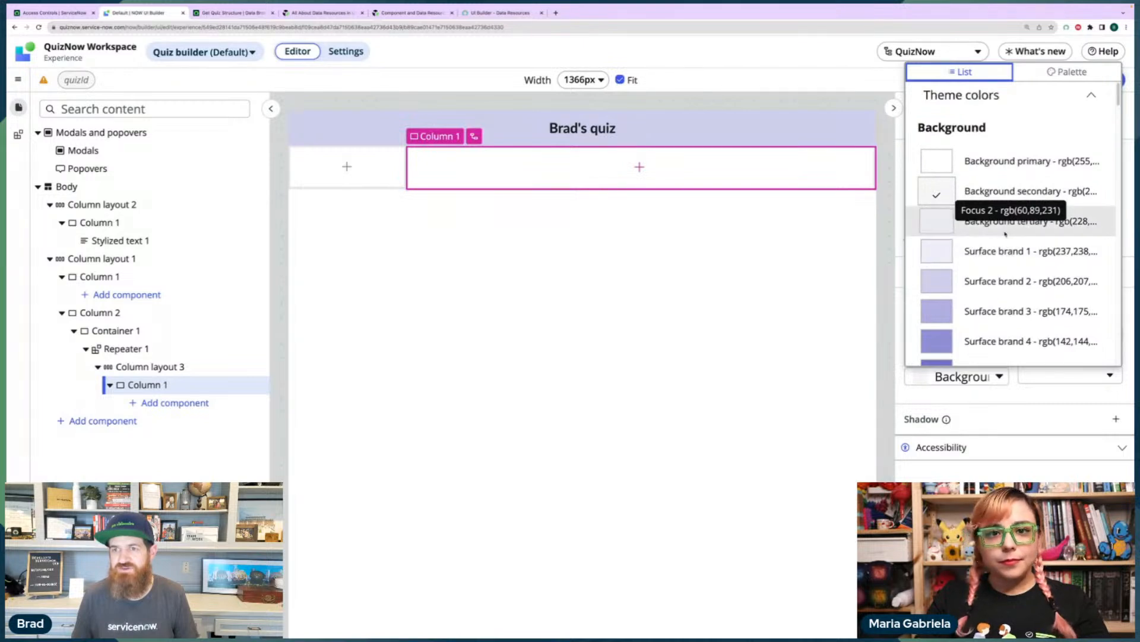
pyautogui.click(1002, 221)
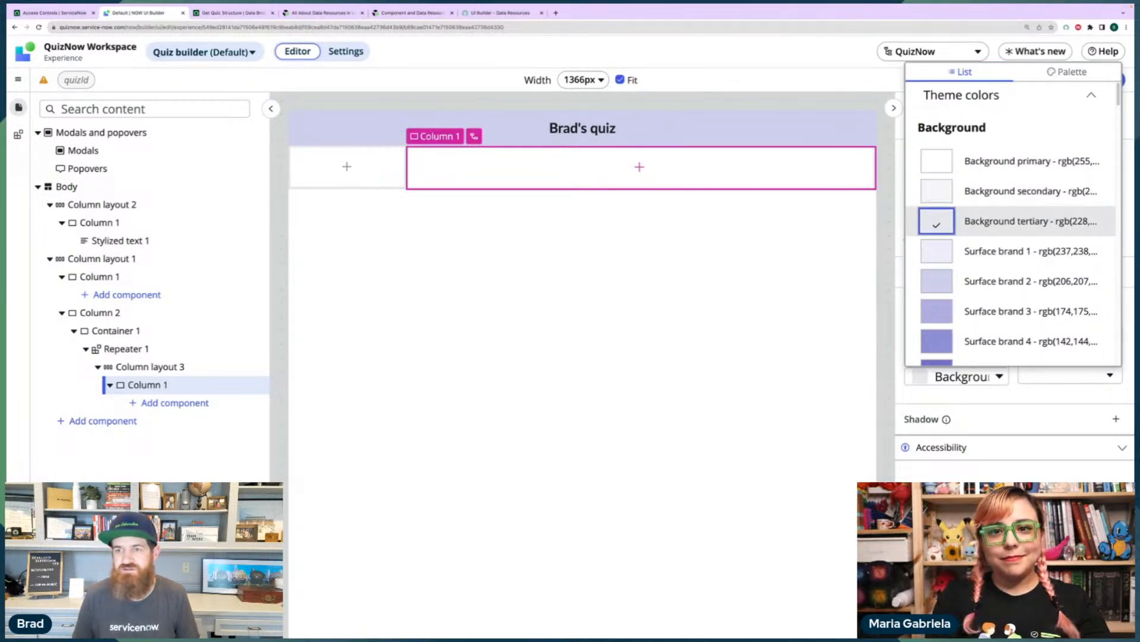
# Add a Stylized text component to Column 1 in Column layout 3 inside the repeater.
pyautogui.click(178, 404)
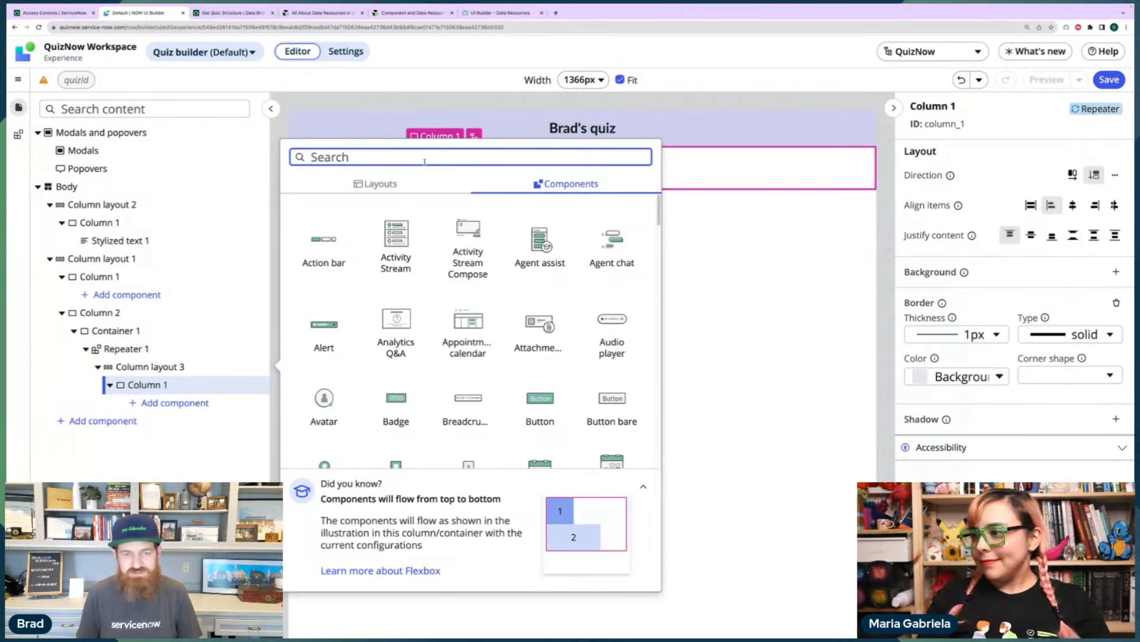
pyautogui.write('styl')
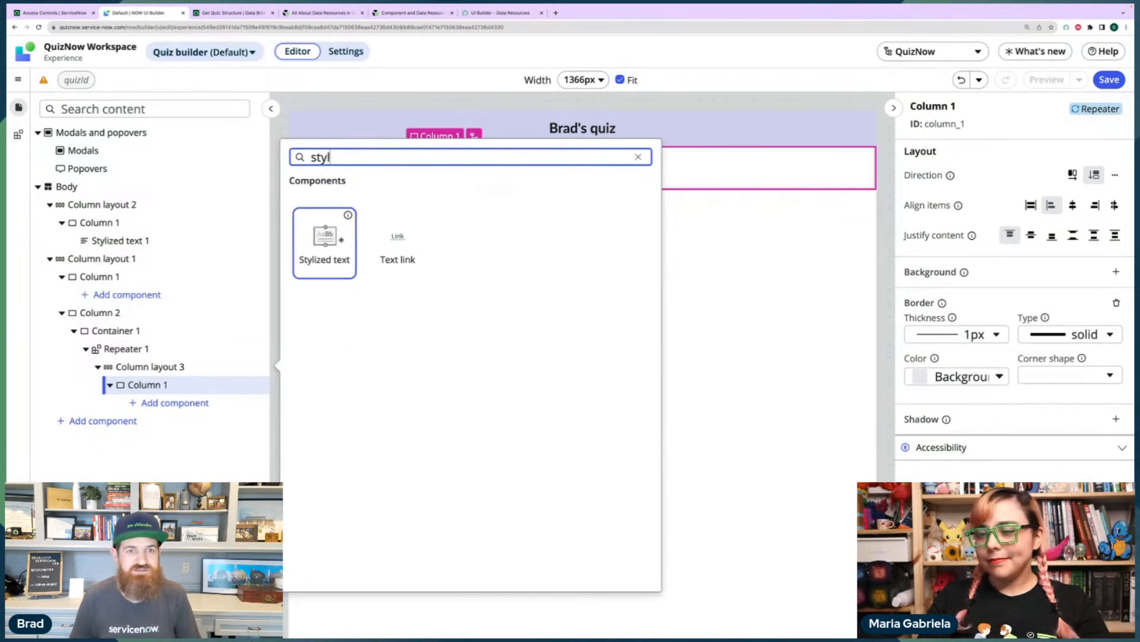
pyautogui.click(327, 238)
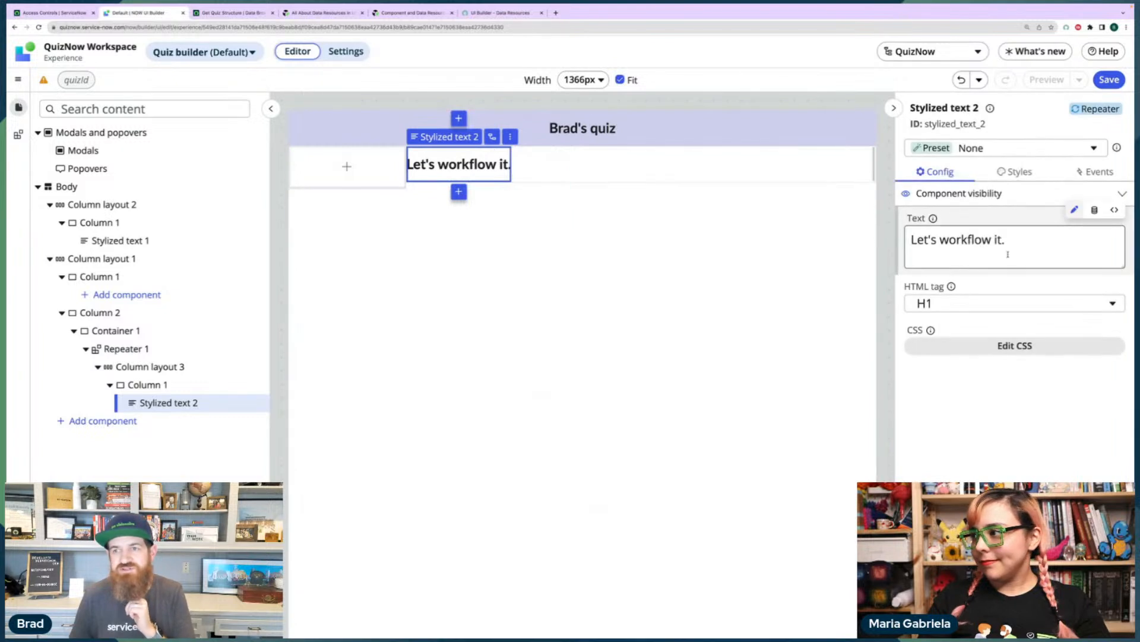
pyautogui.click(1094, 209)
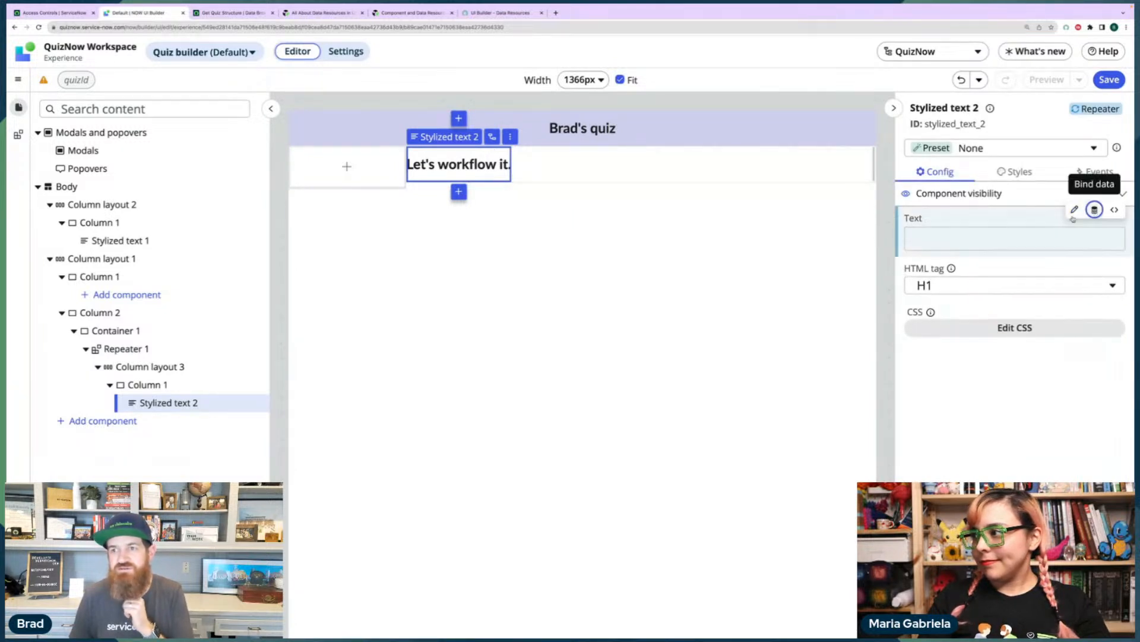
pyautogui.click(975, 243)
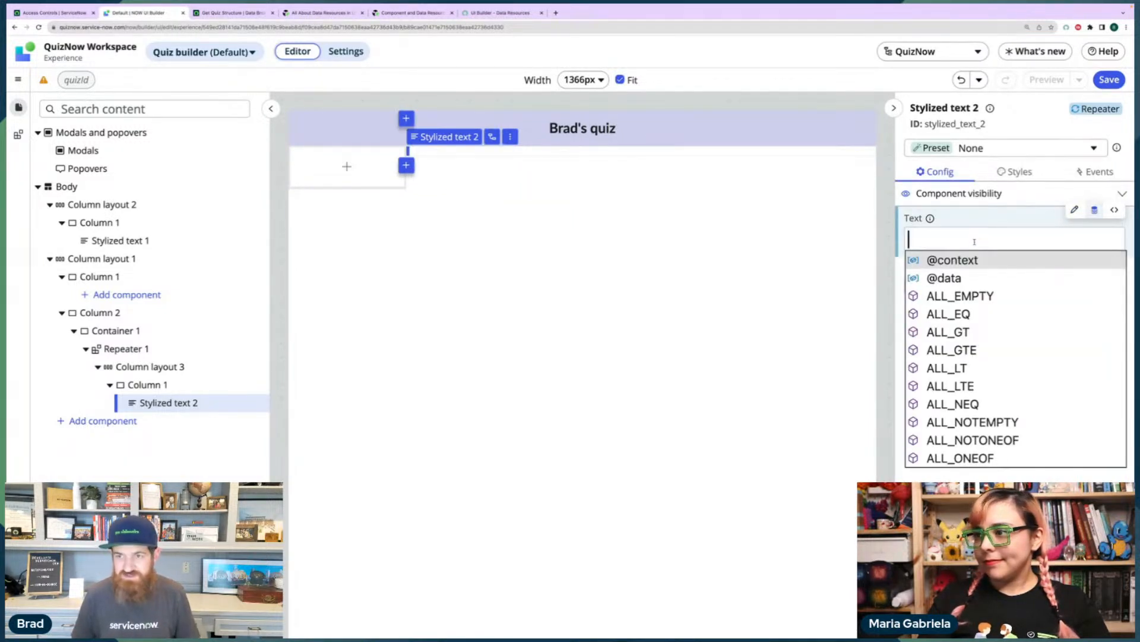
pyautogui.write('@')
pyautogui.press('Down')
pyautogui.press('Down')
pyautogui.press('Return')
pyautogui.write('.')
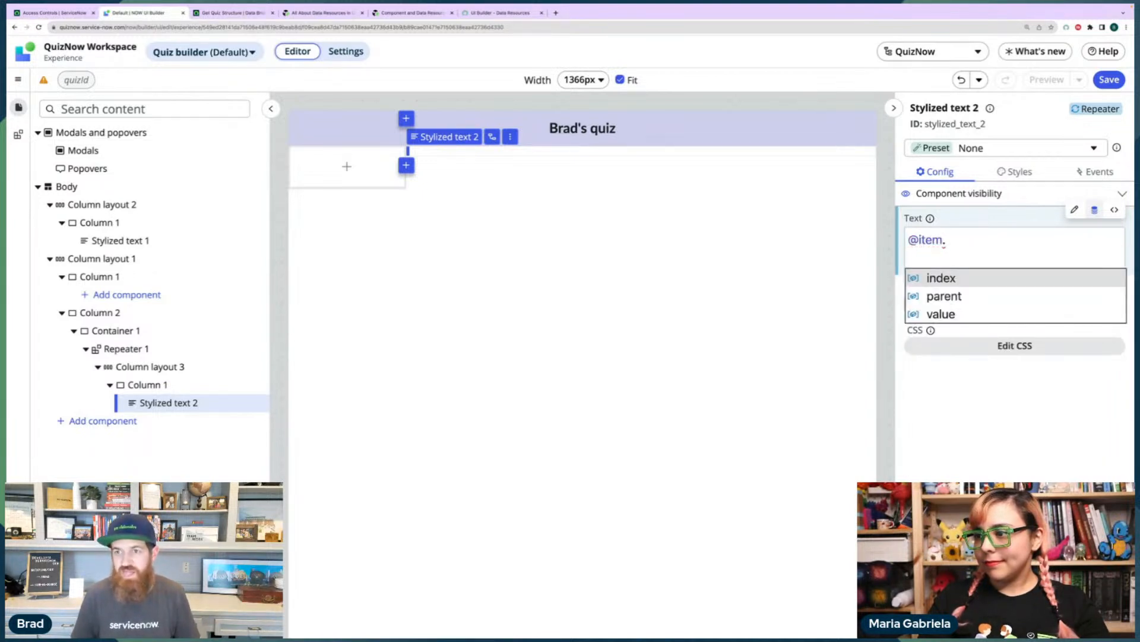
pyautogui.press('Down')
pyautogui.press('Down')
pyautogui.press('Return')
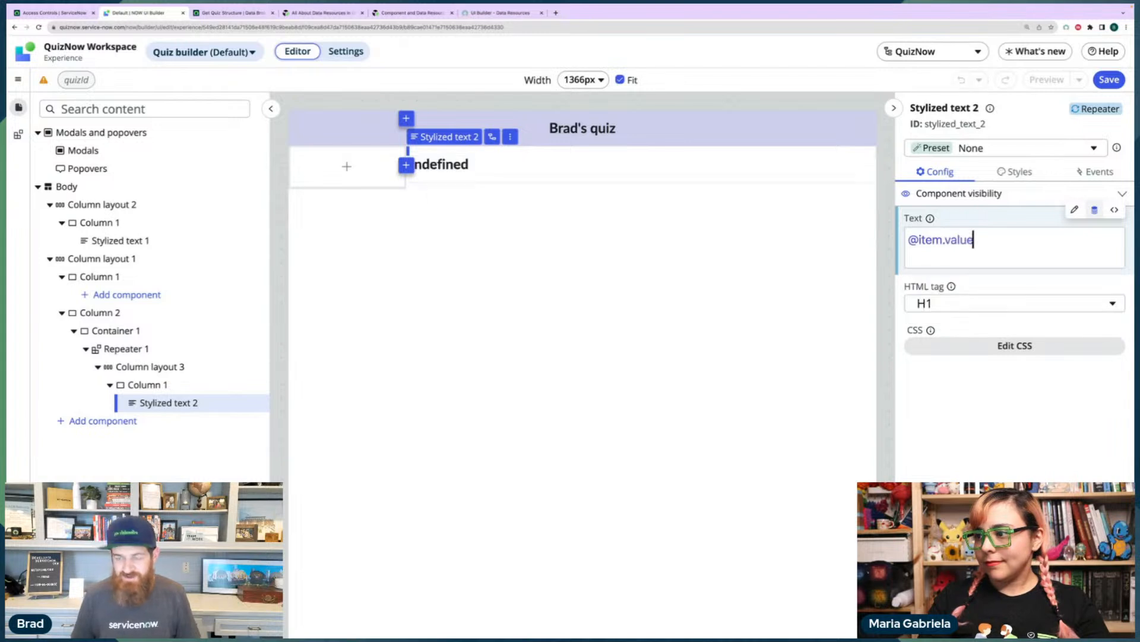
pyautogui.write('.')
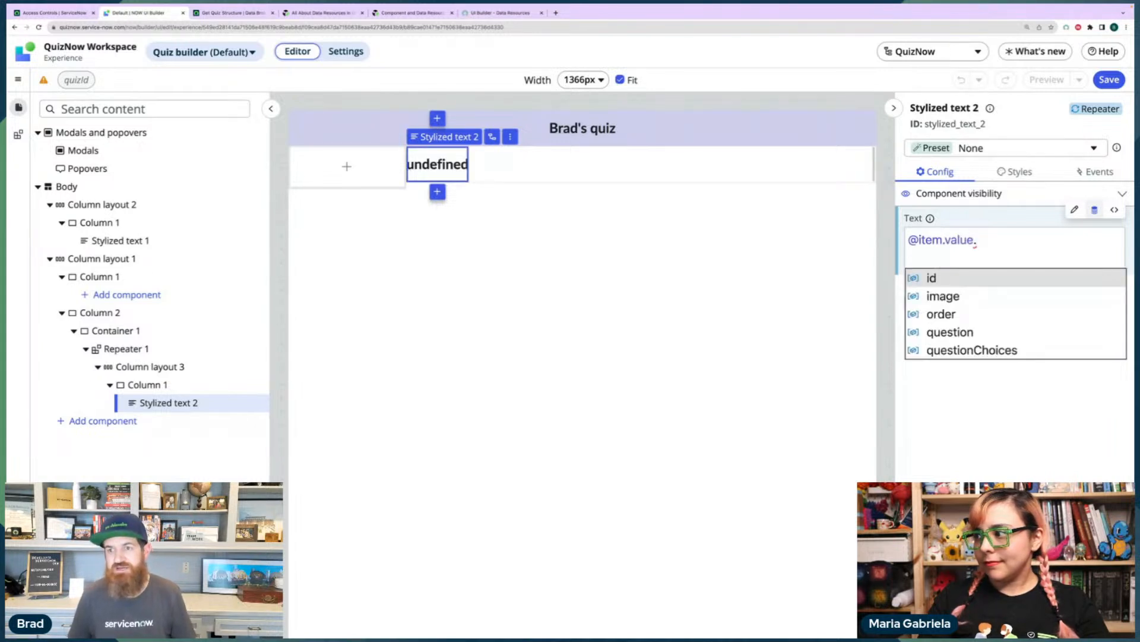
pyautogui.press('Down')
pyautogui.press('Down')
pyautogui.press('Down')
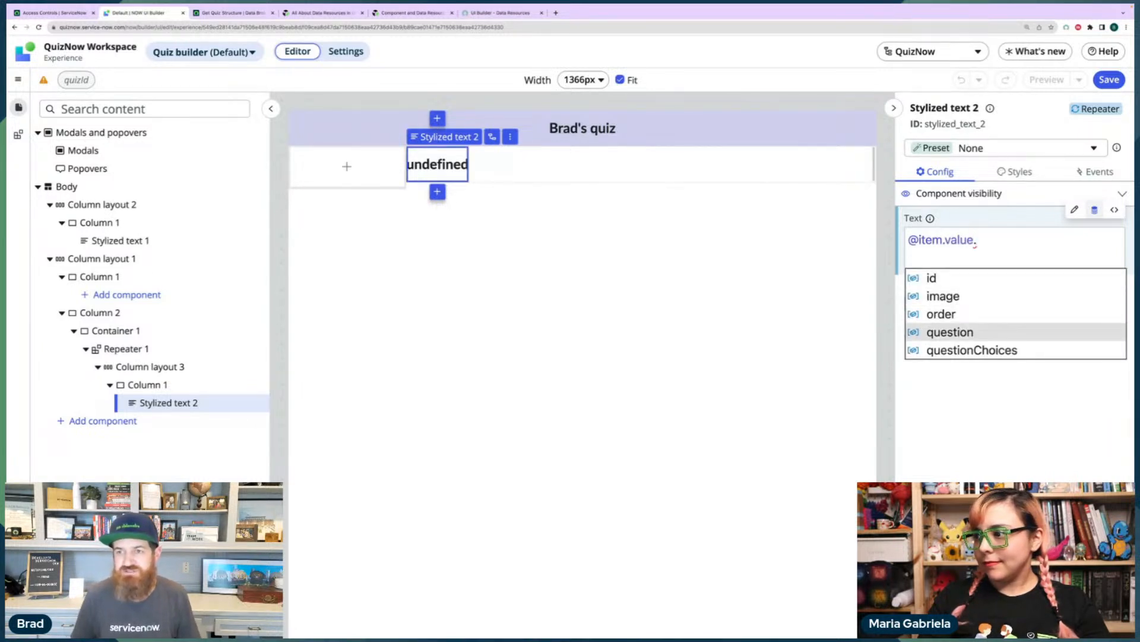
pyautogui.press('Return')
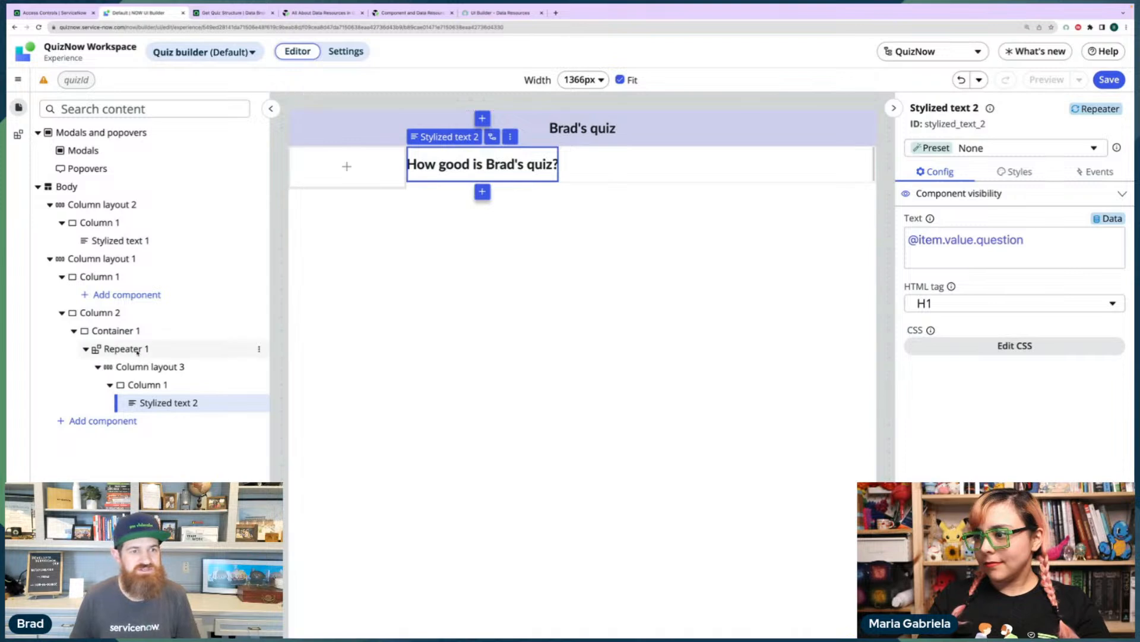
# Set the padding of Container 1 in Column 2 to S on all sides.
pyautogui.click(157, 329)
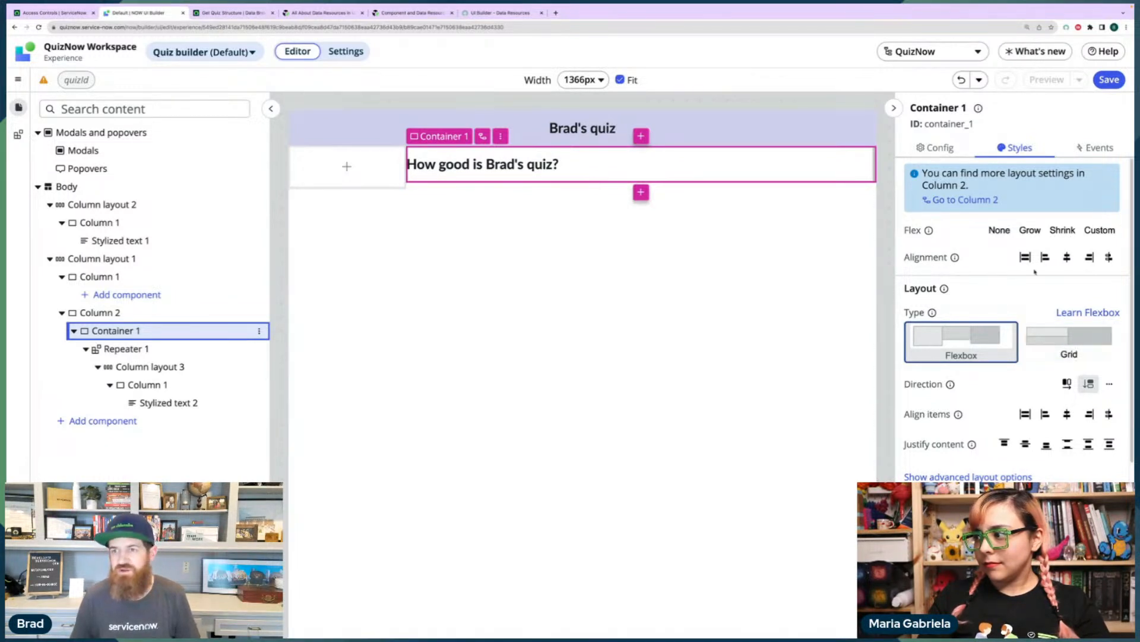
pyautogui.scroll(-5, 995, 356)
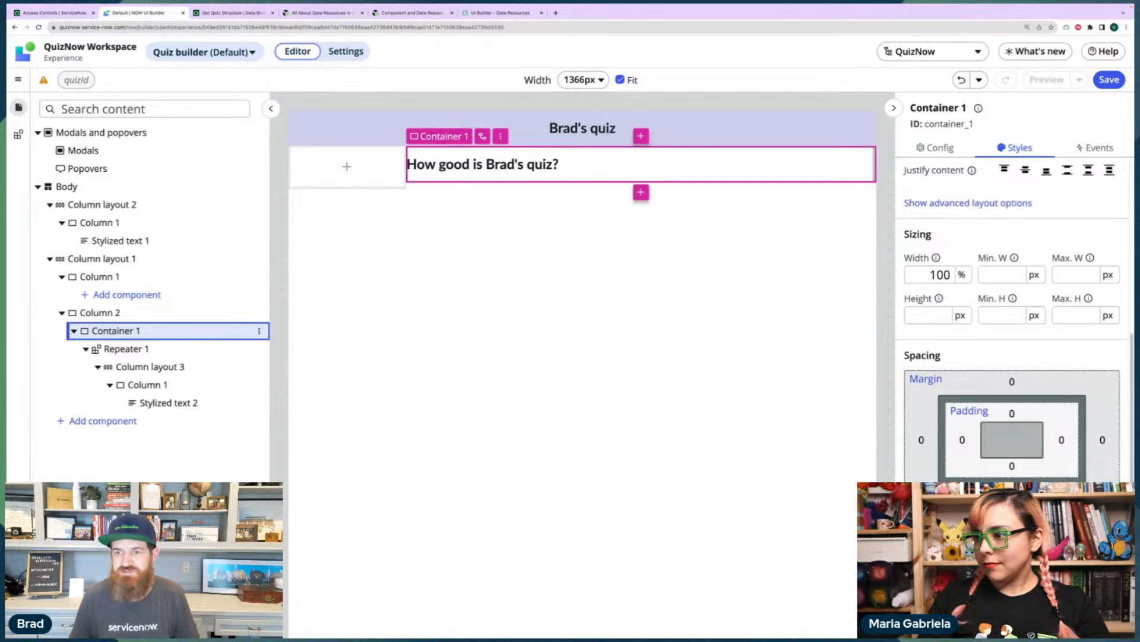
pyautogui.click(969, 410)
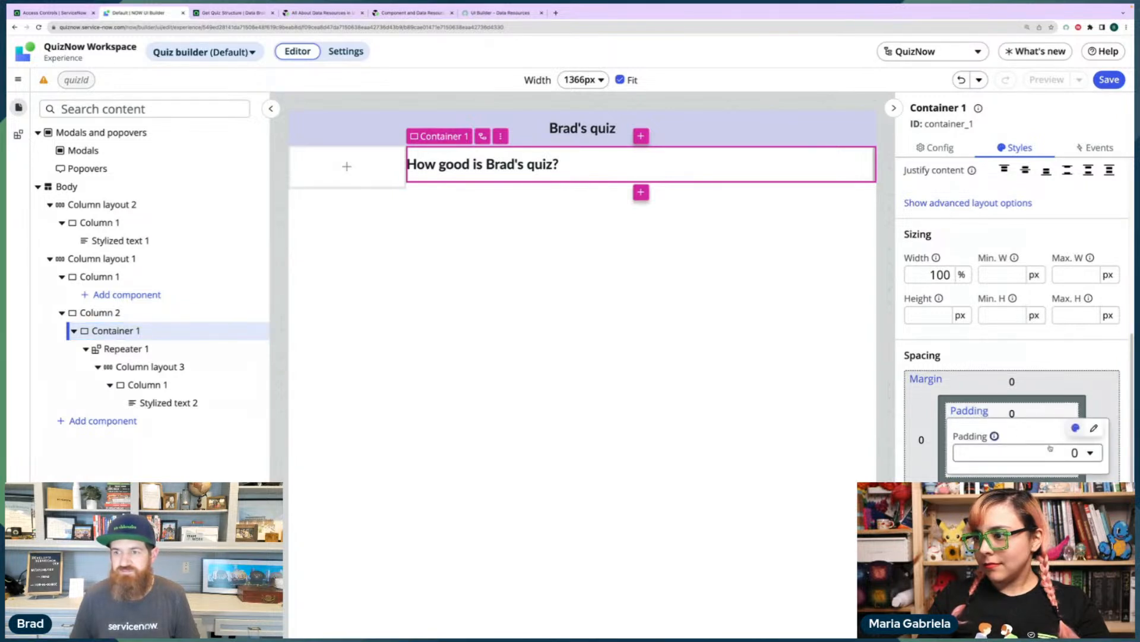
pyautogui.click(1092, 453)
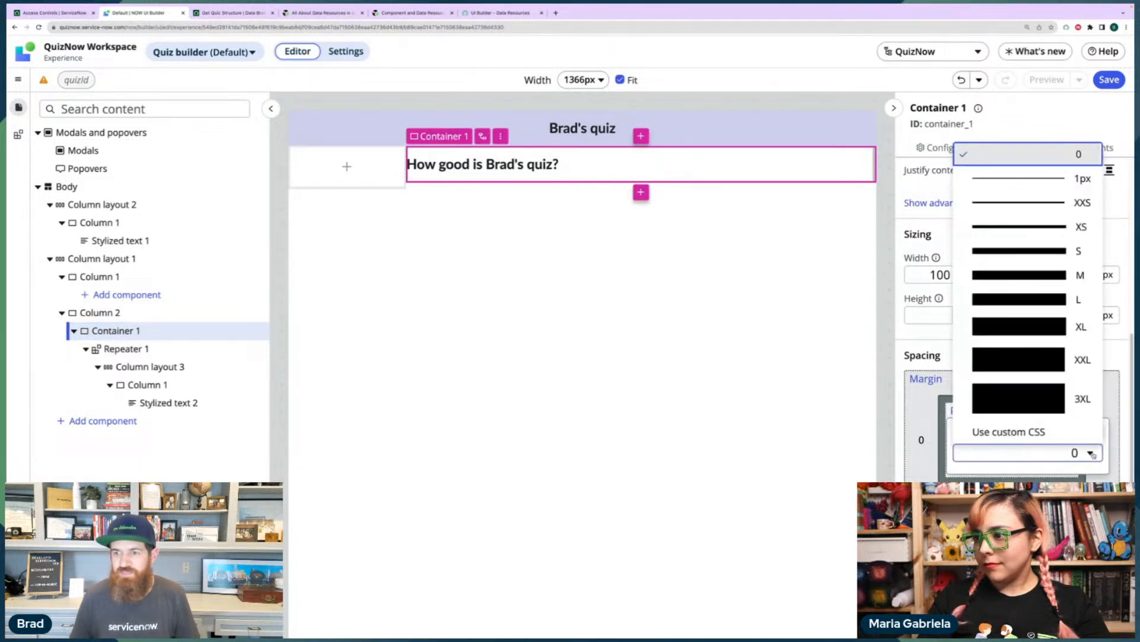
pyautogui.click(1067, 250)
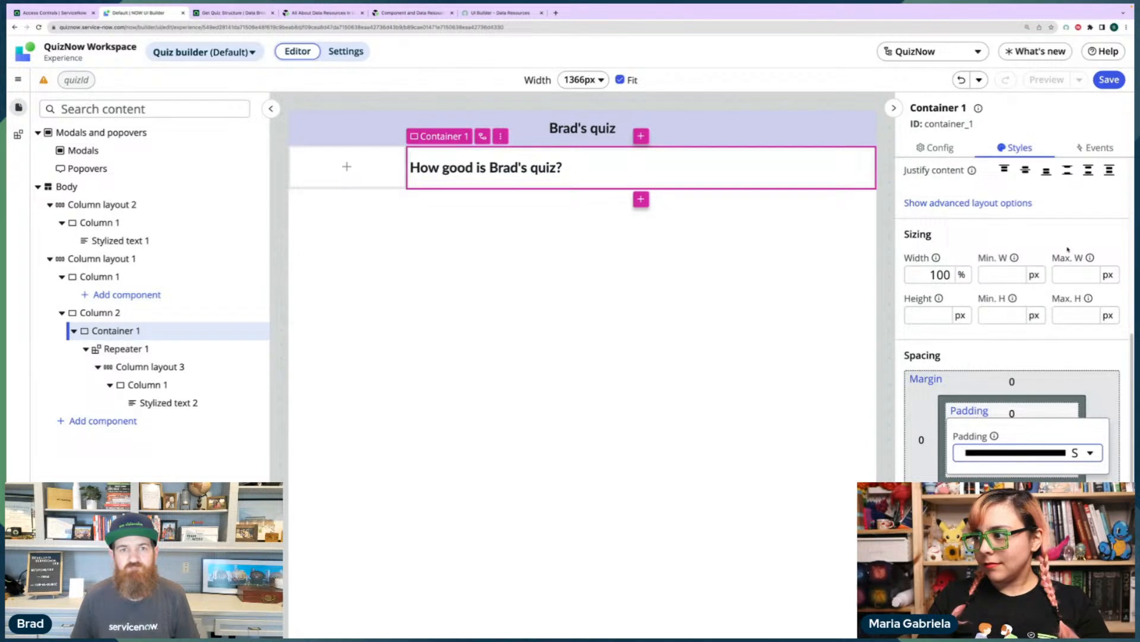
pyautogui.click(1058, 360)
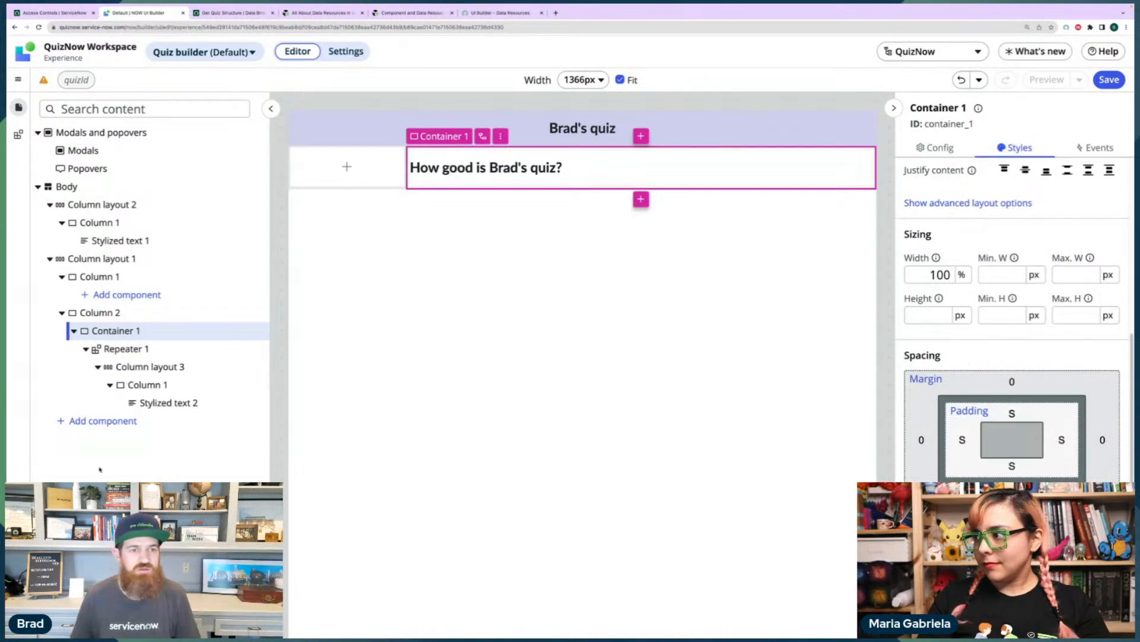
# Add a Grid layout after Stylized text 2 in Column 1 of Column layout 3.
pyautogui.click(173, 403)
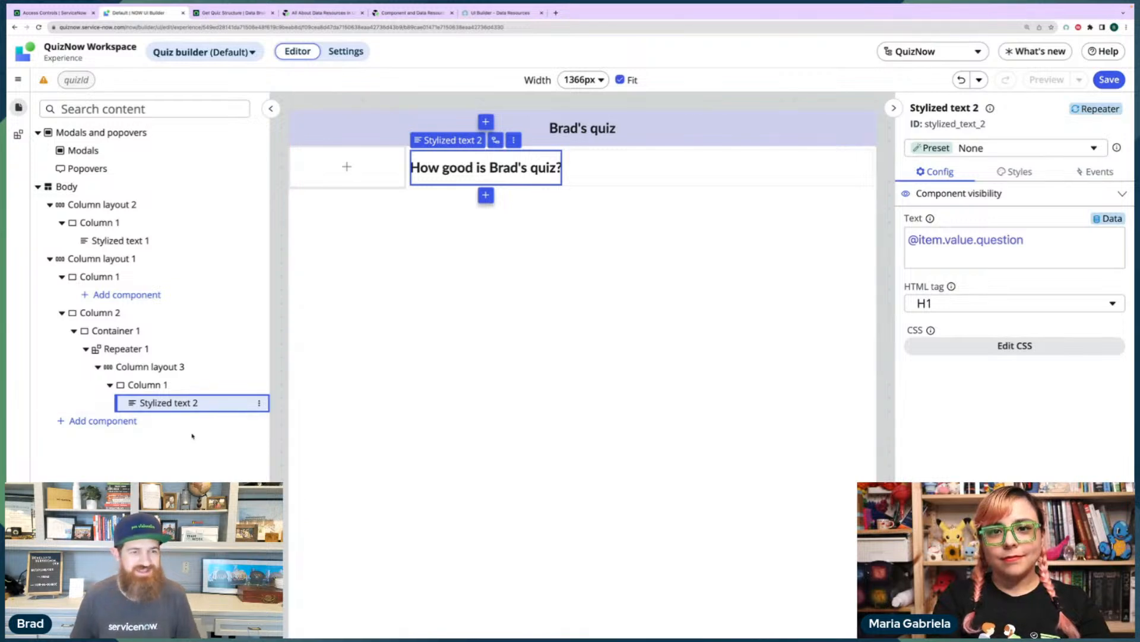
pyautogui.rightClick(190, 408)
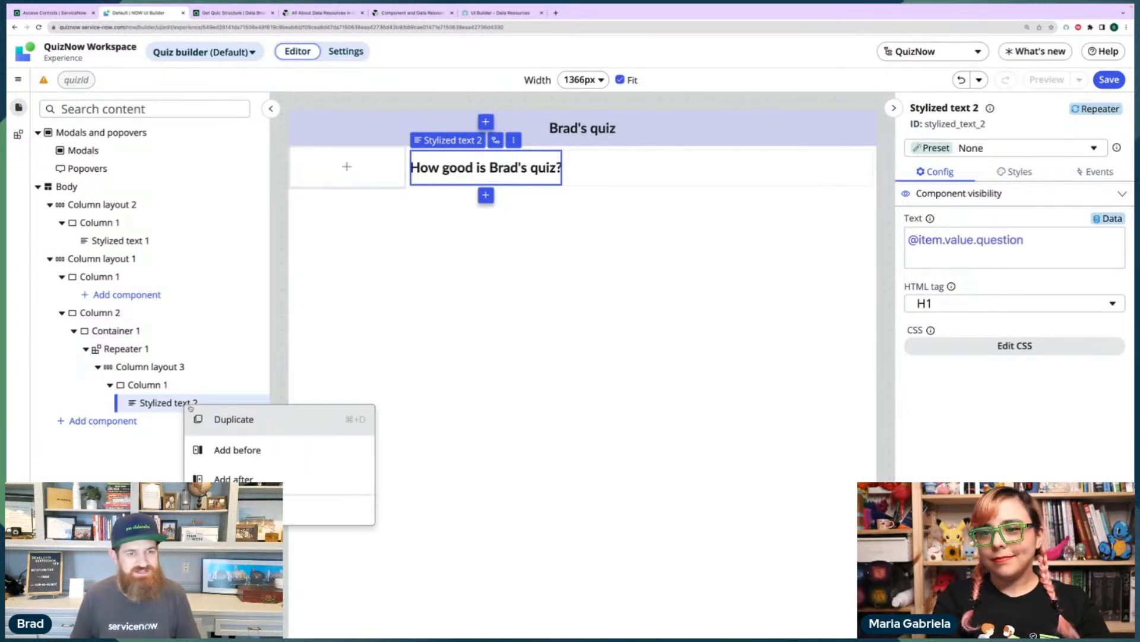
pyautogui.click(232, 478)
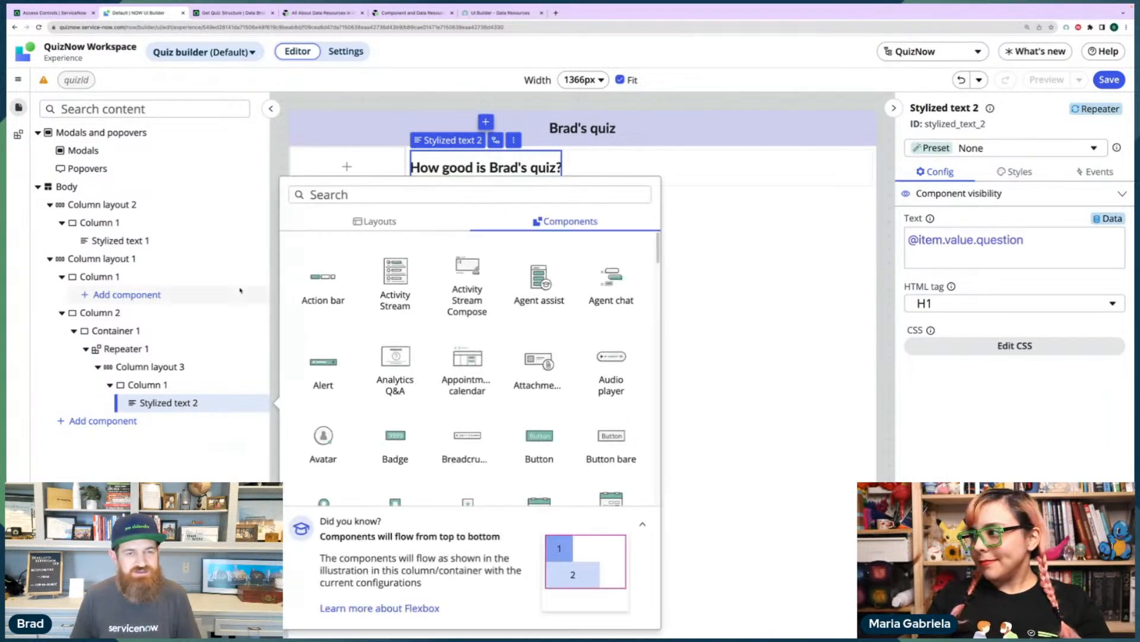
pyautogui.click(380, 225)
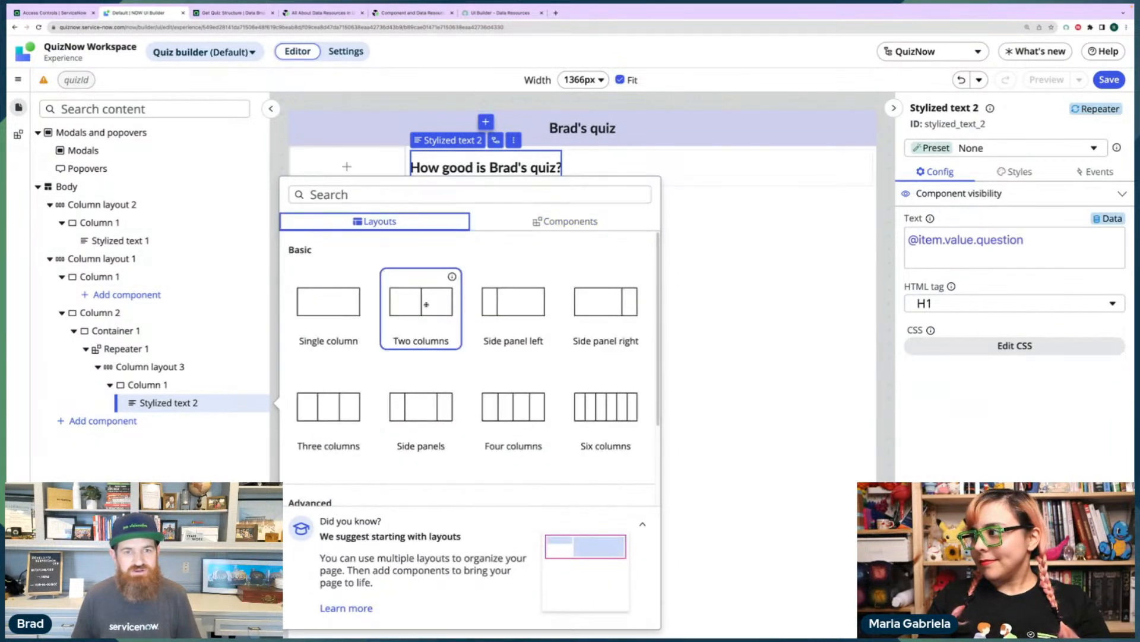
pyautogui.scroll(-3, 421, 416)
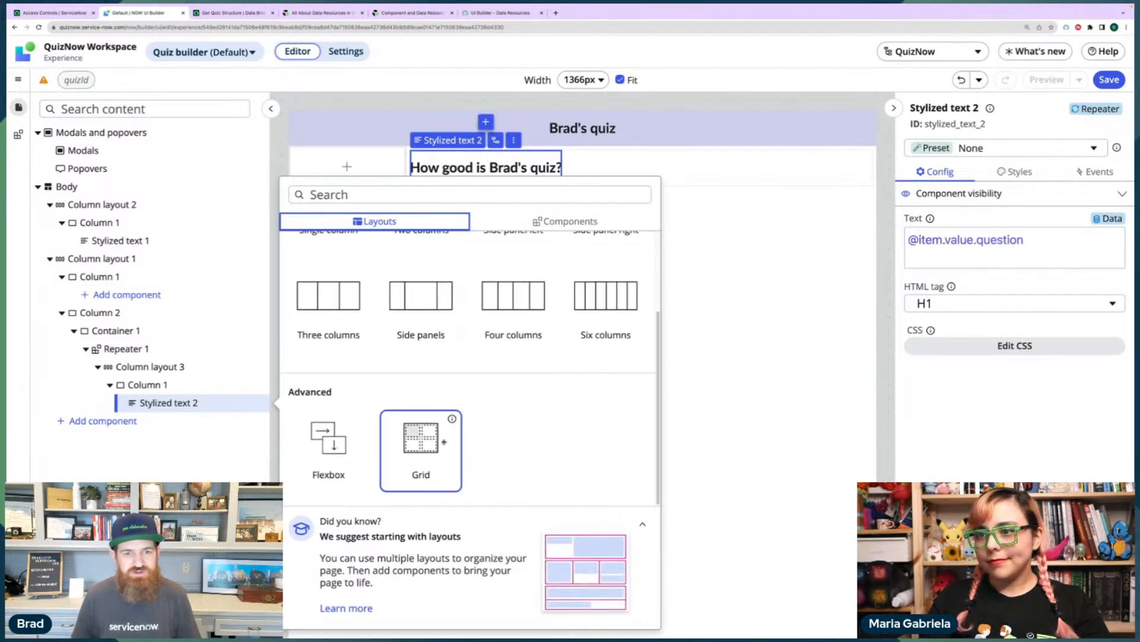
pyautogui.click(443, 441)
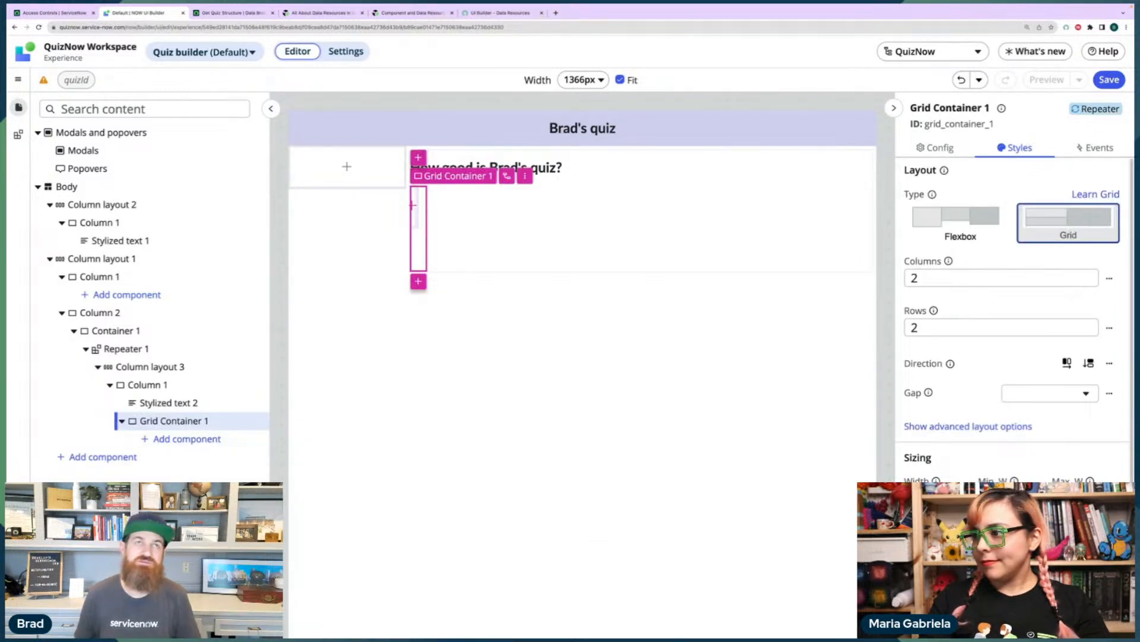
# Add a Repeater component inside Grid Container 1.
pyautogui.click(191, 439)
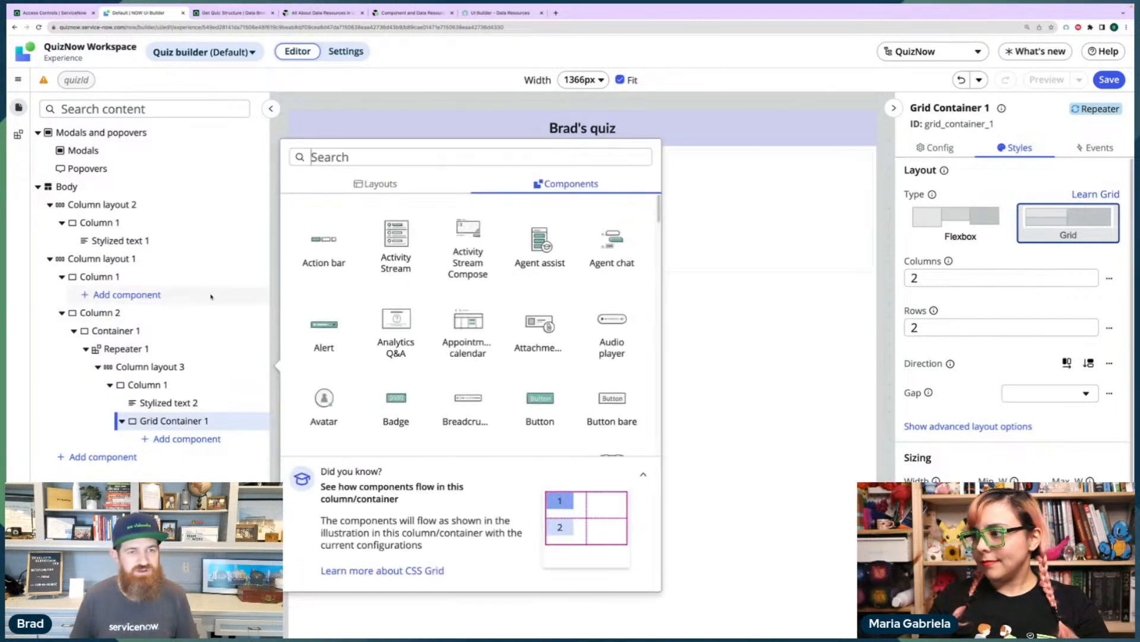
pyautogui.write('repeater')
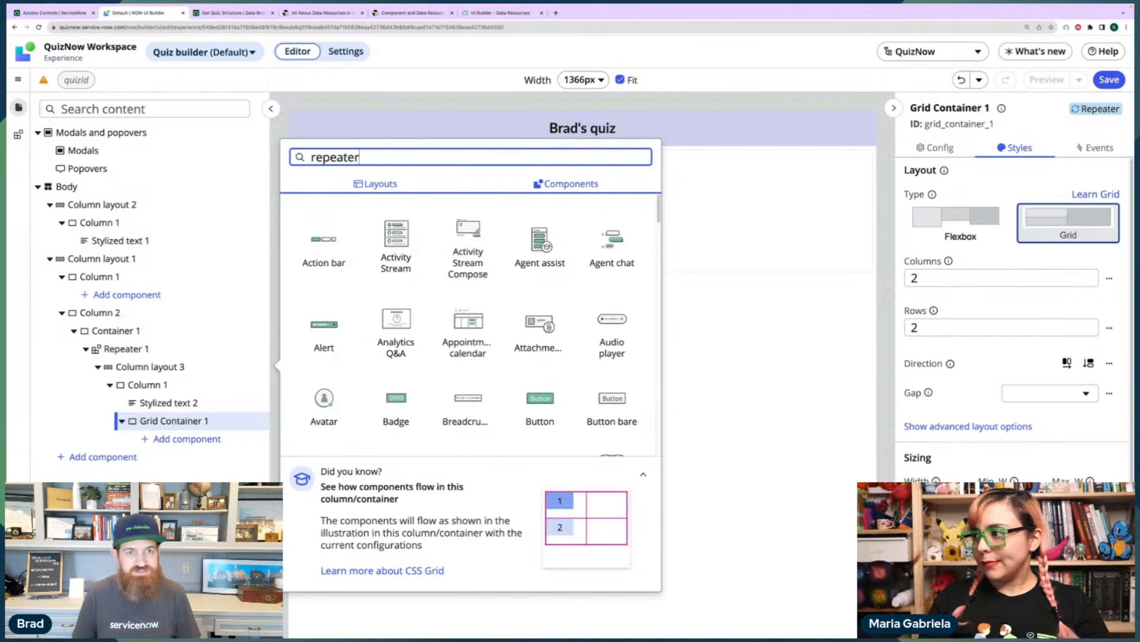
pyautogui.click(337, 240)
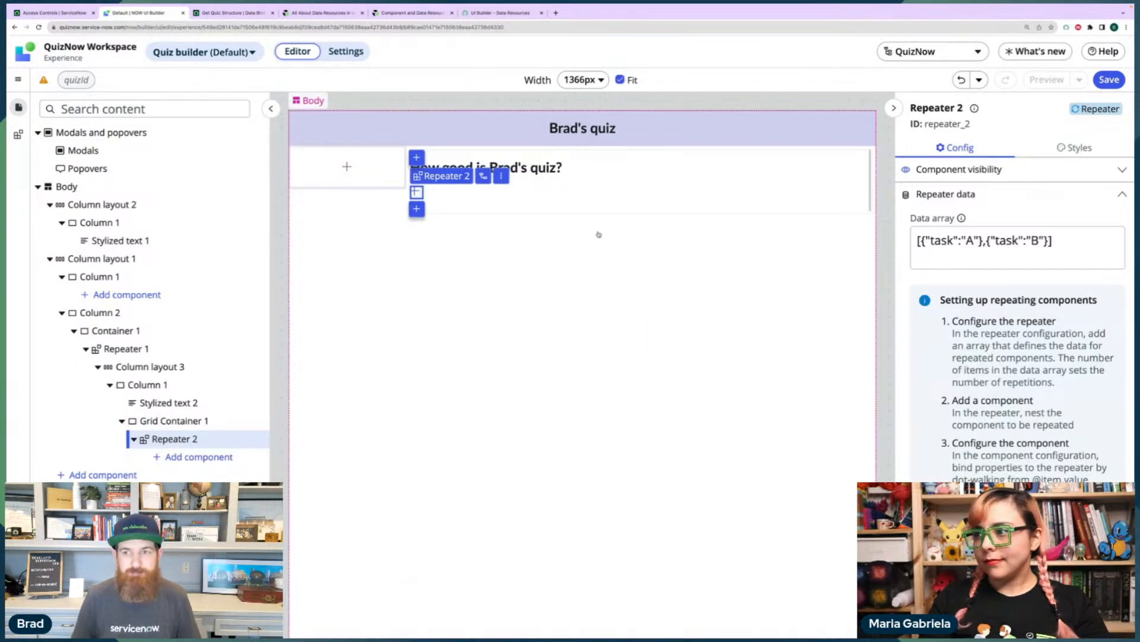
pyautogui.click(1095, 209)
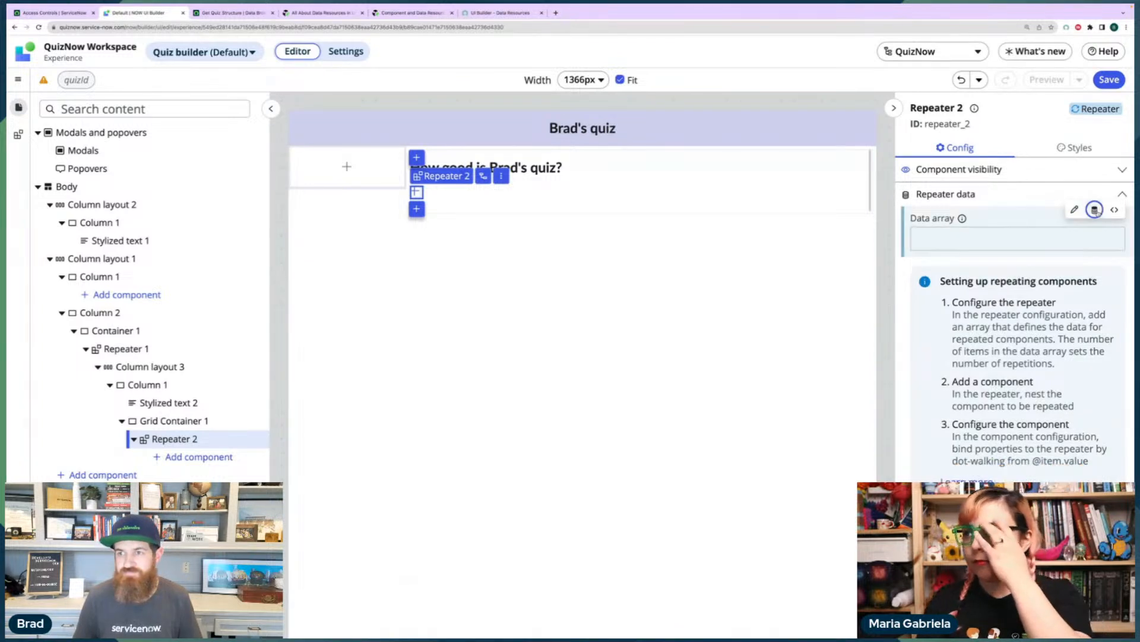
pyautogui.click(950, 241)
pyautogui.hotkey('ctrl', 'a')
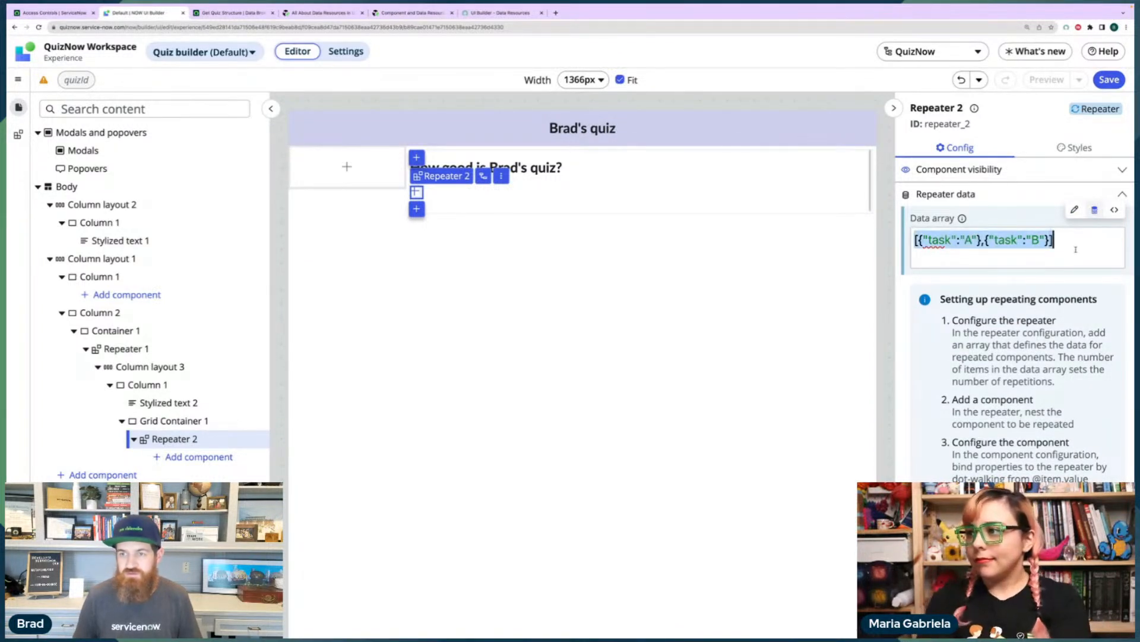
pyautogui.press('BackSpace')
pyautogui.write('@item.')
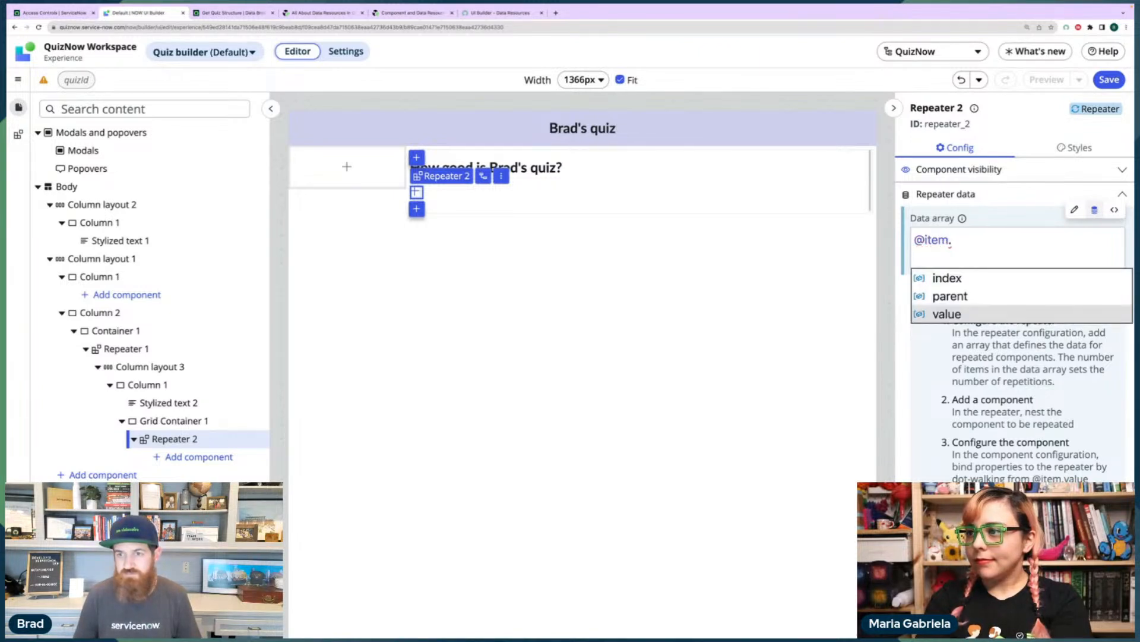
pyautogui.press('Return')
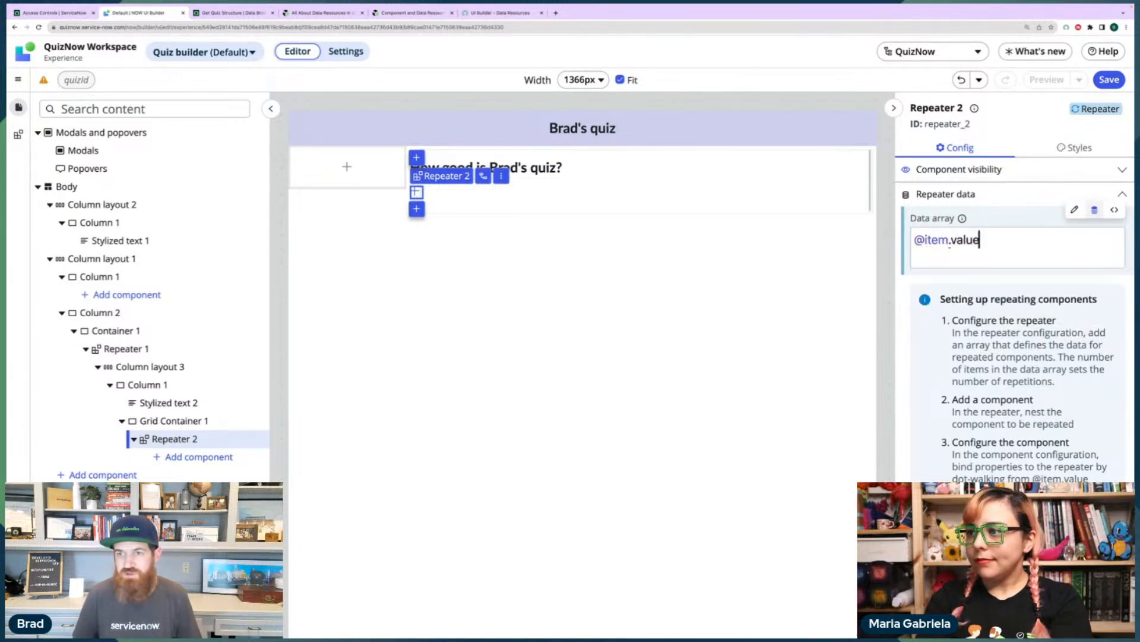
pyautogui.write('.')
pyautogui.press('Down')
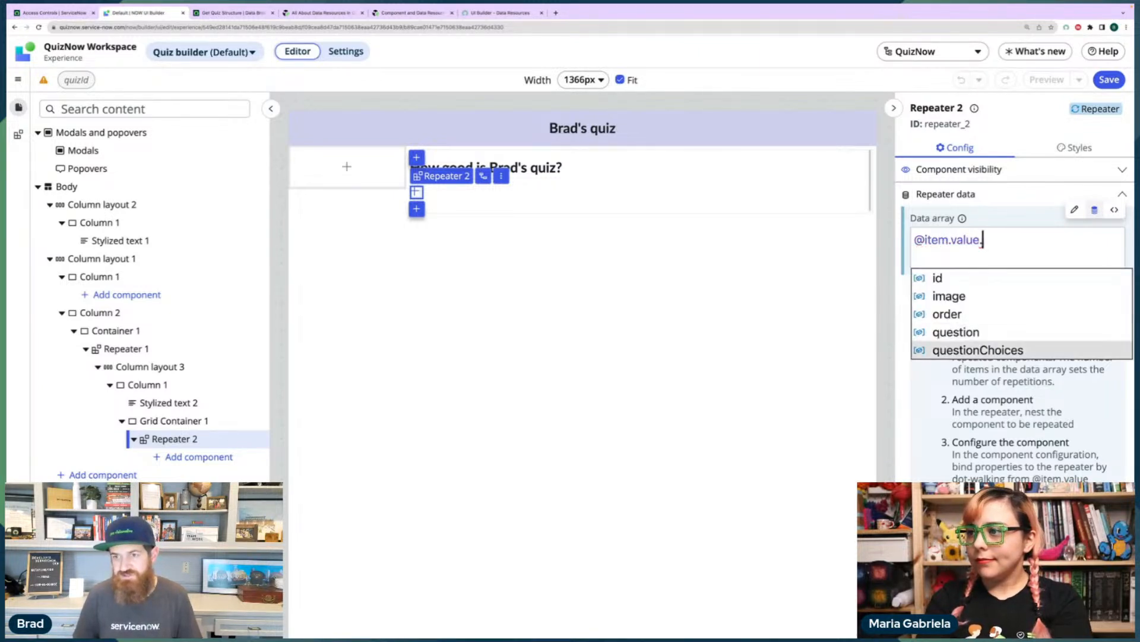
pyautogui.press('Return')
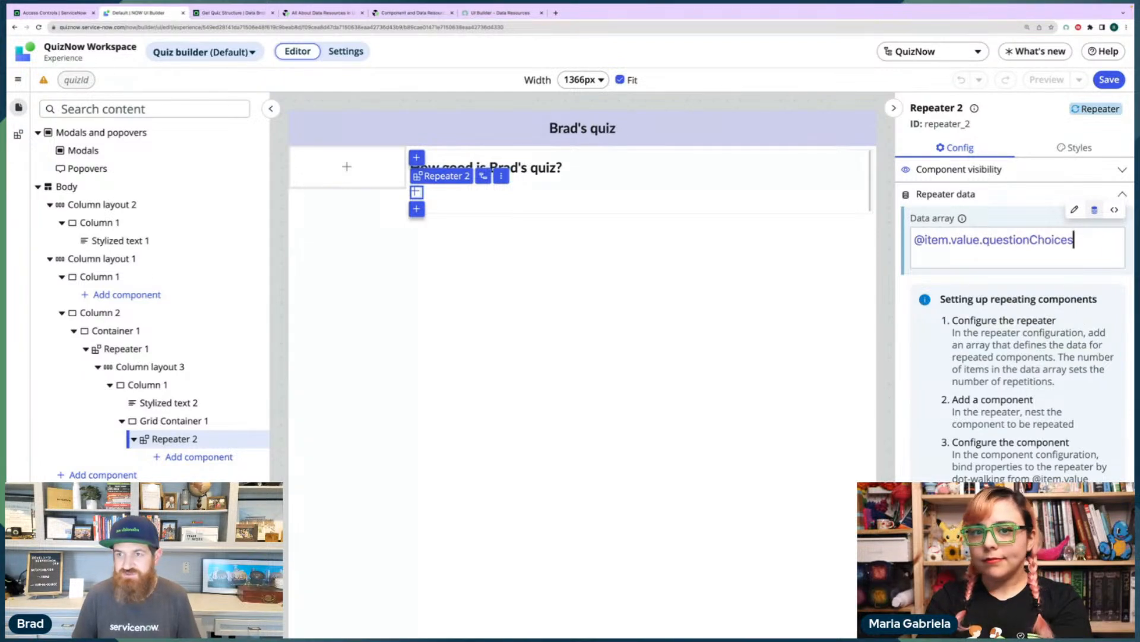
pyautogui.click(1075, 384)
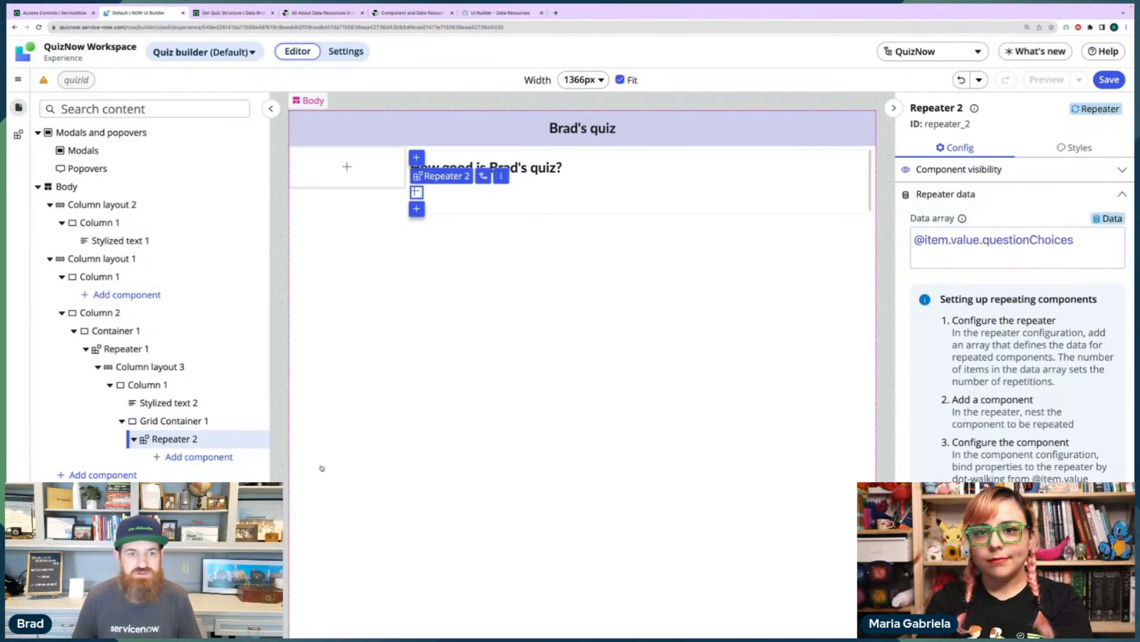
# Add a Stylized text component inside Repeater 2 and set its HTML tag to H3.
pyautogui.click(189, 458)
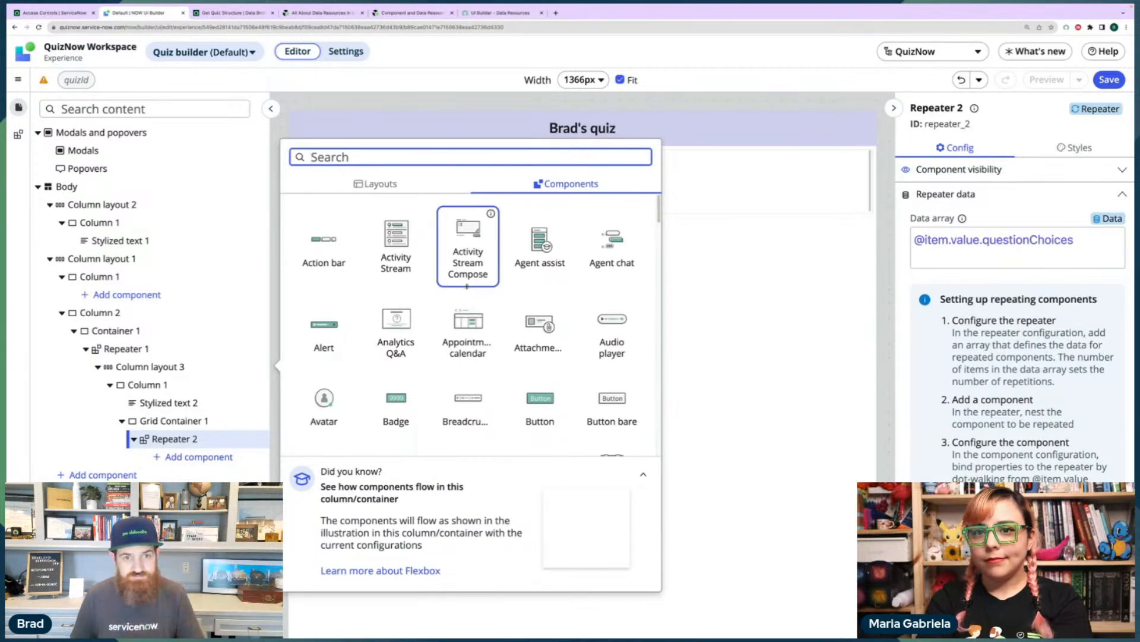
pyautogui.write('stylized')
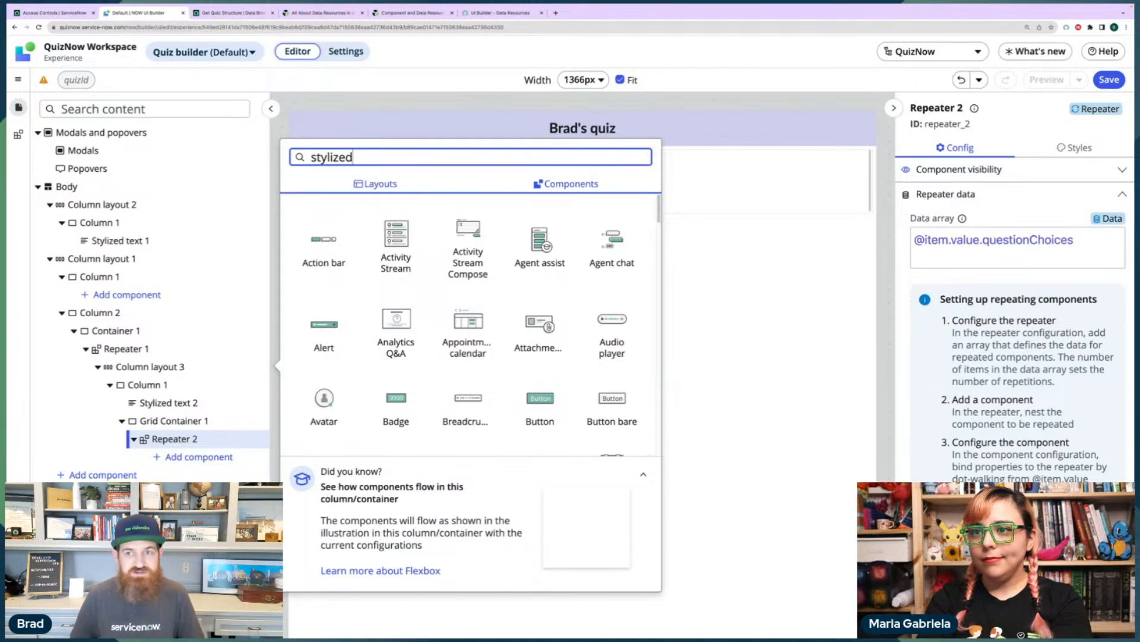
pyautogui.click(326, 249)
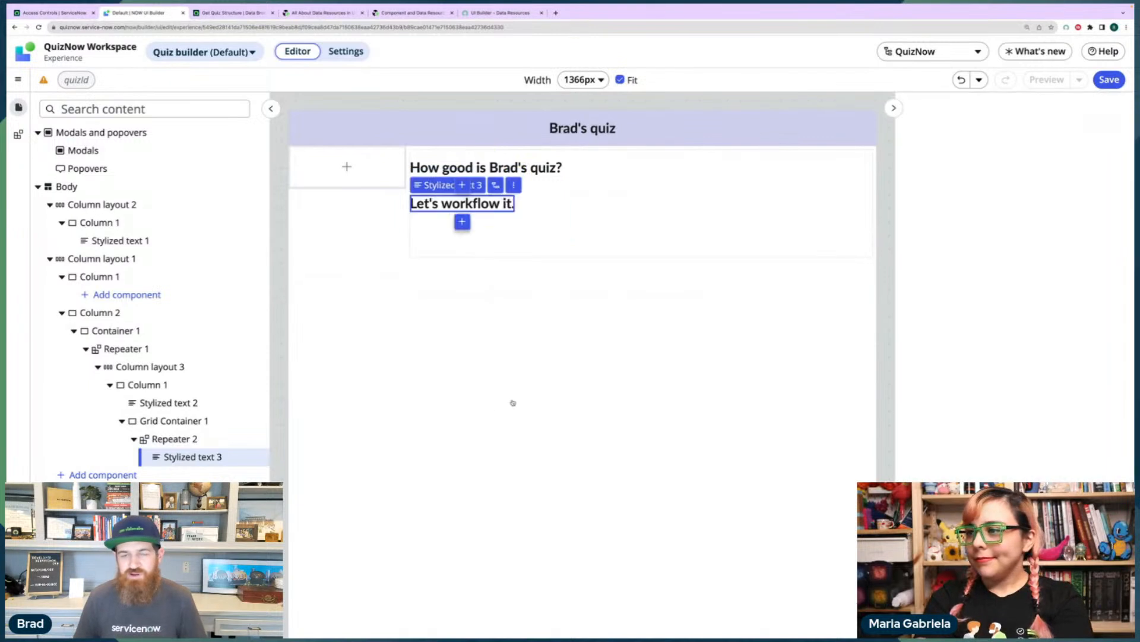
pyautogui.click(950, 303)
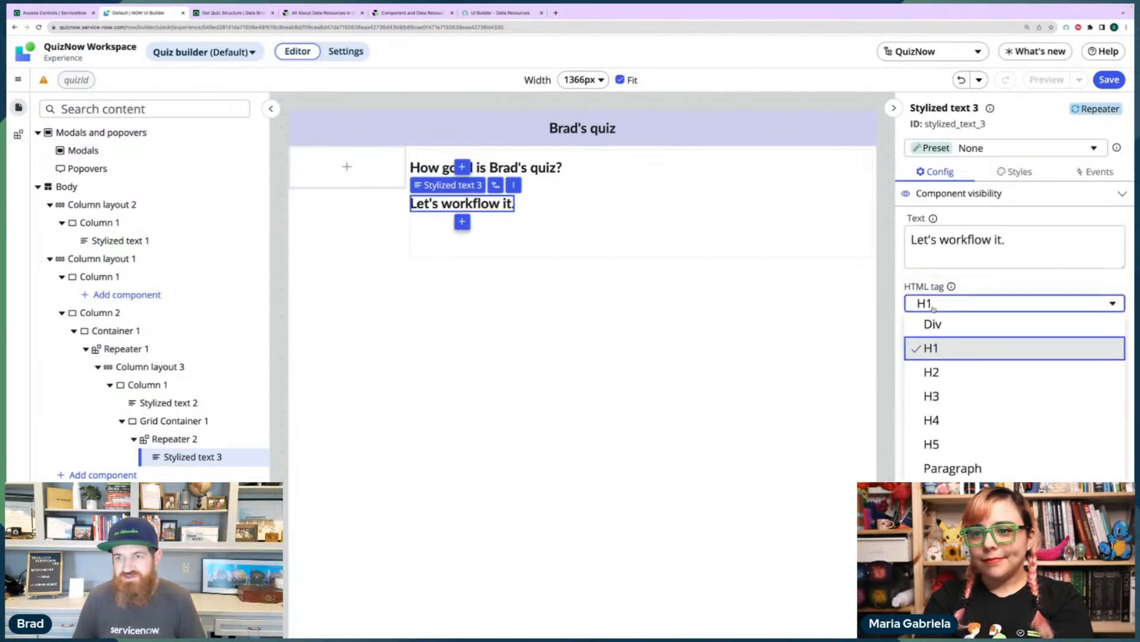
pyautogui.click(947, 393)
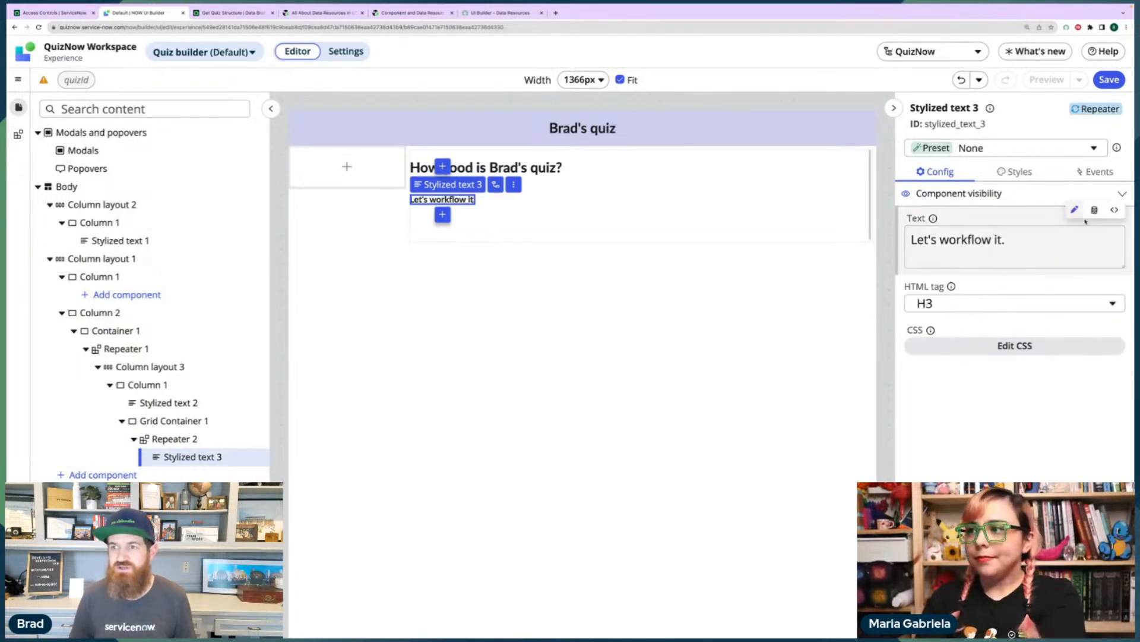
pyautogui.click(1095, 209)
pyautogui.click(959, 245)
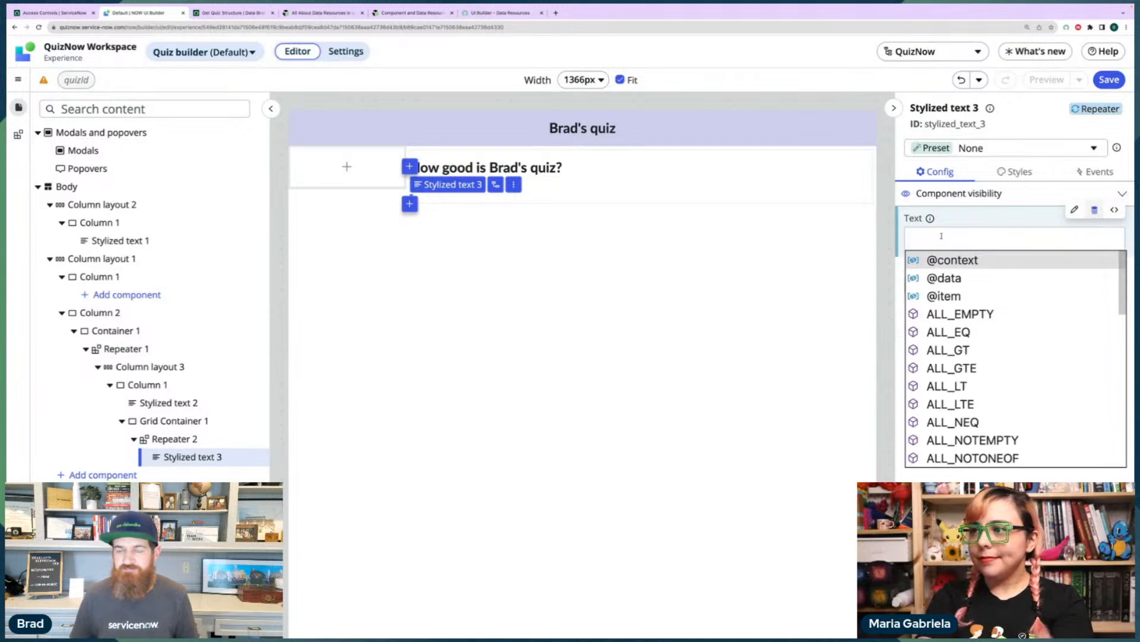
pyautogui.click(948, 297)
pyautogui.write('.value.')
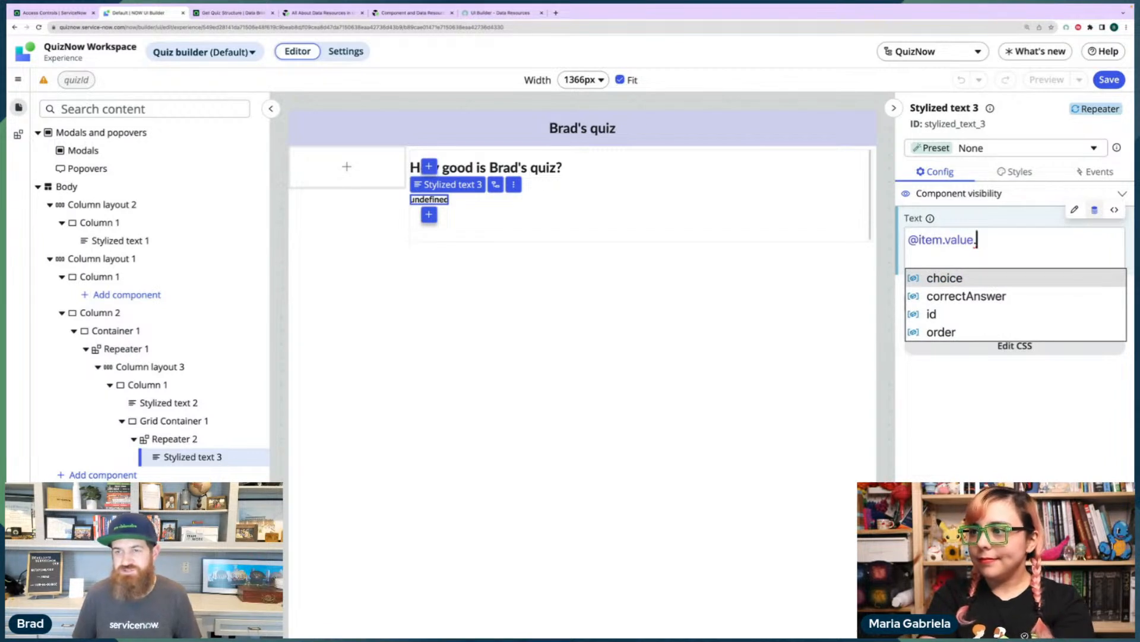
pyautogui.press('Return')
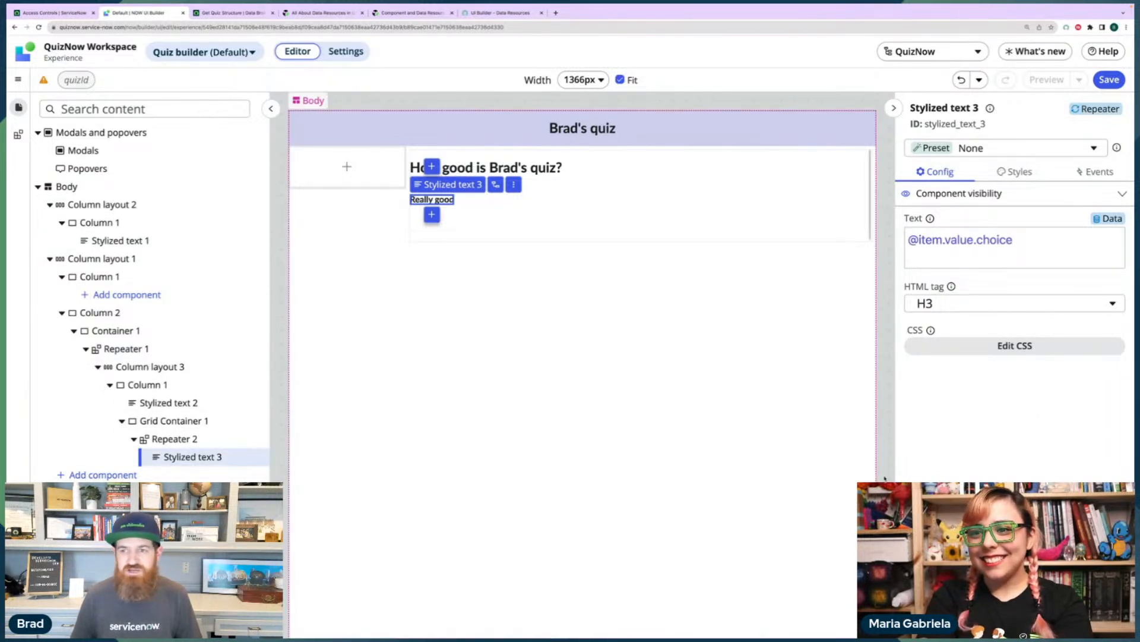
pyautogui.hotkey('ctrl', 's')
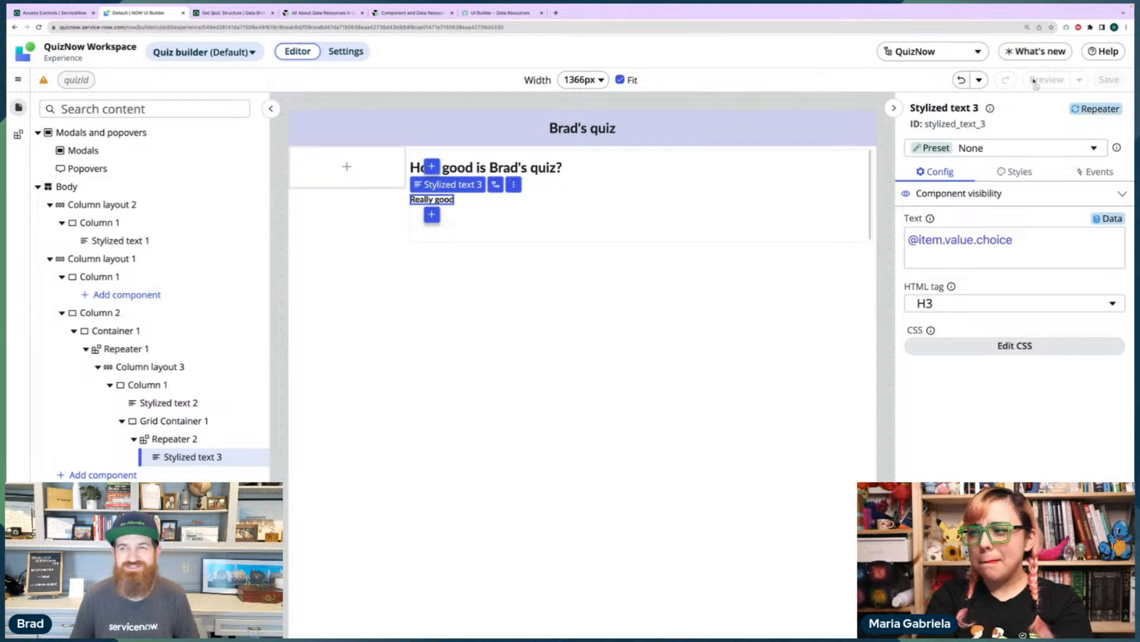
# Open the quizId test value for editing and copy the quizID string from javascript.js in the code editor.
pyautogui.click(82, 82)
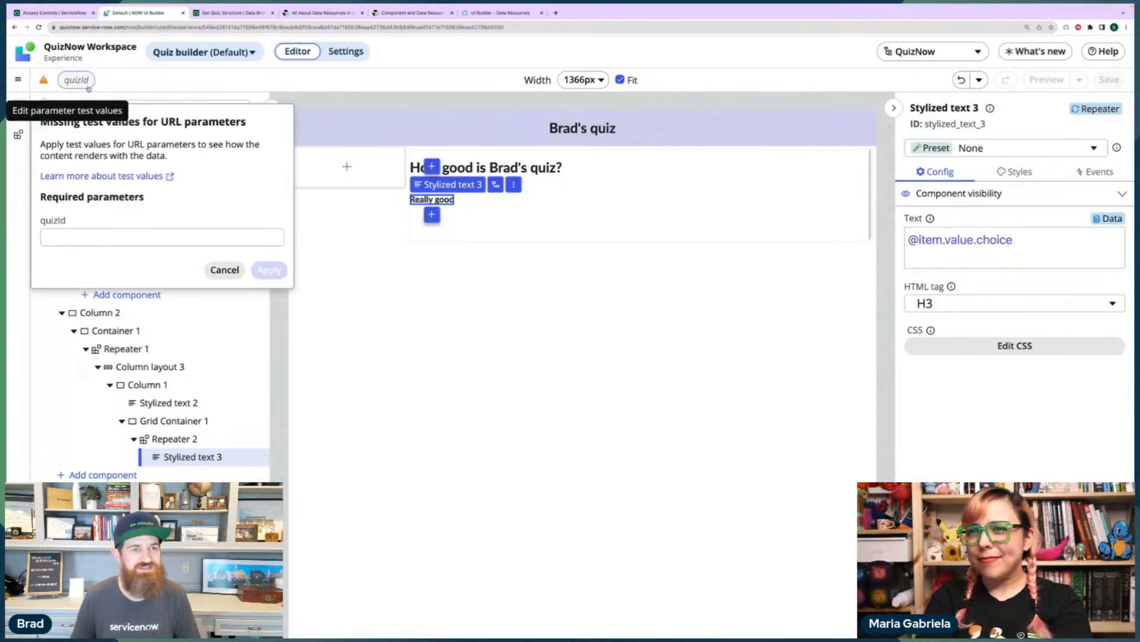
pyautogui.click(111, 235)
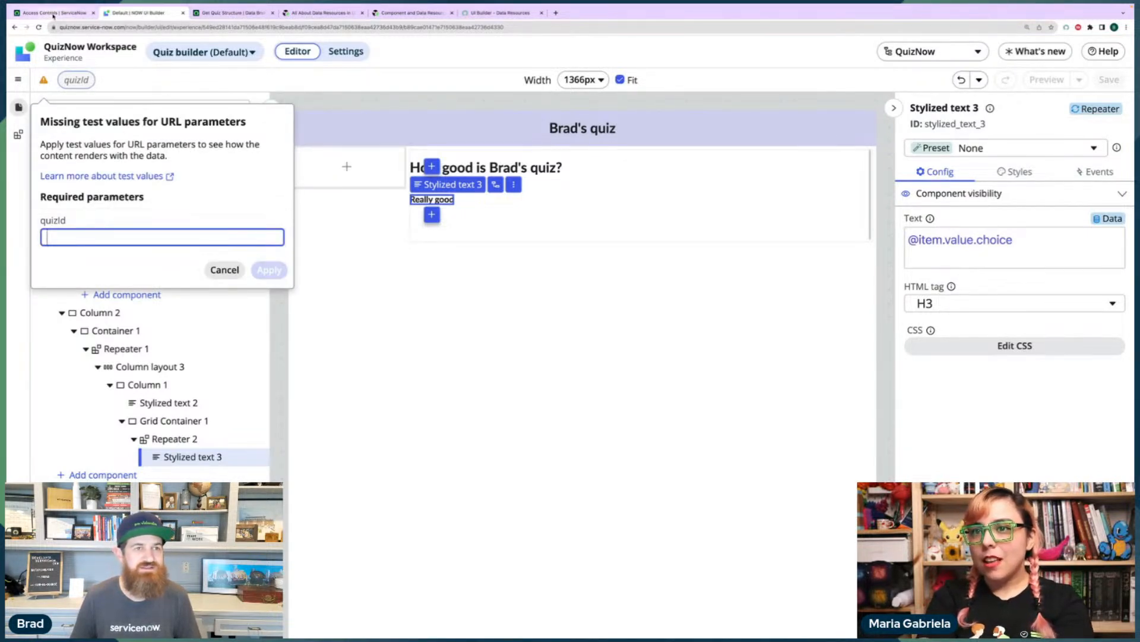
pyautogui.click(56, 12)
pyautogui.click(212, 13)
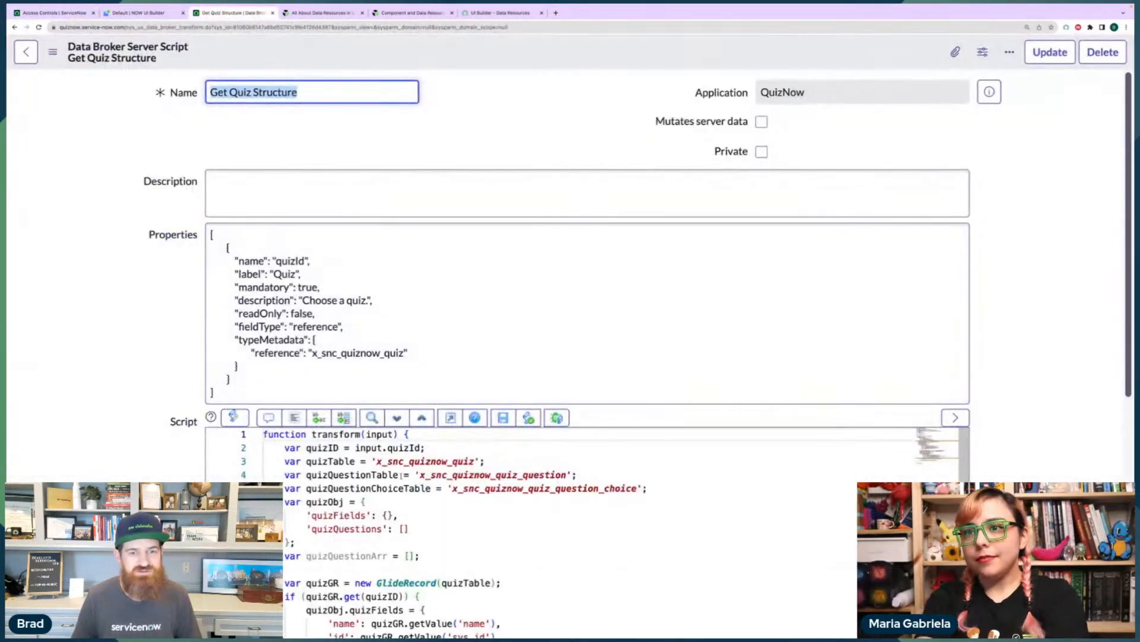
pyautogui.hotkey('ctrl', 'Left')
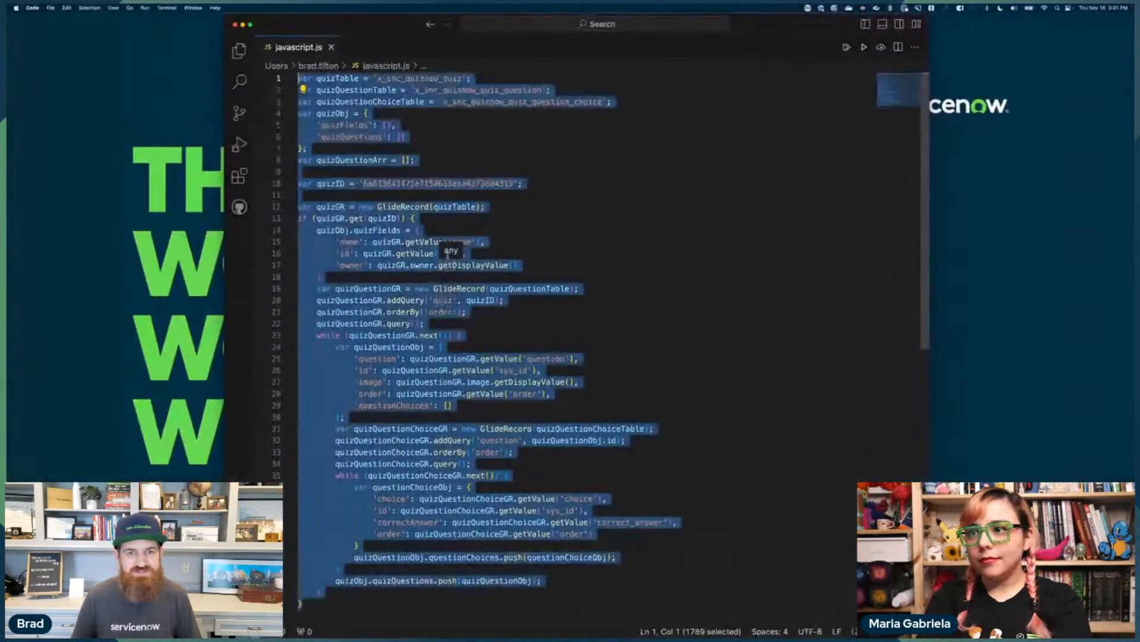
pyautogui.click(425, 183)
pyautogui.doubleClick(471, 183)
pyautogui.hotkey('ctrl', 'Right')
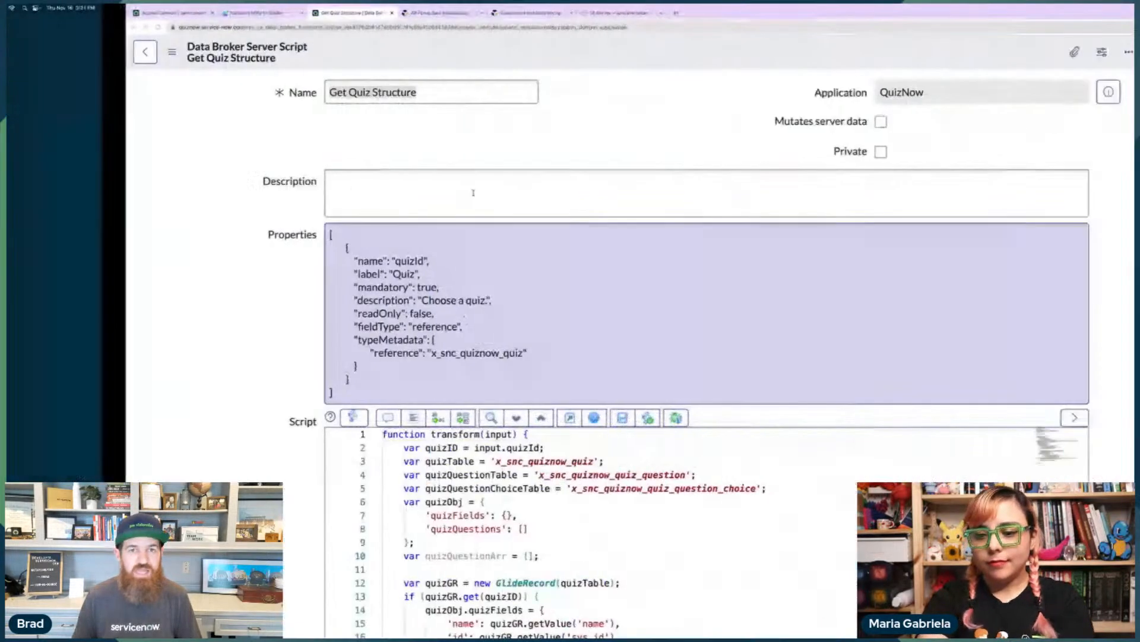
# Back in UI Builder, apply 6a613641471e7150638eaa42736d4319 as the quizId test value and dismiss the tip.
pyautogui.click(138, 13)
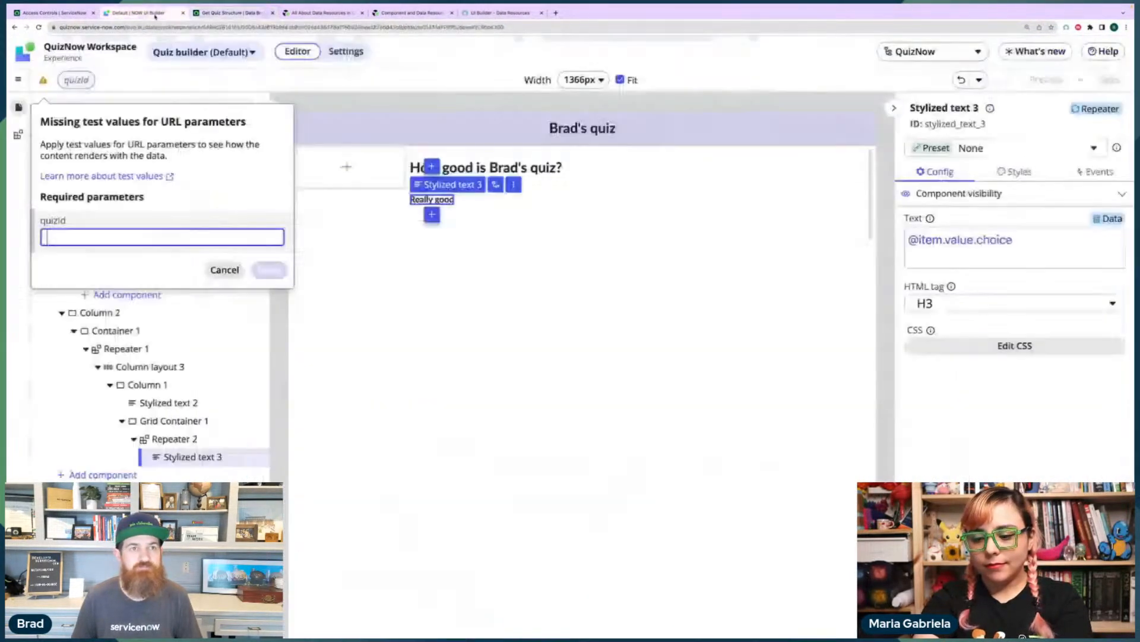
pyautogui.write('6a613641471e7150638eaa42736d4319')
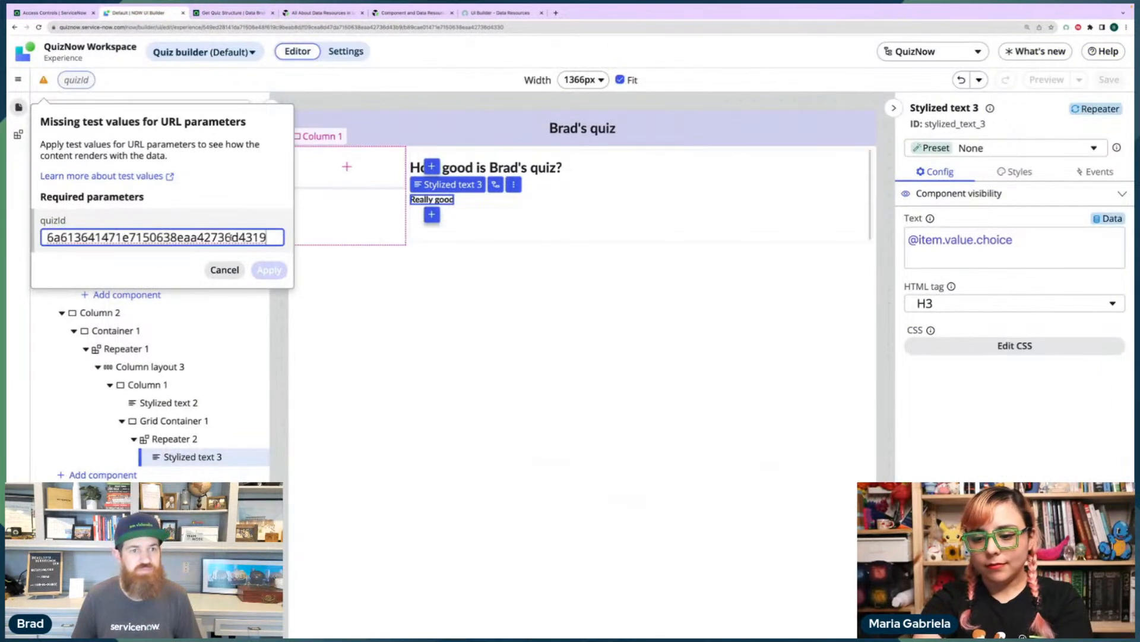
pyautogui.click(264, 271)
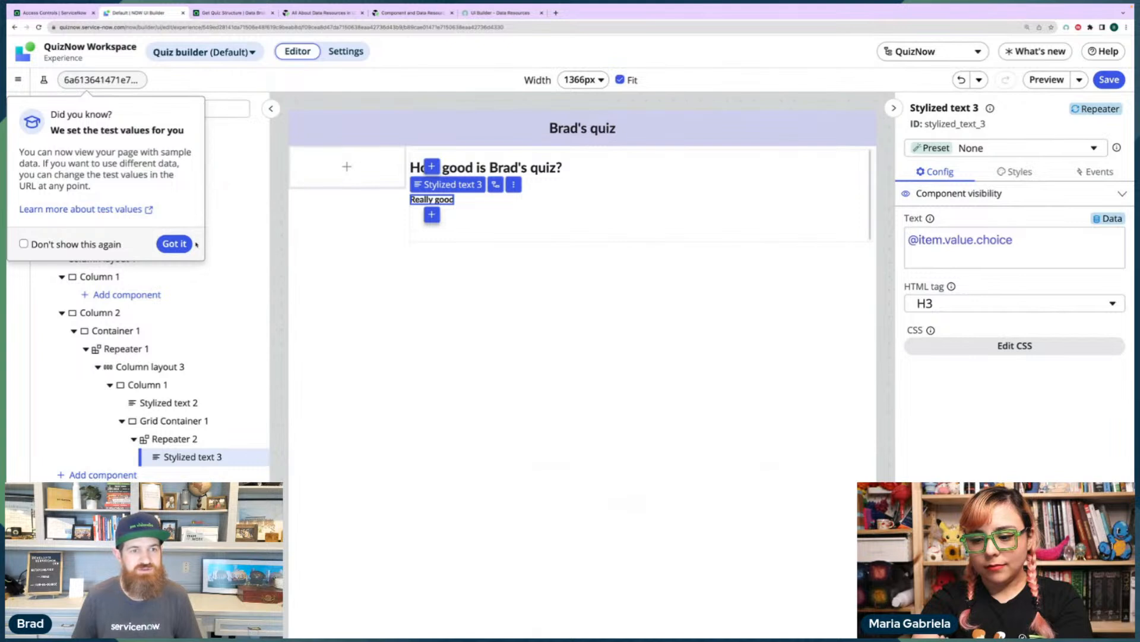
pyautogui.click(174, 243)
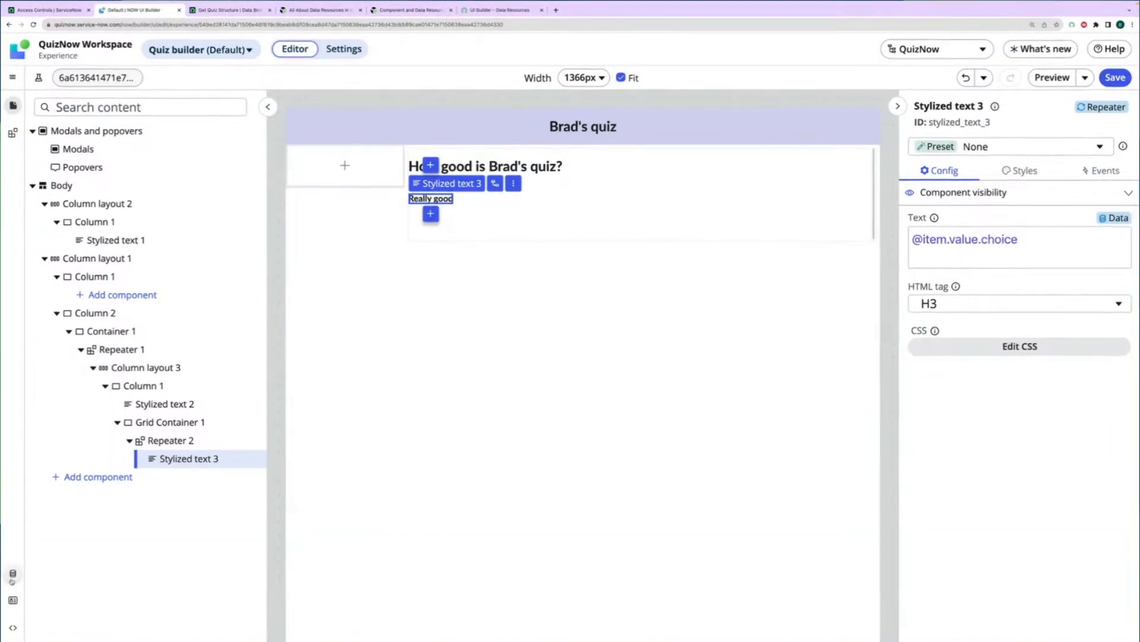
# Switch the Quiz input of the Get Quiz Structure 1 data resource to data binding and begin its expression with @.
pyautogui.click(12, 575)
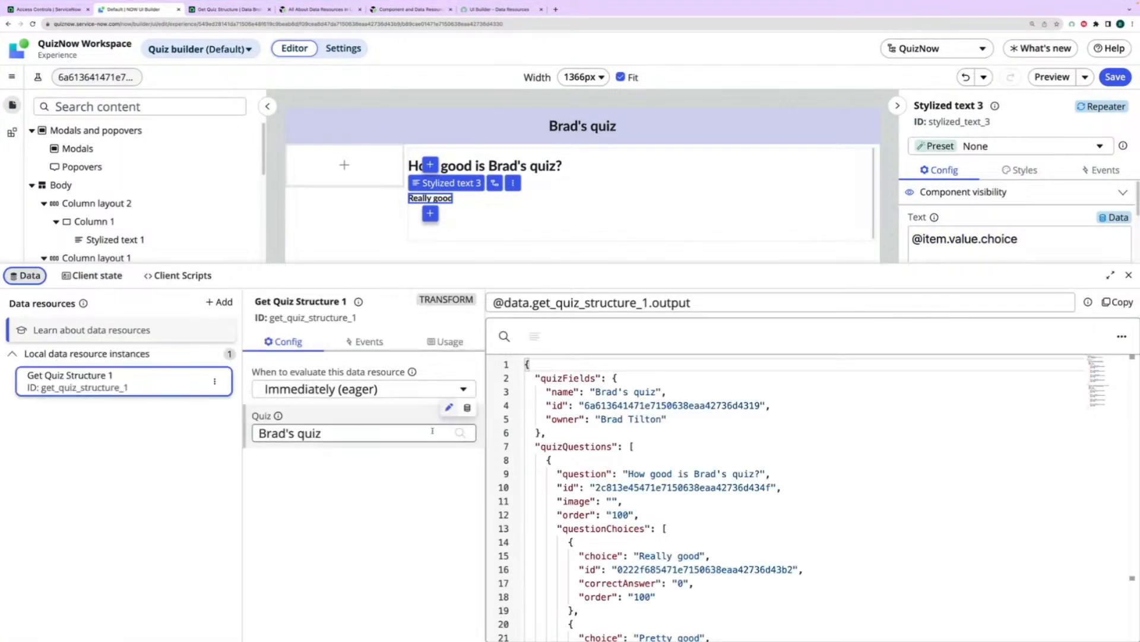
pyautogui.click(468, 408)
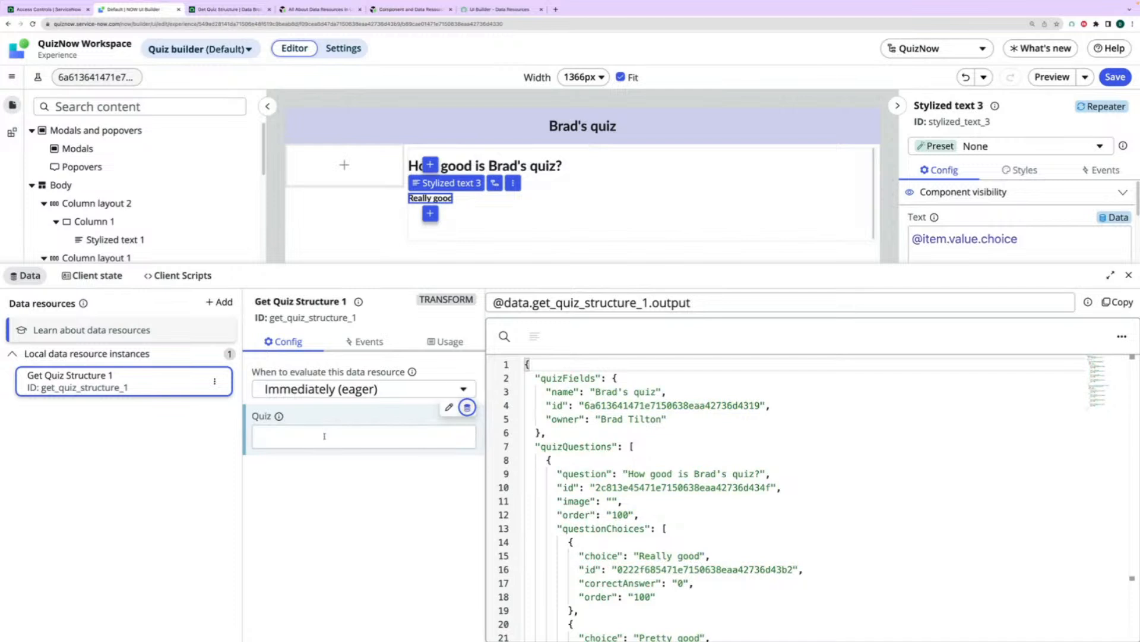
pyautogui.click(326, 436)
pyautogui.write('@')
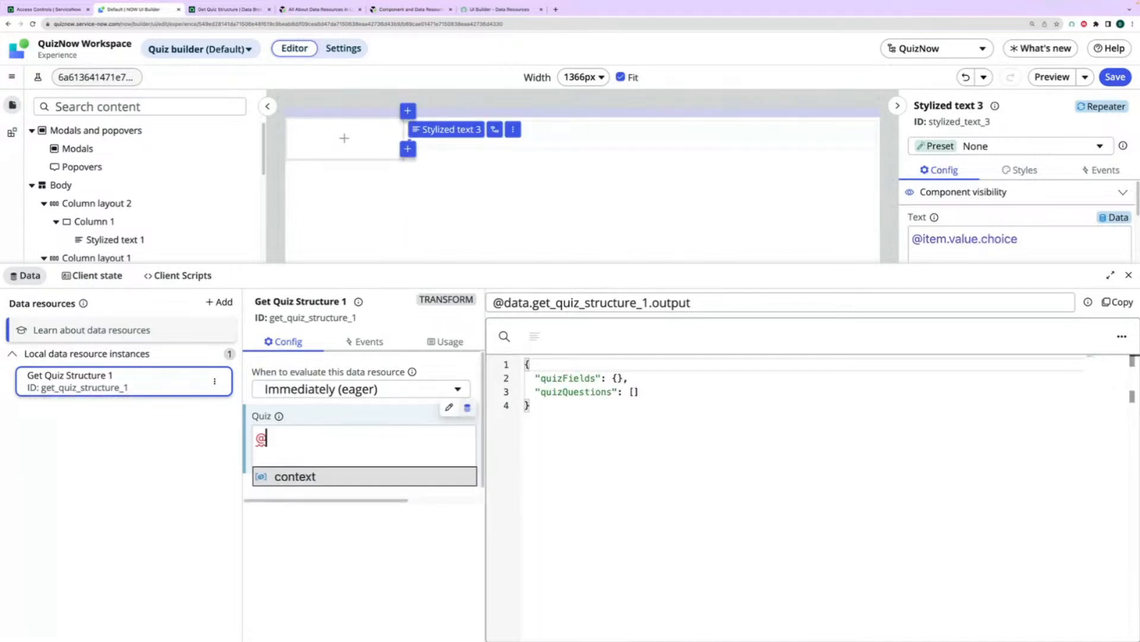
pyautogui.press('Return')
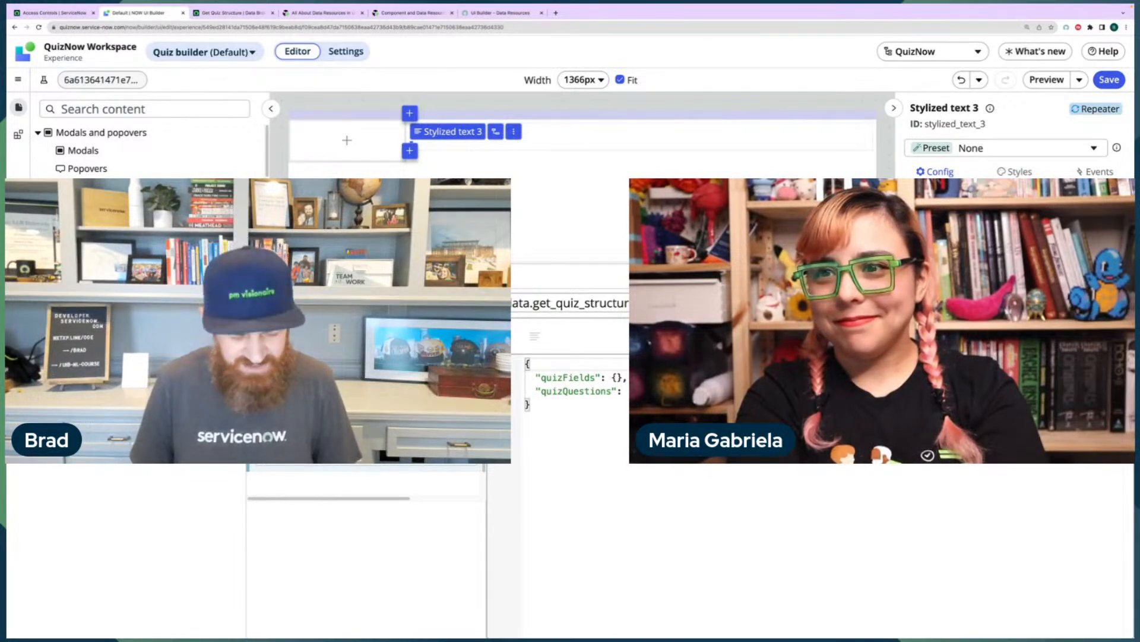
pyautogui.press('Escape')
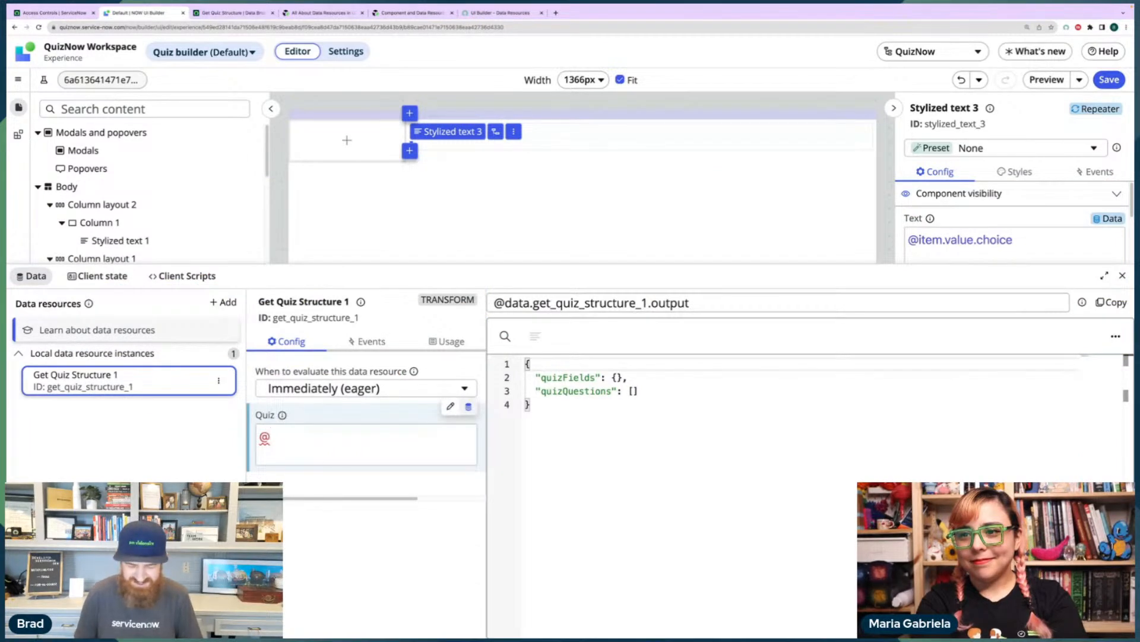
pyautogui.write('ap')
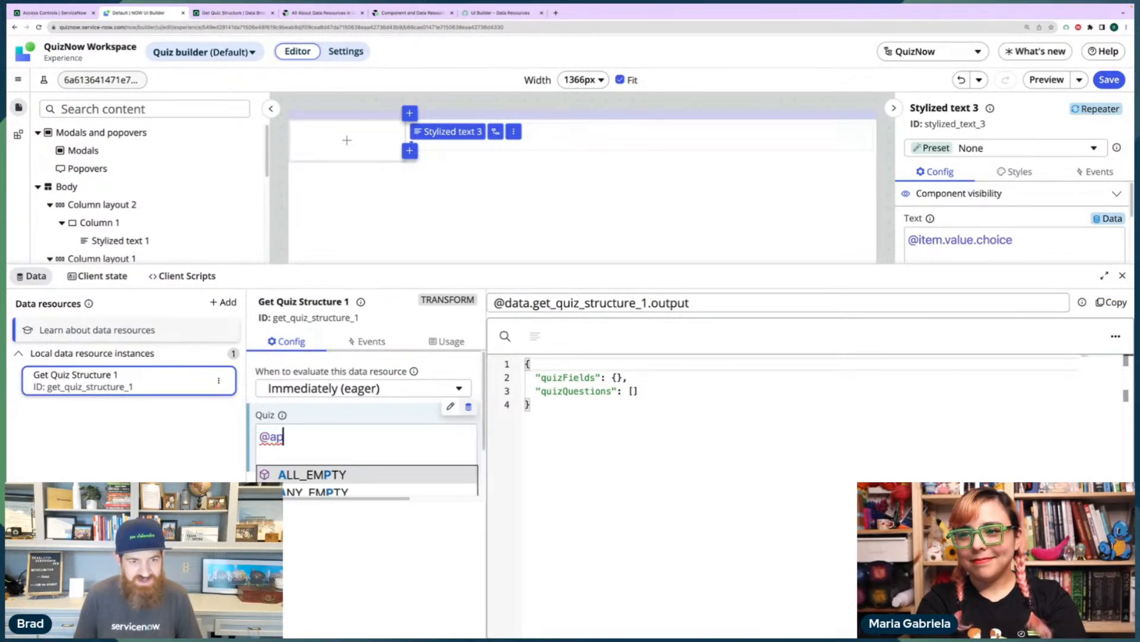
pyautogui.press('Escape')
pyautogui.press('BackSpace')
pyautogui.press('BackSpace')
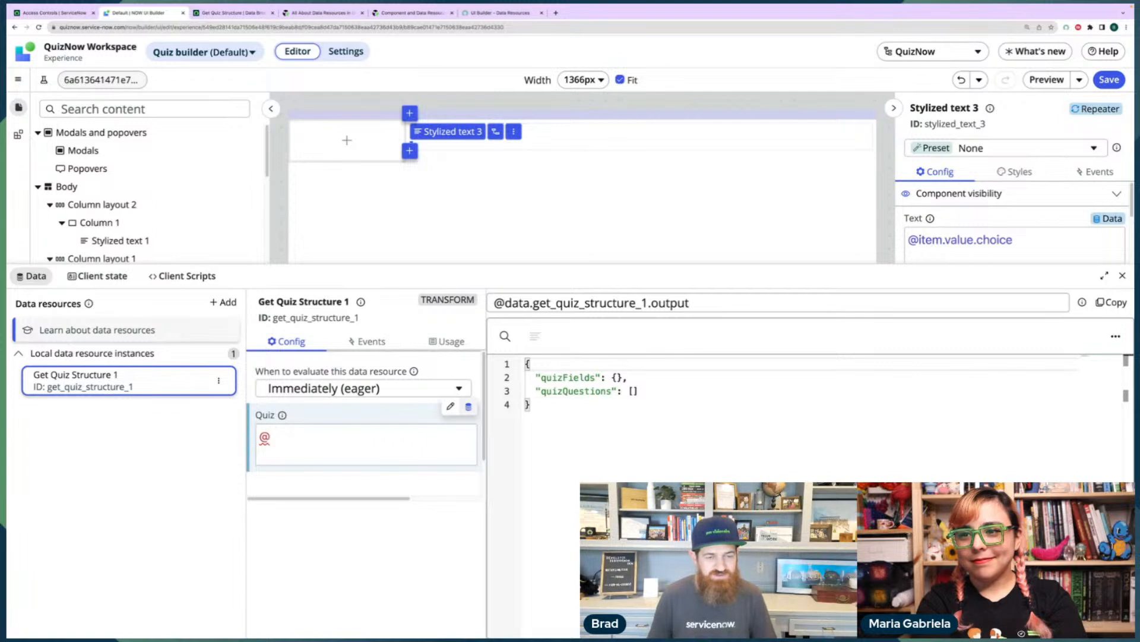
pyautogui.write('conte')
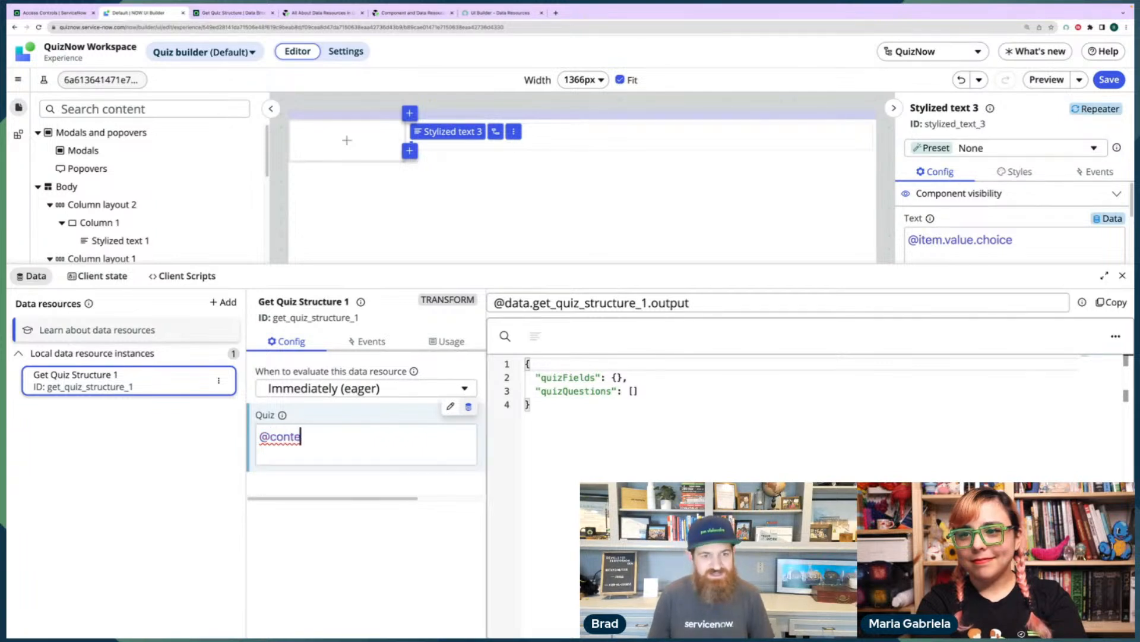
pyautogui.write('xt.')
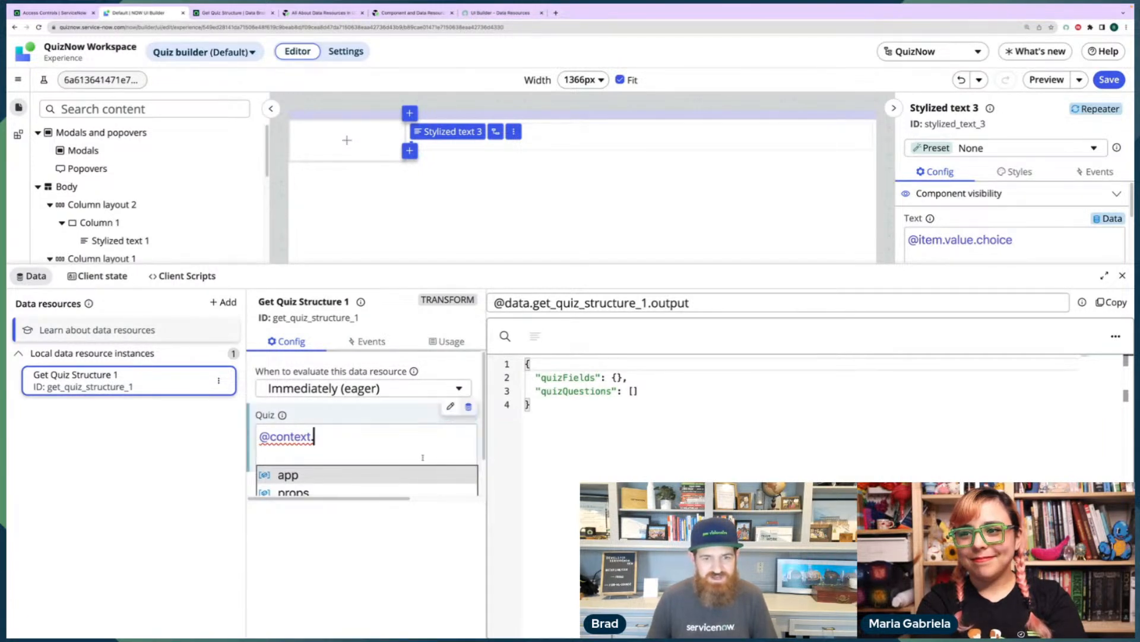
pyautogui.scroll(-1, 386, 439)
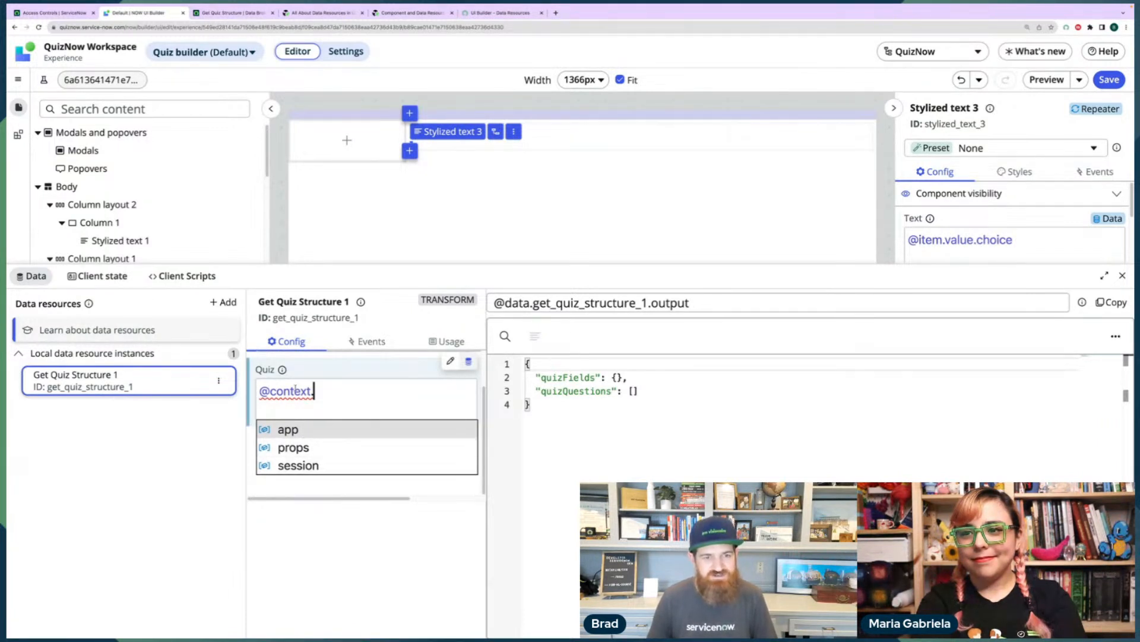
pyautogui.click(299, 392)
pyautogui.click(293, 391)
pyautogui.click(329, 413)
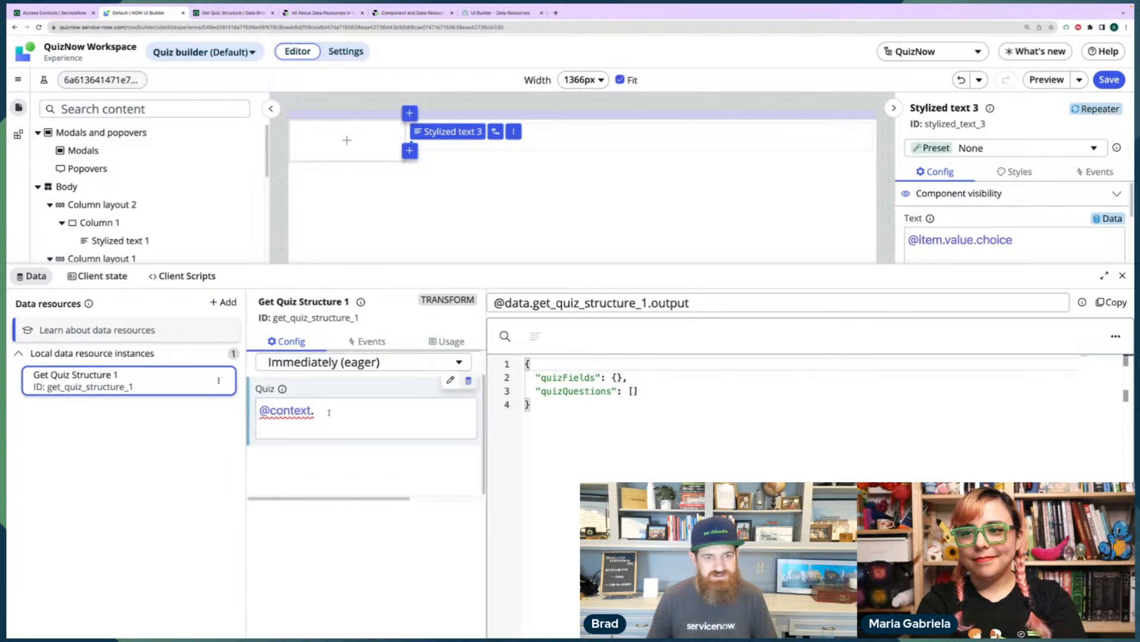
pyautogui.write('props.')
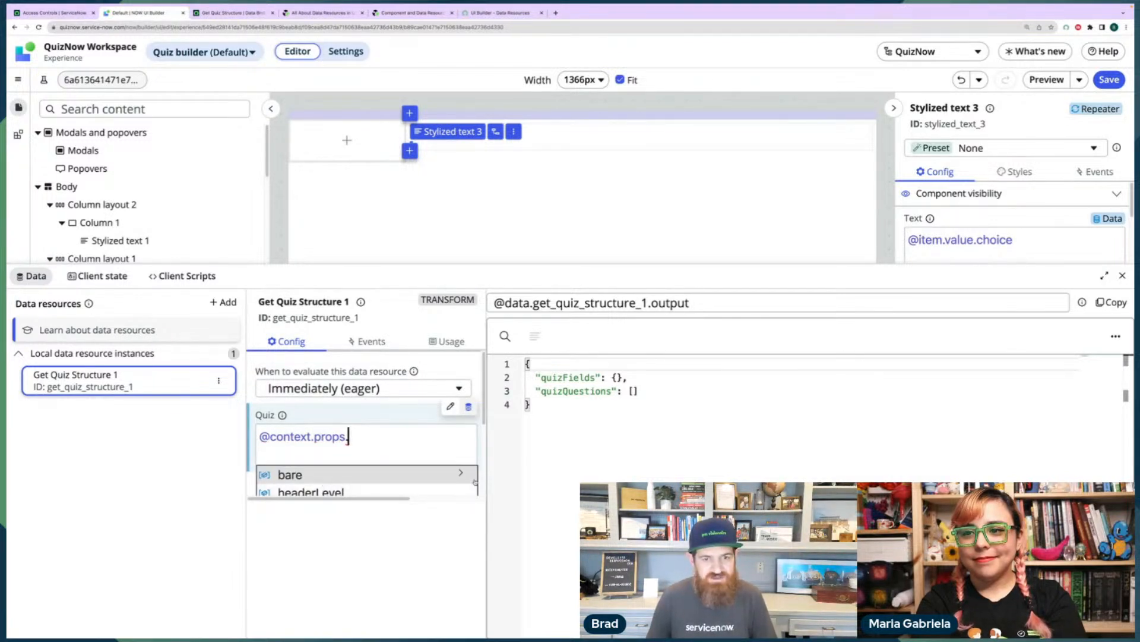
pyautogui.moveTo(485, 404); pyautogui.dragTo(485, 462)
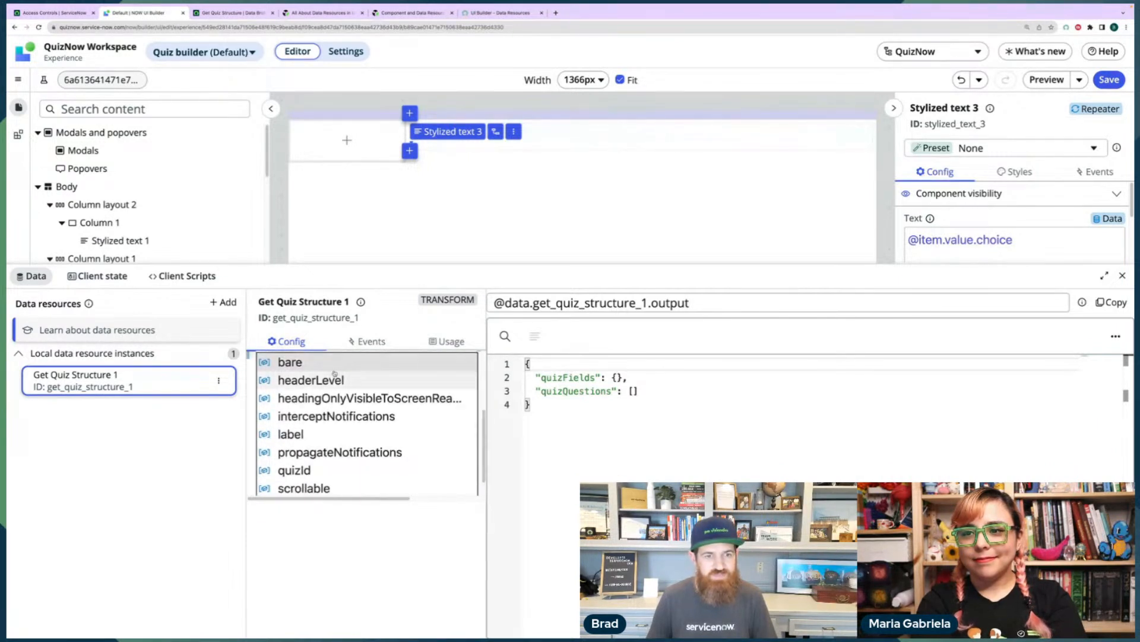
pyautogui.click(304, 471)
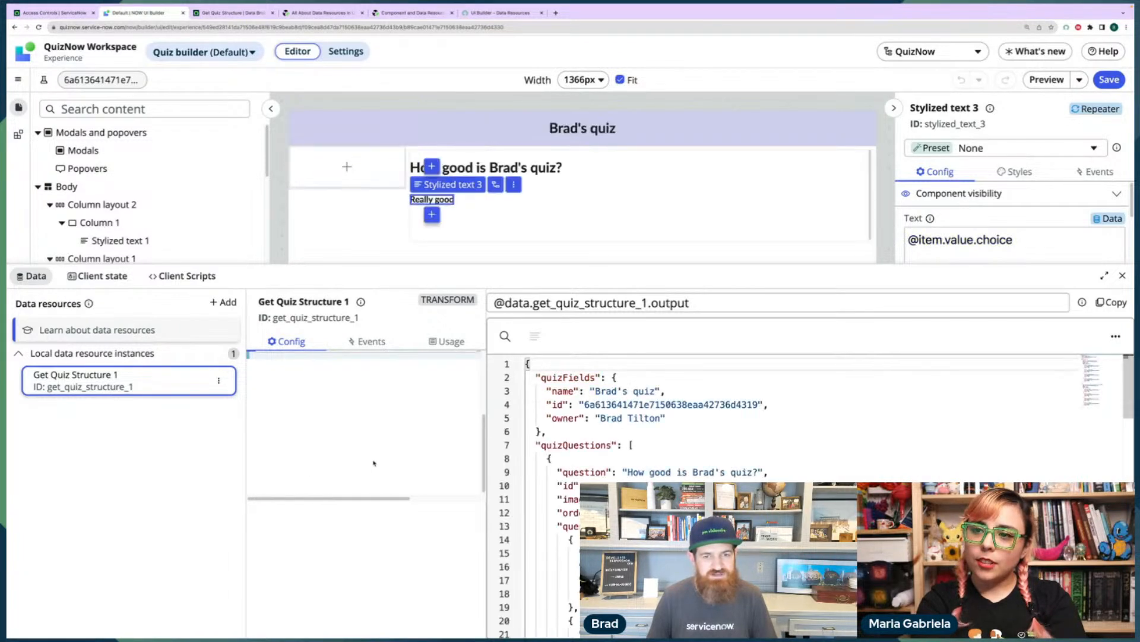
pyautogui.moveTo(485, 450); pyautogui.dragTo(486, 387)
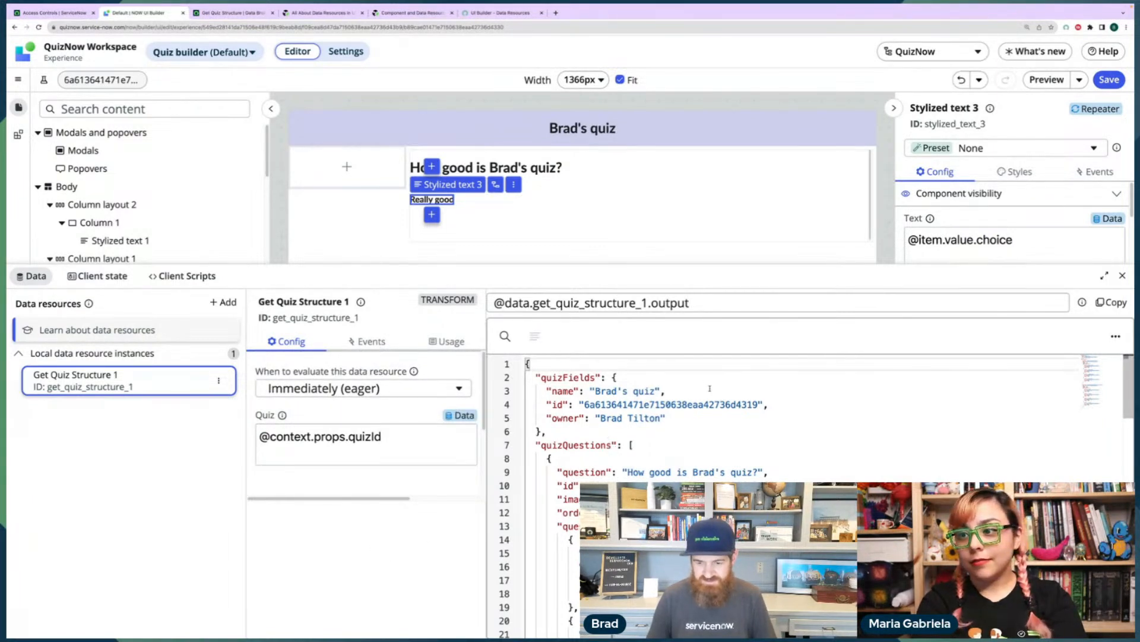
pyautogui.hotkey('ctrl', 's')
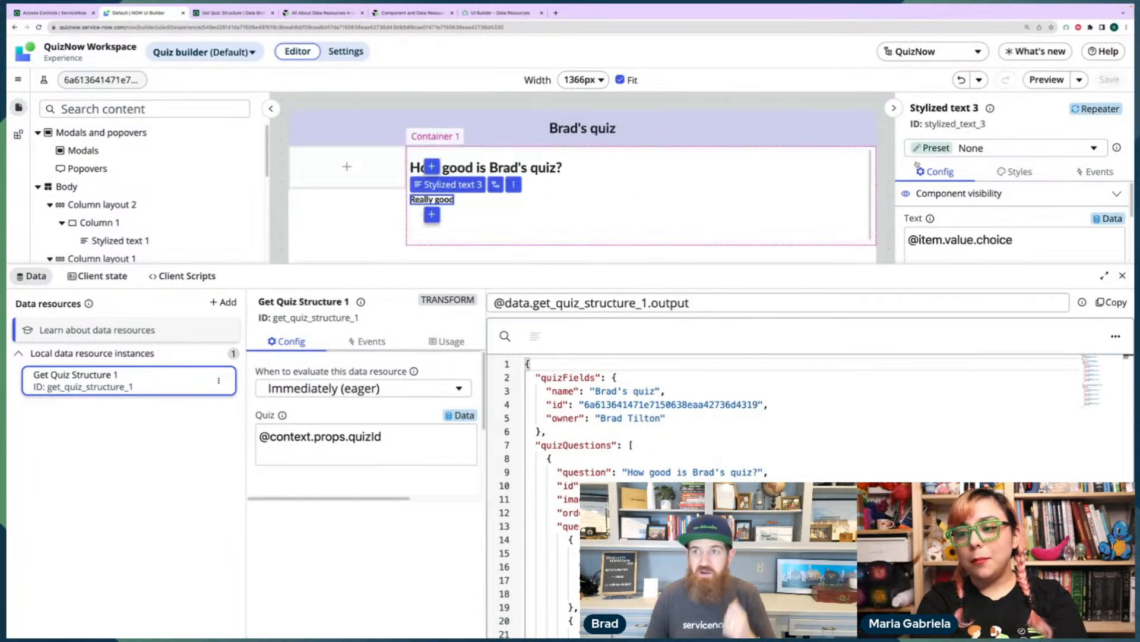
# Close the data resources and preview the page, checking each quiz question and its answer choices.
pyautogui.click(1123, 275)
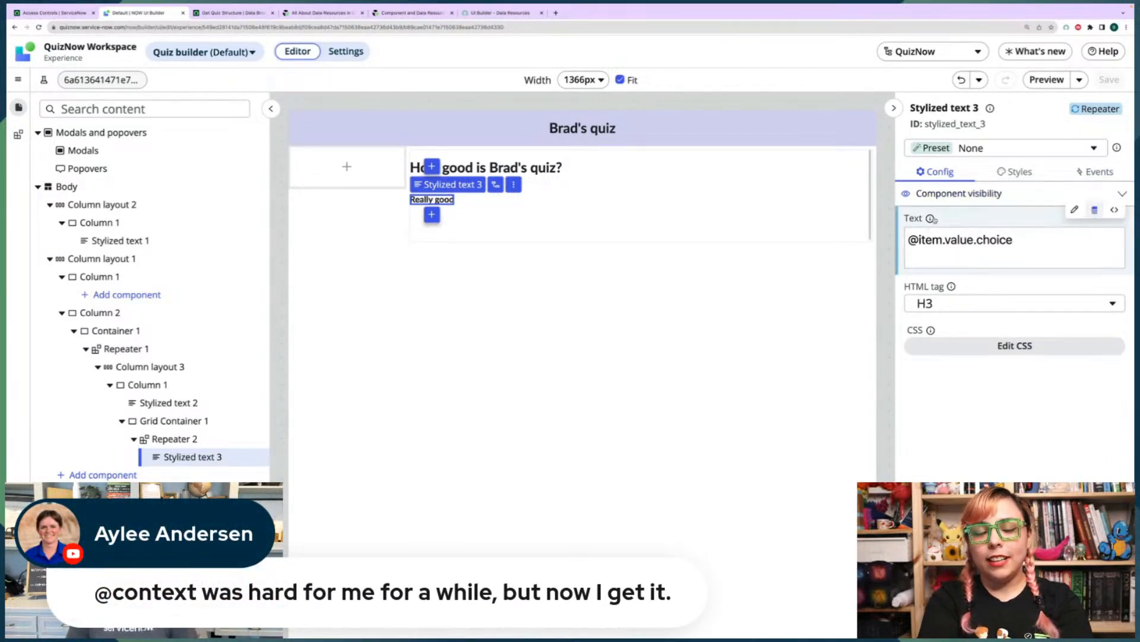
pyautogui.click(1047, 80)
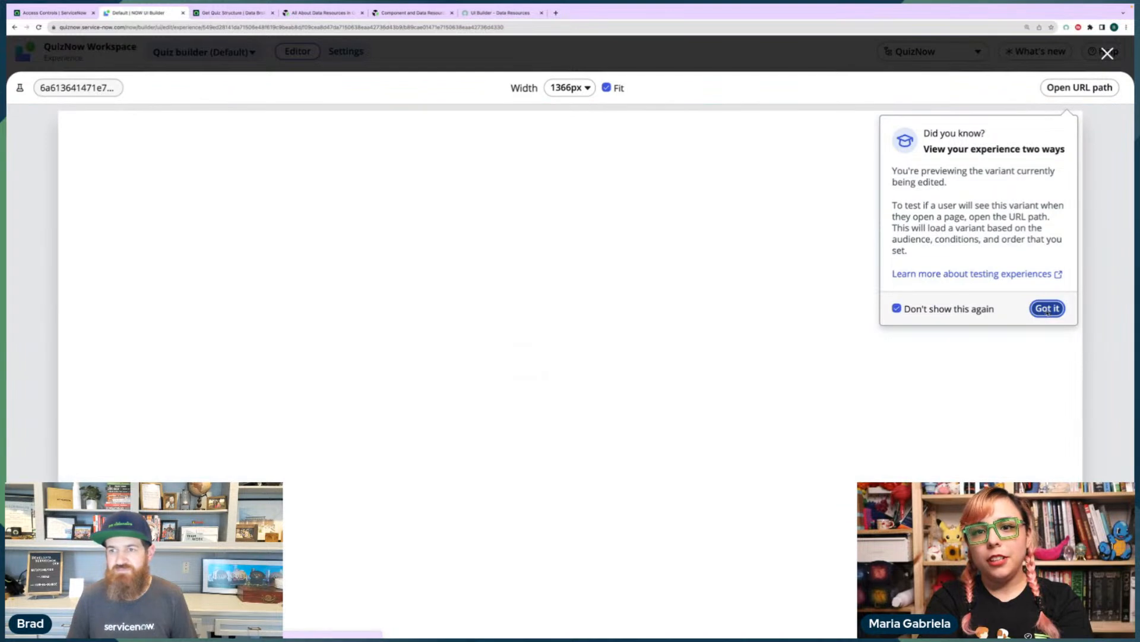
pyautogui.click(1047, 307)
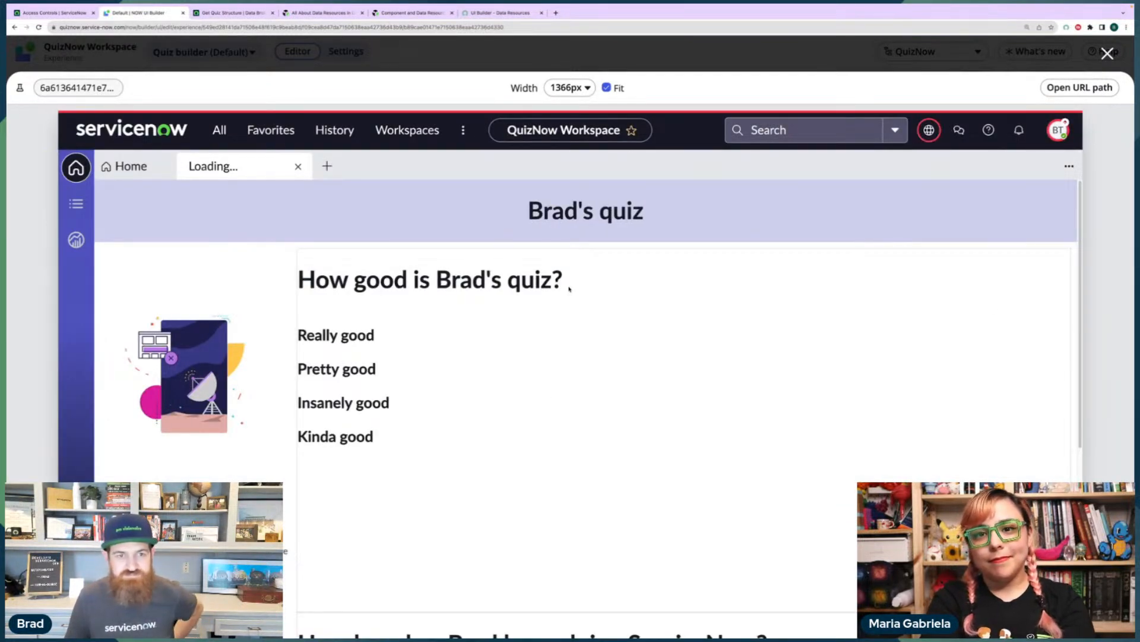
pyautogui.scroll(-1, 593, 406)
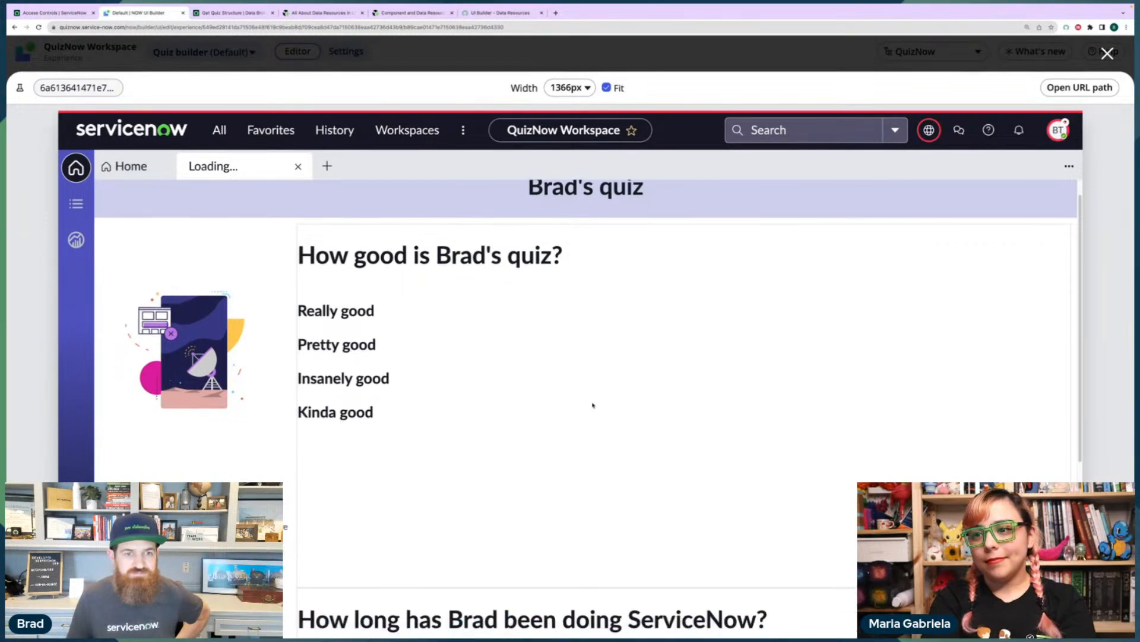
pyautogui.scroll(-5, 593, 405)
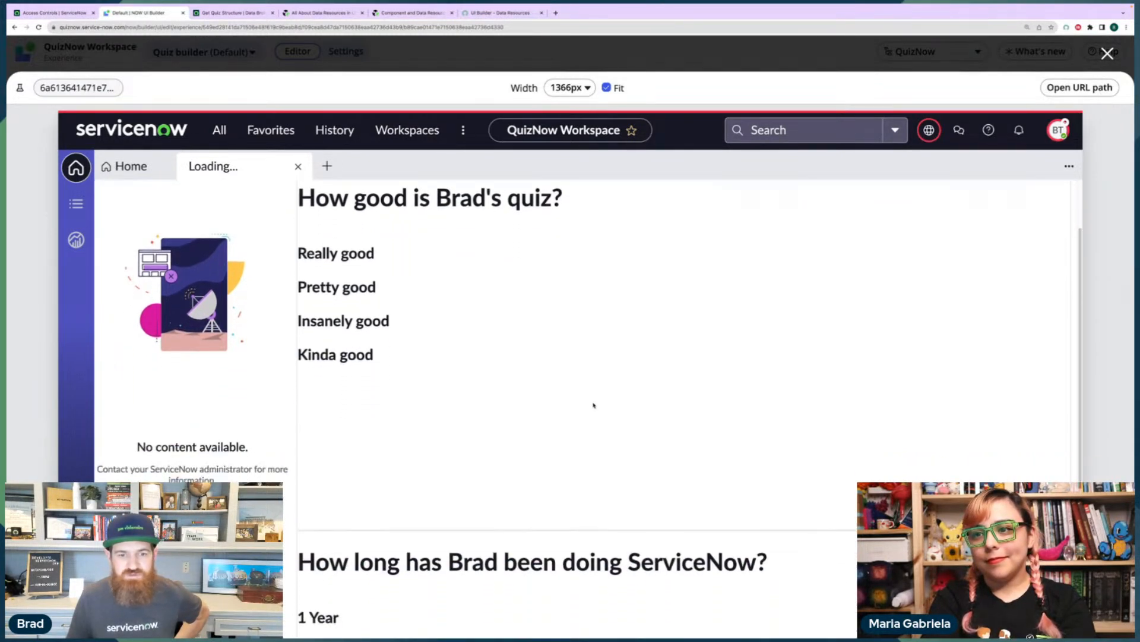
pyautogui.scroll(-2, 593, 406)
pyautogui.scroll(8, 593, 405)
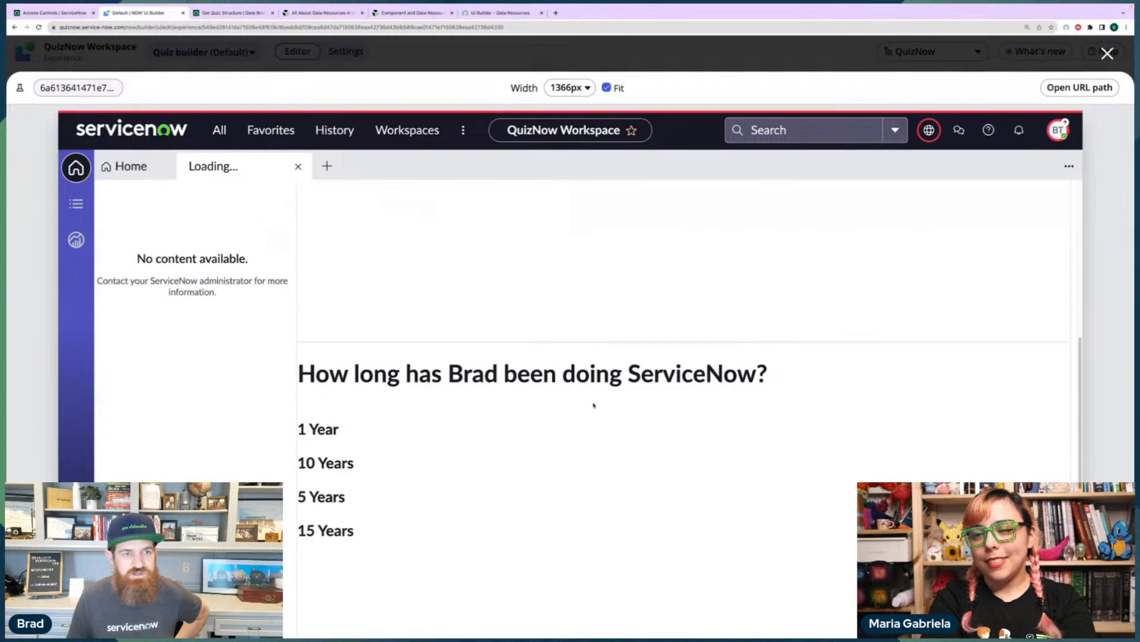
# Review the quiz title, questions and answer choices throughout the page preview, and close the preview.
pyautogui.scroll(-6, 593, 405)
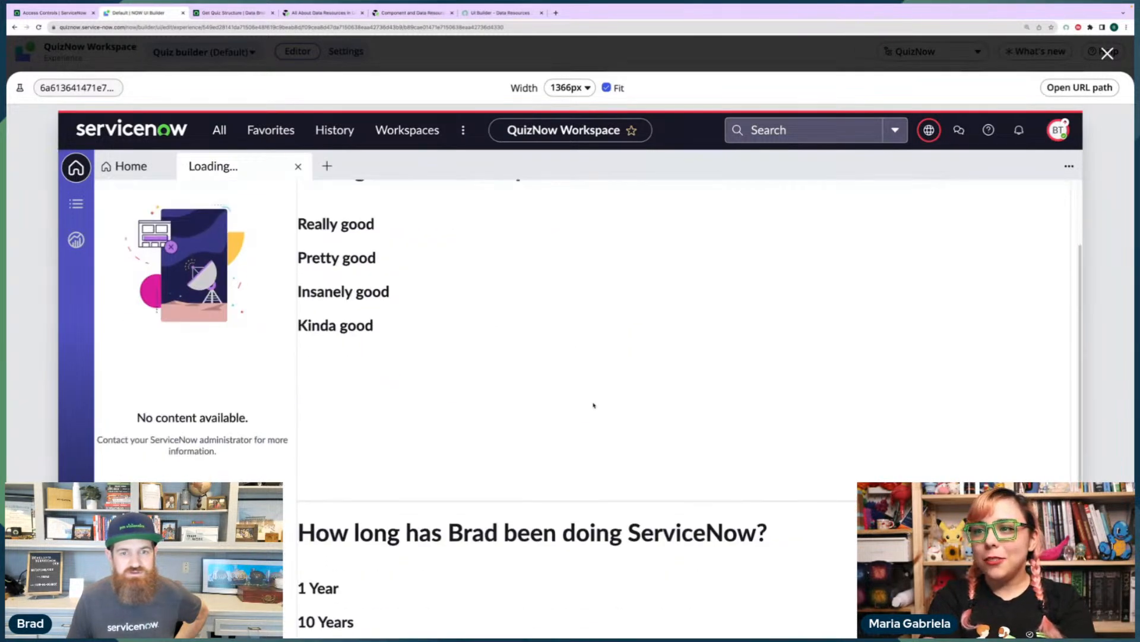
pyautogui.scroll(3, 593, 405)
pyautogui.scroll(3, 592, 405)
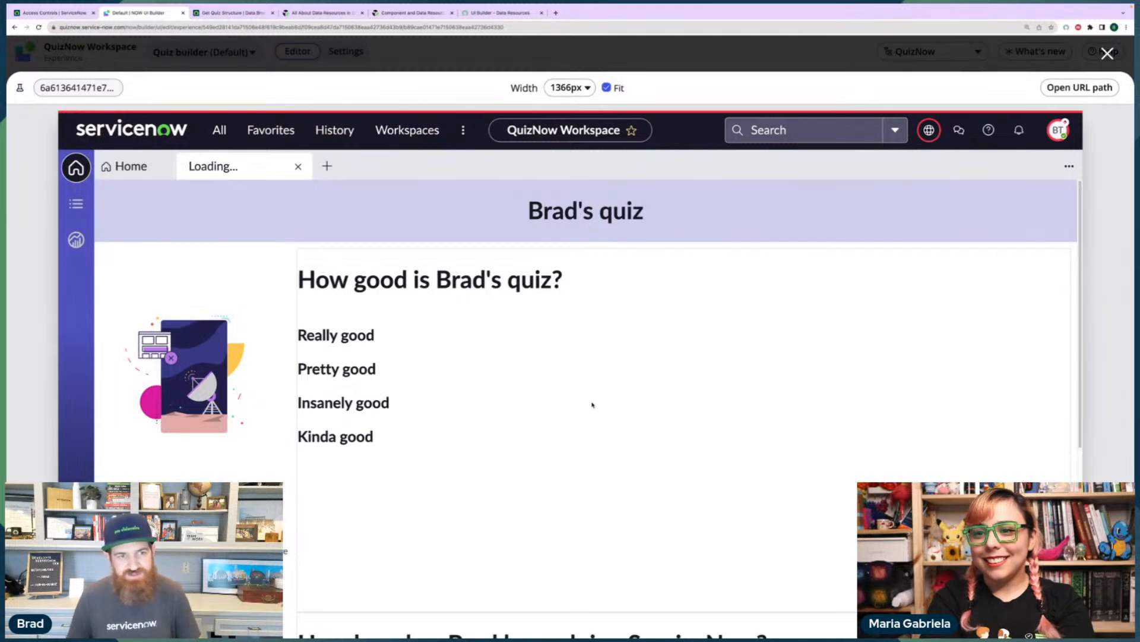
pyautogui.scroll(-7, 592, 404)
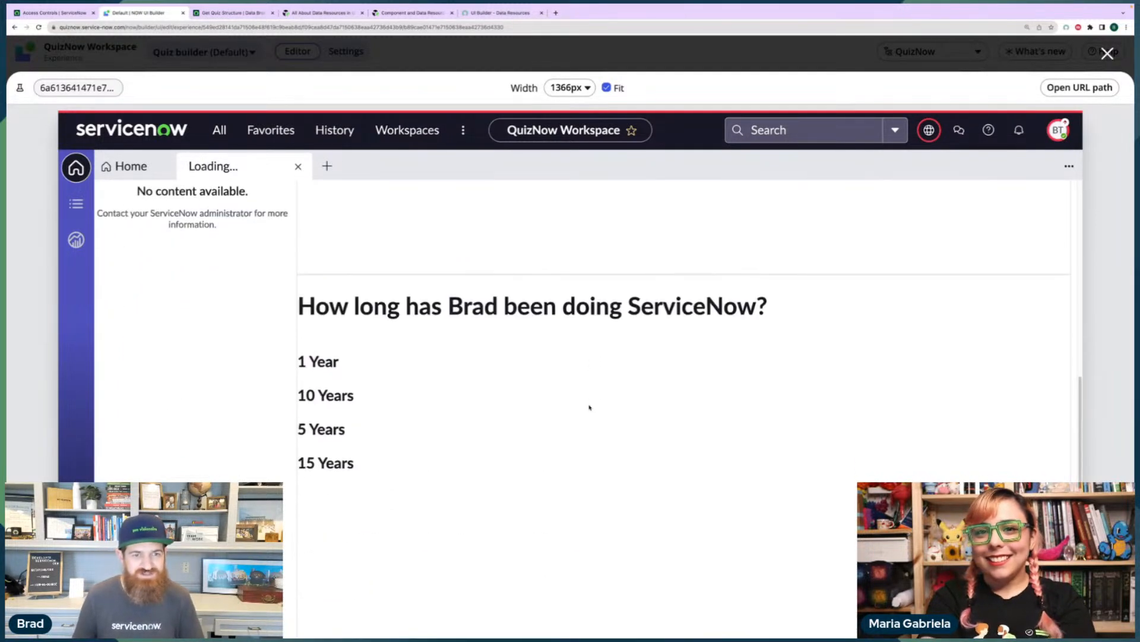
pyautogui.scroll(7, 589, 407)
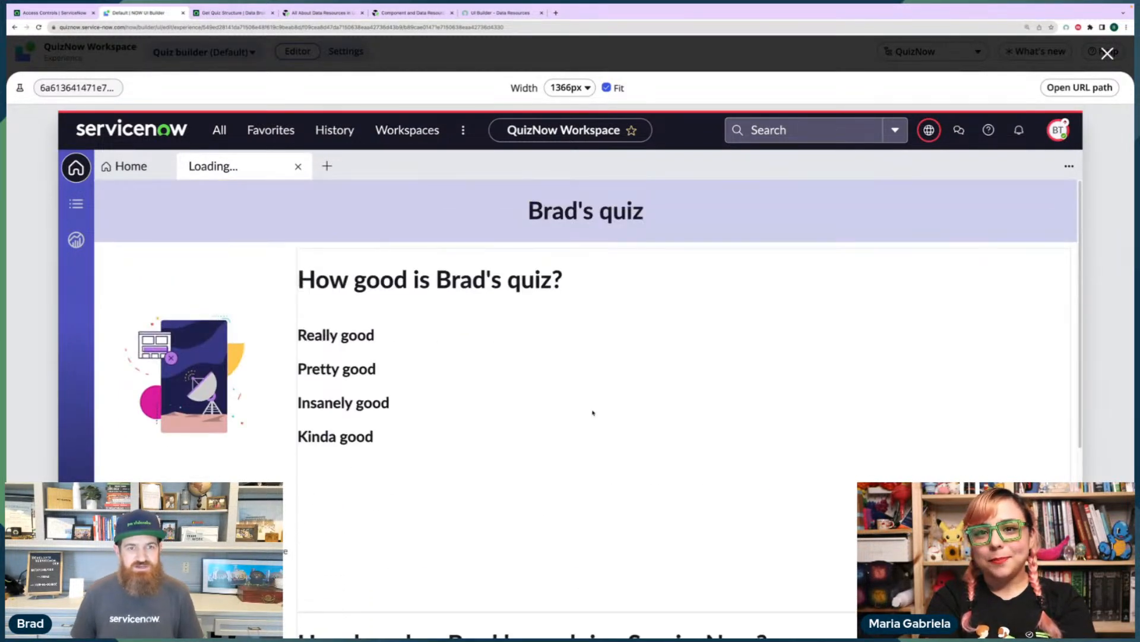
pyautogui.scroll(-1, 592, 413)
pyautogui.scroll(1, 596, 417)
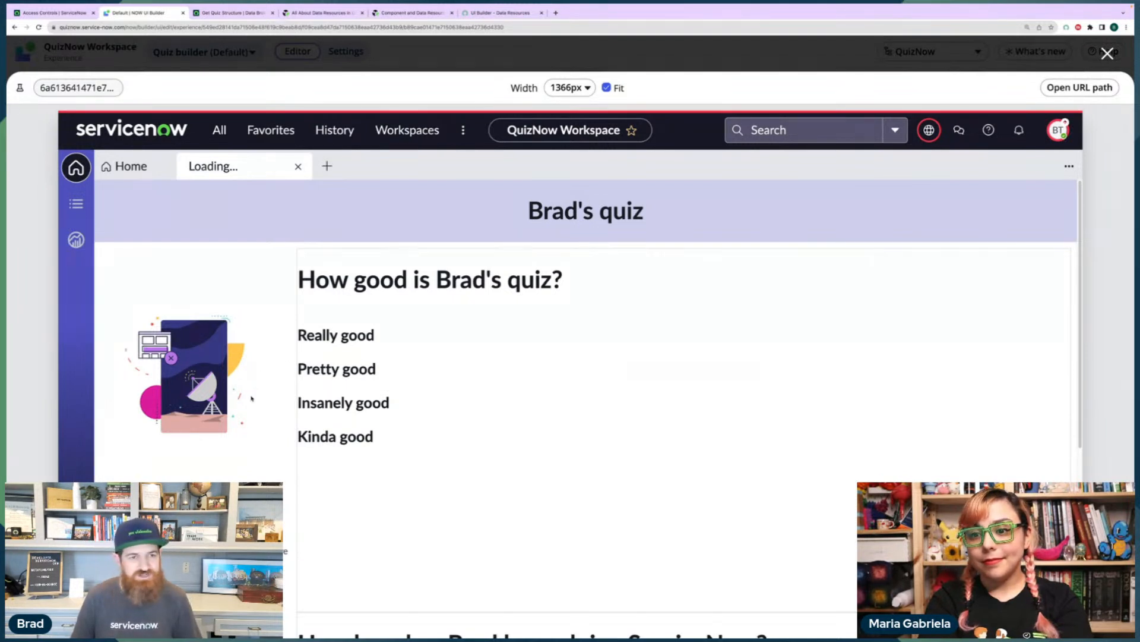
pyautogui.scroll(-2, 202, 442)
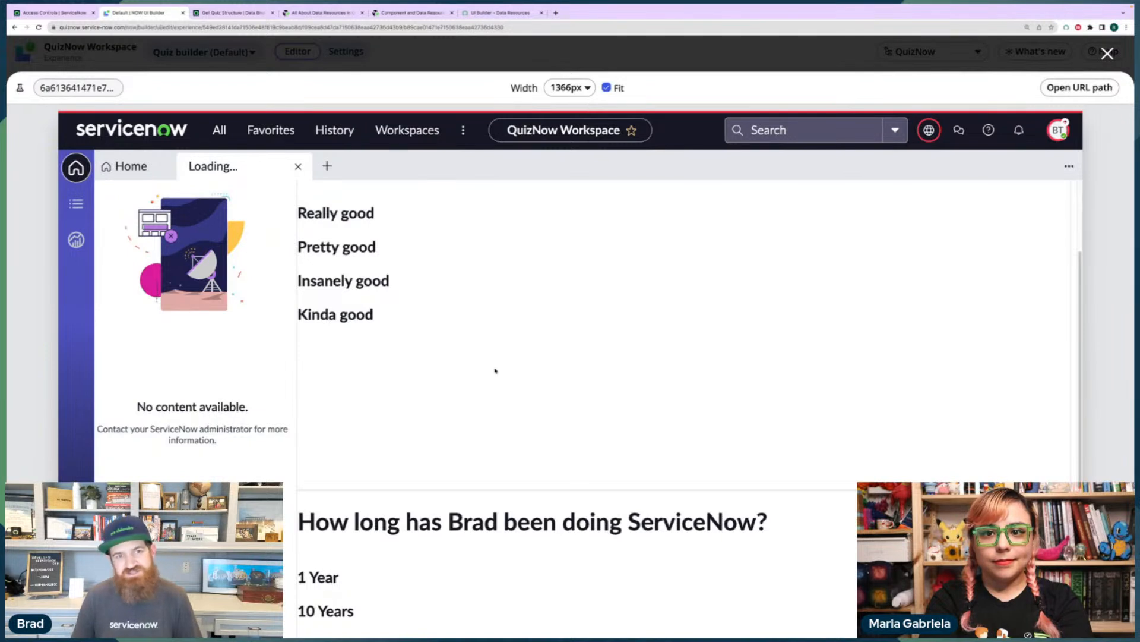
pyautogui.scroll(2, 495, 370)
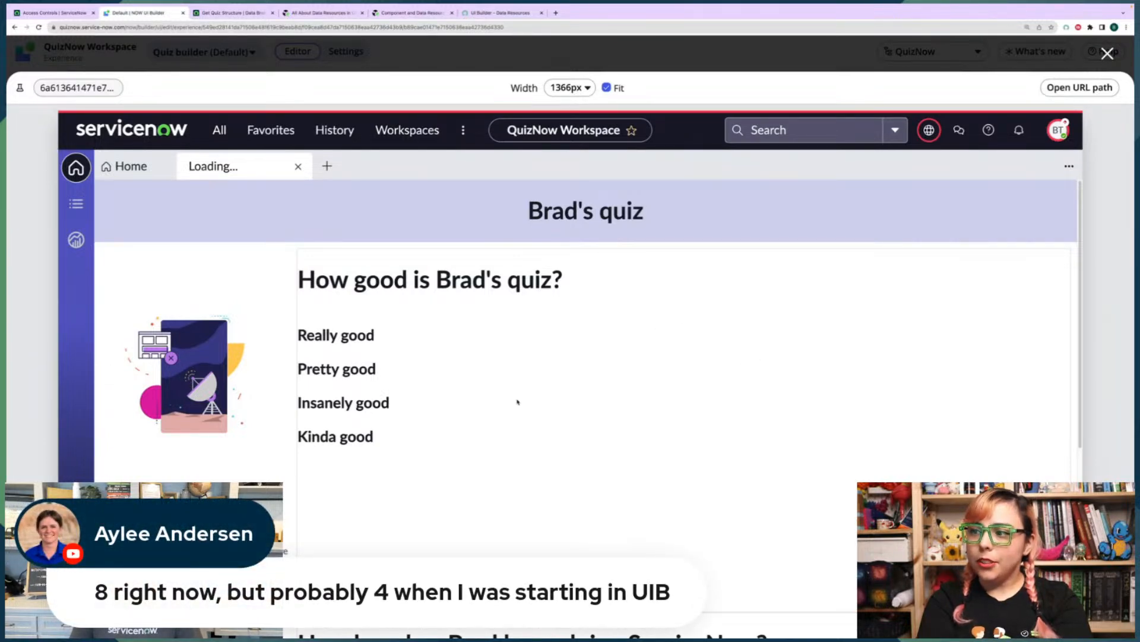
pyautogui.scroll(-3, 689, 437)
pyautogui.scroll(3, 654, 427)
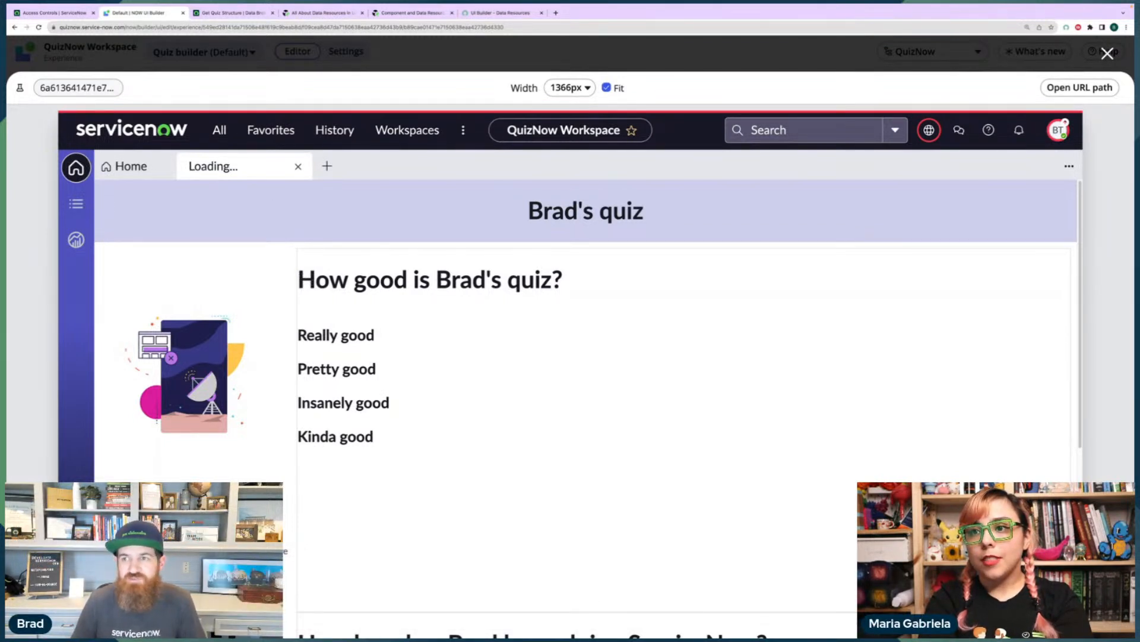
pyautogui.click(1107, 52)
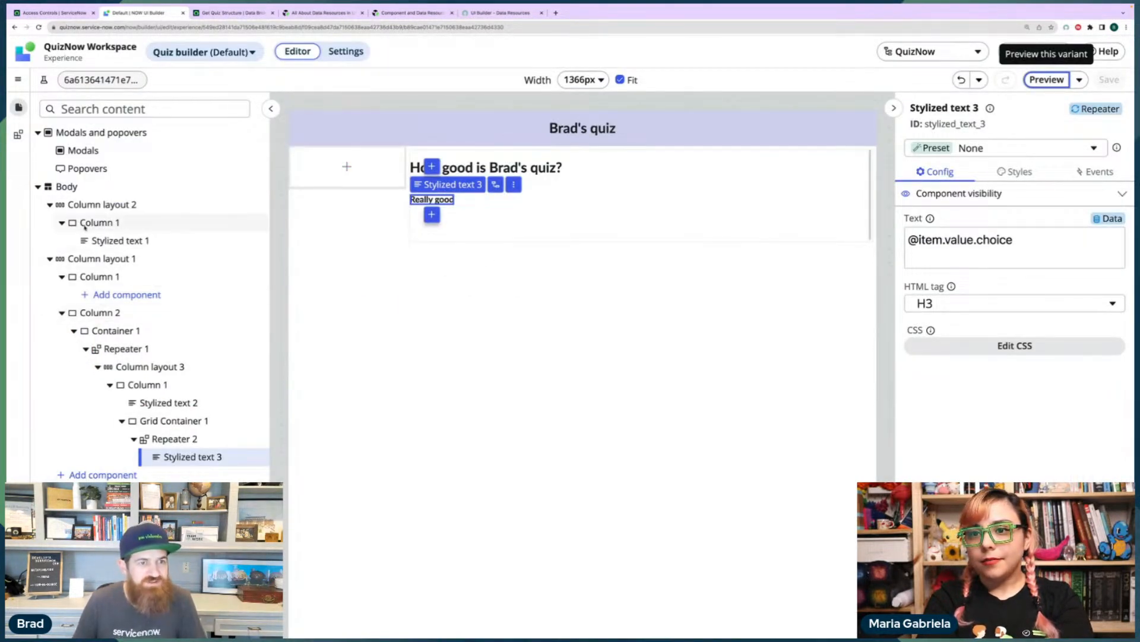
# Add a Button iconic component with no preset after Stylized text 1 in the header column.
pyautogui.click(169, 402)
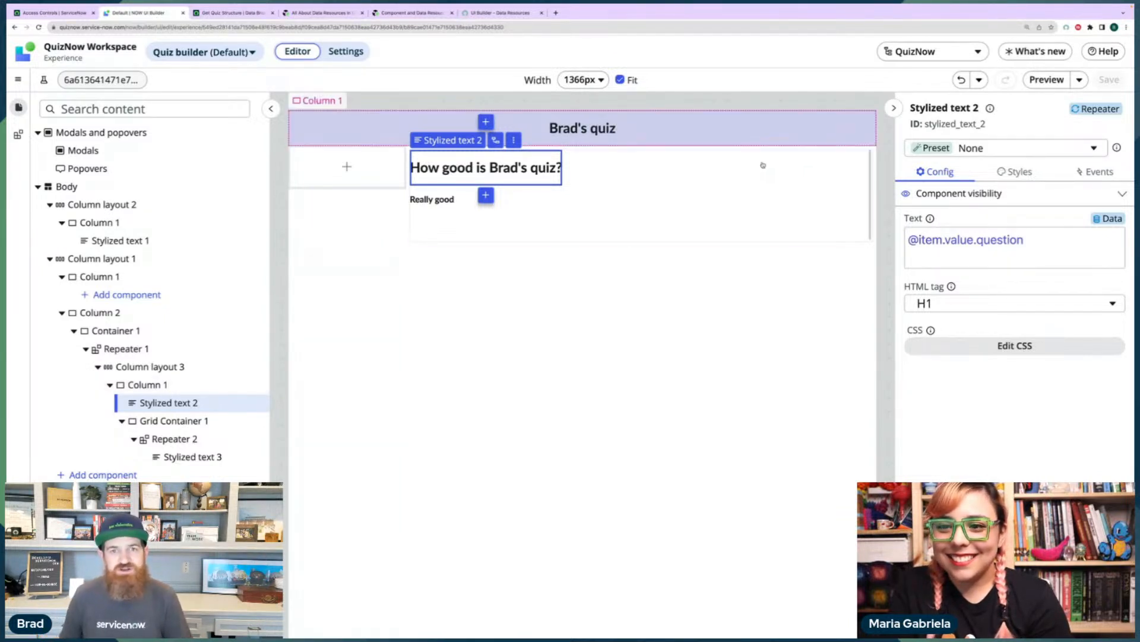
pyautogui.click(375, 134)
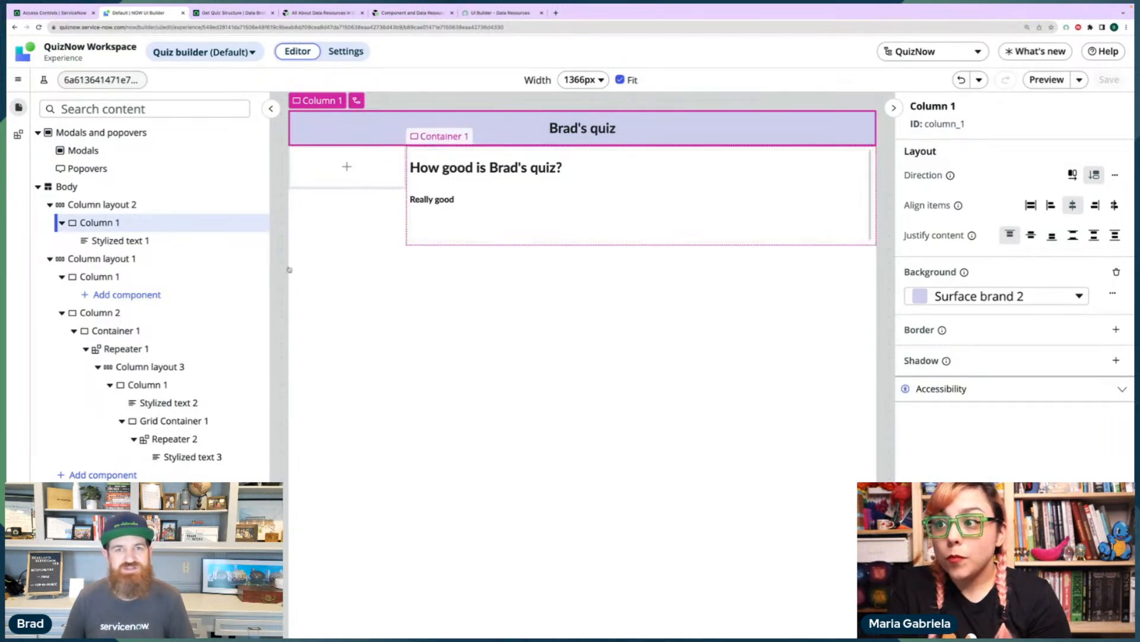
pyautogui.click(143, 241)
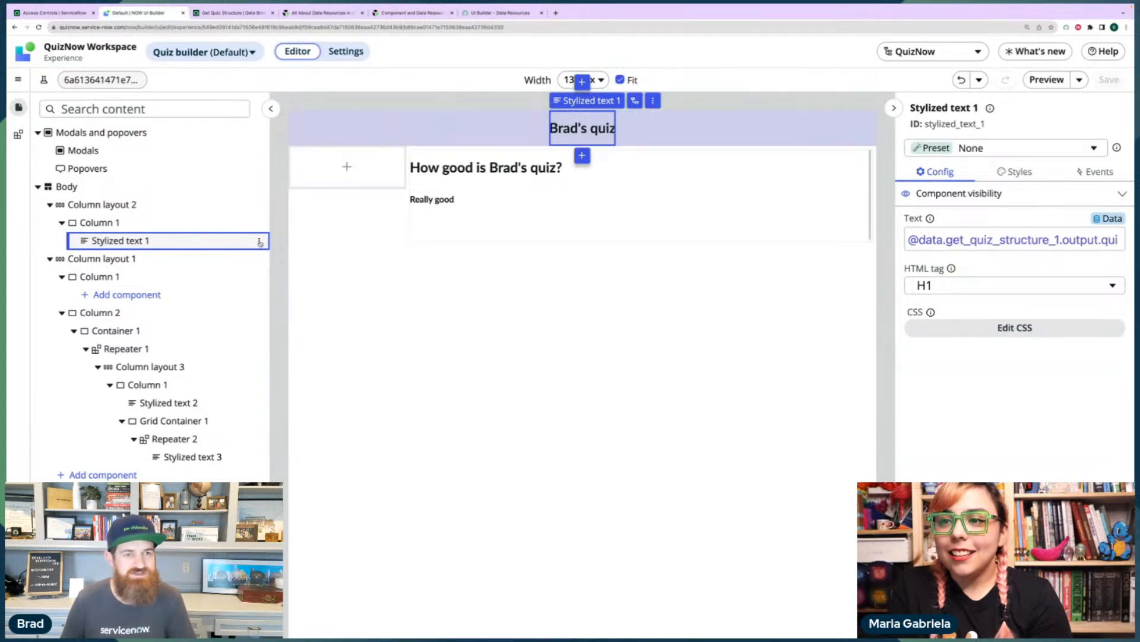
pyautogui.rightClick(175, 241)
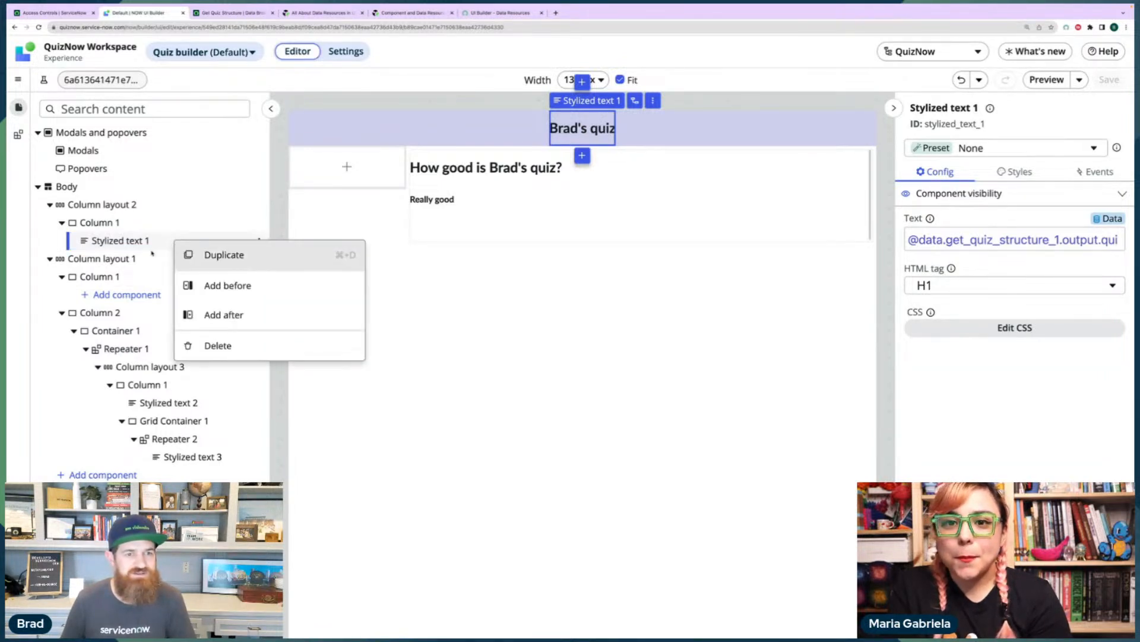
pyautogui.click(210, 316)
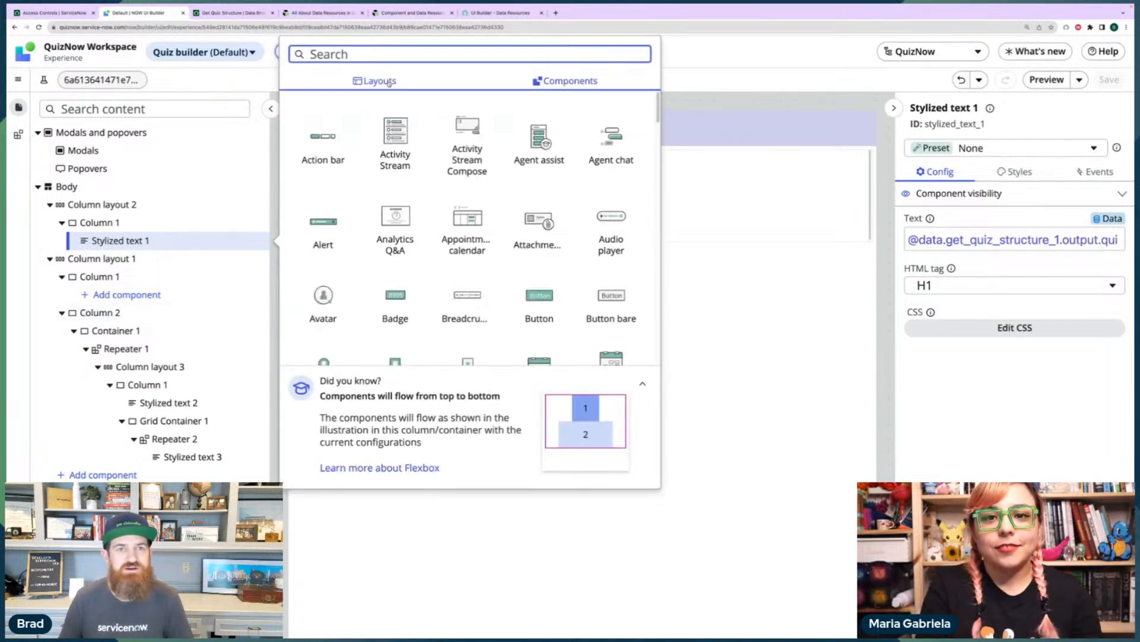
pyautogui.write('icon')
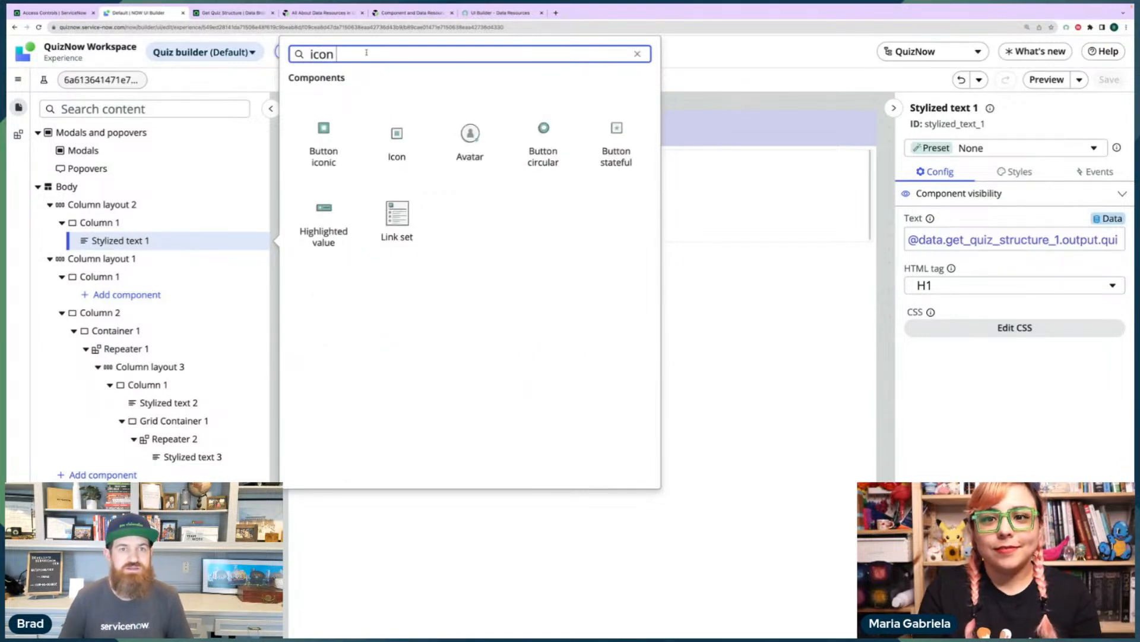
pyautogui.click(320, 148)
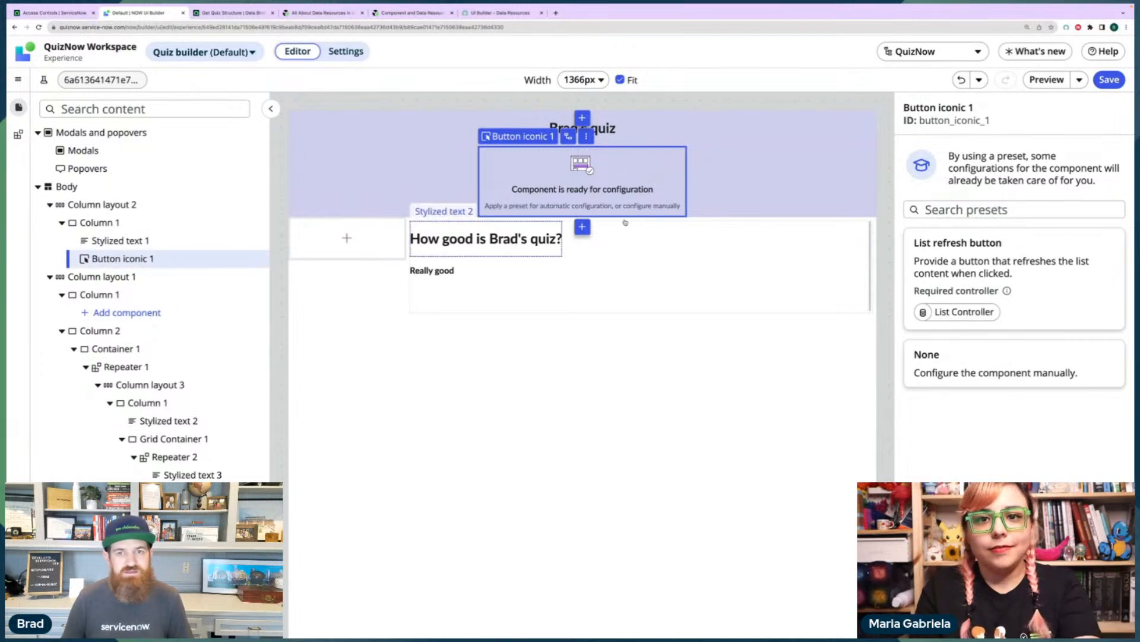
pyautogui.click(1072, 366)
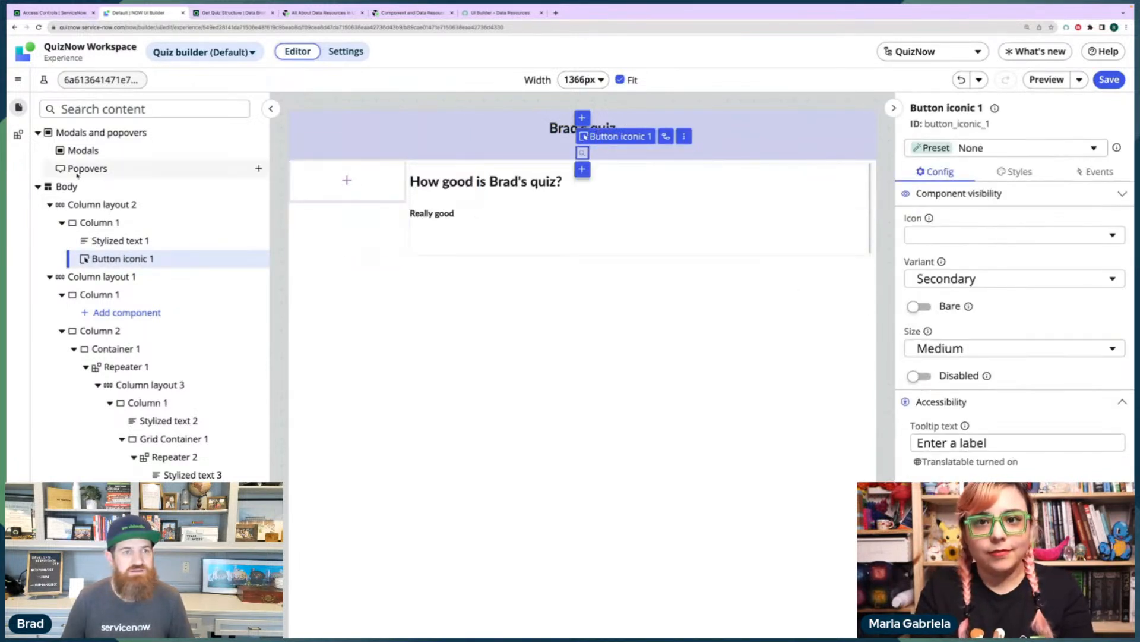
# Lay out the header column's items side by side in a row and justify them to the center.
pyautogui.click(99, 222)
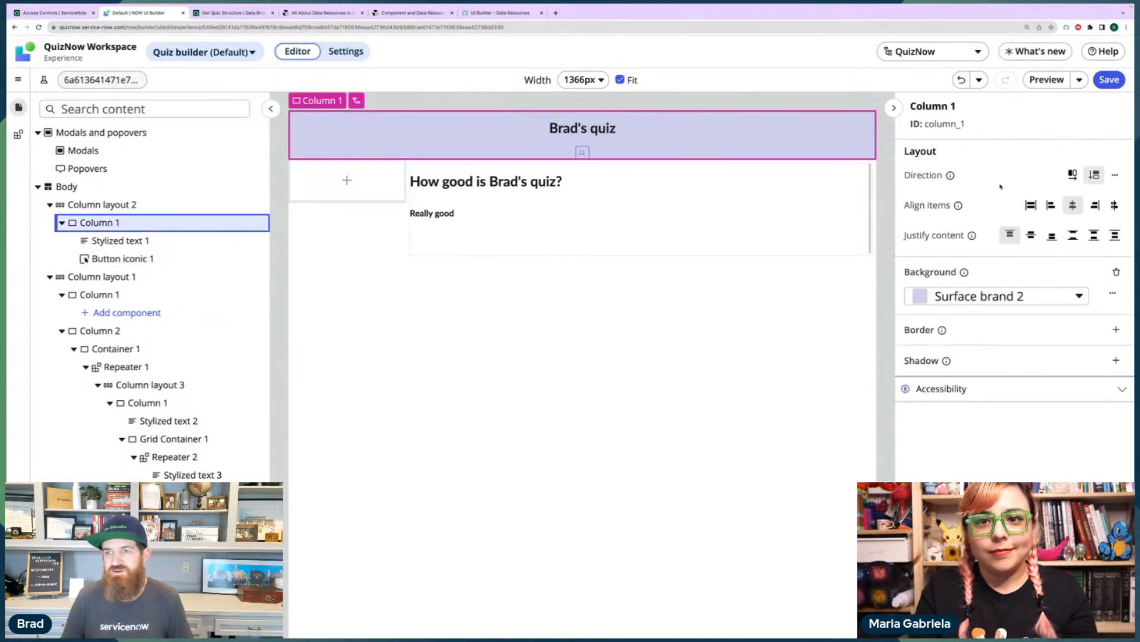
pyautogui.click(1074, 176)
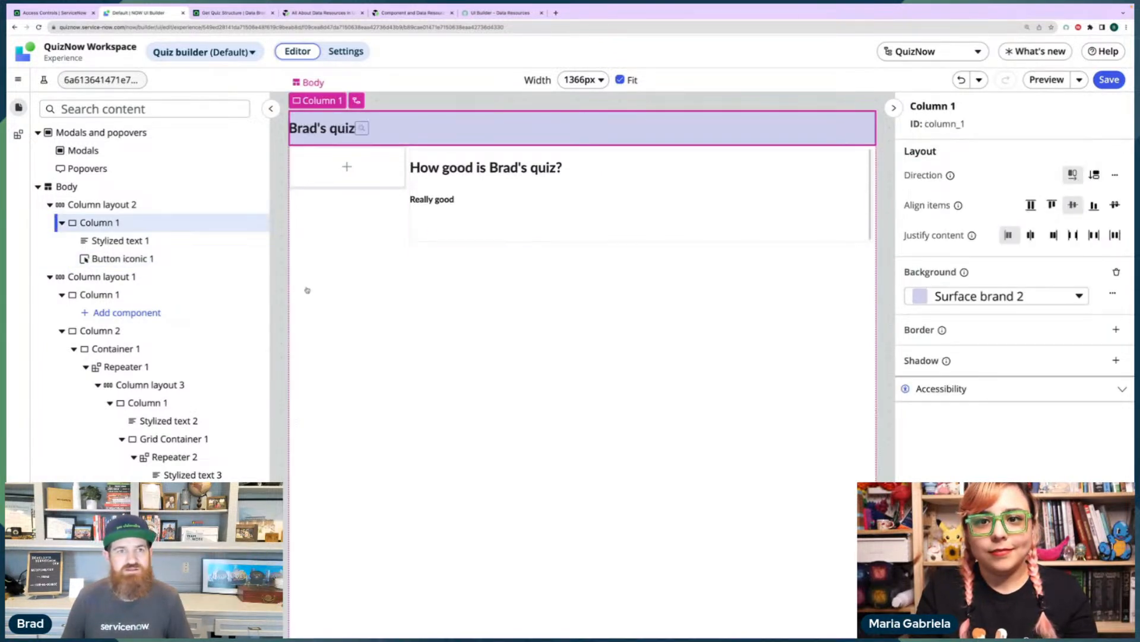
pyautogui.click(1031, 235)
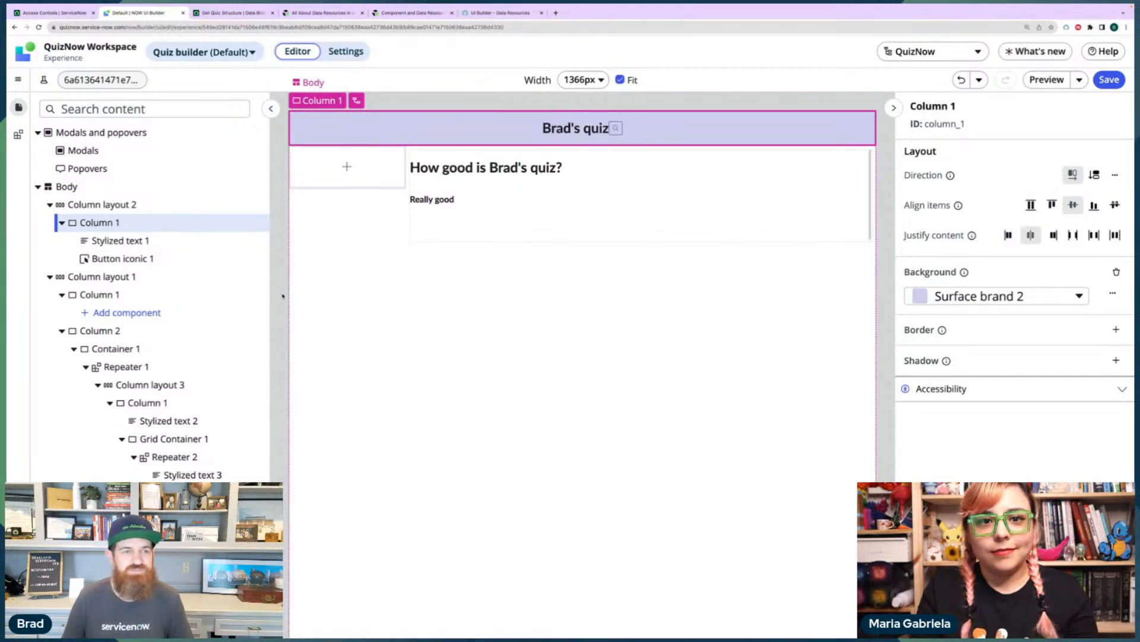
# Give Button iconic 1 the Pencil Fill icon, turn on Bare, and set its size to Large.
pyautogui.click(112, 260)
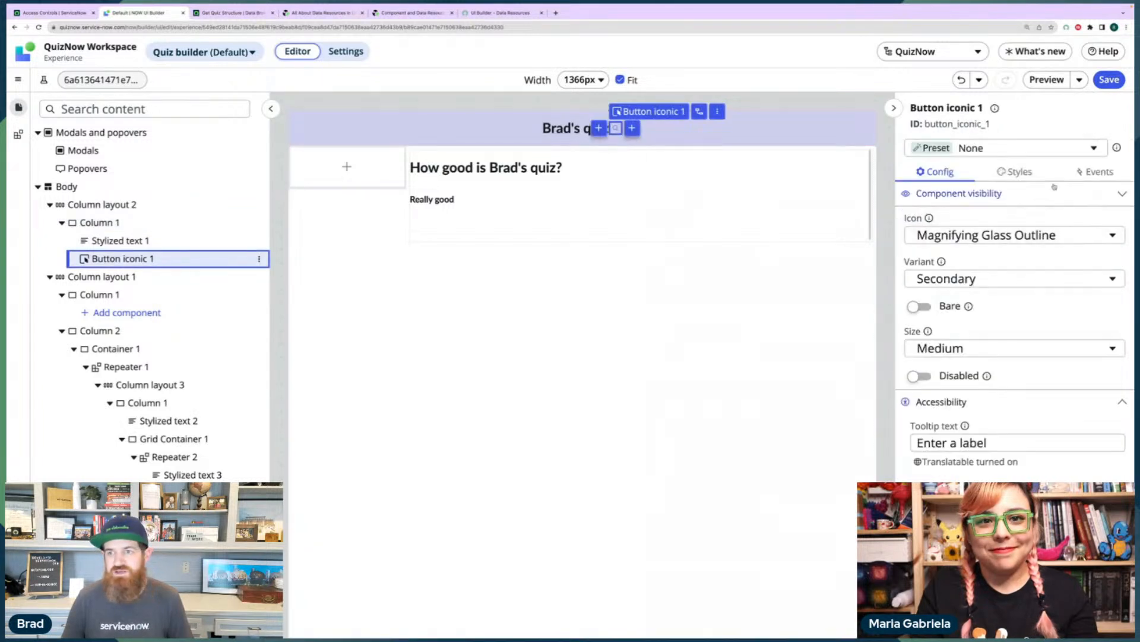
pyautogui.click(981, 236)
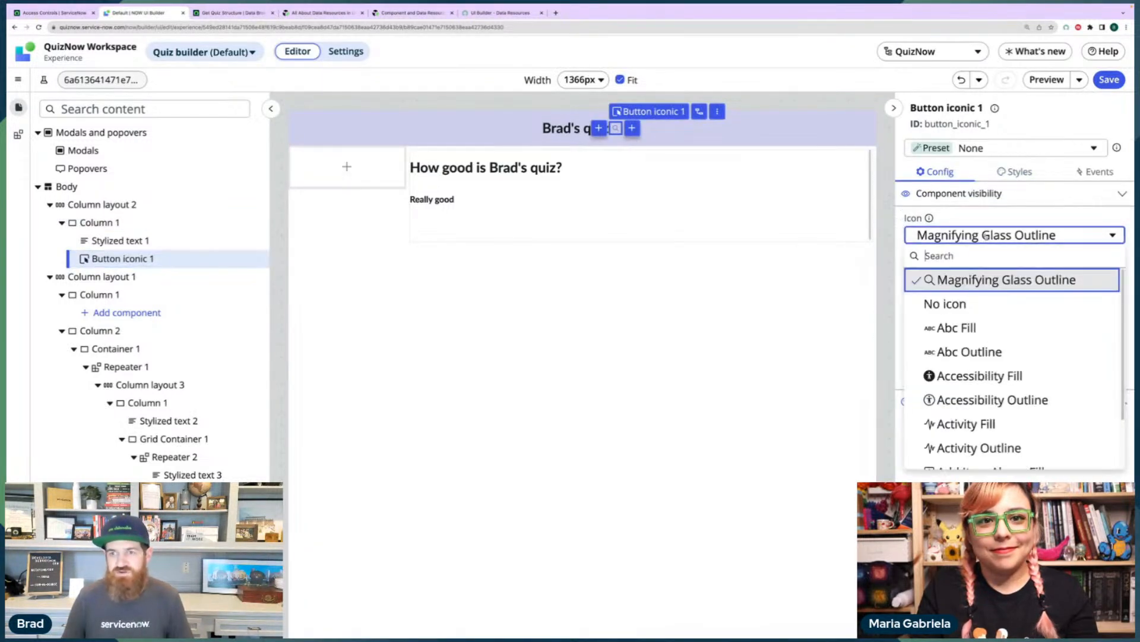
pyautogui.write('pencil')
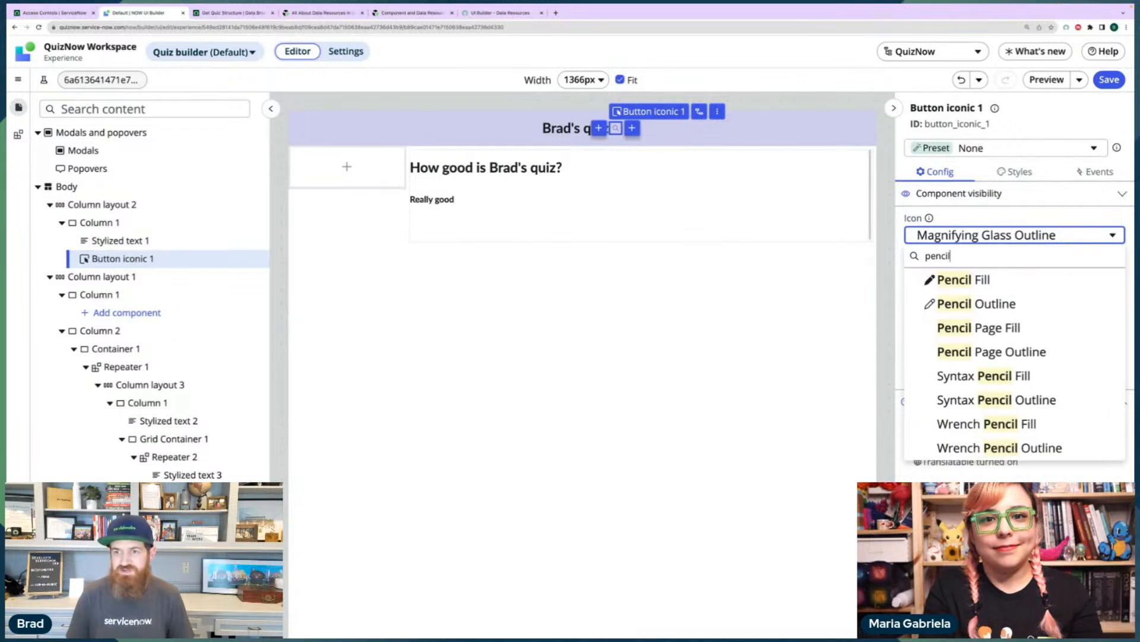
pyautogui.click(980, 280)
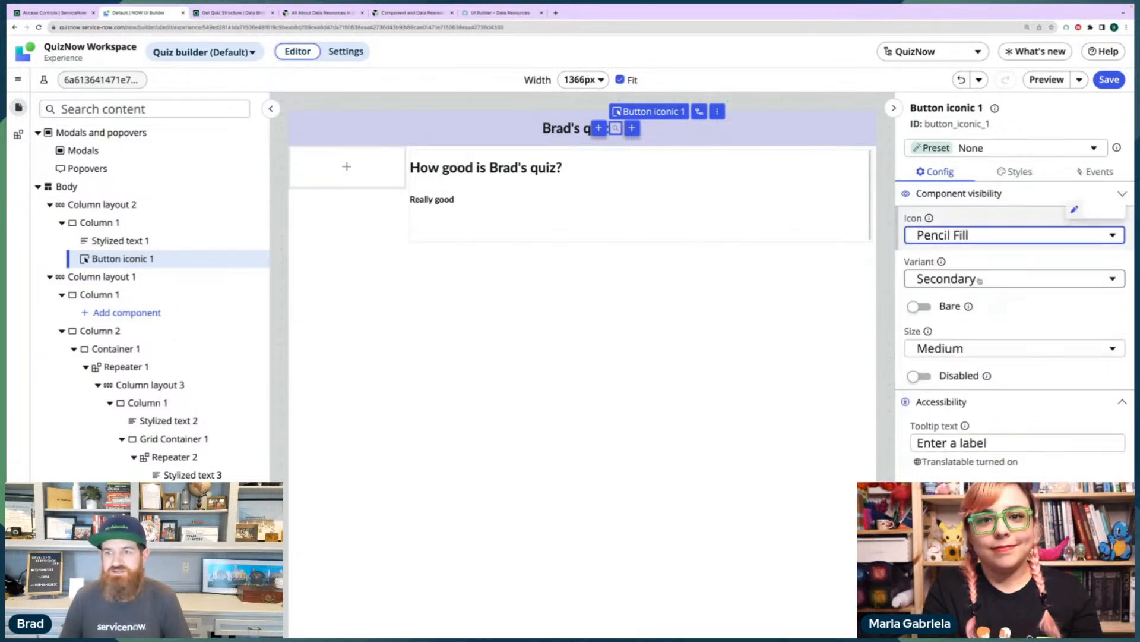
pyautogui.click(925, 308)
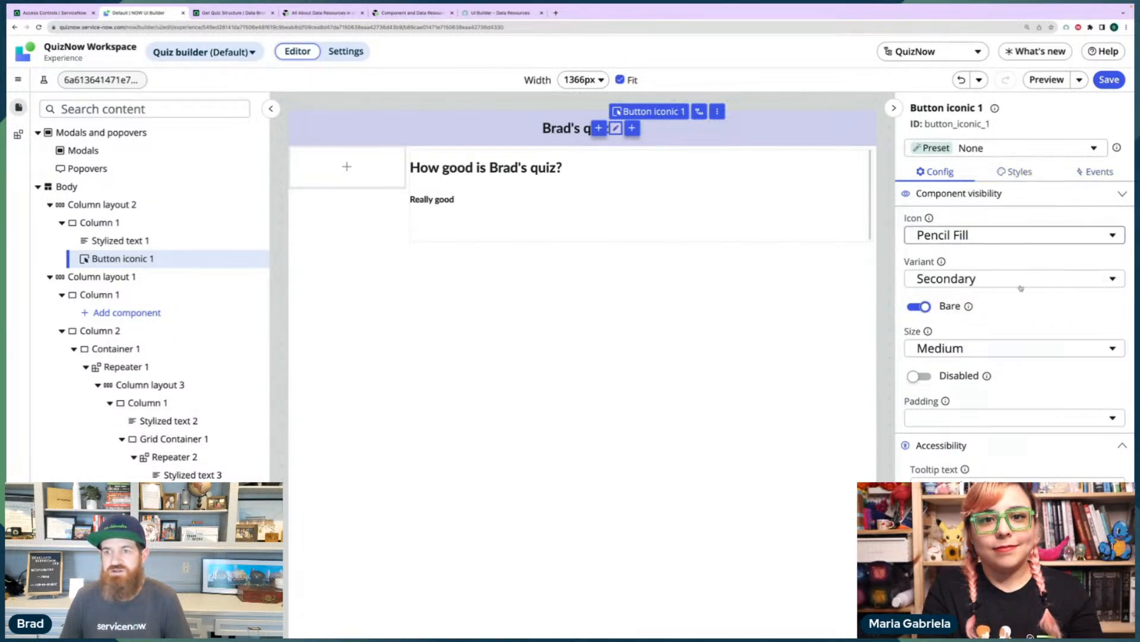
pyautogui.click(989, 351)
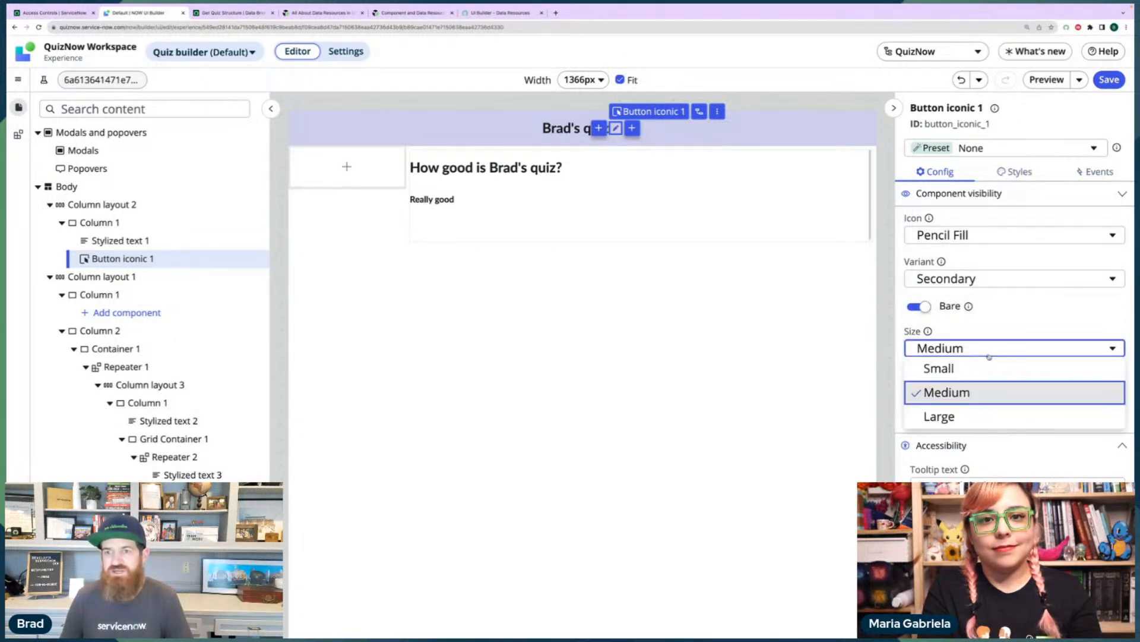
pyautogui.click(974, 413)
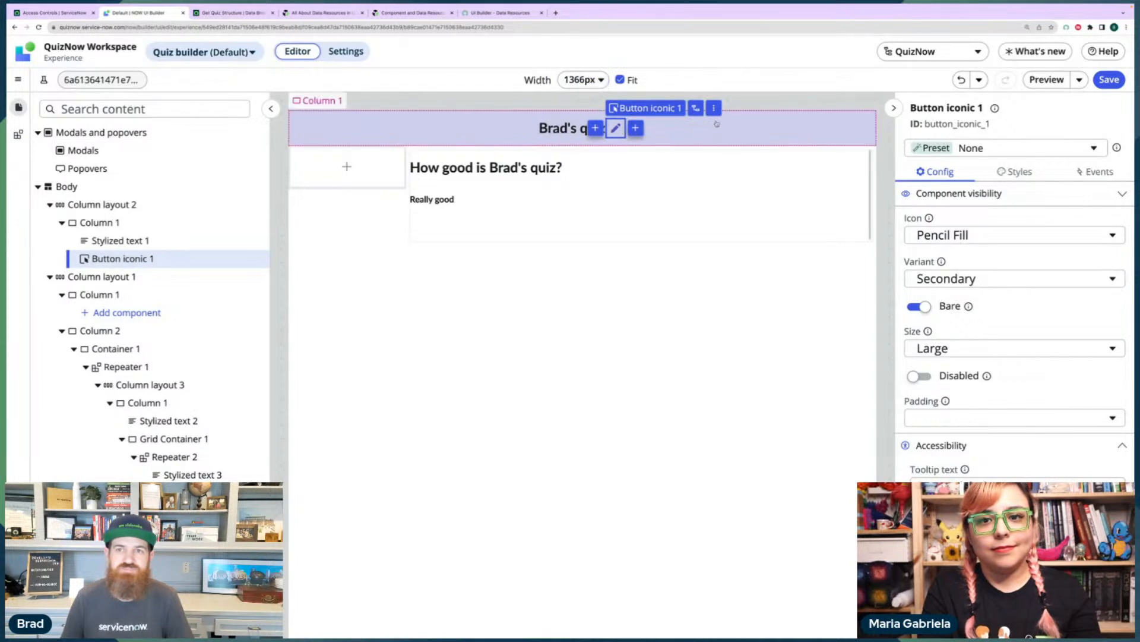
pyautogui.click(736, 185)
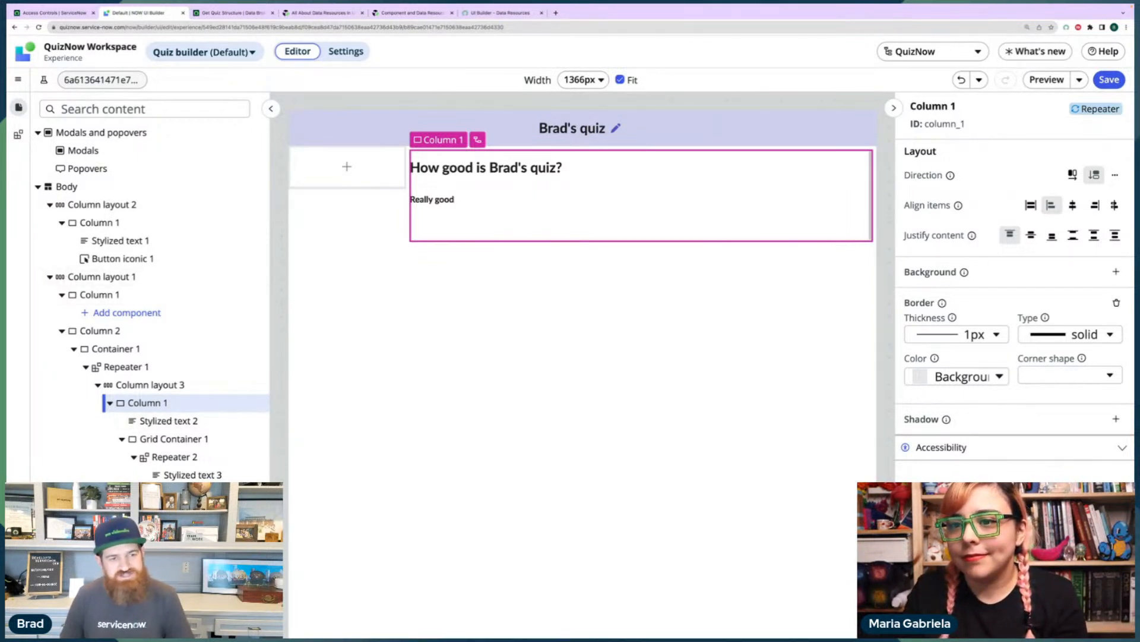
# Add a Boolean client state parameter named titleEditable with its initial value off, and close the client state parameters.
pyautogui.click(97, 626)
pyautogui.click(467, 302)
pyautogui.doubleClick(93, 359)
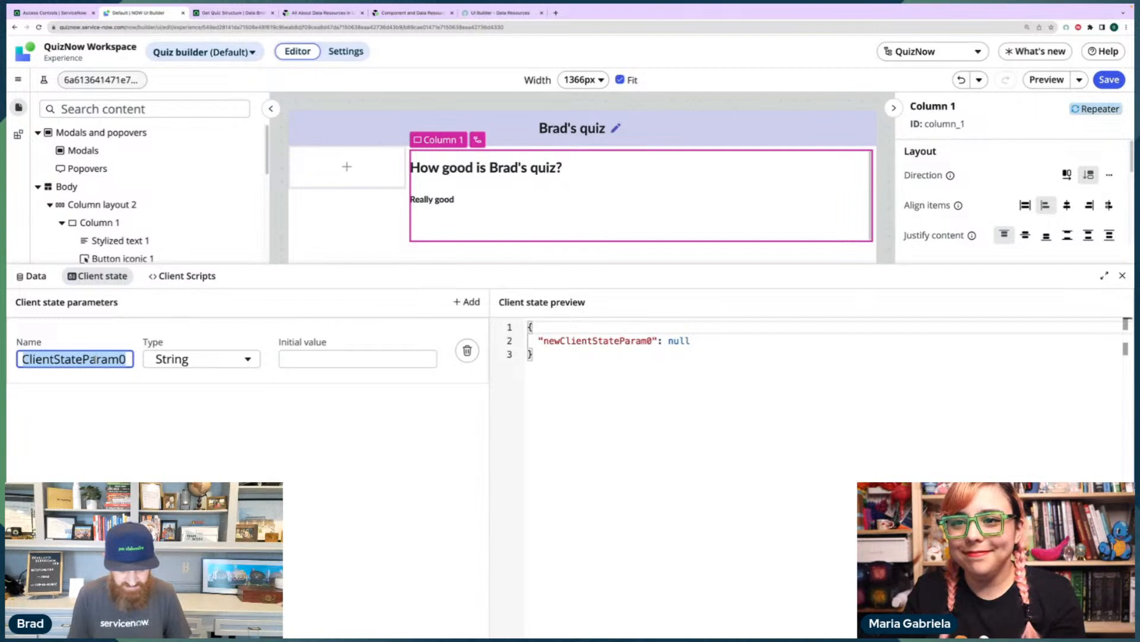
pyautogui.write('tit')
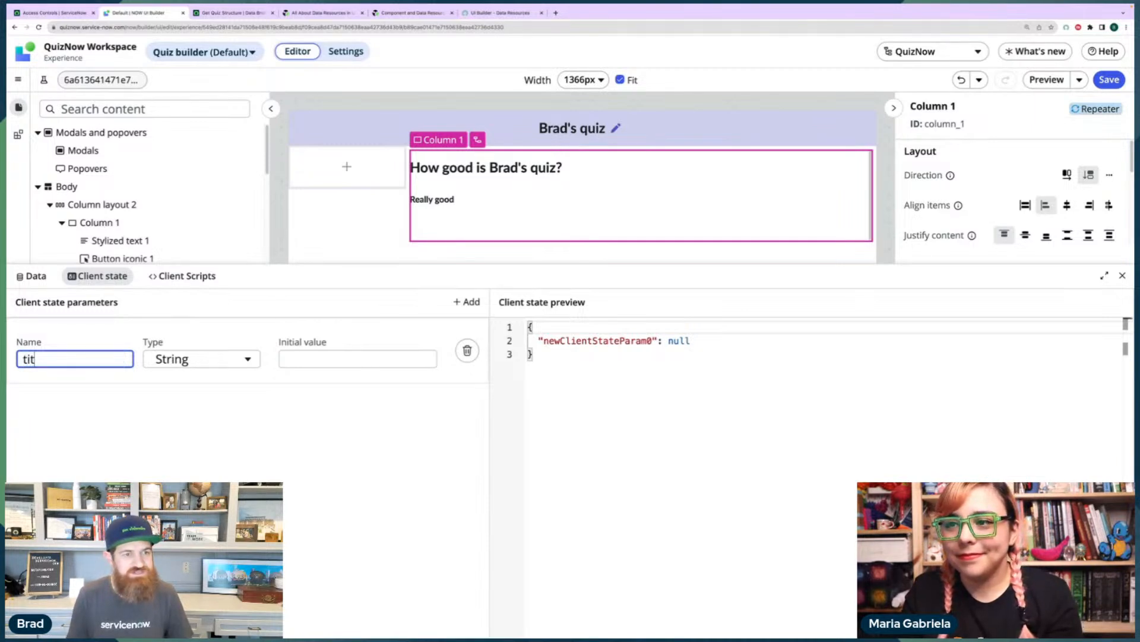
pyautogui.write('leEditable')
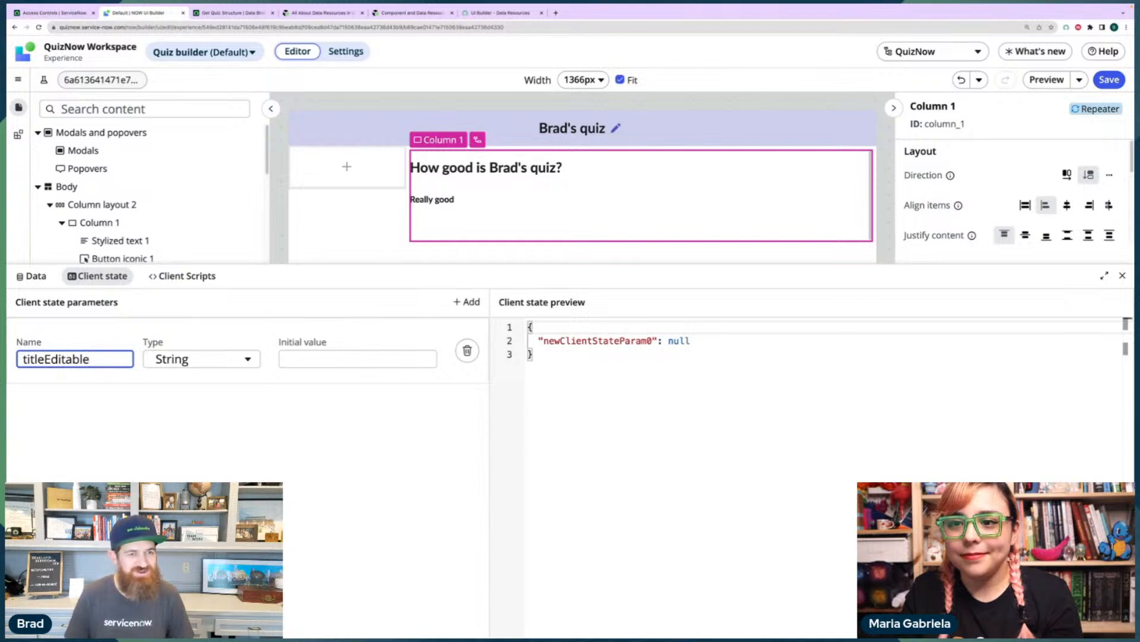
pyautogui.click(187, 359)
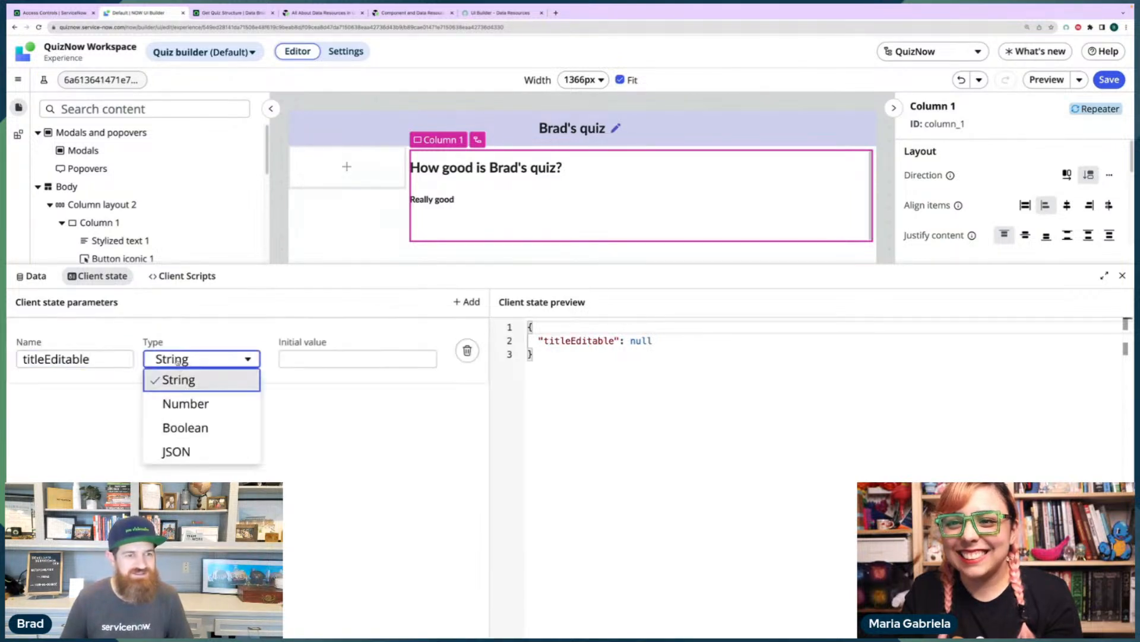
pyautogui.click(187, 428)
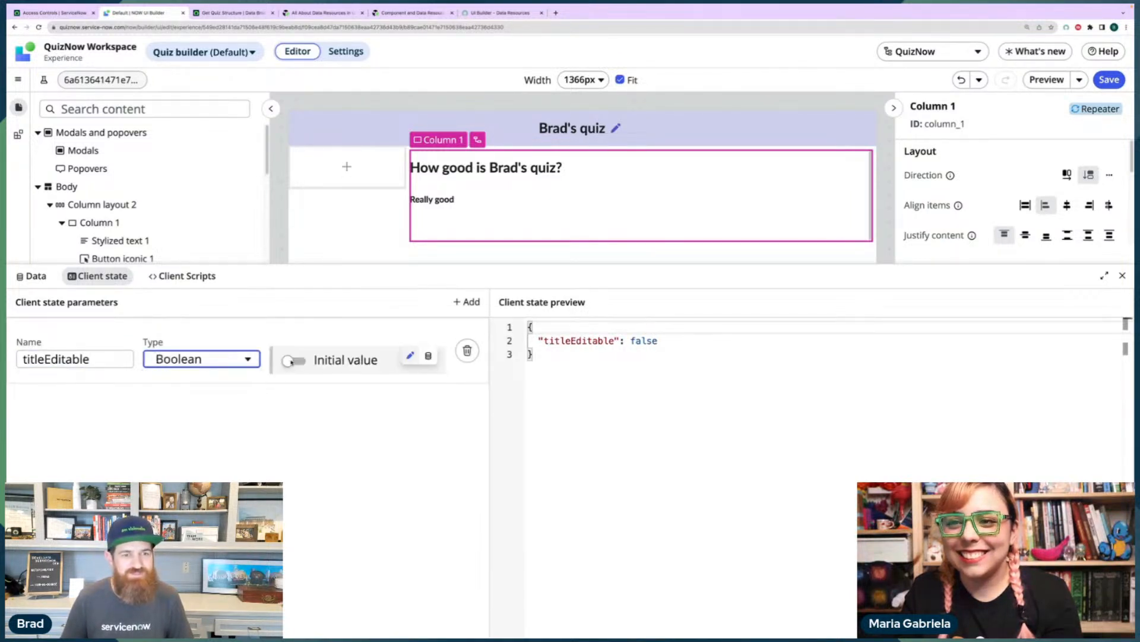
pyautogui.click(335, 432)
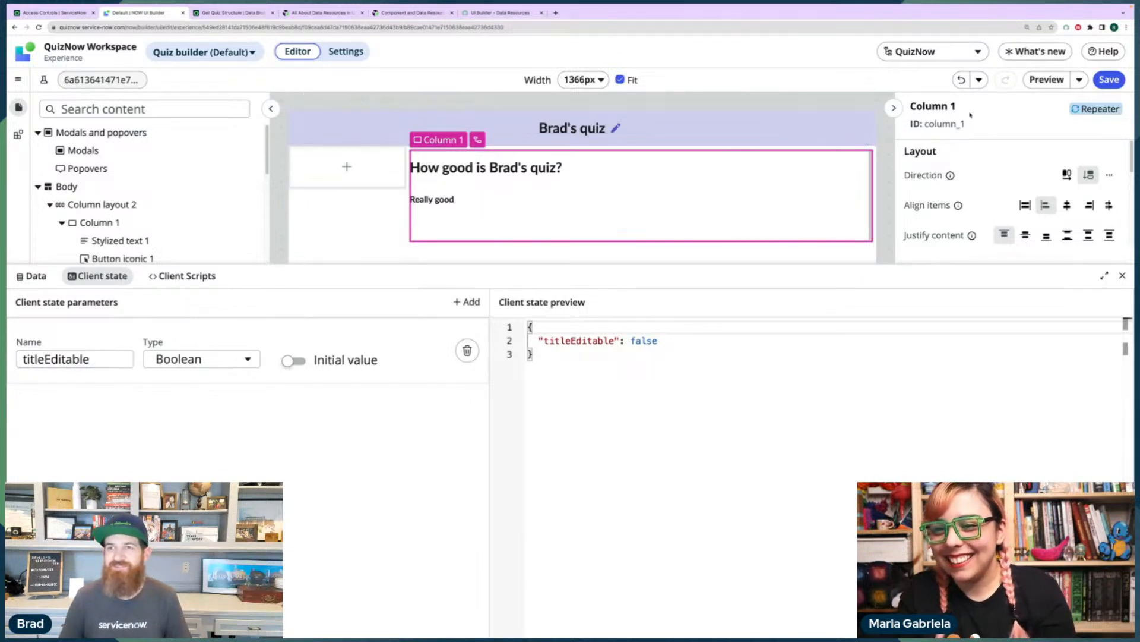
pyautogui.click(1123, 276)
pyautogui.click(571, 128)
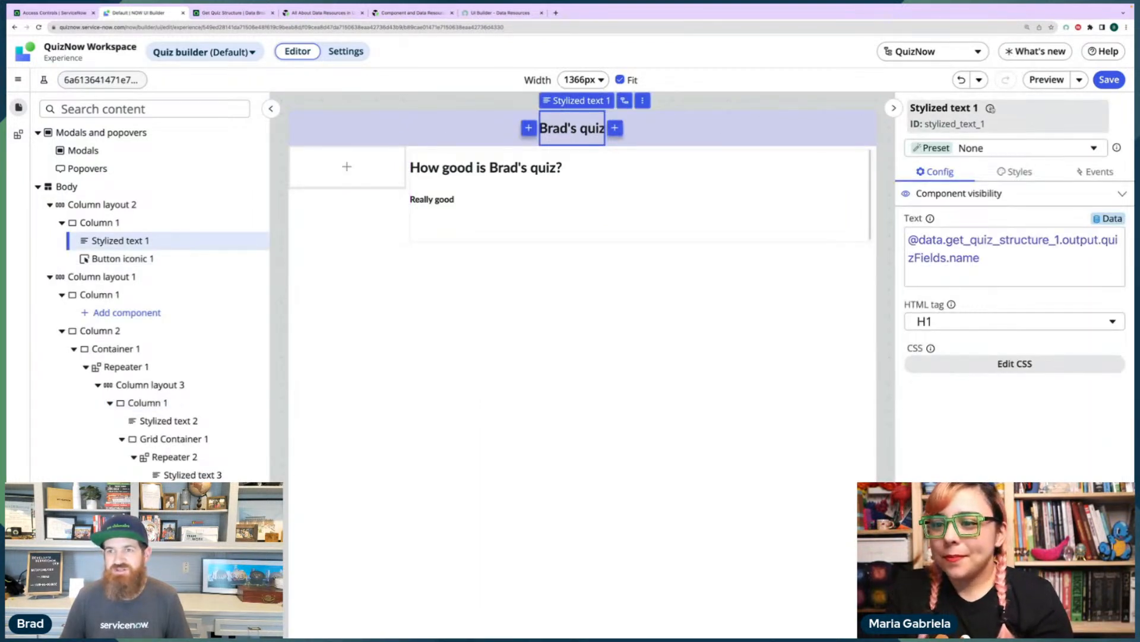
pyautogui.click(959, 193)
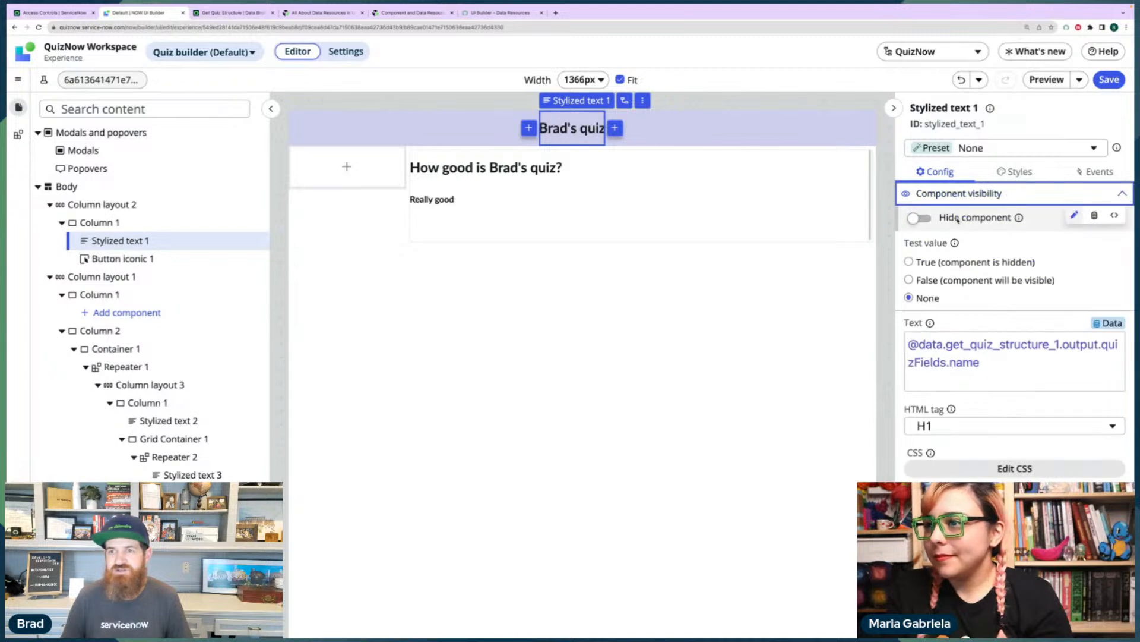
pyautogui.click(1095, 215)
pyautogui.click(945, 239)
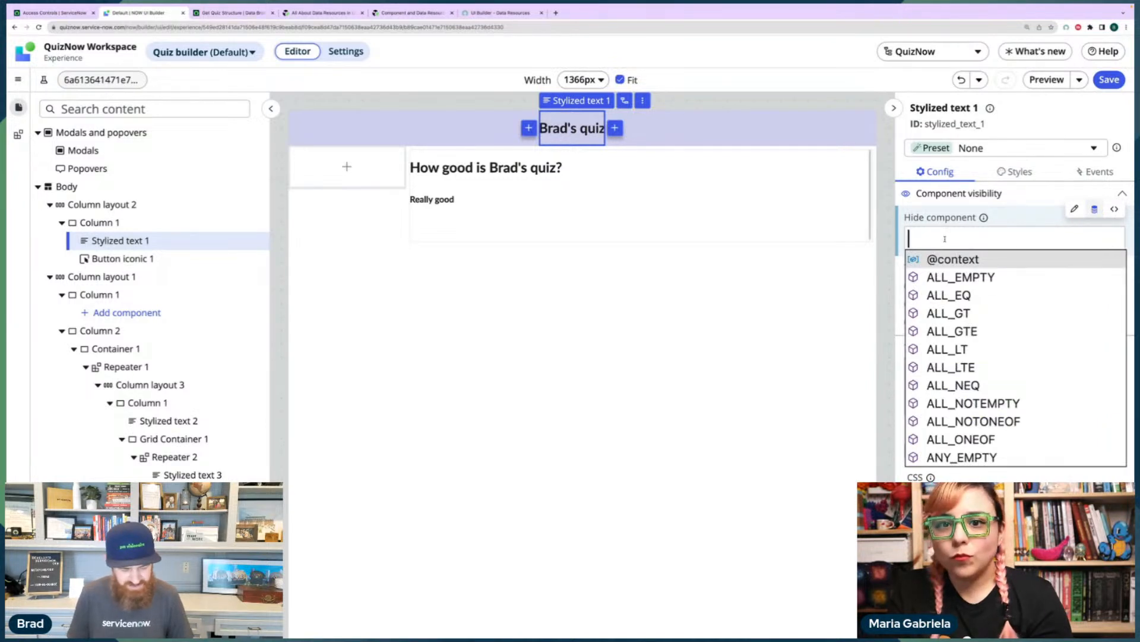
pyautogui.write('@')
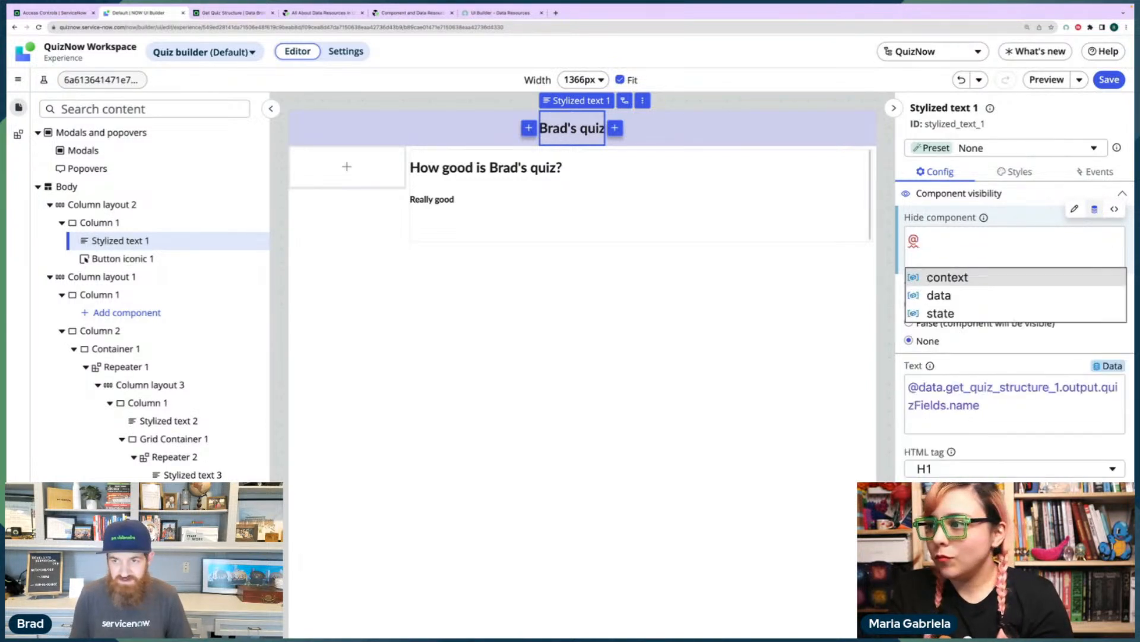
pyautogui.press('Down')
pyautogui.press('Down')
pyautogui.press('Return')
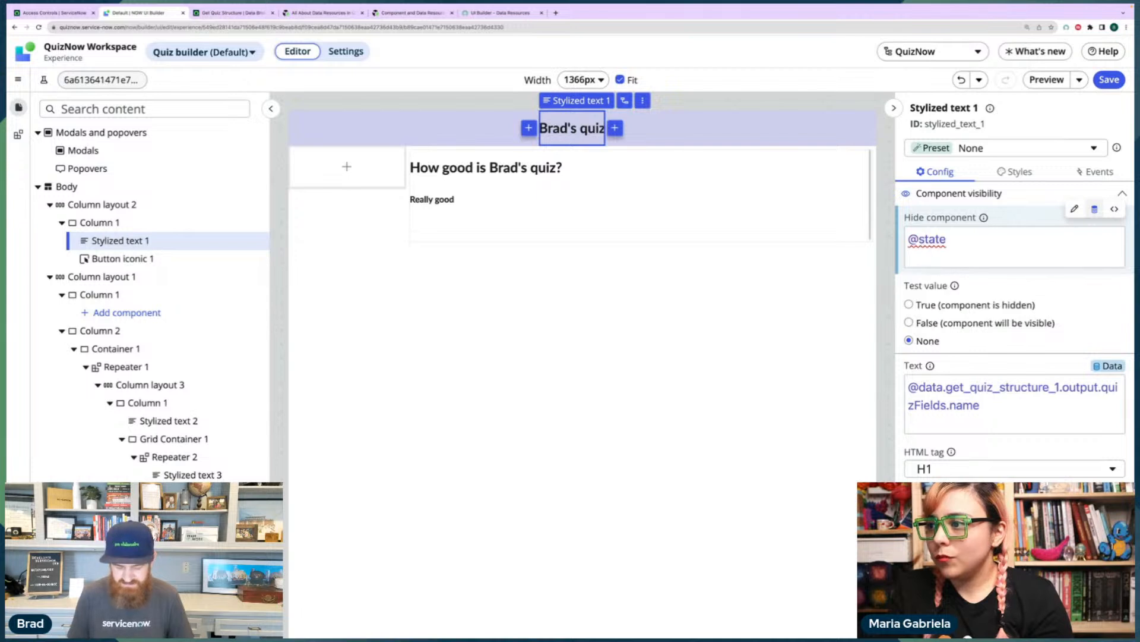
pyautogui.write('.')
pyautogui.press('Return')
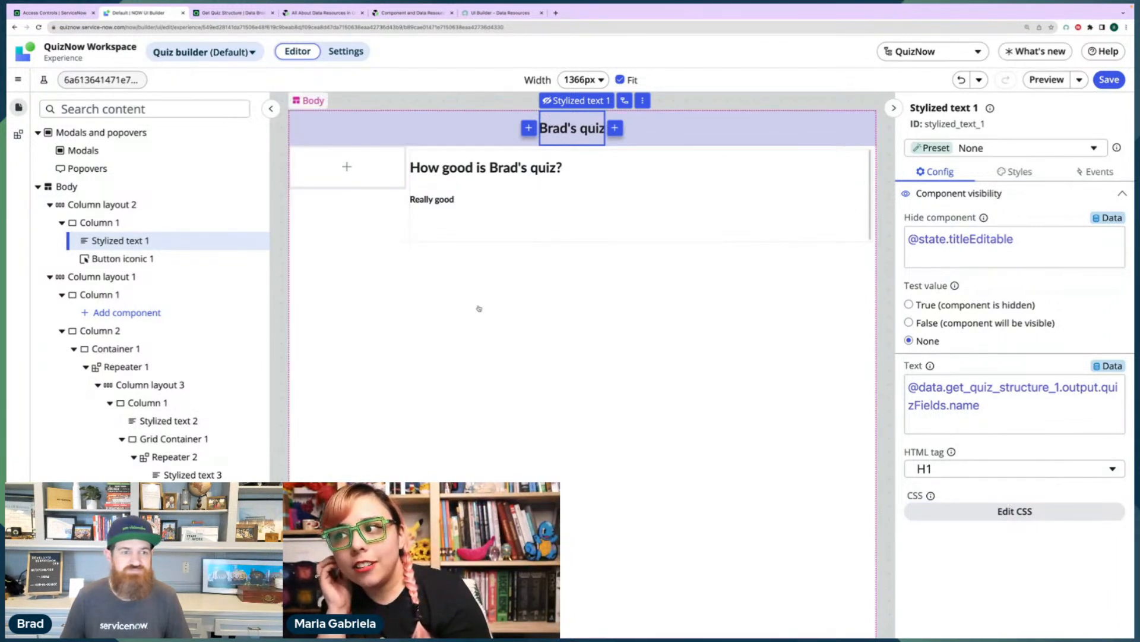
# Add an Input component right after Stylized text 1 in the header column and keep it selected.
pyautogui.rightClick(117, 240)
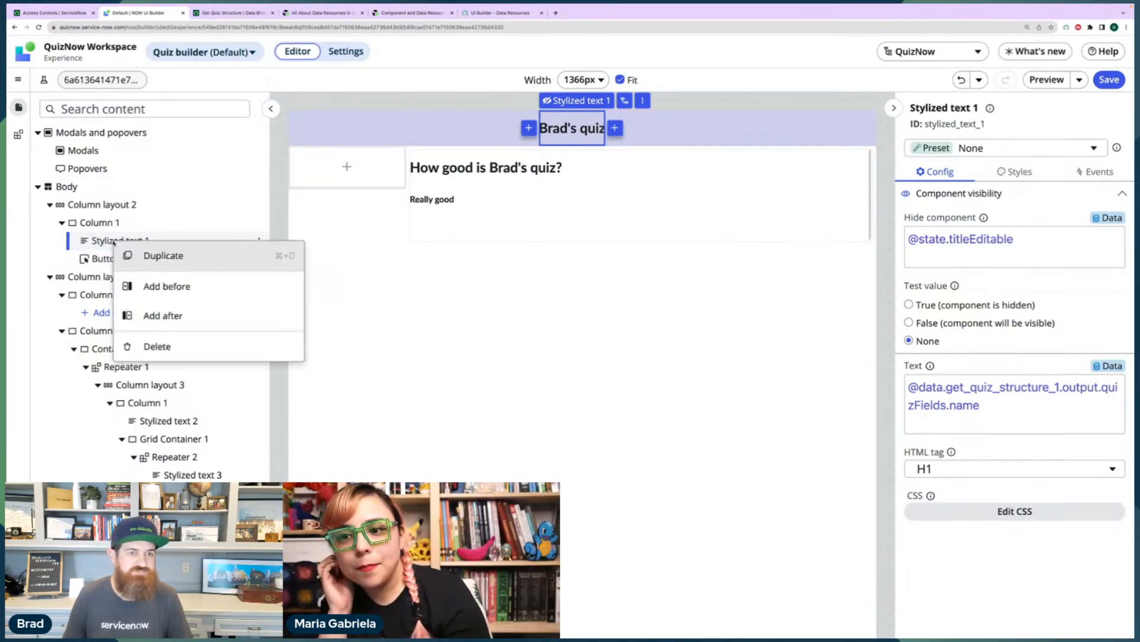
pyautogui.click(148, 287)
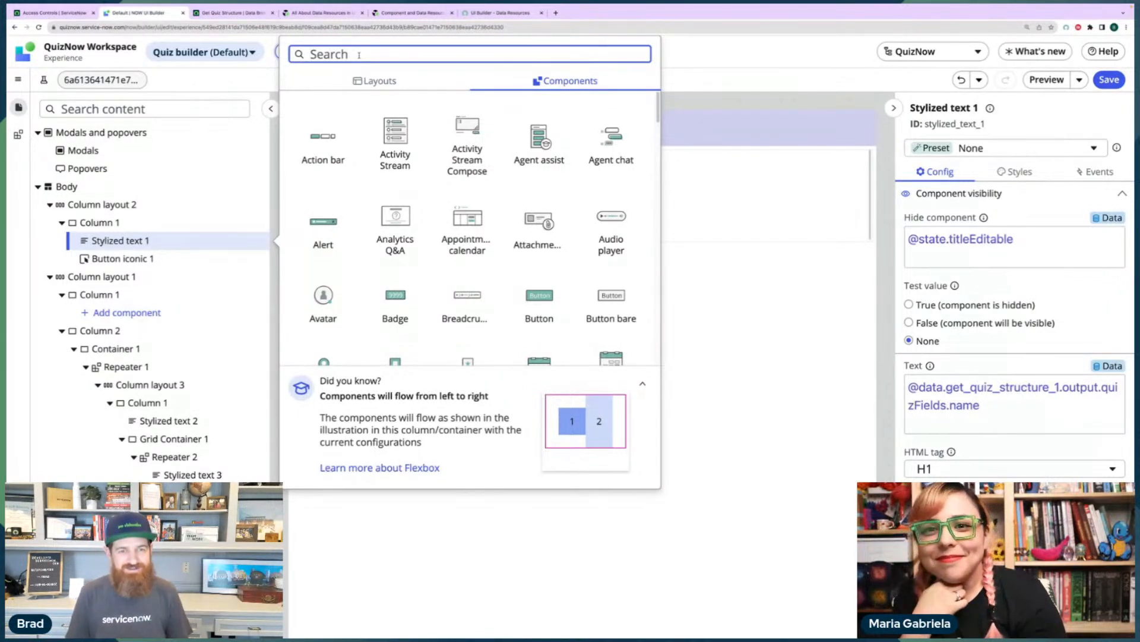
pyautogui.write('input')
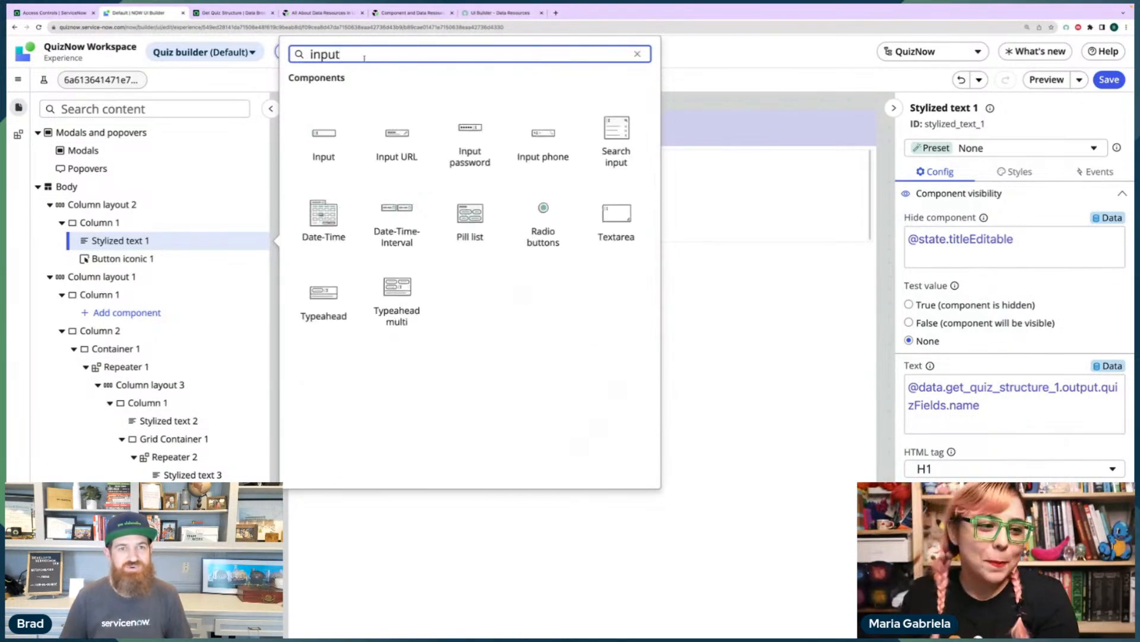
pyautogui.click(328, 142)
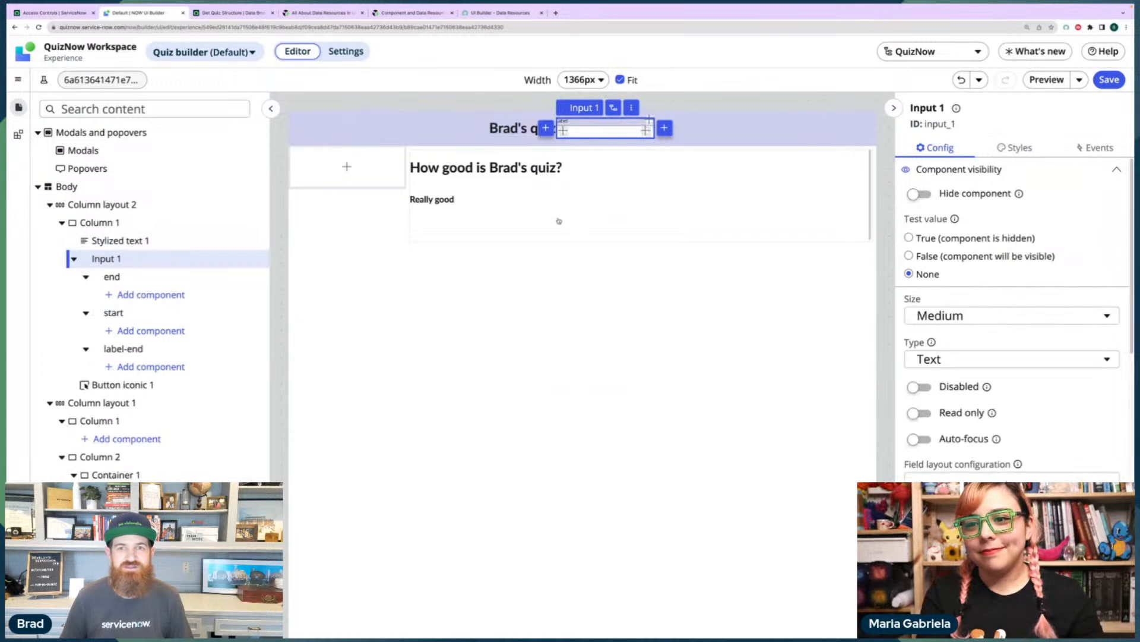
pyautogui.click(1004, 316)
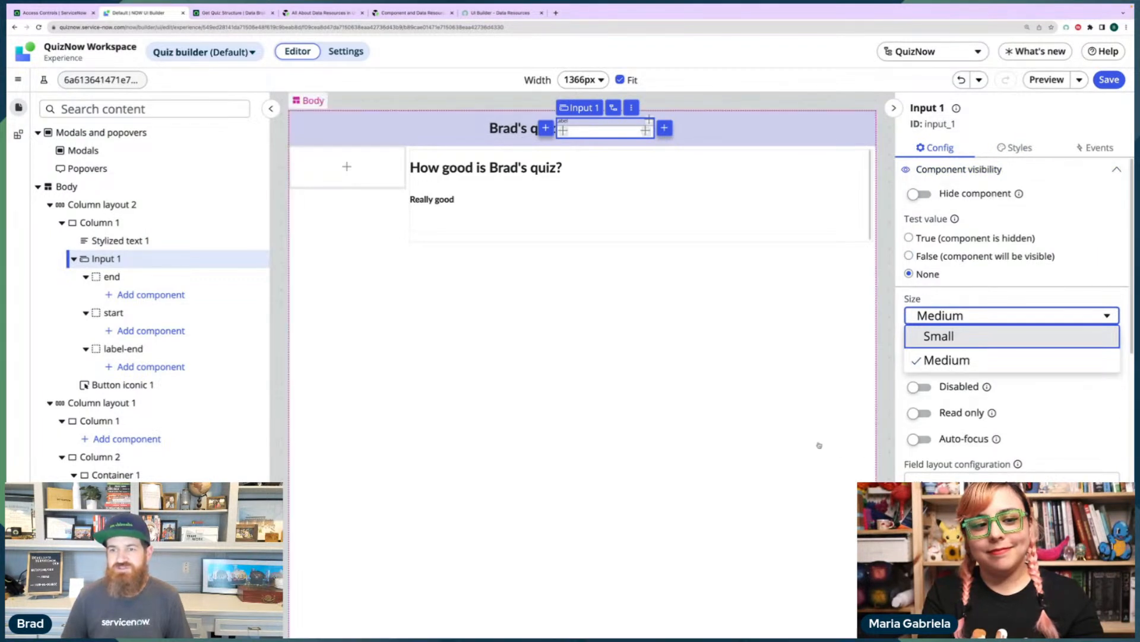
pyautogui.click(802, 440)
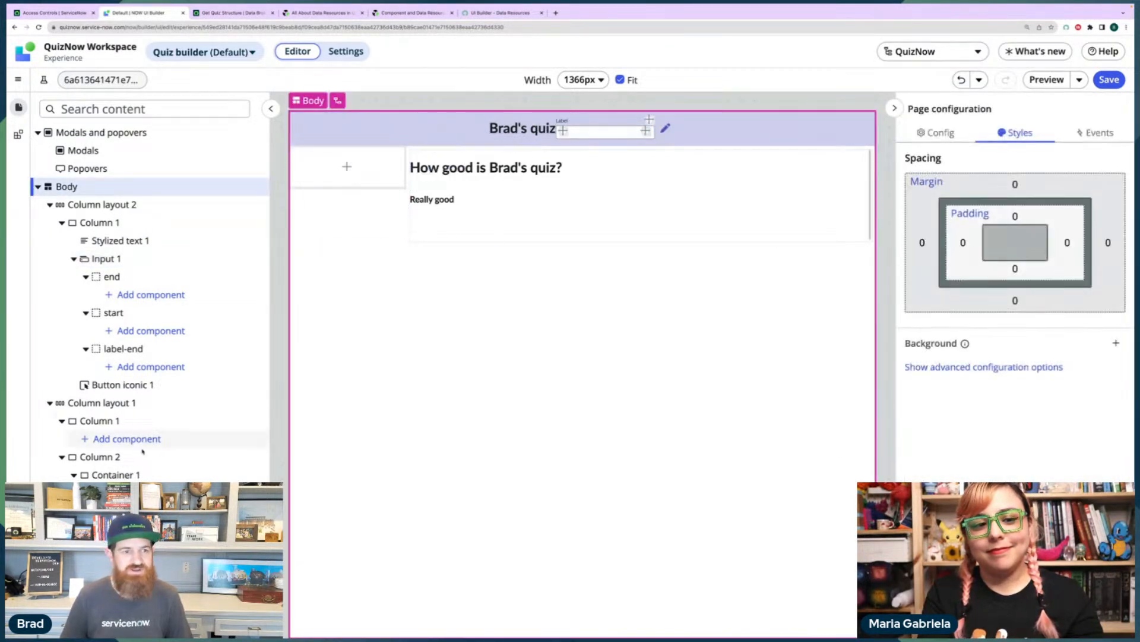
pyautogui.click(111, 261)
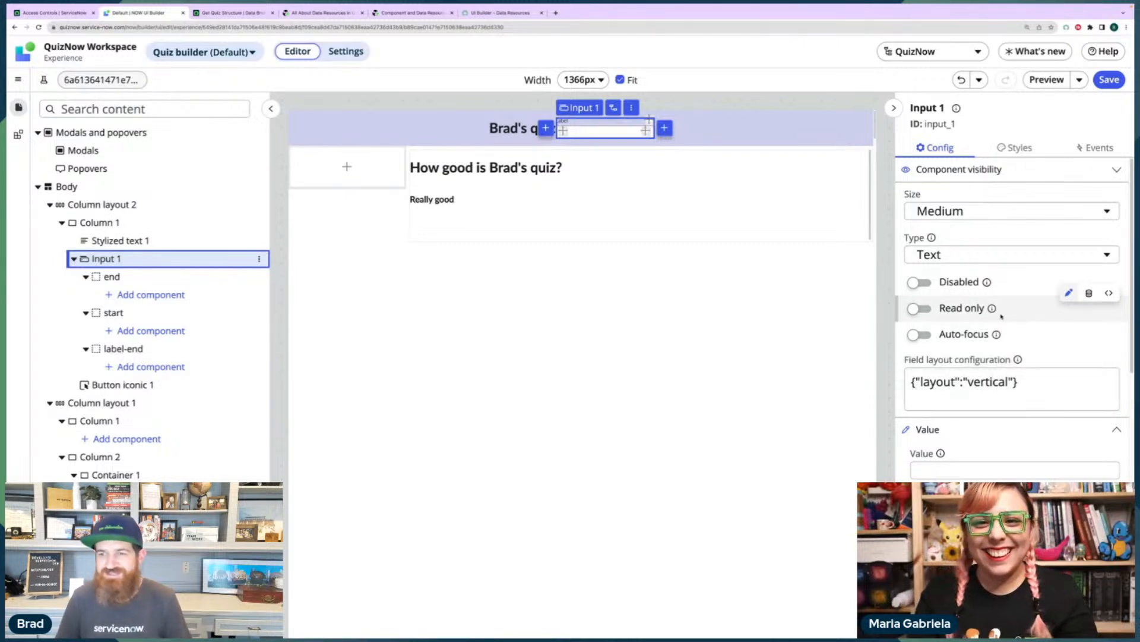
pyautogui.scroll(-1, 986, 345)
pyautogui.scroll(-2, 984, 344)
pyautogui.click(954, 324)
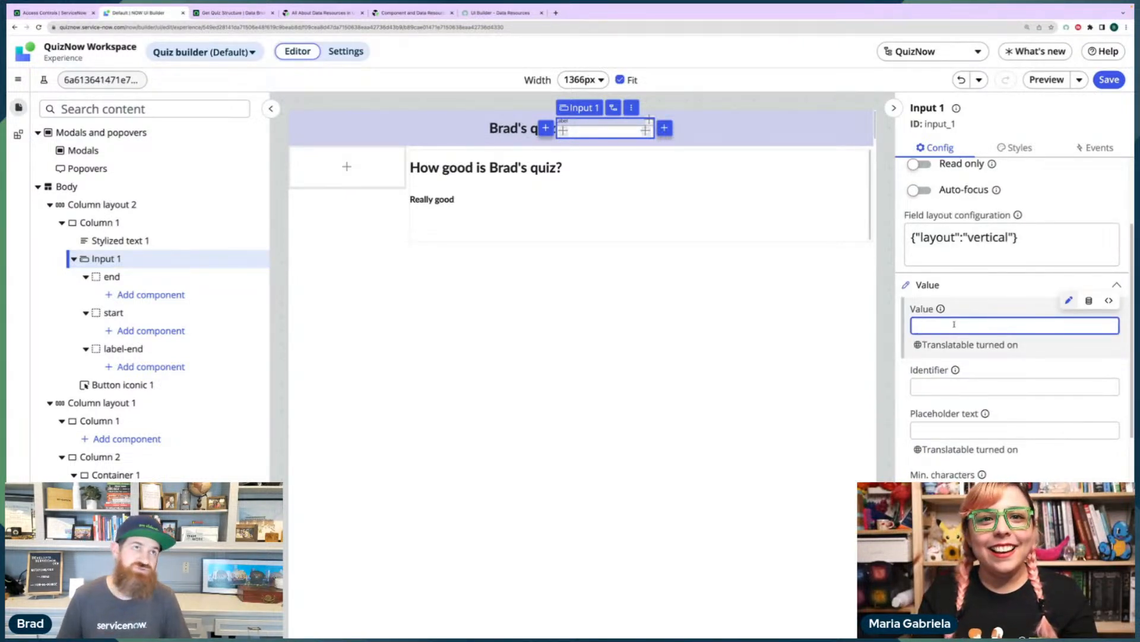
pyautogui.write('@')
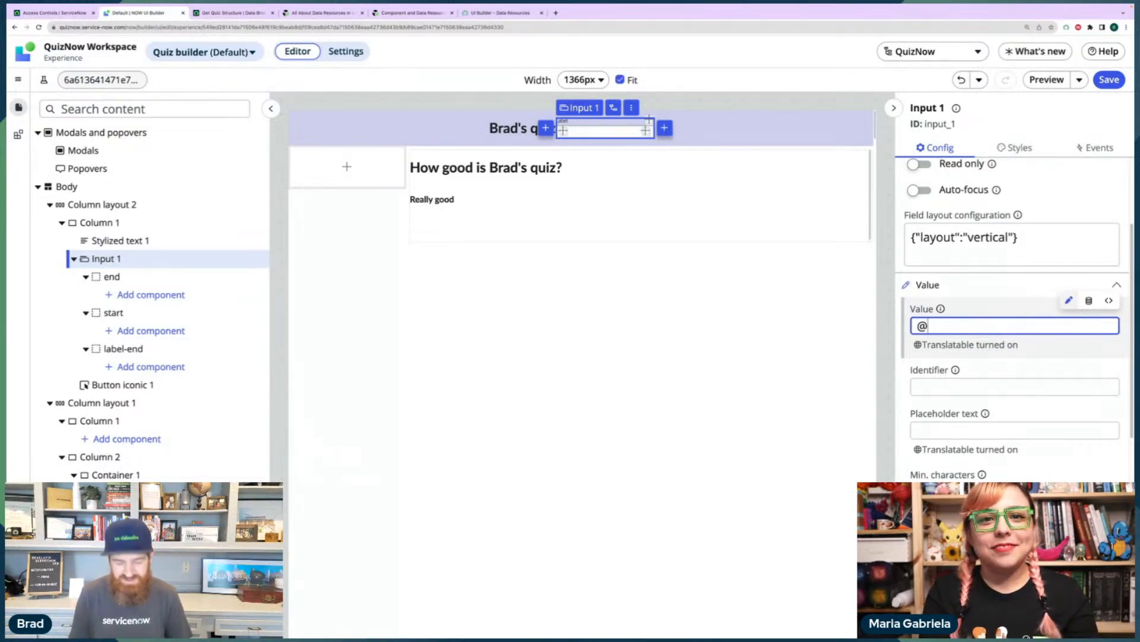
pyautogui.write('data')
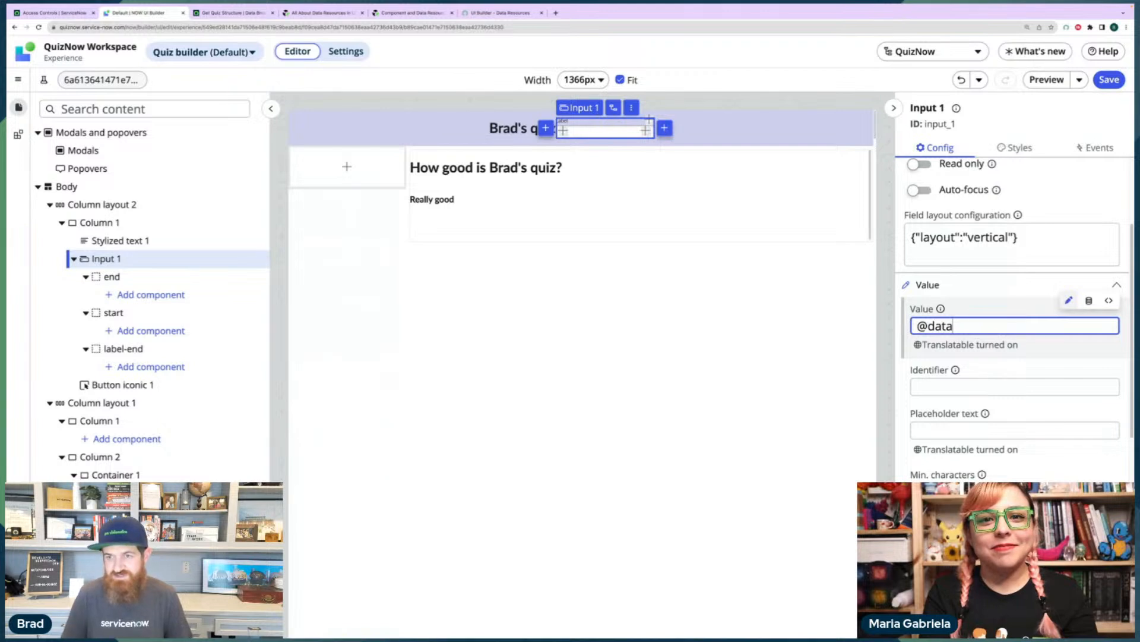
pyautogui.press('BackSpace')
pyautogui.press('BackSpace')
pyautogui.press('BackSpace')
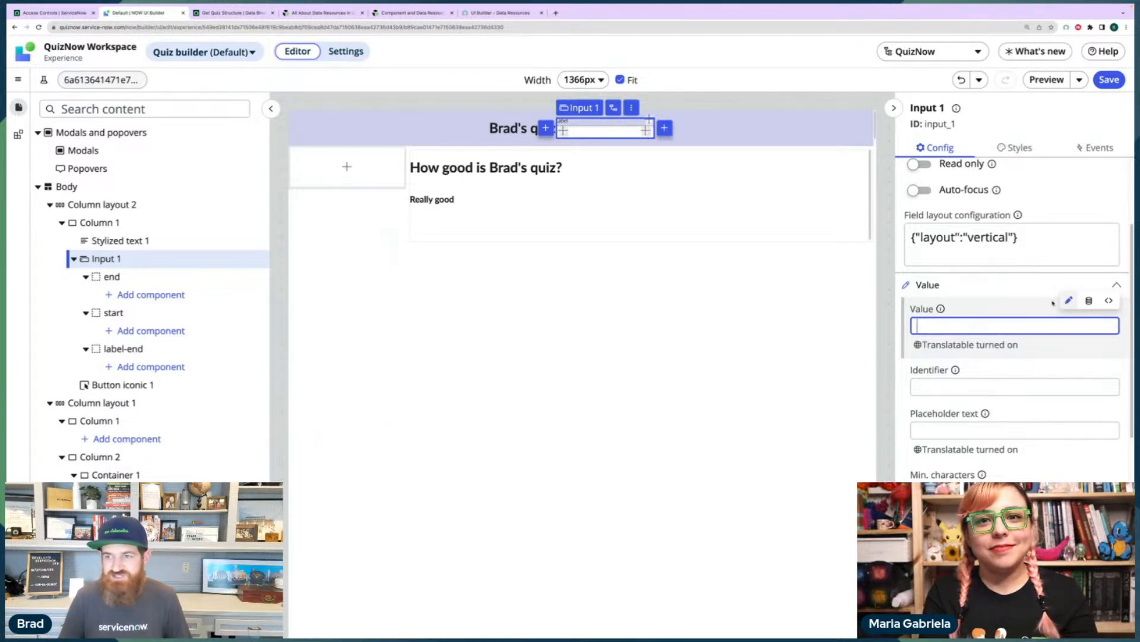
pyautogui.click(1091, 300)
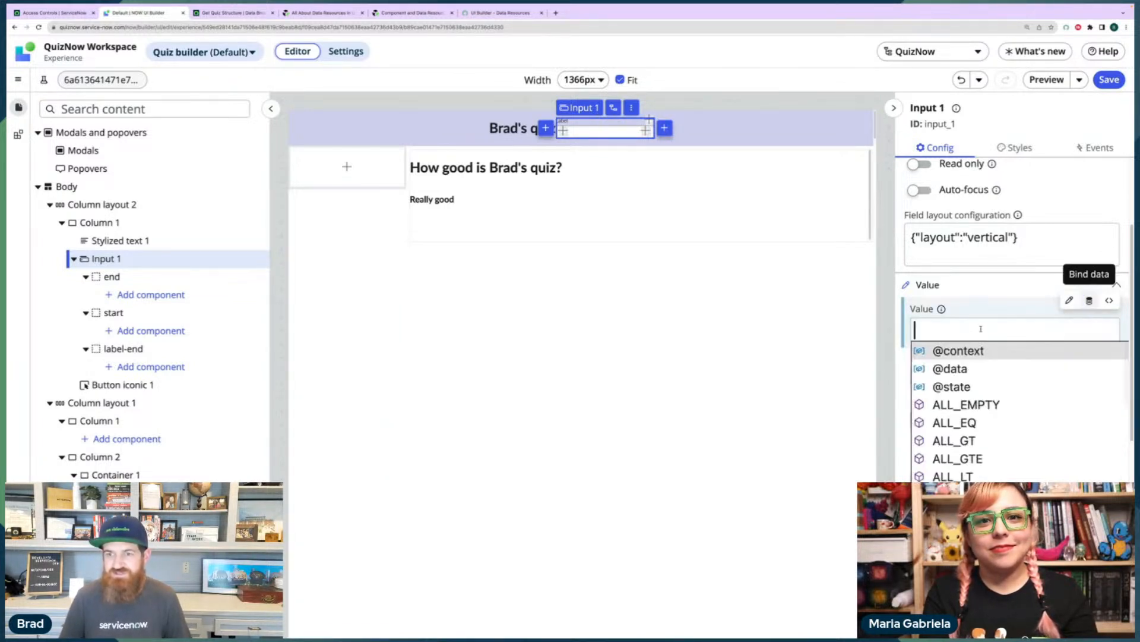
pyautogui.write('@data')
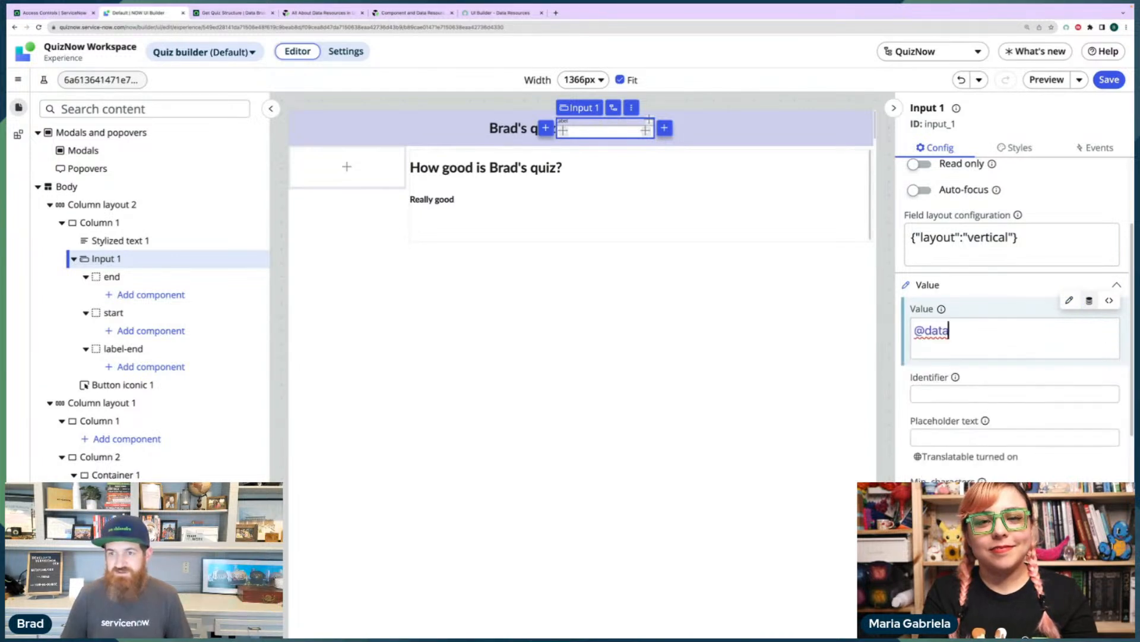
pyautogui.write('.')
pyautogui.press('Return')
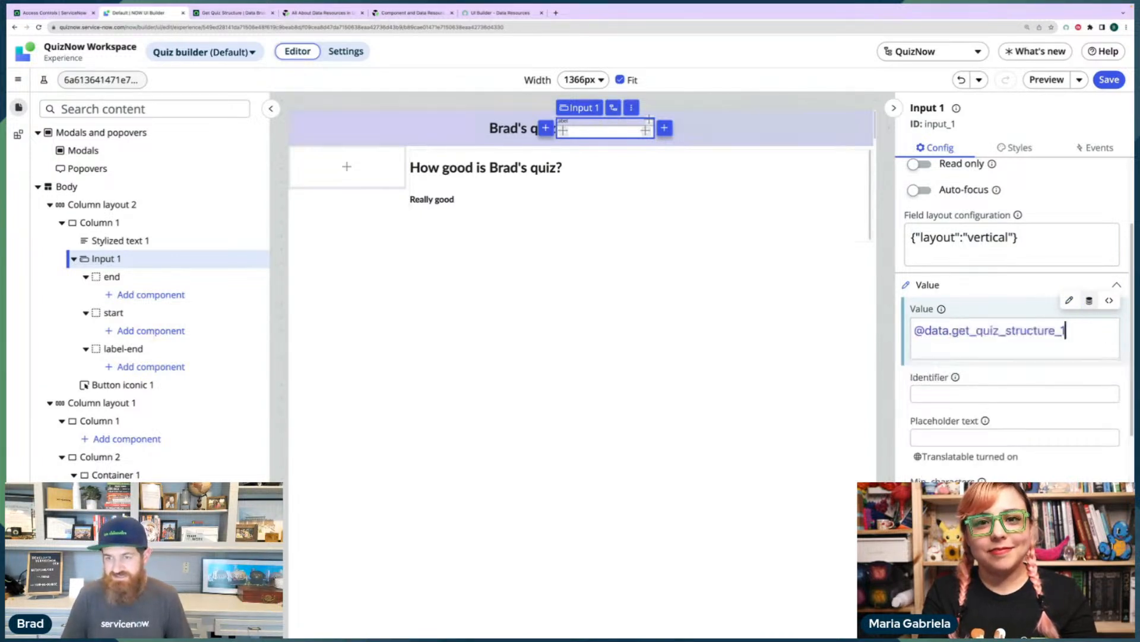
pyautogui.press('BackSpace')
pyautogui.press('BackSpace')
pyautogui.press('BackSpace')
pyautogui.press('BackSpace')
pyautogui.press('BackSpace')
pyautogui.press('BackSpace')
pyautogui.press('BackSpace')
pyautogui.press('BackSpace')
pyautogui.press('BackSpace')
pyautogui.press('BackSpace')
pyautogui.press('BackSpace')
pyautogui.press('BackSpace')
pyautogui.press('BackSpace')
pyautogui.press('BackSpace')
pyautogui.press('BackSpace')
pyautogui.press('BackSpace')
pyautogui.press('BackSpace')
pyautogui.press('BackSpace')
pyautogui.press('BackSpace')
pyautogui.press('BackSpace')
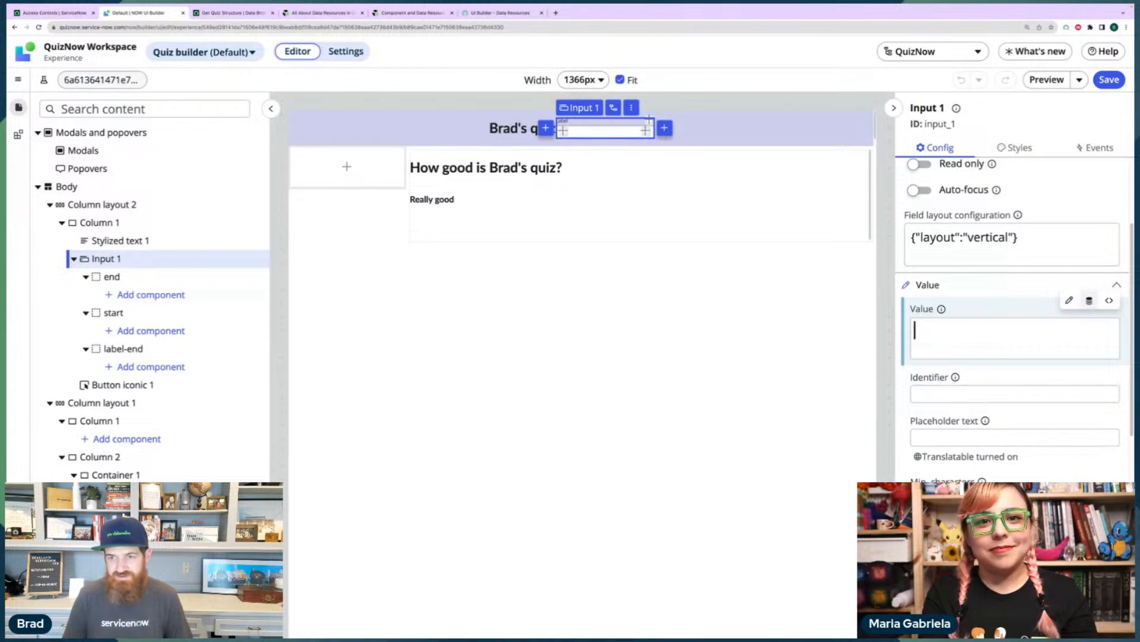
pyautogui.write('@data.')
pyautogui.press('Return')
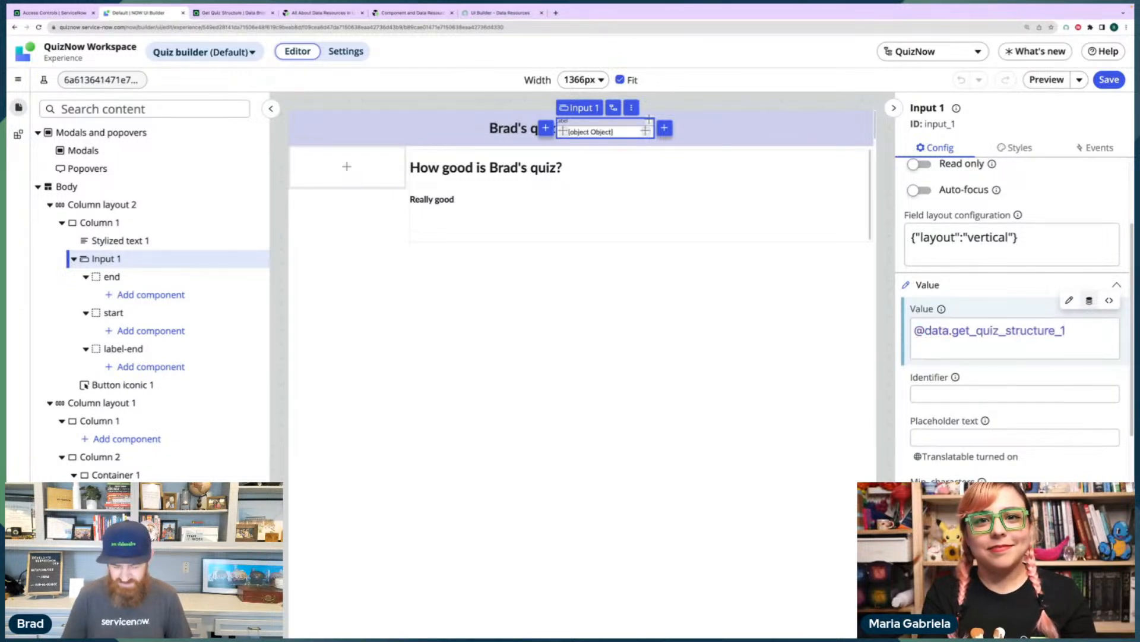
pyautogui.write('.')
pyautogui.press('Return')
pyautogui.write('.output.')
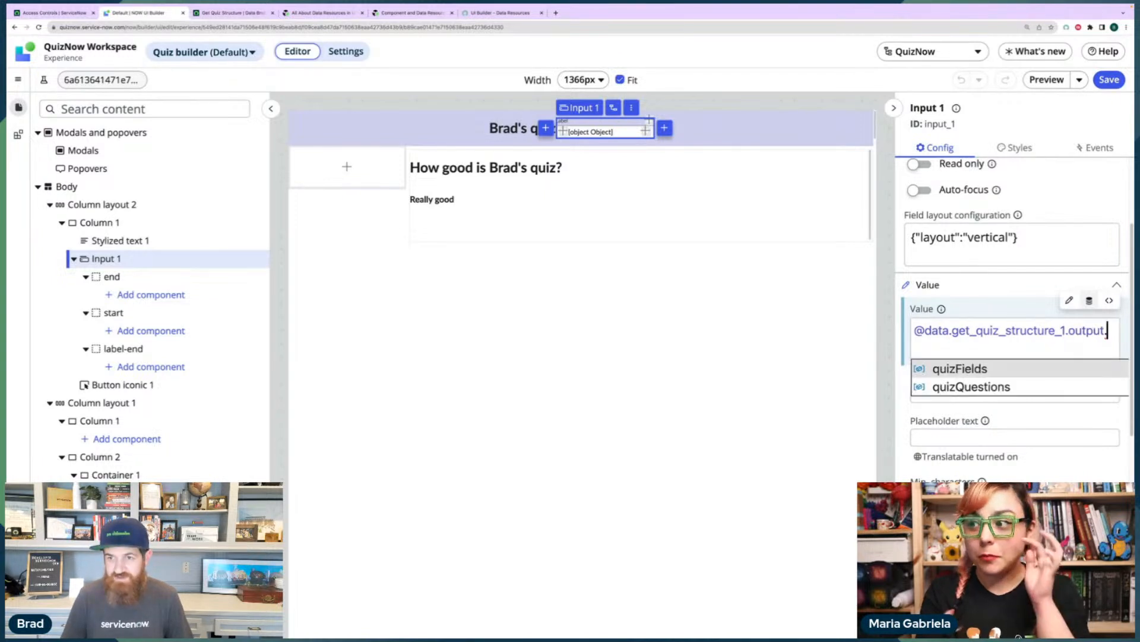
pyautogui.press('Return')
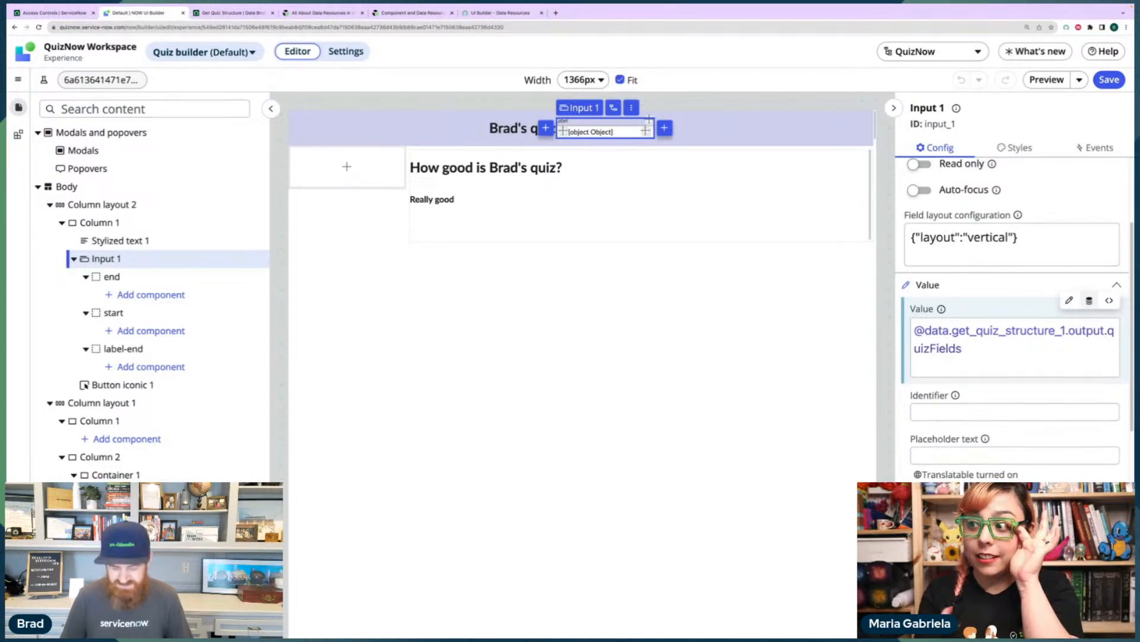
pyautogui.write('.')
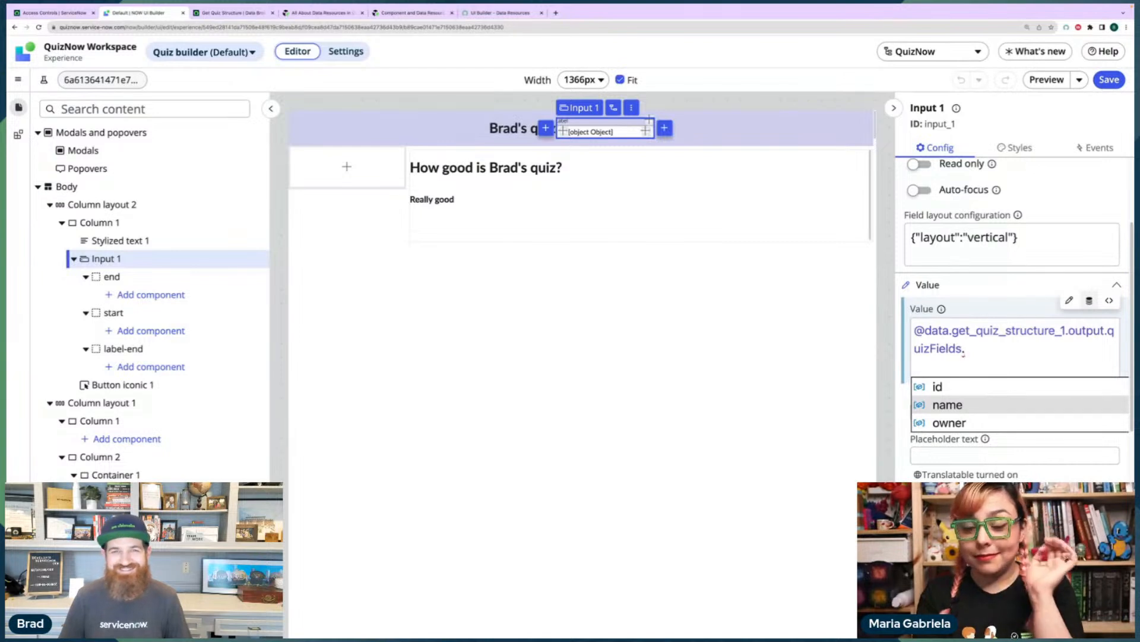
pyautogui.press('Return')
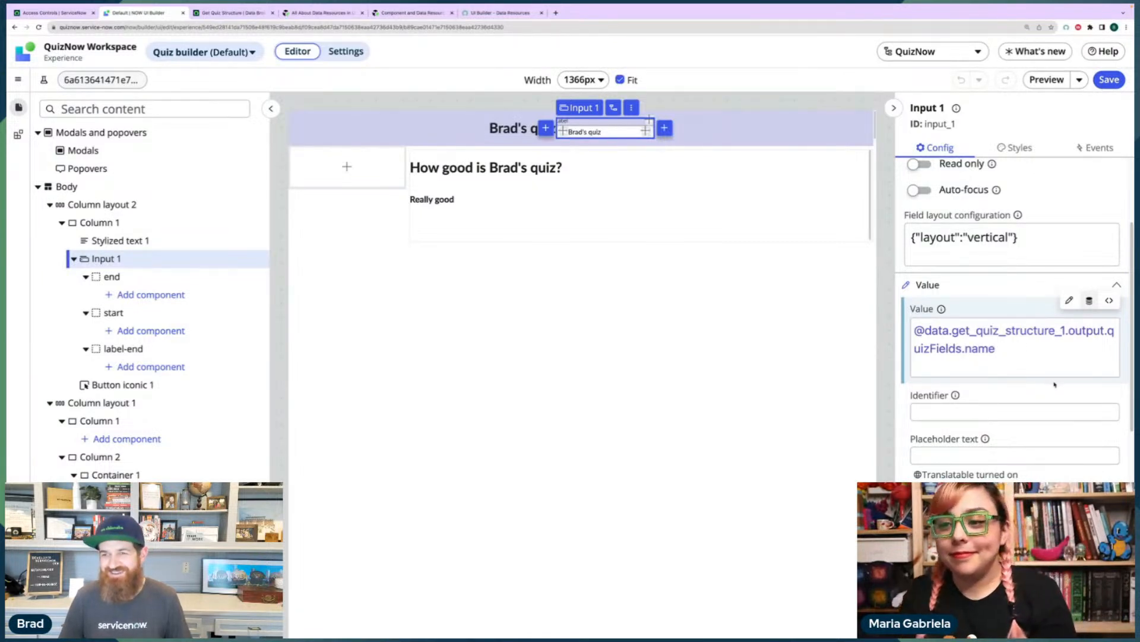
pyautogui.click(1055, 384)
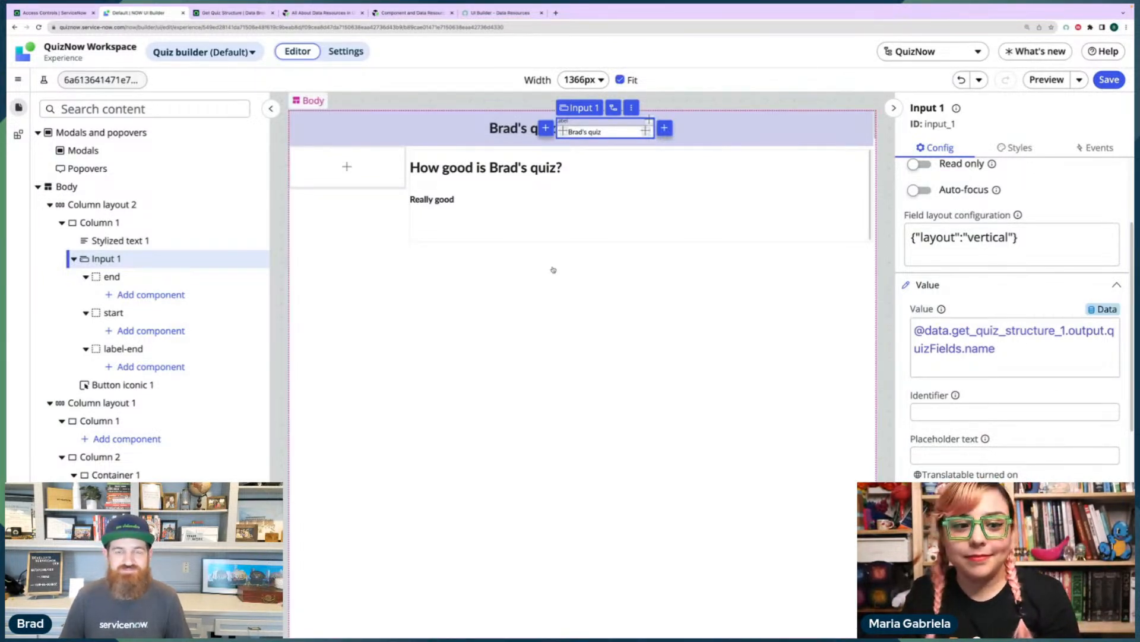
# Save the page, check the title input field in a preview of the variant, and close the preview.
pyautogui.scroll(1, 1017, 176)
pyautogui.click(1108, 79)
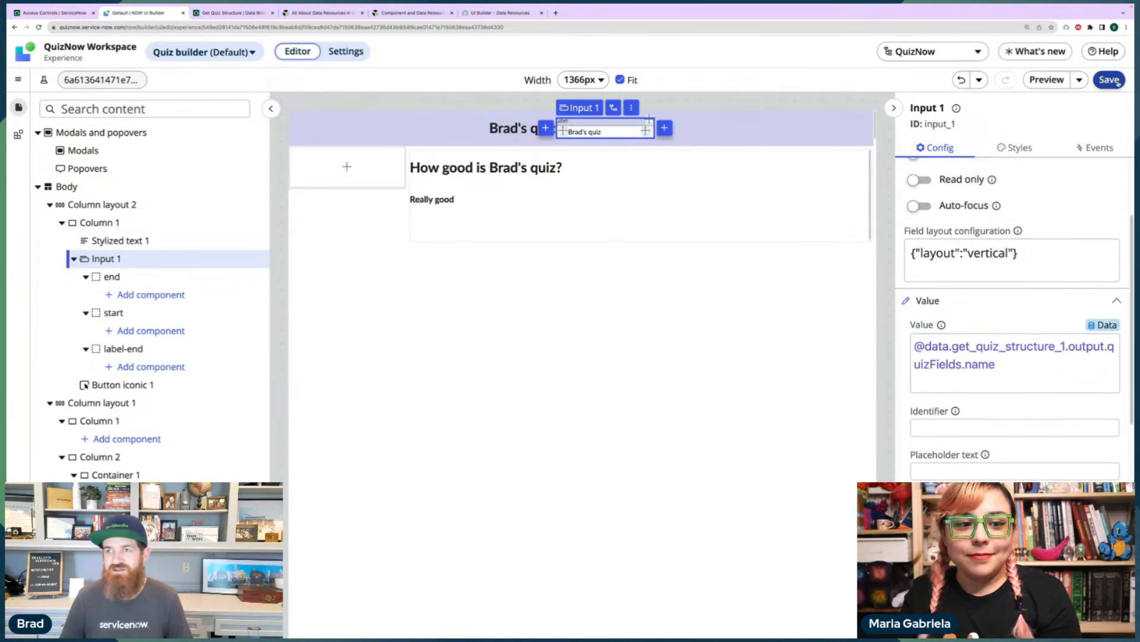
pyautogui.click(1050, 81)
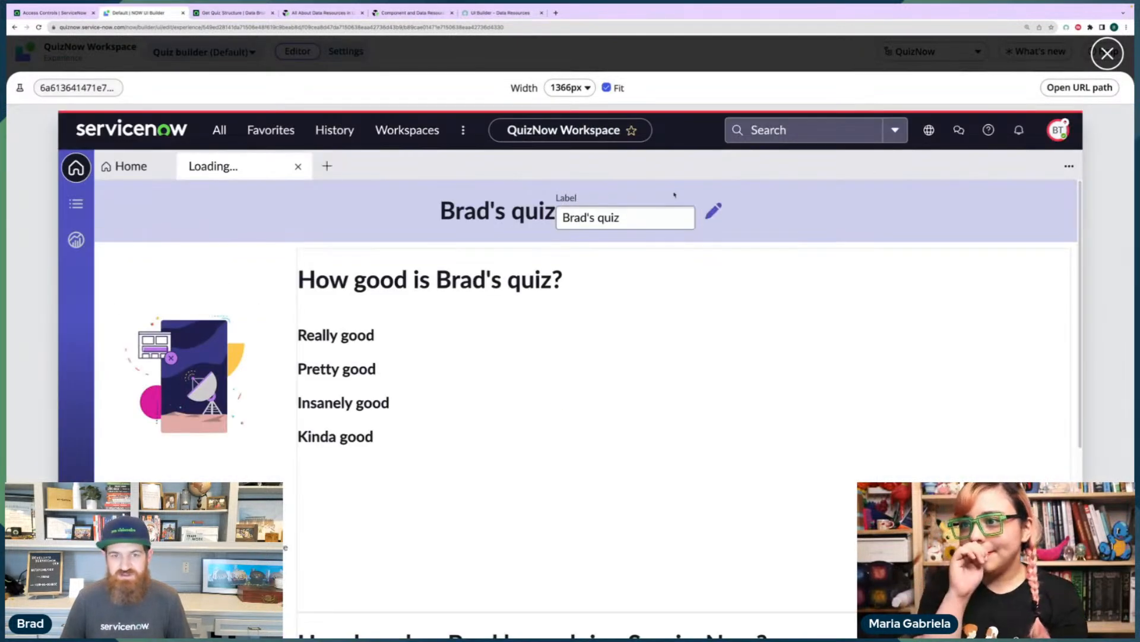
pyautogui.click(579, 219)
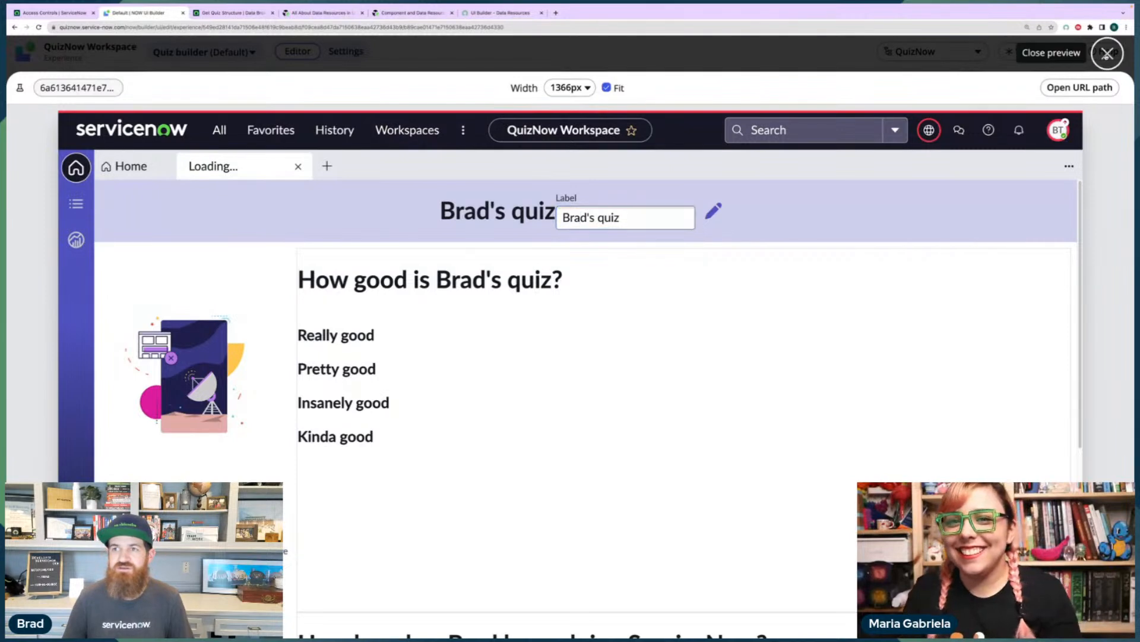
pyautogui.click(1108, 54)
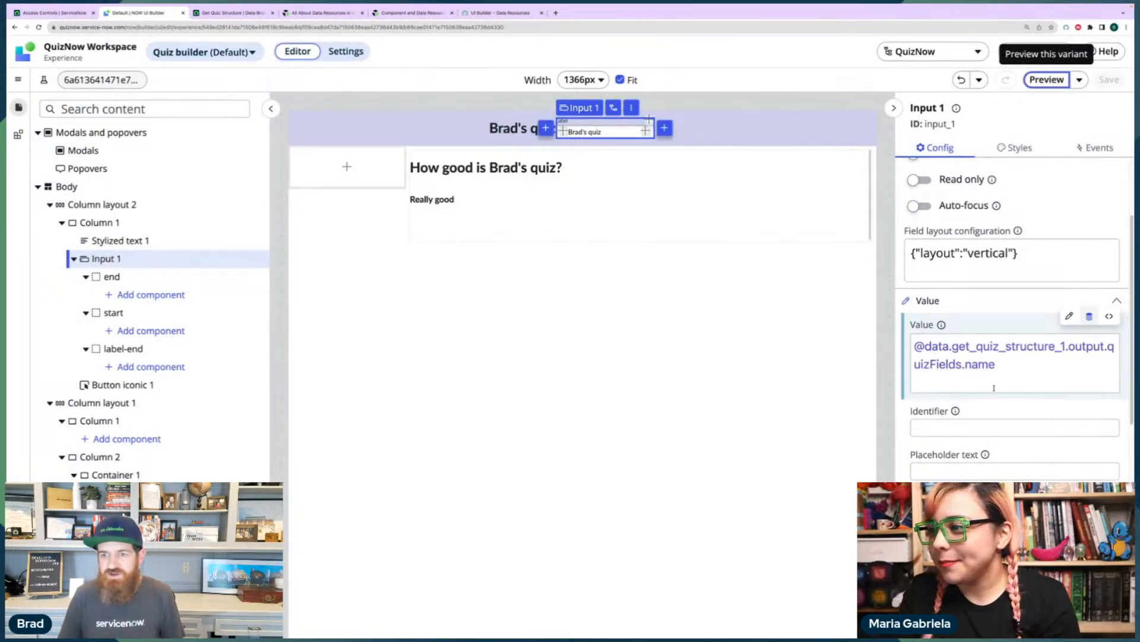
# Clear the Label text of Input 1 so the field has no label.
pyautogui.scroll(2, 991, 317)
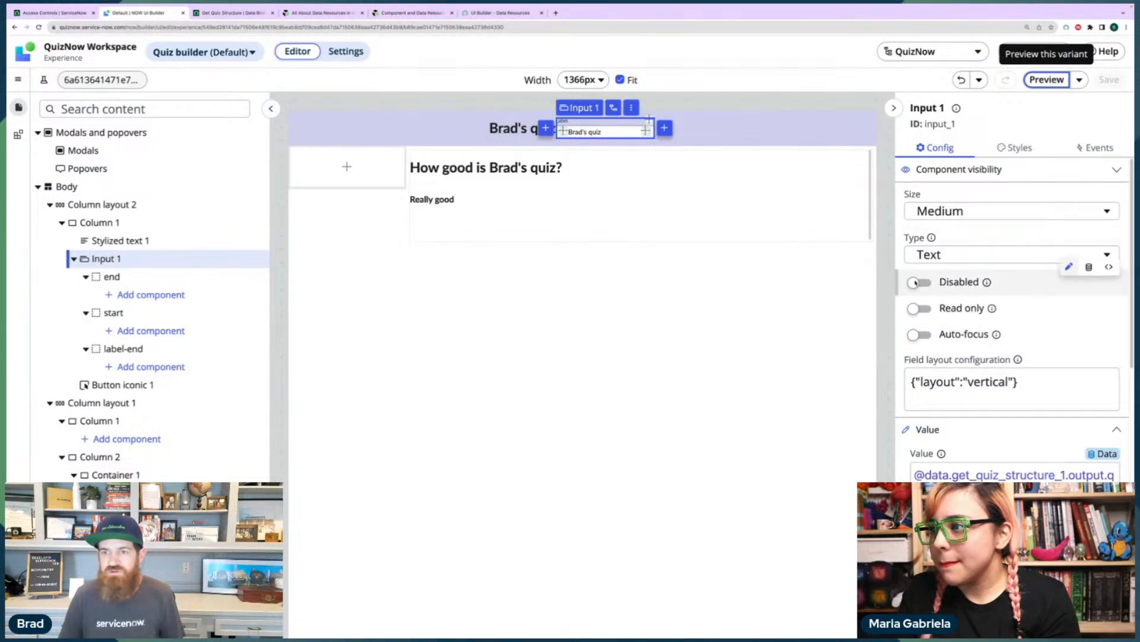
pyautogui.scroll(-2, 956, 356)
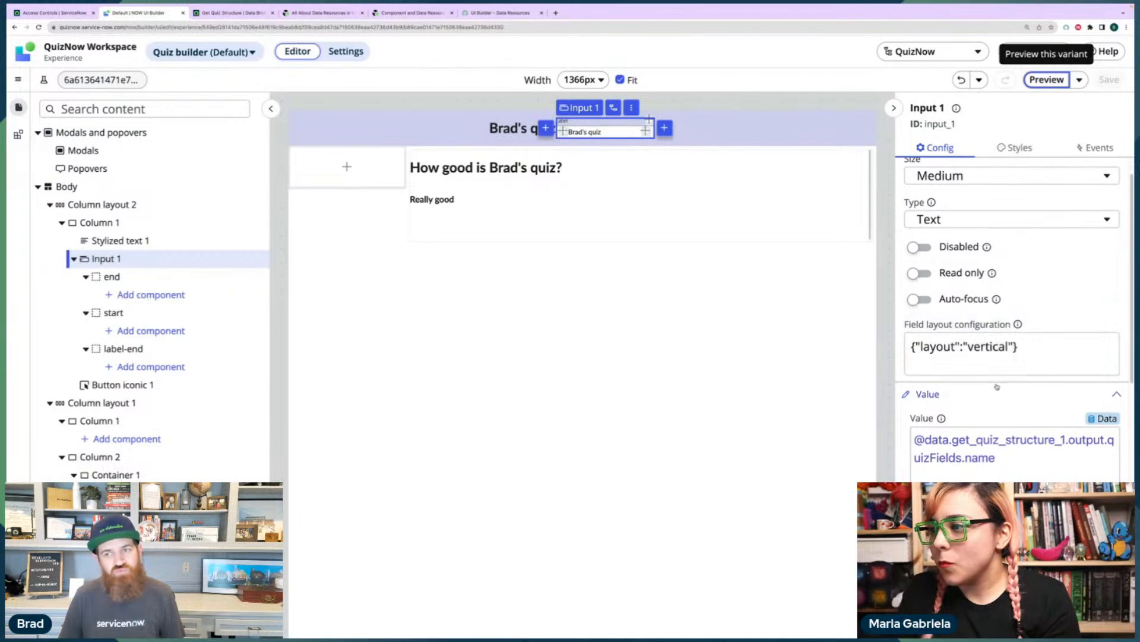
pyautogui.scroll(-4, 969, 357)
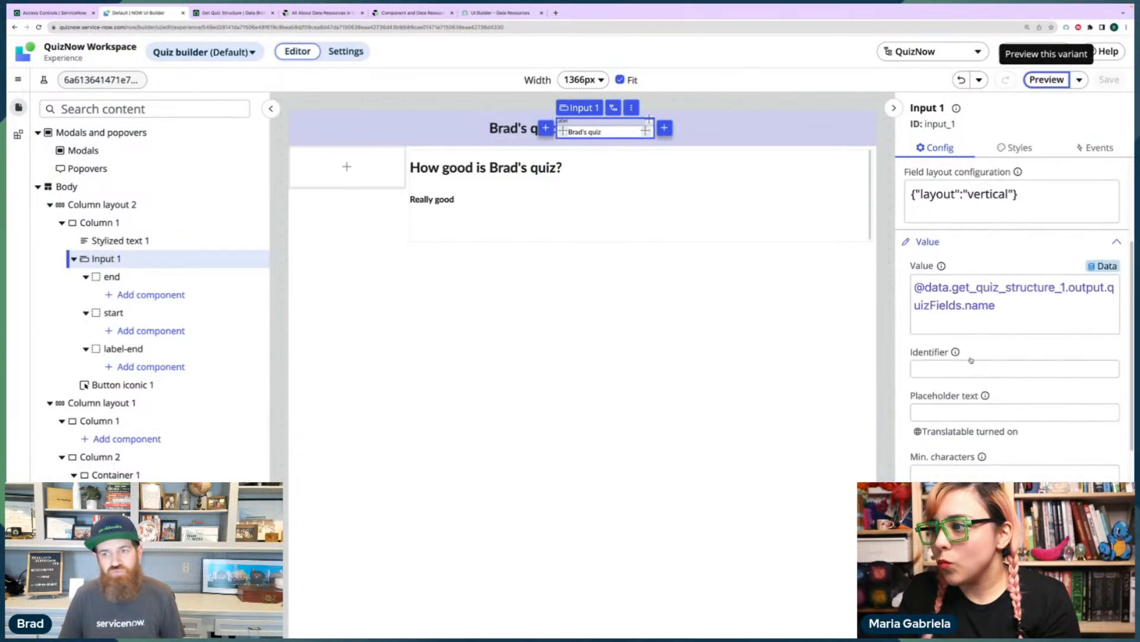
pyautogui.scroll(-4, 971, 359)
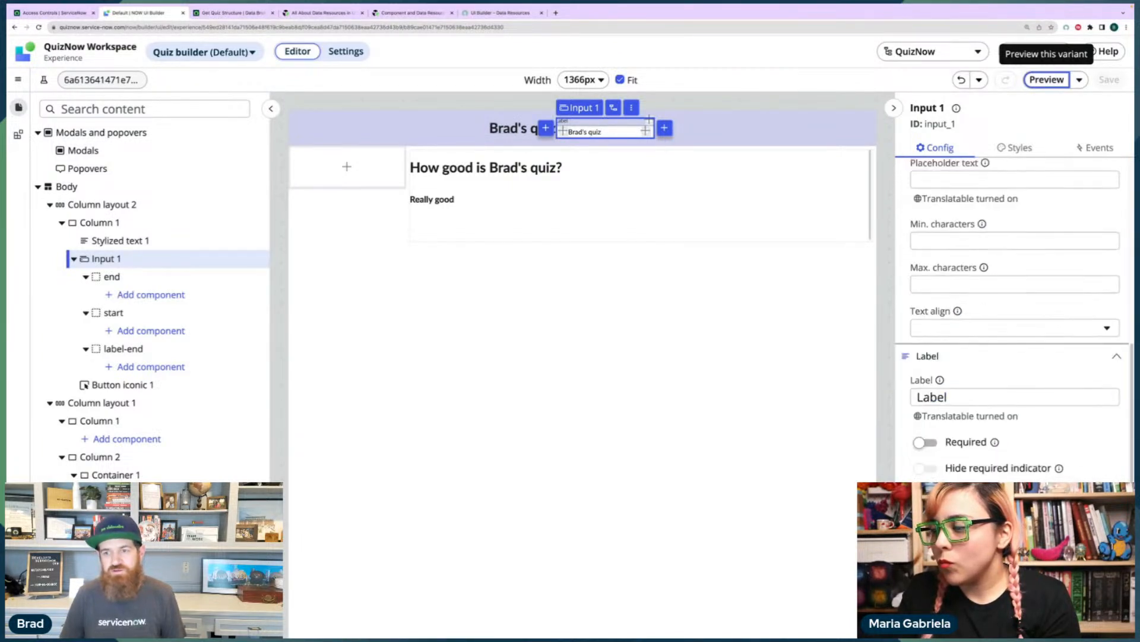
pyautogui.doubleClick(944, 398)
pyautogui.press('BackSpace')
pyautogui.click(894, 433)
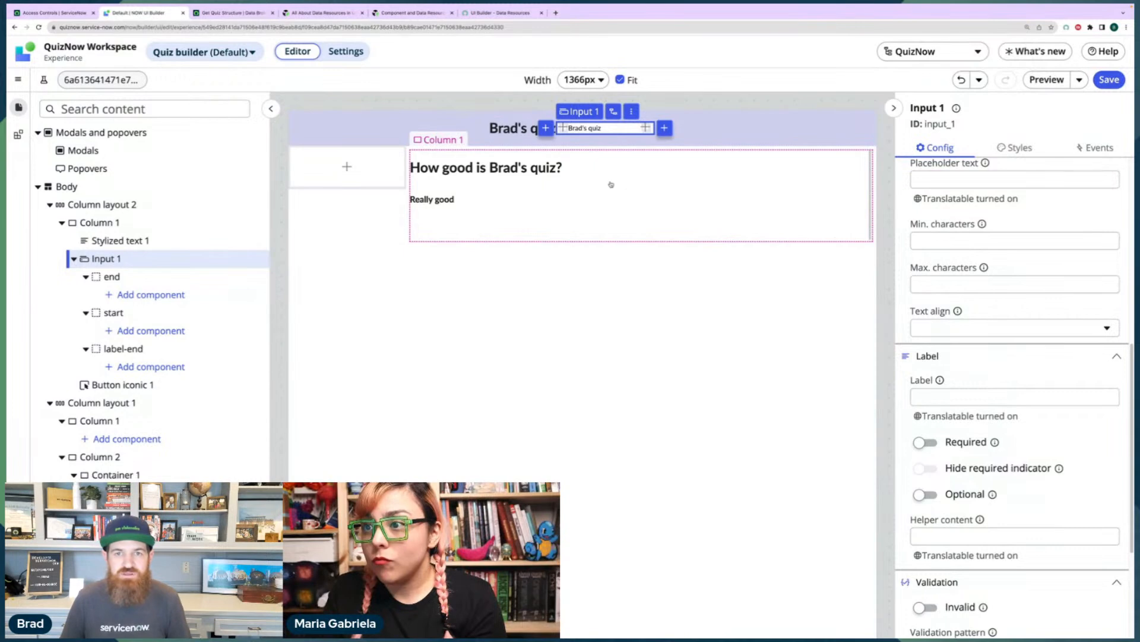
pyautogui.scroll(-3, 1004, 416)
pyautogui.scroll(5, 1003, 417)
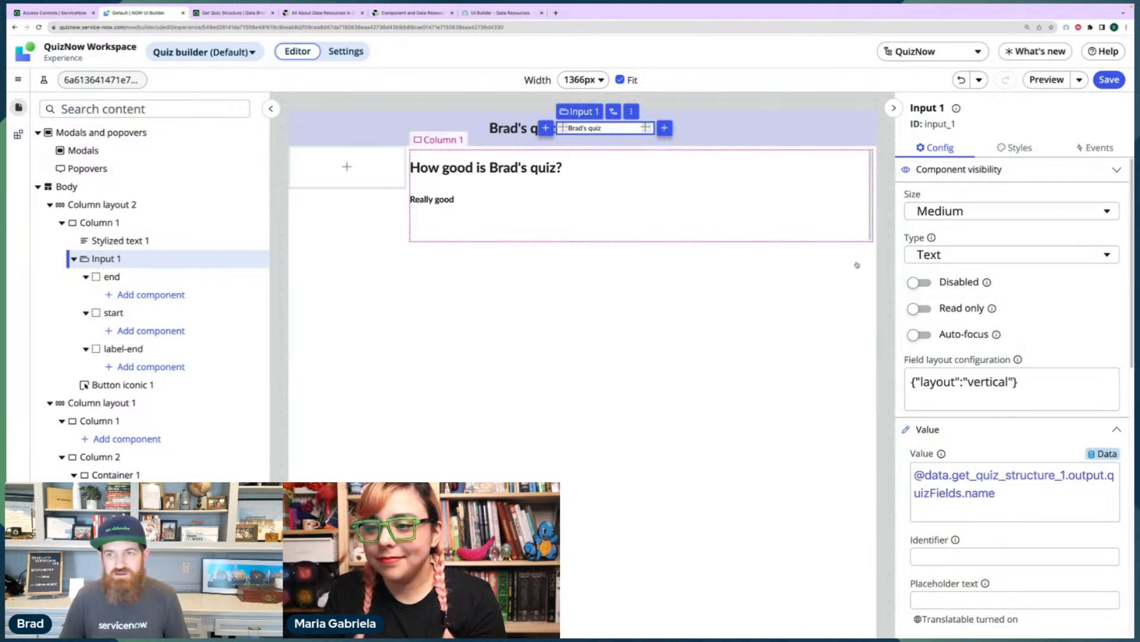
pyautogui.click(957, 169)
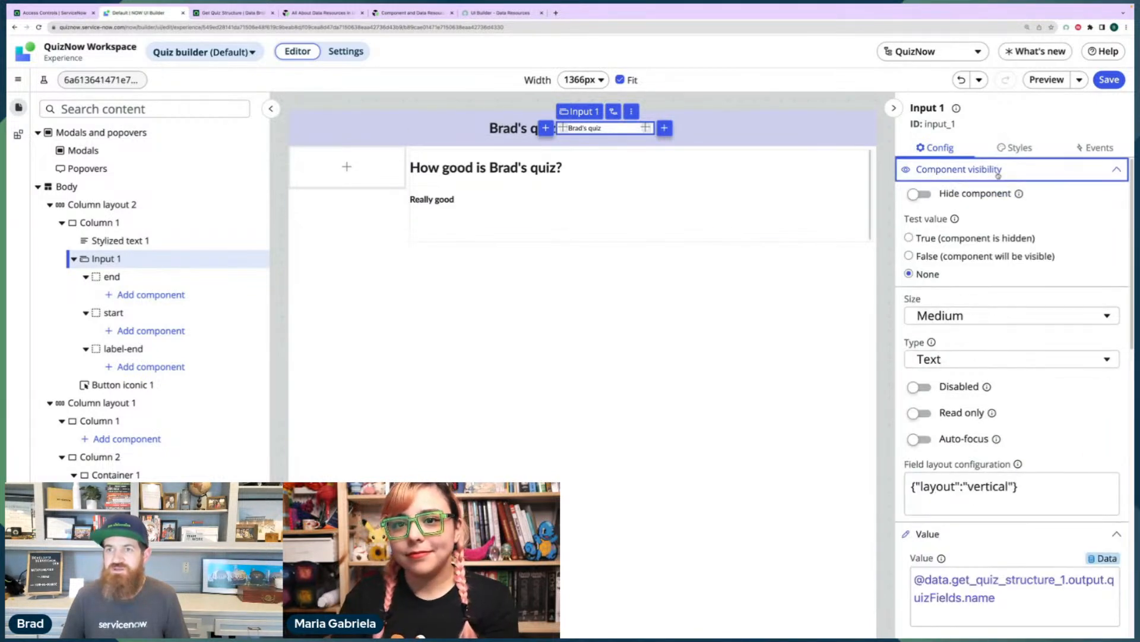
pyautogui.click(1089, 190)
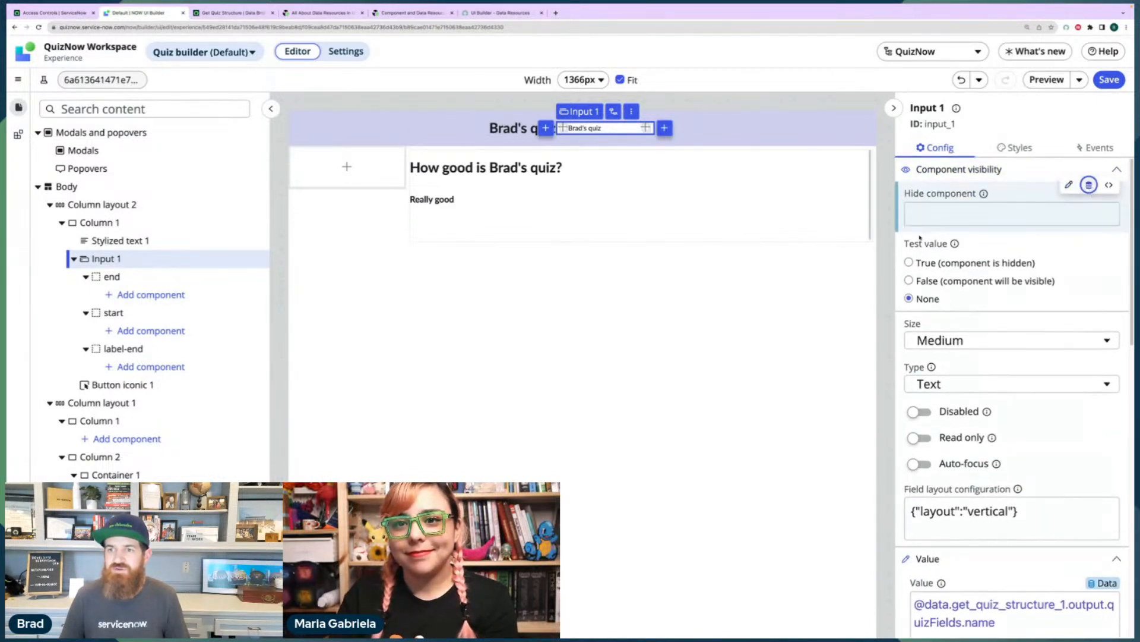
pyautogui.click(934, 210)
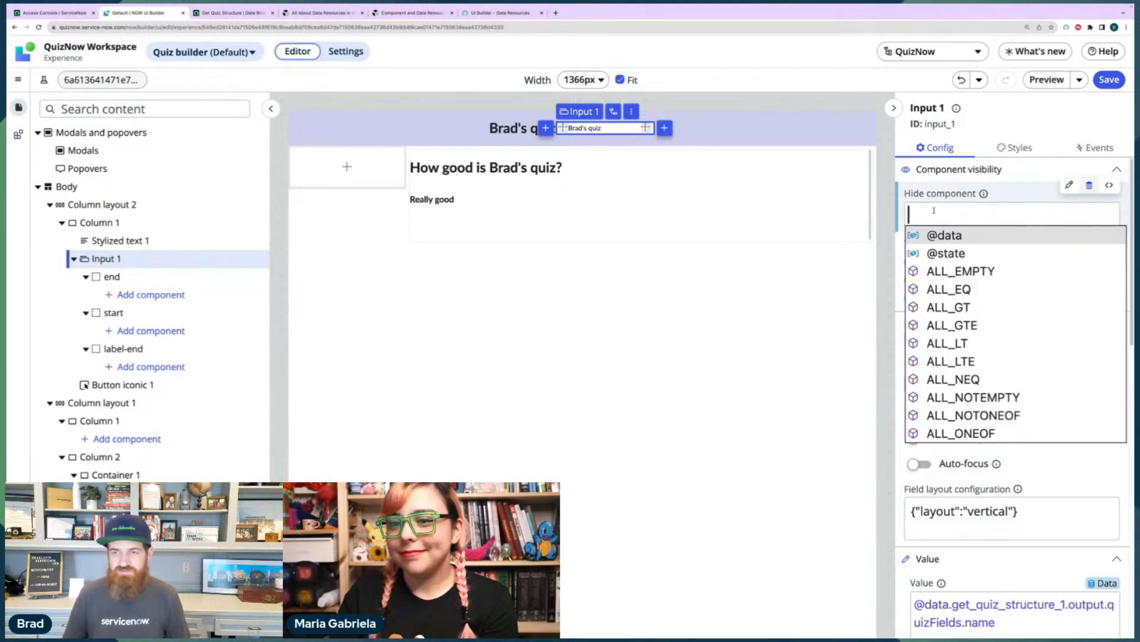
pyautogui.click(951, 252)
pyautogui.write('(!@state')
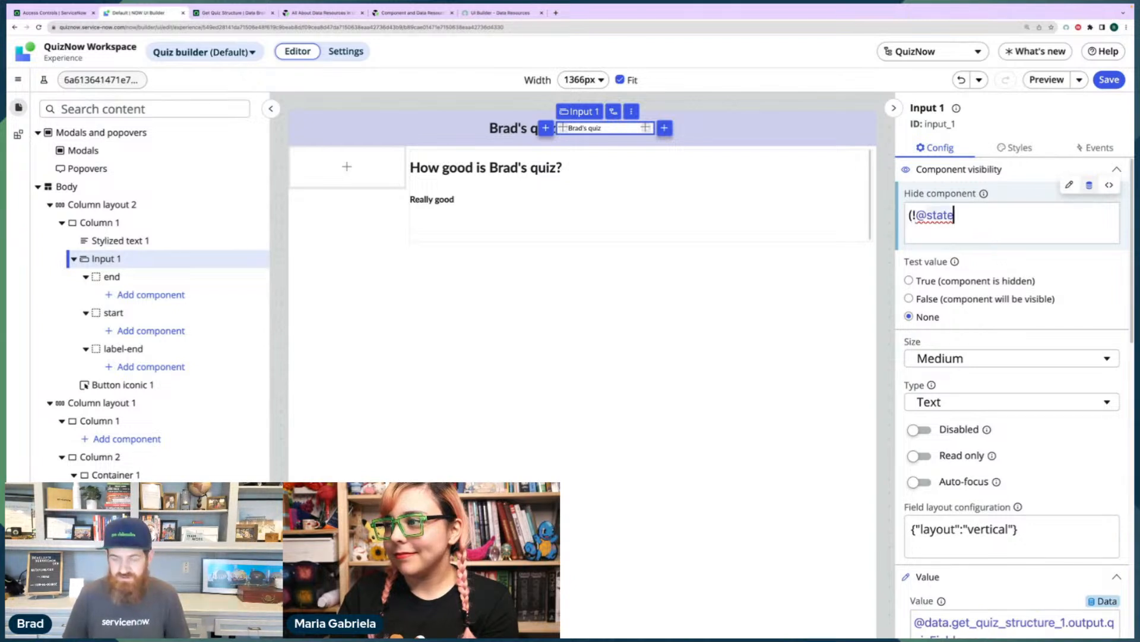
pyautogui.write('.')
pyautogui.press('Return')
pyautogui.write(')')
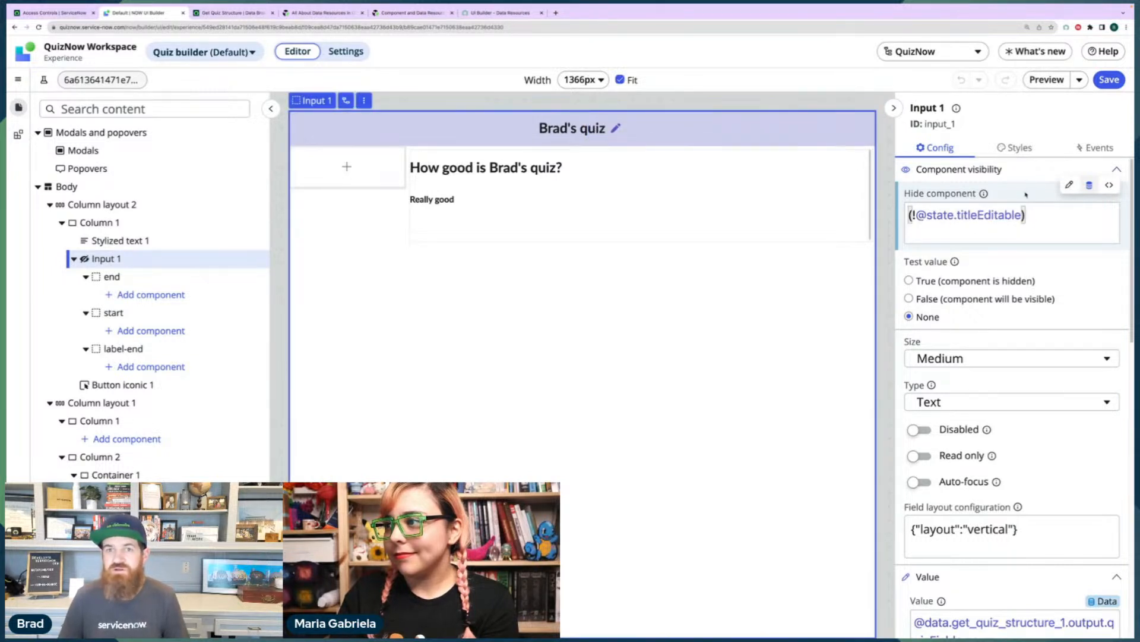
pyautogui.click(1026, 194)
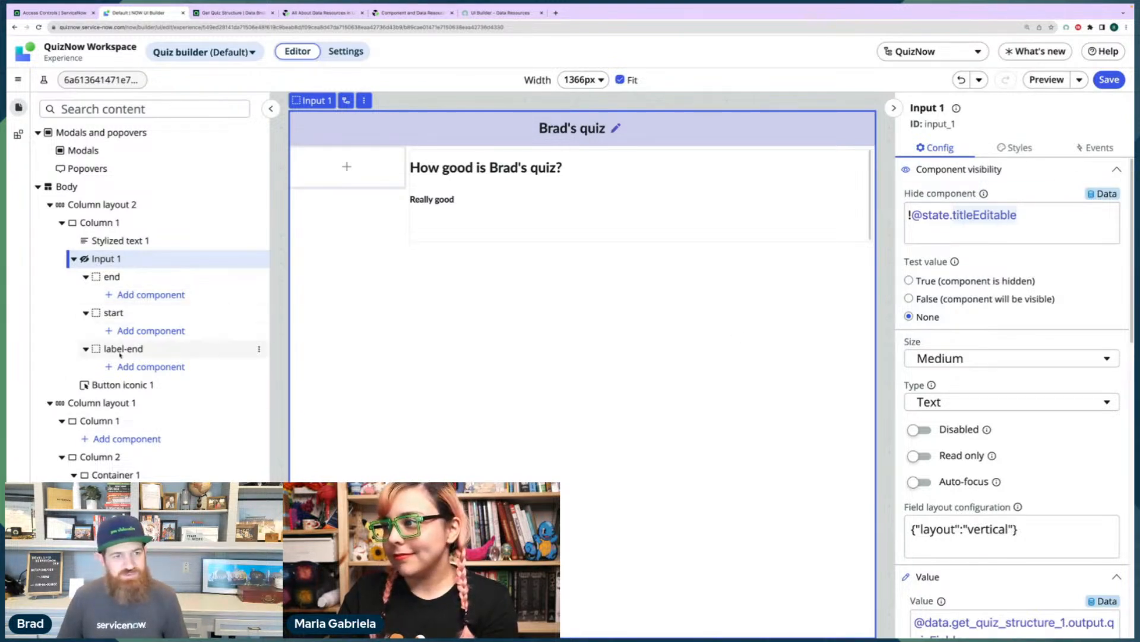
# Give Button iconic 1 an Update client state parameter handler for its clicked event, targeting the titleEditable parameter.
pyautogui.click(178, 385)
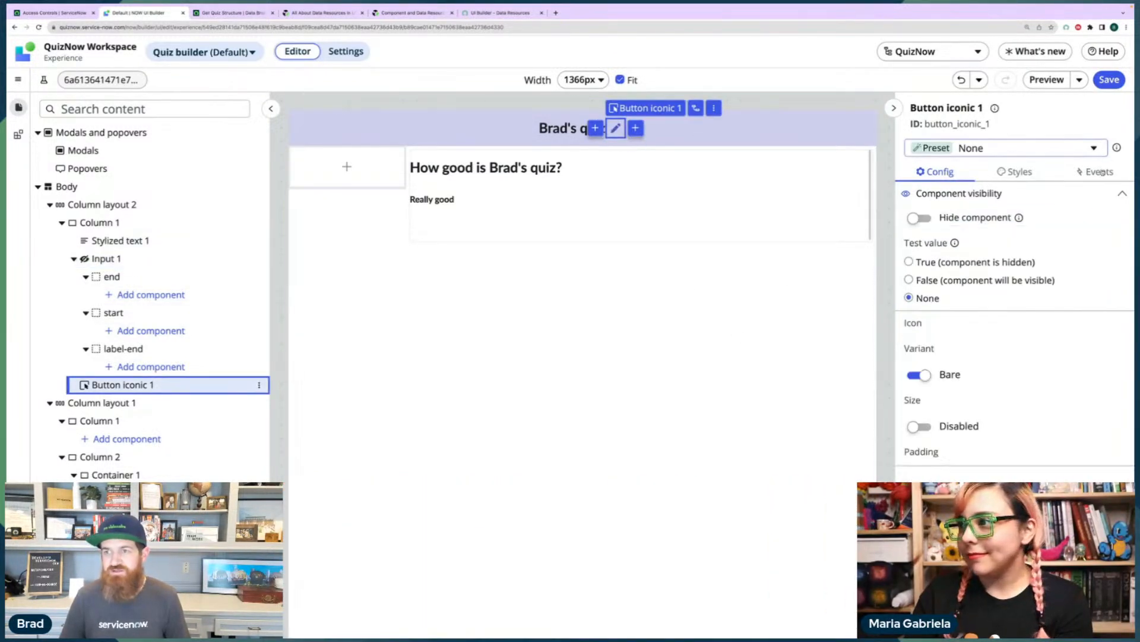
pyautogui.click(1099, 172)
pyautogui.click(954, 264)
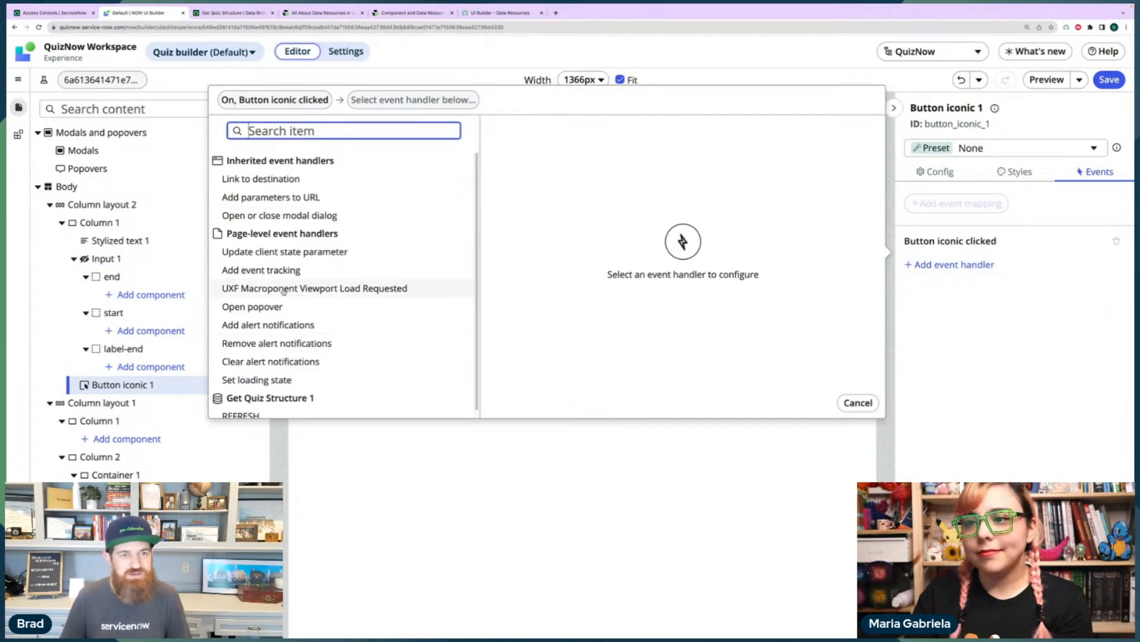
pyautogui.click(448, 252)
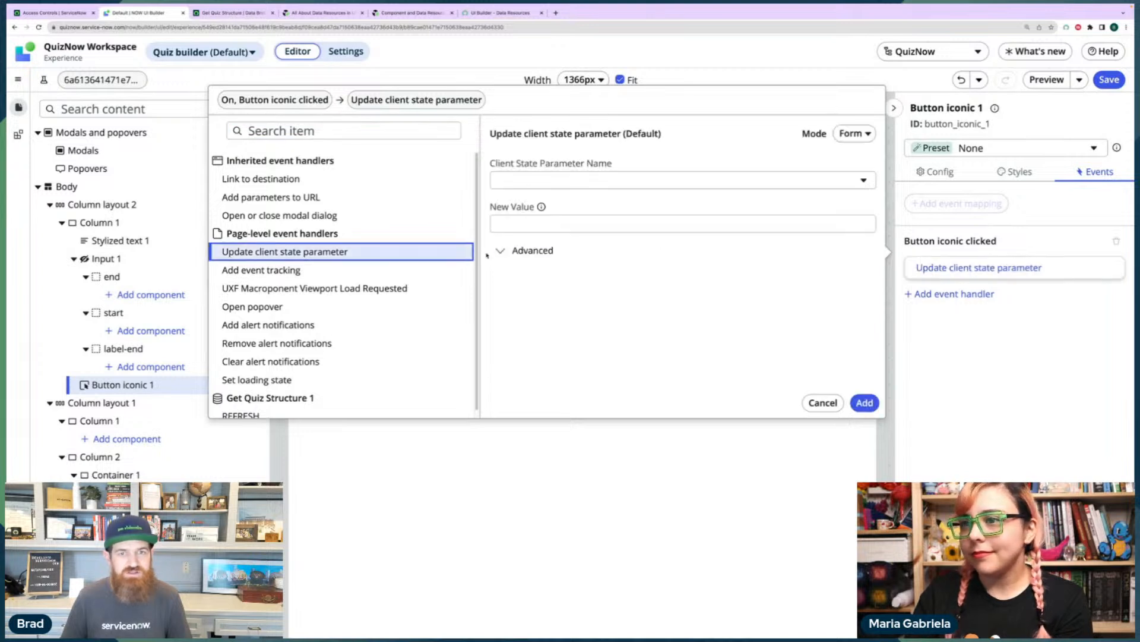
pyautogui.click(662, 181)
pyautogui.click(624, 198)
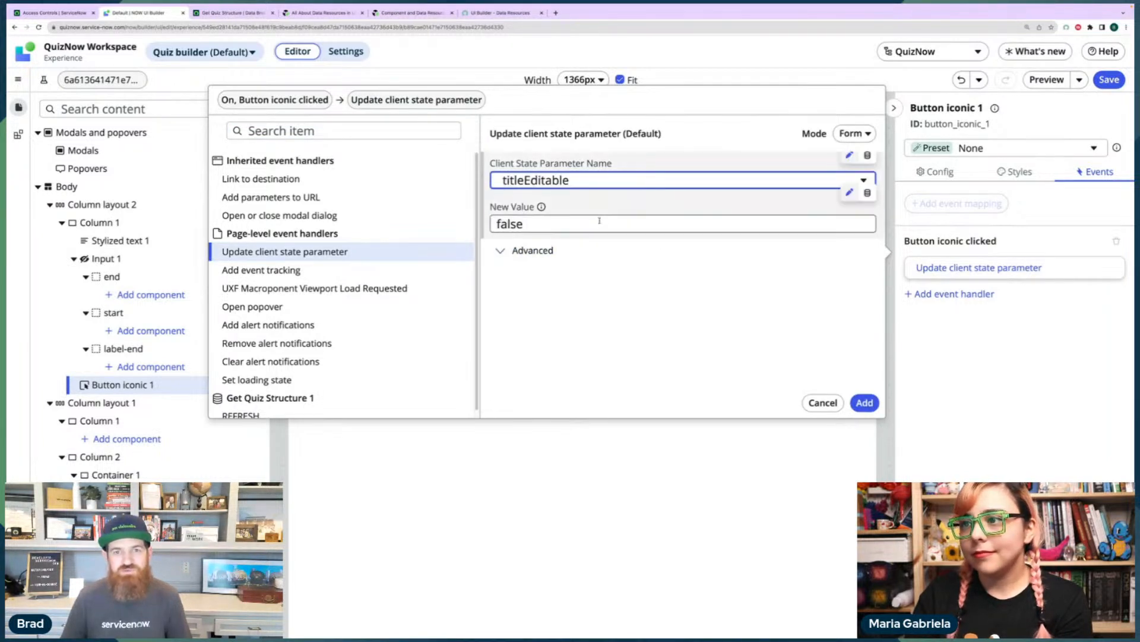
pyautogui.click(597, 223)
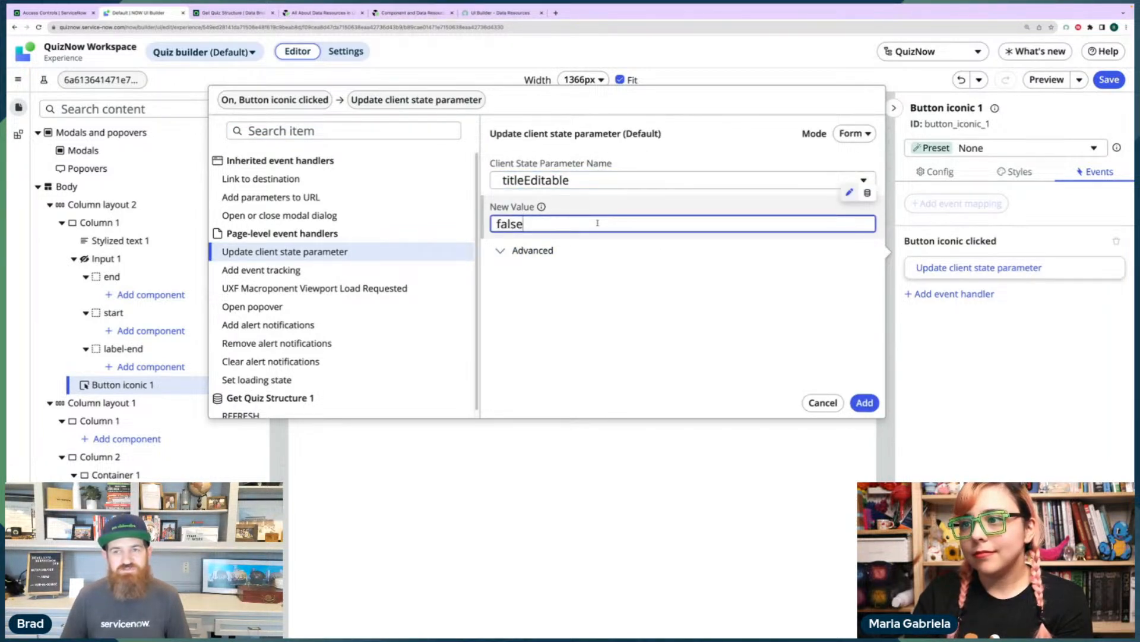
pyautogui.doubleClick(598, 223)
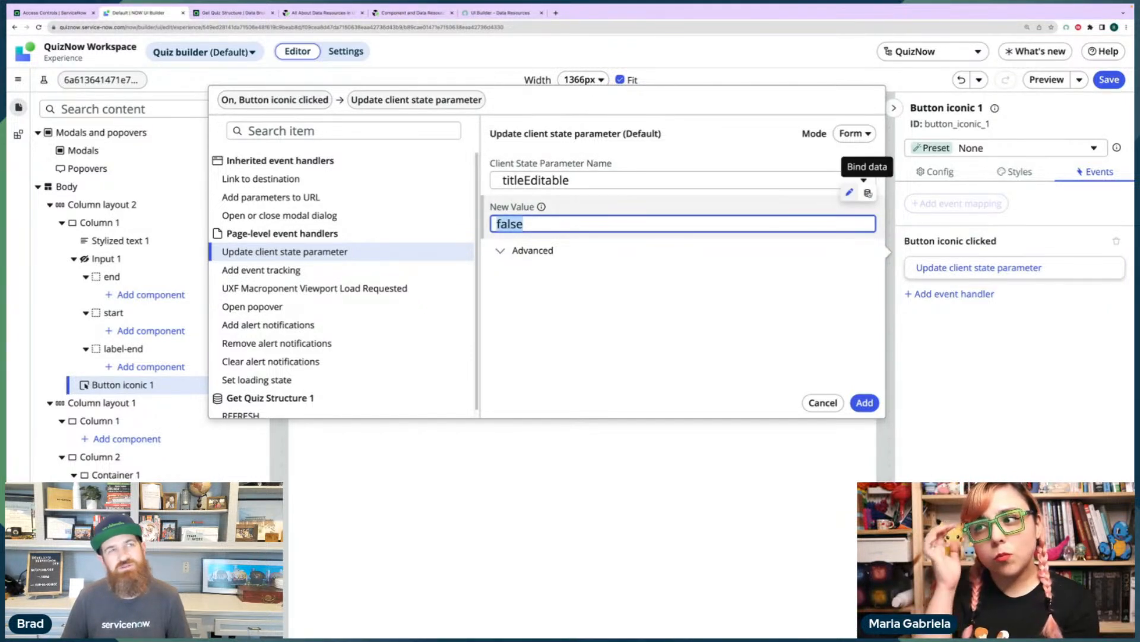
pyautogui.click(868, 193)
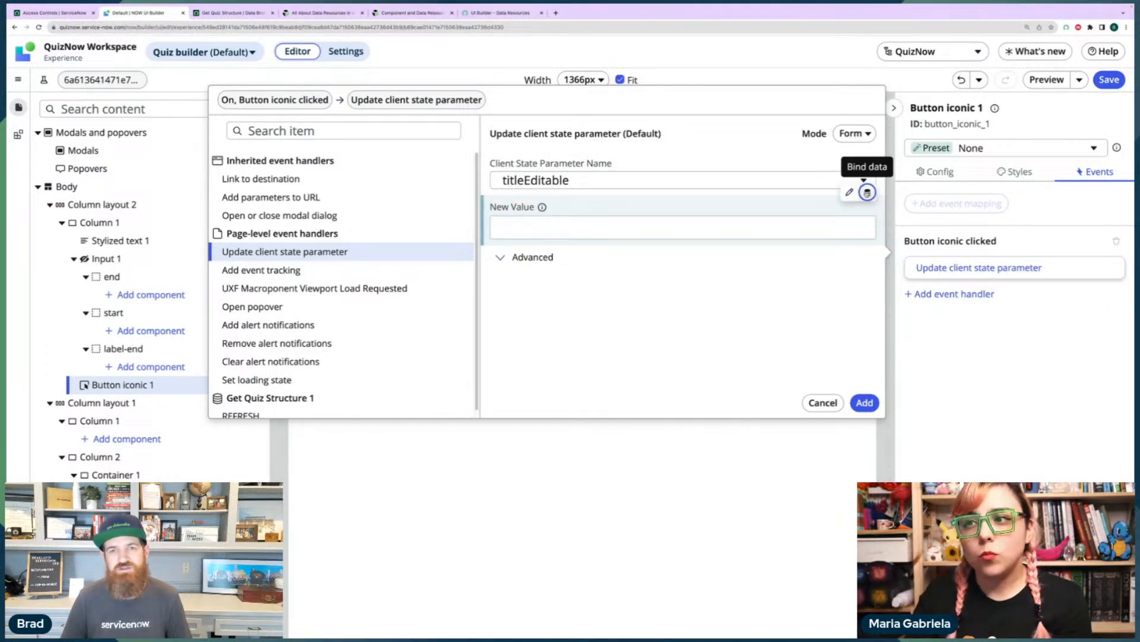
pyautogui.click(678, 227)
pyautogui.write('!')
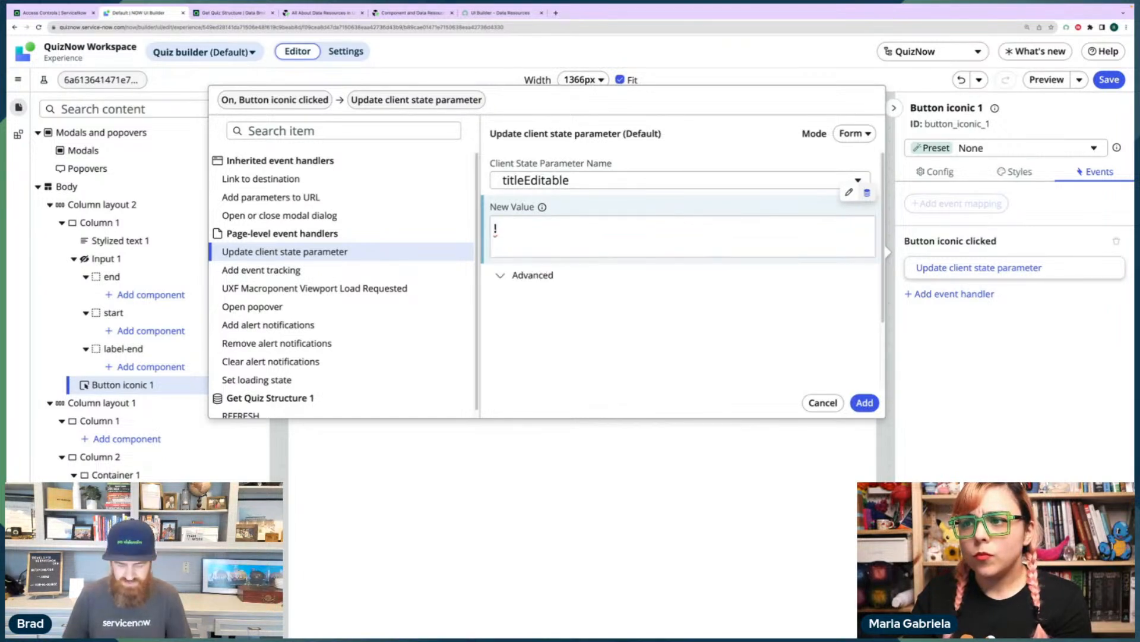
pyautogui.write('@')
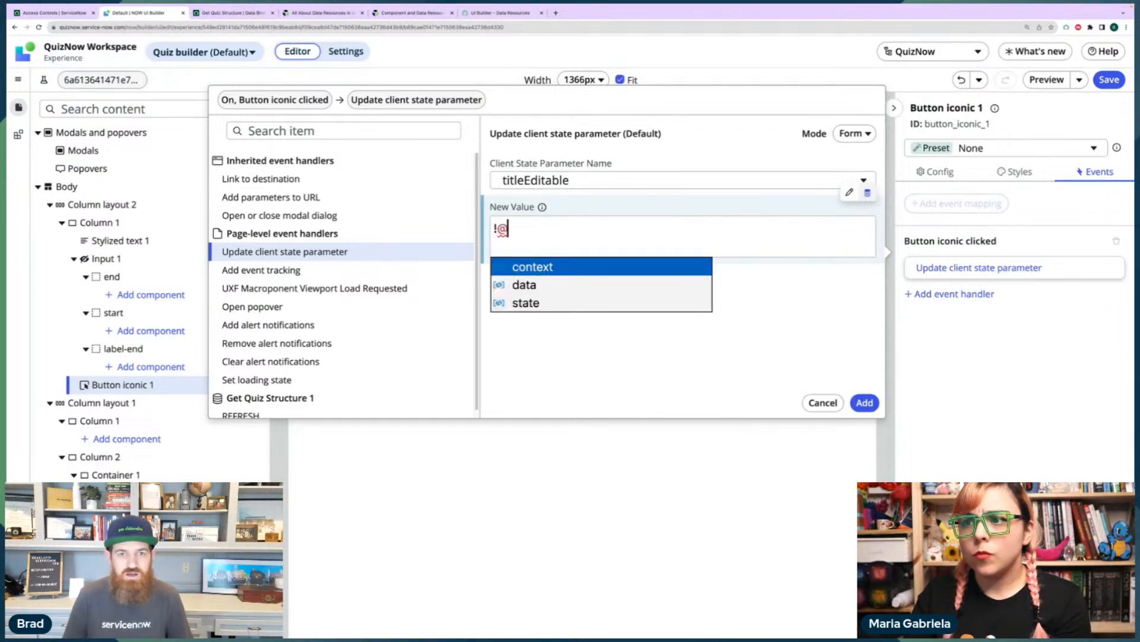
pyautogui.press('Down')
pyautogui.press('Down')
pyautogui.press('Return')
pyautogui.write('.')
pyautogui.press('Return')
pyautogui.click(711, 338)
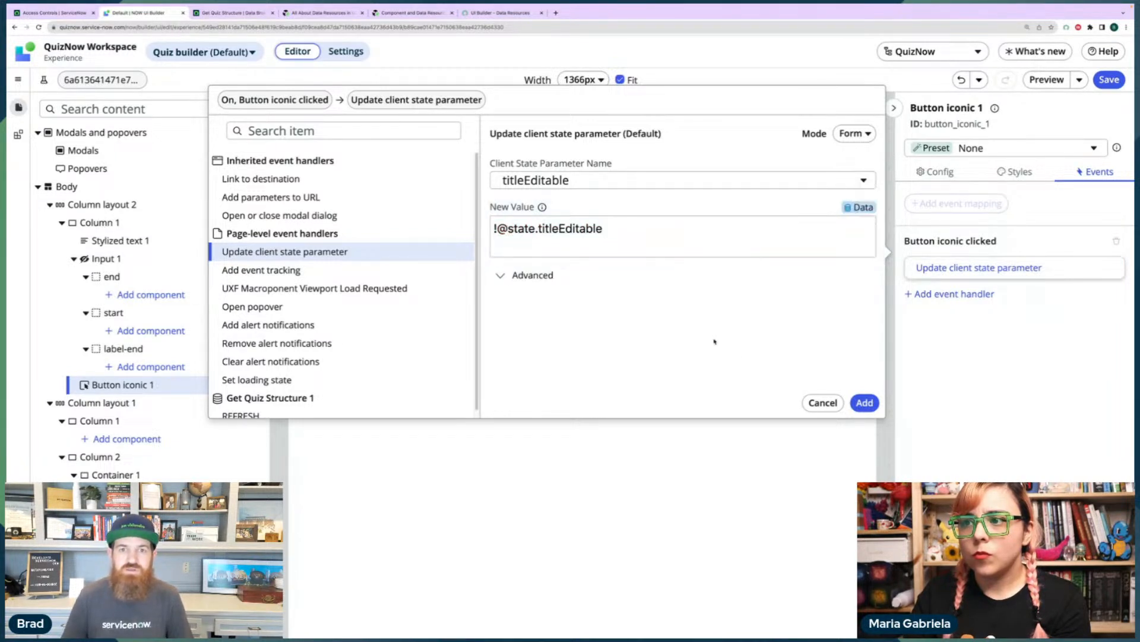
pyautogui.click(864, 404)
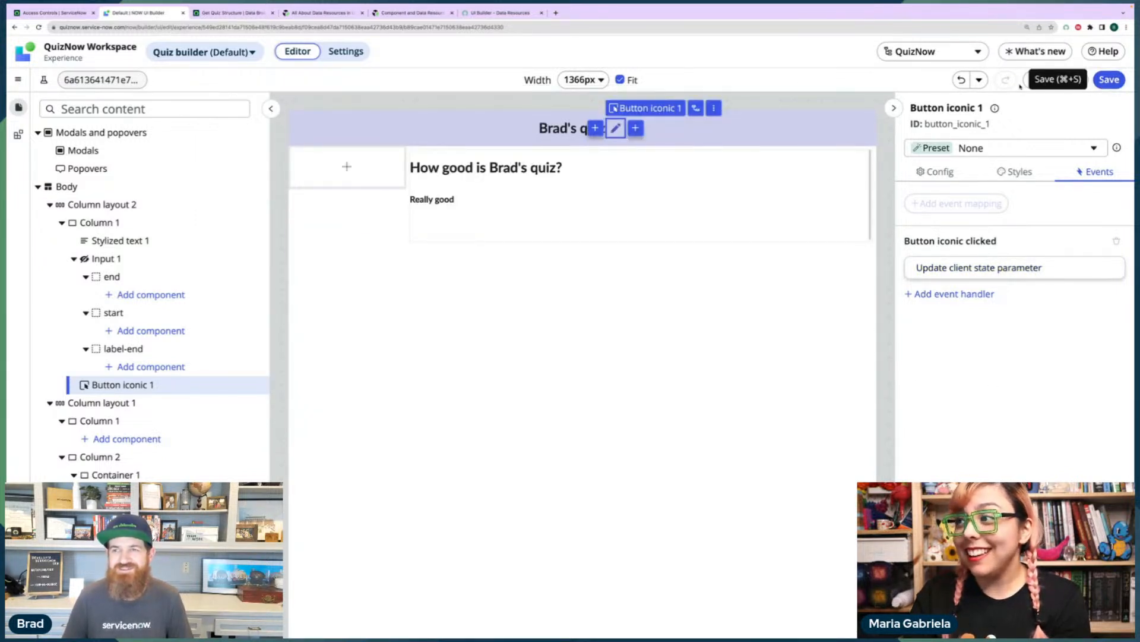
# Preview the variant, toggle the quiz title repeatedly between text and input with the pencil icon, and close the preview.
pyautogui.click(1043, 79)
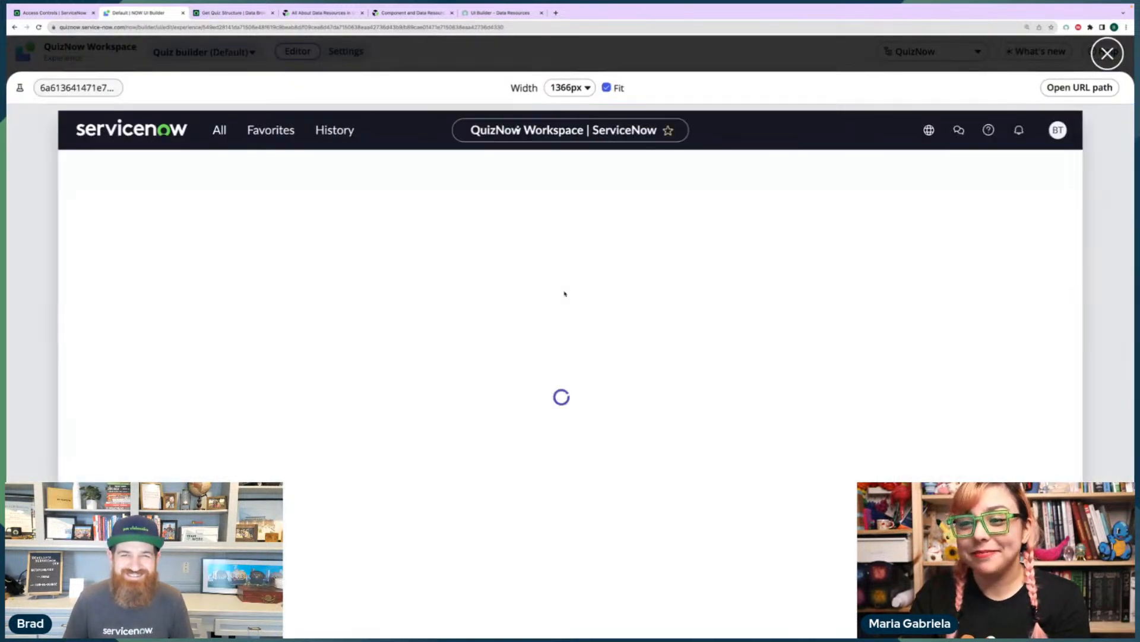
pyautogui.click(649, 208)
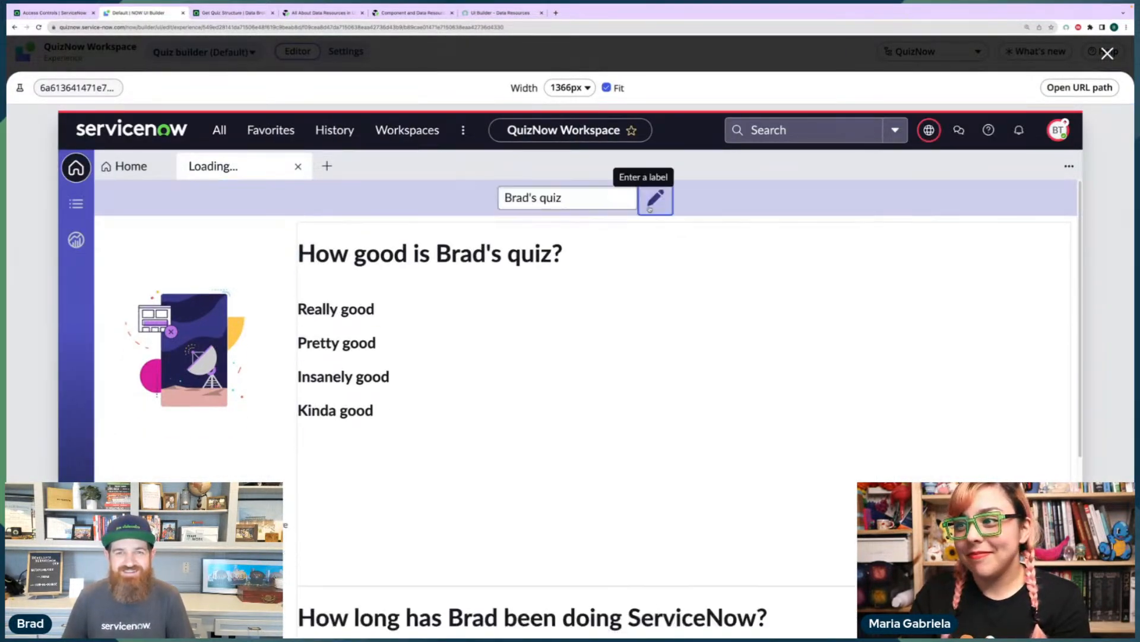
pyautogui.click(653, 197)
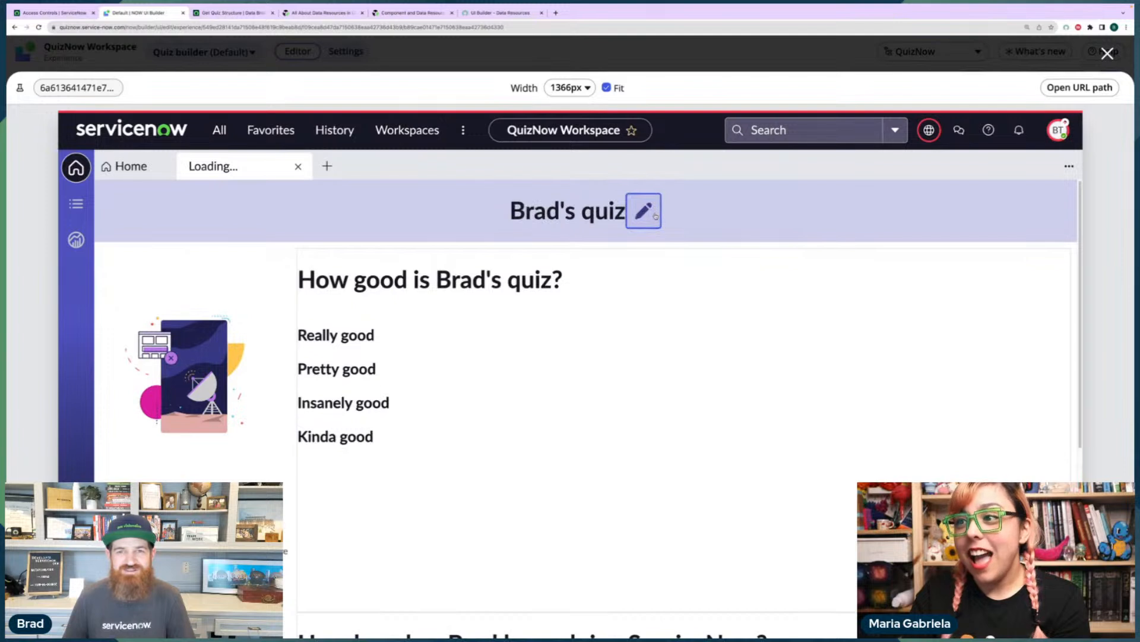
pyautogui.click(654, 213)
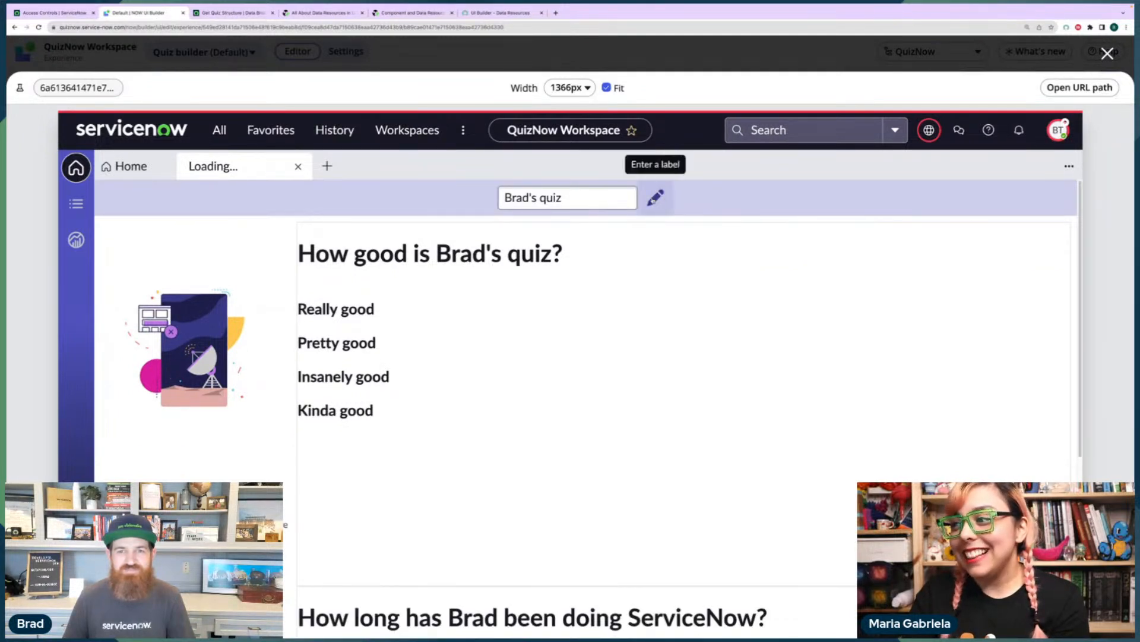
pyautogui.click(653, 200)
pyautogui.click(654, 202)
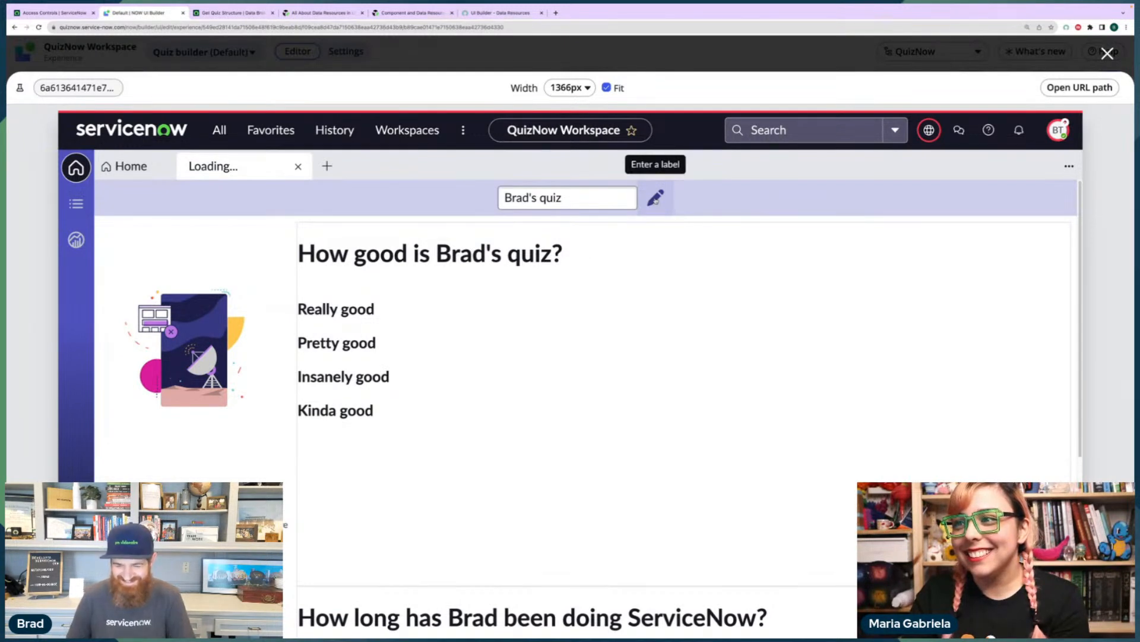
pyautogui.click(655, 201)
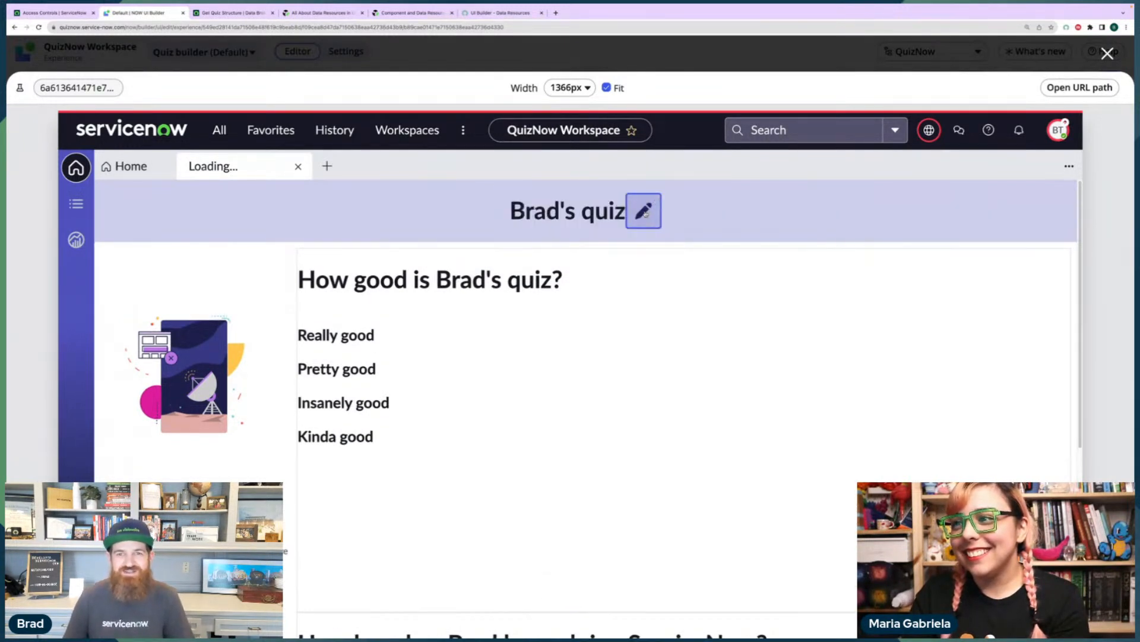
pyautogui.click(649, 210)
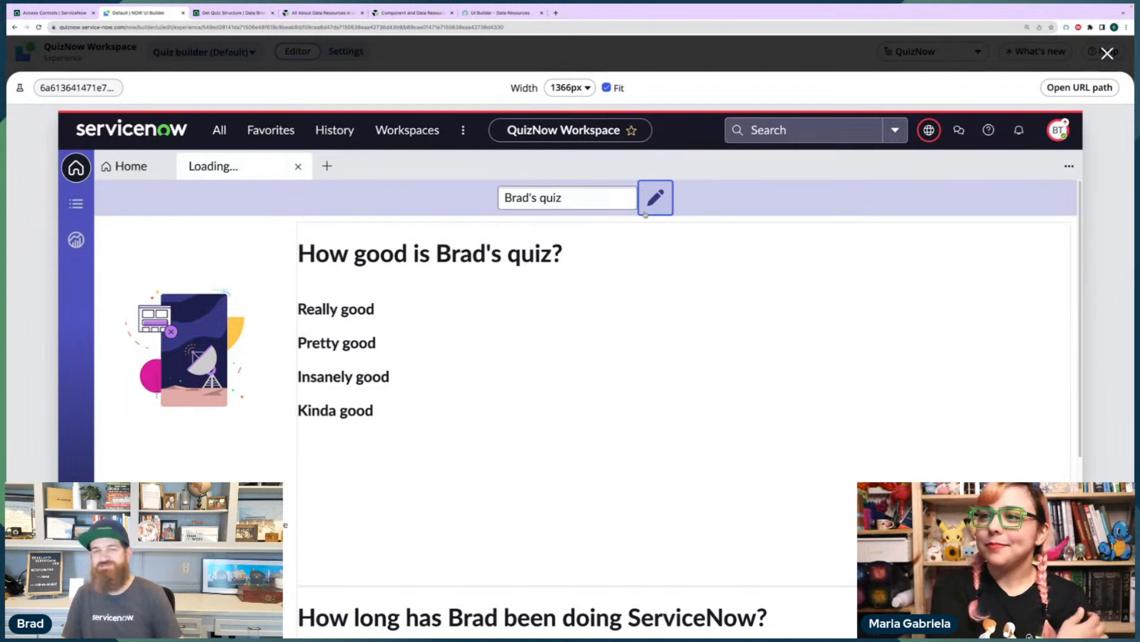
pyautogui.click(644, 211)
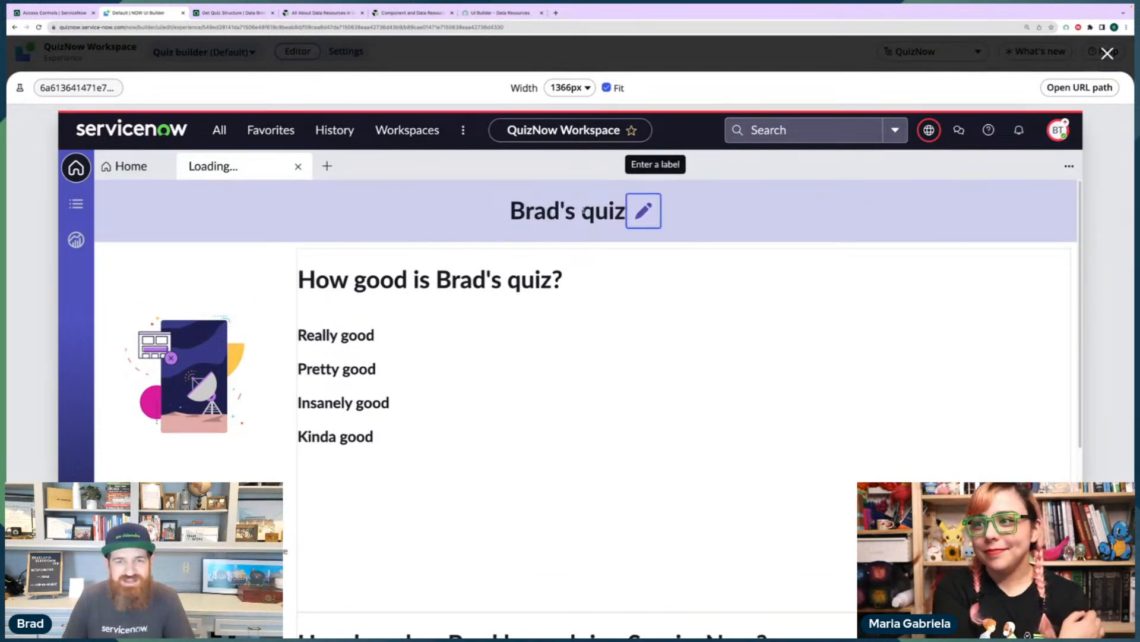
pyautogui.click(652, 205)
pyautogui.click(662, 200)
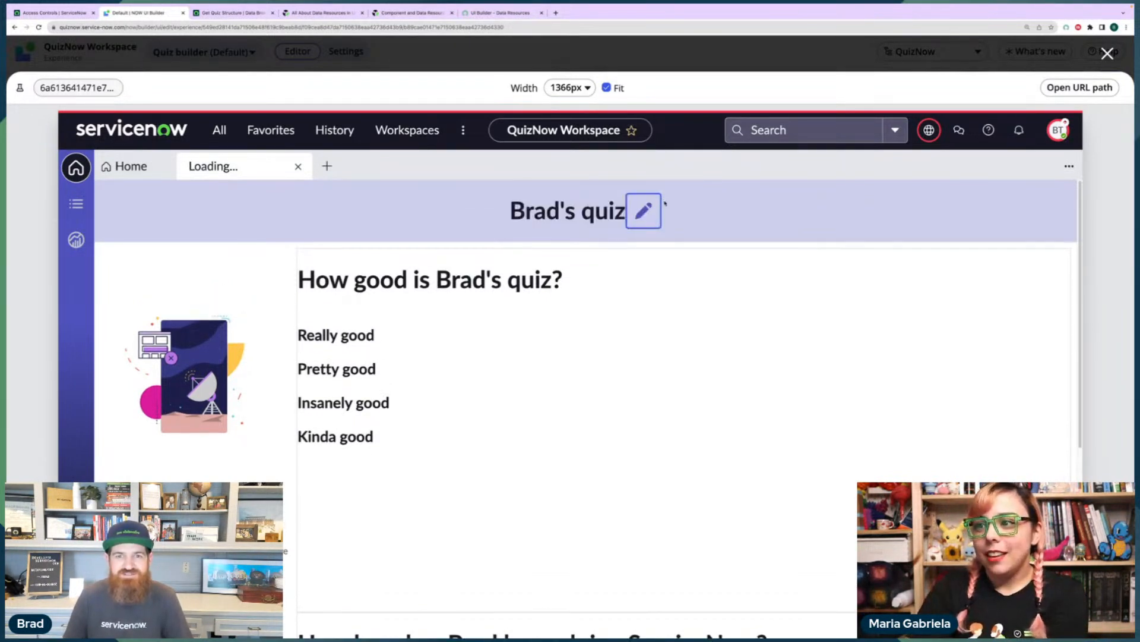
pyautogui.click(1107, 54)
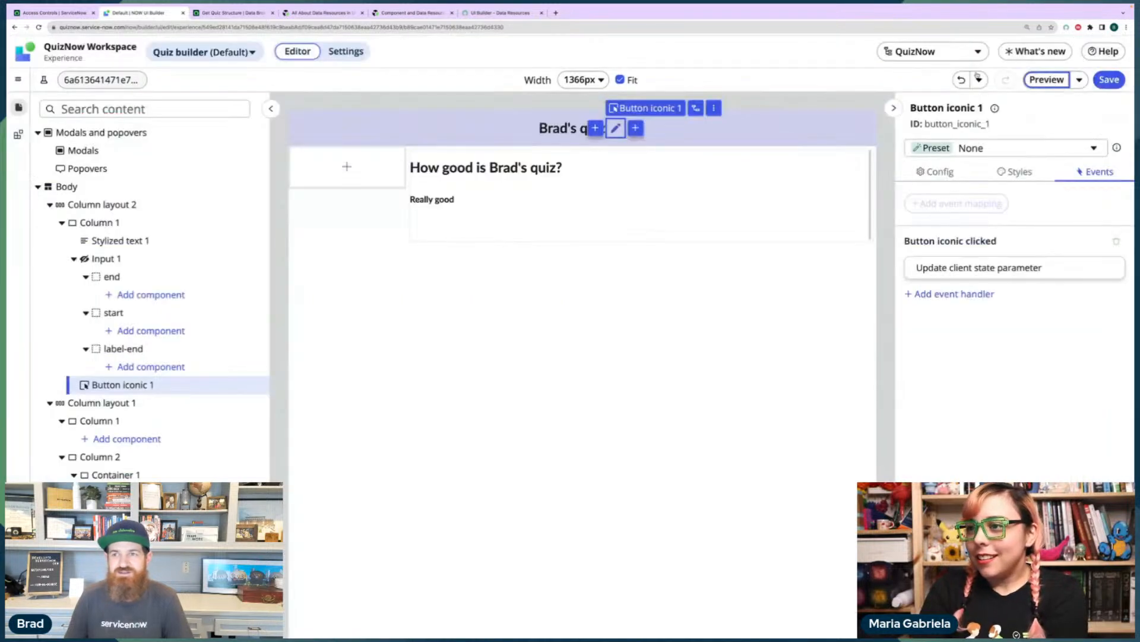
# Save the page and open its data resources, showing the Get Quiz Structure 1 instance.
pyautogui.click(1106, 79)
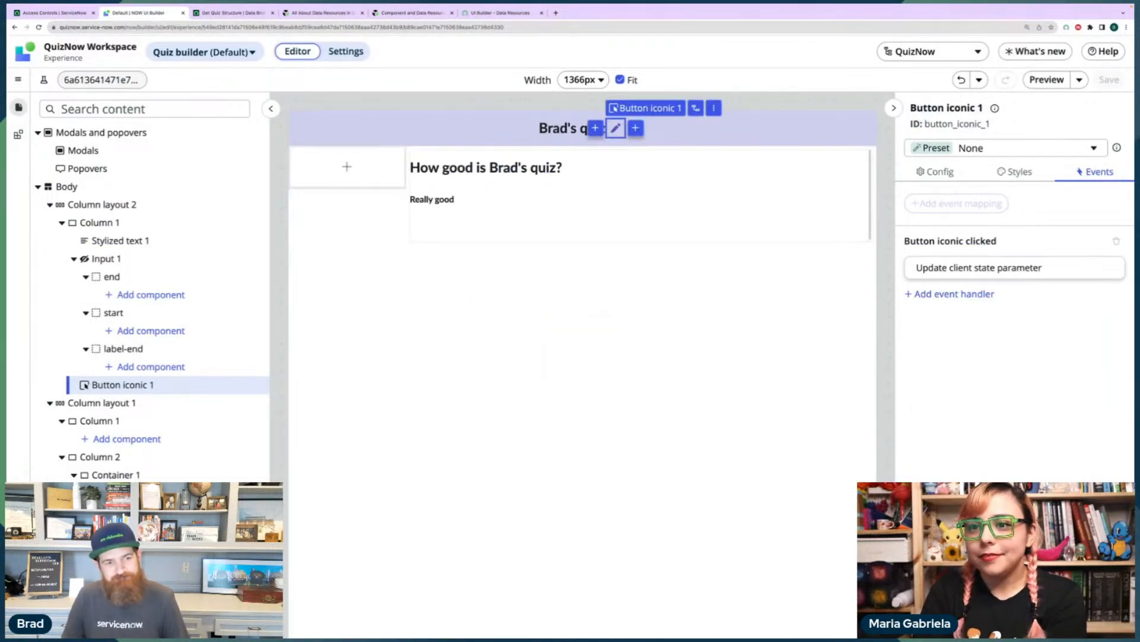
pyautogui.click(34, 626)
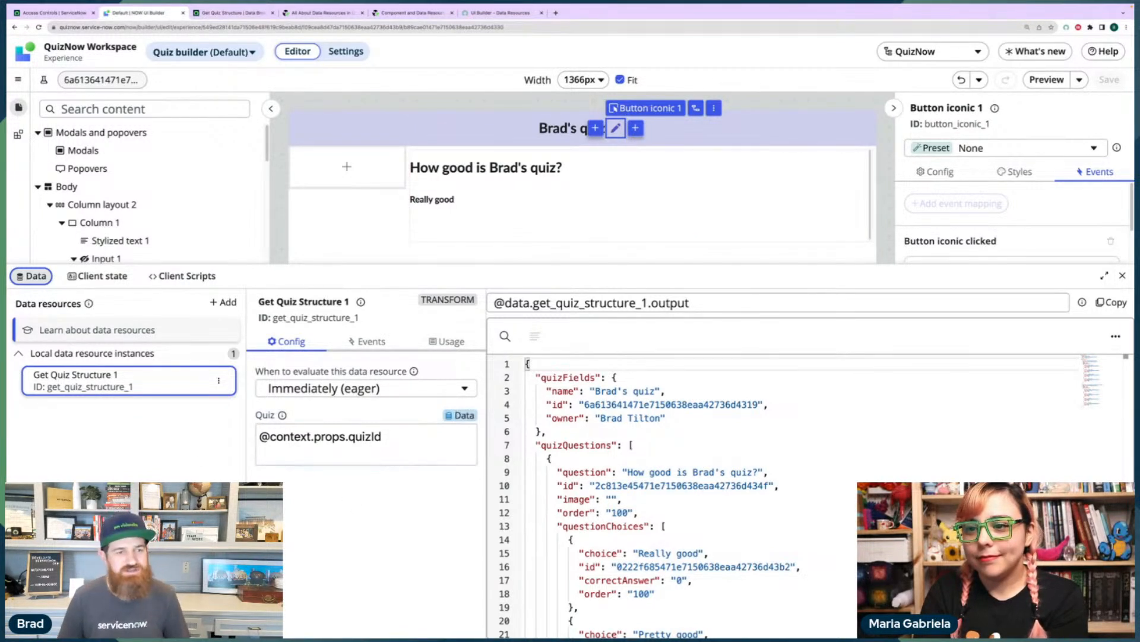
# Add an Update Record data resource from the Global application to the page and close the data resources.
pyautogui.click(224, 303)
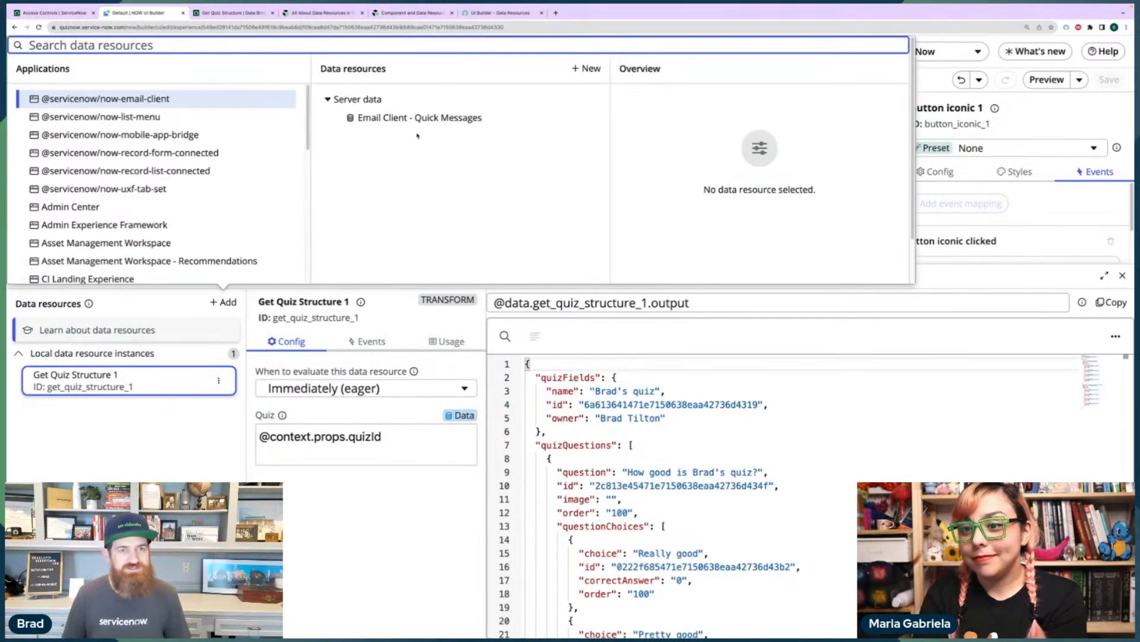
pyautogui.write('update')
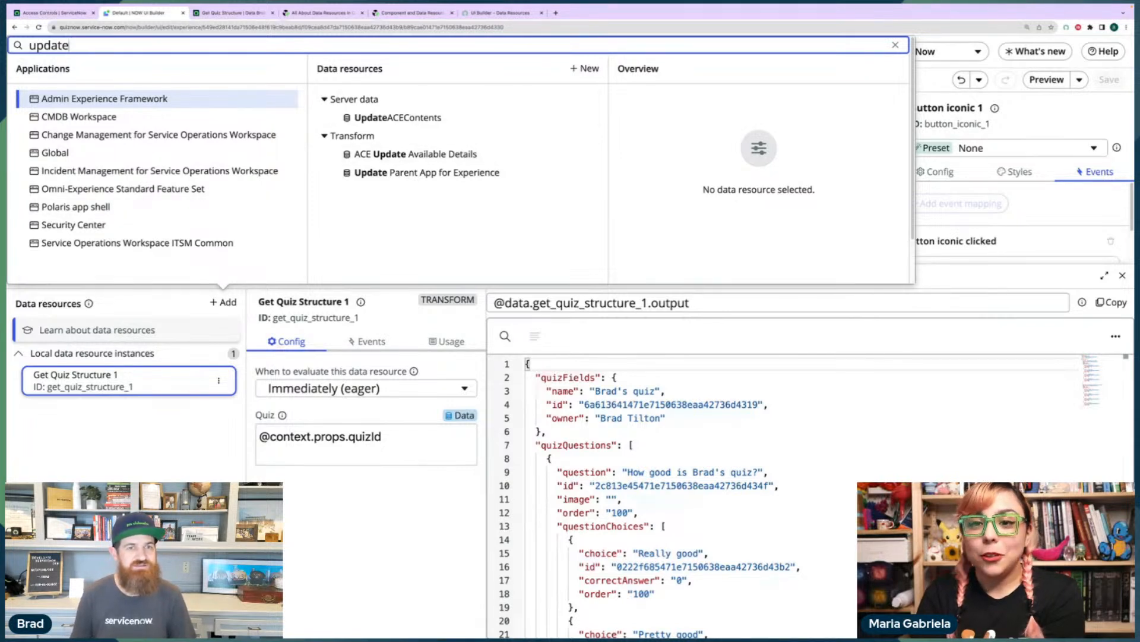
pyautogui.write('rec')
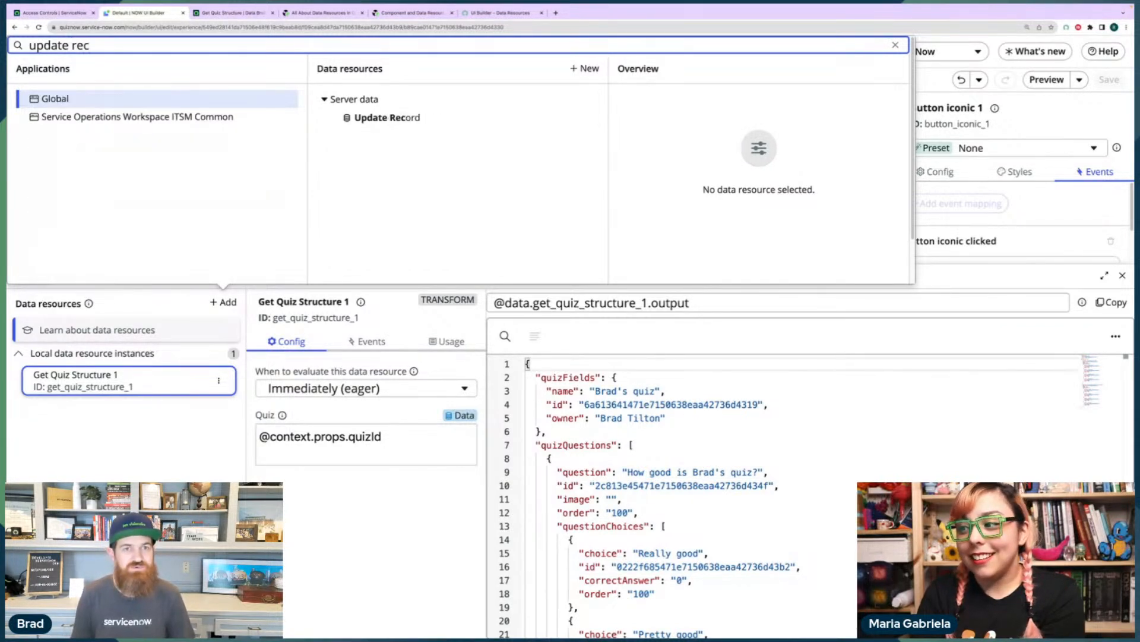
pyautogui.click(386, 117)
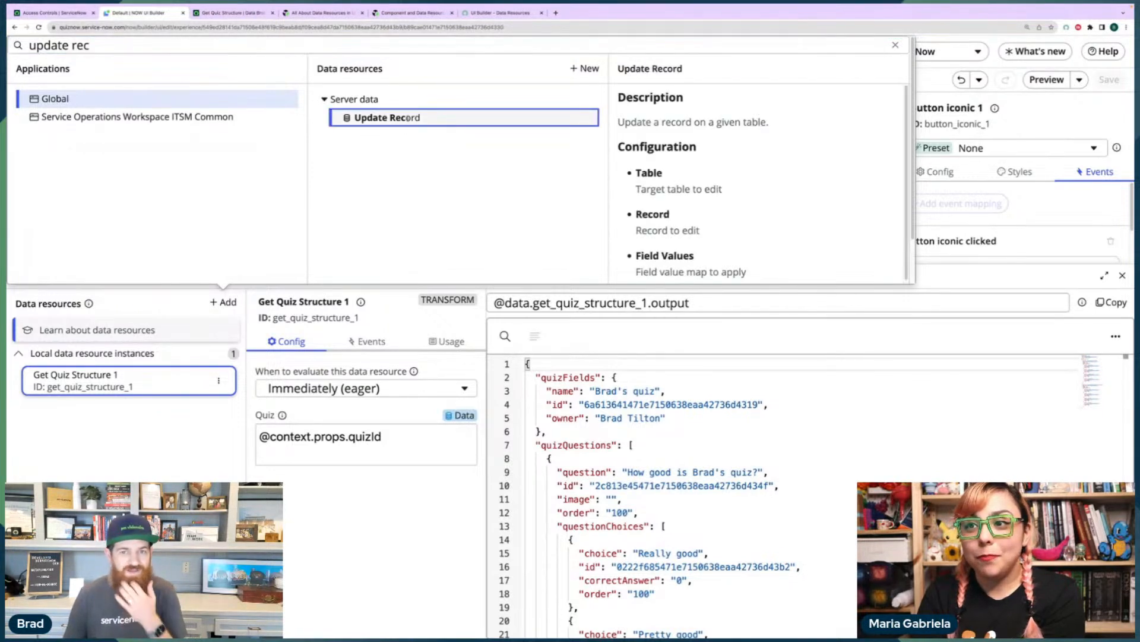
pyautogui.scroll(-2, 849, 224)
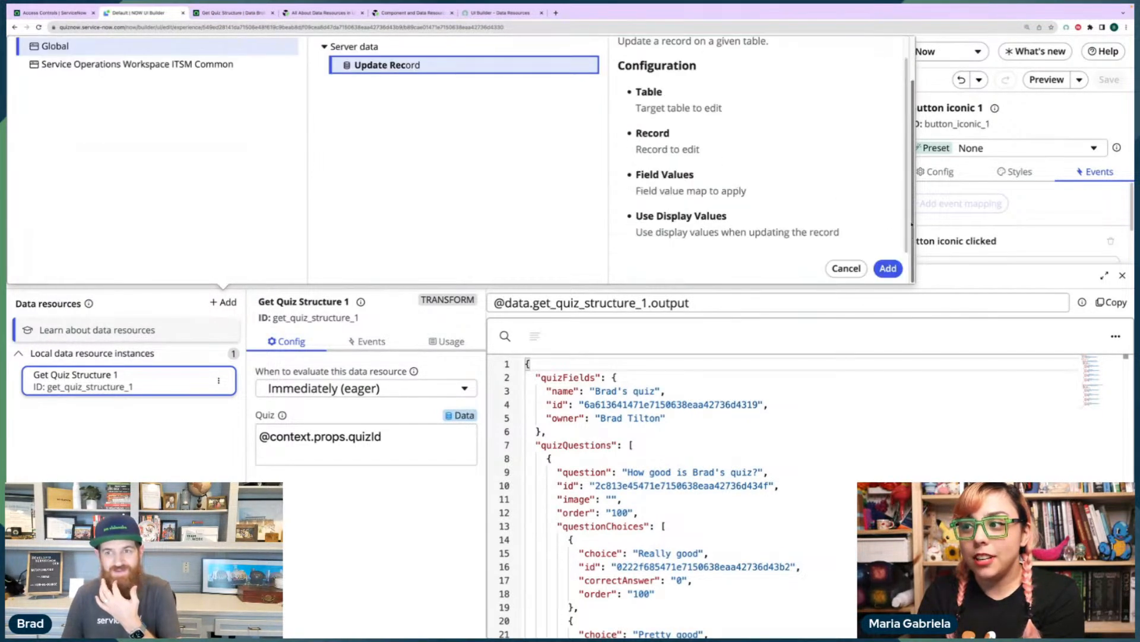
pyautogui.click(887, 268)
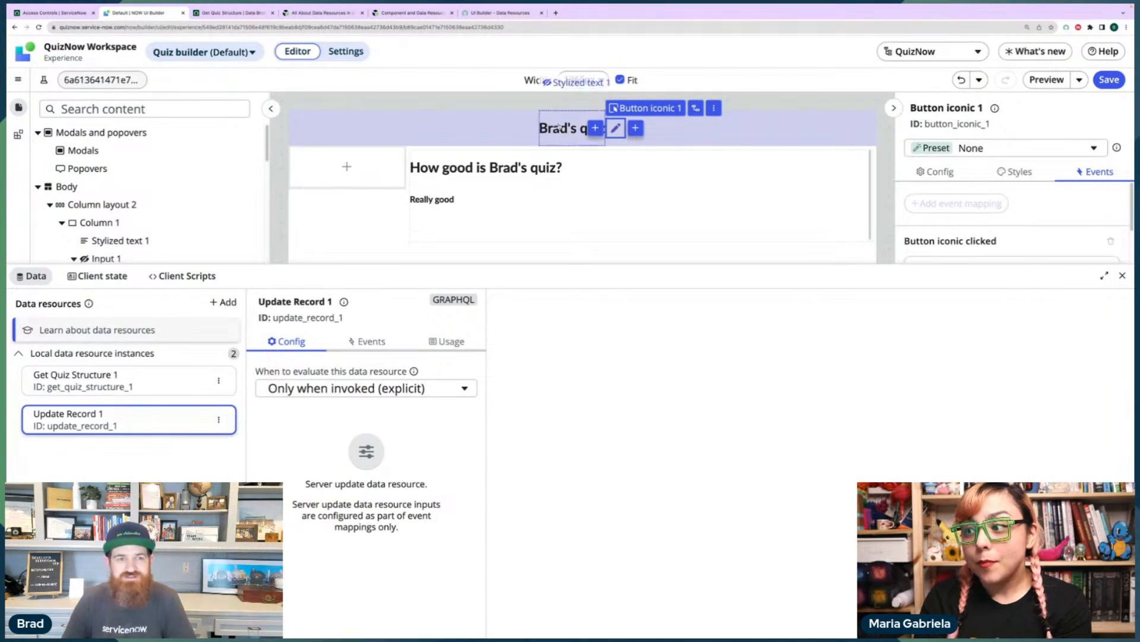
pyautogui.click(1123, 276)
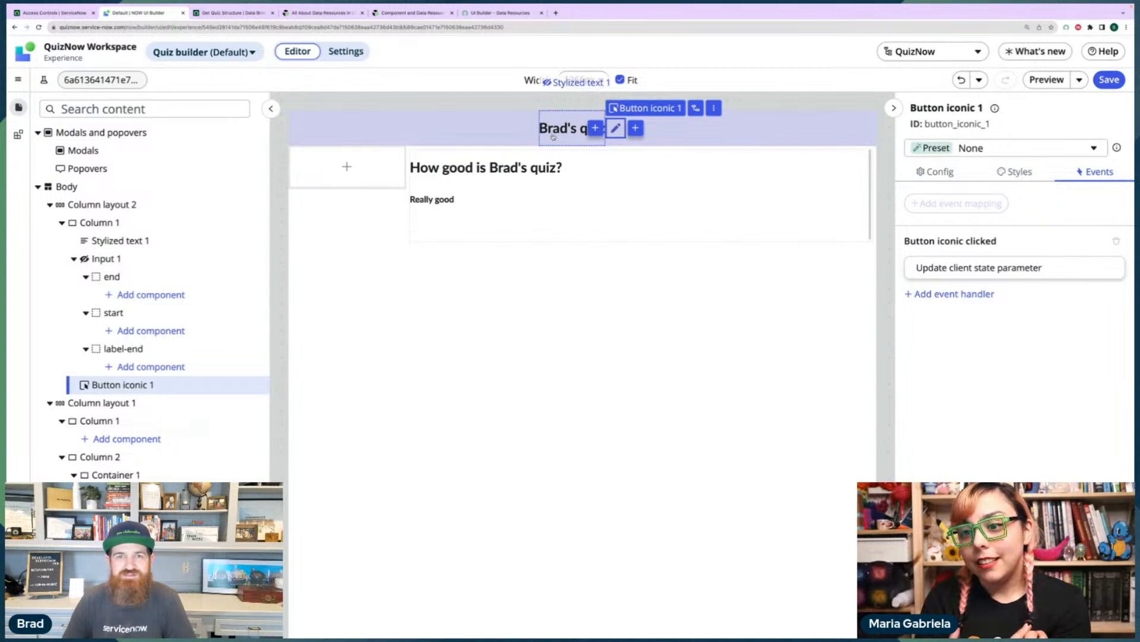
pyautogui.click(113, 259)
pyautogui.click(1099, 147)
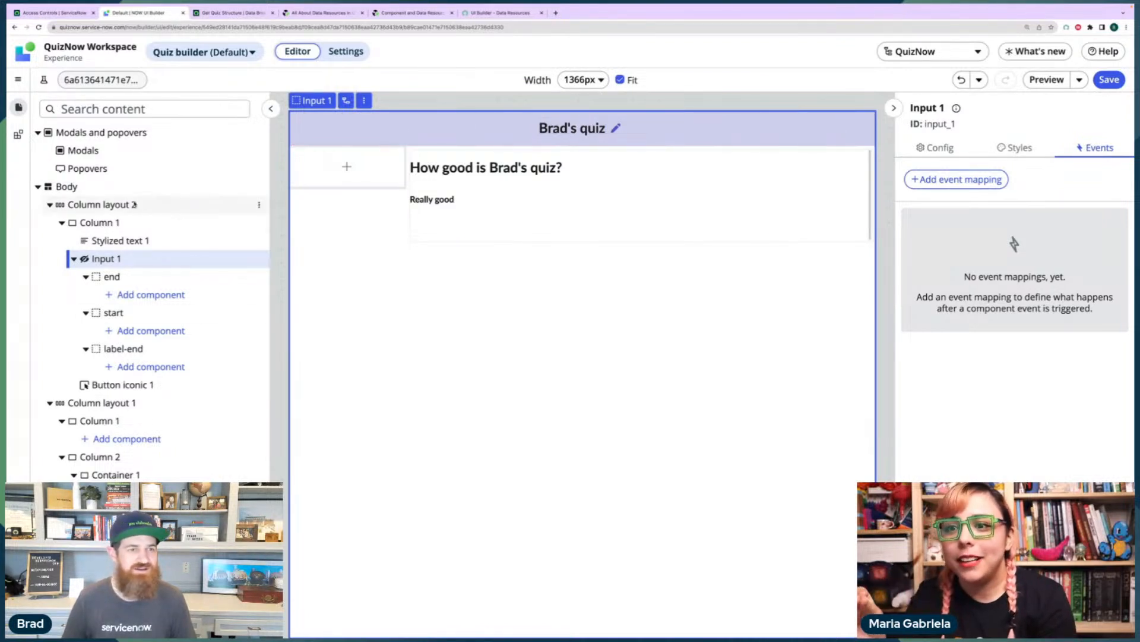
pyautogui.click(91, 205)
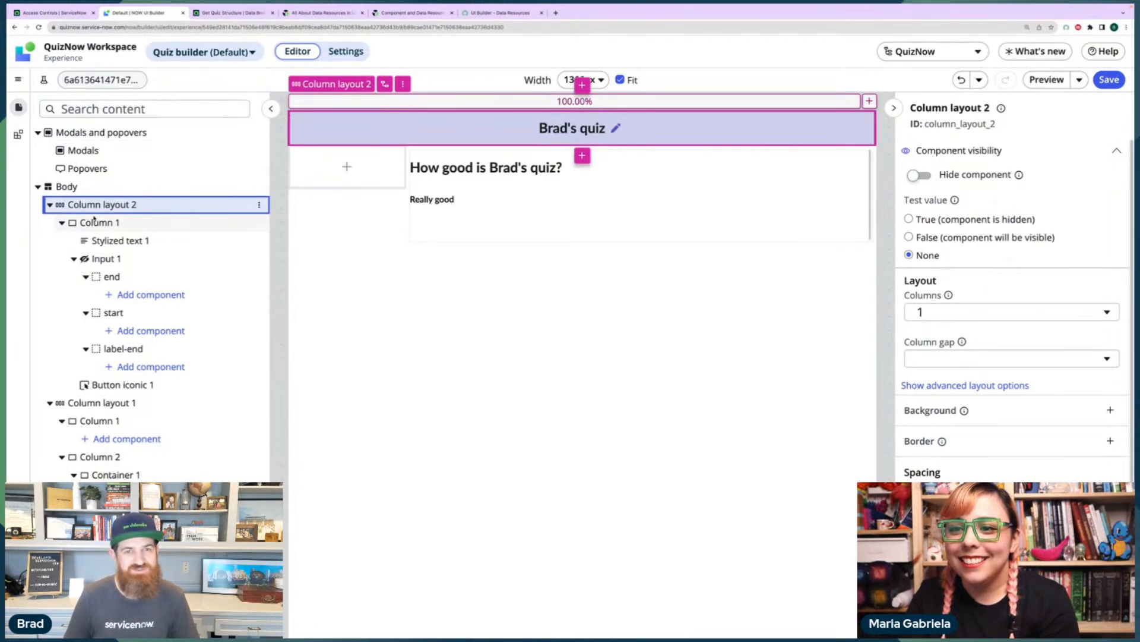
# Add a Button component to the empty Column 1 of Column layout 1, label it Save and set its size to Large.
pyautogui.click(348, 167)
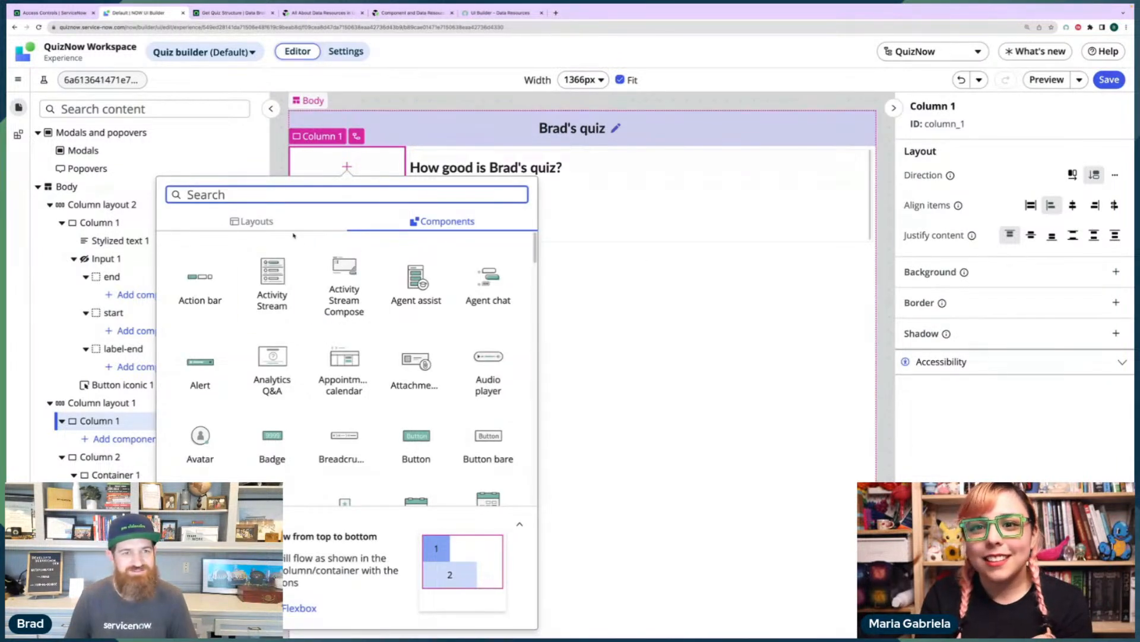
pyautogui.write('button')
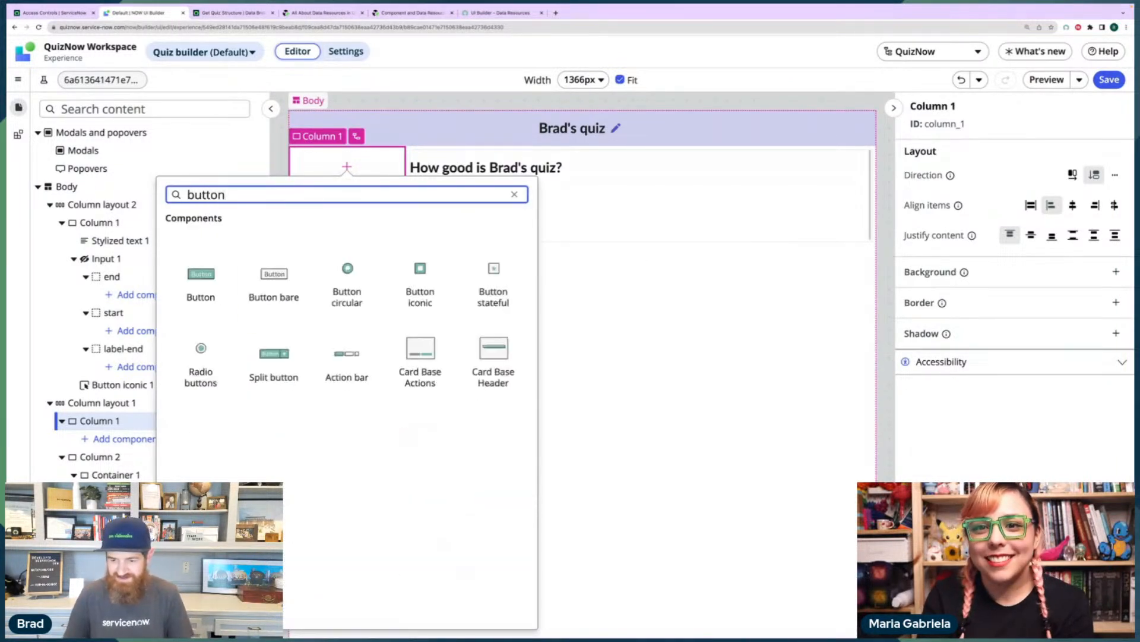
pyautogui.click(208, 275)
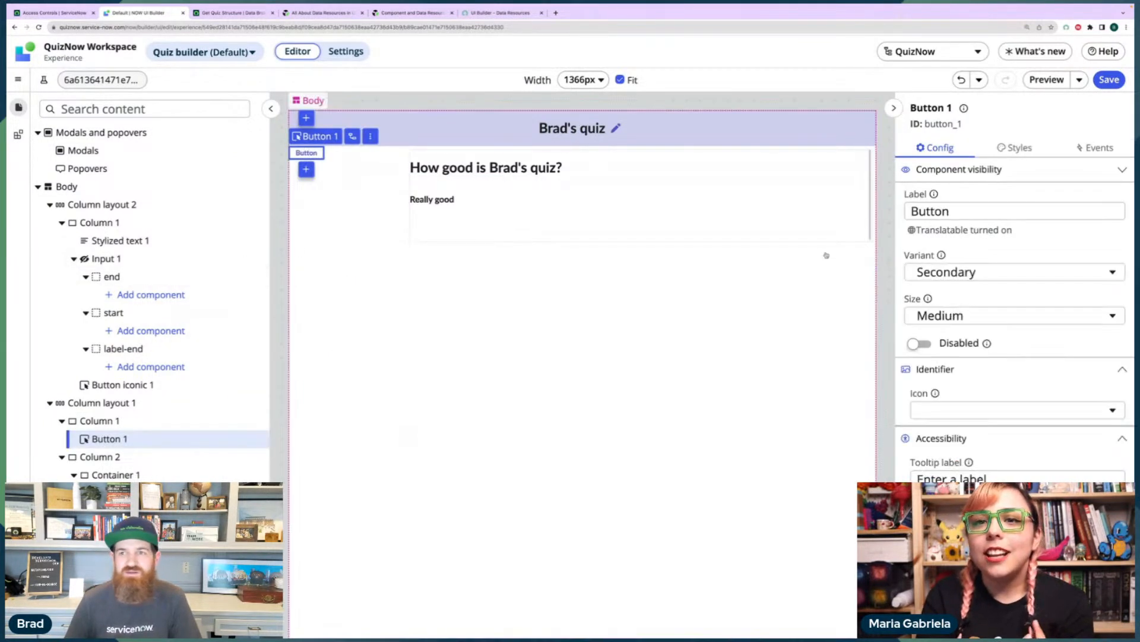
pyautogui.doubleClick(973, 211)
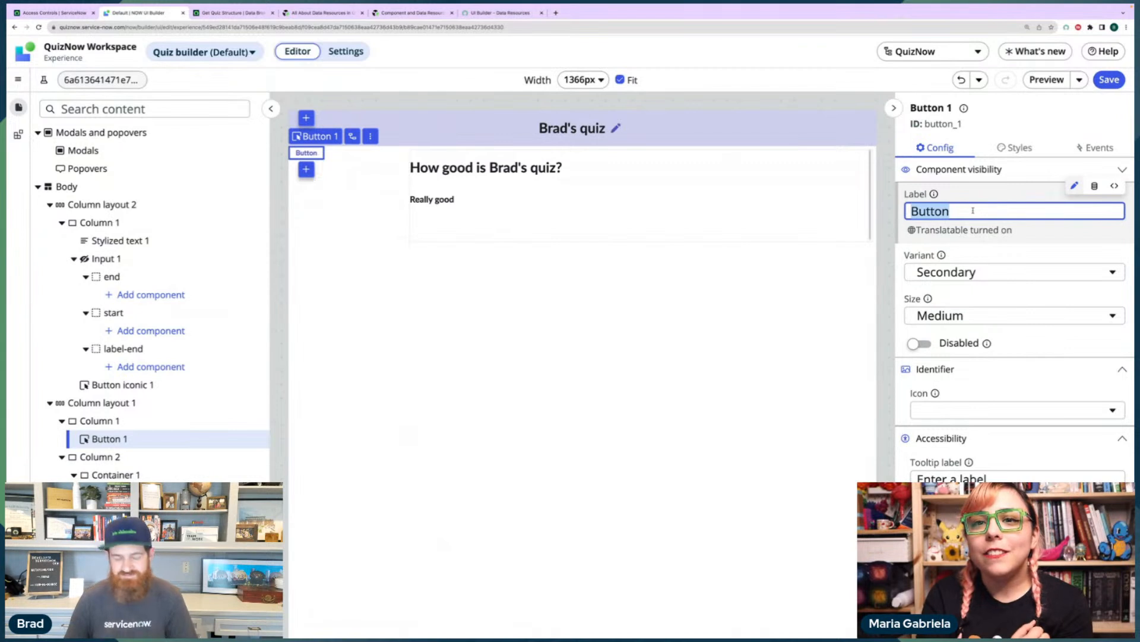
pyautogui.write('Save')
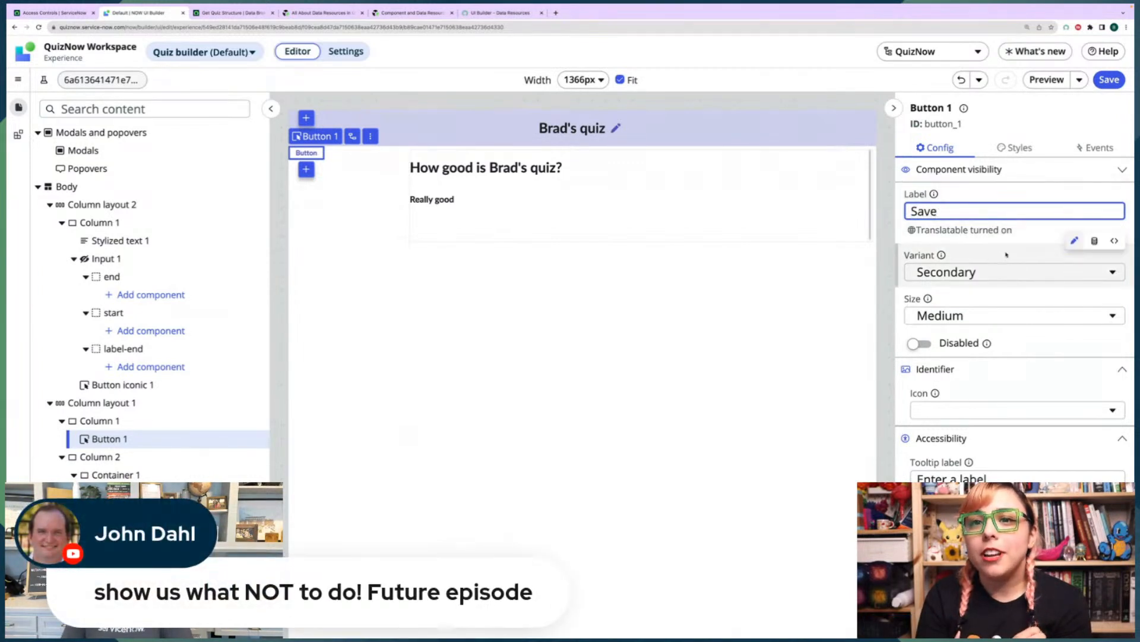
pyautogui.click(998, 317)
pyautogui.click(993, 381)
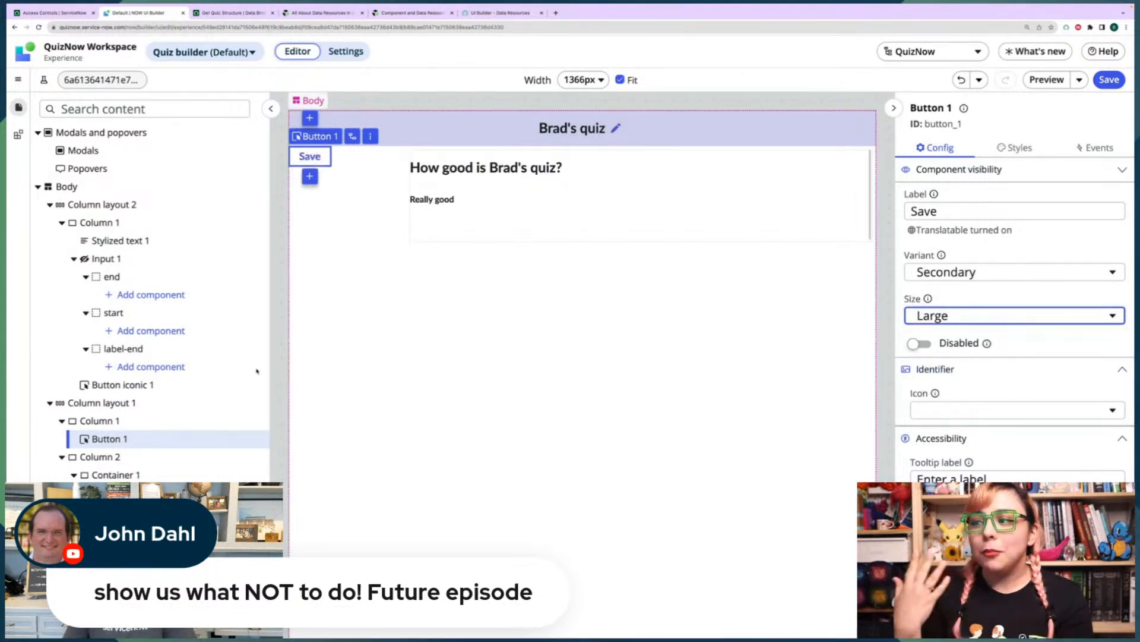
# Center the items in the button's column and give the Save button the Primary variant and the Save Outline icon.
pyautogui.click(118, 422)
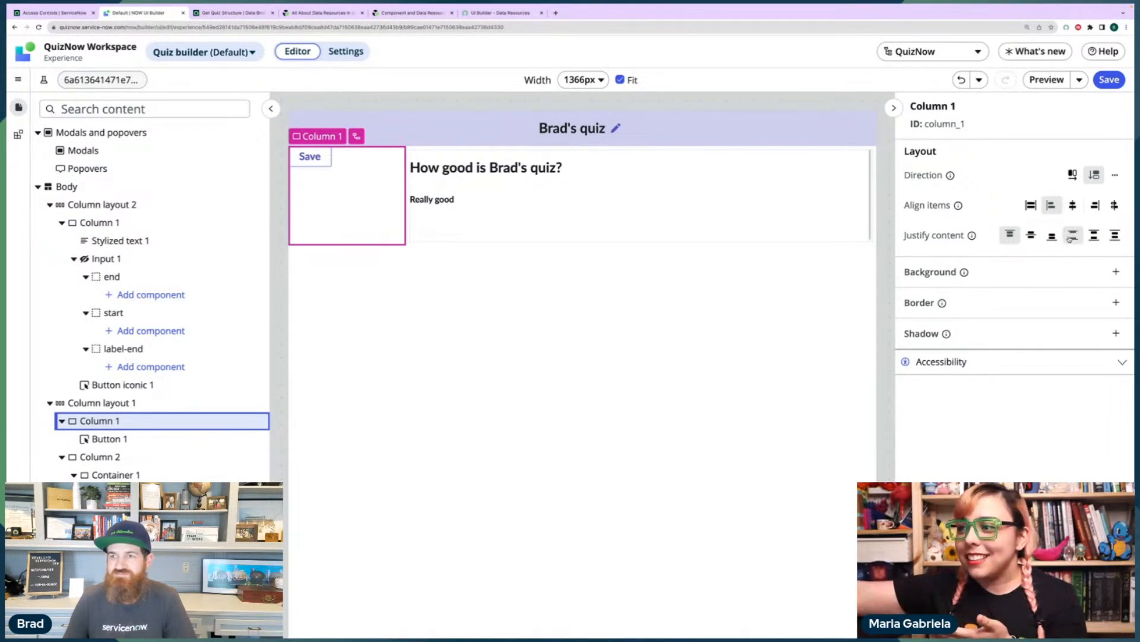
pyautogui.click(1073, 205)
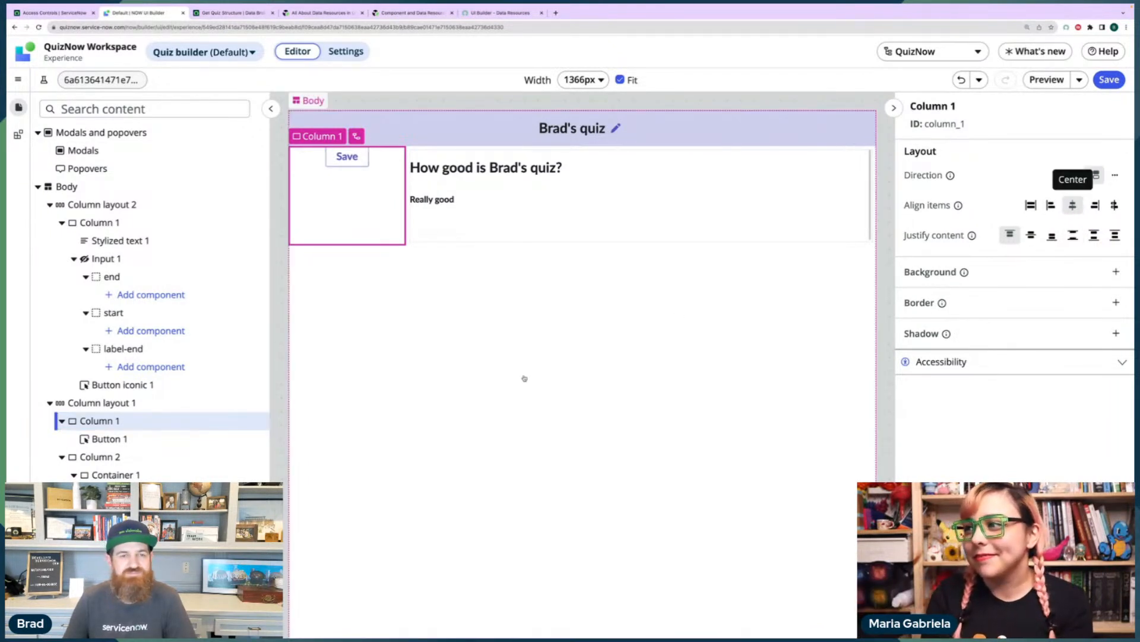
pyautogui.click(346, 157)
pyautogui.click(992, 272)
pyautogui.click(992, 292)
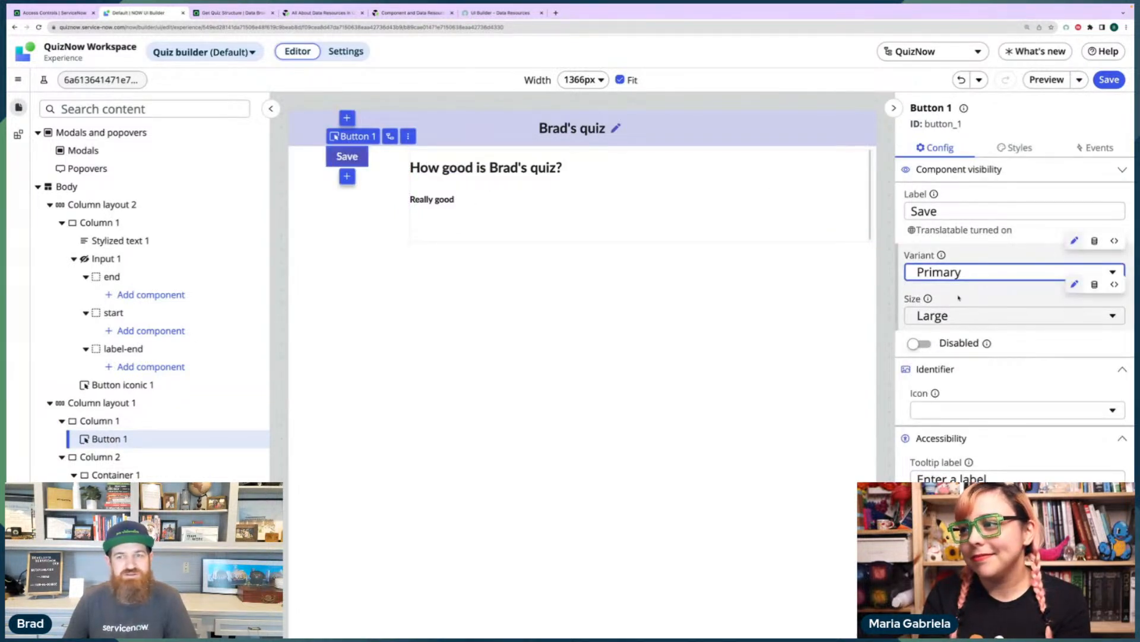
pyautogui.click(997, 410)
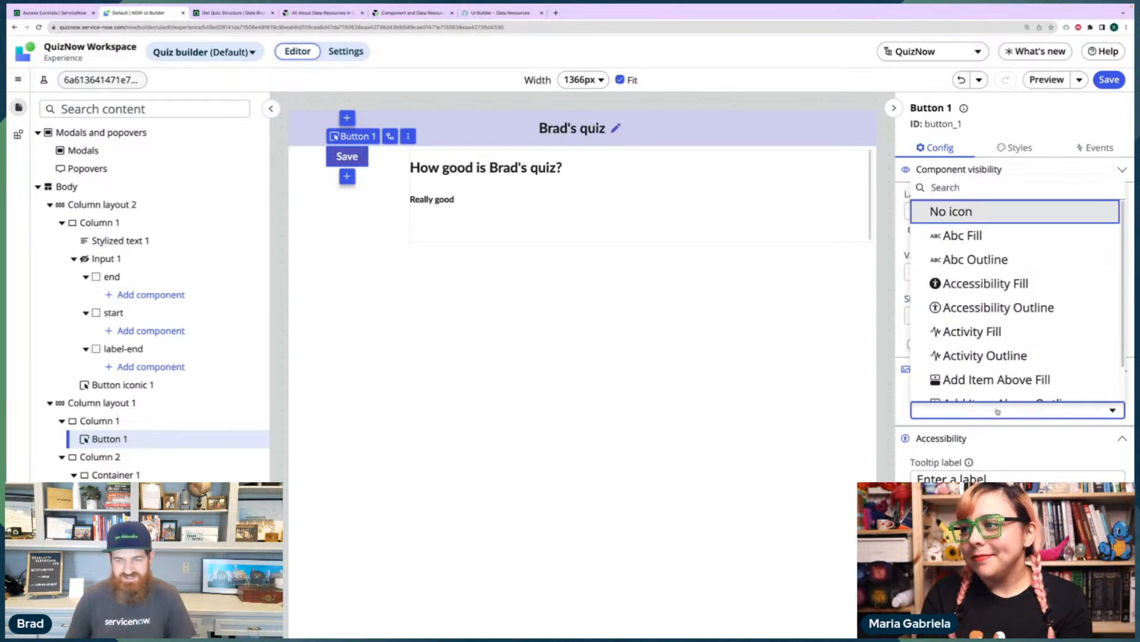
pyautogui.write('save')
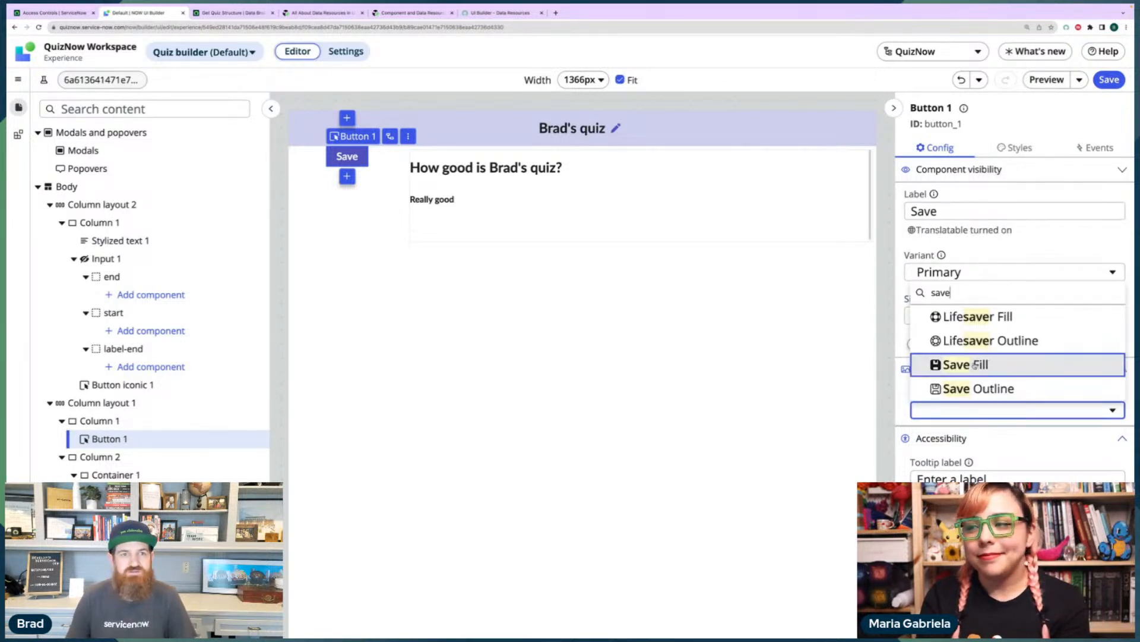
pyautogui.click(977, 388)
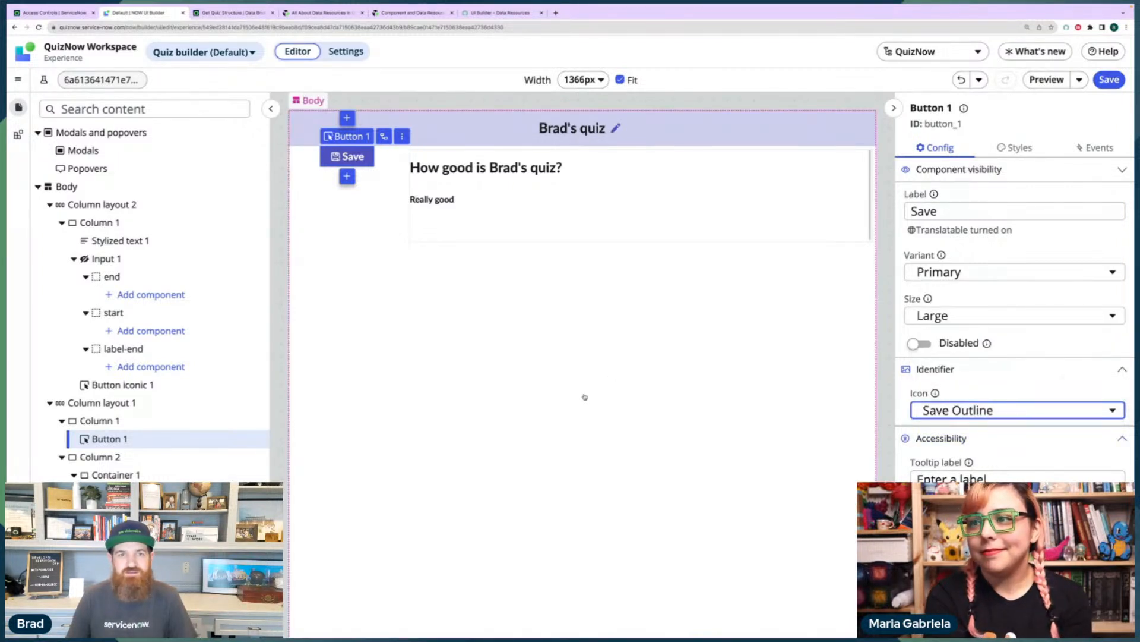
# Add a client state parameter named quizTitle to the page.
pyautogui.click(563, 390)
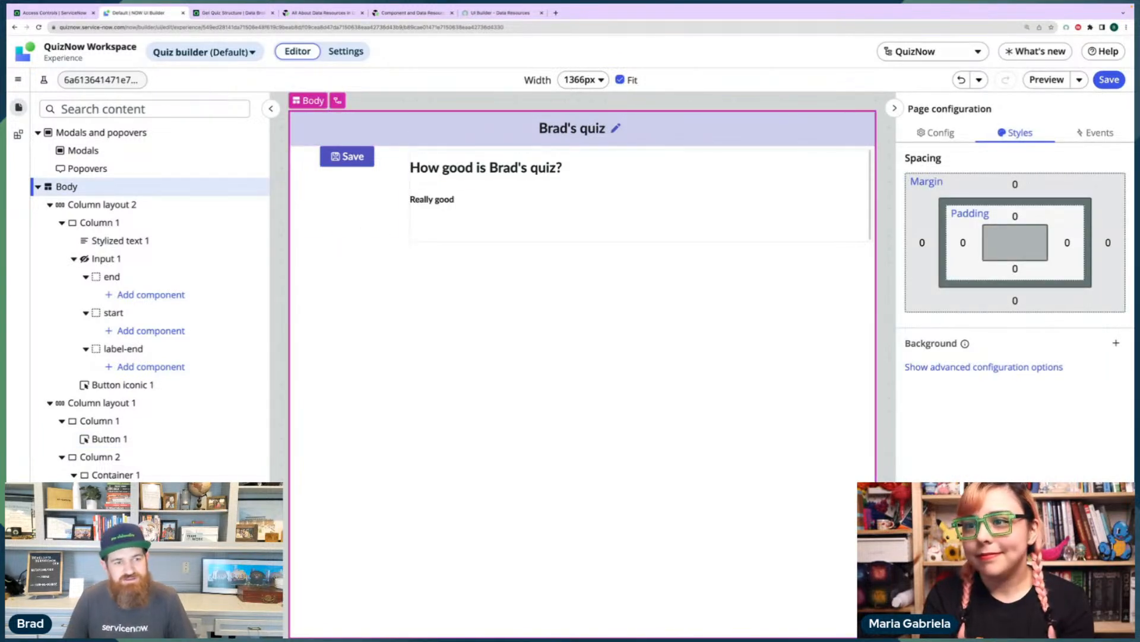
pyautogui.click(18, 598)
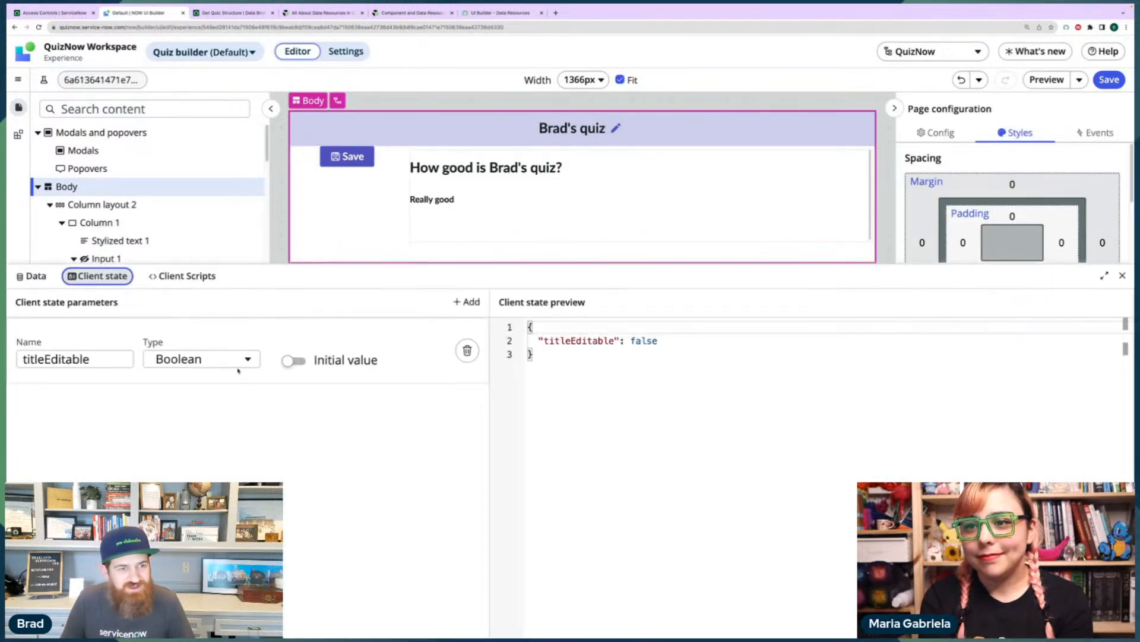
pyautogui.click(468, 302)
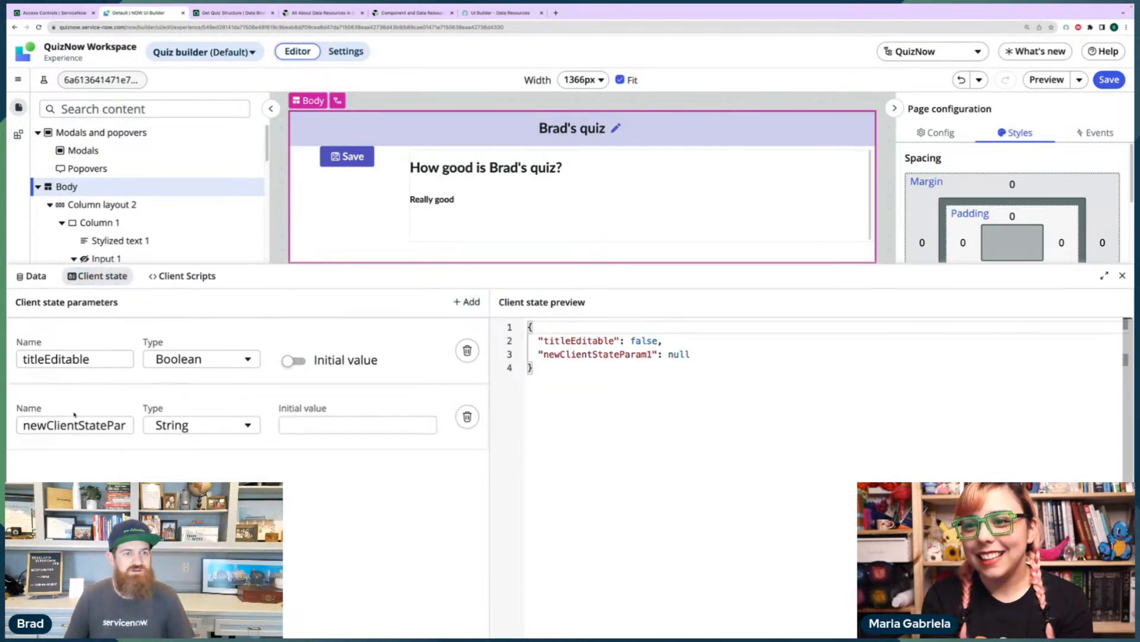
pyautogui.doubleClick(74, 424)
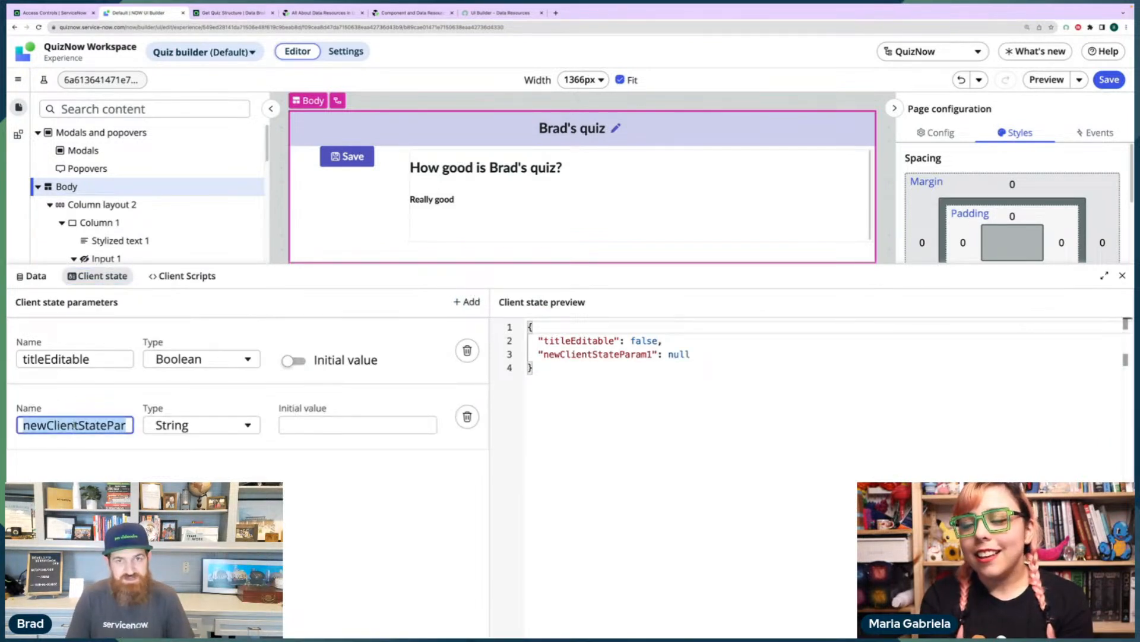
pyautogui.write('quizTitle')
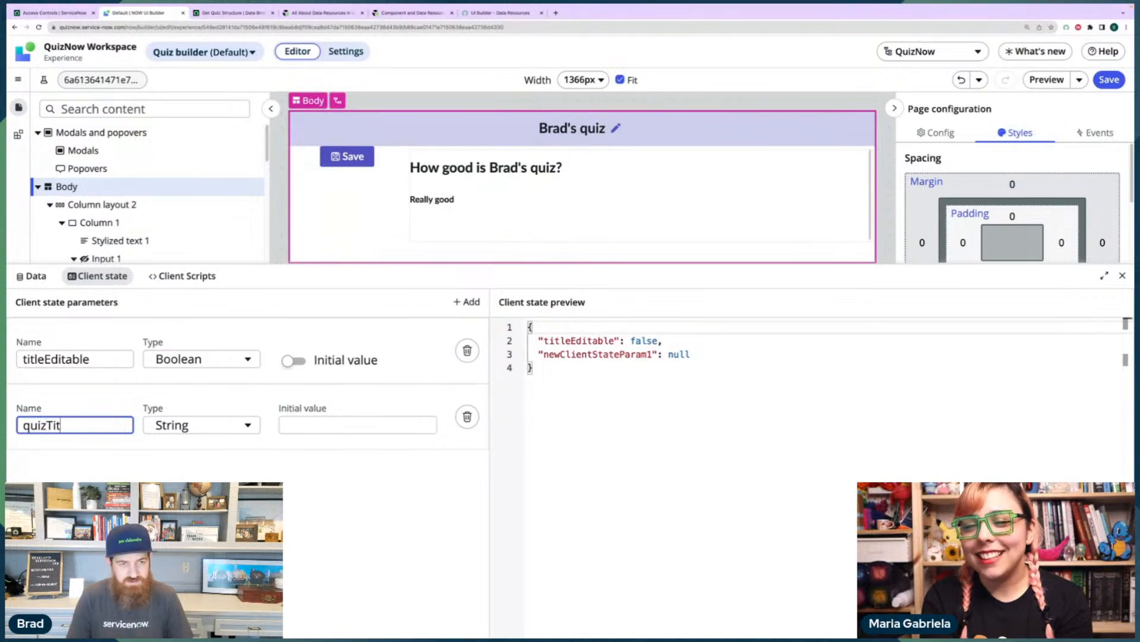
pyautogui.click(83, 450)
pyautogui.moveTo(316, 423)
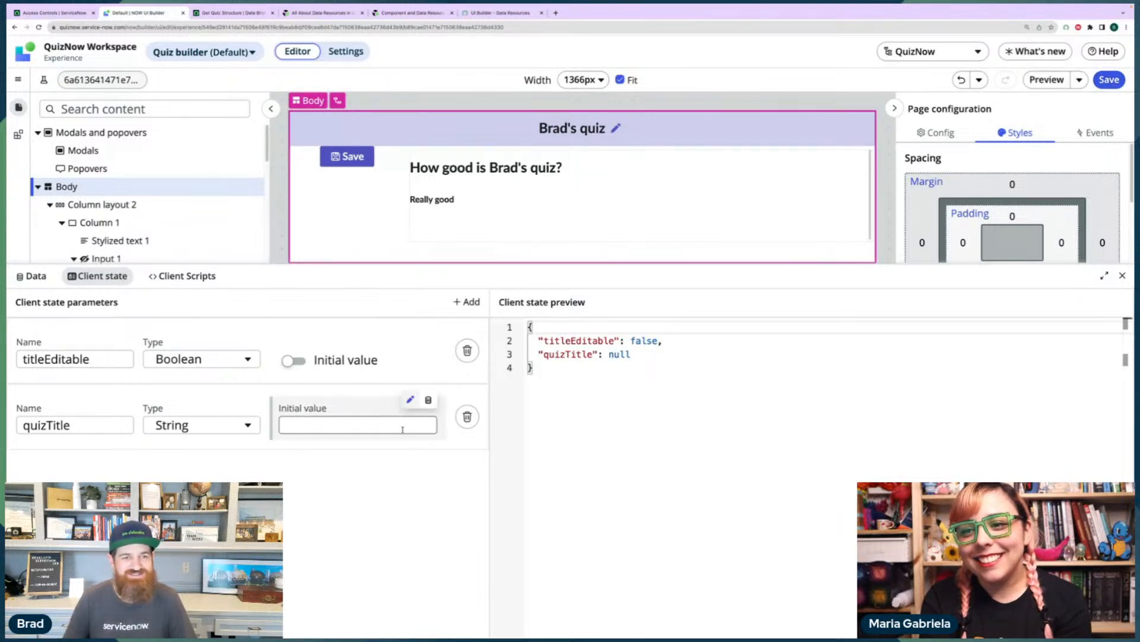
pyautogui.click(326, 424)
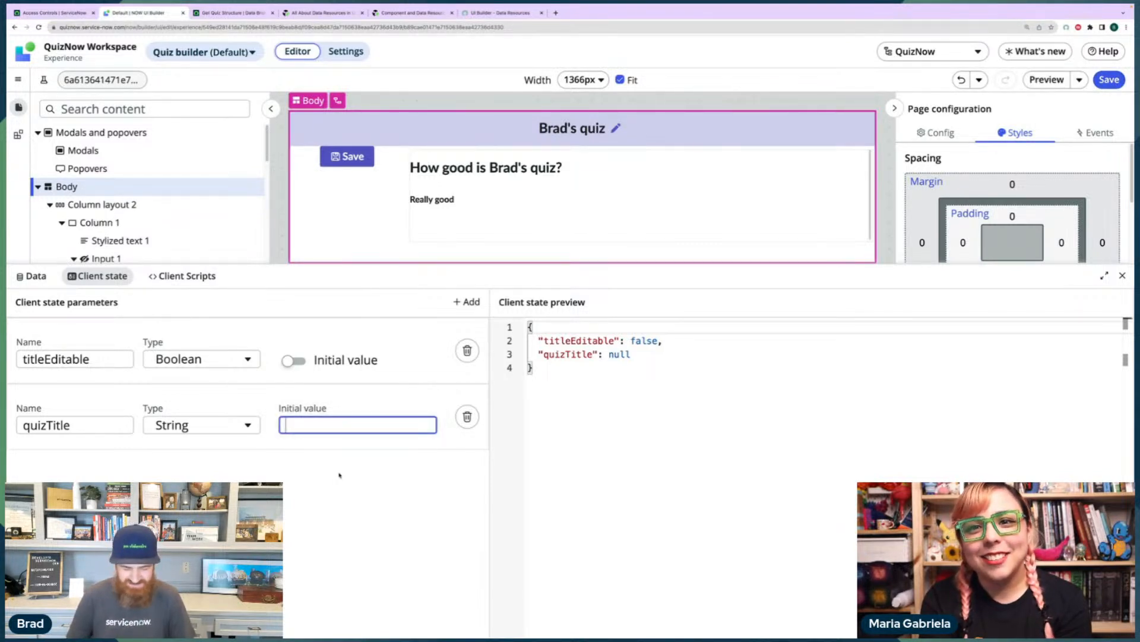
pyautogui.write('@#data.')
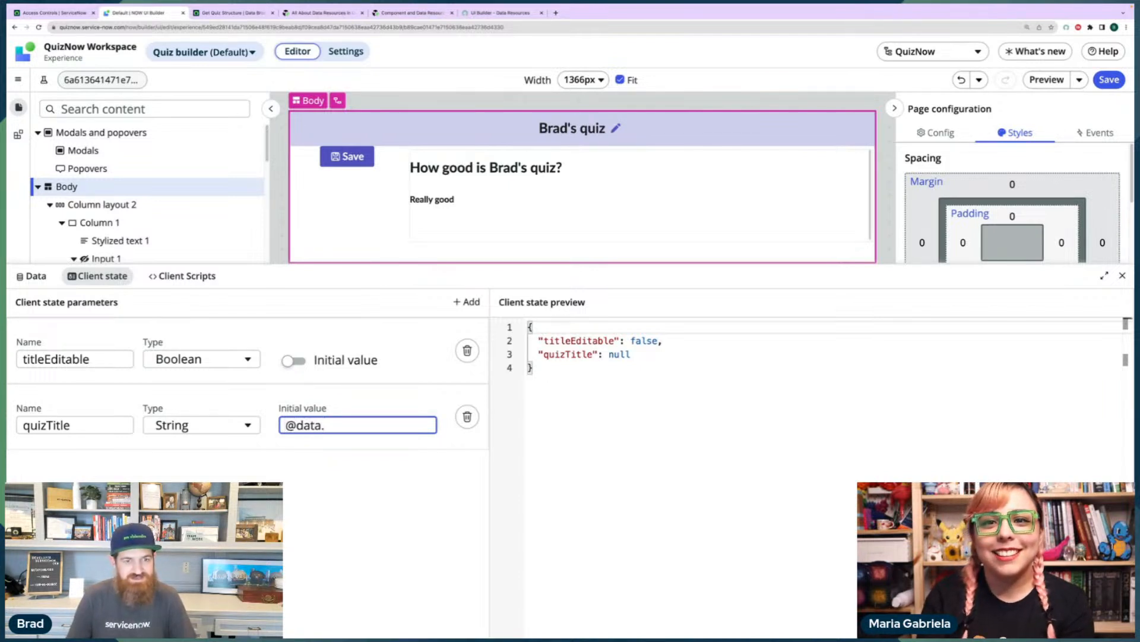
pyautogui.press('super+BackSpace')
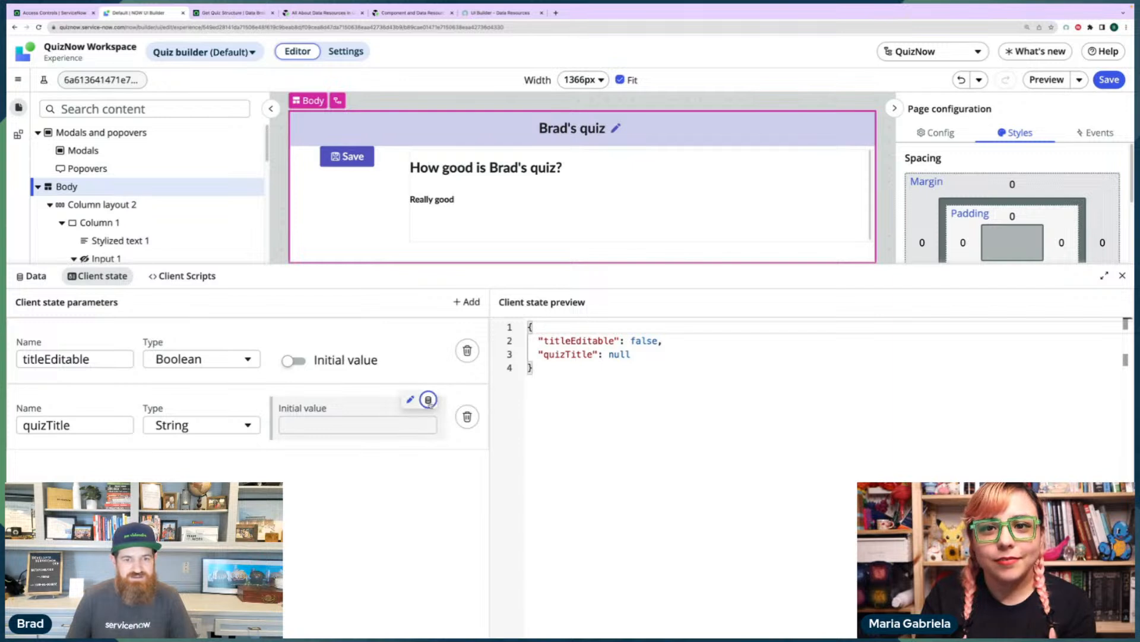
pyautogui.write('@data')
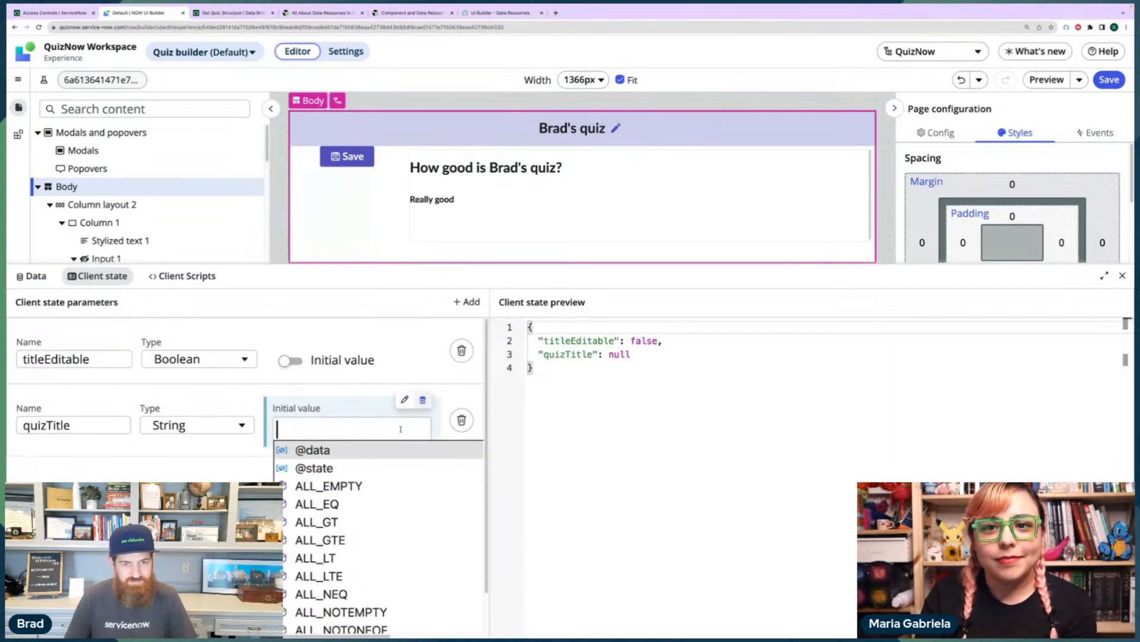
pyautogui.write('.')
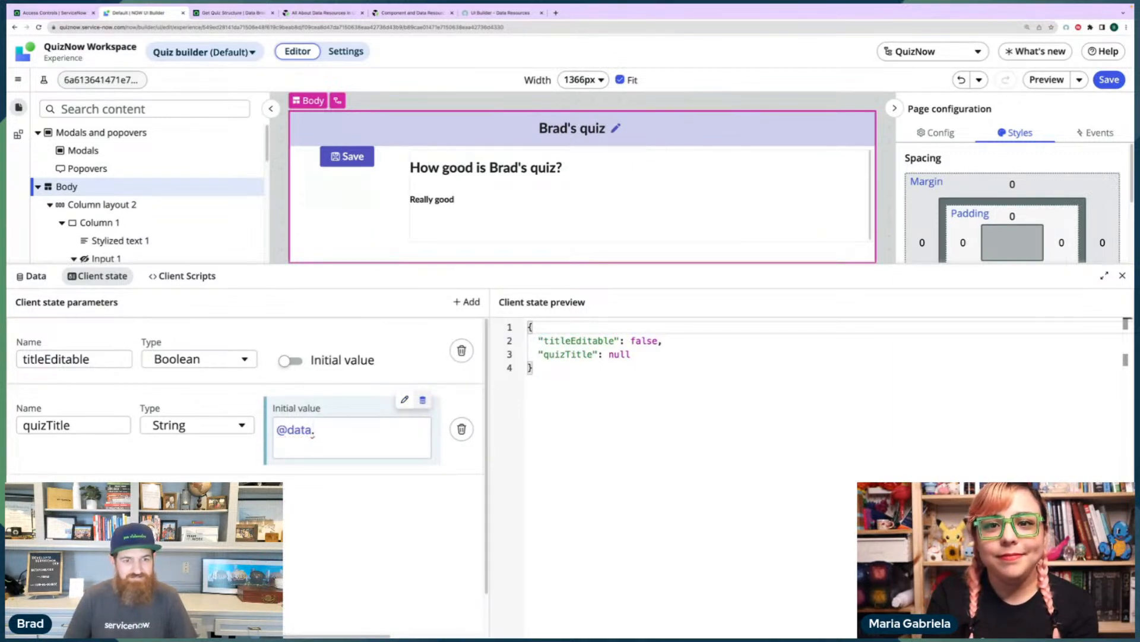
pyautogui.press('BackSpace')
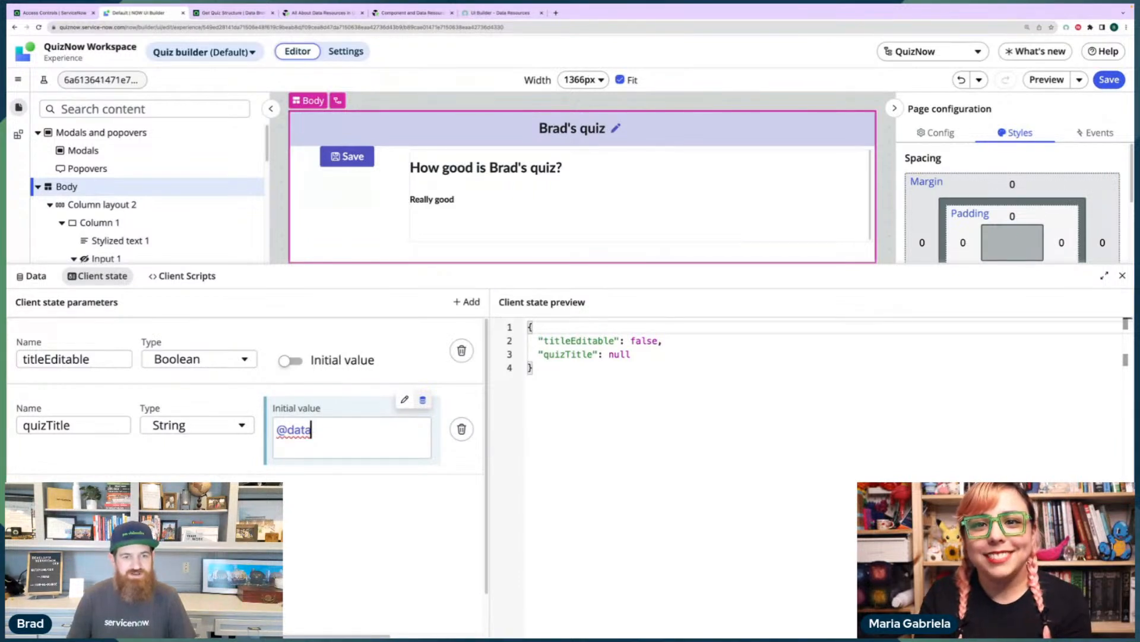
pyautogui.write('.')
pyautogui.write('g')
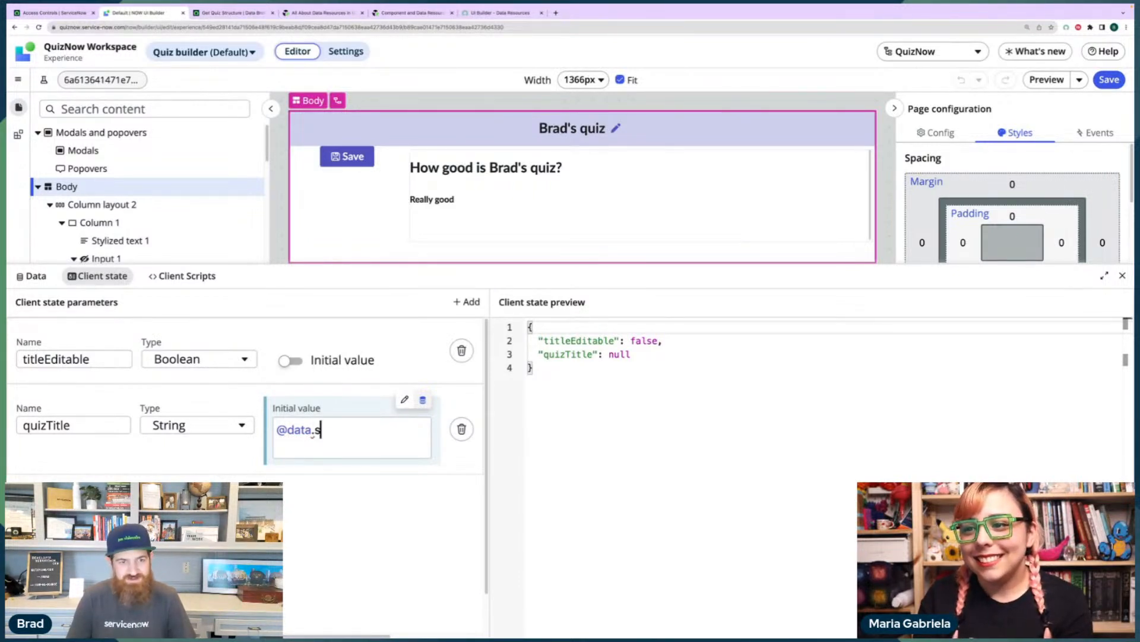
pyautogui.press('BackSpace')
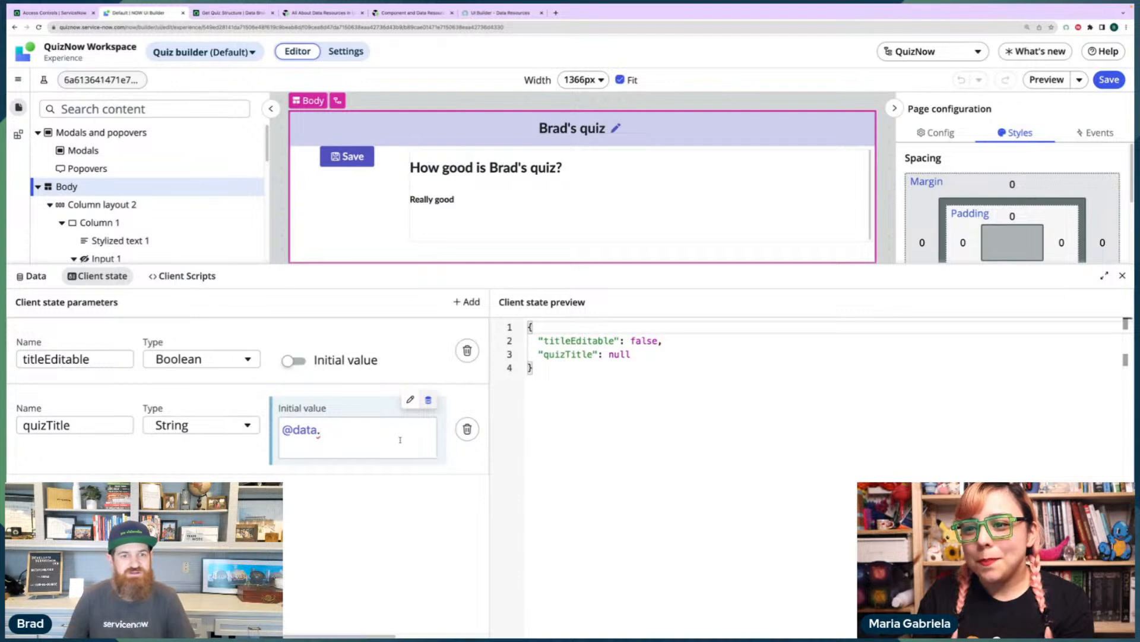
pyautogui.click(35, 277)
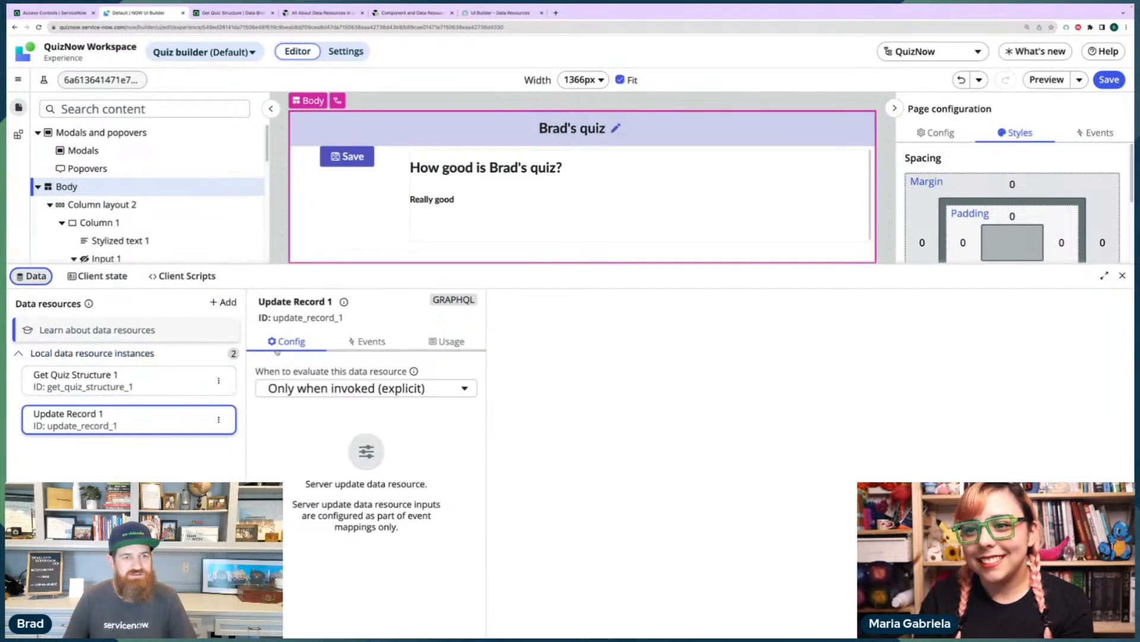
pyautogui.click(169, 379)
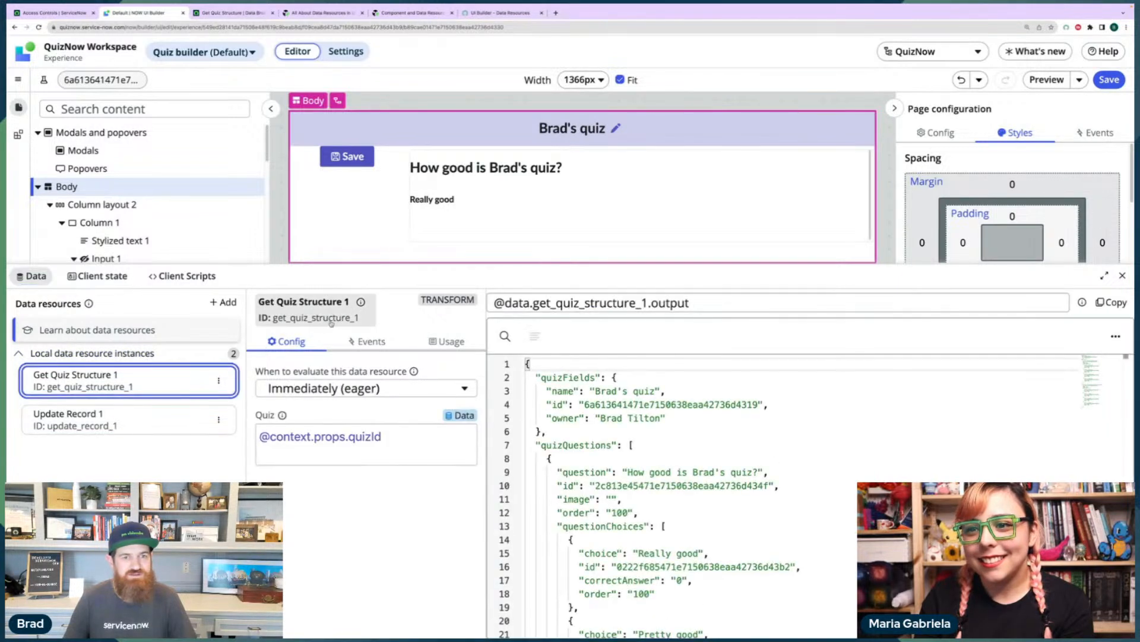
pyautogui.click(360, 301)
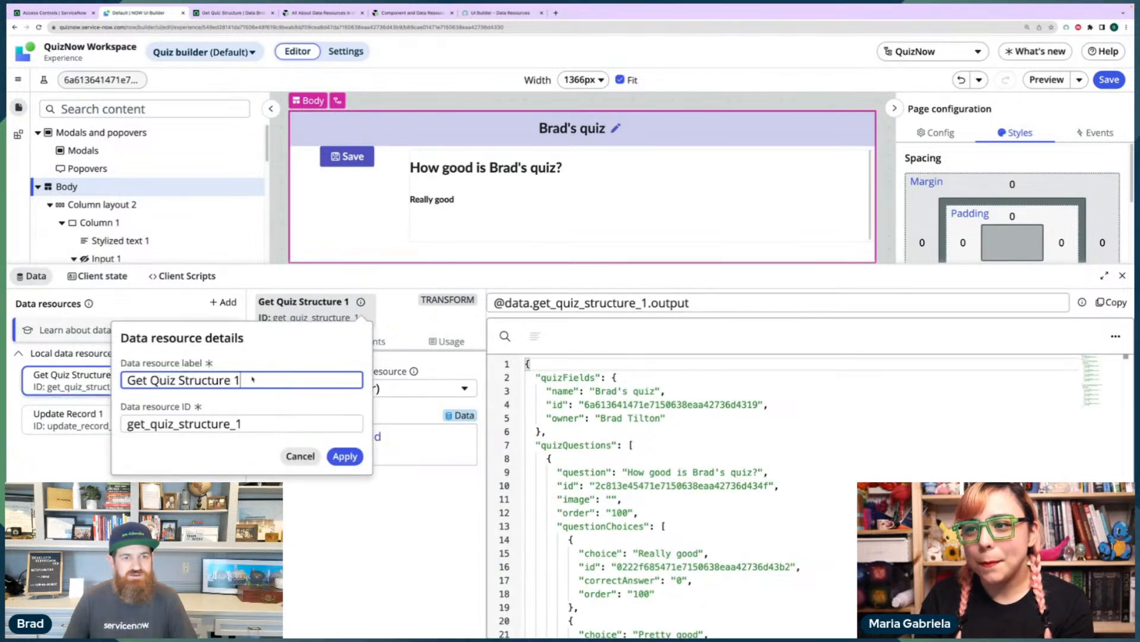
pyautogui.doubleClick(229, 429)
pyautogui.press('super+c')
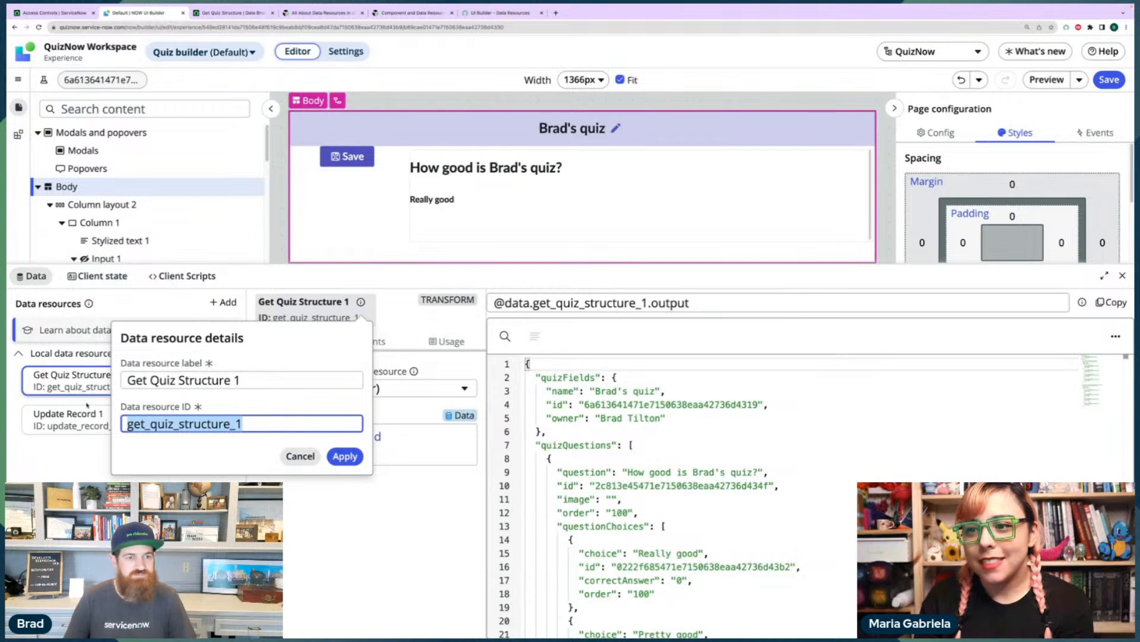
pyautogui.click(300, 456)
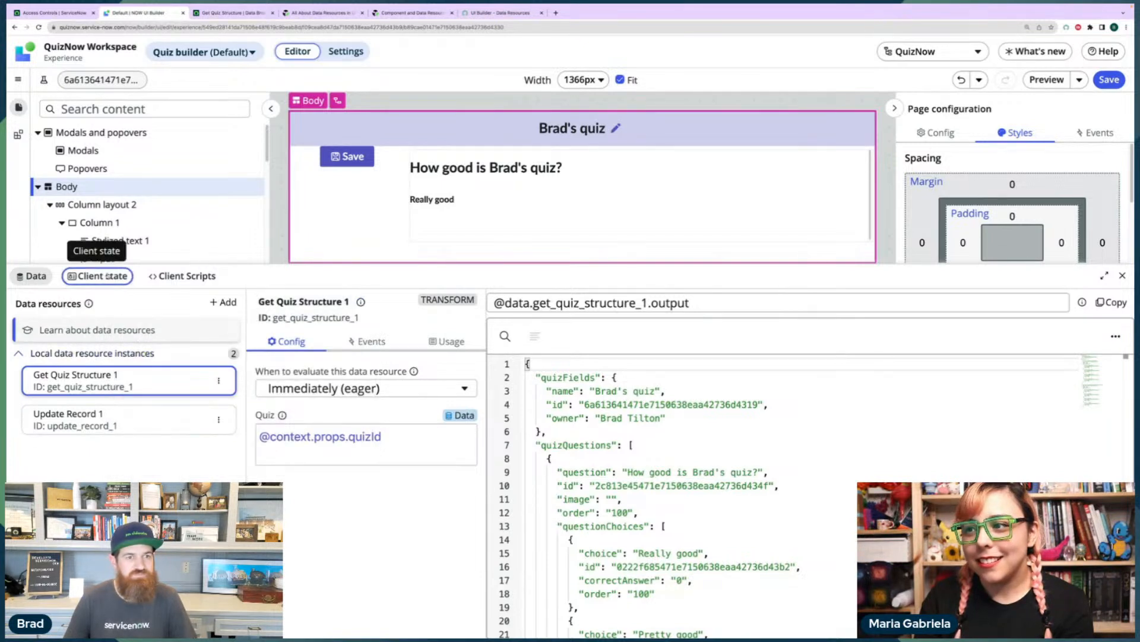
pyautogui.click(98, 275)
pyautogui.click(319, 429)
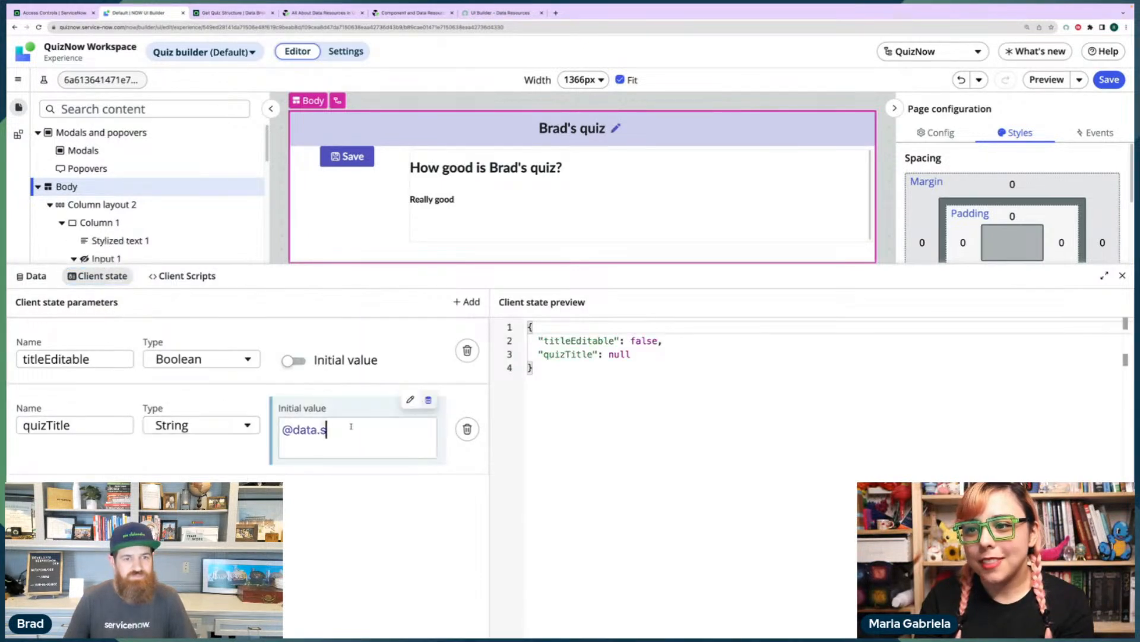
pyautogui.press('super+v')
pyautogui.write('.')
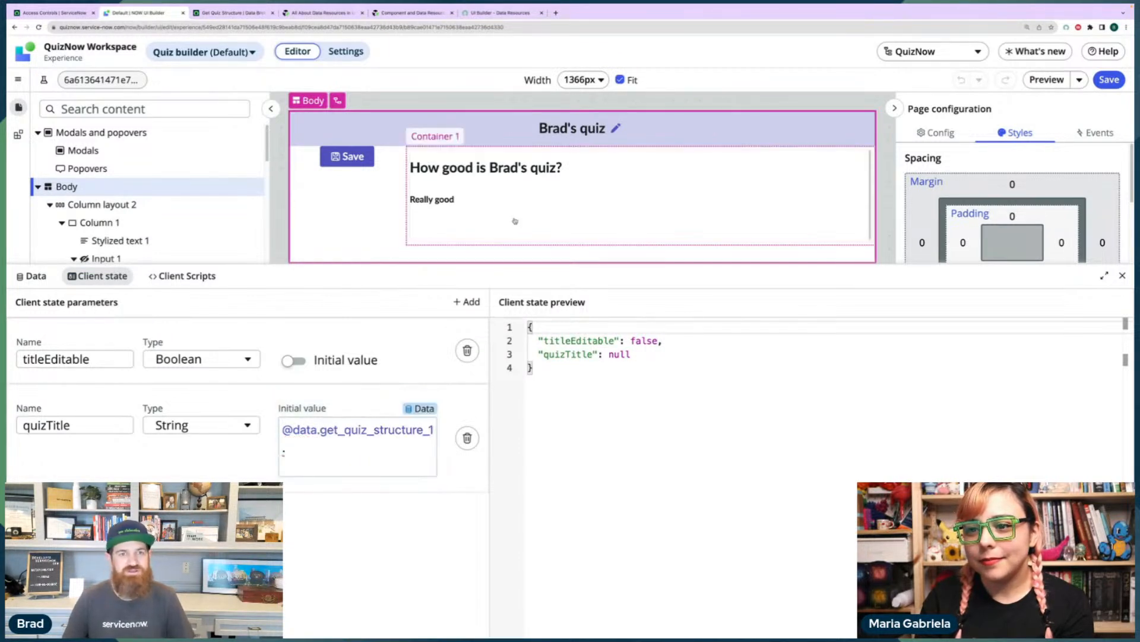
pyautogui.click(575, 128)
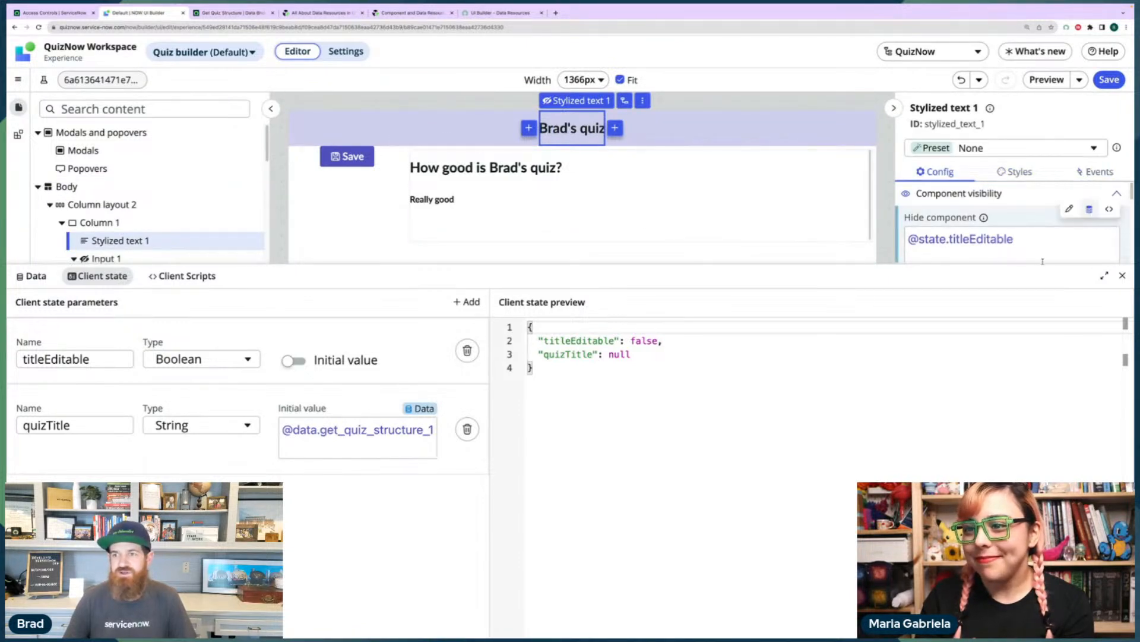
pyautogui.click(1121, 276)
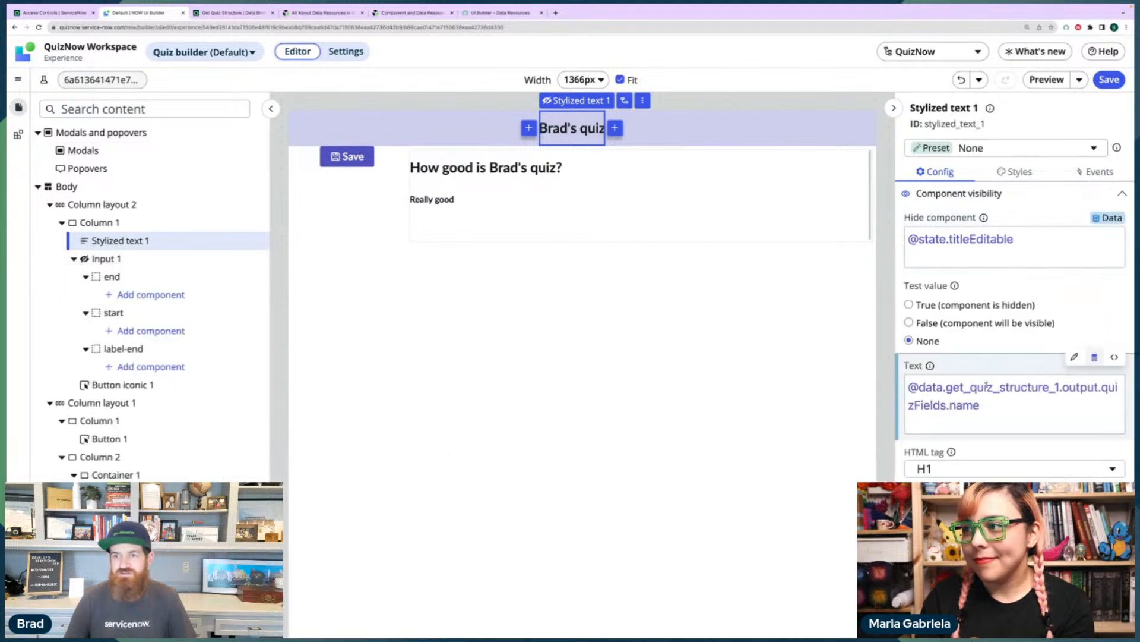
pyautogui.tripleClick(986, 387)
pyautogui.hotkey('ctrl', 'c')
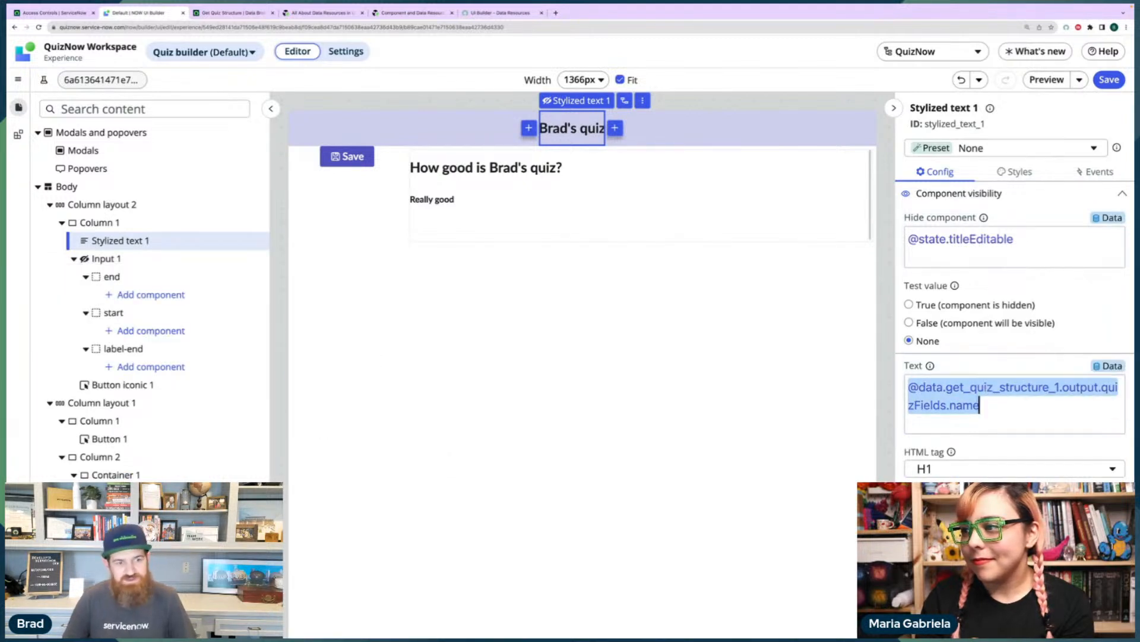
pyautogui.click(98, 625)
pyautogui.click(308, 434)
pyautogui.hotkey('ctrl', 'v')
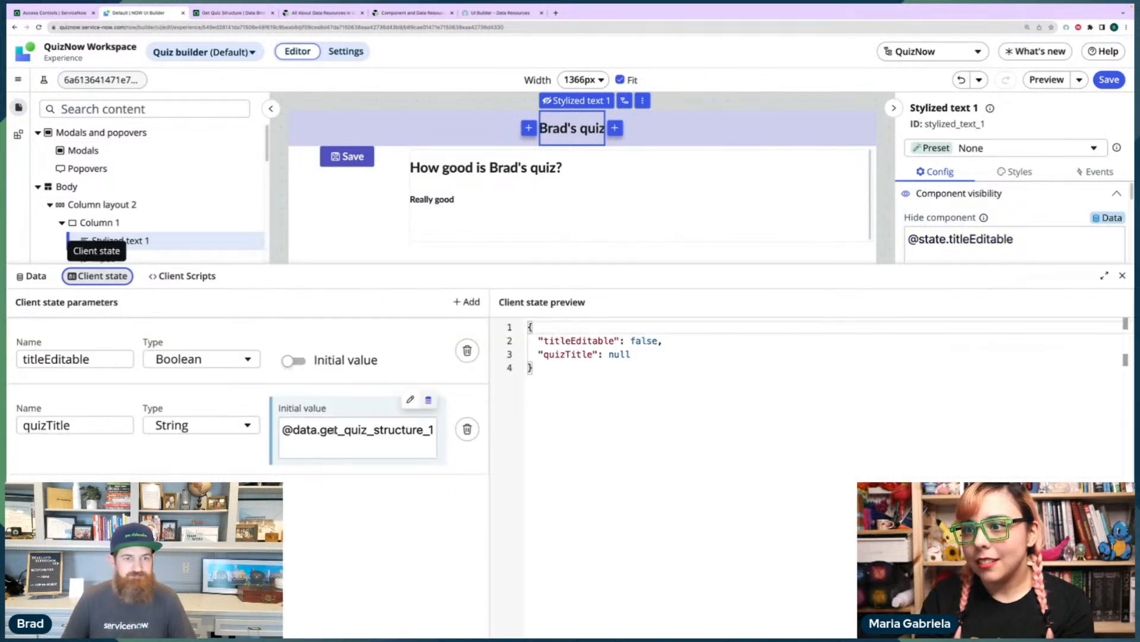
pyautogui.click(350, 521)
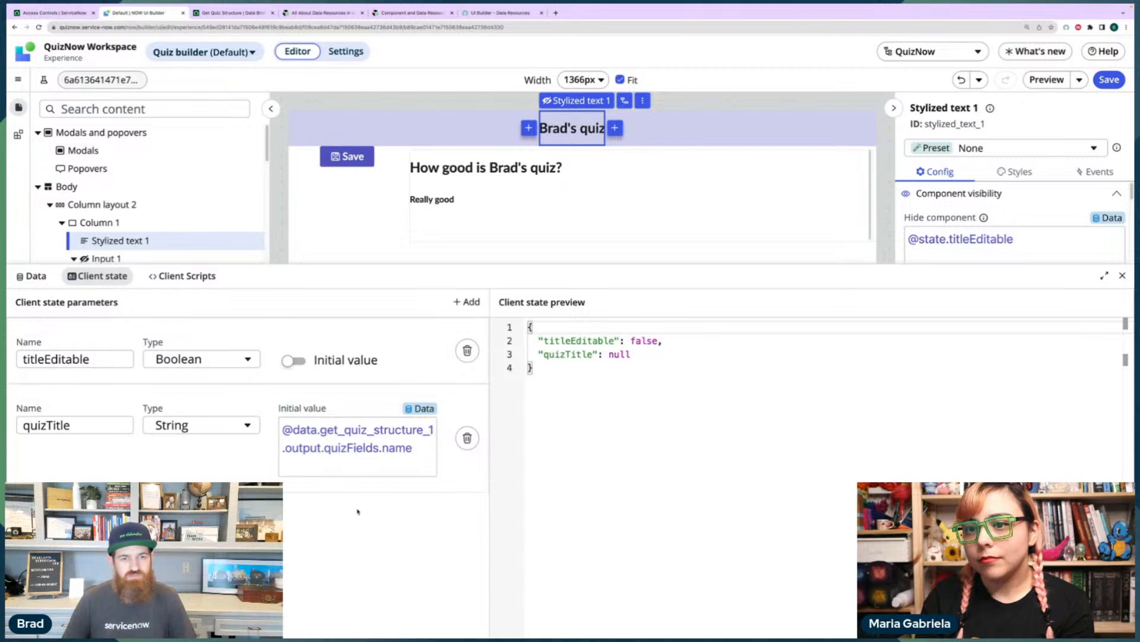
pyautogui.click(1122, 275)
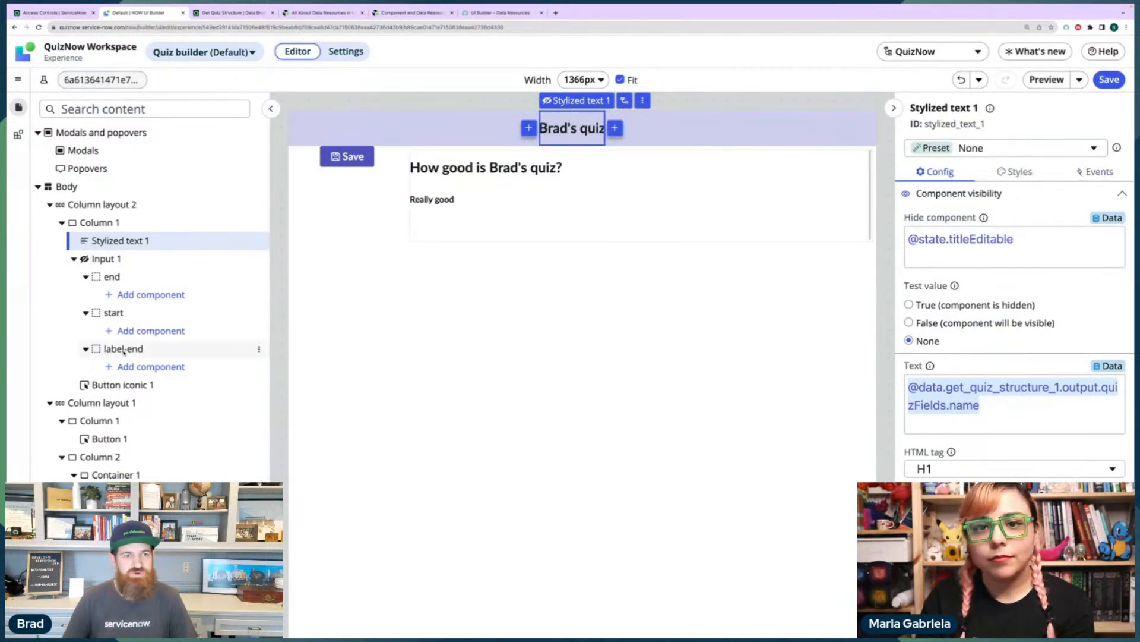
# Add an Input value set event mapping to Input 1 with the Update client state parameter handler.
pyautogui.click(122, 260)
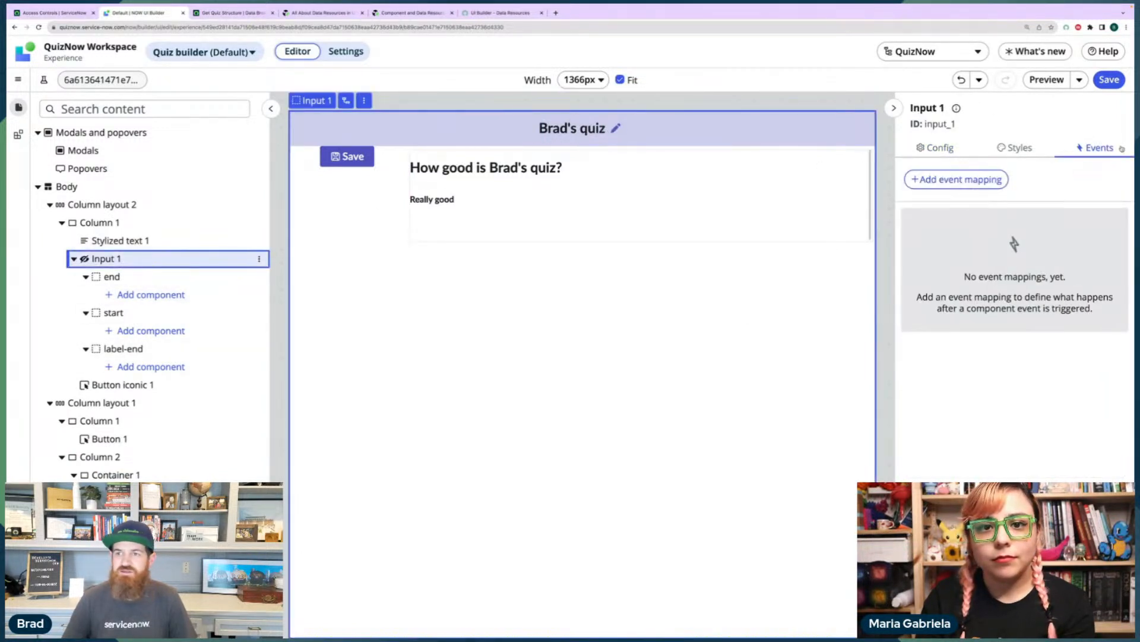
pyautogui.click(962, 186)
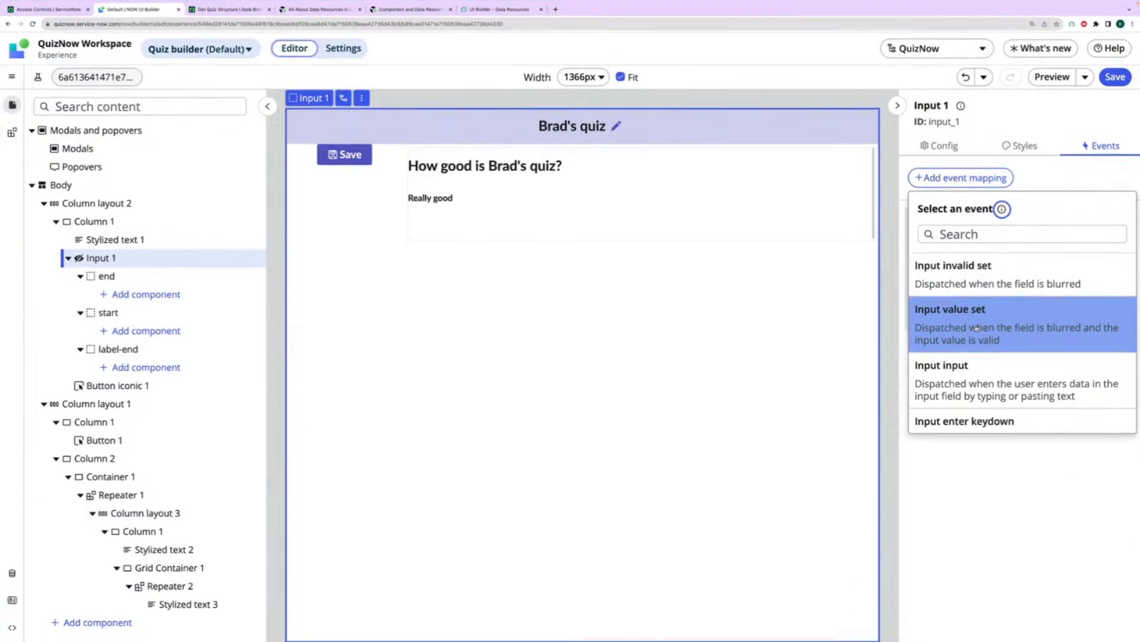
pyautogui.click(977, 327)
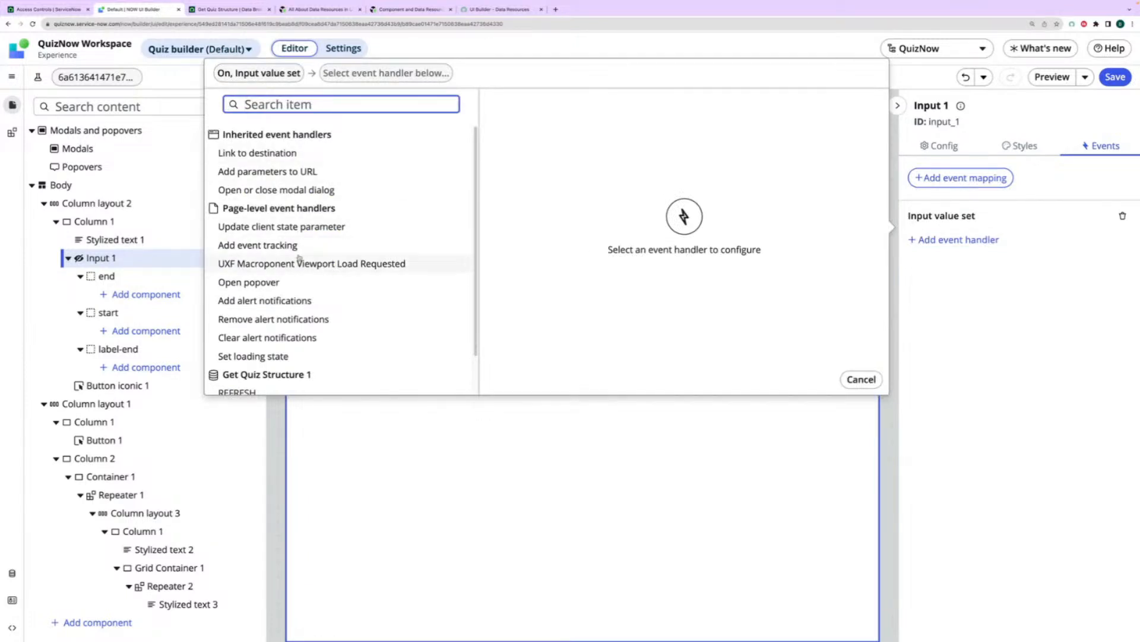
pyautogui.click(341, 227)
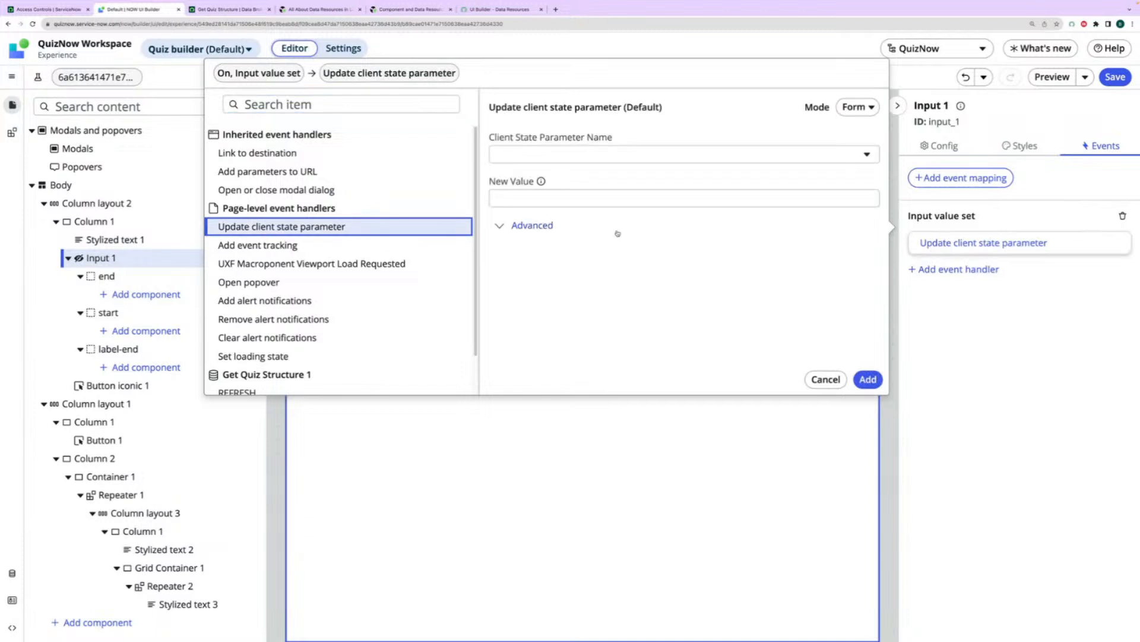
pyautogui.click(666, 159)
pyautogui.click(580, 198)
pyautogui.click(580, 203)
pyautogui.write('@data.get_quiz_structure_1.output.quizFields.name')
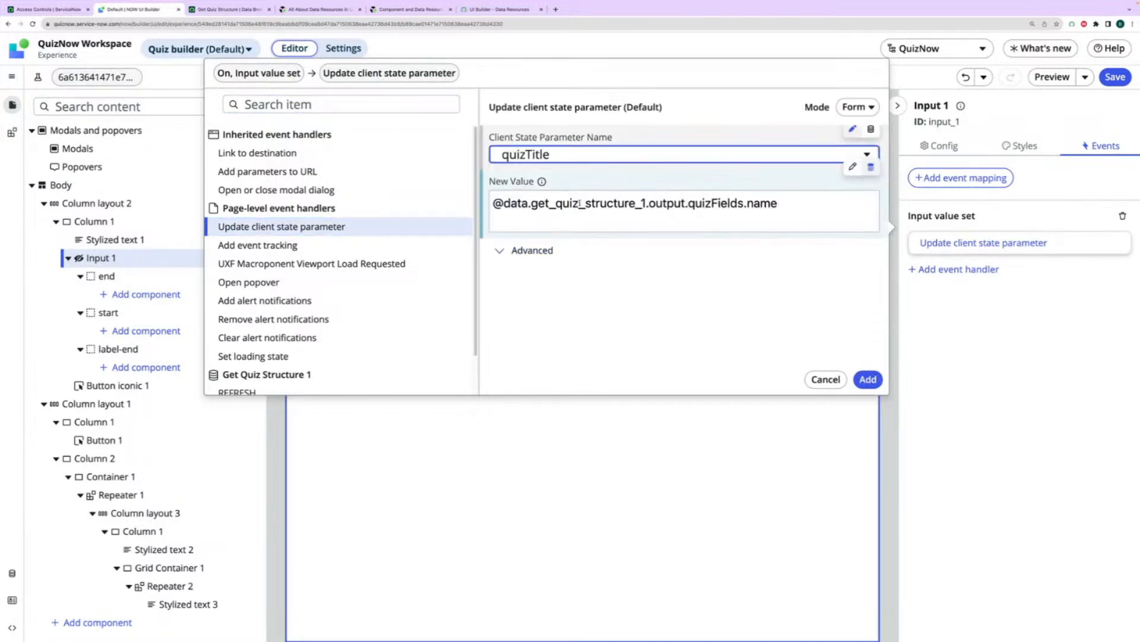
pyautogui.tripleClick(732, 201)
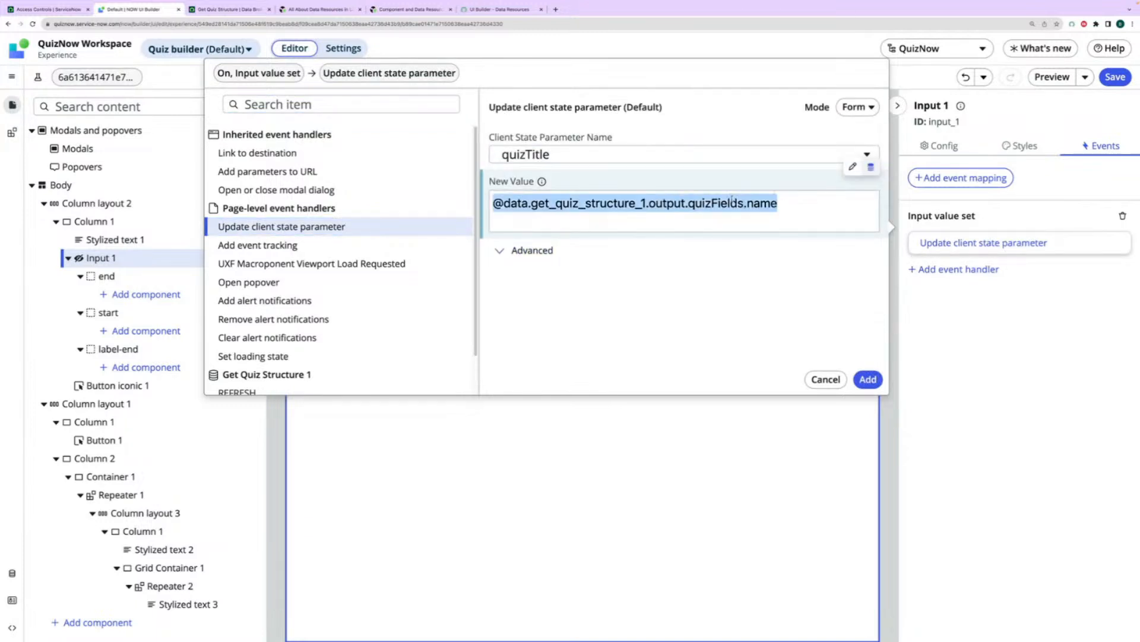
pyautogui.press('BackSpace')
pyautogui.write('@payload.')
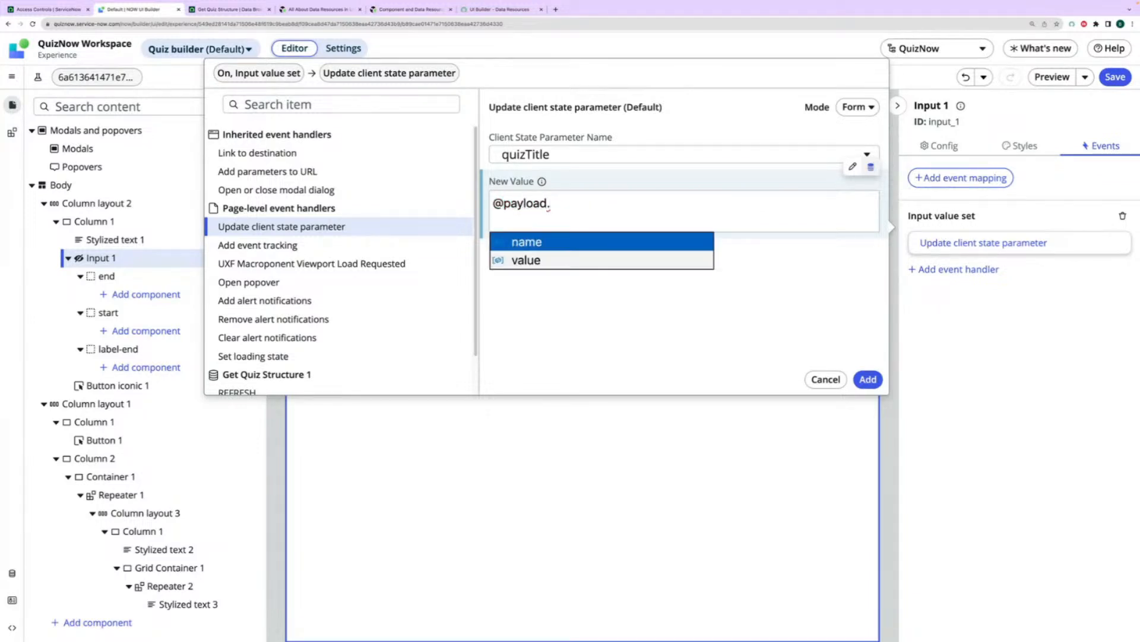
pyautogui.press('Down')
pyautogui.press('Return')
pyautogui.write('.')
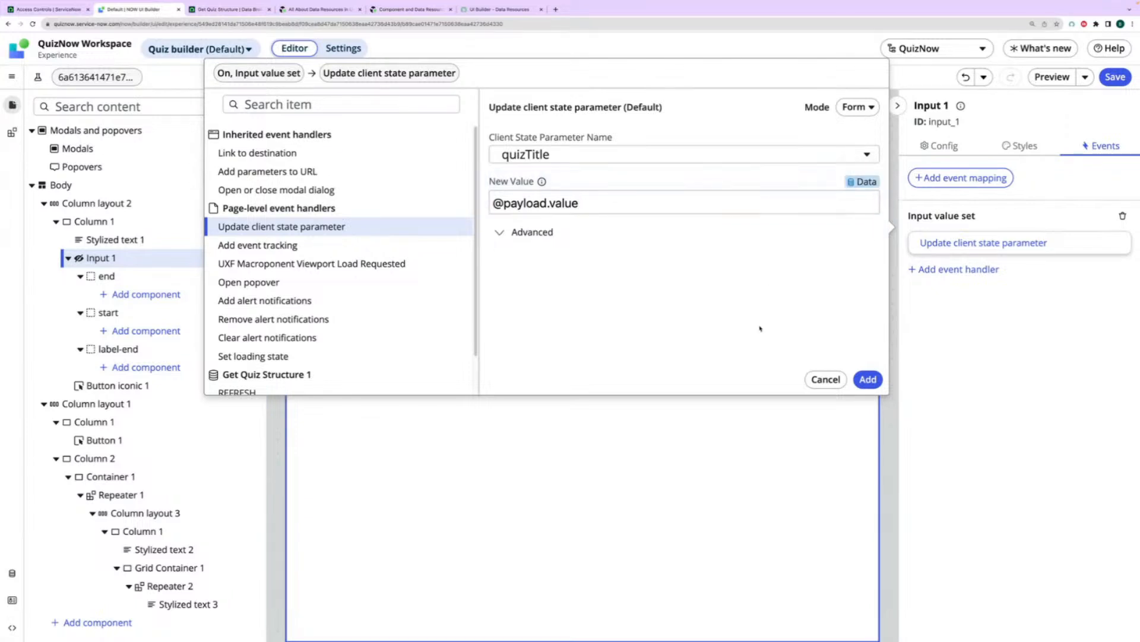
pyautogui.click(869, 380)
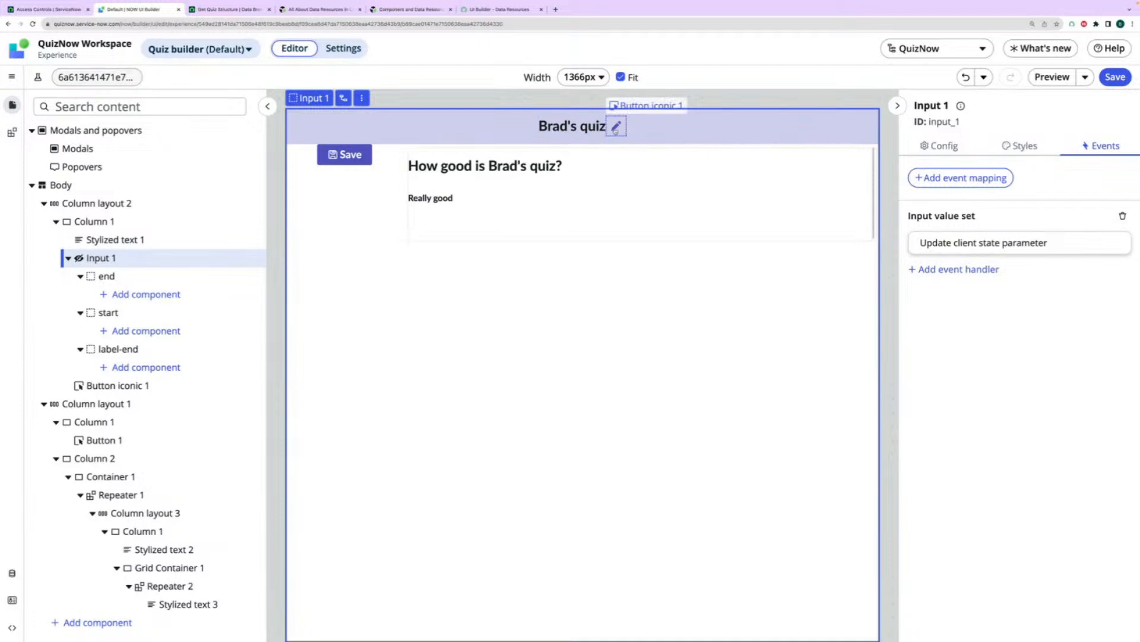
# Choose the EXECUTE handler of Update Record 1 for the Save button's Button clicked event.
pyautogui.click(342, 156)
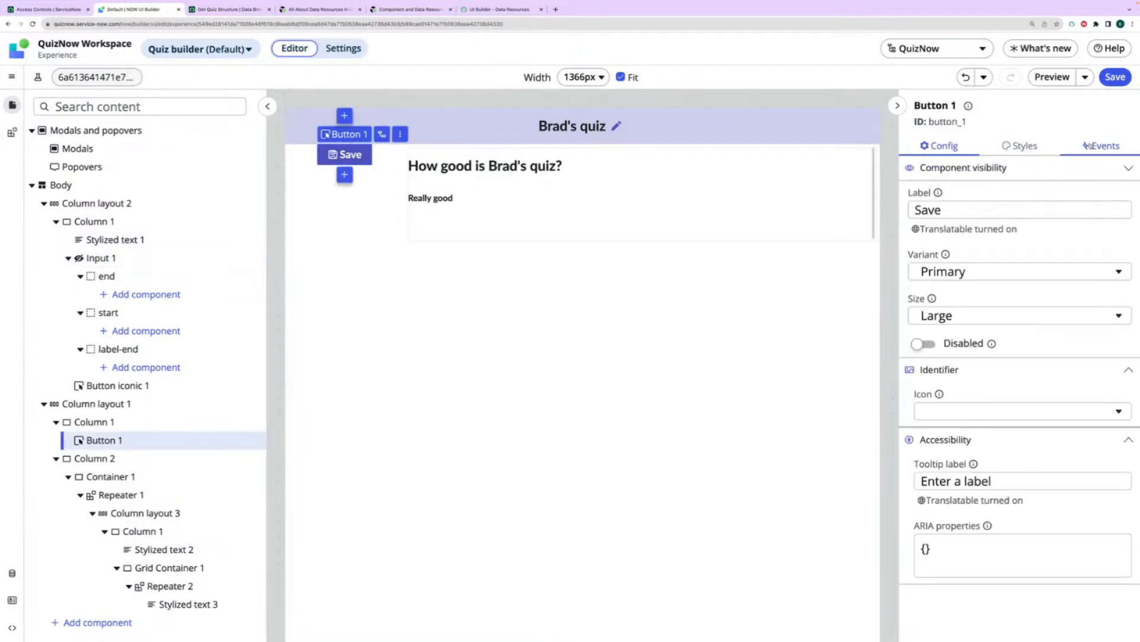
pyautogui.click(1099, 145)
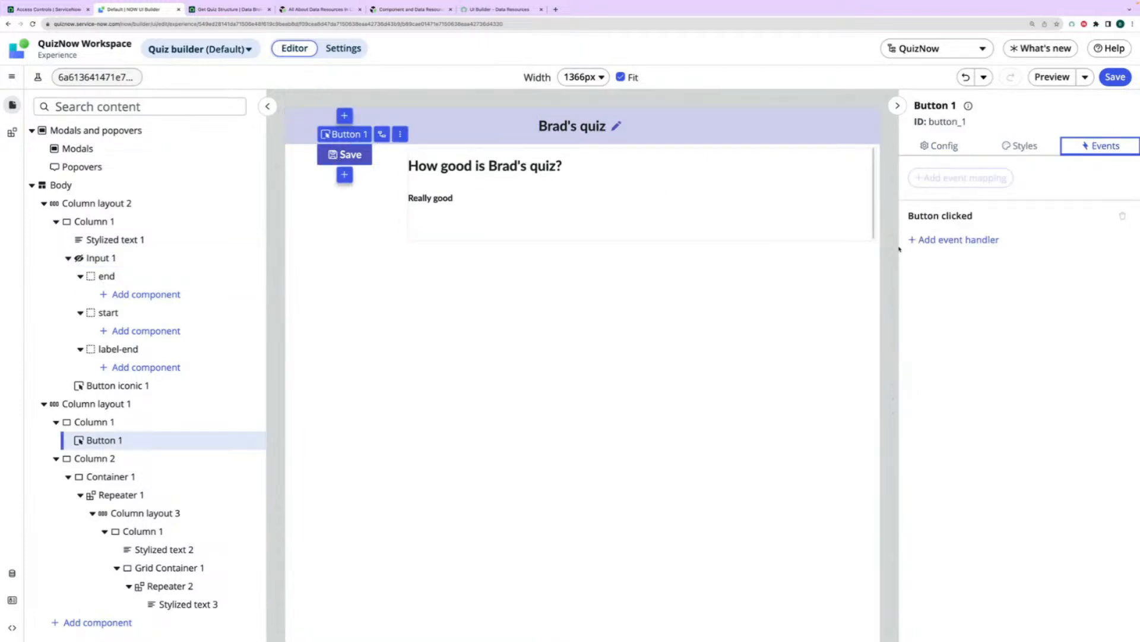
pyautogui.click(959, 240)
pyautogui.scroll(-1, 328, 314)
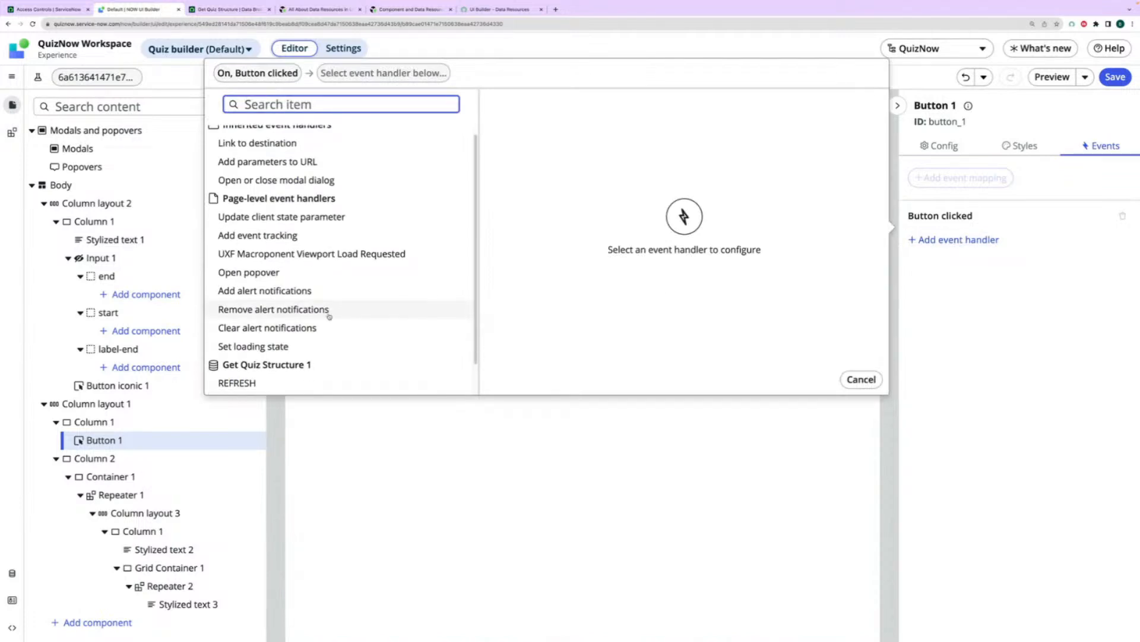
pyautogui.scroll(-1, 329, 317)
pyautogui.scroll(2, 329, 318)
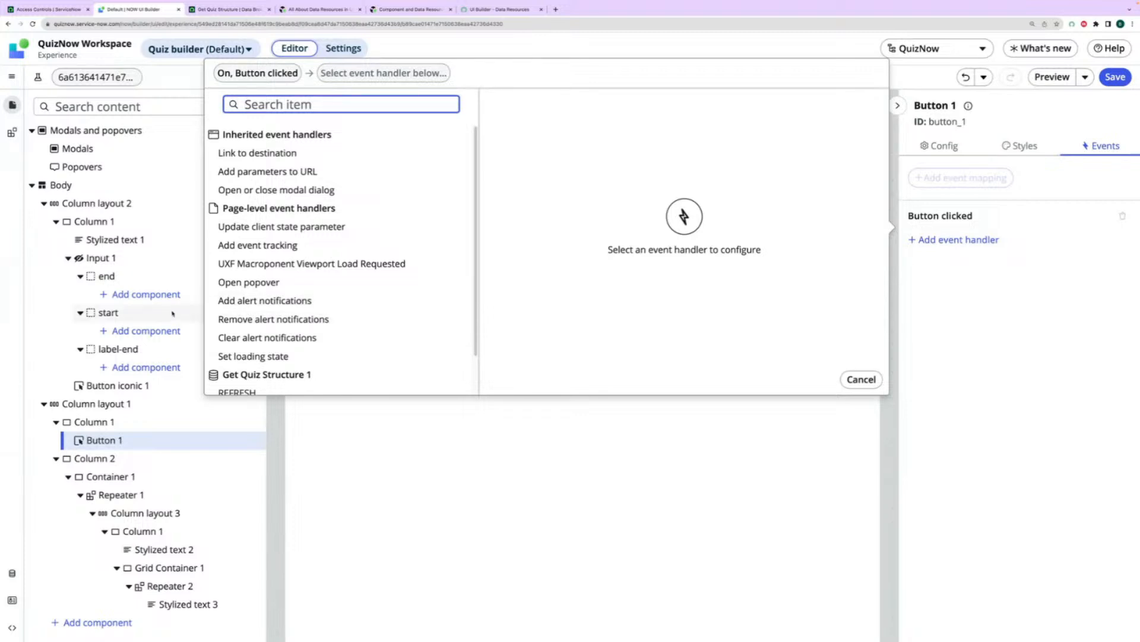
pyautogui.scroll(-2, 324, 236)
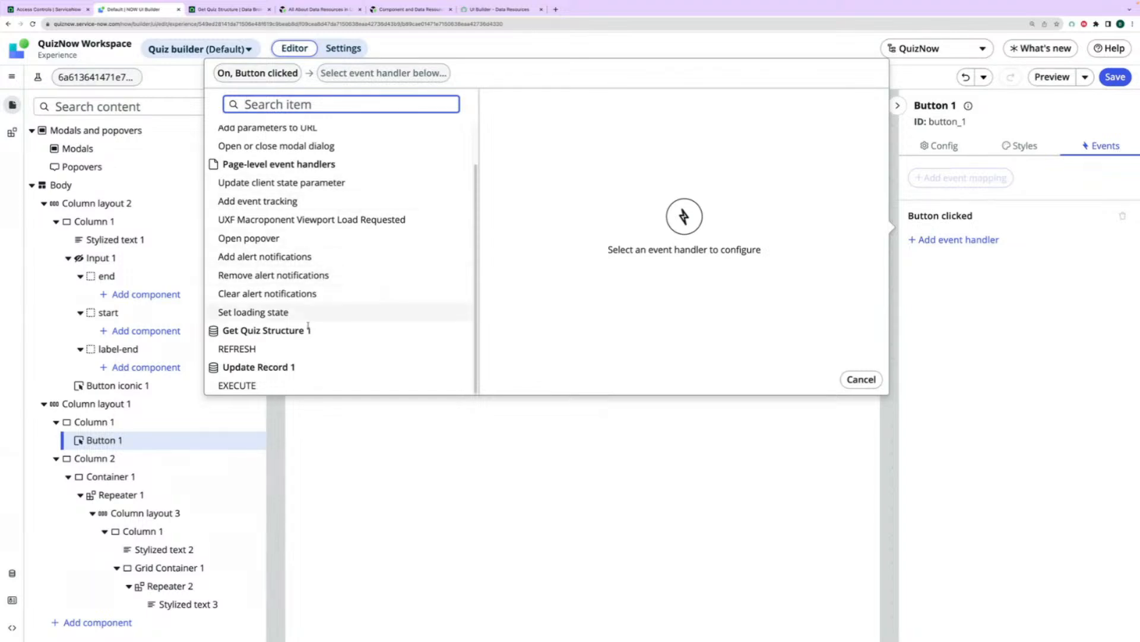
pyautogui.click(250, 385)
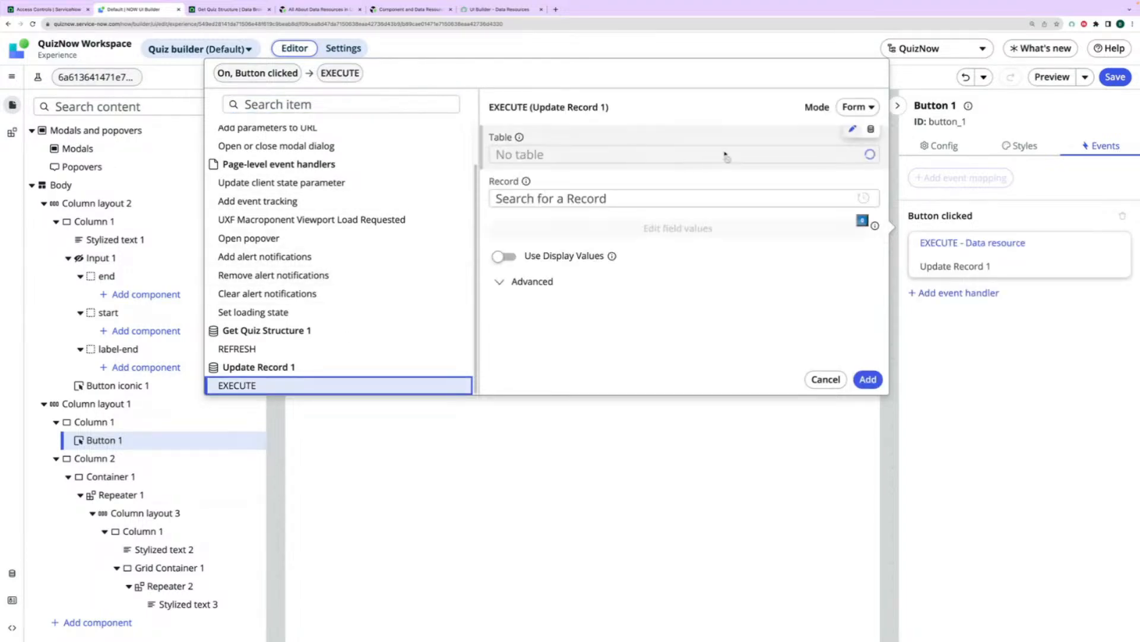
# Copy the table name x_snc_quiznow_quiz from javascript.js in the code editor and use it to set the handler's table to Quiz.
pyautogui.click(631, 159)
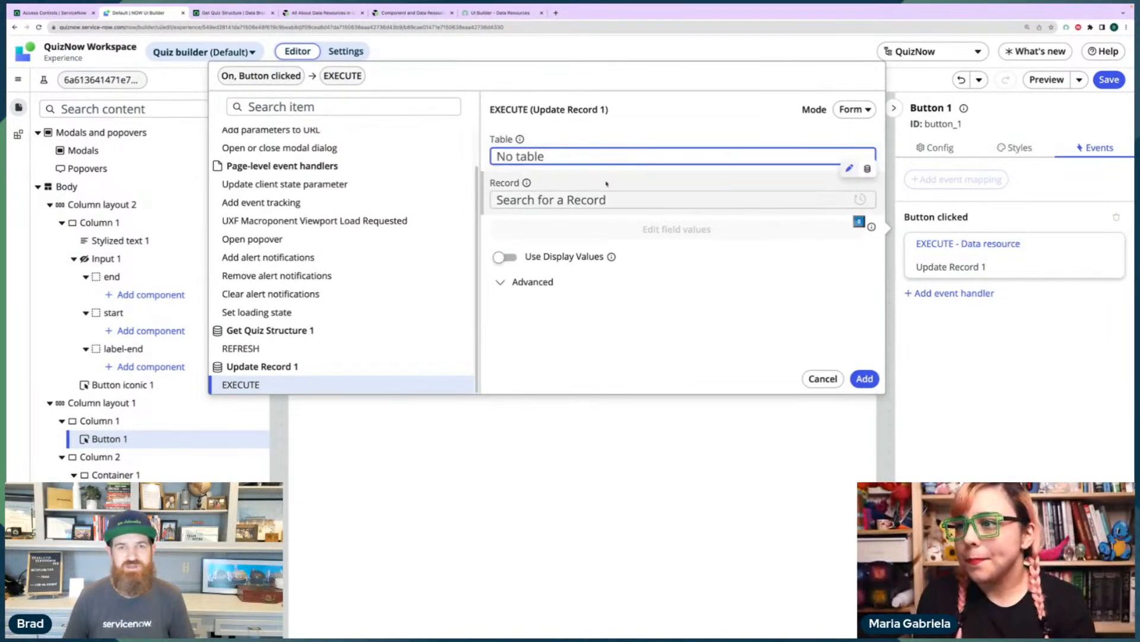
pyautogui.hotkey('ctrl', 'Left')
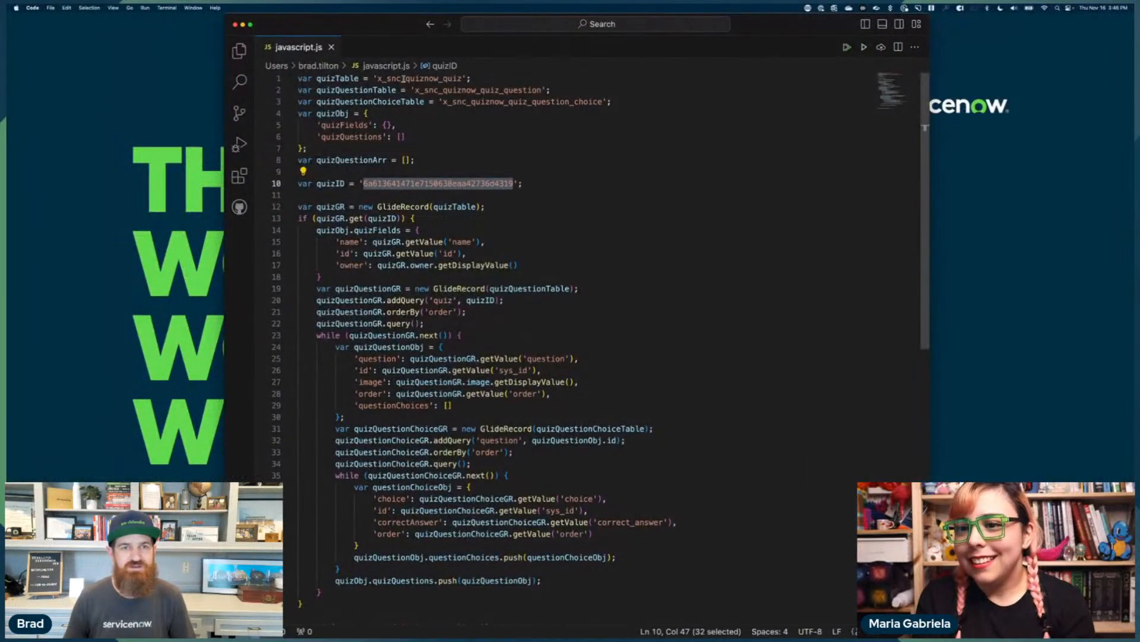
pyautogui.doubleClick(408, 79)
pyautogui.press('super+c')
pyautogui.hotkey('ctrl', 'Right')
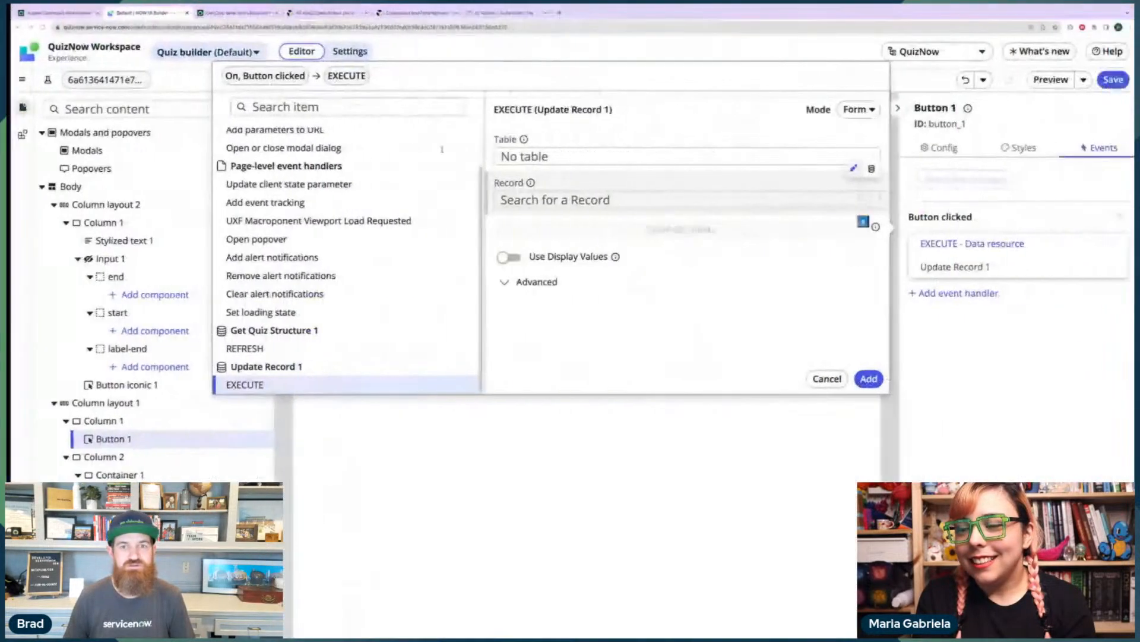
pyautogui.press('super+v')
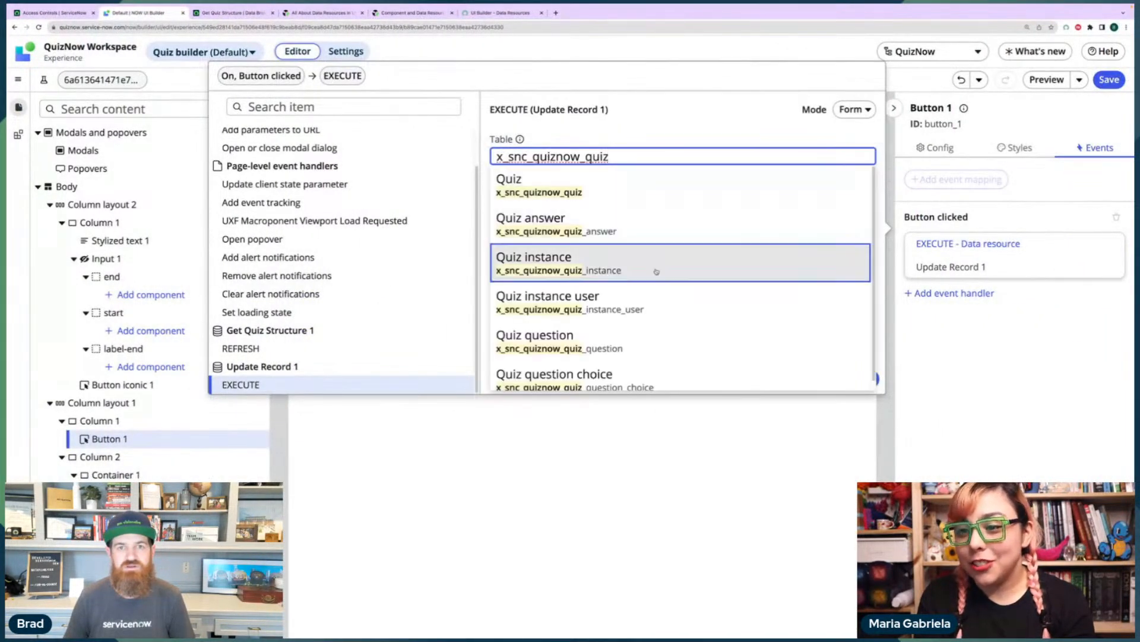
pyautogui.click(590, 197)
pyautogui.click(589, 199)
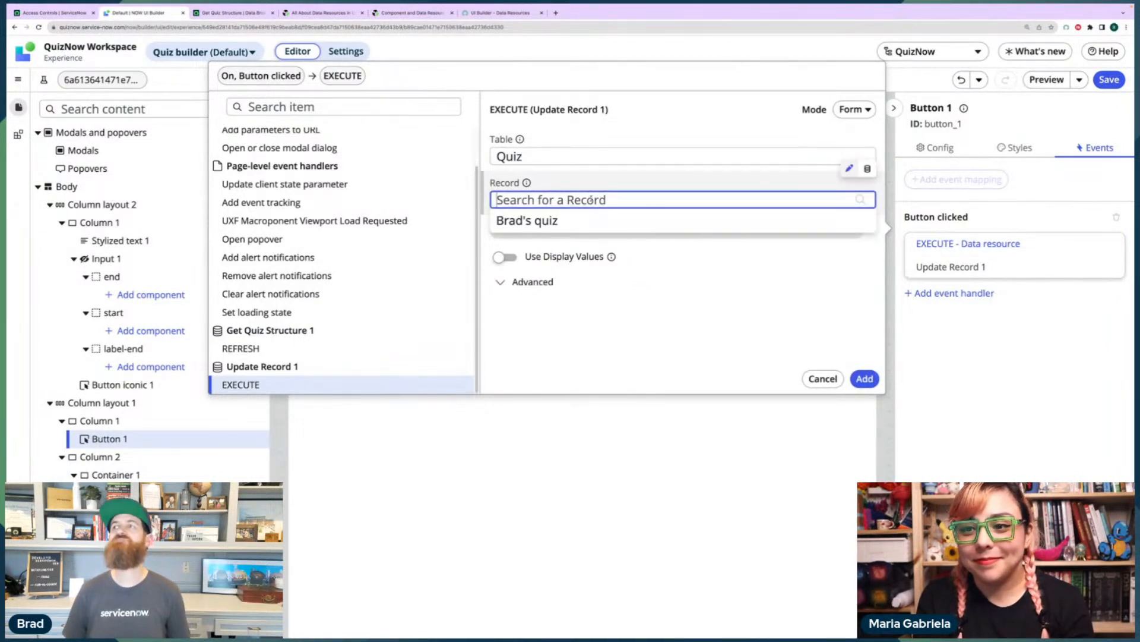
pyautogui.click(708, 385)
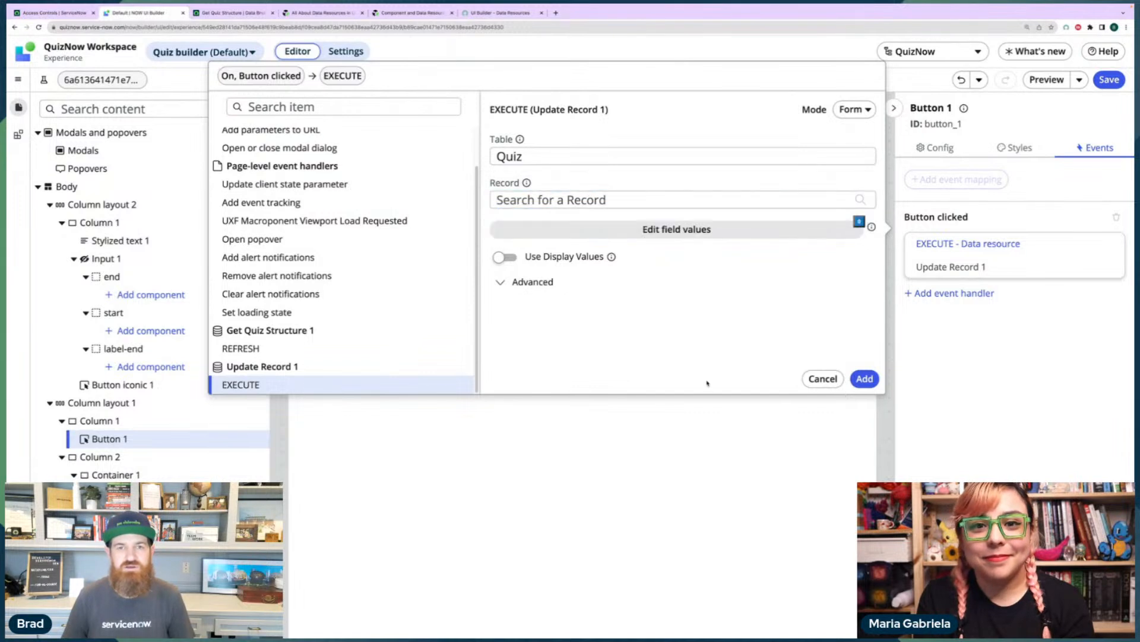
pyautogui.click(868, 170)
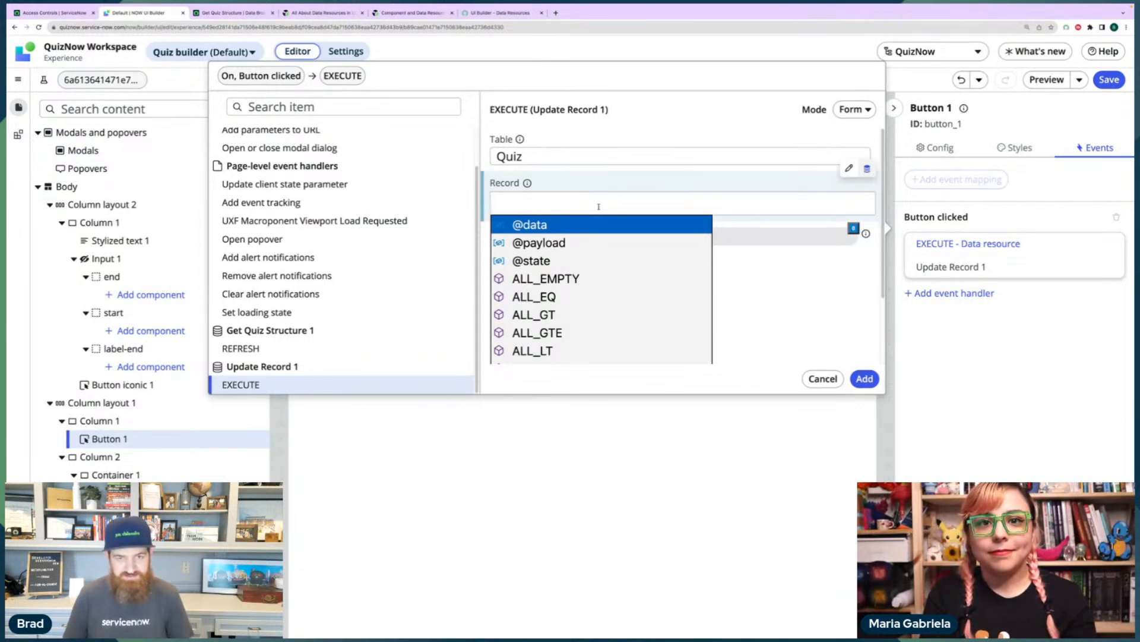
pyautogui.write('@c')
pyautogui.press('Return')
pyautogui.write('.')
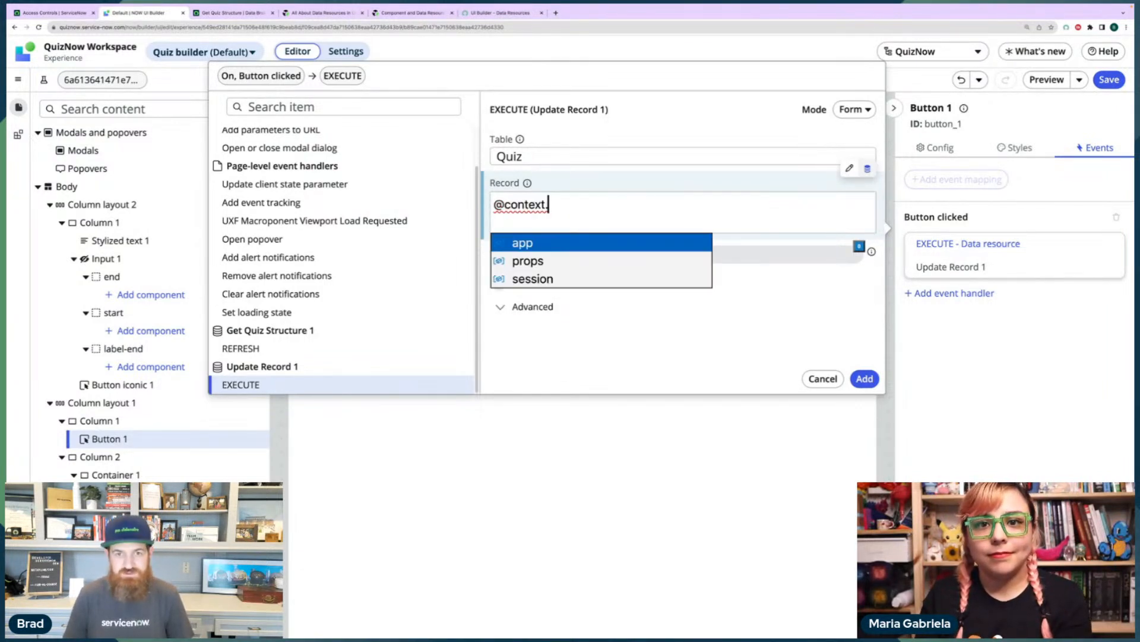
pyautogui.press('Down')
pyautogui.press('Return')
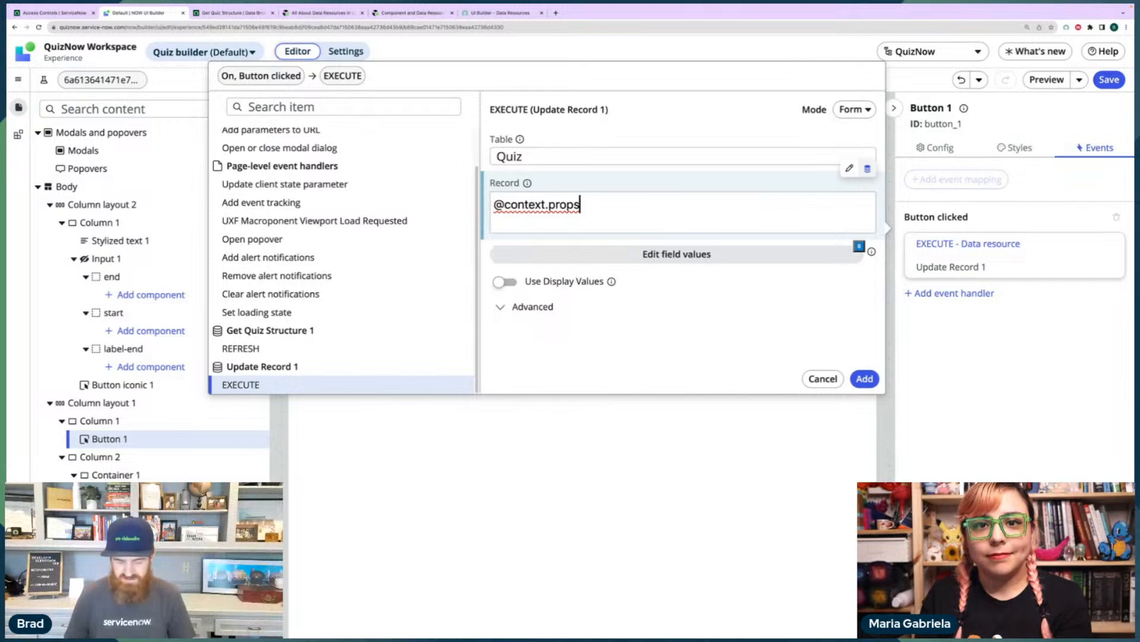
pyautogui.write('.')
pyautogui.press('Return')
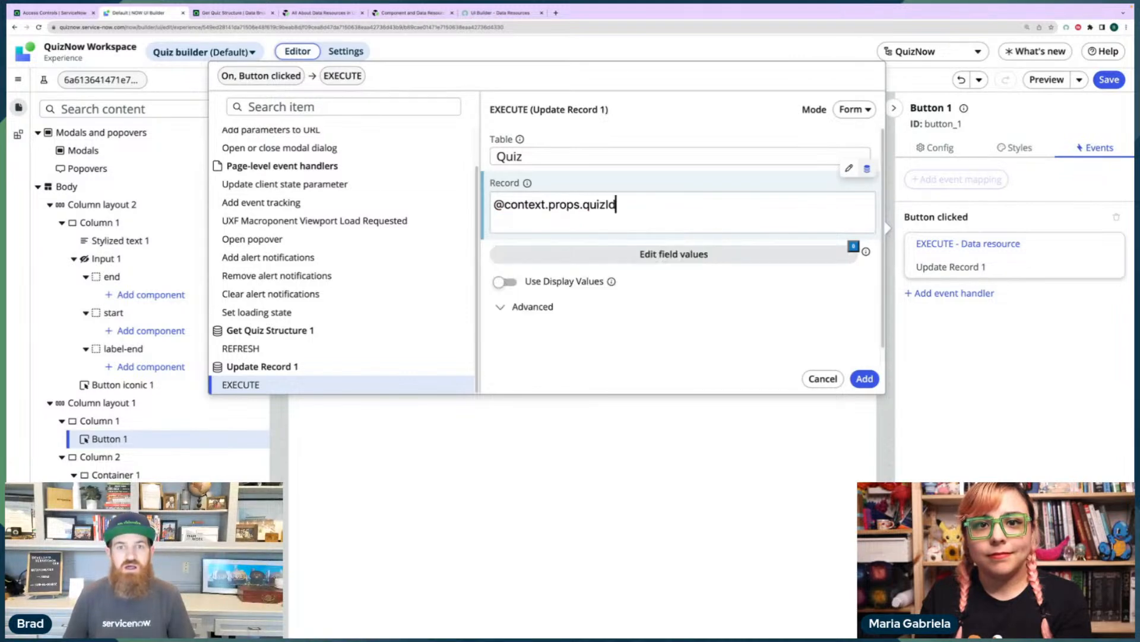
pyautogui.click(702, 256)
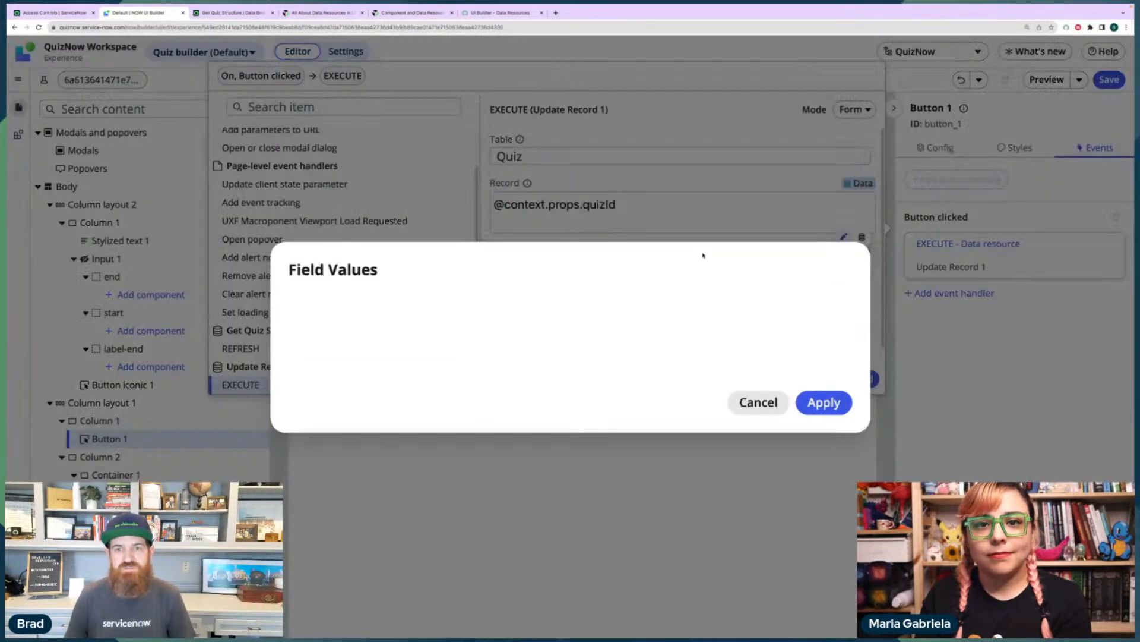
pyautogui.click(411, 323)
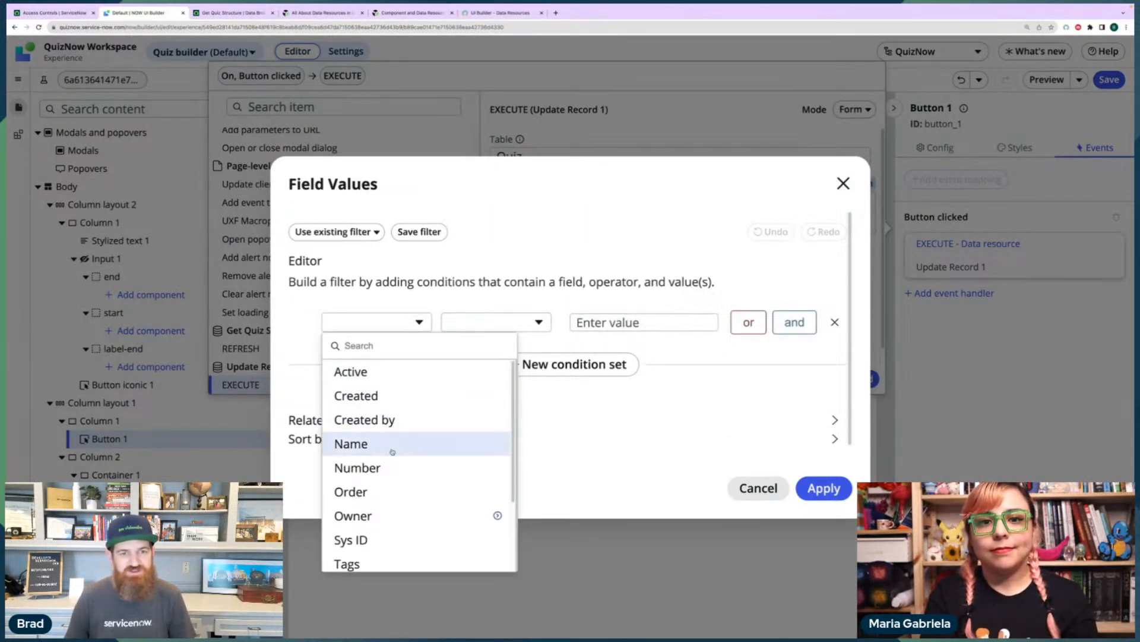
pyautogui.click(392, 444)
pyautogui.click(595, 322)
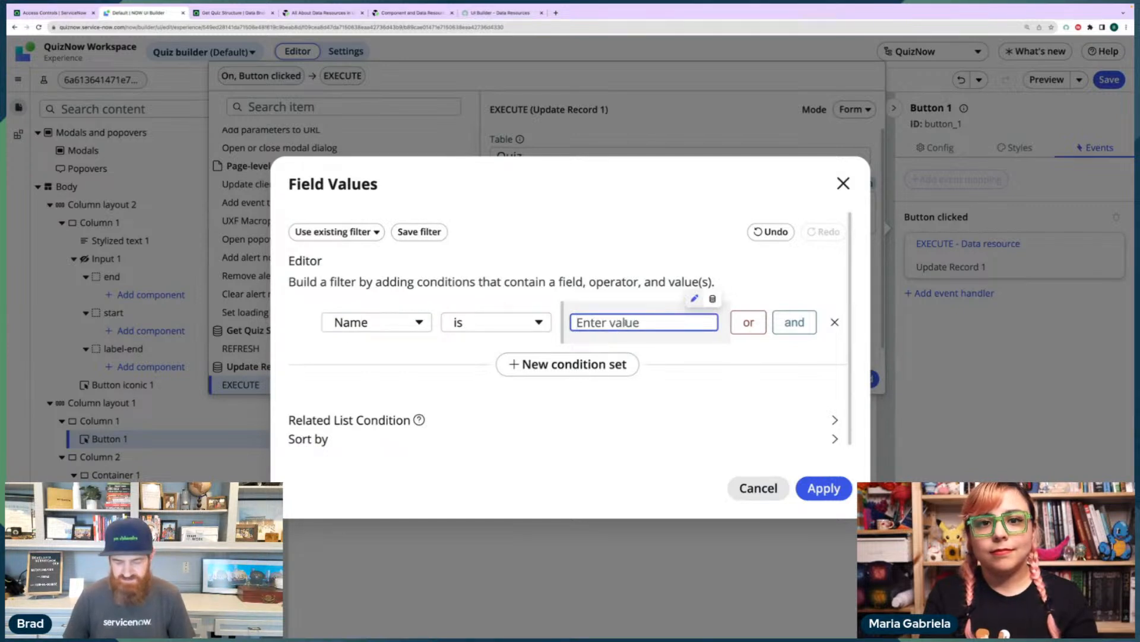
pyautogui.write('@')
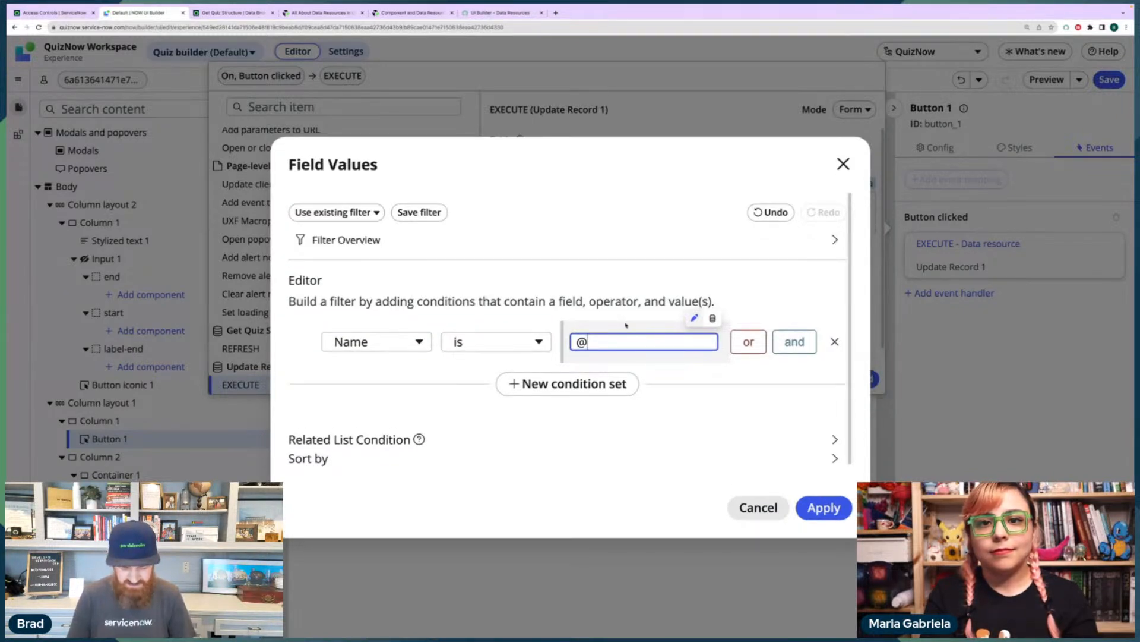
pyautogui.write('state')
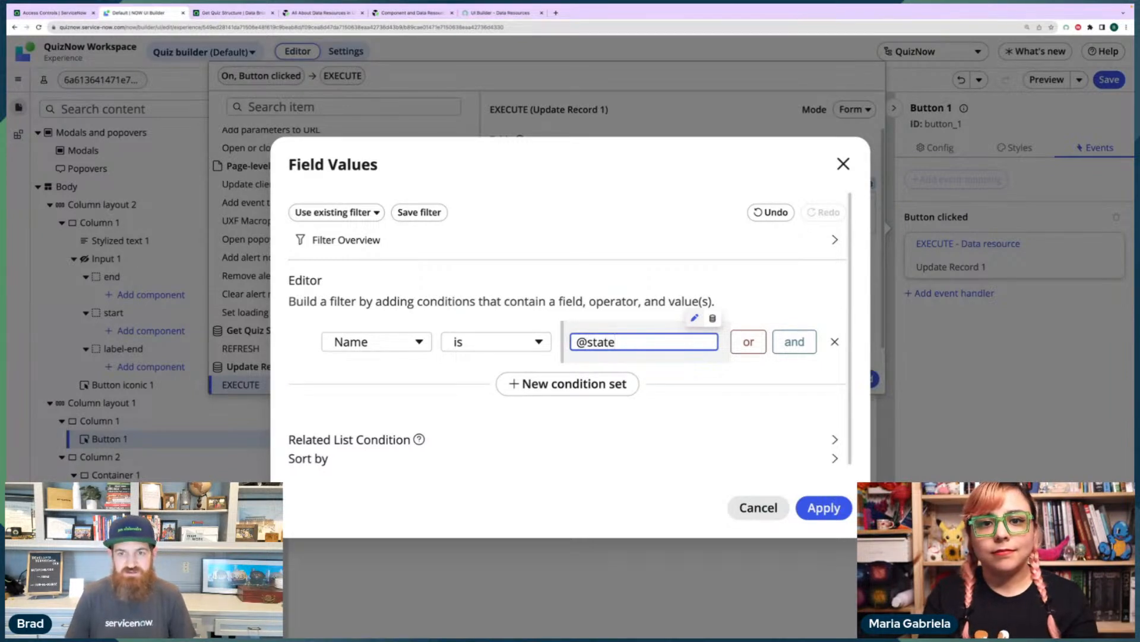
pyautogui.click(711, 321)
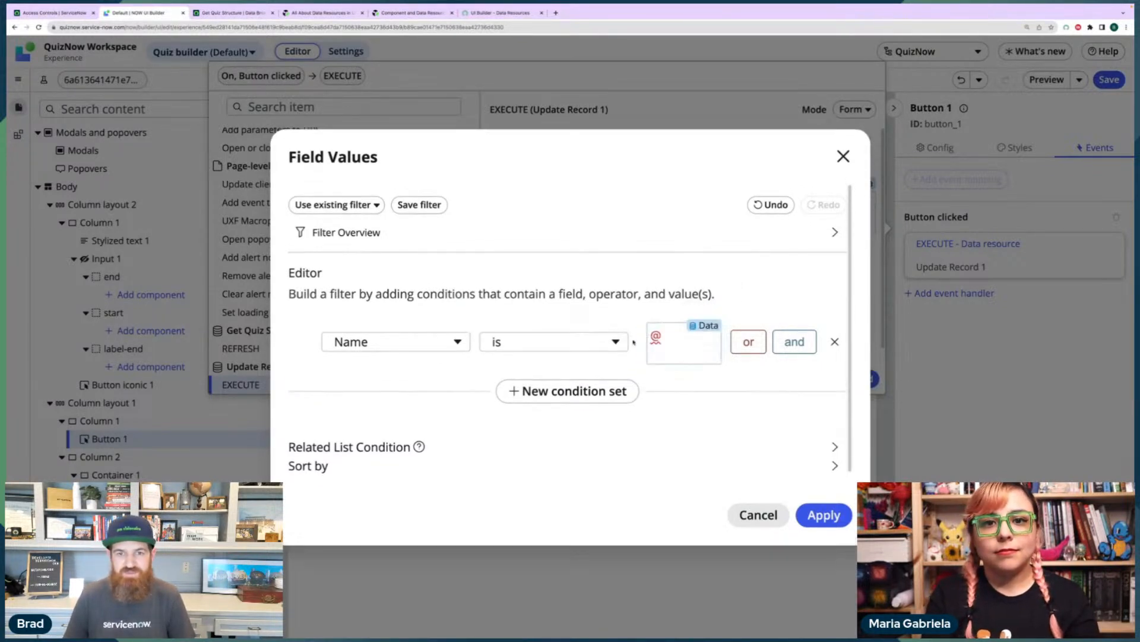
pyautogui.write('state')
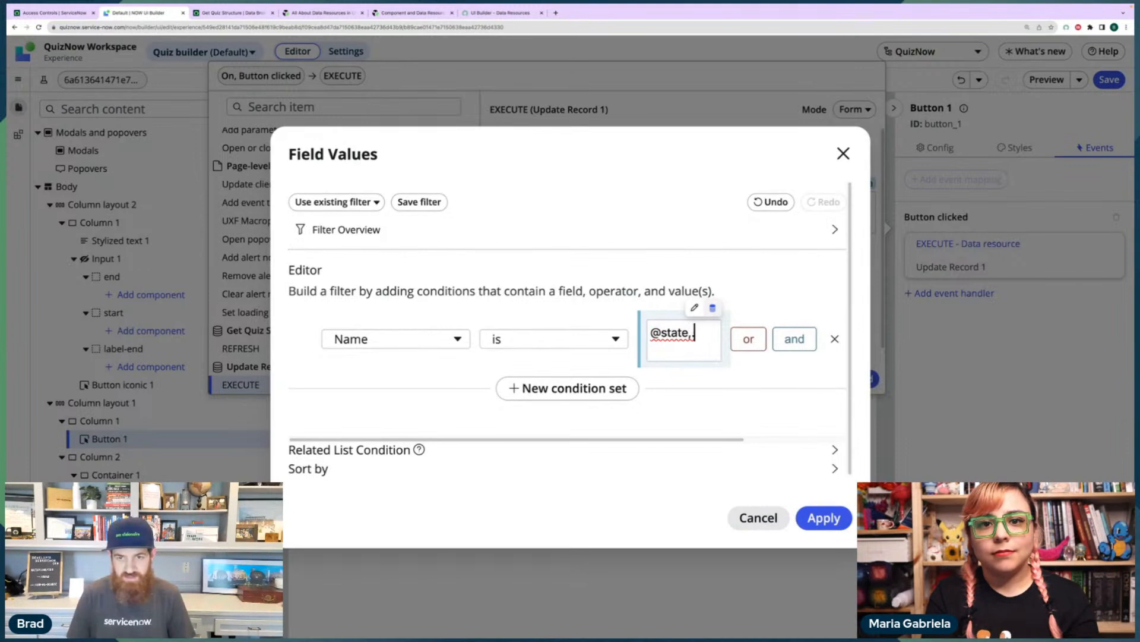
pyautogui.write('.')
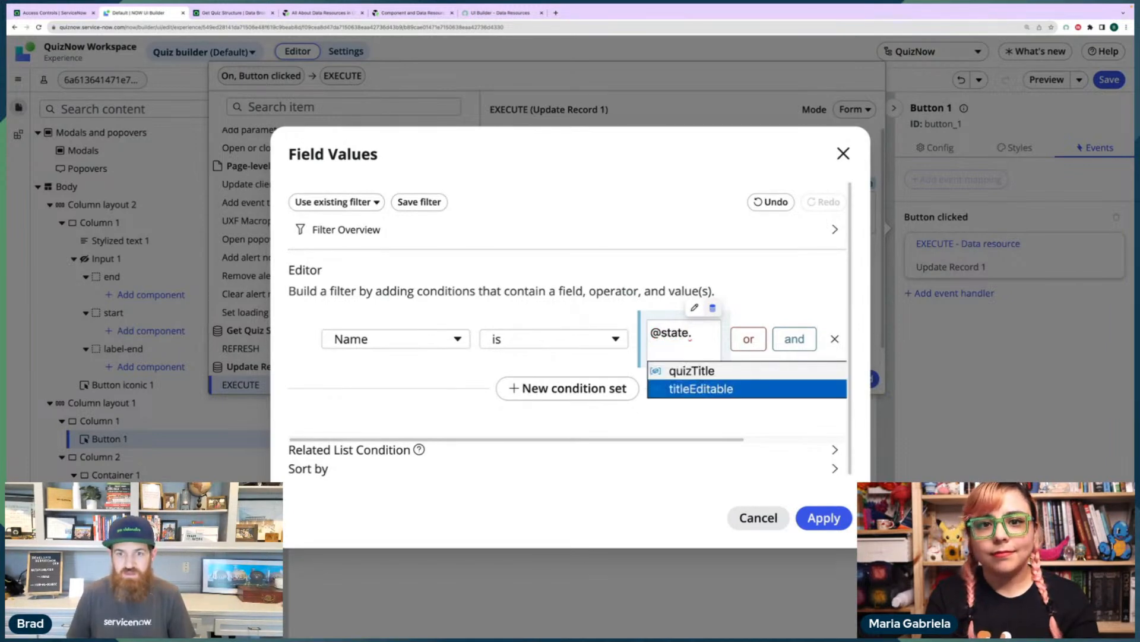
pyautogui.click(692, 370)
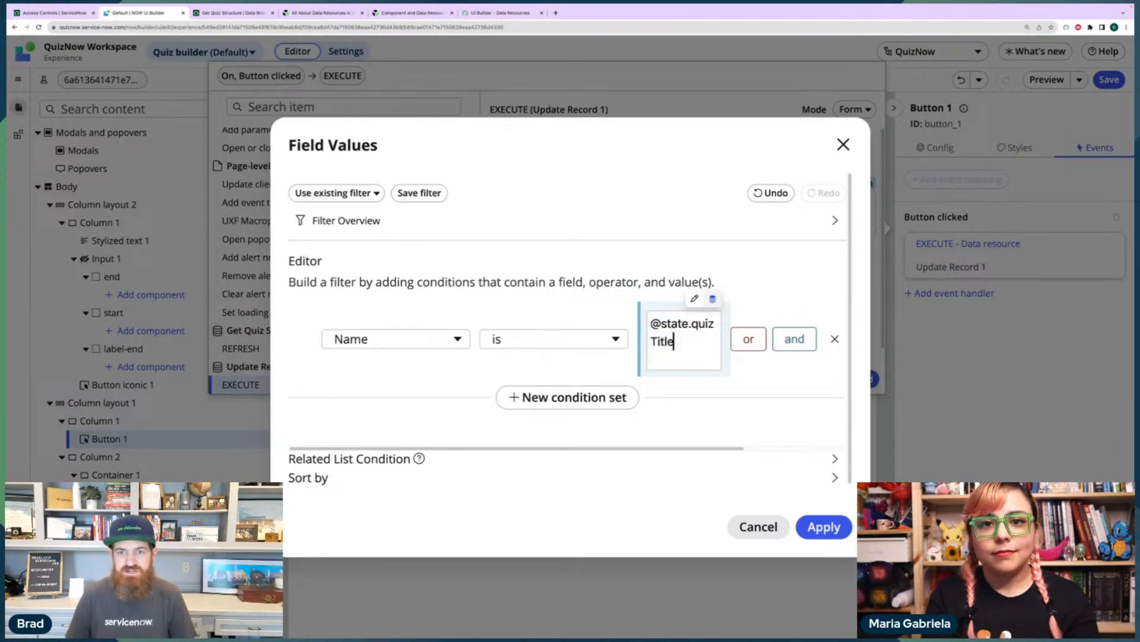
pyautogui.click(813, 528)
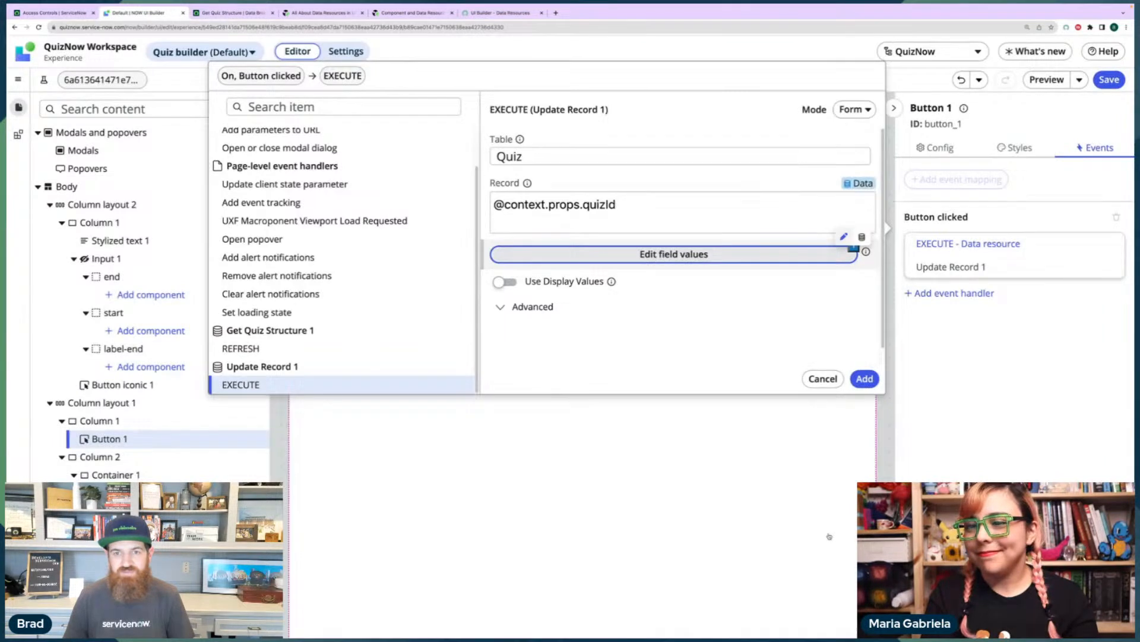
pyautogui.click(865, 380)
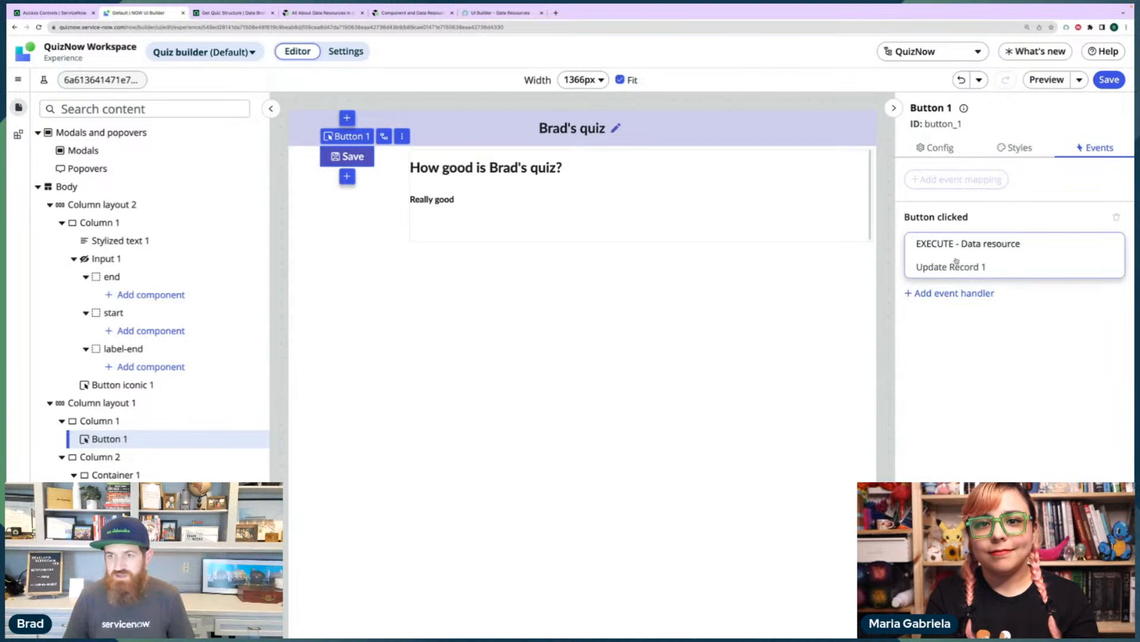
# Add the REFRESH handler of Get Quiz Structure 1 to the Save button's Button clicked event and save the page.
pyautogui.click(955, 293)
pyautogui.scroll(-1, 340, 375)
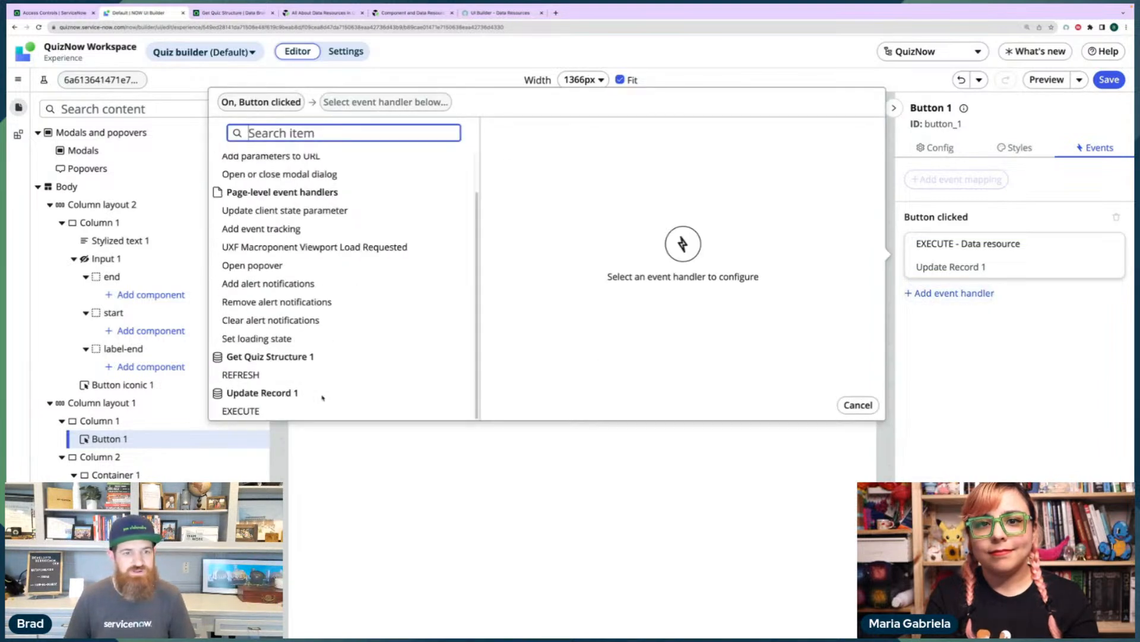
pyautogui.click(271, 374)
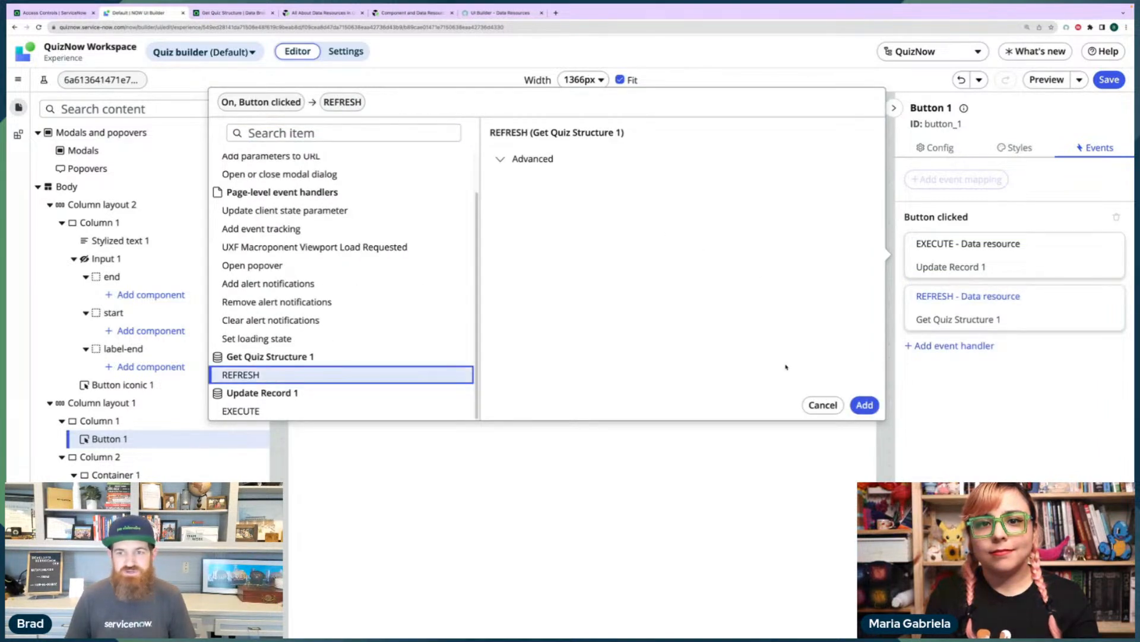
pyautogui.click(865, 404)
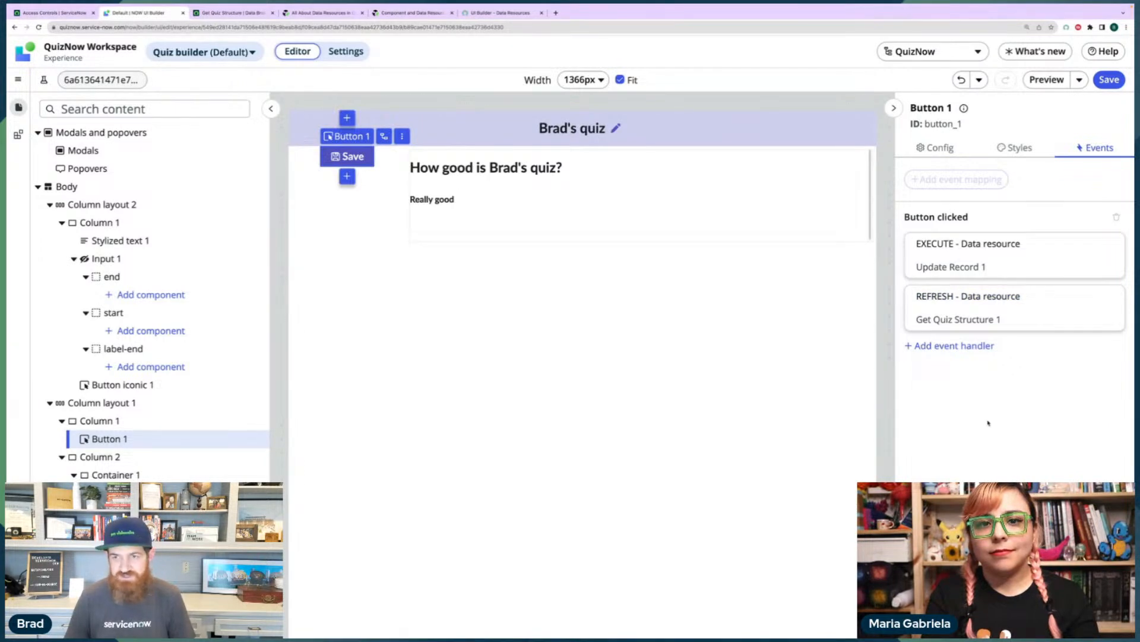
pyautogui.hotkey('ctrl', 's')
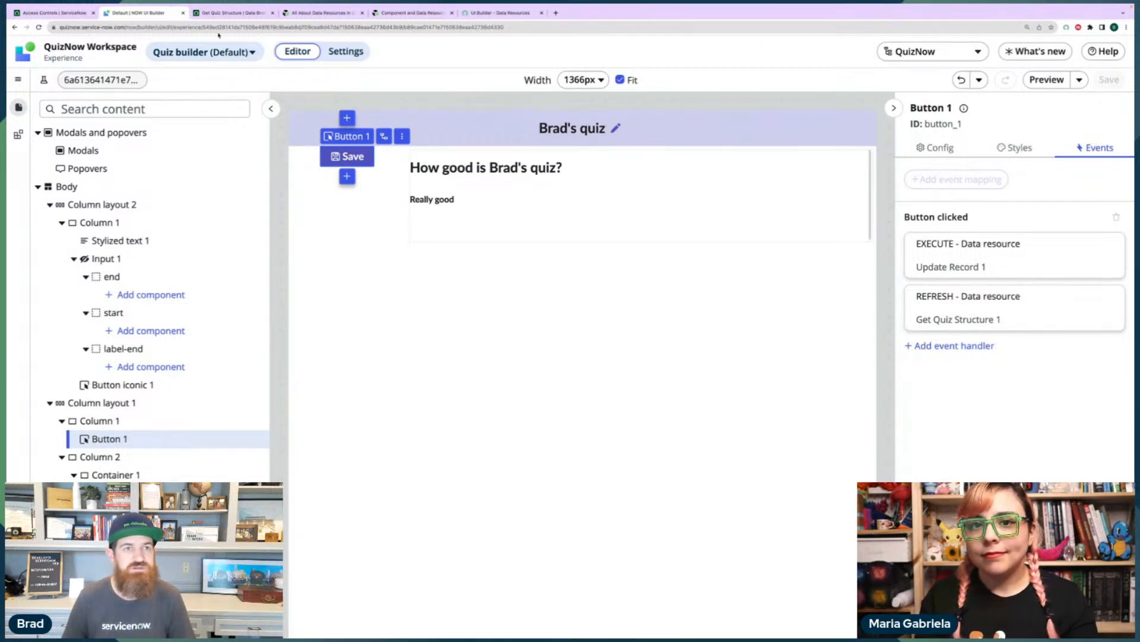
# Preview the page, insert the word "wonderful" before "quiz" in the editable title, and toggle title editing off and on.
pyautogui.click(1046, 80)
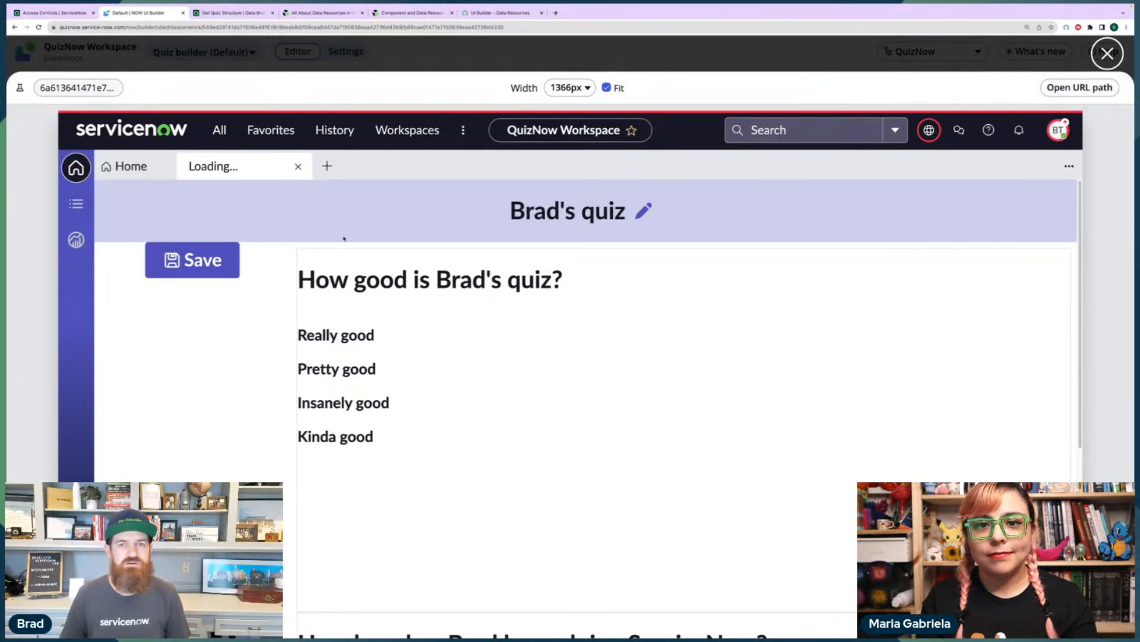
pyautogui.click(643, 210)
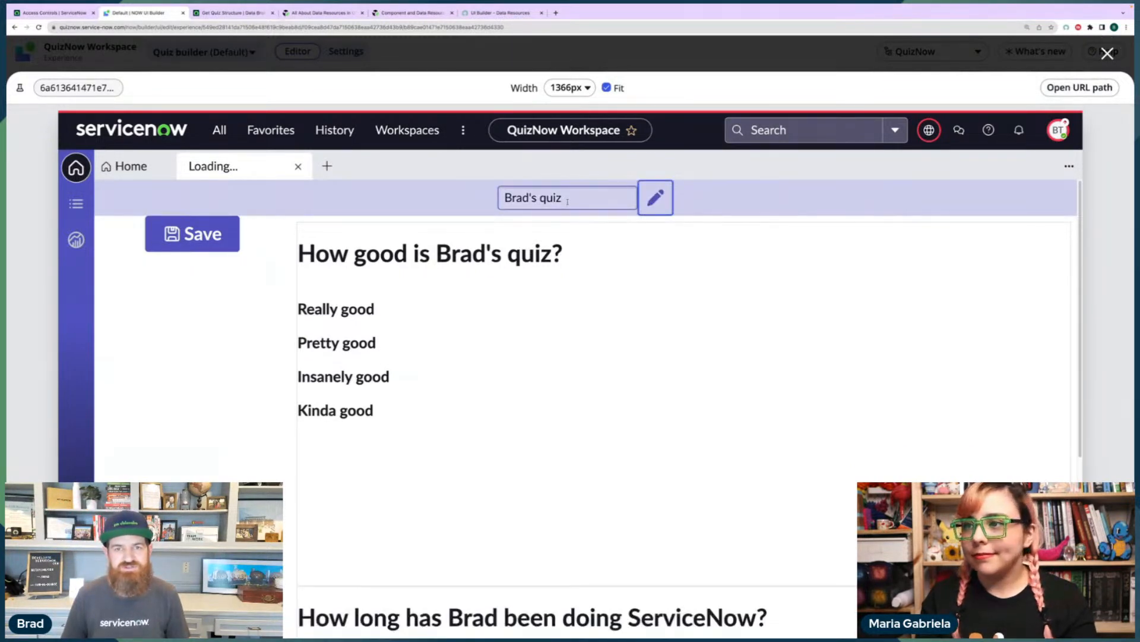
pyautogui.click(540, 198)
pyautogui.write('wonderful')
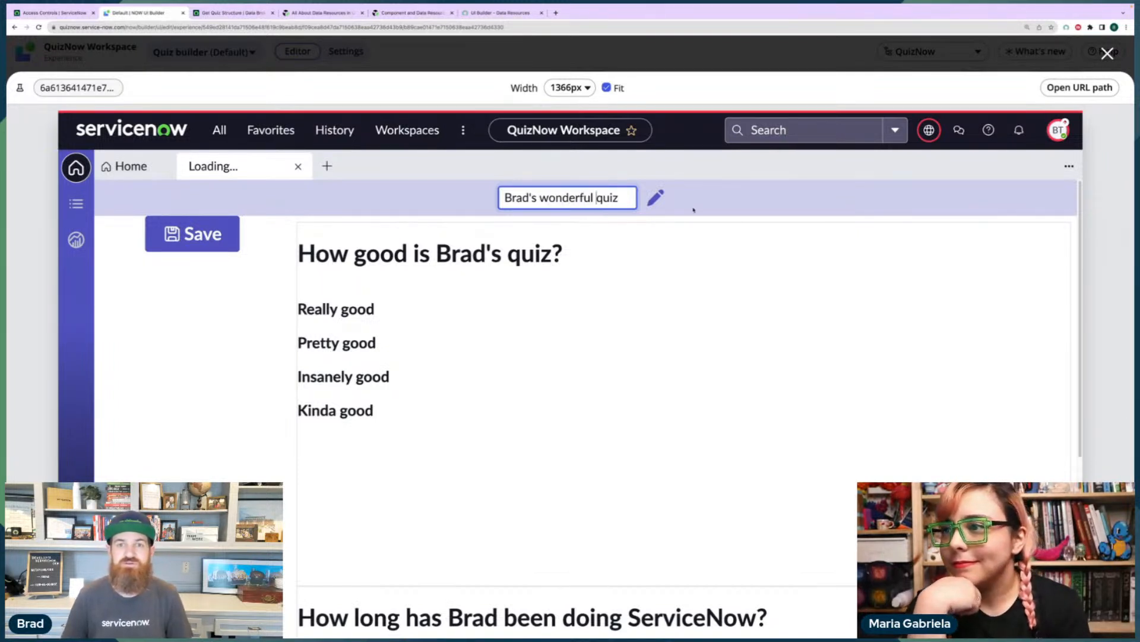
pyautogui.click(728, 198)
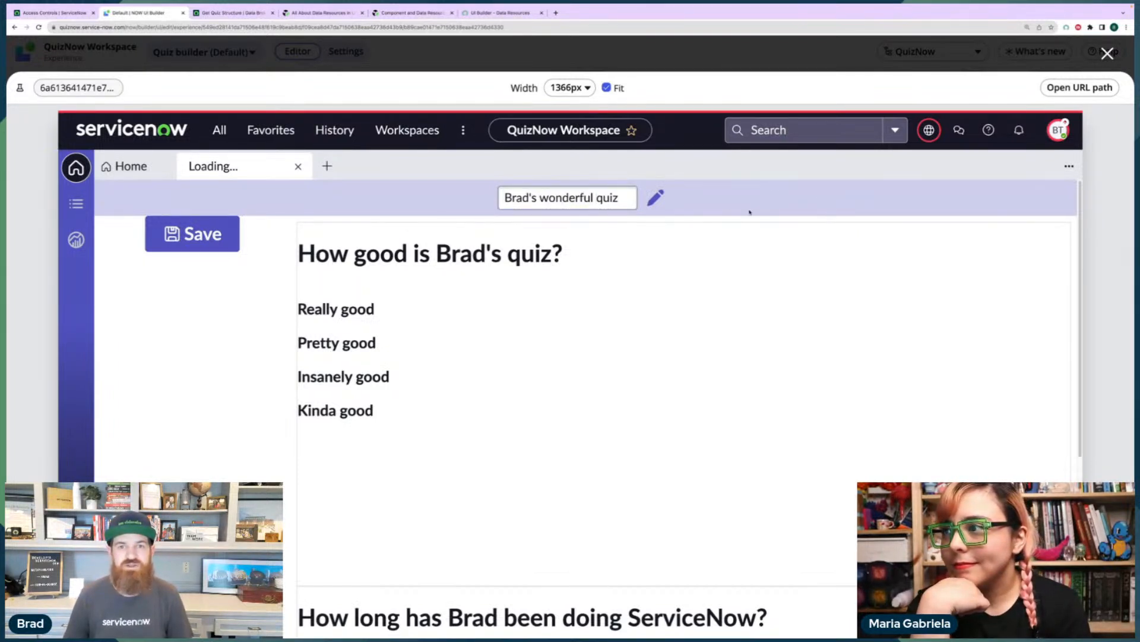
pyautogui.click(664, 202)
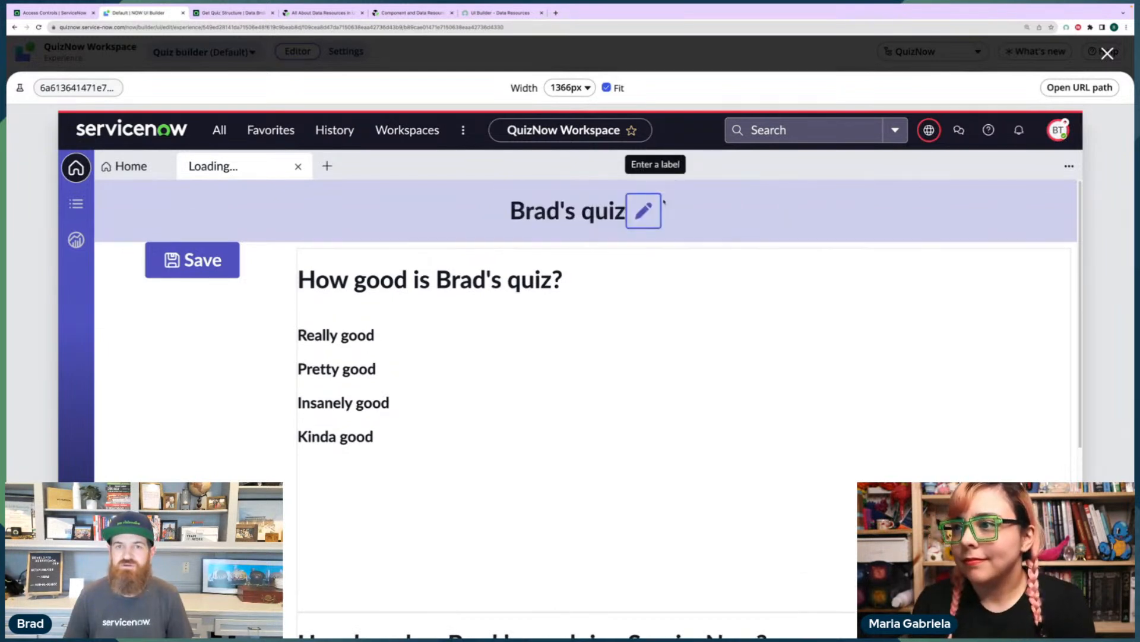
pyautogui.click(646, 210)
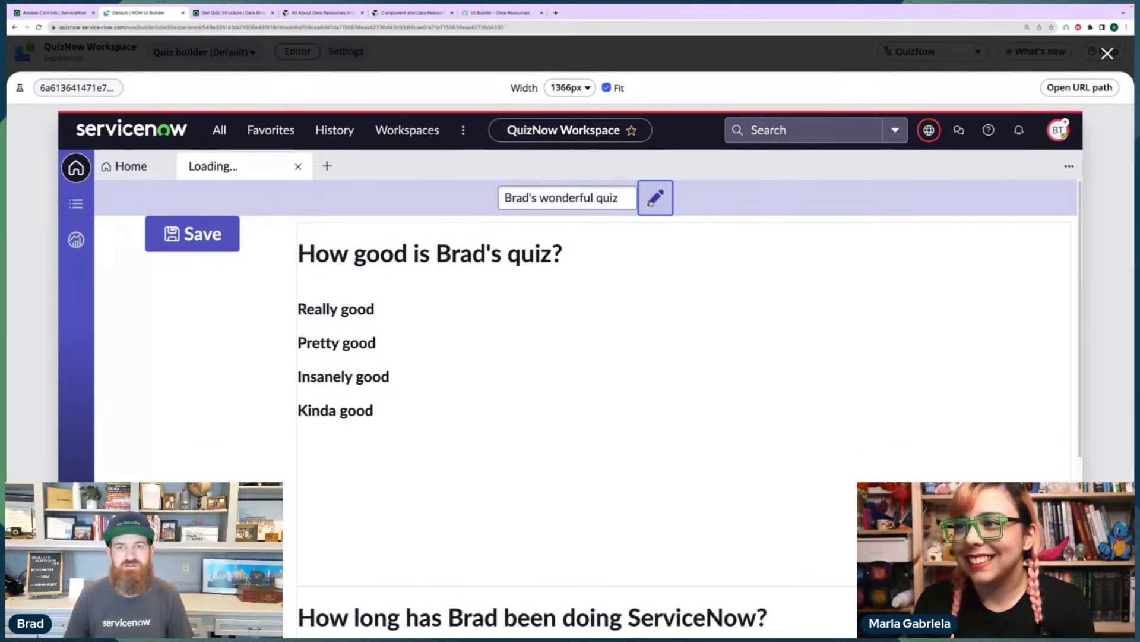
# Save the edited quiz title in the preview and switch the title back to its display mode.
pyautogui.click(197, 238)
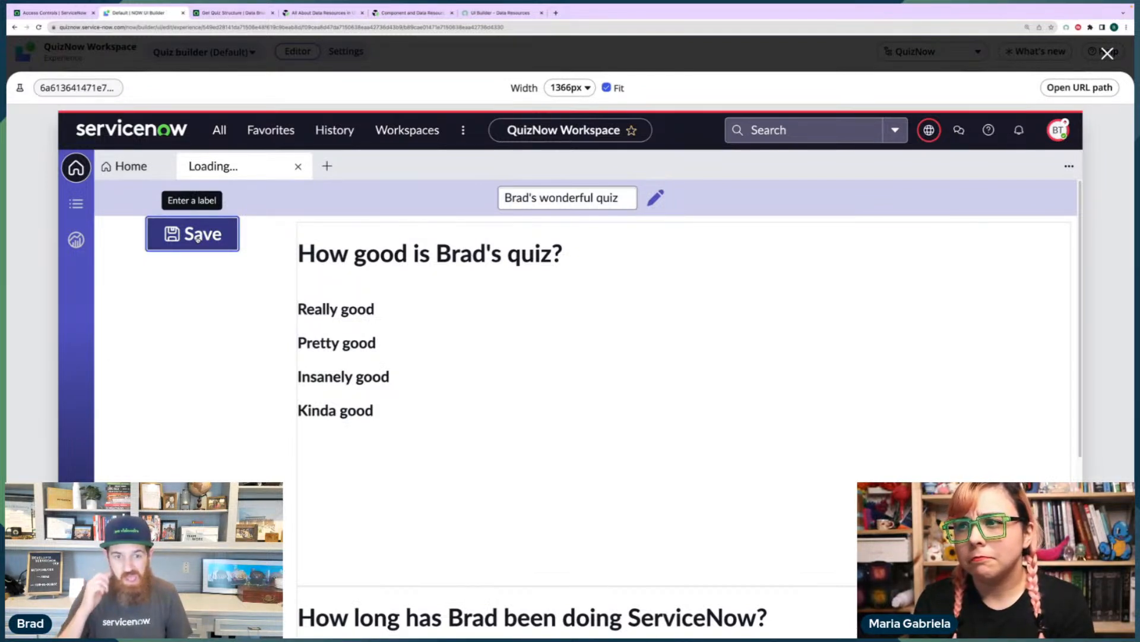
pyautogui.click(656, 199)
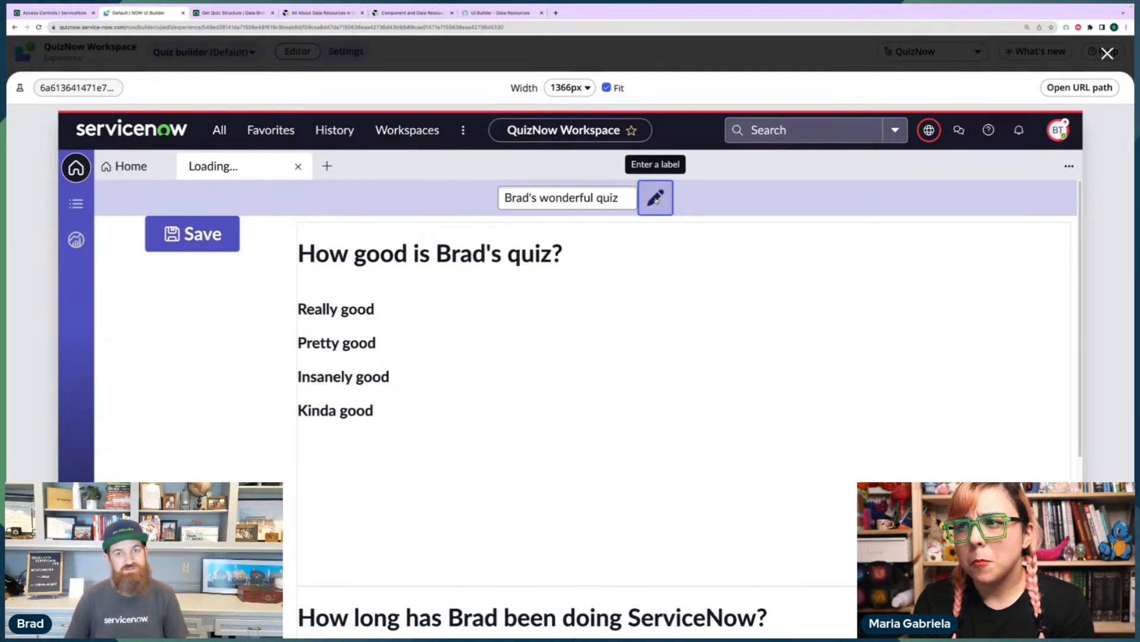
pyautogui.click(656, 199)
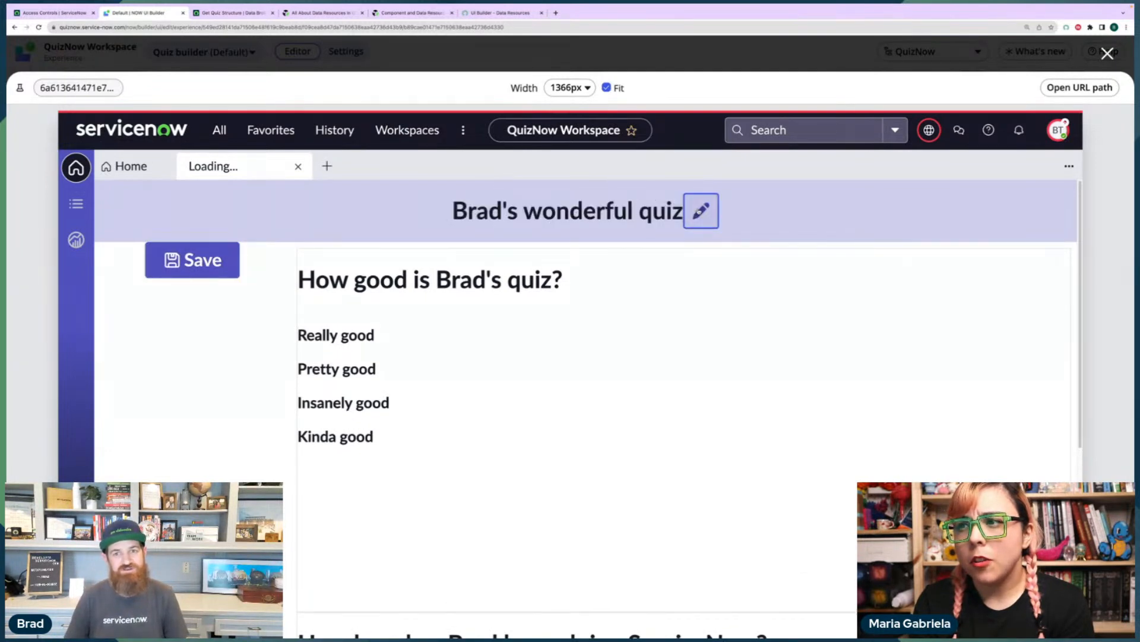
# Remove the word "wonderful" from the quiz title in the preview and save the title, then toggle title editing on and off.
pyautogui.click(701, 210)
pyautogui.doubleClick(582, 198)
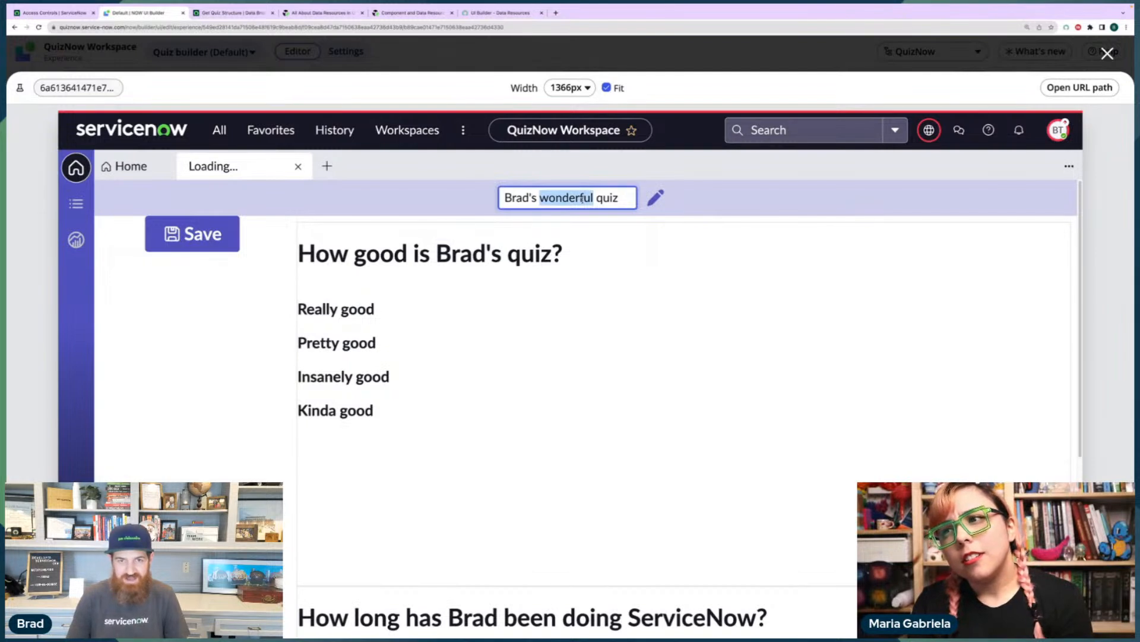
pyautogui.press('BackSpace')
pyautogui.press('BackSpace')
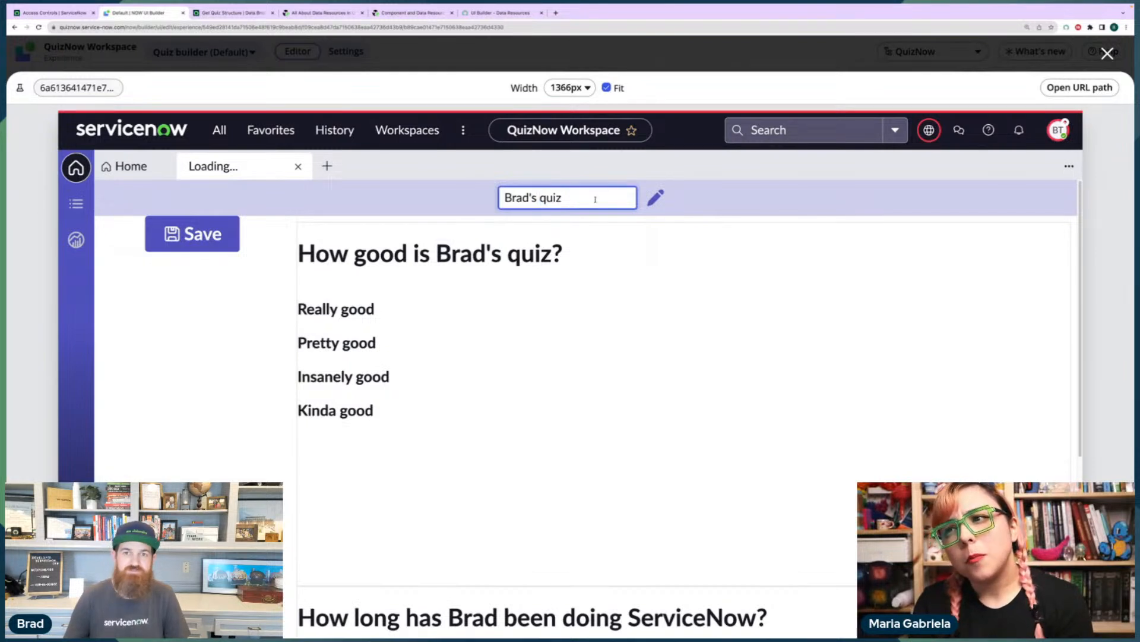
pyautogui.click(656, 197)
pyautogui.click(202, 262)
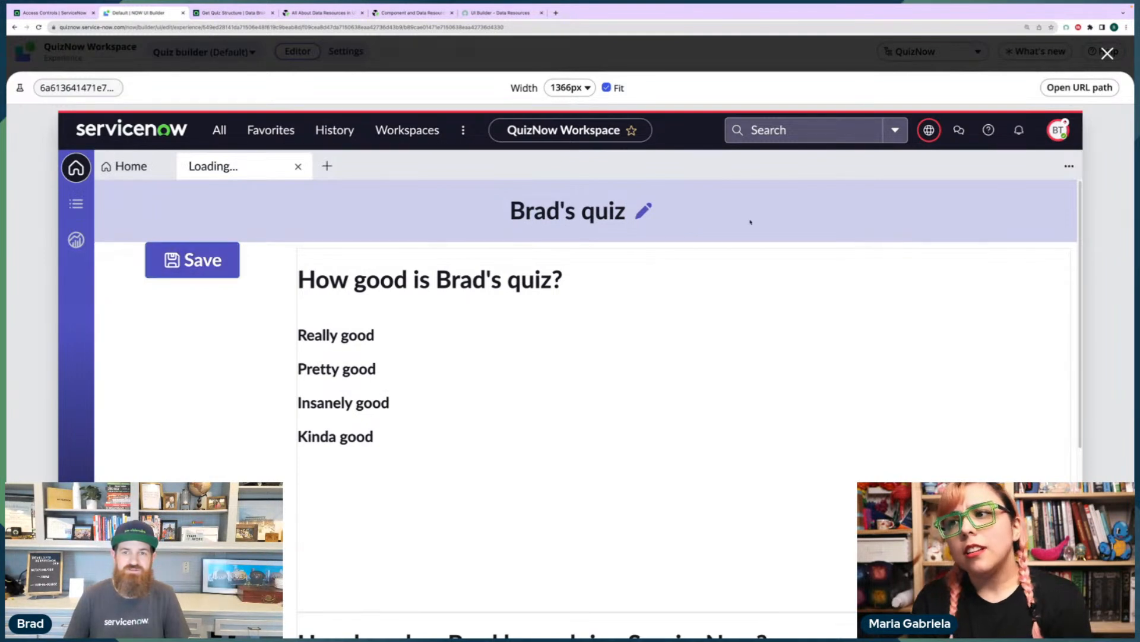
pyautogui.click(644, 211)
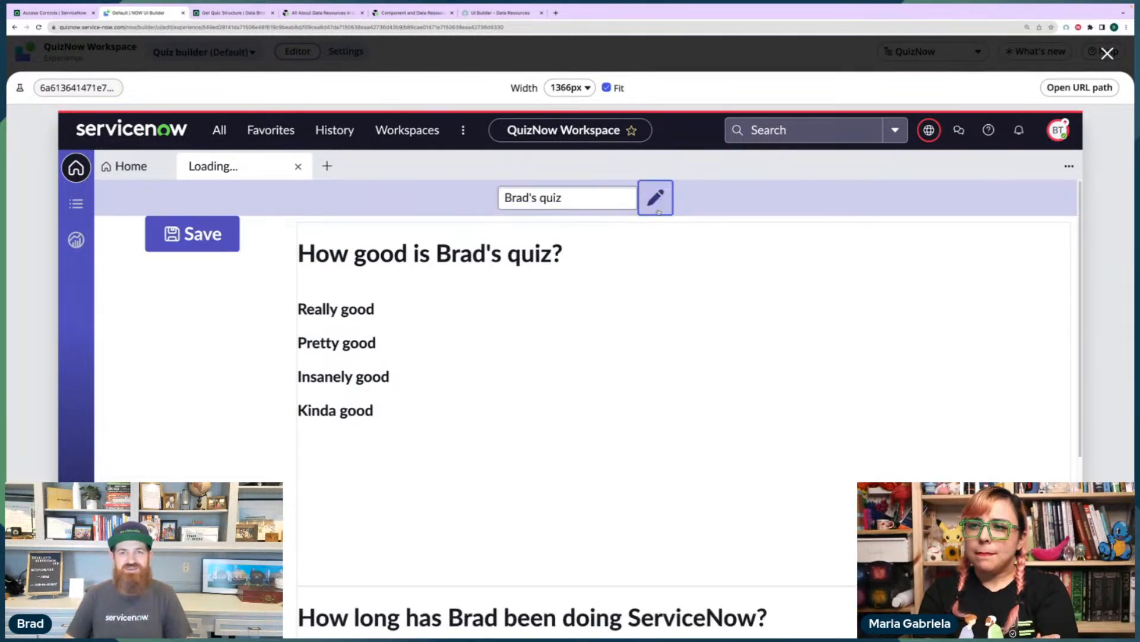
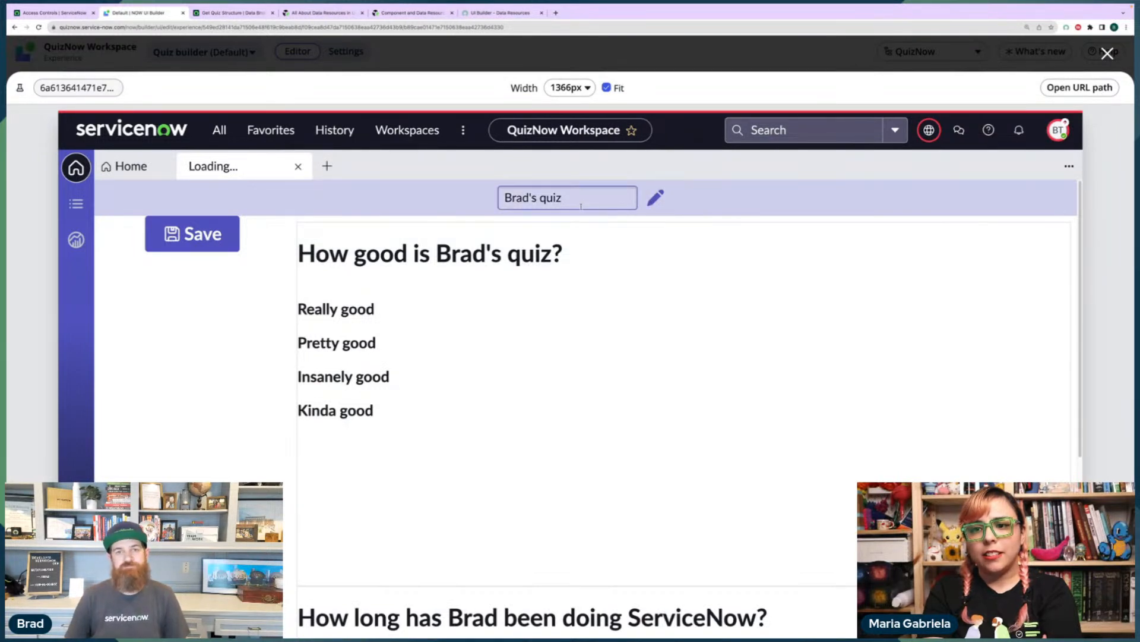
pyautogui.click(642, 201)
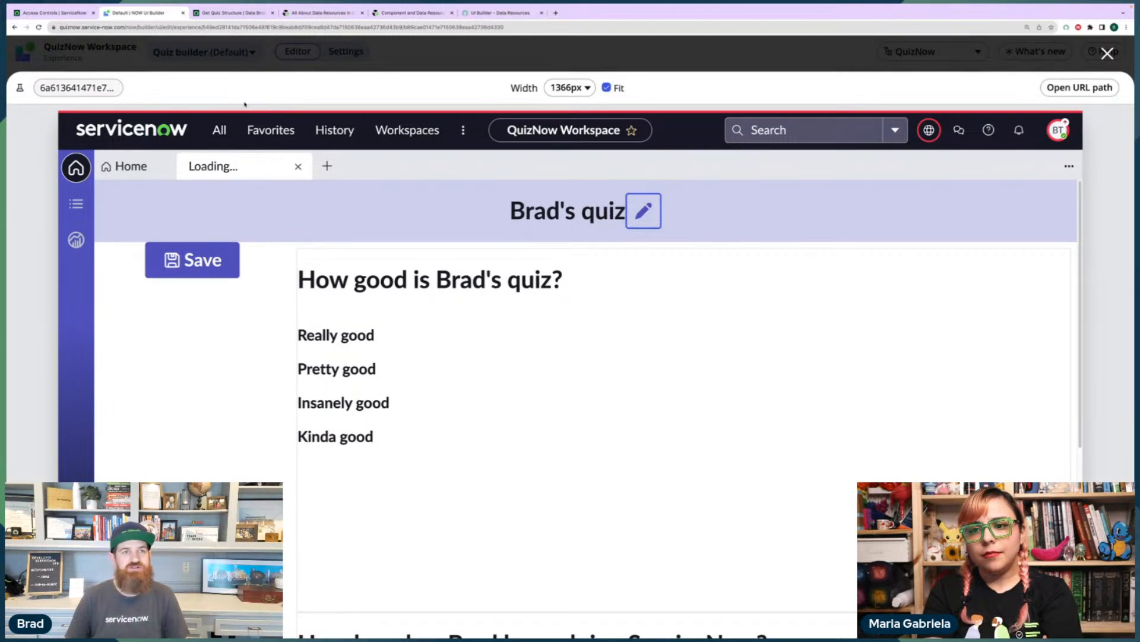
pyautogui.click(1107, 54)
pyautogui.click(574, 129)
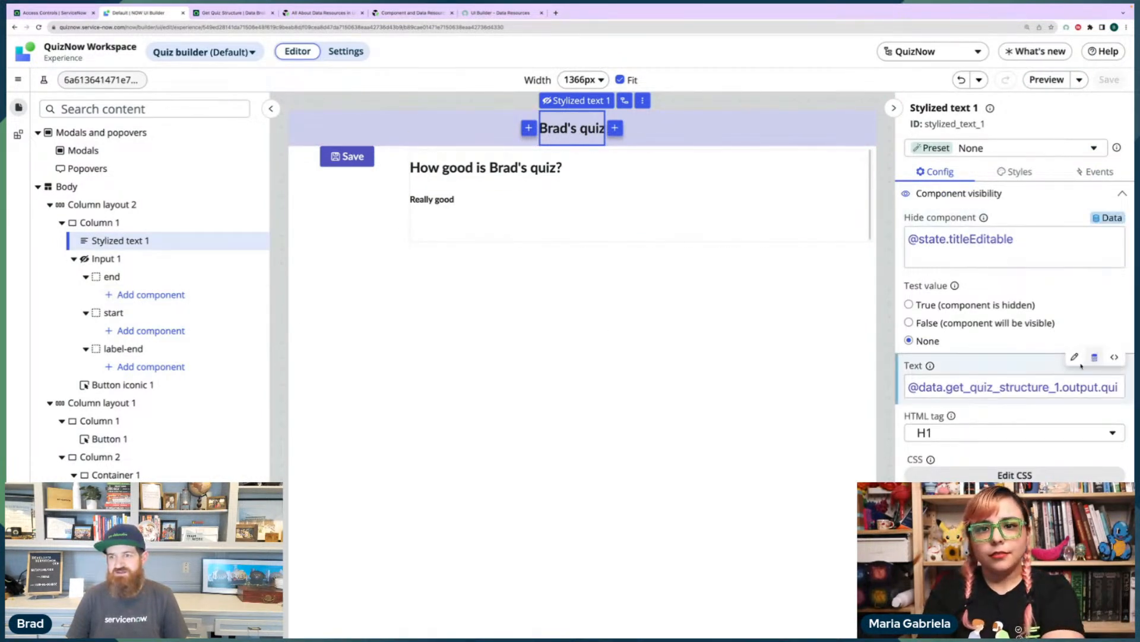
pyautogui.tripleClick(1057, 387)
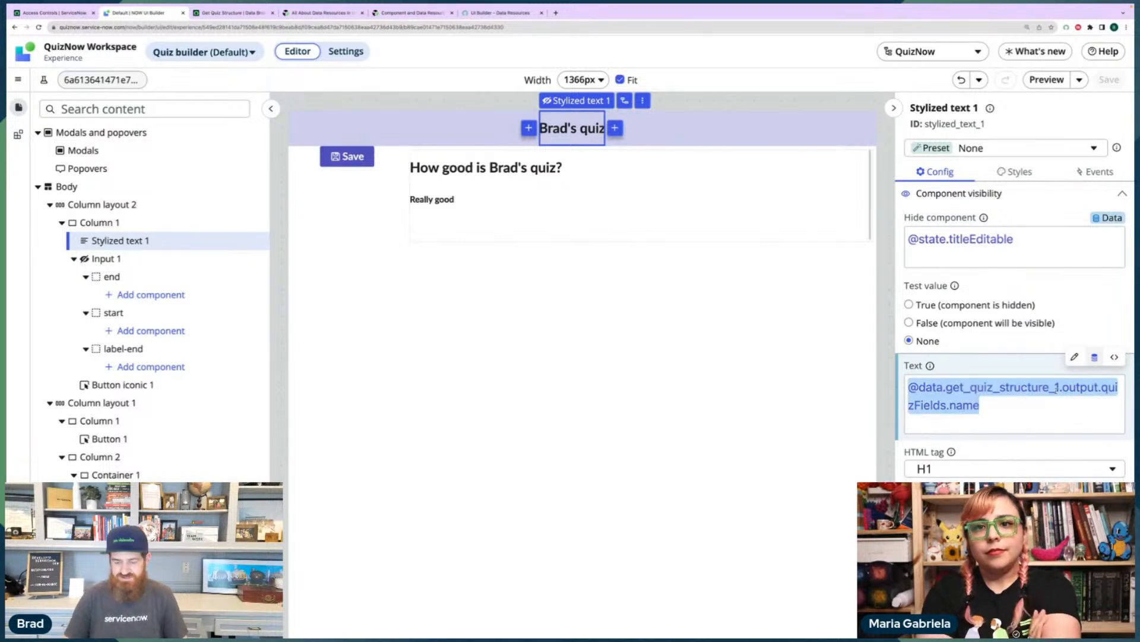
pyautogui.write('@state.')
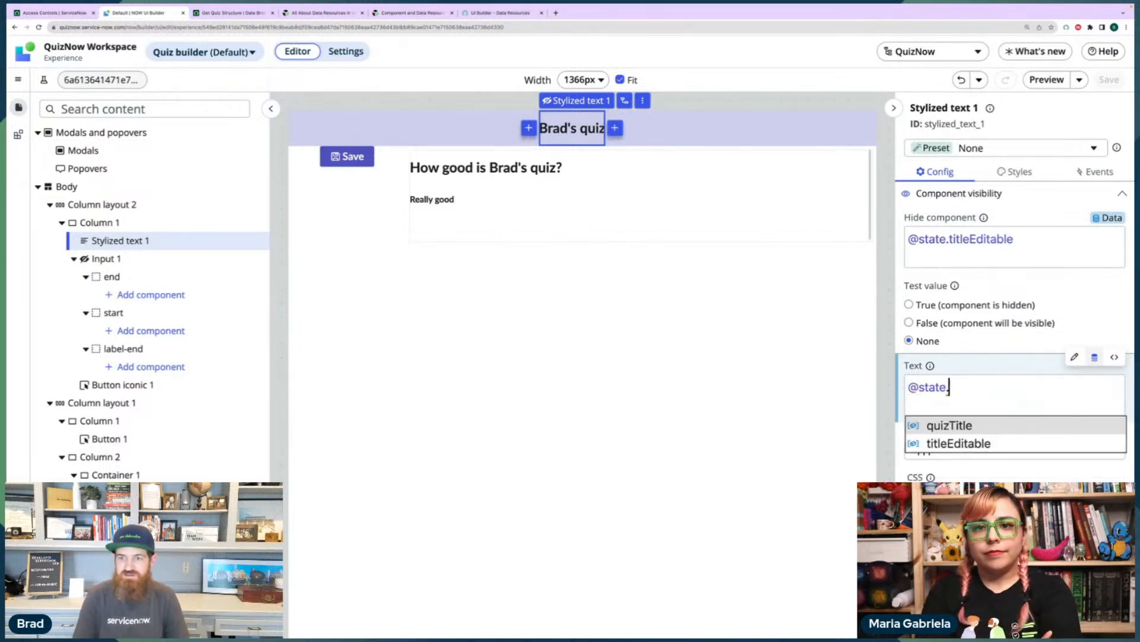
pyautogui.press('Return')
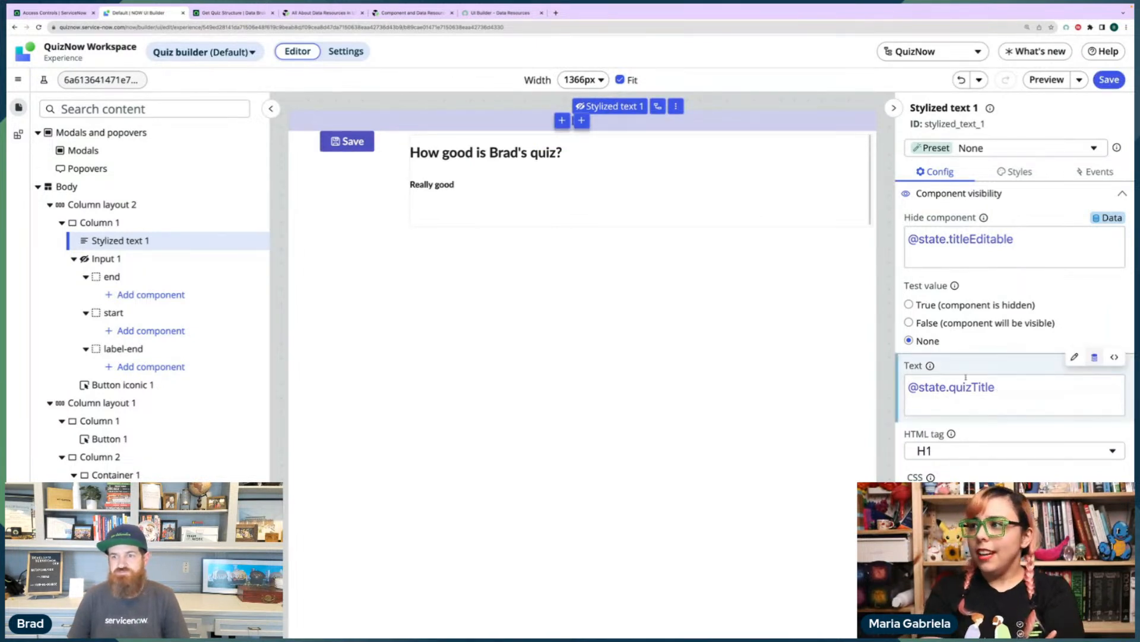
pyautogui.click(1096, 84)
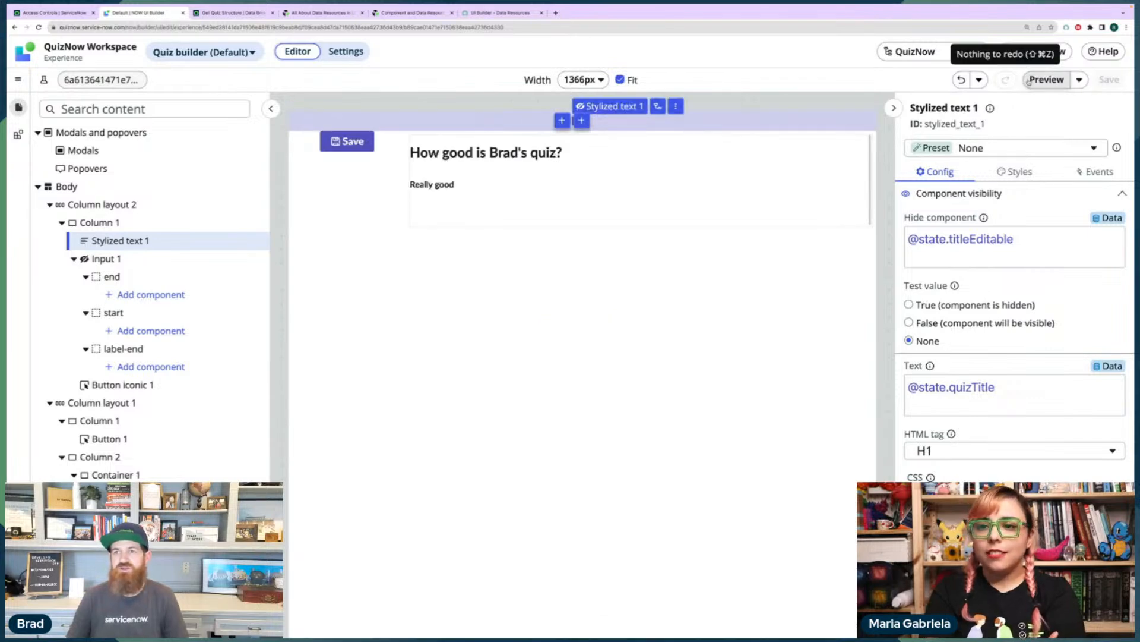
# Test the title in a preview by inserting "wonderful" before "quiz" and toggling title editing off and on.
pyautogui.click(1045, 79)
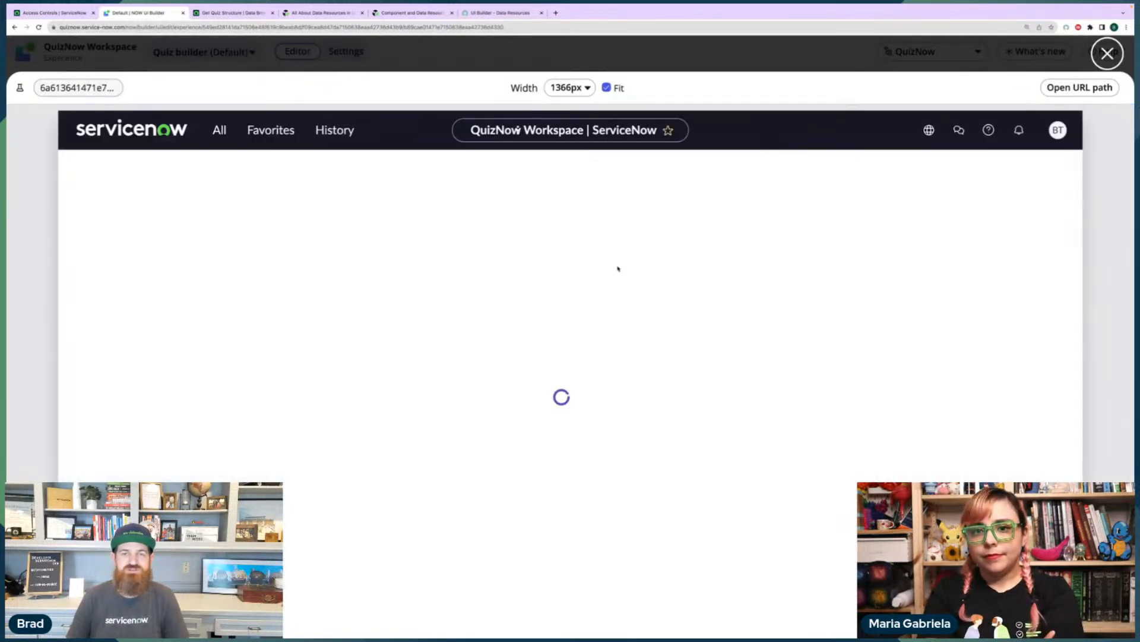
pyautogui.click(636, 210)
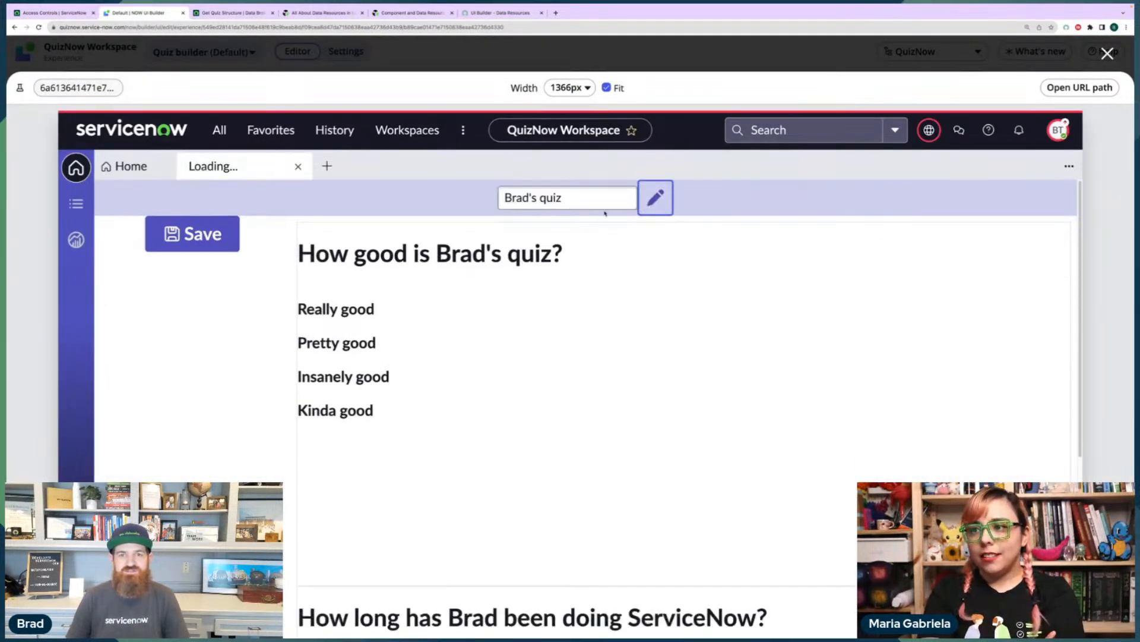
pyautogui.click(540, 198)
pyautogui.write('wonderful')
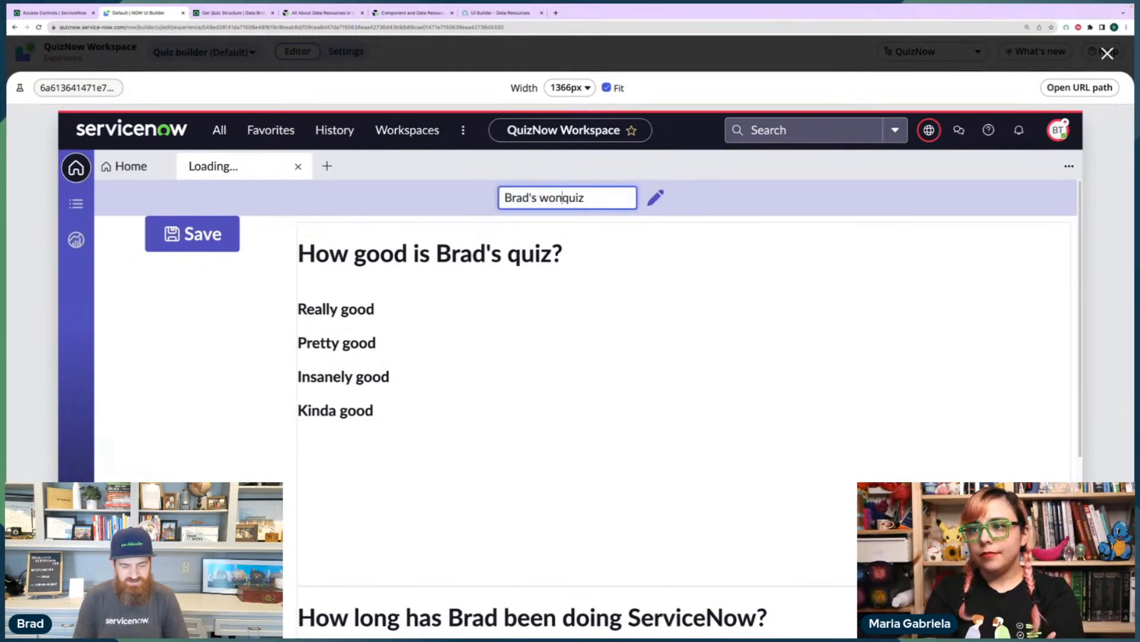
pyautogui.click(656, 197)
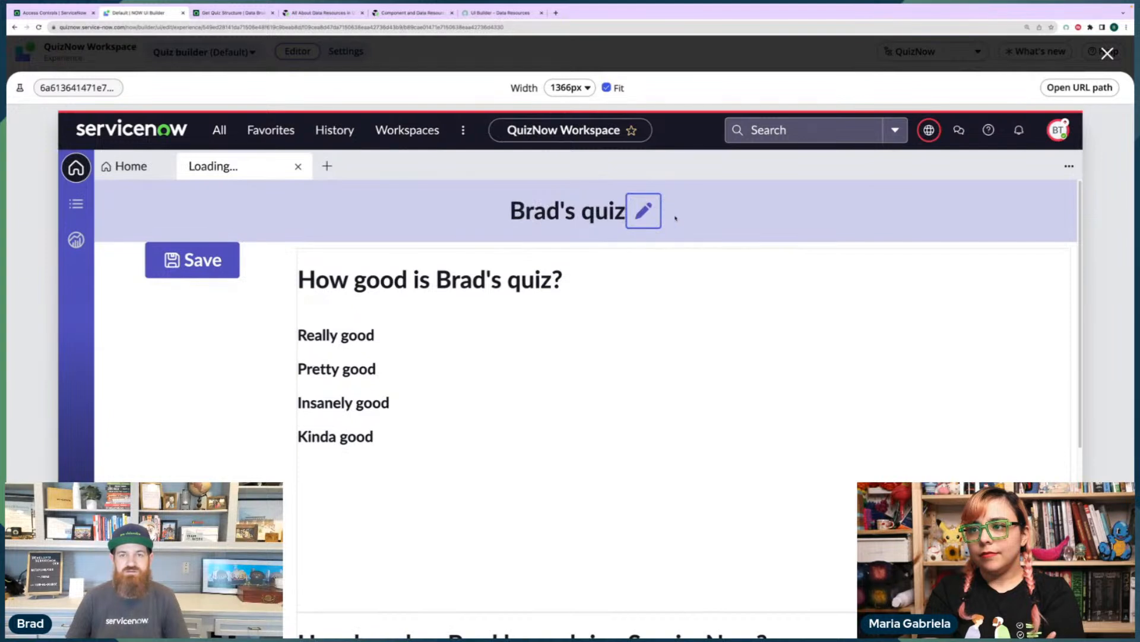
pyautogui.click(646, 211)
pyautogui.click(653, 196)
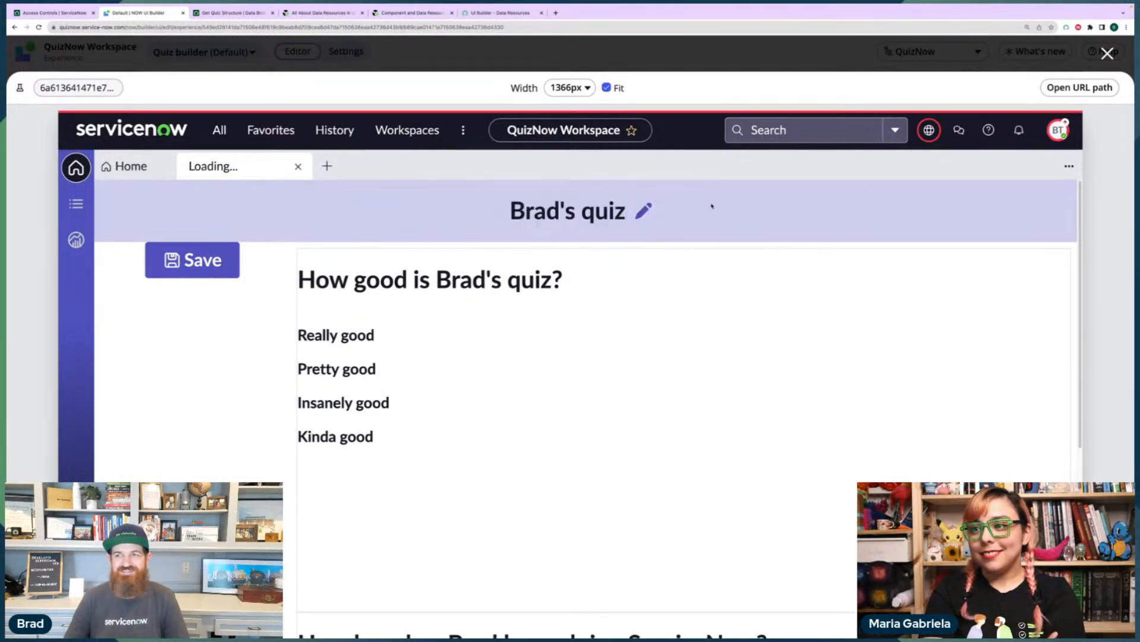
pyautogui.click(1106, 55)
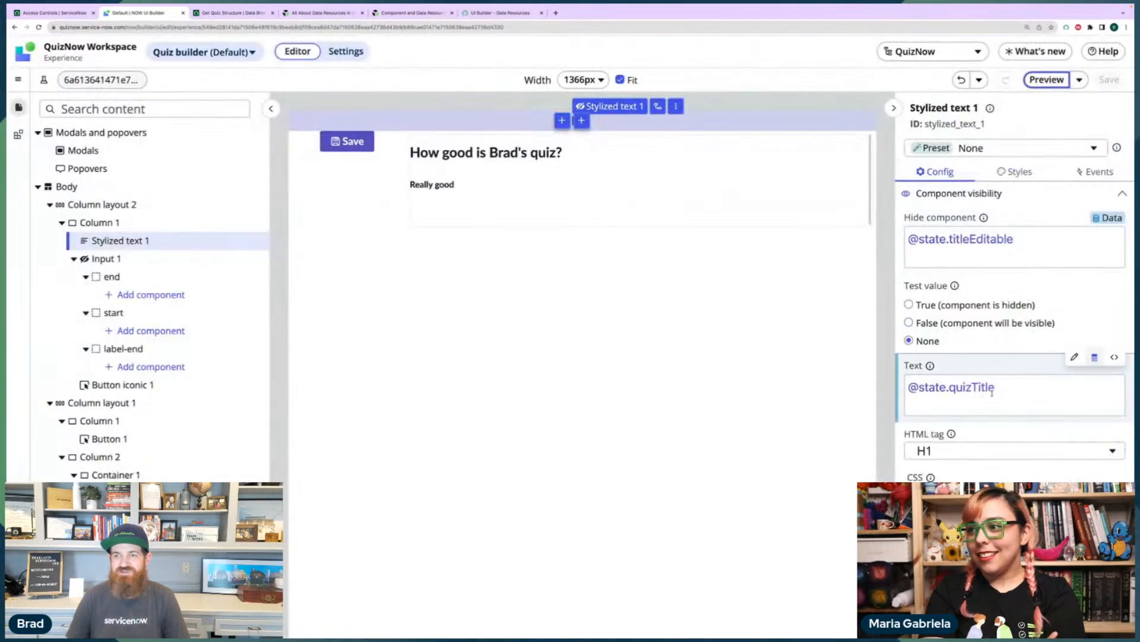
# Open the quiz page at its own URL in a new browser tab and reload it to check the title.
pyautogui.click(1078, 81)
pyautogui.click(1057, 98)
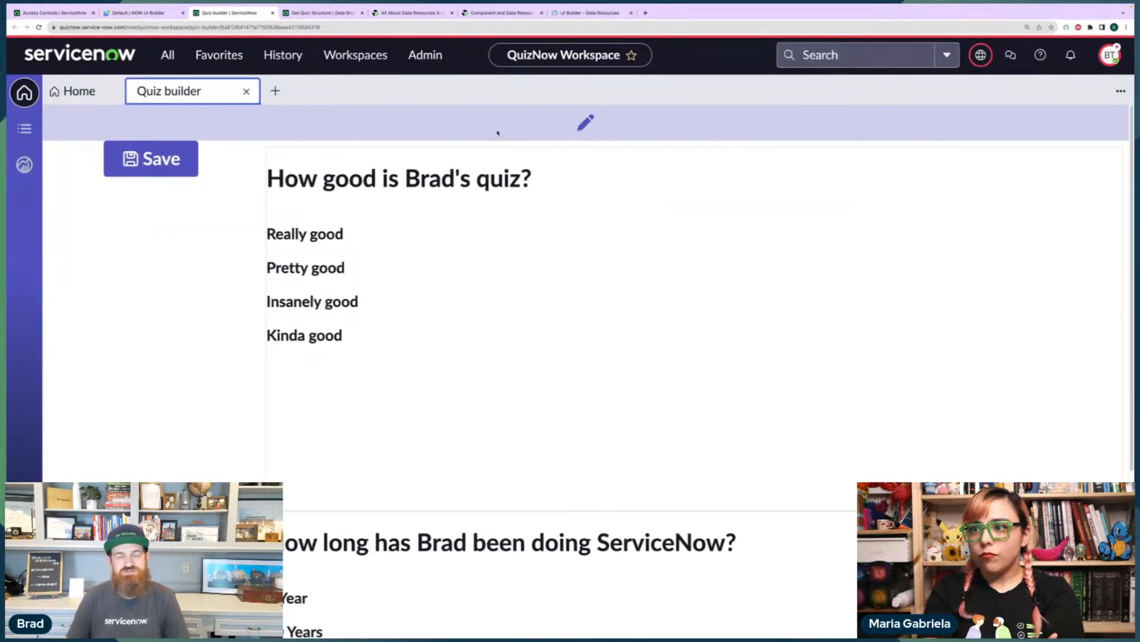
pyautogui.click(640, 126)
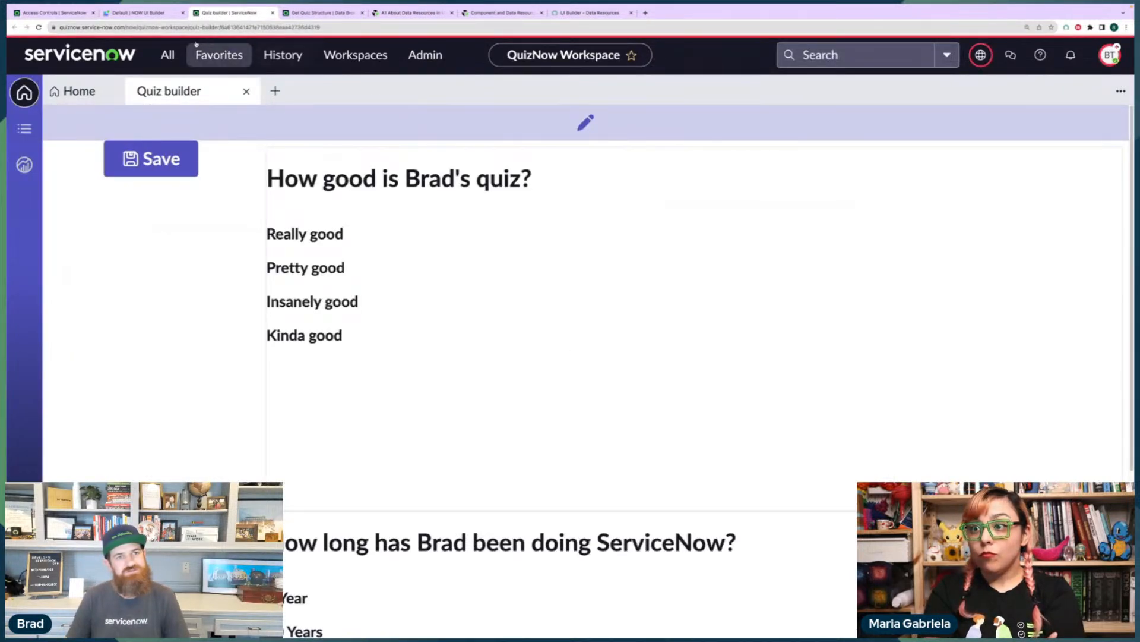
pyautogui.press('super+r')
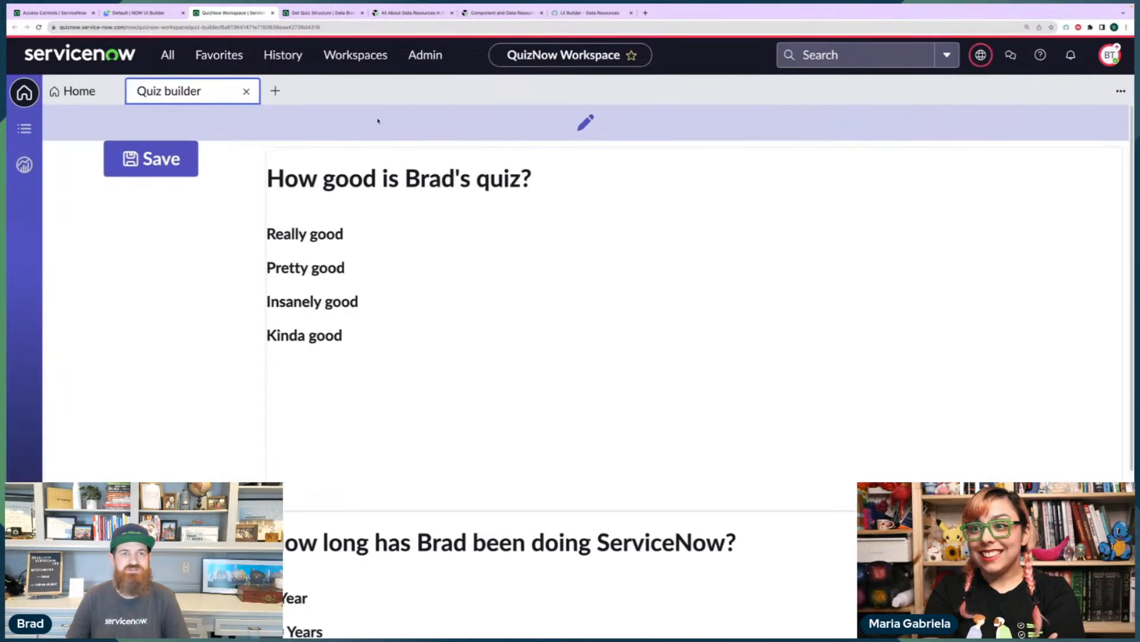
# Return to the page editor and inspect the initial value of the quizTitle client state parameter.
pyautogui.click(139, 13)
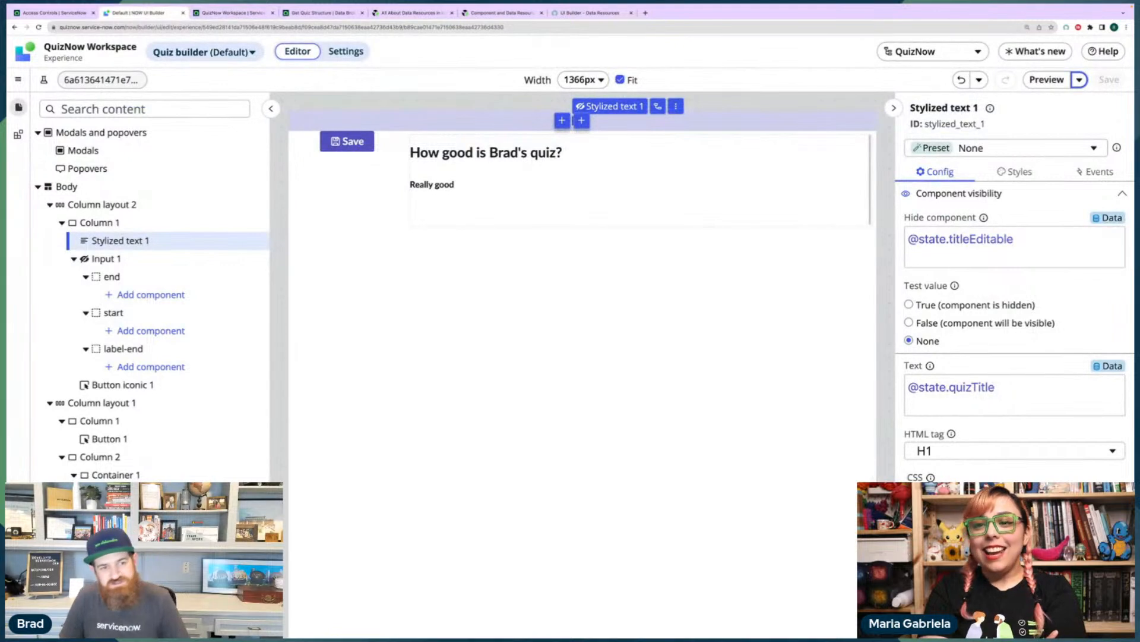
pyautogui.click(97, 625)
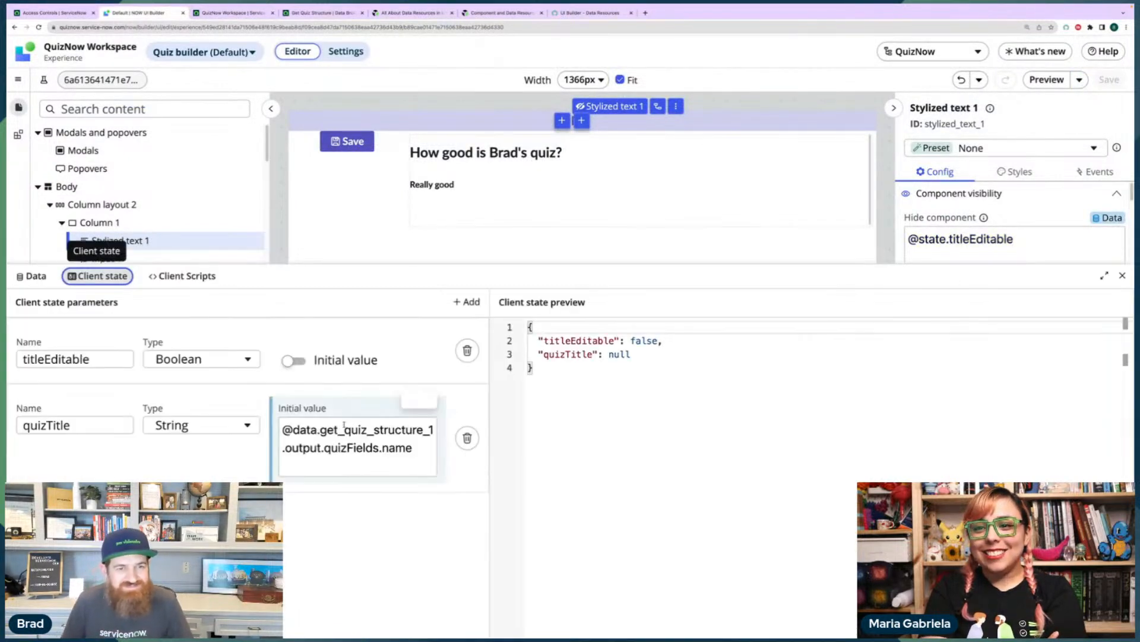
pyautogui.click(351, 428)
pyautogui.click(310, 429)
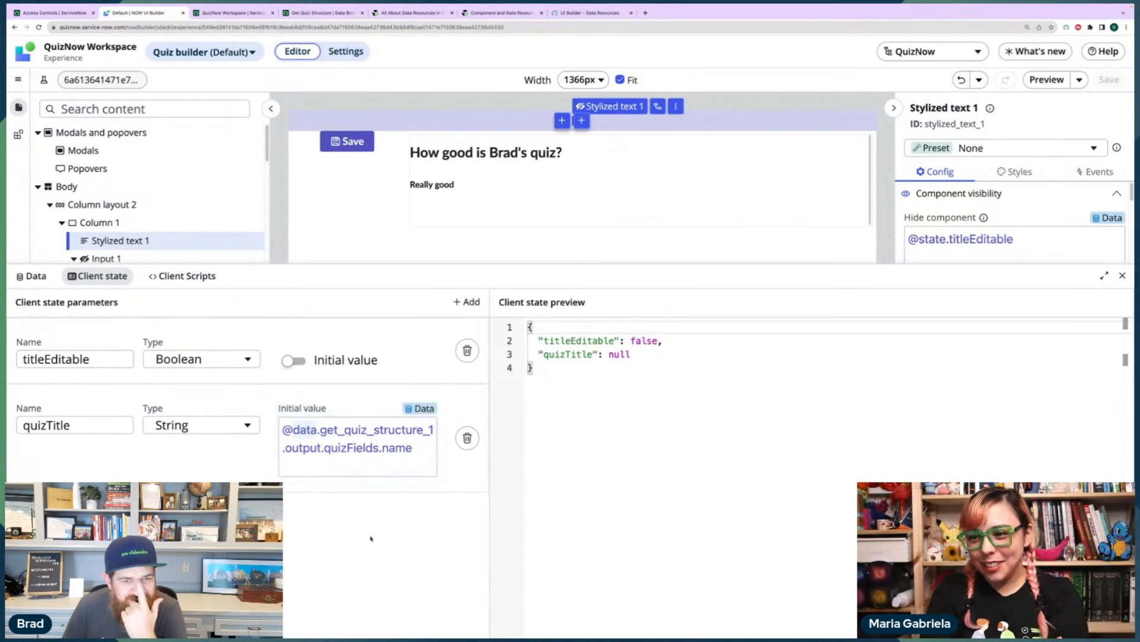
pyautogui.moveTo(283, 429); pyautogui.dragTo(414, 450)
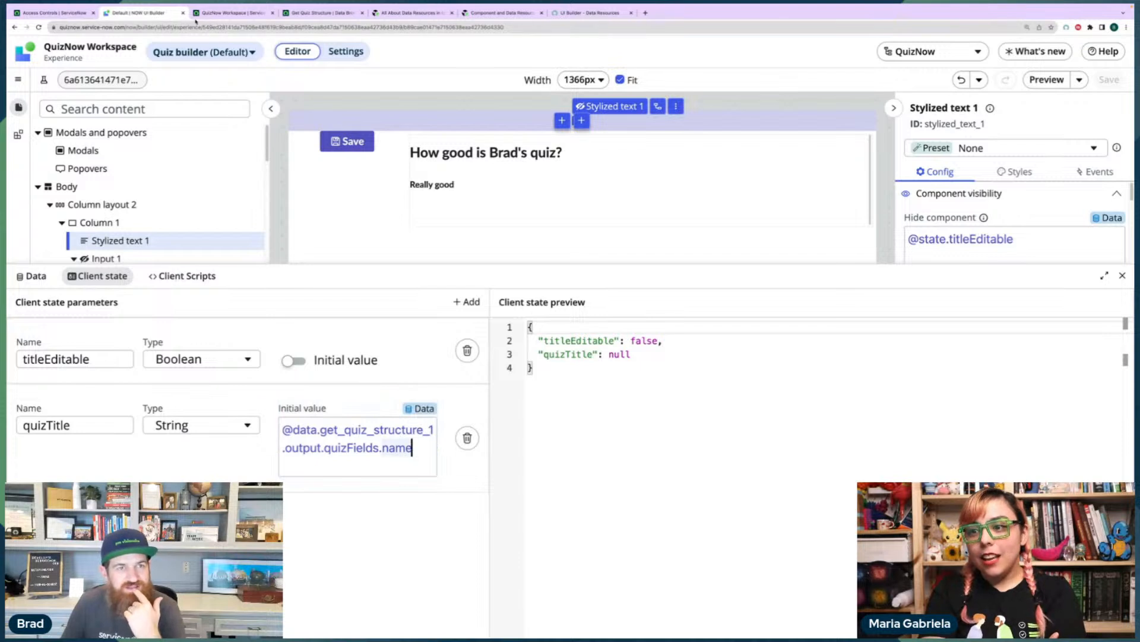
# Toggle title editing on and off on the live quiz page to compare the input's title with the heading.
pyautogui.click(206, 13)
pyautogui.click(585, 122)
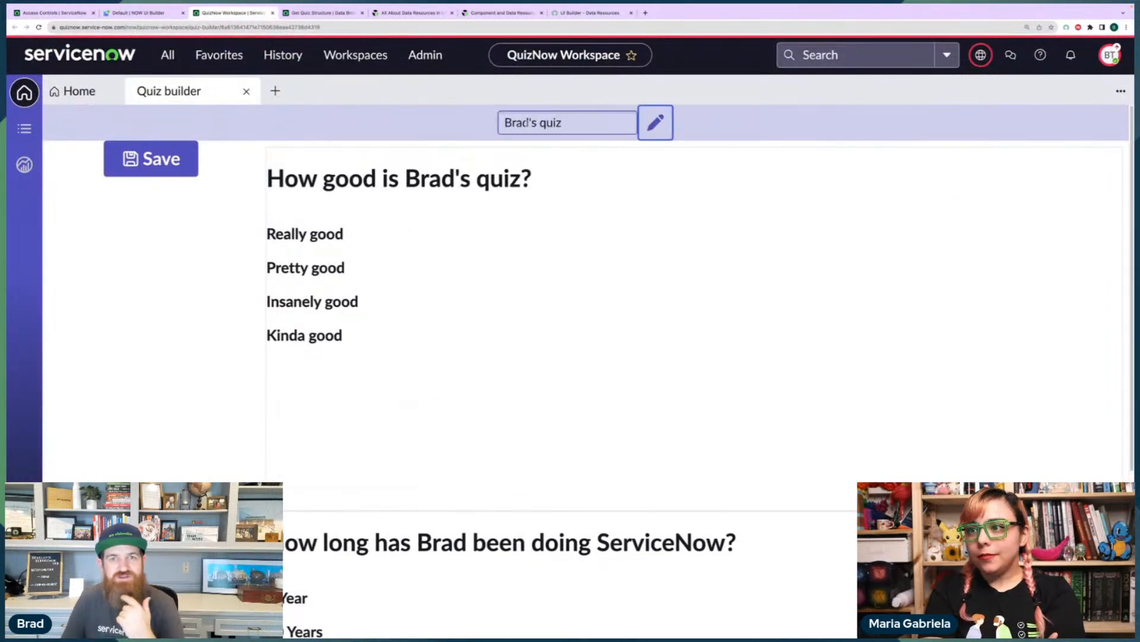
pyautogui.click(604, 122)
pyautogui.click(615, 156)
pyautogui.click(656, 123)
pyautogui.click(587, 123)
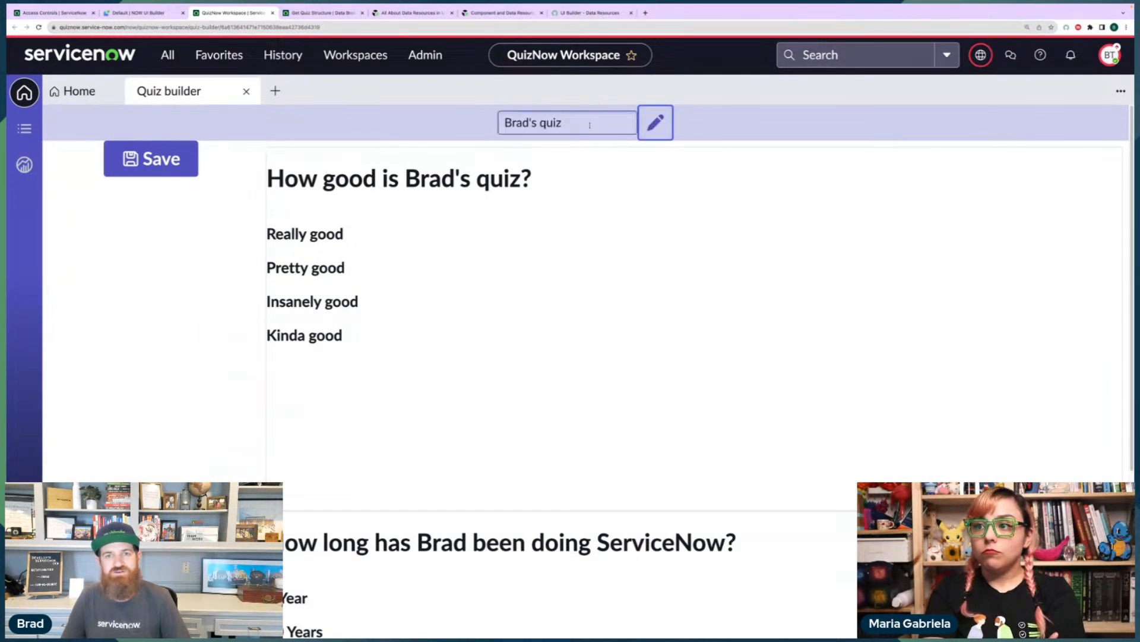
pyautogui.click(656, 123)
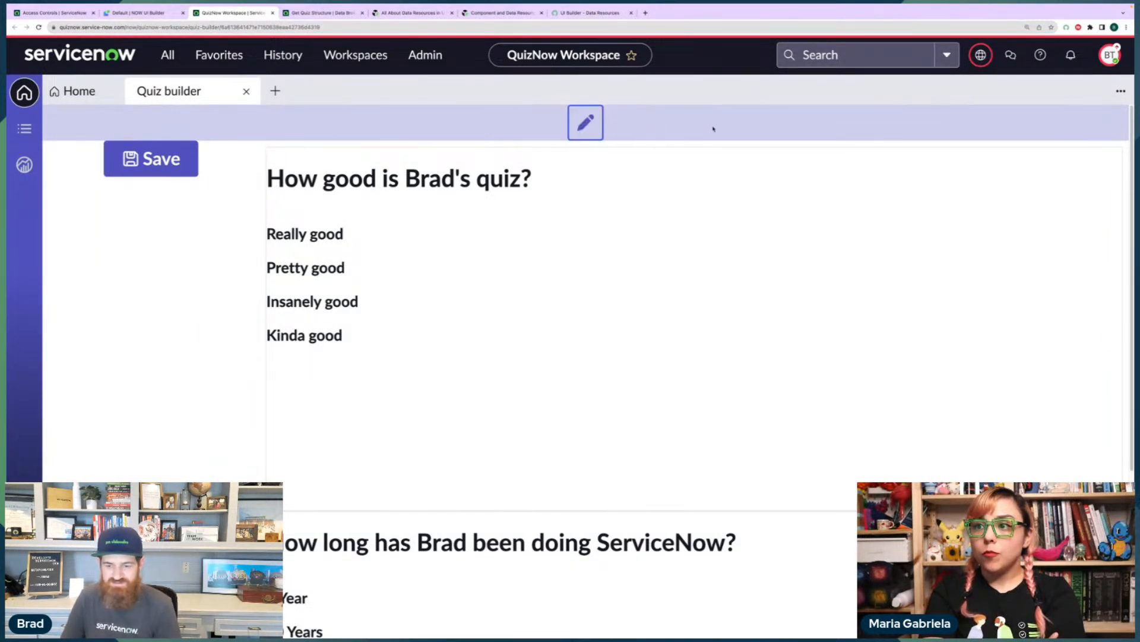
# Insert the word "great" before "quiz" in the live page's editable title and switch the title back to its display mode.
pyautogui.click(585, 122)
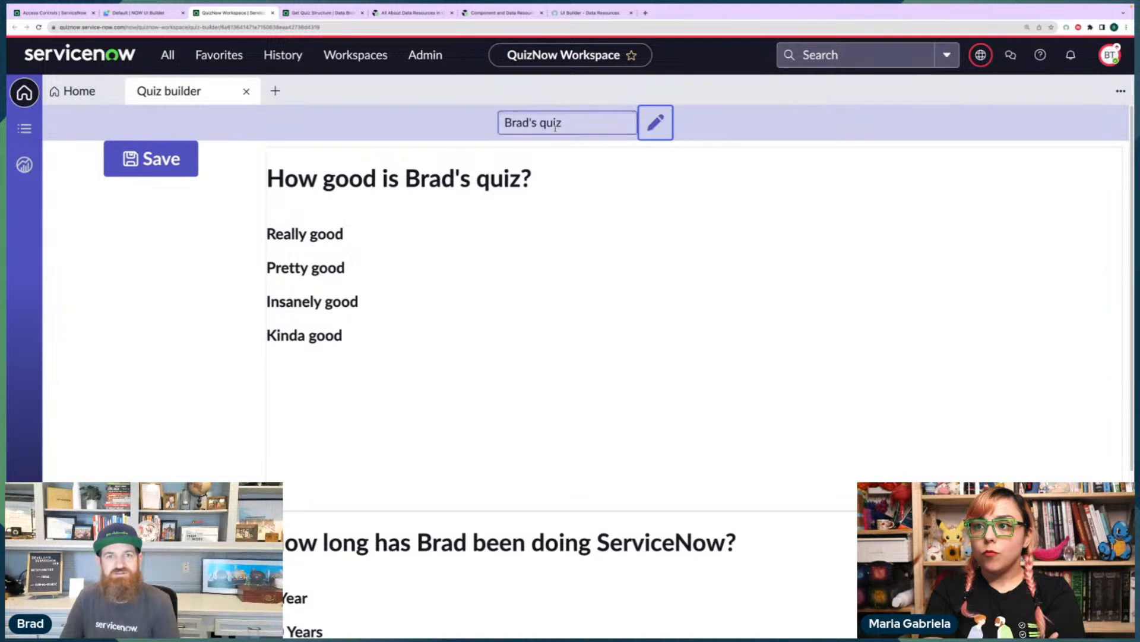
pyautogui.click(540, 123)
pyautogui.write('great')
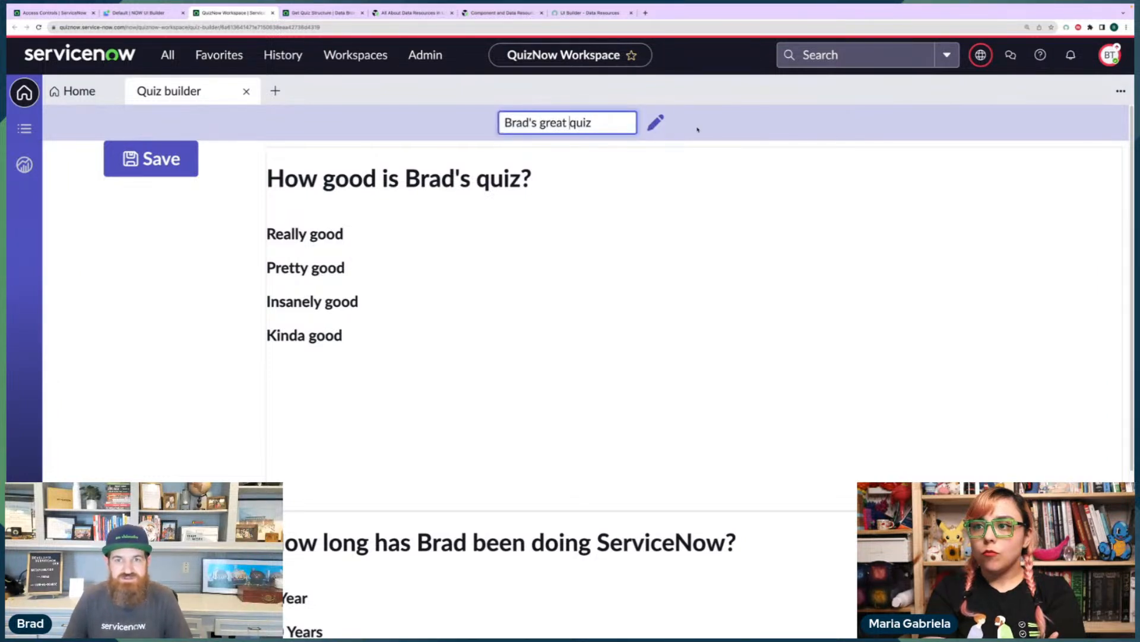
pyautogui.click(658, 125)
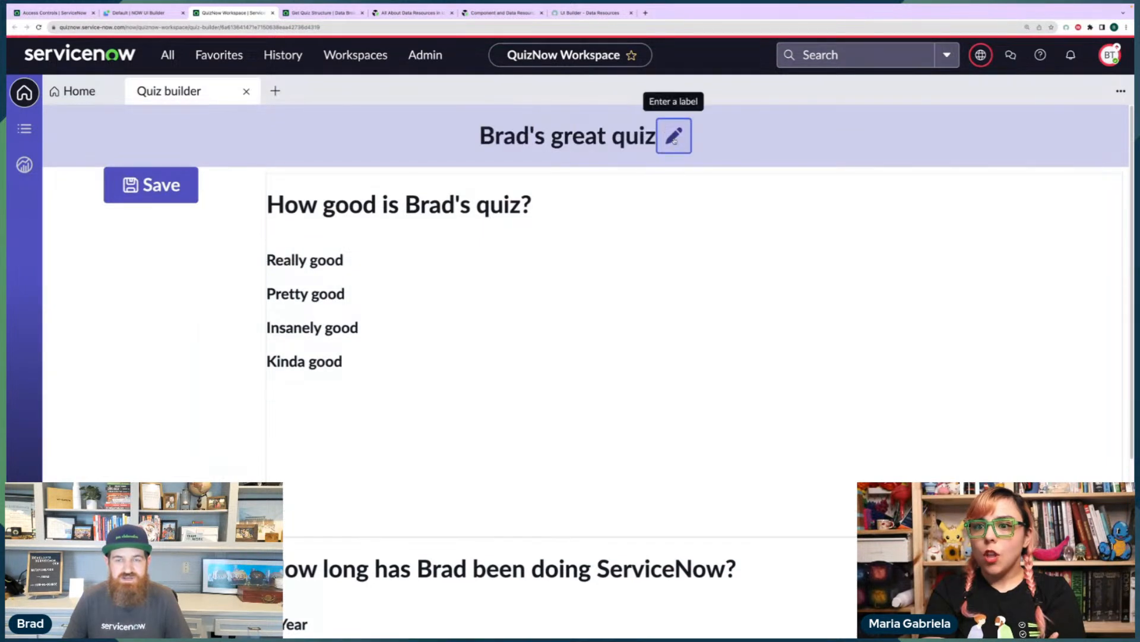
pyautogui.click(674, 140)
pyautogui.click(654, 119)
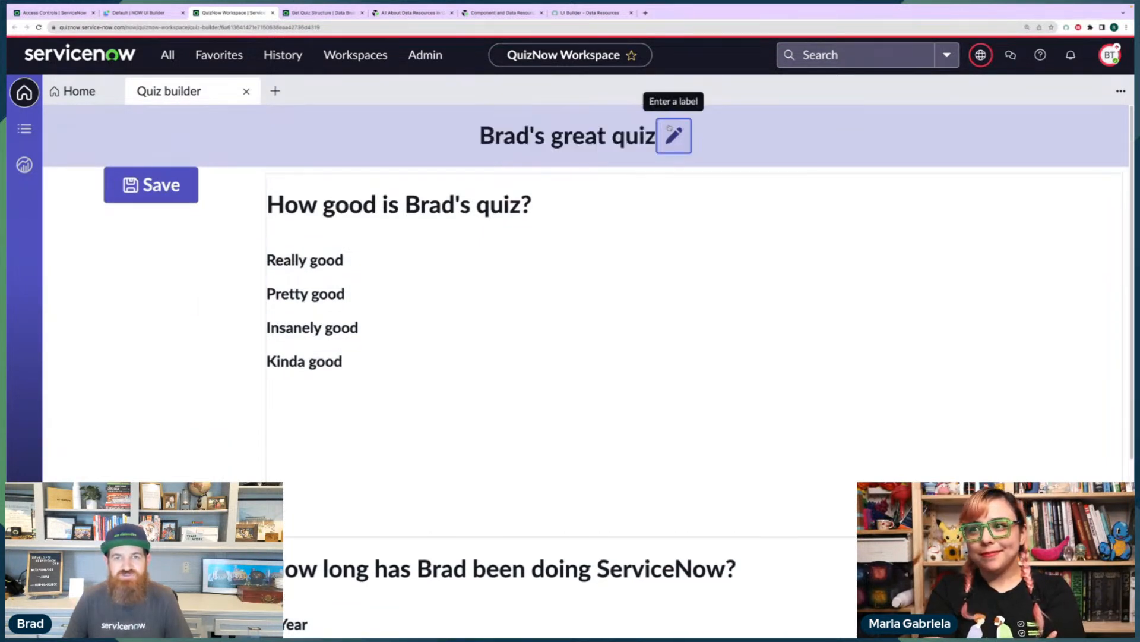
# Clear the initial value of the quizTitle client state parameter in the page editor.
pyautogui.click(136, 13)
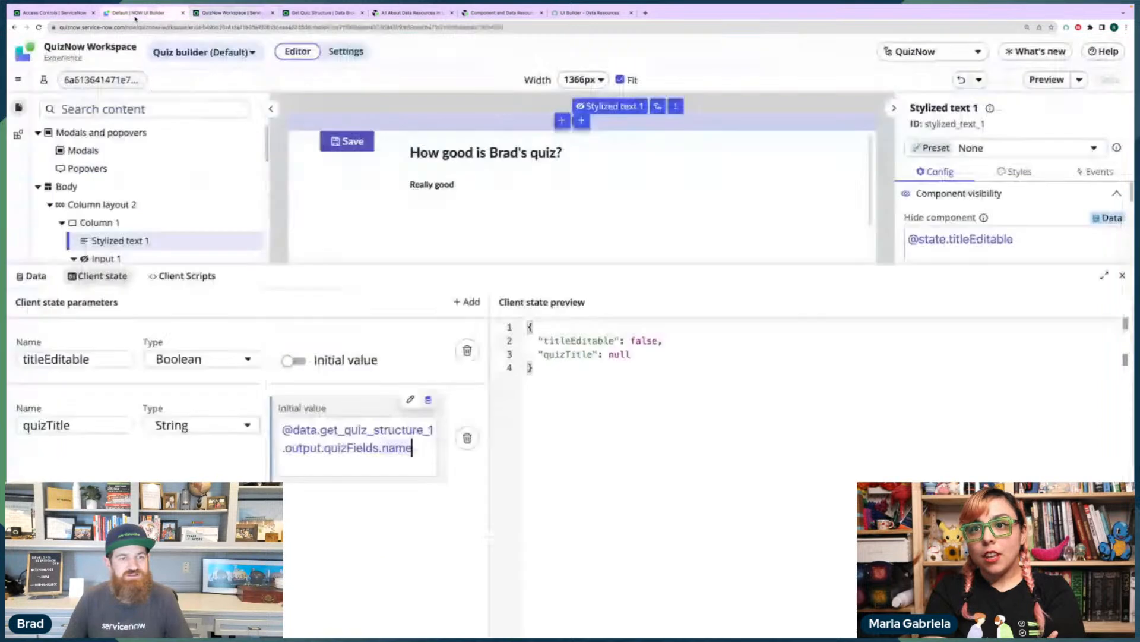
pyautogui.moveTo(412, 447); pyautogui.dragTo(283, 429)
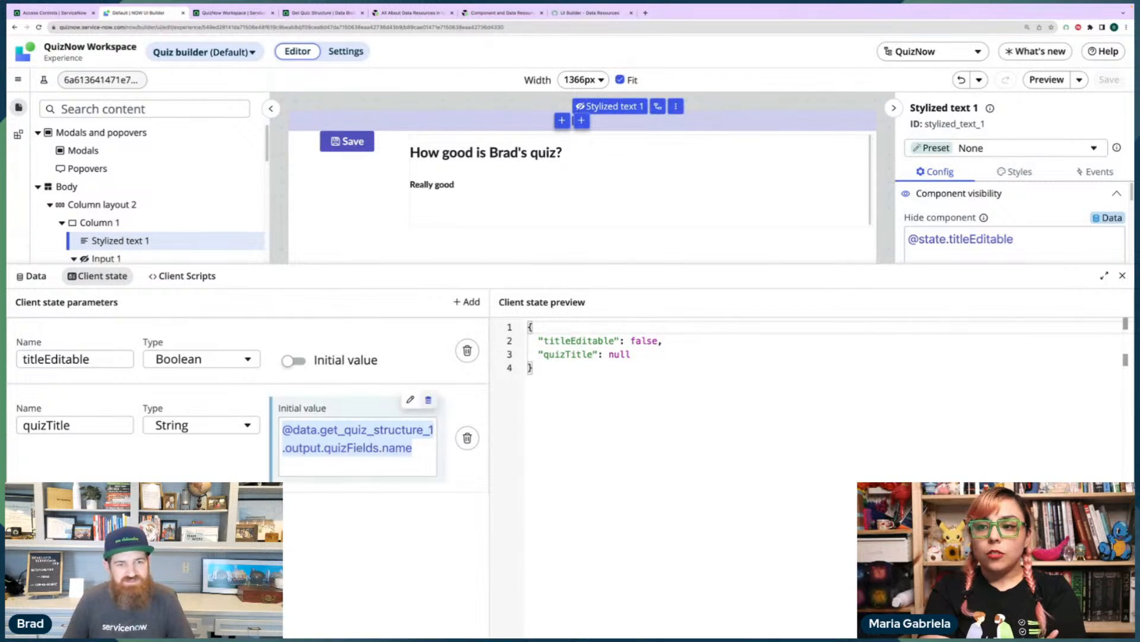
pyautogui.click(407, 461)
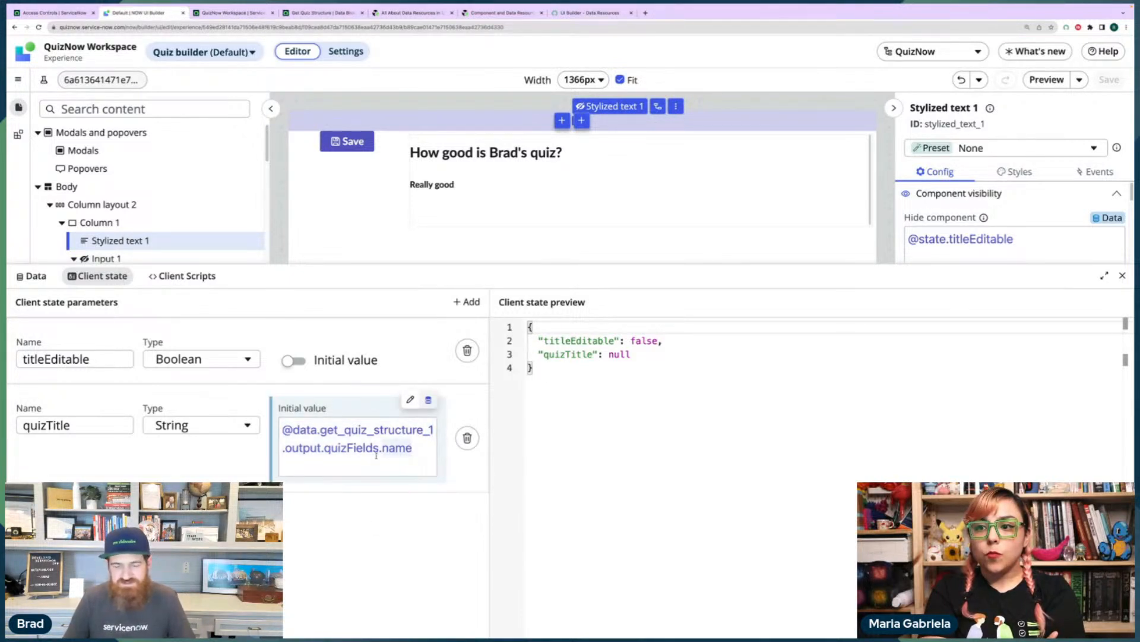
pyautogui.hotkey('ctrl', 'a')
pyautogui.press('BackSpace')
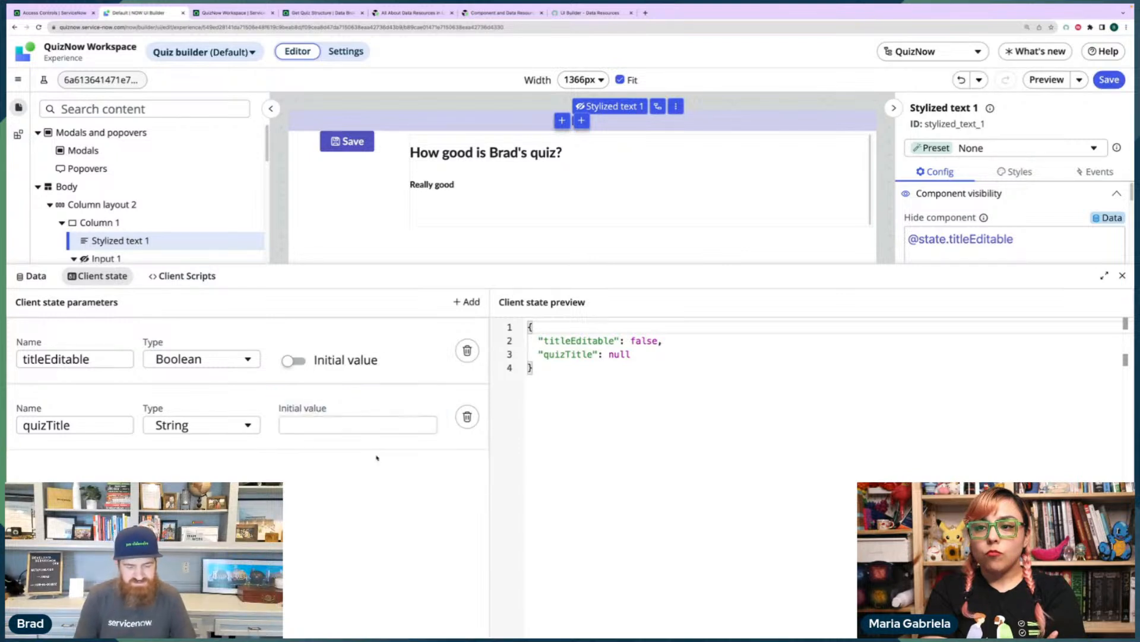
pyautogui.click(363, 423)
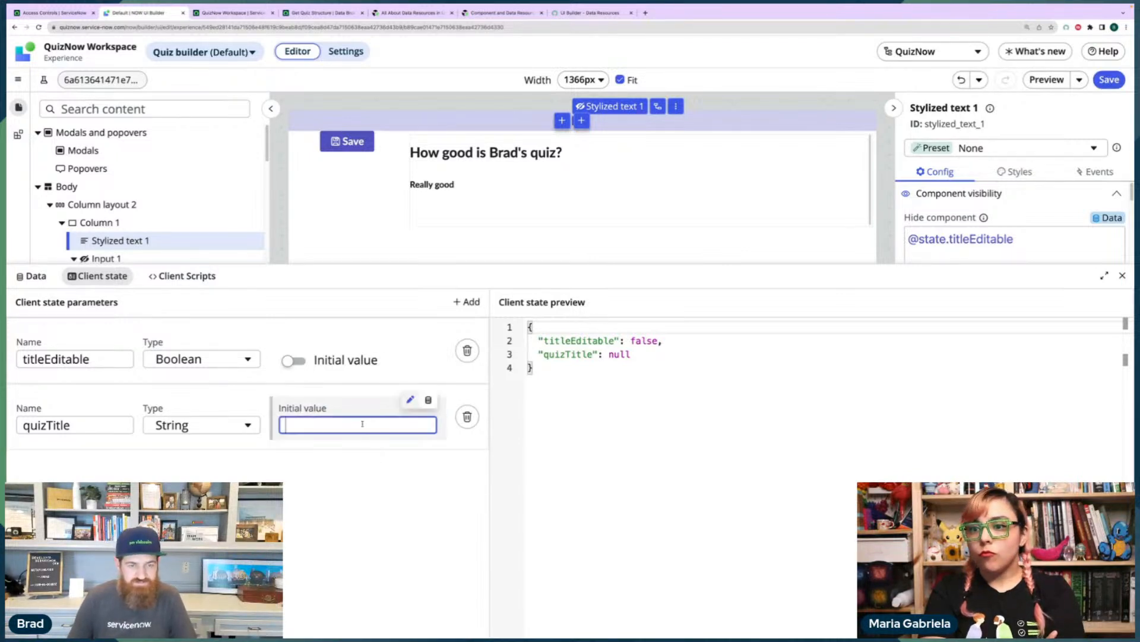
pyautogui.write('@dtate')
pyautogui.click(428, 402)
pyautogui.tripleClick(344, 425)
pyautogui.press('BackSpace')
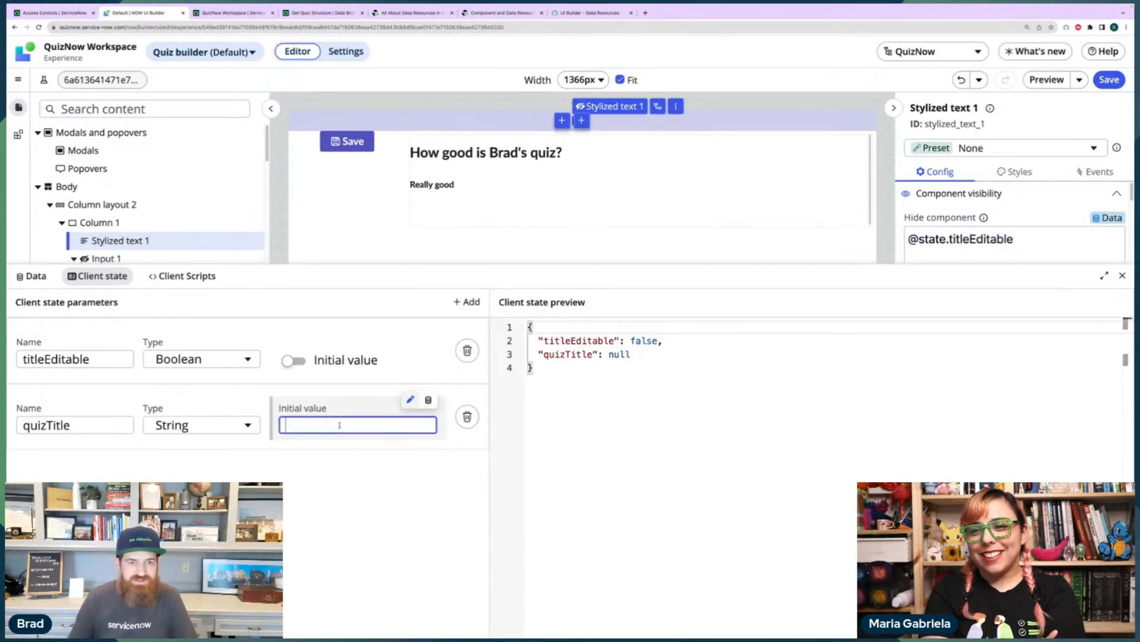
pyautogui.write('@')
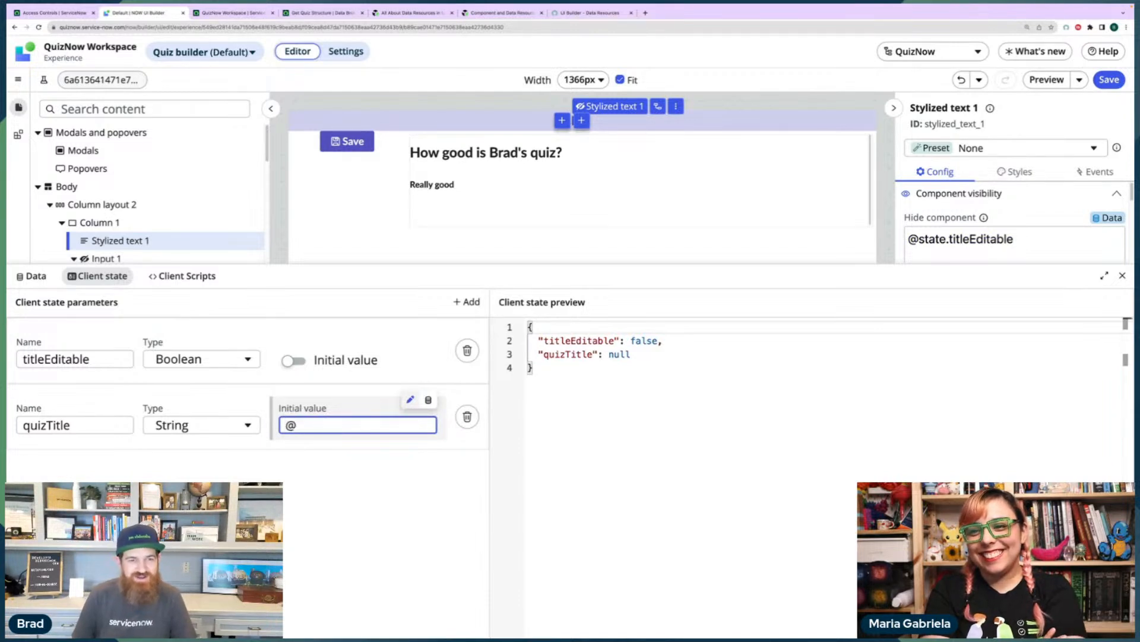
pyautogui.press('BackSpace')
pyautogui.click(429, 399)
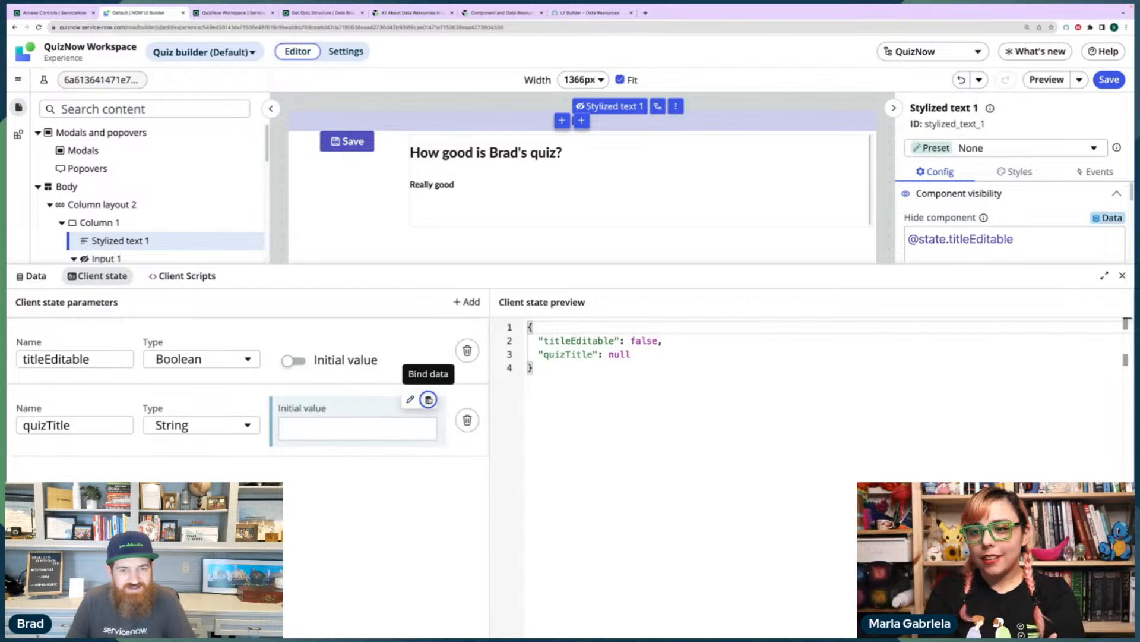
pyautogui.click(418, 426)
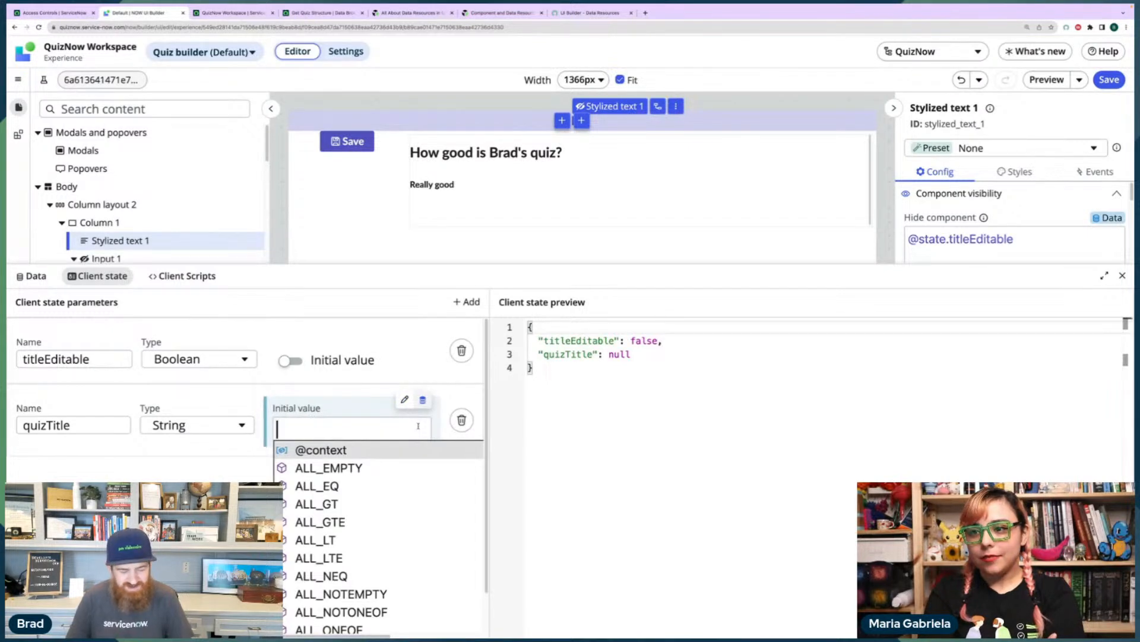
pyautogui.write('@data')
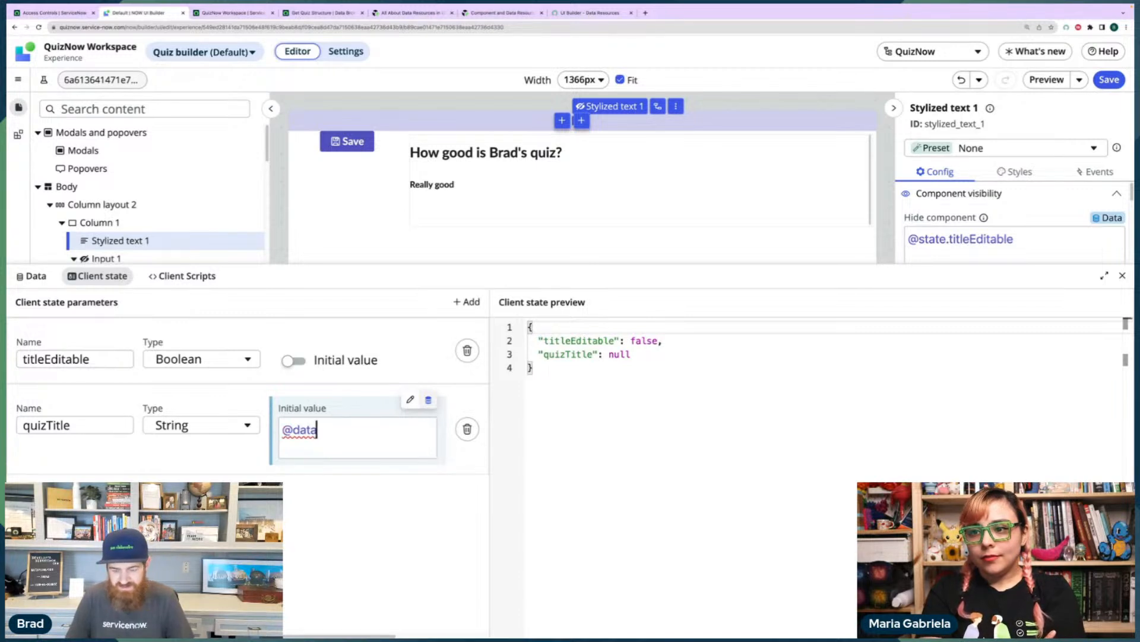
pyautogui.write('.')
pyautogui.write('s')
pyautogui.press('BackSpace')
pyautogui.press('BackSpace')
pyautogui.press('BackSpace')
pyautogui.press('BackSpace')
pyautogui.press('BackSpace')
pyautogui.press('BackSpace')
pyautogui.press('BackSpace')
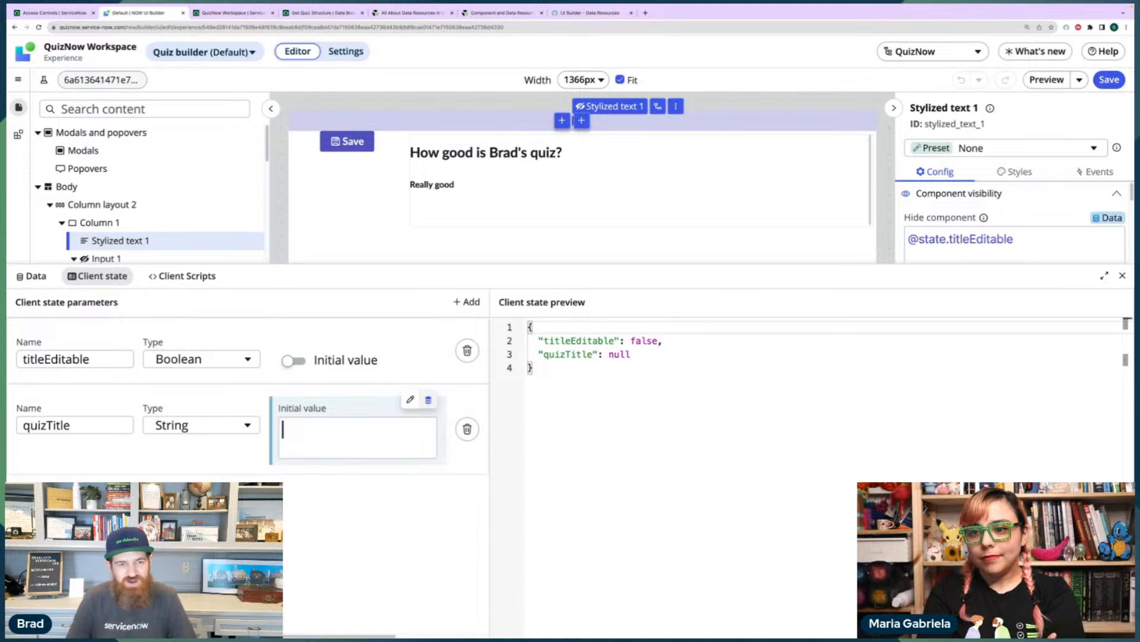
pyautogui.click(389, 514)
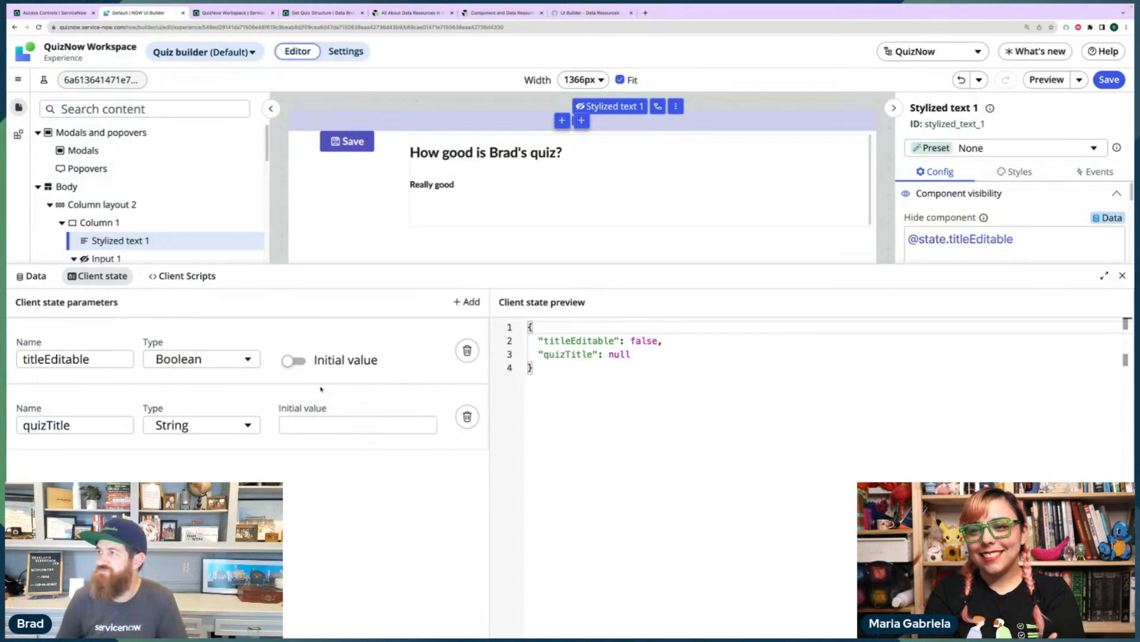
# Add a Data Fetch Succeeded event mapping to the Get Quiz Structure 1 data resource.
pyautogui.click(33, 276)
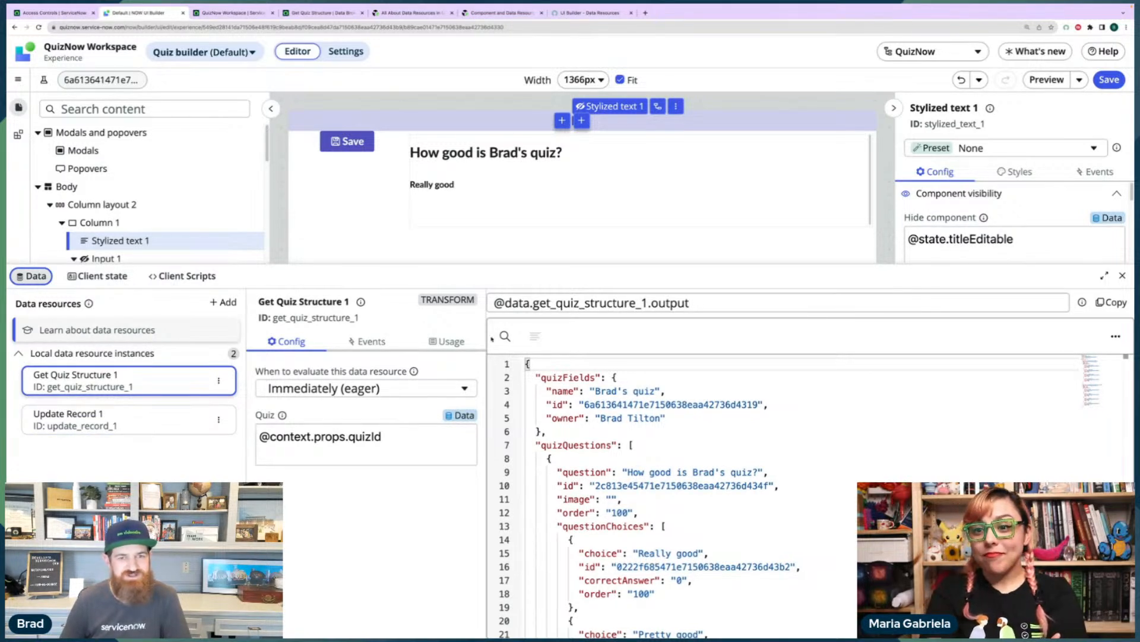
pyautogui.click(367, 341)
pyautogui.click(347, 376)
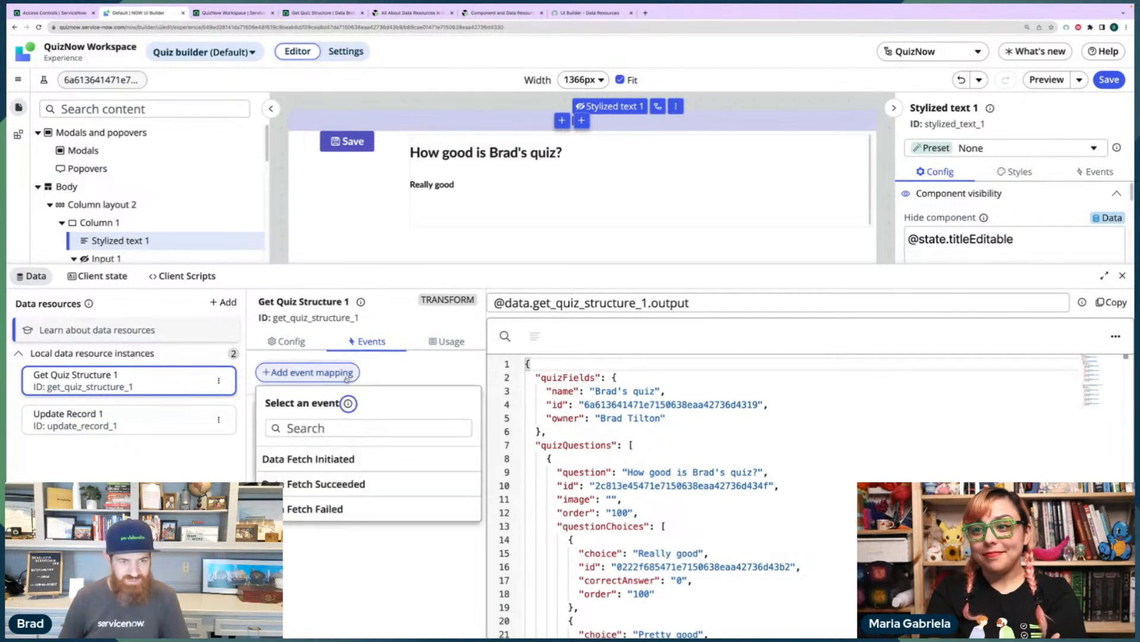
pyautogui.click(352, 482)
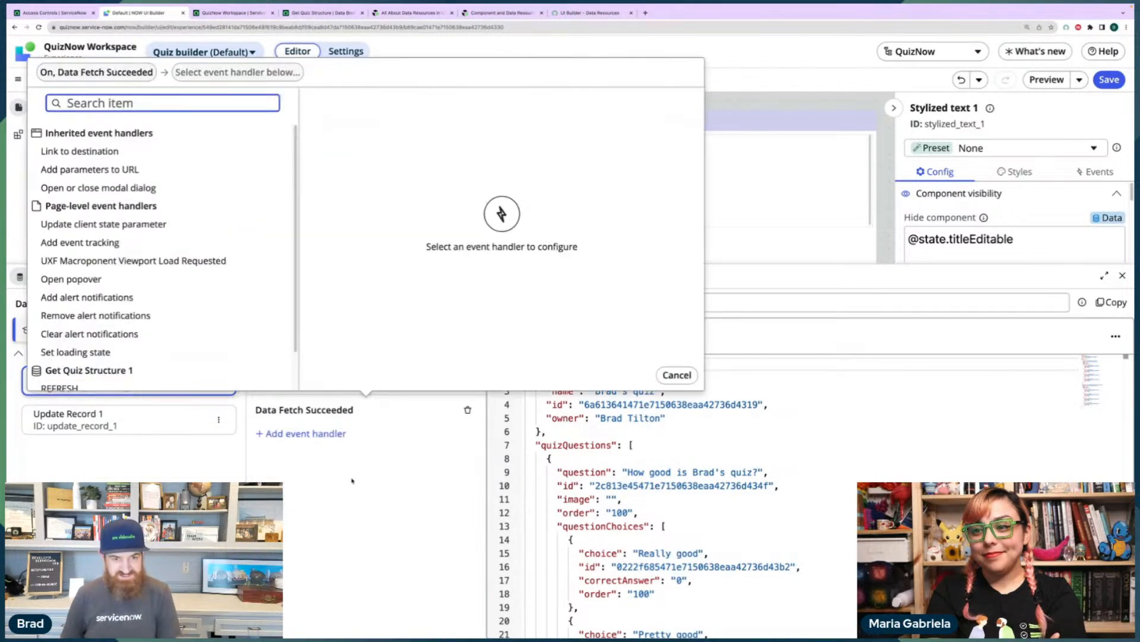
pyautogui.click(119, 224)
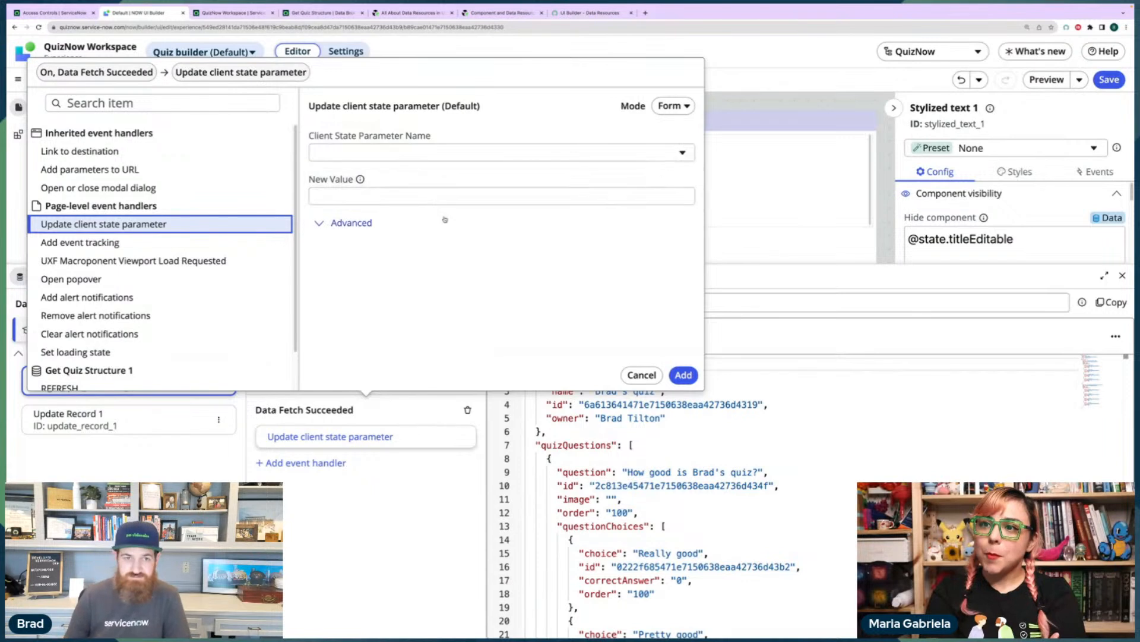
pyautogui.click(443, 152)
pyautogui.click(385, 199)
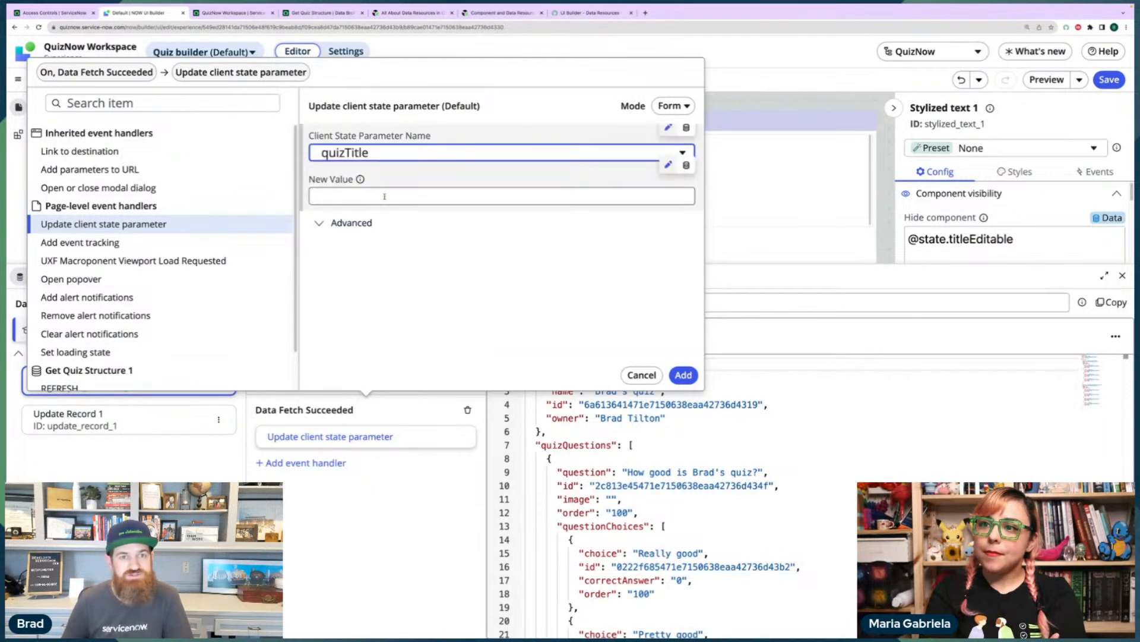
pyautogui.click(686, 165)
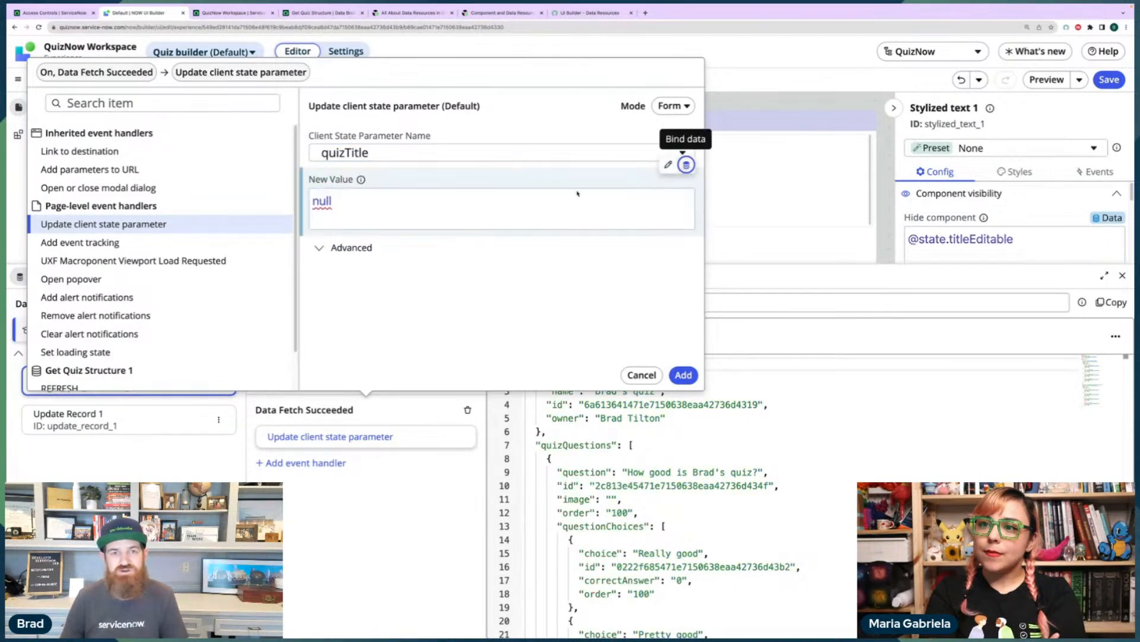
pyautogui.doubleClick(504, 203)
pyautogui.write('@data.')
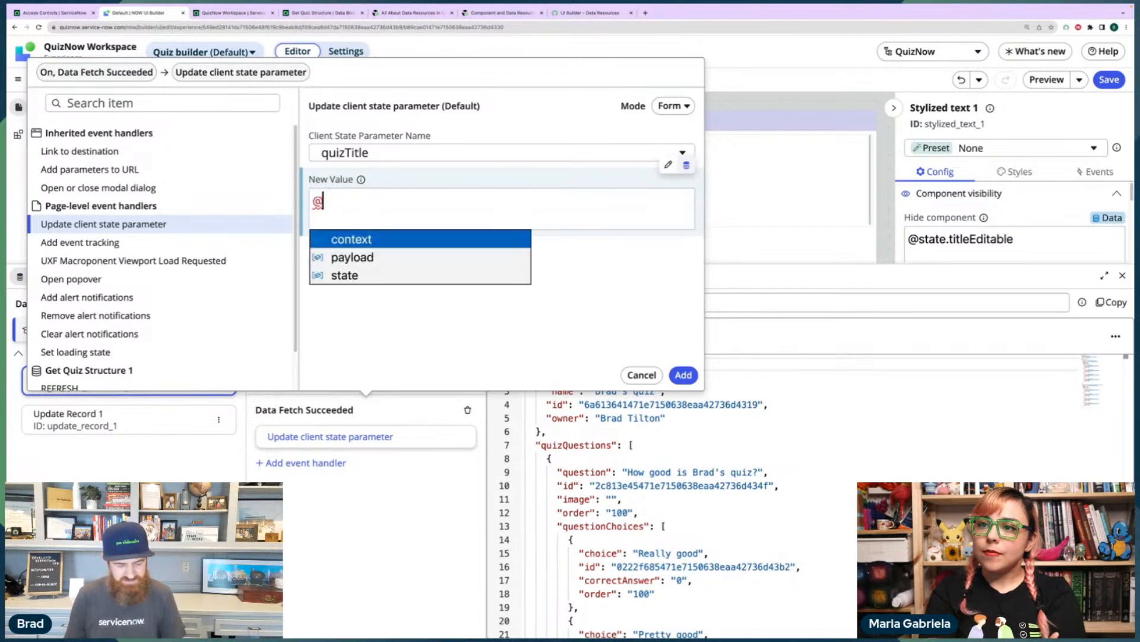
pyautogui.press('BackSpace')
pyautogui.press('BackSpace')
pyautogui.press('BackSpace')
pyautogui.press('BackSpace')
pyautogui.press('BackSpace')
pyautogui.press('BackSpace')
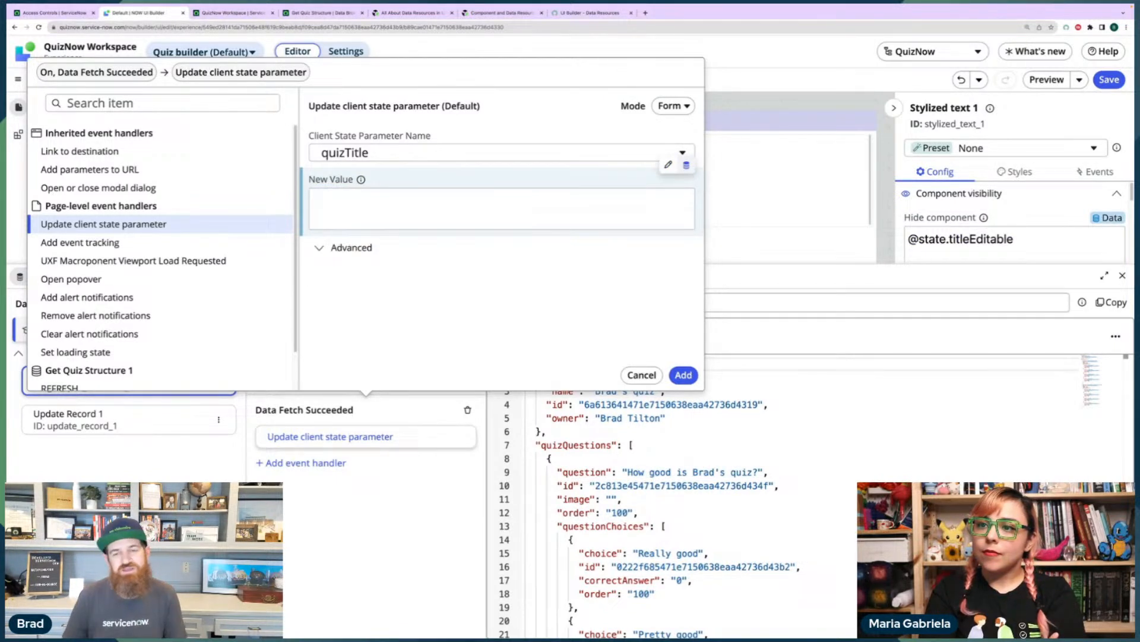
pyautogui.click(641, 375)
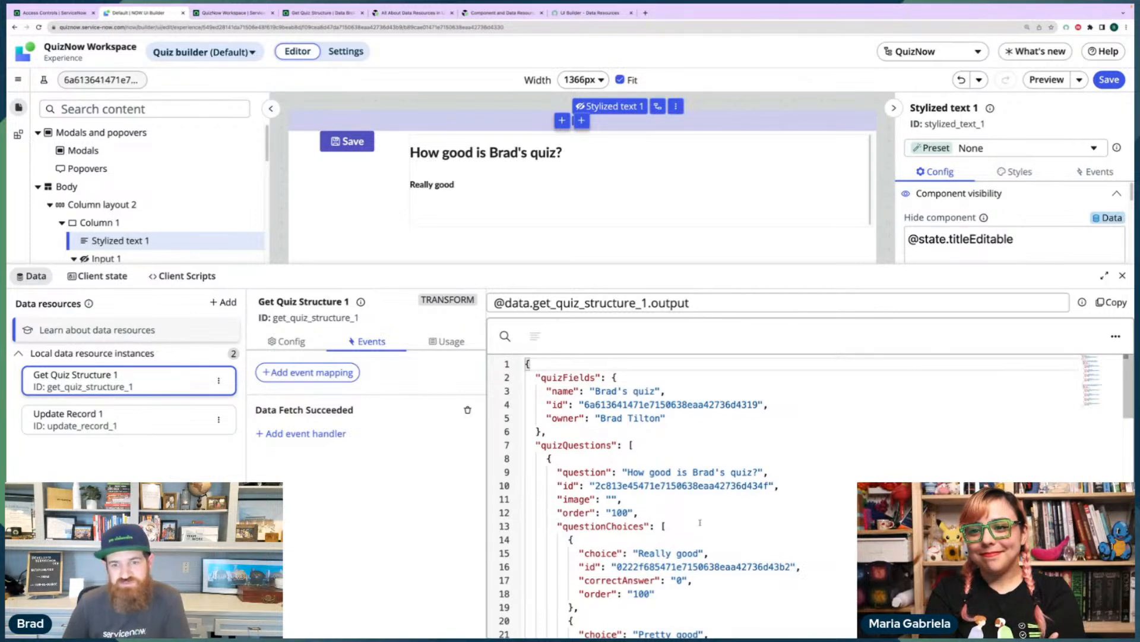
# Examine the Get Quiz Structure 1 output and the text binding of the Stylized text 1 heading.
pyautogui.scroll(-10, 702, 521)
pyautogui.scroll(10, 701, 521)
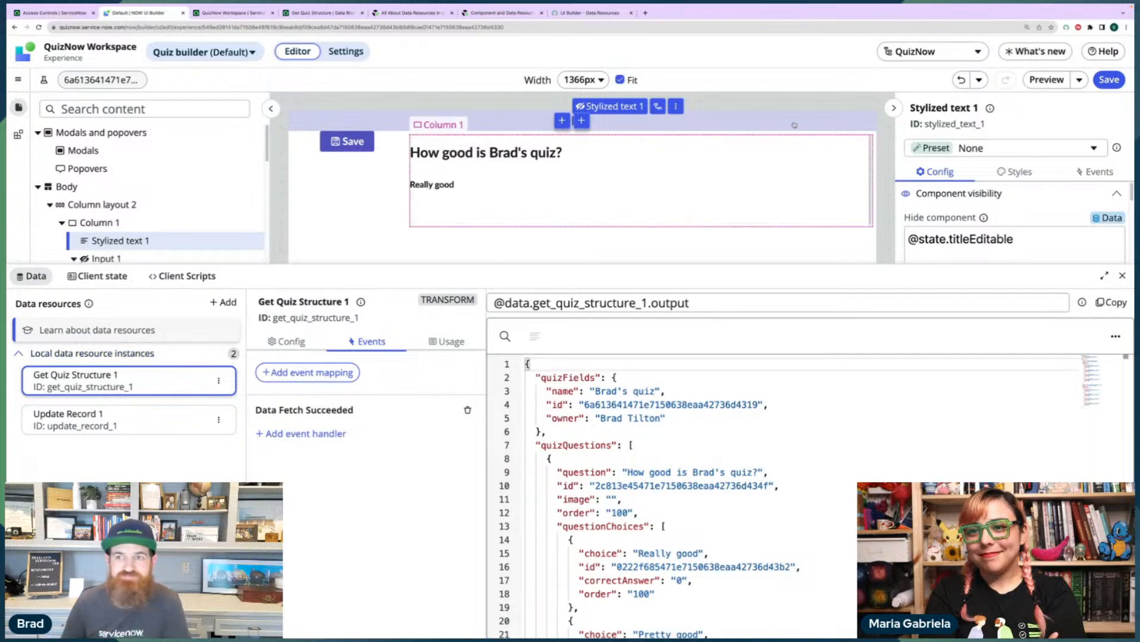
pyautogui.click(1121, 277)
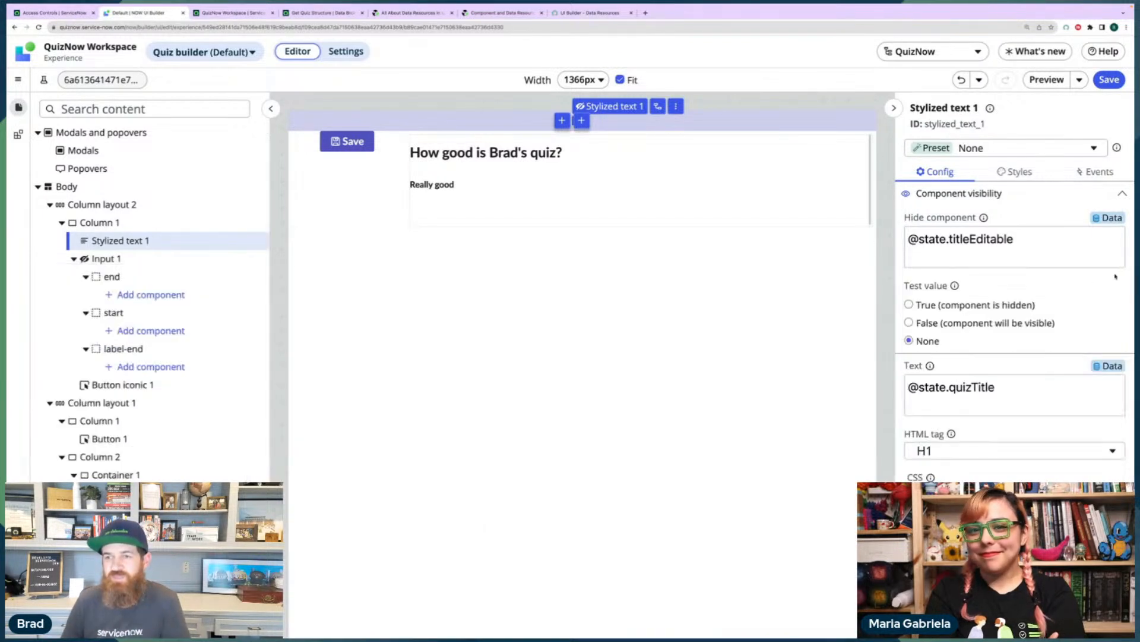
pyautogui.click(1006, 389)
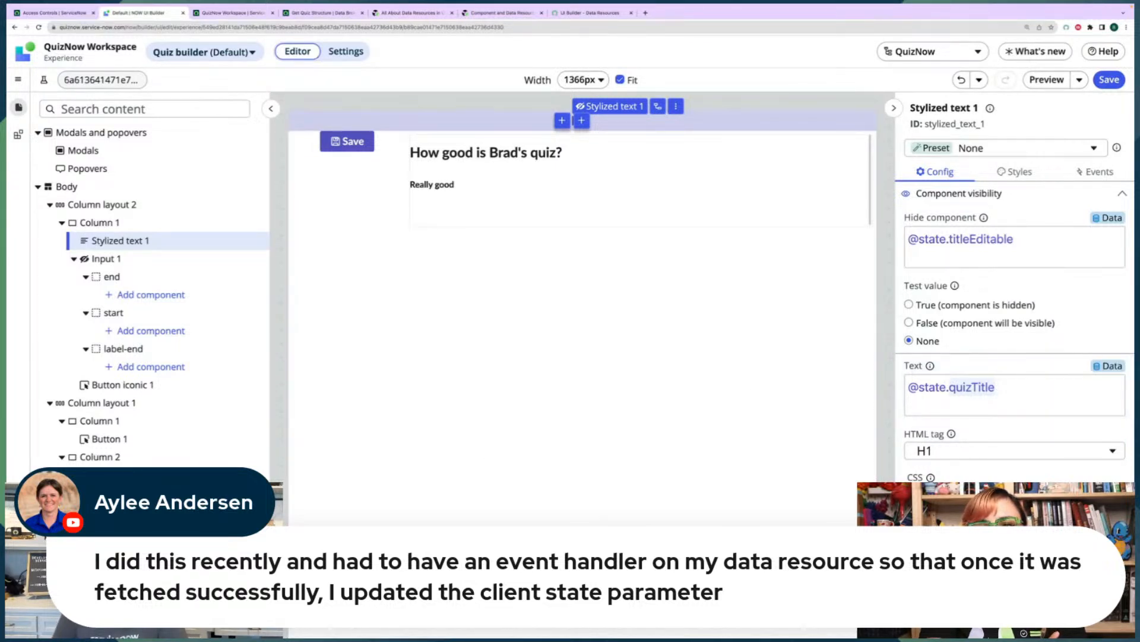
pyautogui.click(31, 625)
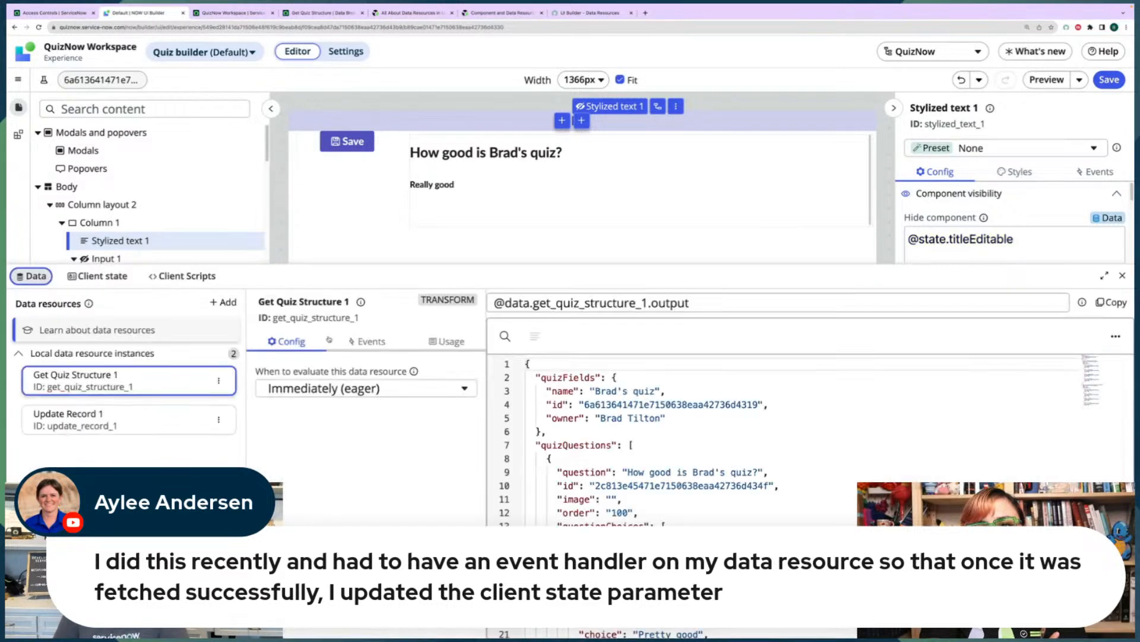
pyautogui.click(401, 343)
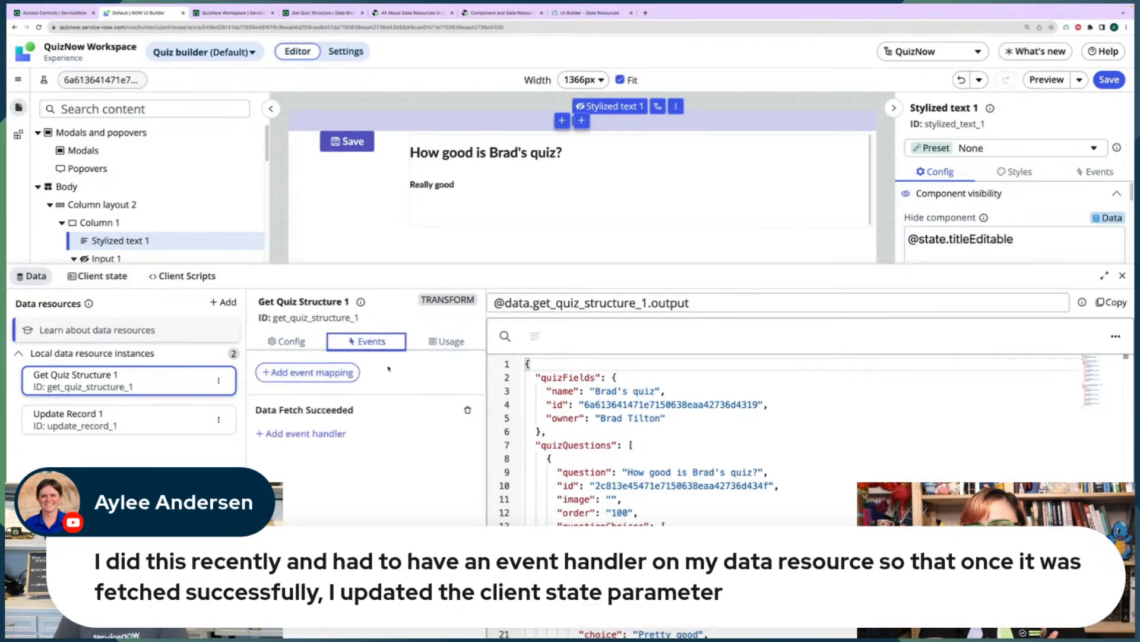
pyautogui.click(302, 433)
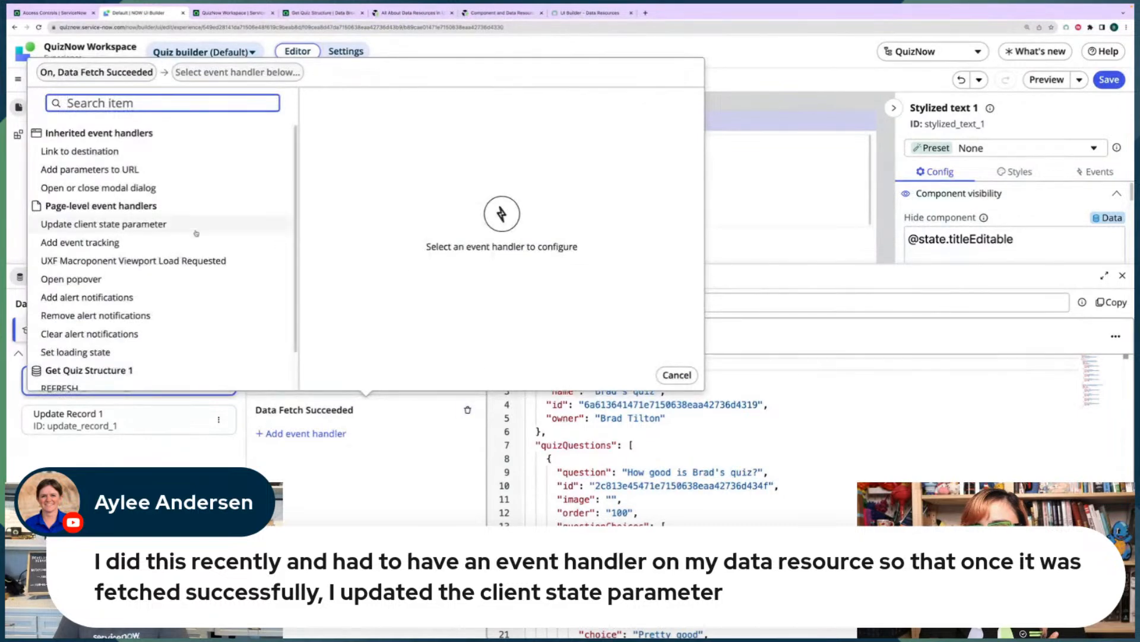
pyautogui.click(234, 224)
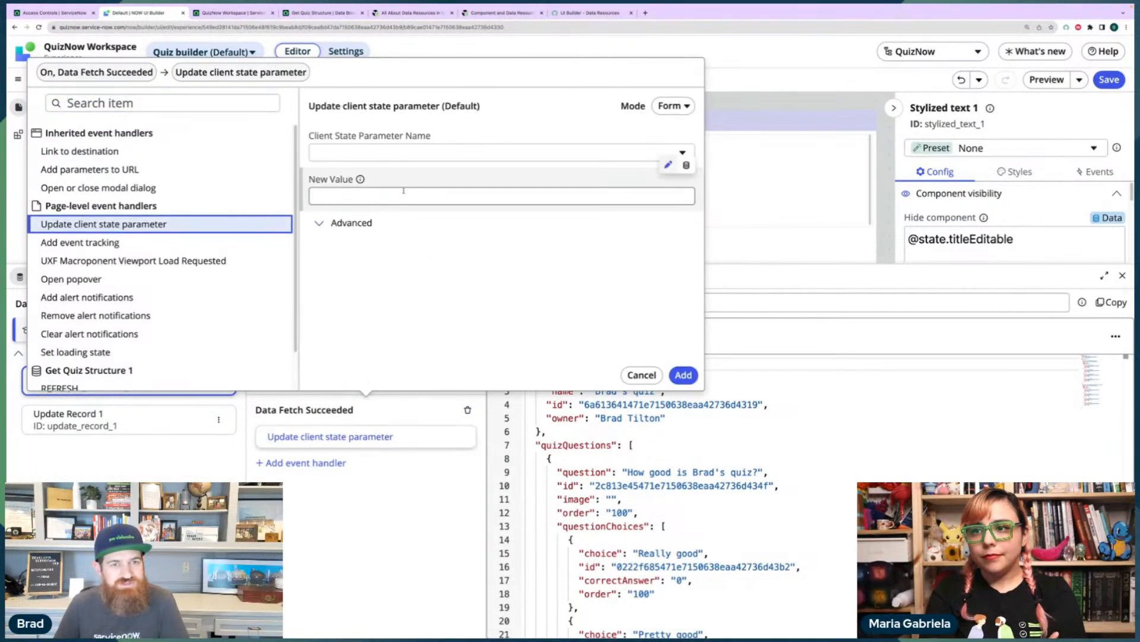
pyautogui.click(602, 153)
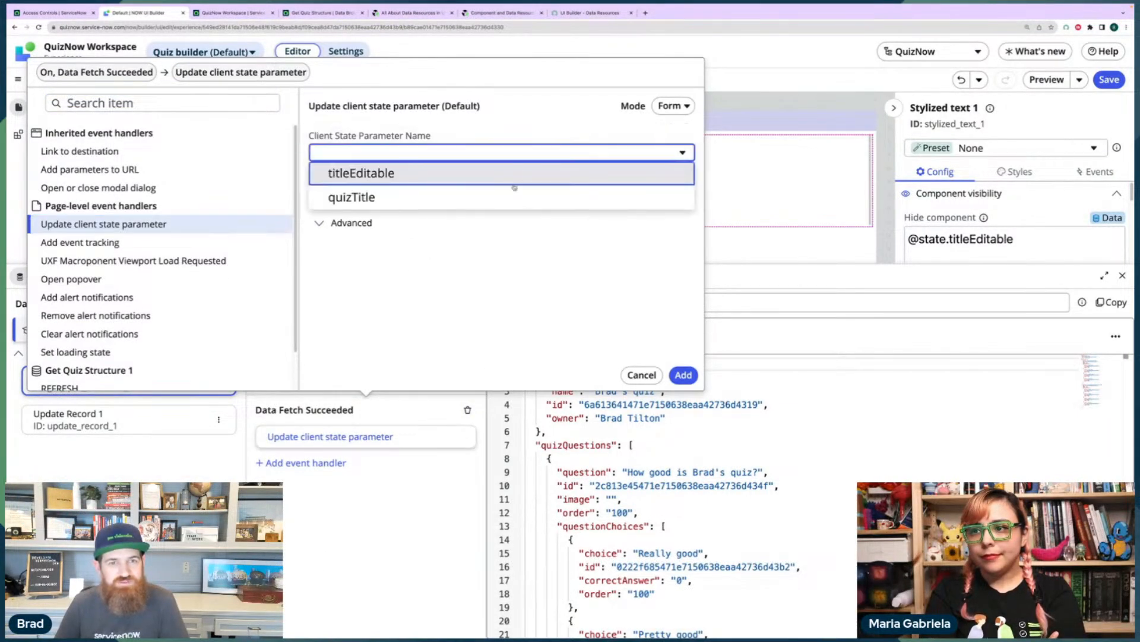
pyautogui.click(509, 196)
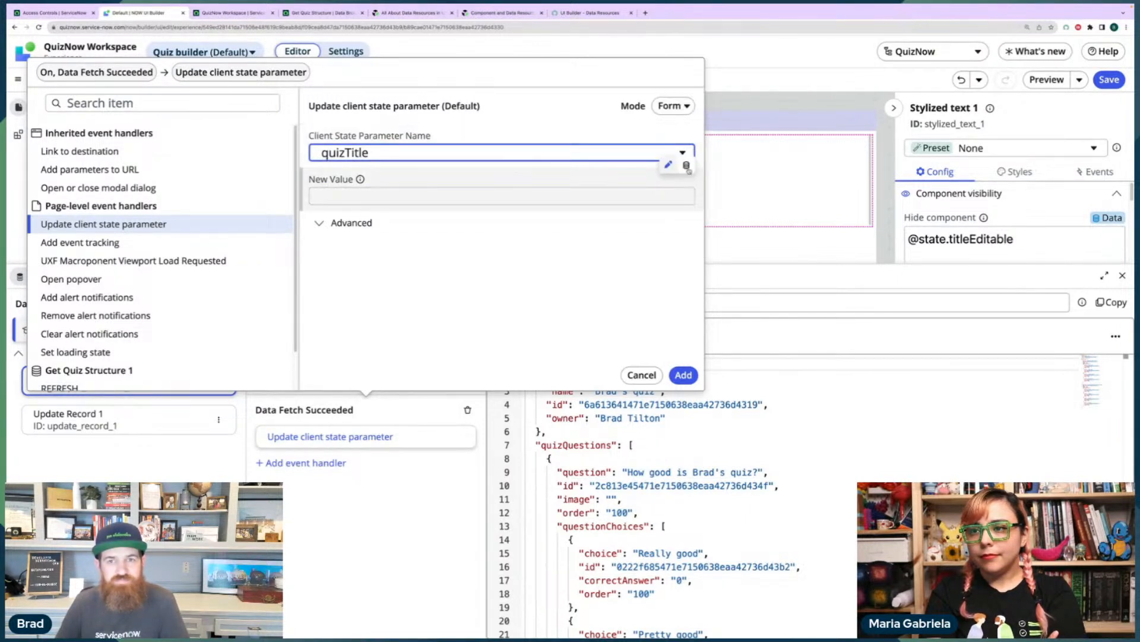
pyautogui.click(686, 165)
pyautogui.doubleClick(593, 203)
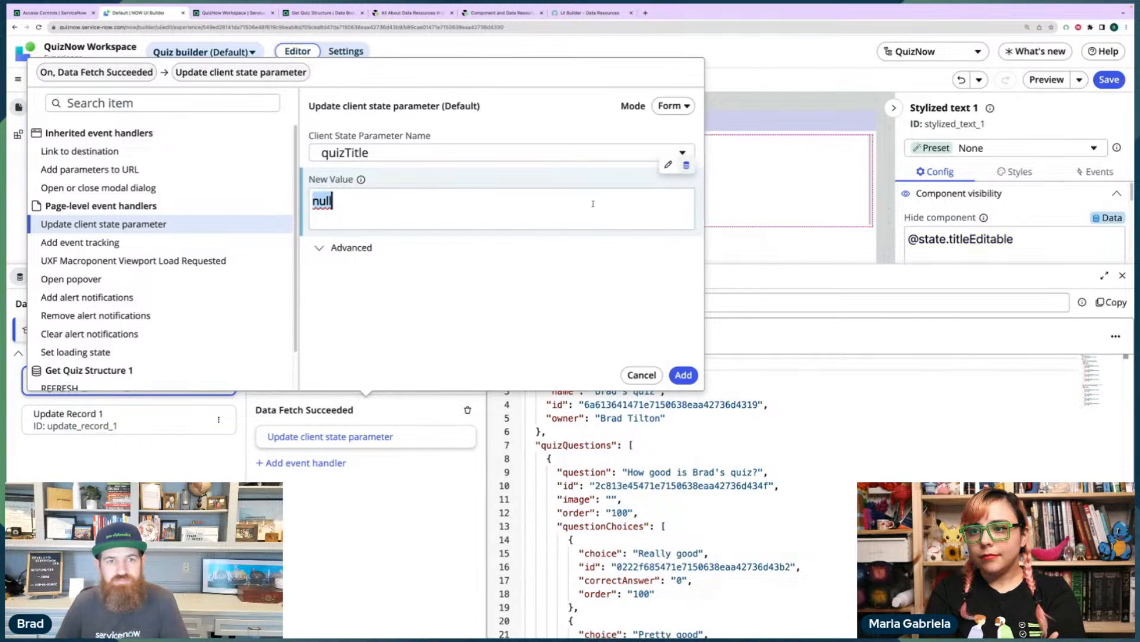
pyautogui.press('BackSpace')
pyautogui.write('@')
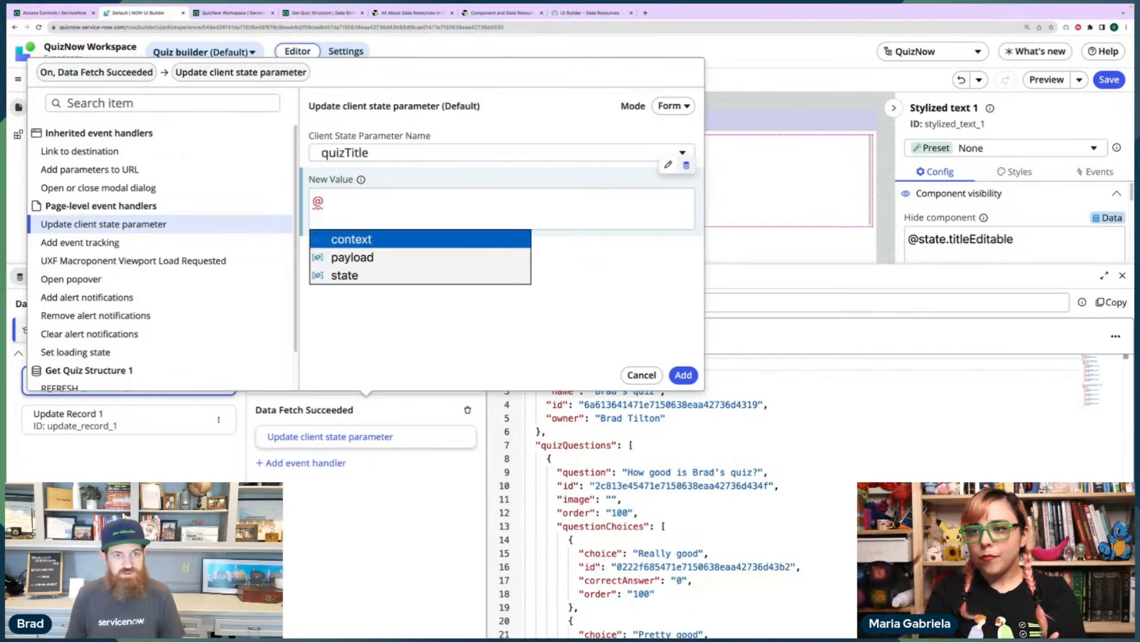
pyautogui.write('data.')
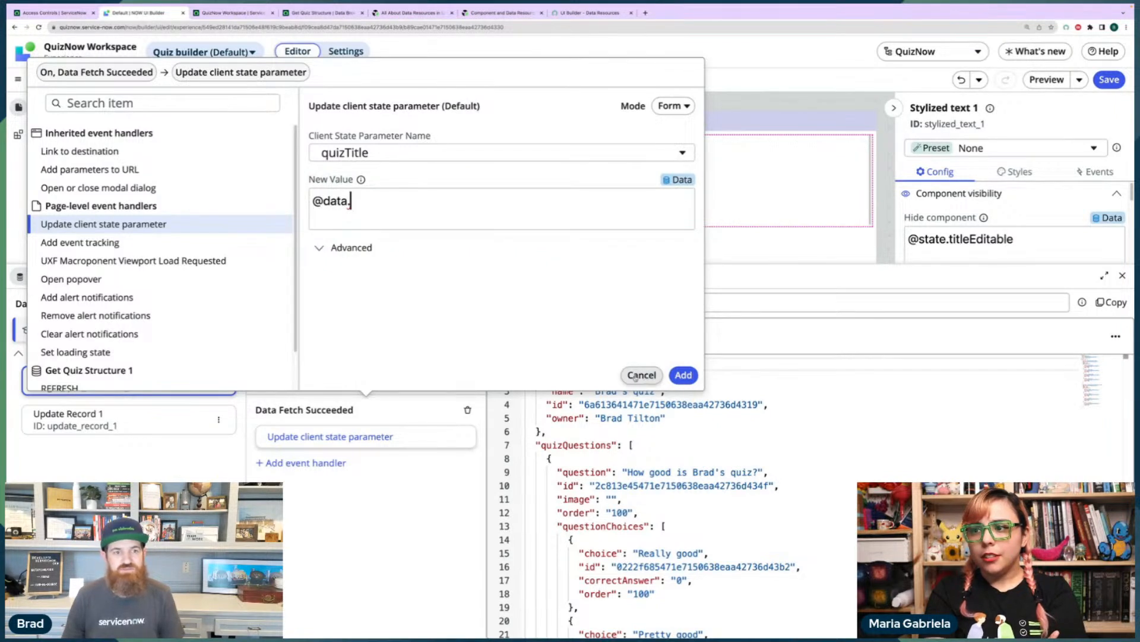
pyautogui.click(648, 376)
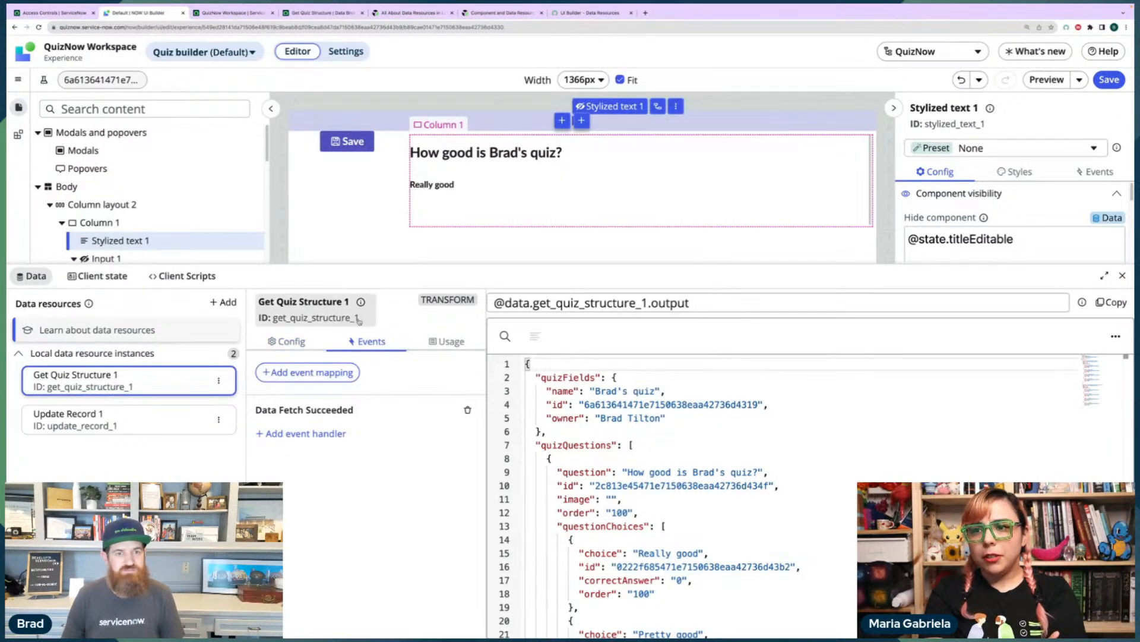
# Inspect the data resource ID in the details of Get Quiz Structure 1 without changing it.
pyautogui.moveTo(359, 319); pyautogui.dragTo(311, 320)
pyautogui.click(278, 324)
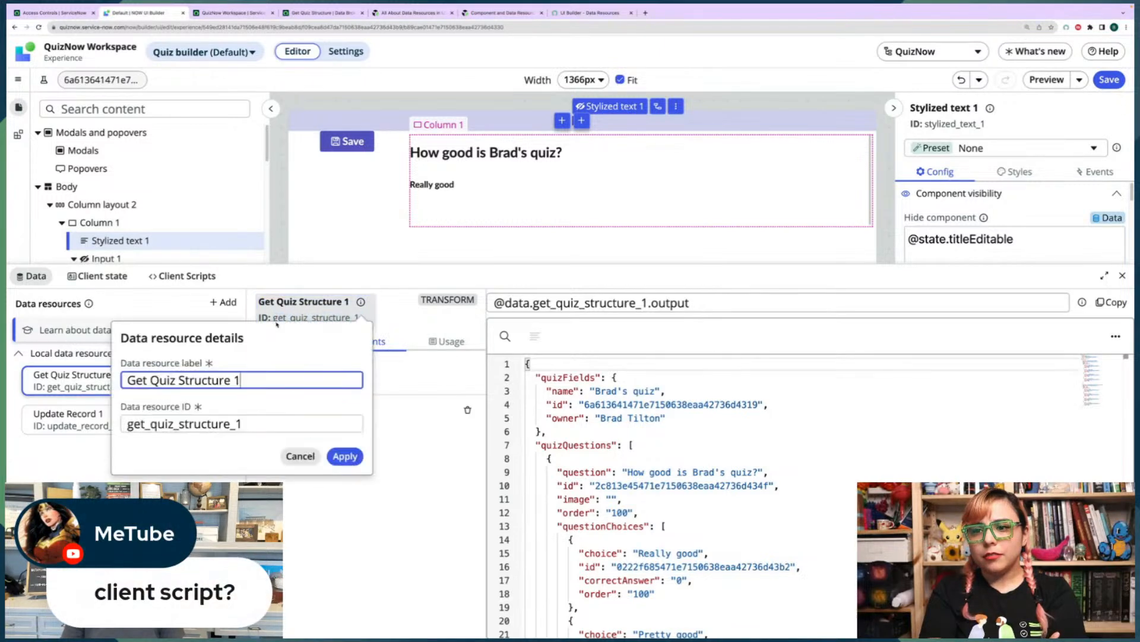
pyautogui.doubleClick(267, 424)
pyautogui.click(300, 455)
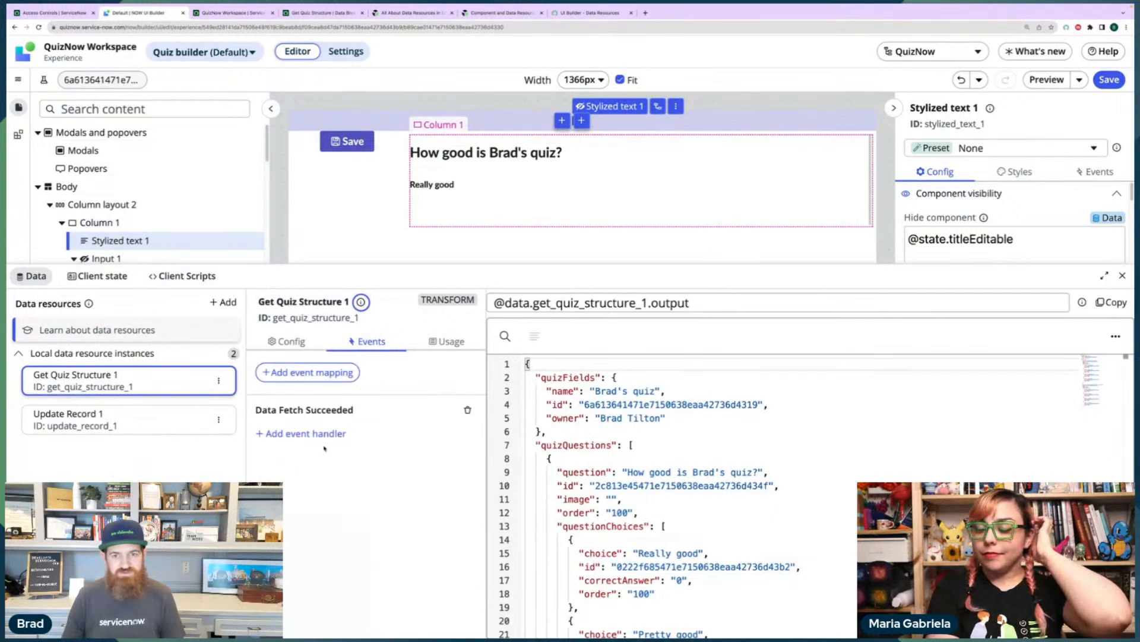
pyautogui.click(1111, 302)
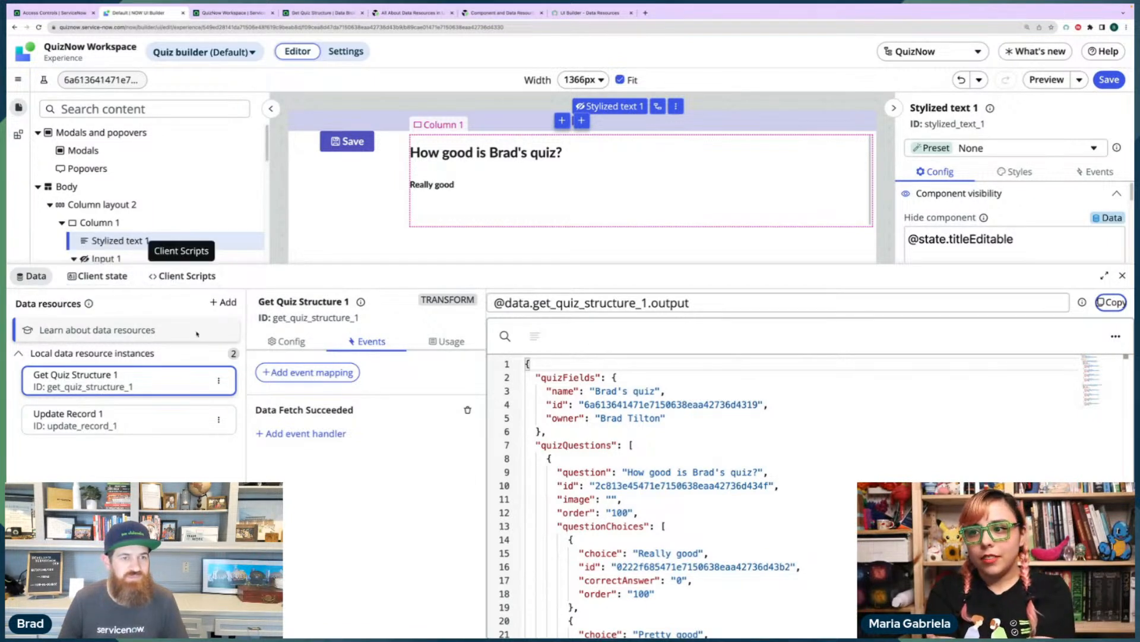
pyautogui.click(321, 434)
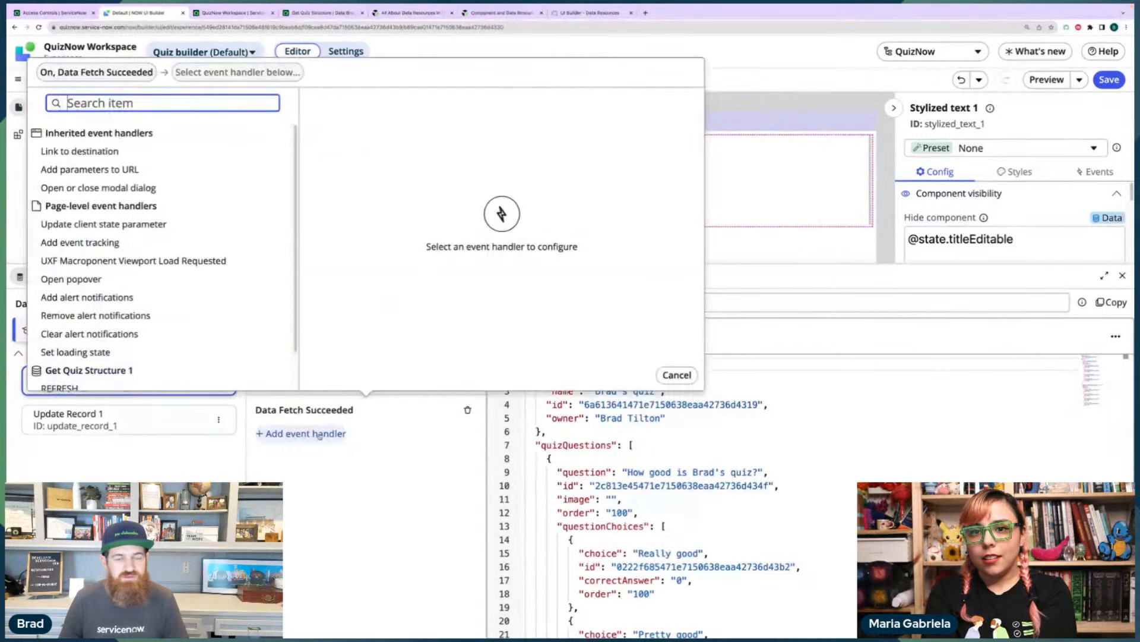
pyautogui.click(113, 223)
pyautogui.click(433, 152)
pyautogui.click(356, 195)
pyautogui.click(361, 199)
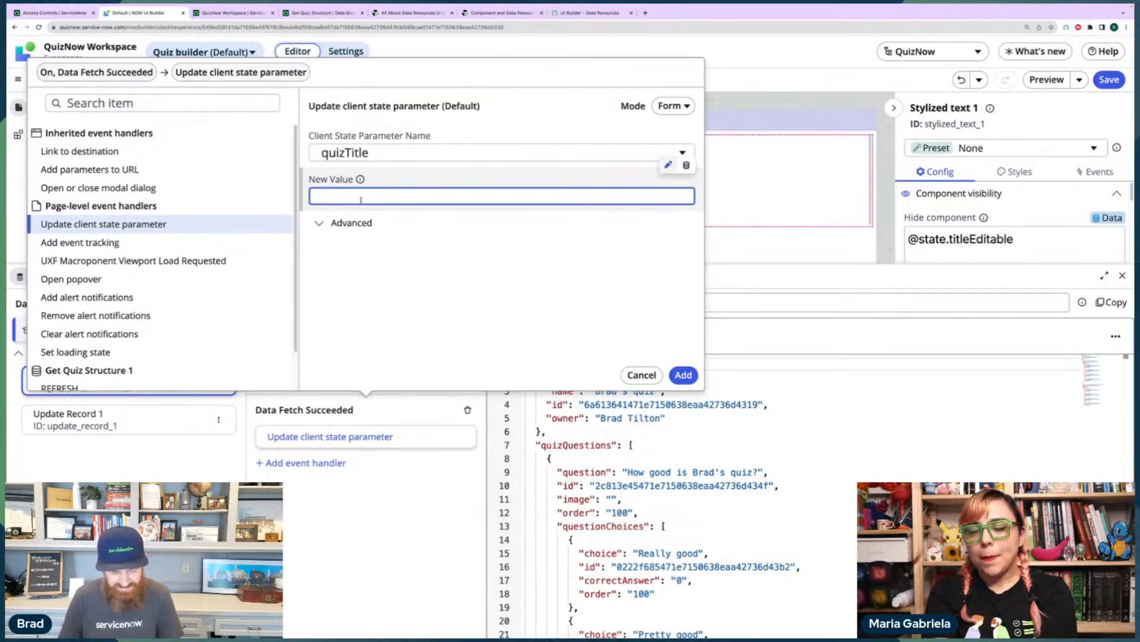
pyautogui.write('@date')
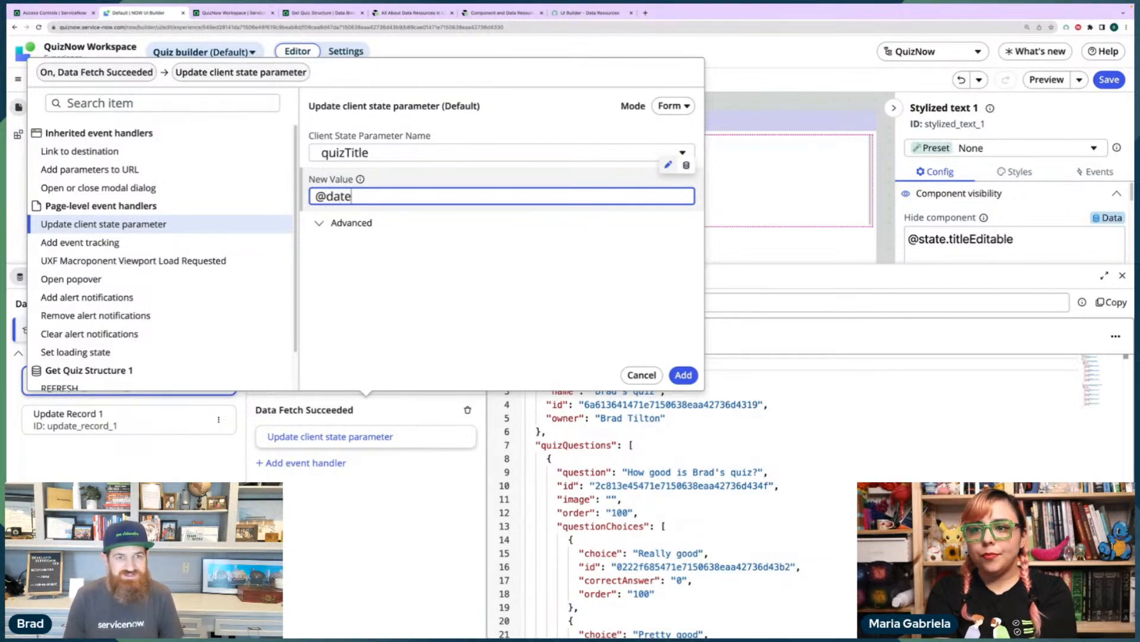
pyautogui.press('BackSpace')
pyautogui.write('a.')
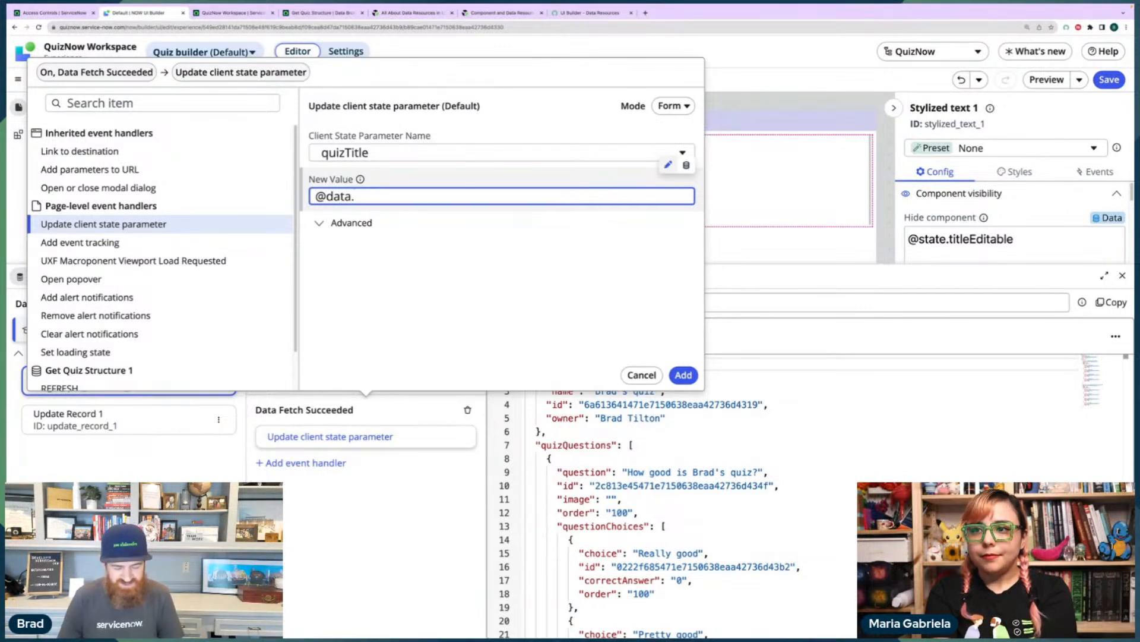
pyautogui.press('BackSpace')
pyautogui.press('BackSpace')
pyautogui.press('BackSpace')
pyautogui.press('BackSpace')
pyautogui.press('BackSpace')
pyautogui.press('BackSpace')
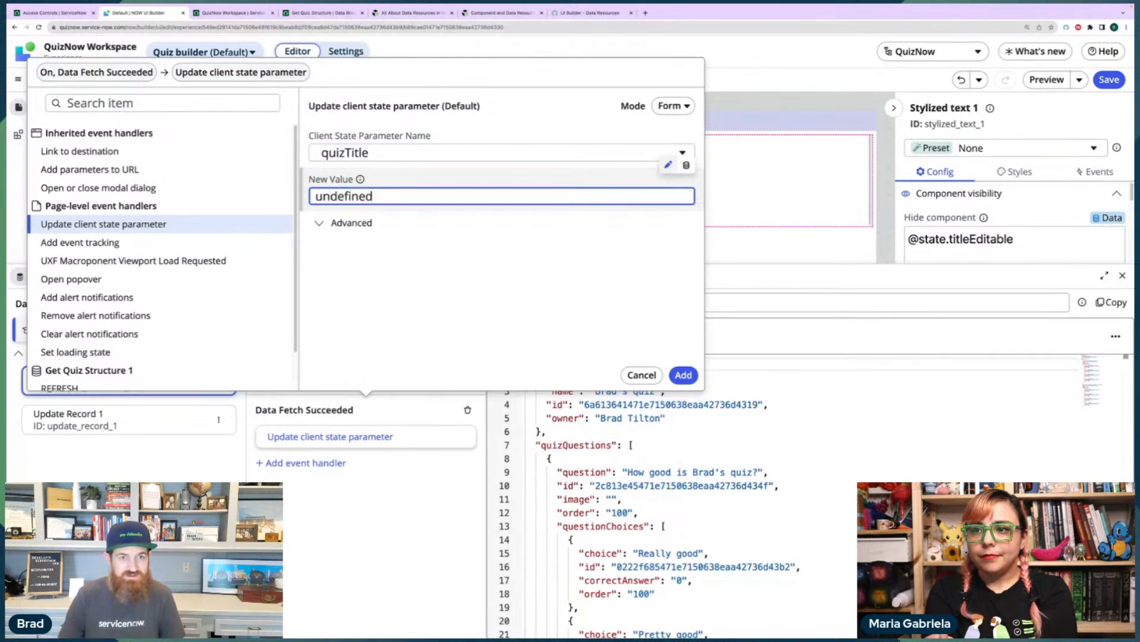
pyautogui.press('super+BackSpace')
pyautogui.write('@data.')
pyautogui.press('super+BackSpace')
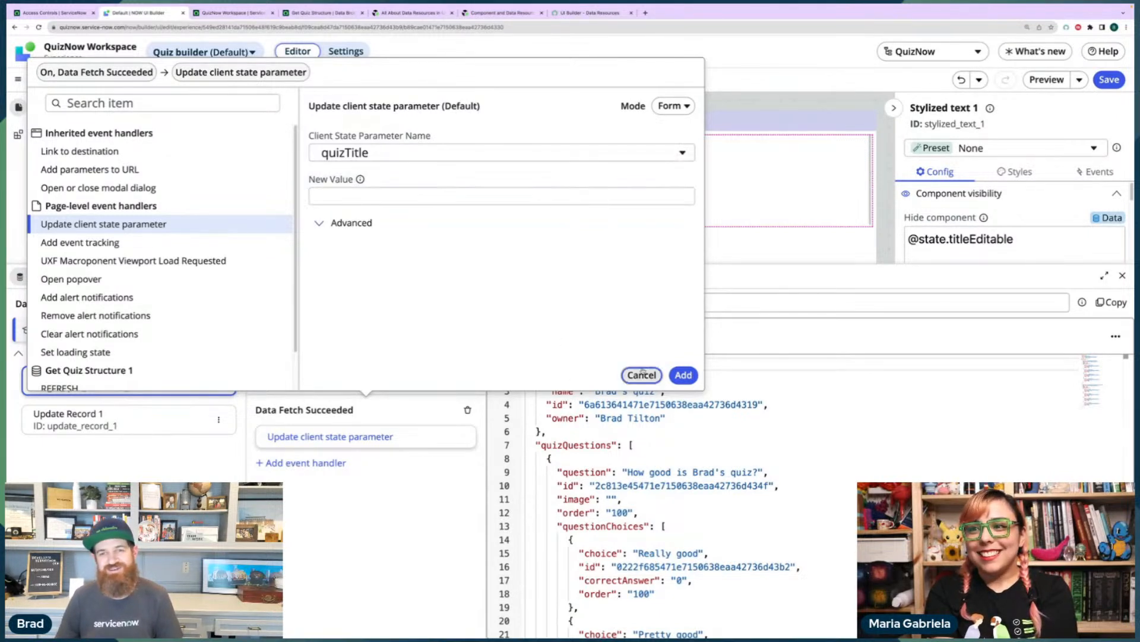
pyautogui.click(642, 375)
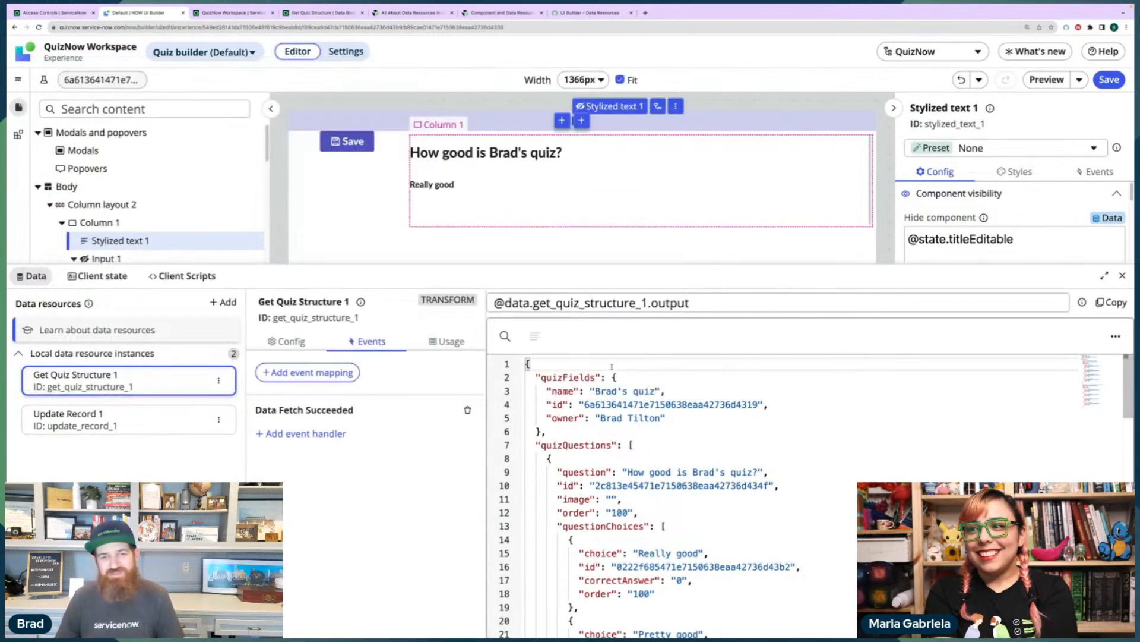
# Delete the empty Data Fetch Succeeded event mapping from Get Quiz Structure 1 and close the data resources.
pyautogui.click(467, 409)
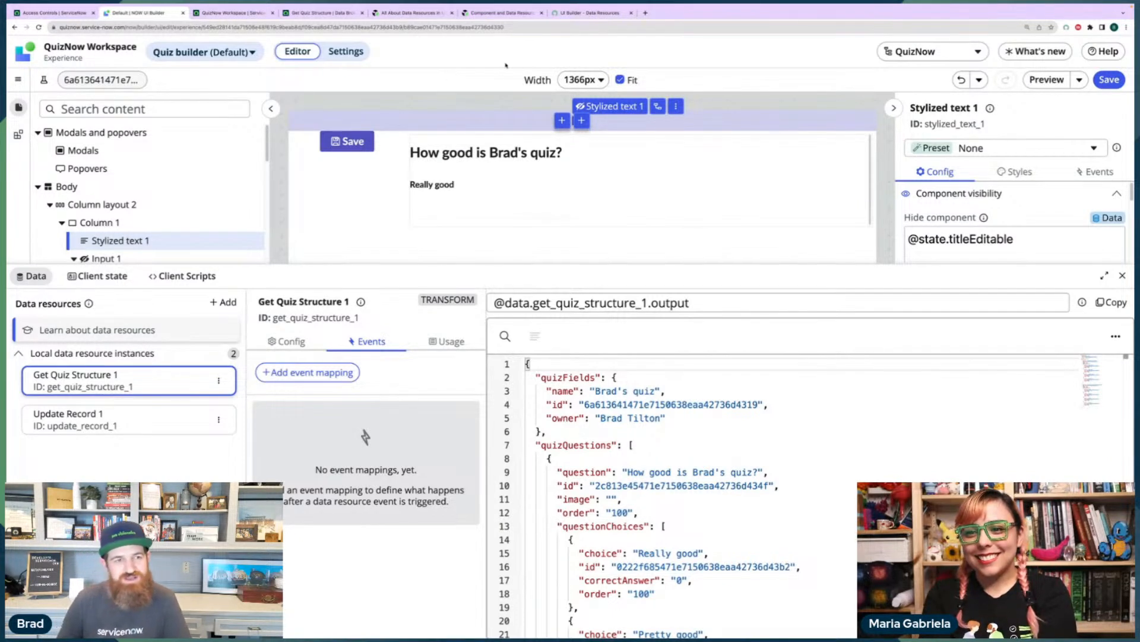
pyautogui.click(1122, 276)
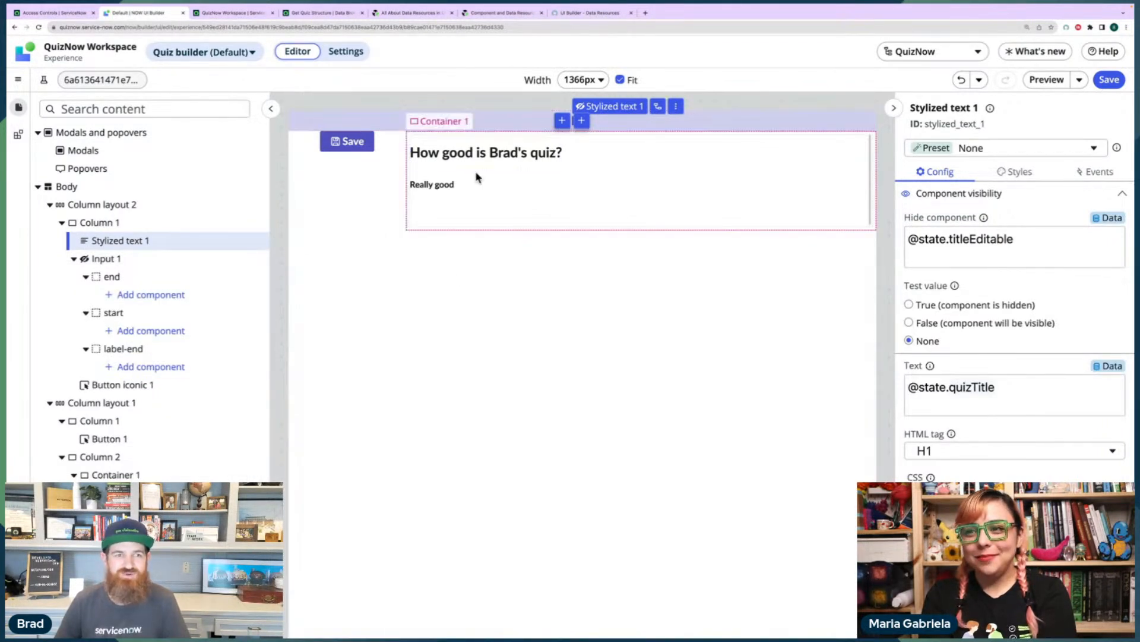
pyautogui.click(151, 240)
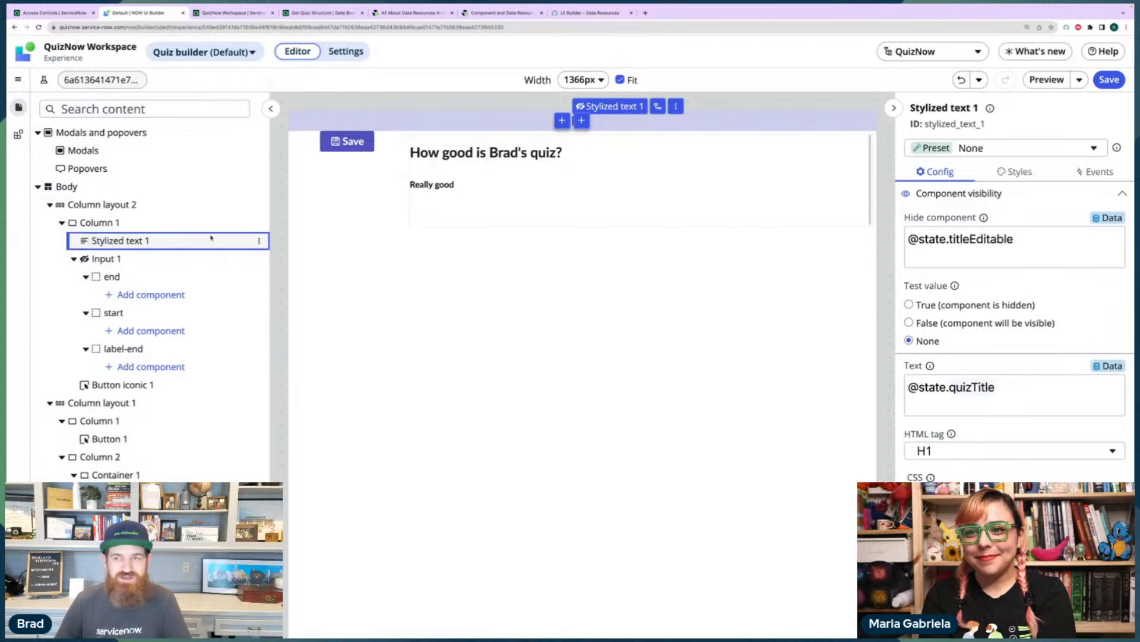
pyautogui.click(1029, 384)
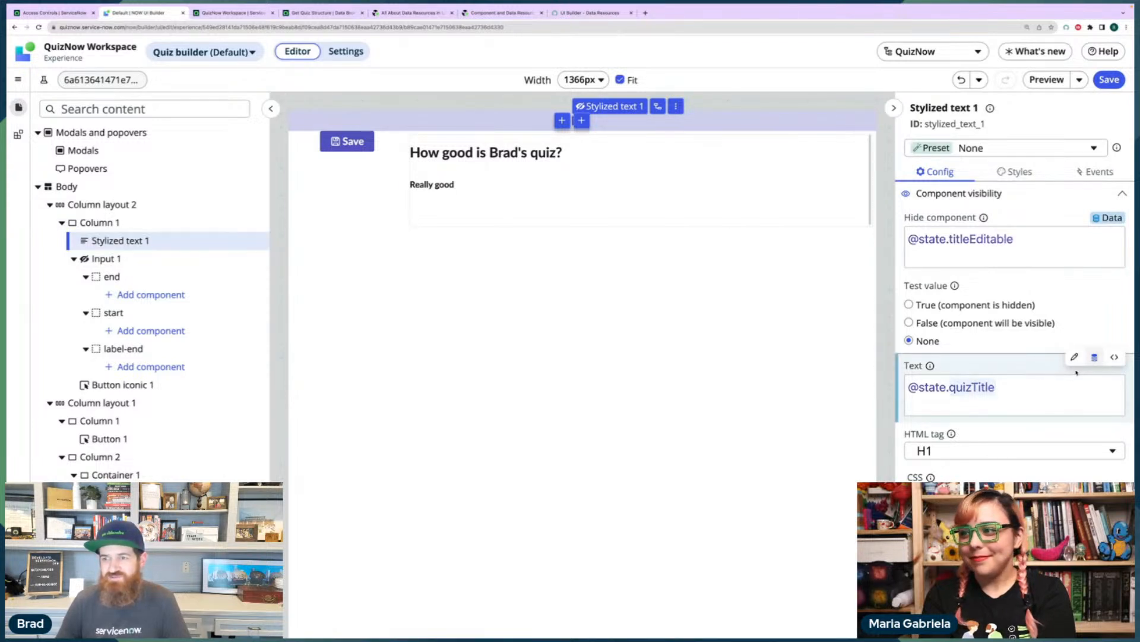
pyautogui.hotkey('ctrl', 'shift', 'Left')
pyautogui.hotkey('ctrl', 'shift', 'Left')
pyautogui.press('BackSpace')
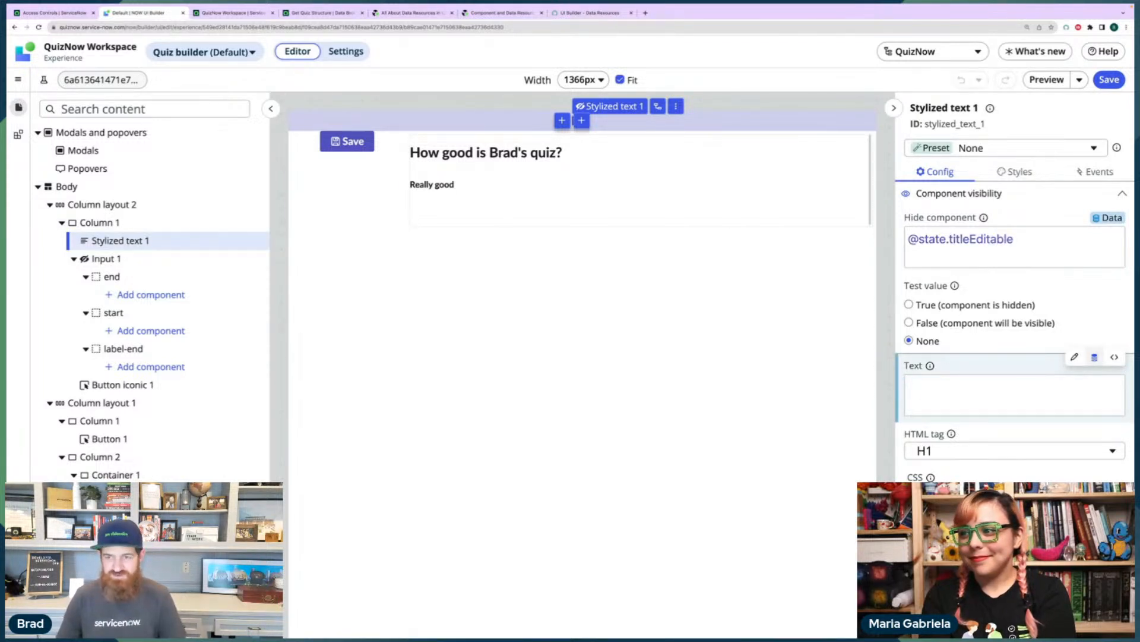
pyautogui.write('@')
pyautogui.press('BackSpace')
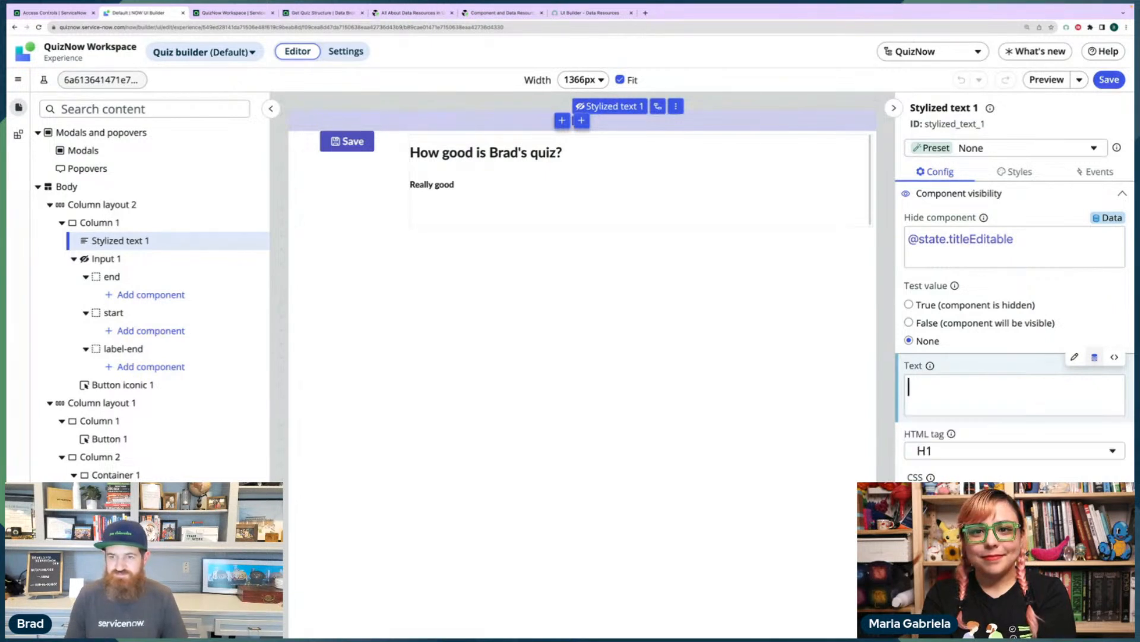
pyautogui.click(1030, 474)
pyautogui.click(952, 396)
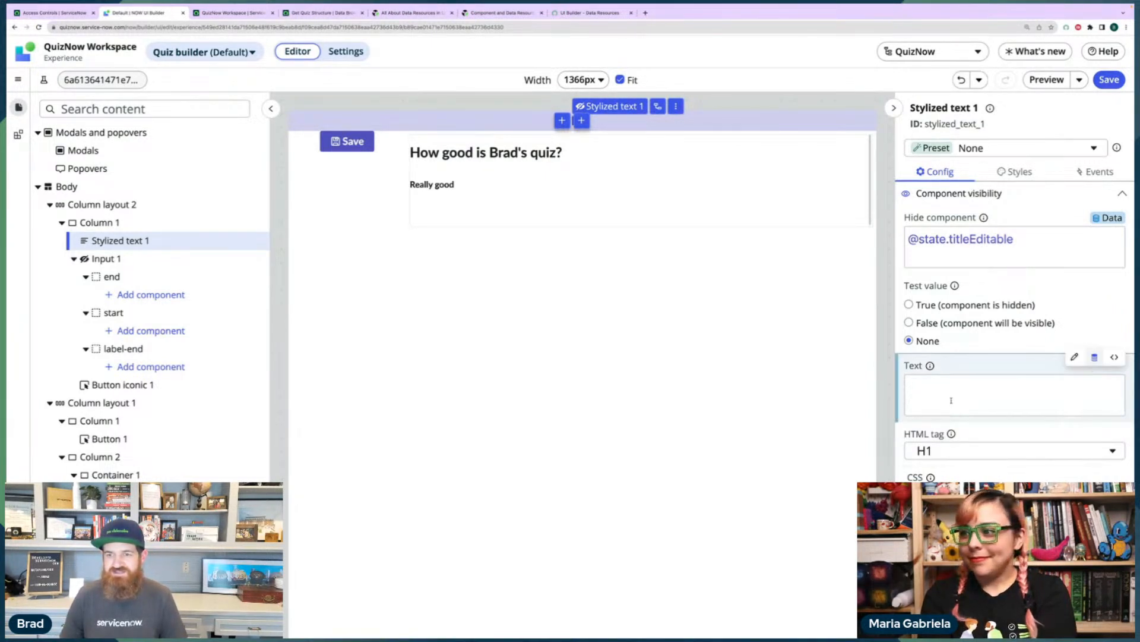
pyautogui.write('@data.')
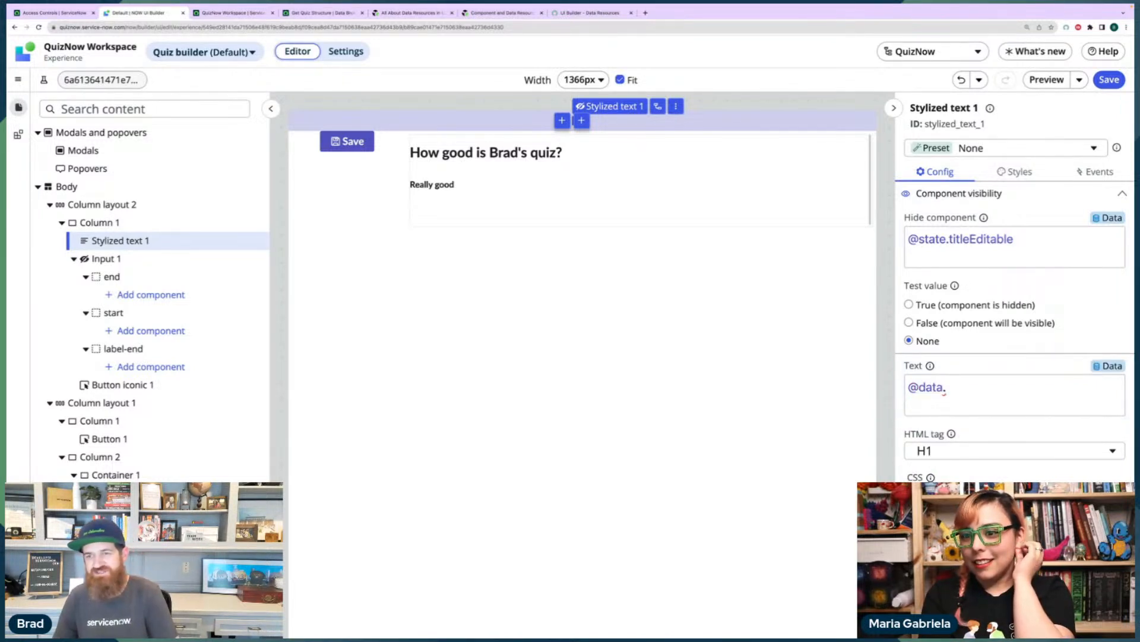
pyautogui.hotkey('ctrl', 'a')
pyautogui.press('BackSpace')
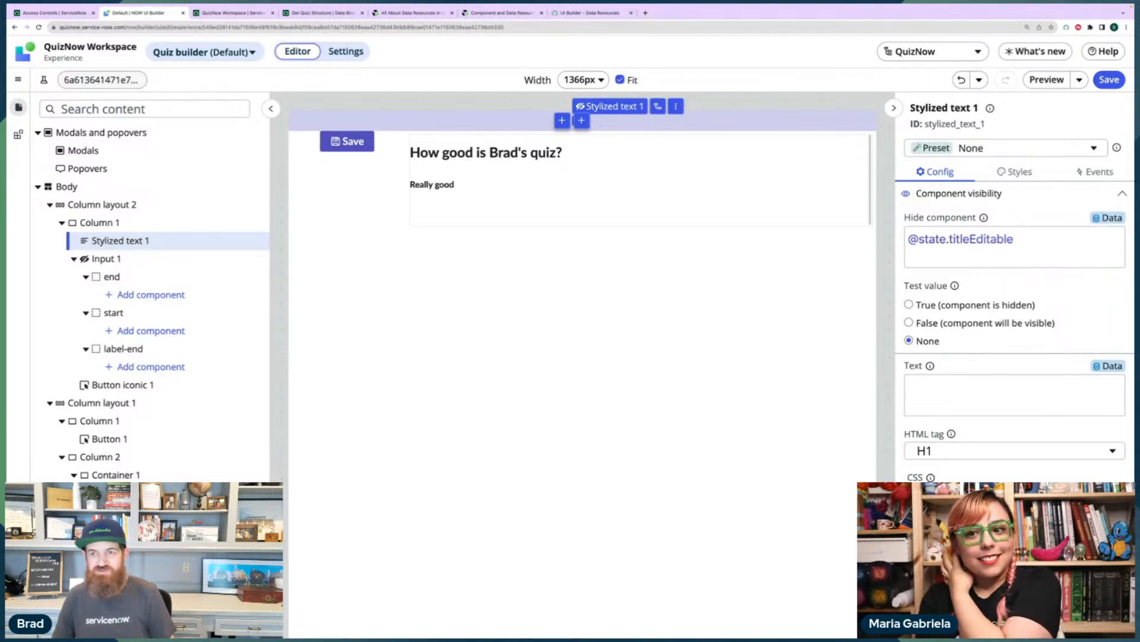
# Reload the page editor, discarding the unsaved changes, and dismiss the test values tip.
pyautogui.press('super+r')
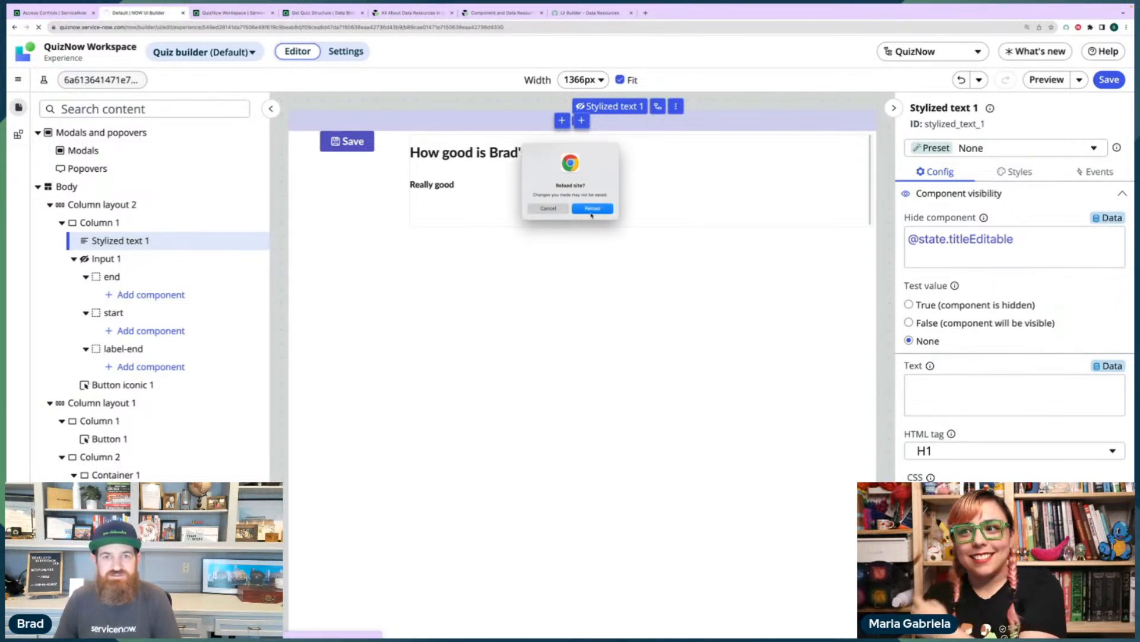
pyautogui.click(593, 211)
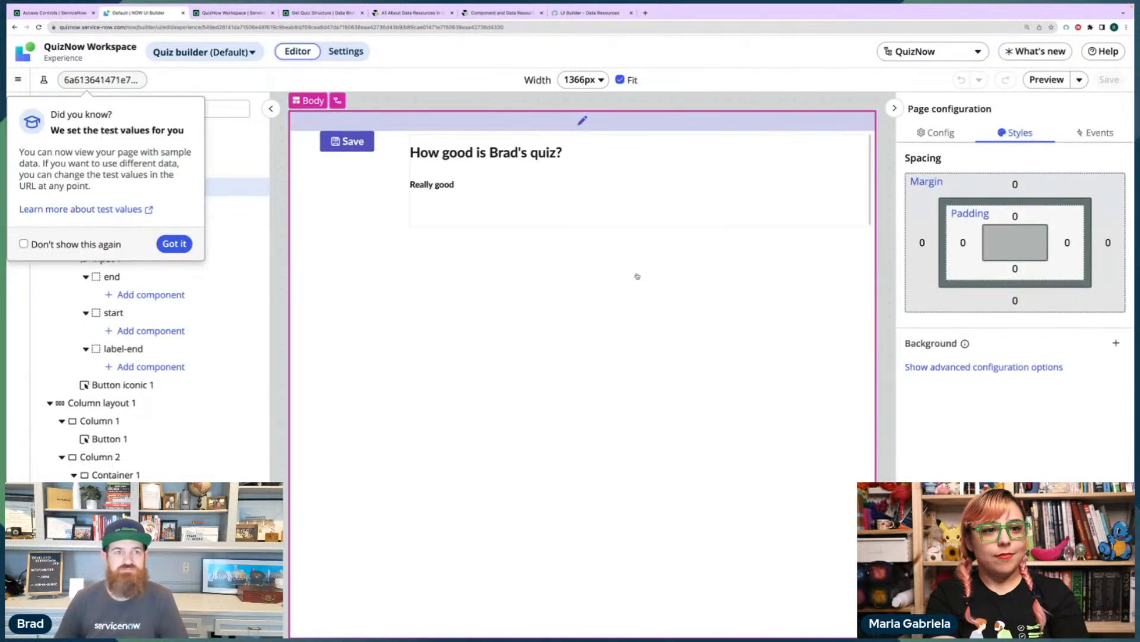
pyautogui.click(186, 246)
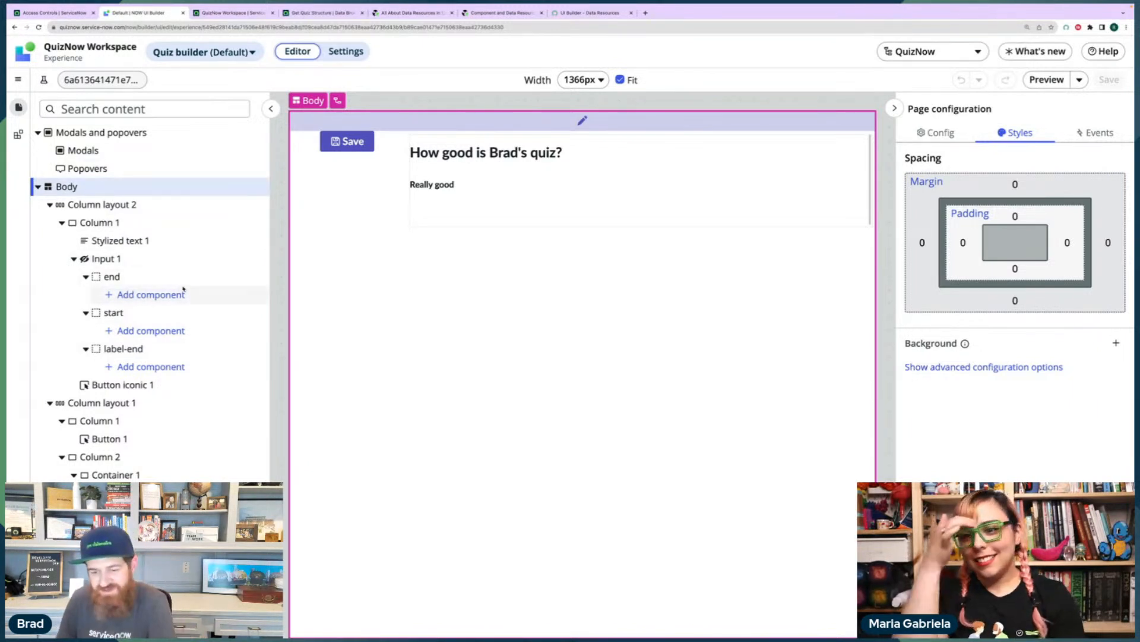
pyautogui.click(114, 258)
pyautogui.click(170, 236)
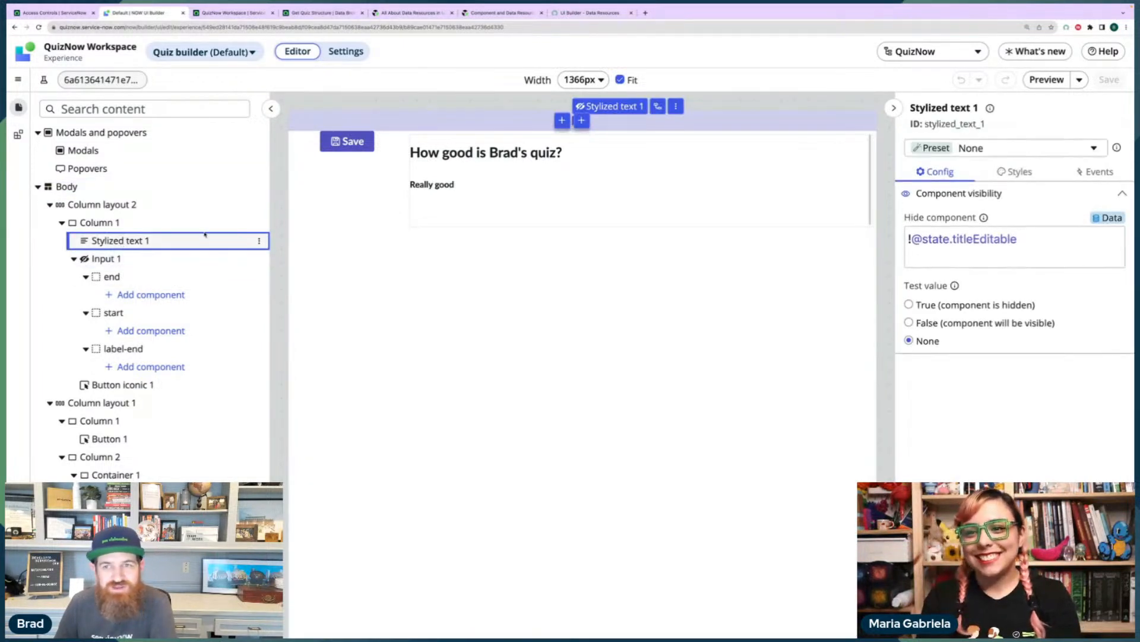
pyautogui.click(1013, 388)
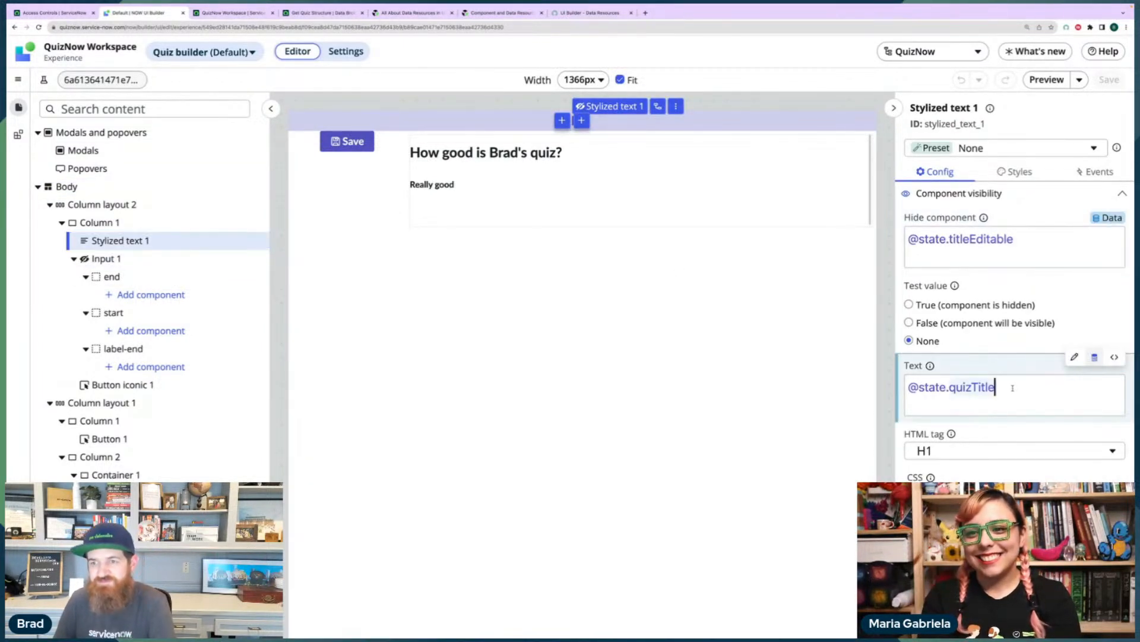
pyautogui.hotkey('ctrl', 'shift', 'Left')
pyautogui.hotkey('ctrl', 'shift', 'Left')
pyautogui.hotkey('ctrl', 'shift', 'Left')
pyautogui.press('Right')
pyautogui.press('BackSpace')
pyautogui.press('BackSpace')
pyautogui.press('BackSpace')
pyautogui.press('BackSpace')
pyautogui.press('BackSpace')
pyautogui.press('BackSpace')
pyautogui.press('BackSpace')
pyautogui.press('BackSpace')
pyautogui.press('BackSpace')
pyautogui.press('BackSpace')
pyautogui.press('BackSpace')
pyautogui.press('BackSpace')
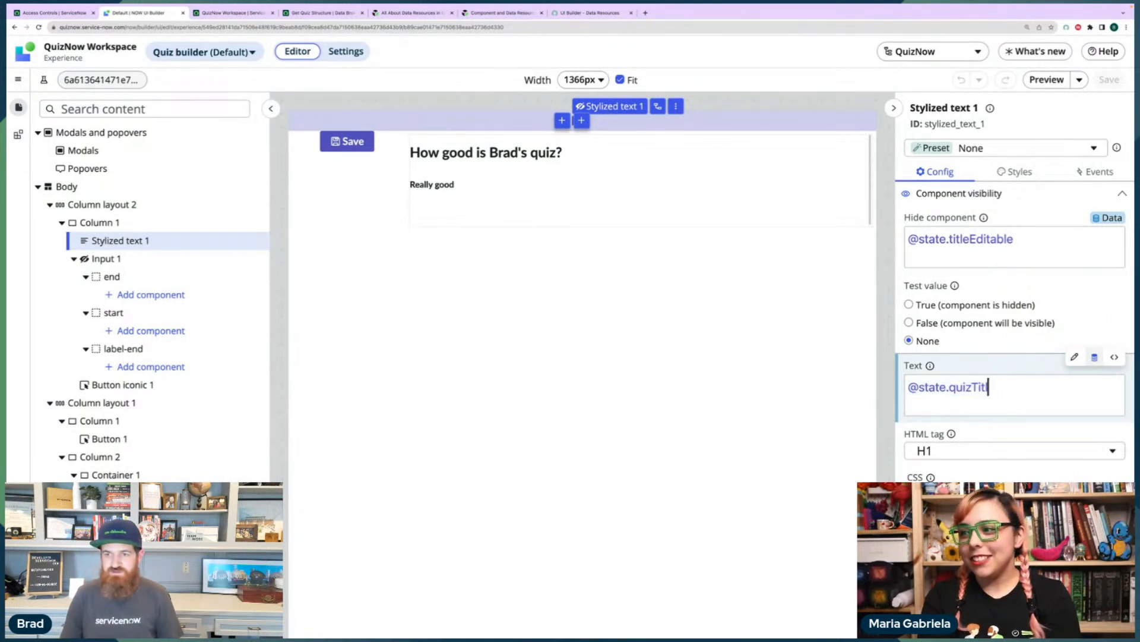
pyautogui.press('BackSpace')
pyautogui.press('BackSpace')
pyautogui.press('BackSpace')
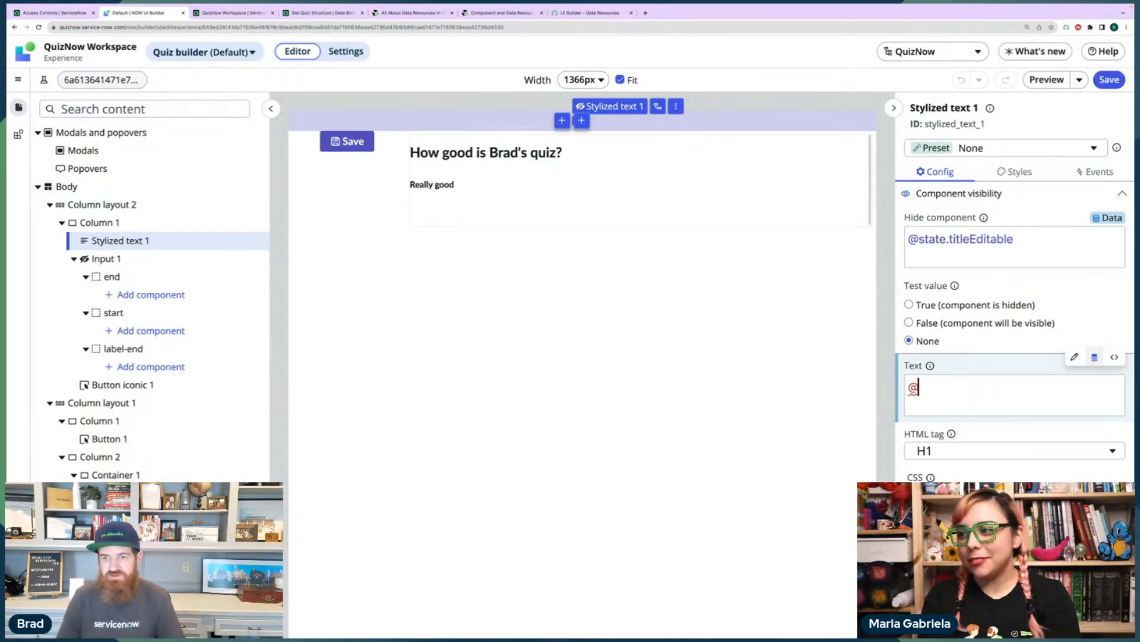
pyautogui.write('data.')
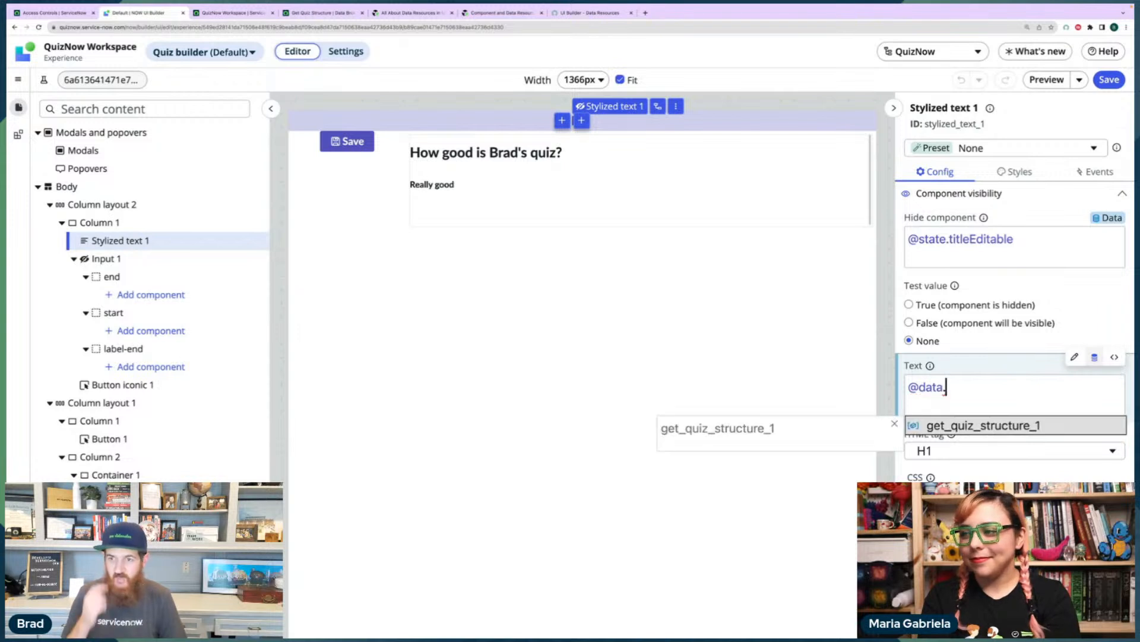
pyautogui.press('Return')
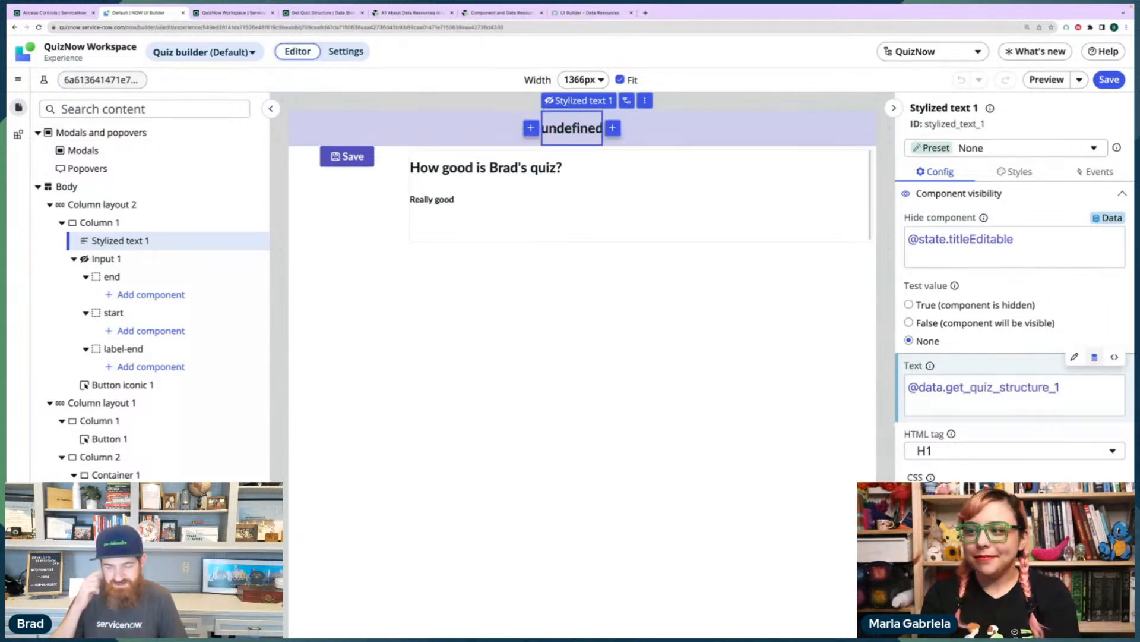
pyautogui.write('.')
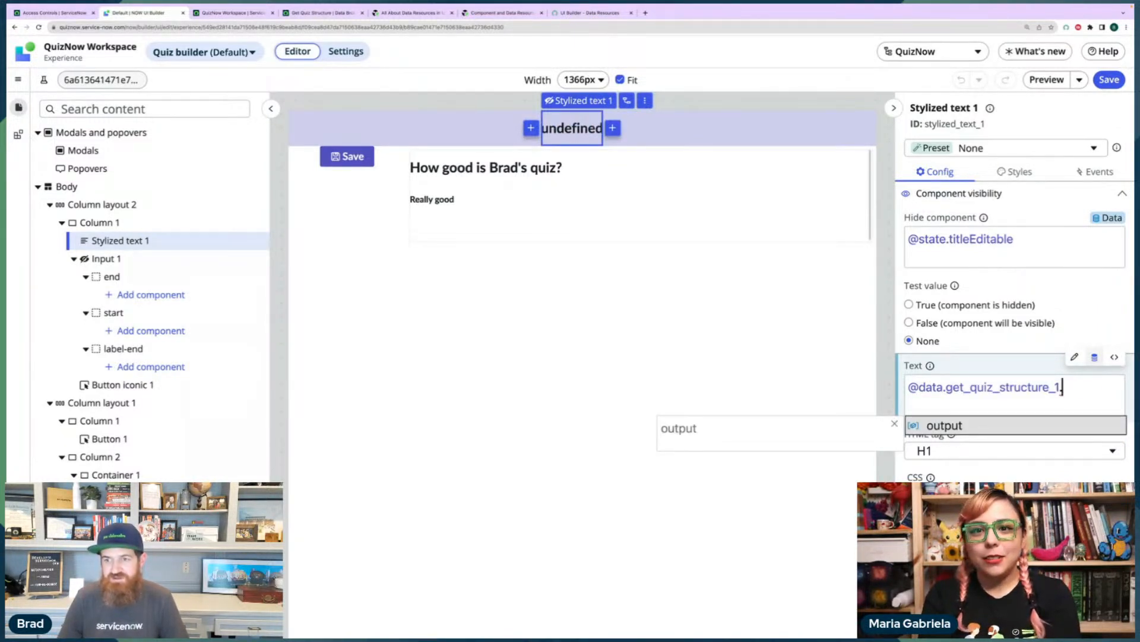
pyautogui.press('Return')
pyautogui.write('.')
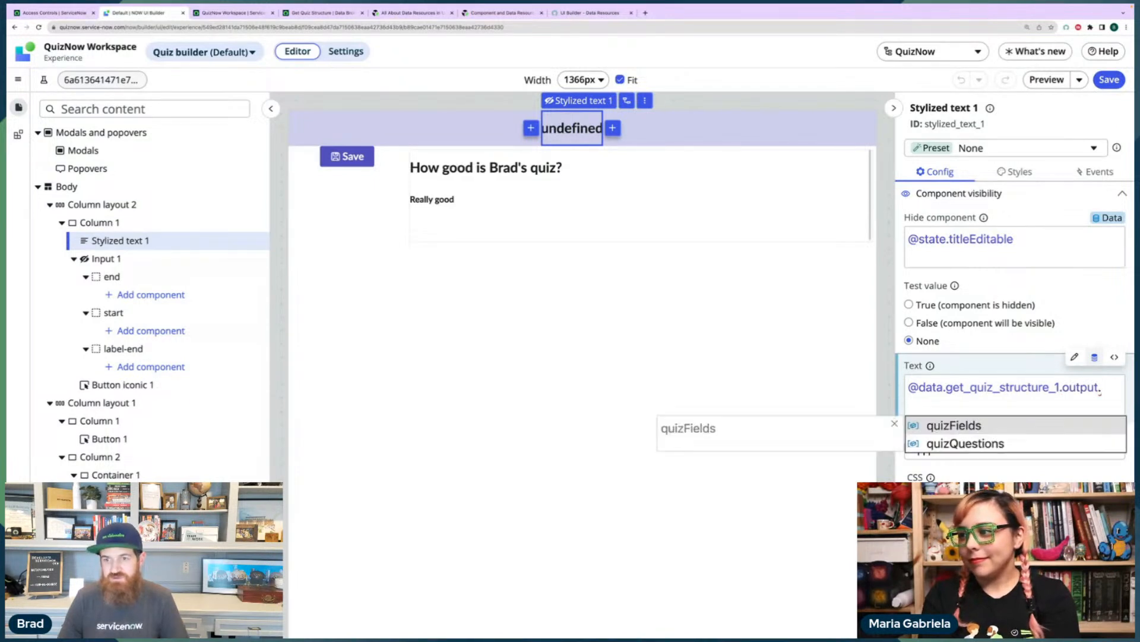
pyautogui.press('Return')
pyautogui.write('.')
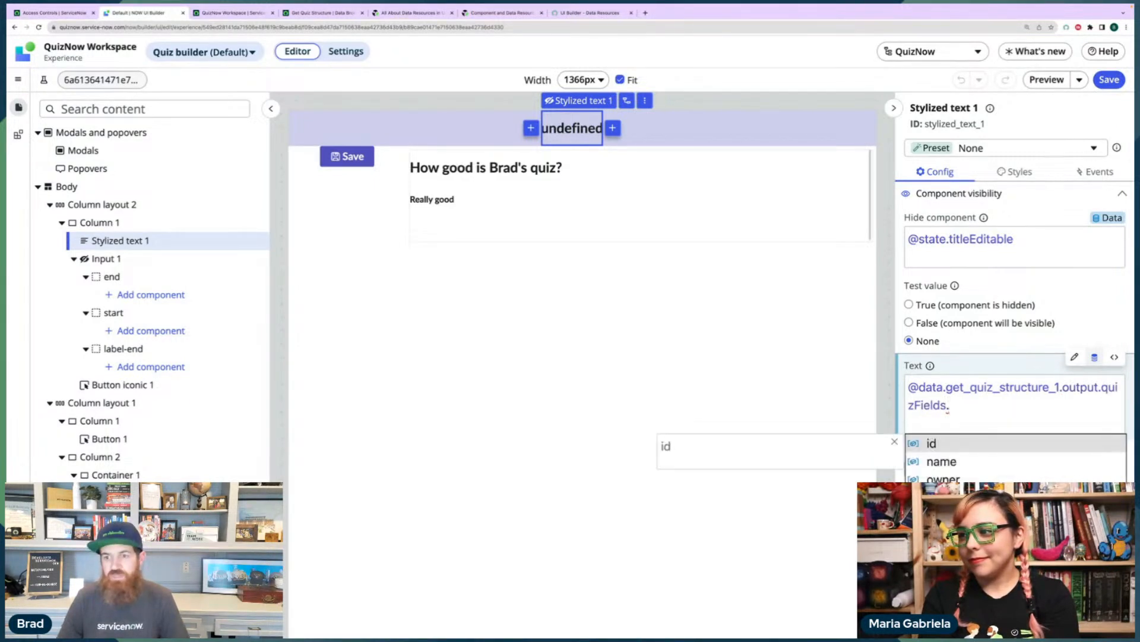
pyautogui.press('Down')
pyautogui.press('Return')
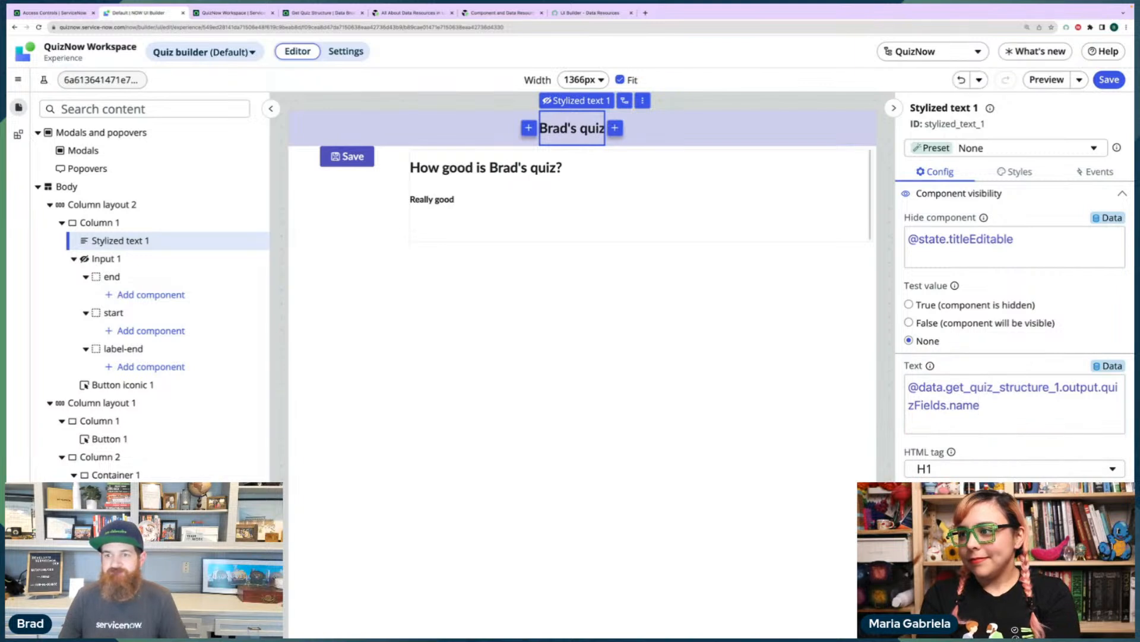
# Reset the initial value of the quizTitle client state parameter to an empty static value and save the page.
pyautogui.click(97, 626)
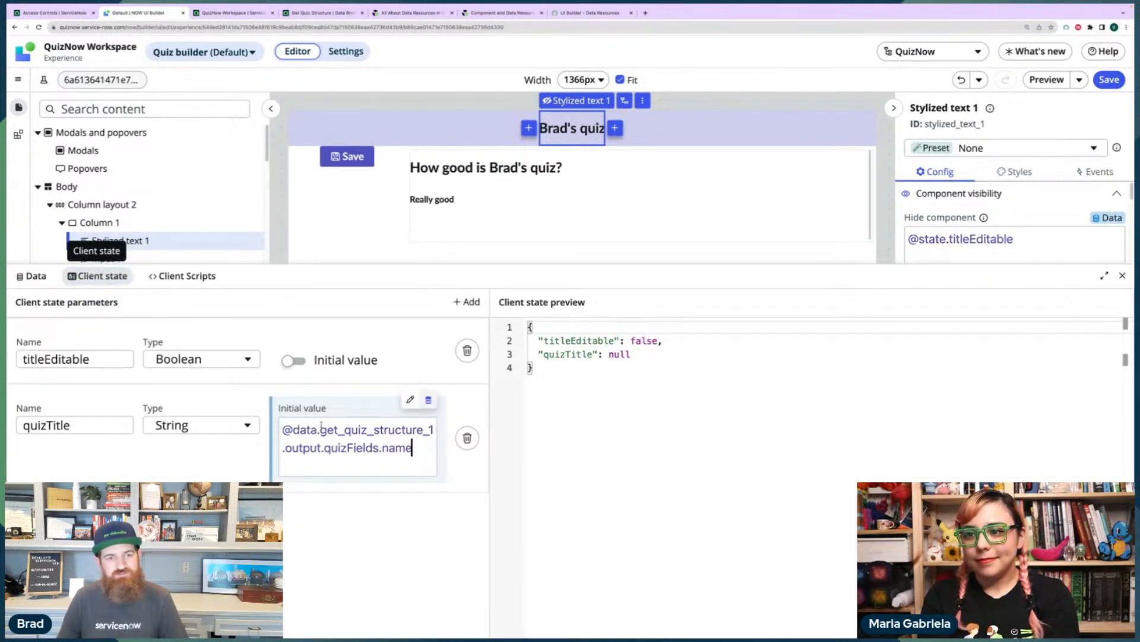
pyautogui.tripleClick(314, 449)
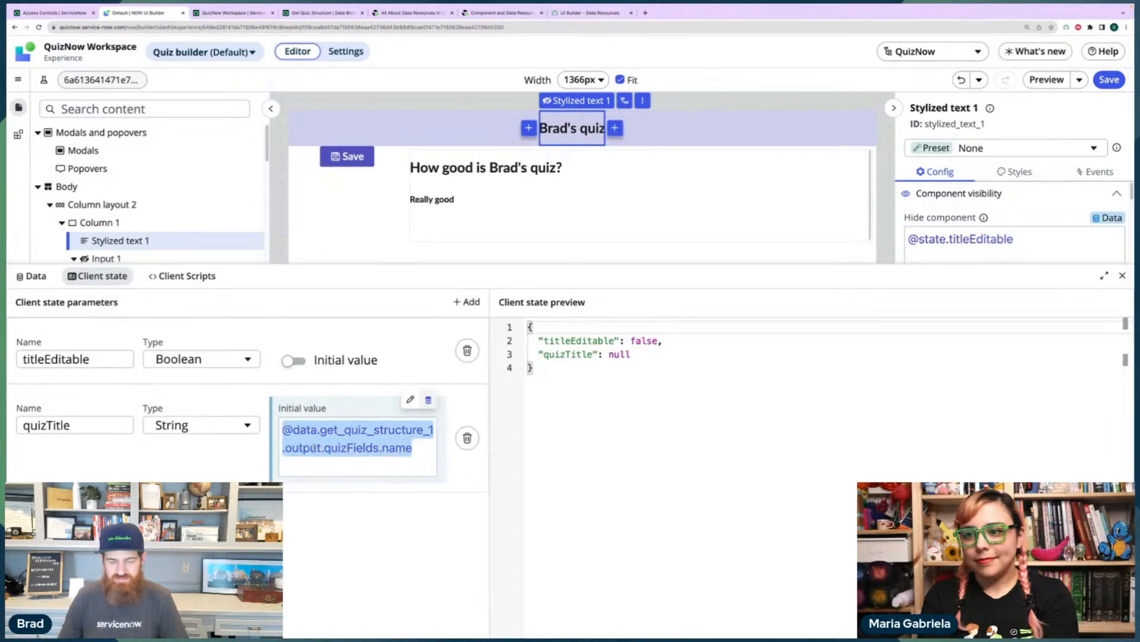
pyautogui.press('BackSpace')
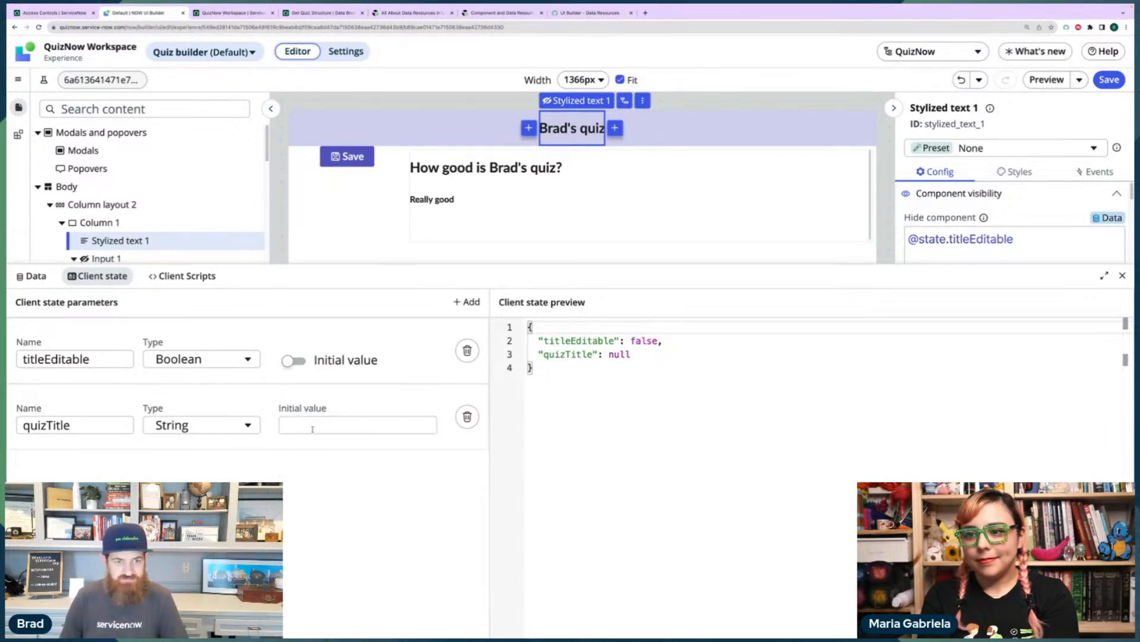
pyautogui.click(417, 423)
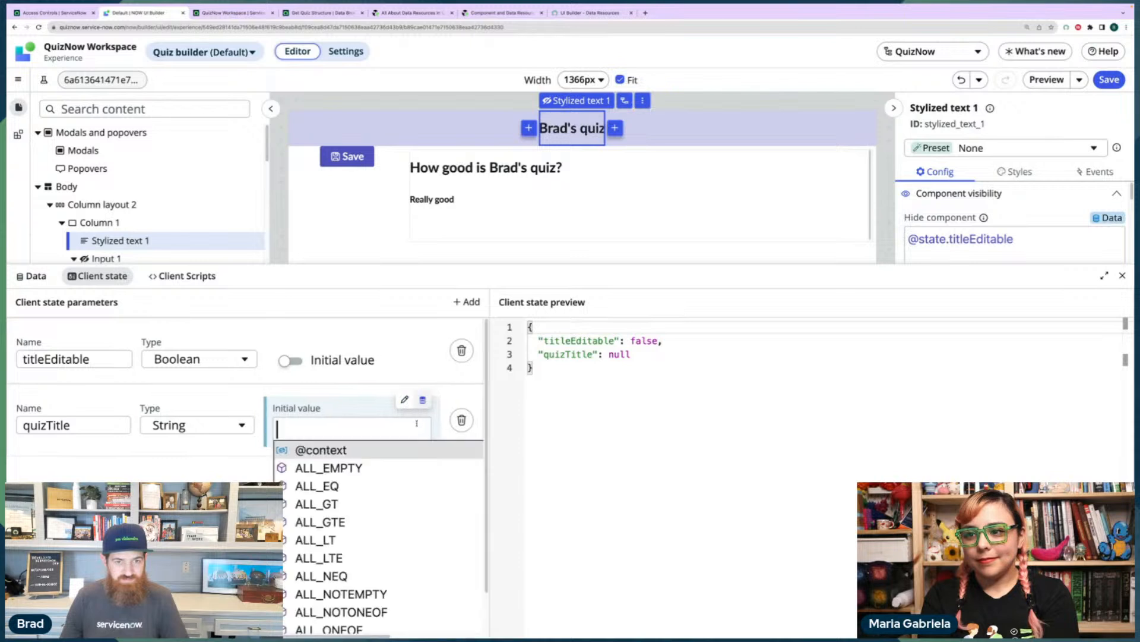
pyautogui.write('@')
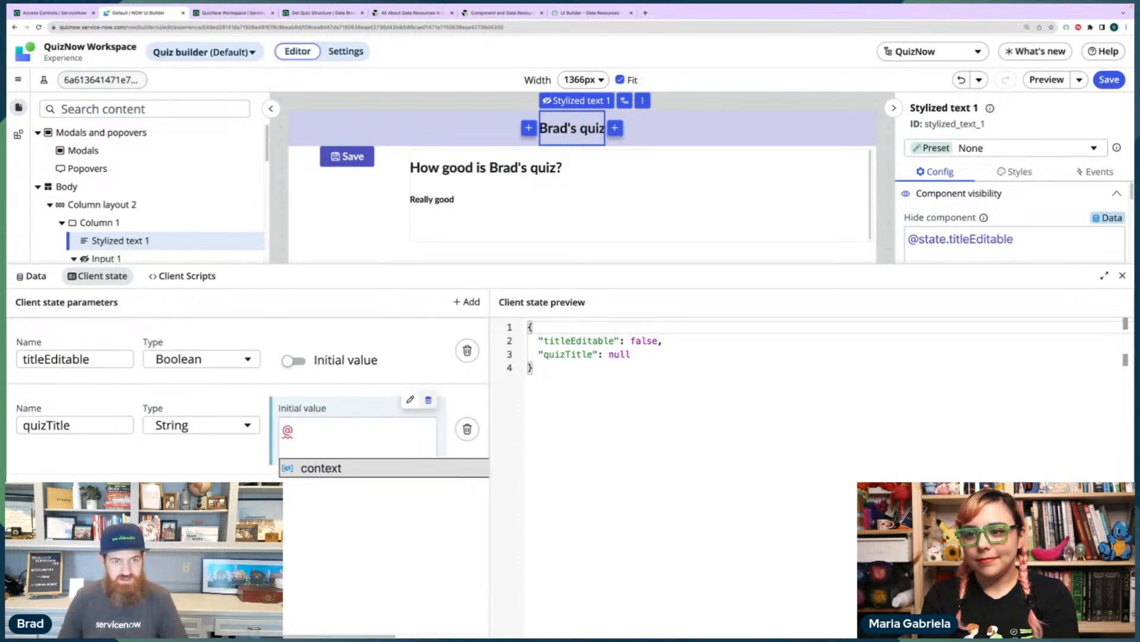
pyautogui.press('BackSpace')
pyautogui.click(410, 400)
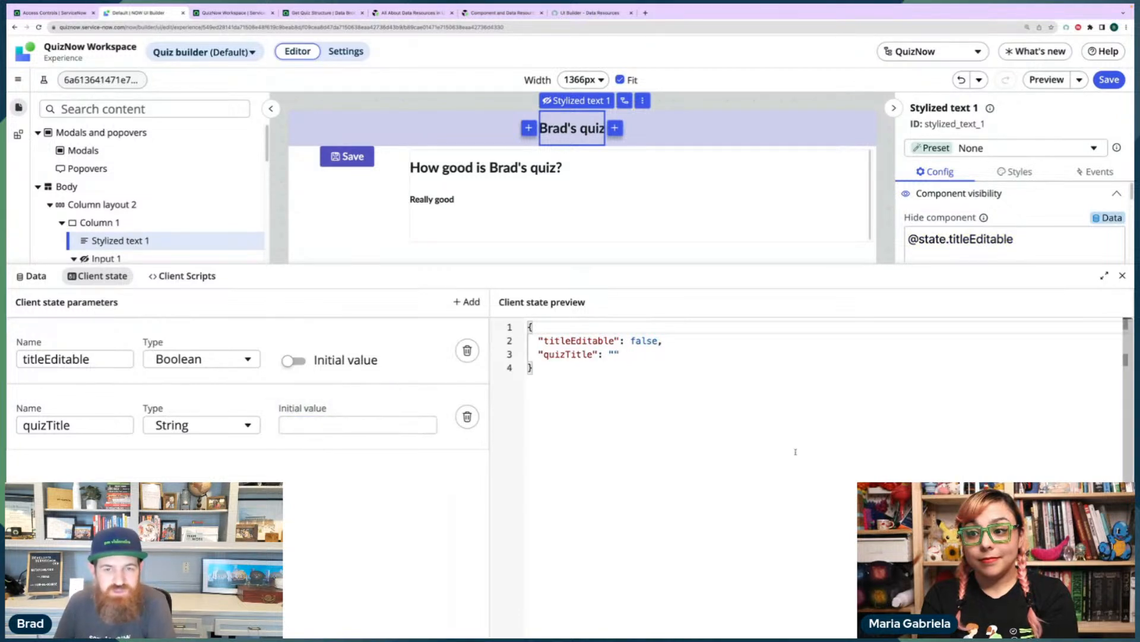
pyautogui.click(1109, 79)
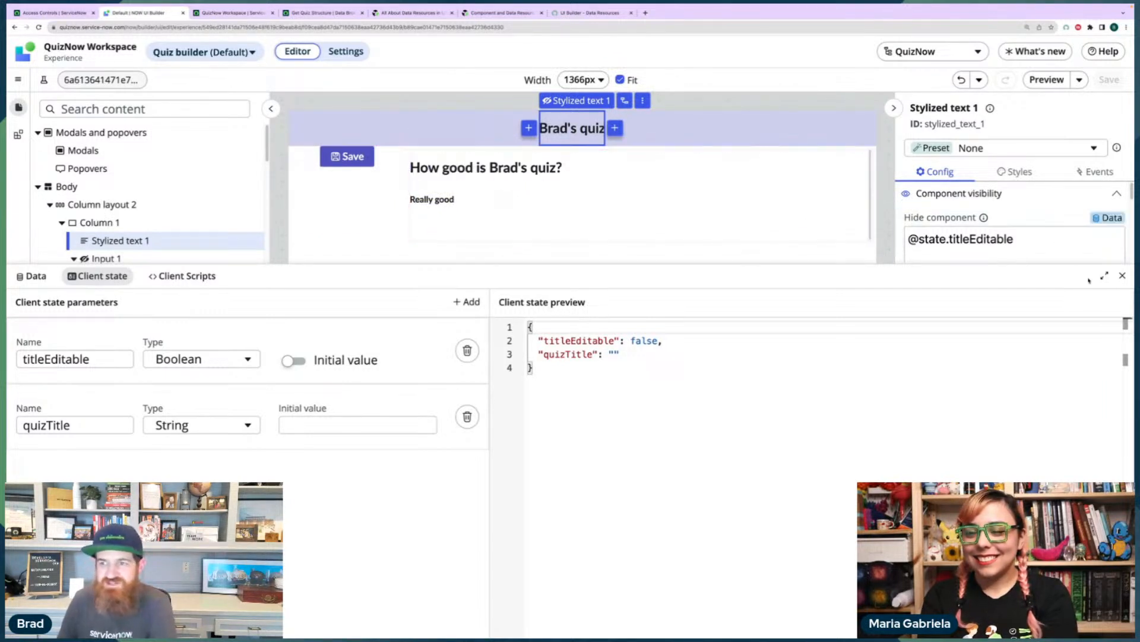
pyautogui.click(1123, 276)
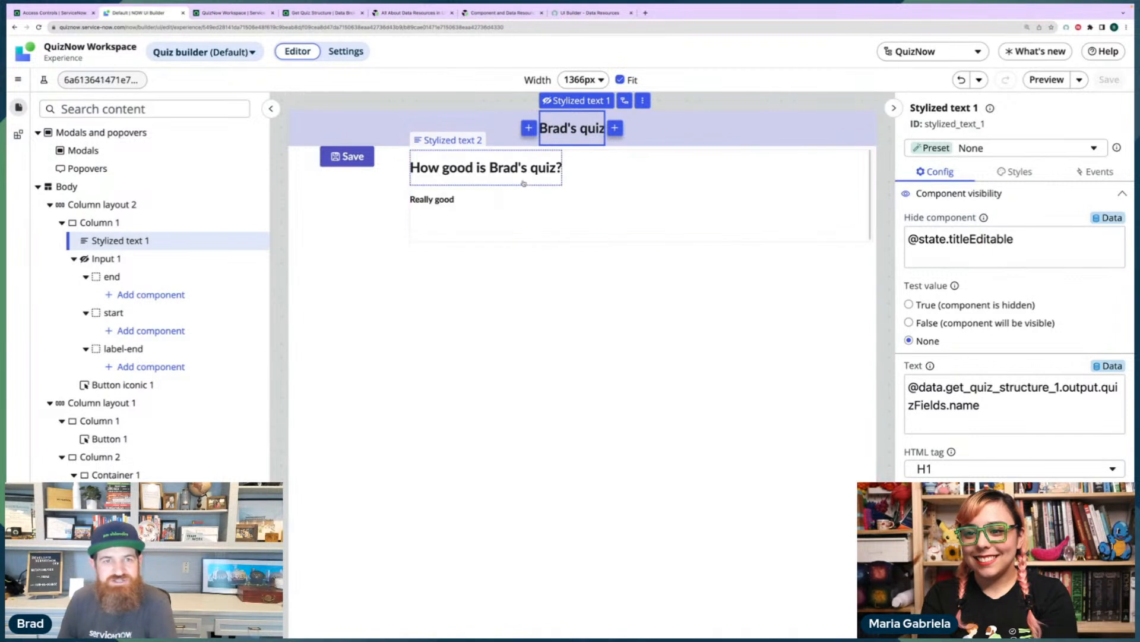